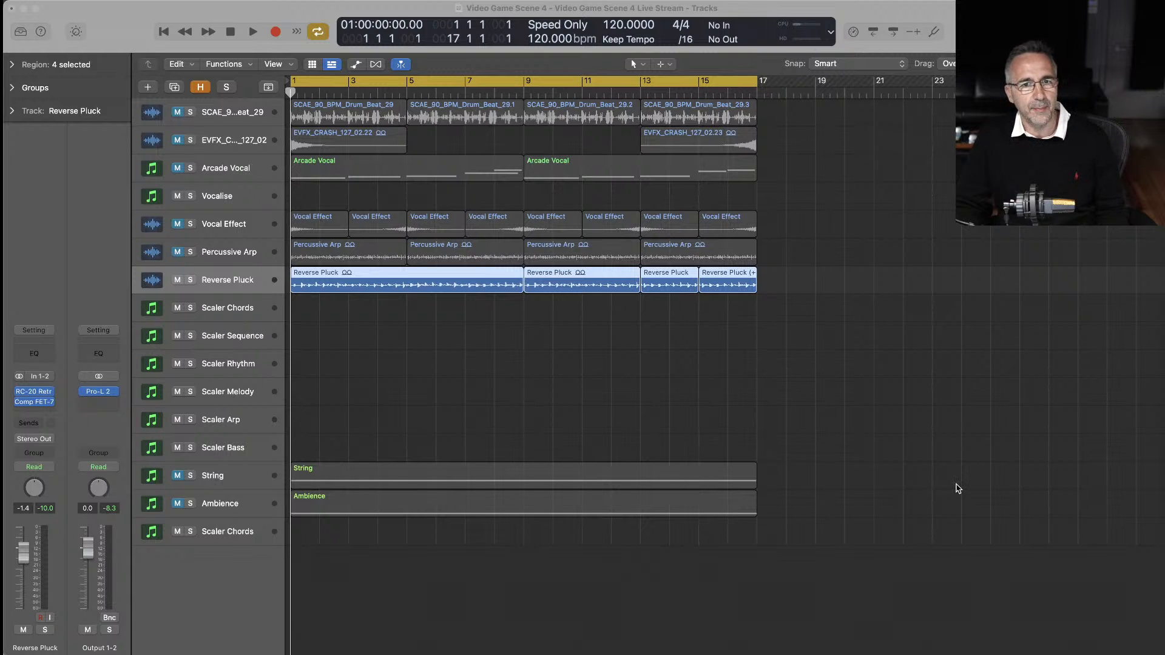
- Deselect the regions and listen to the Reverse Pluck track from the start of the project for about eight bars
click(957, 489)
key(space)
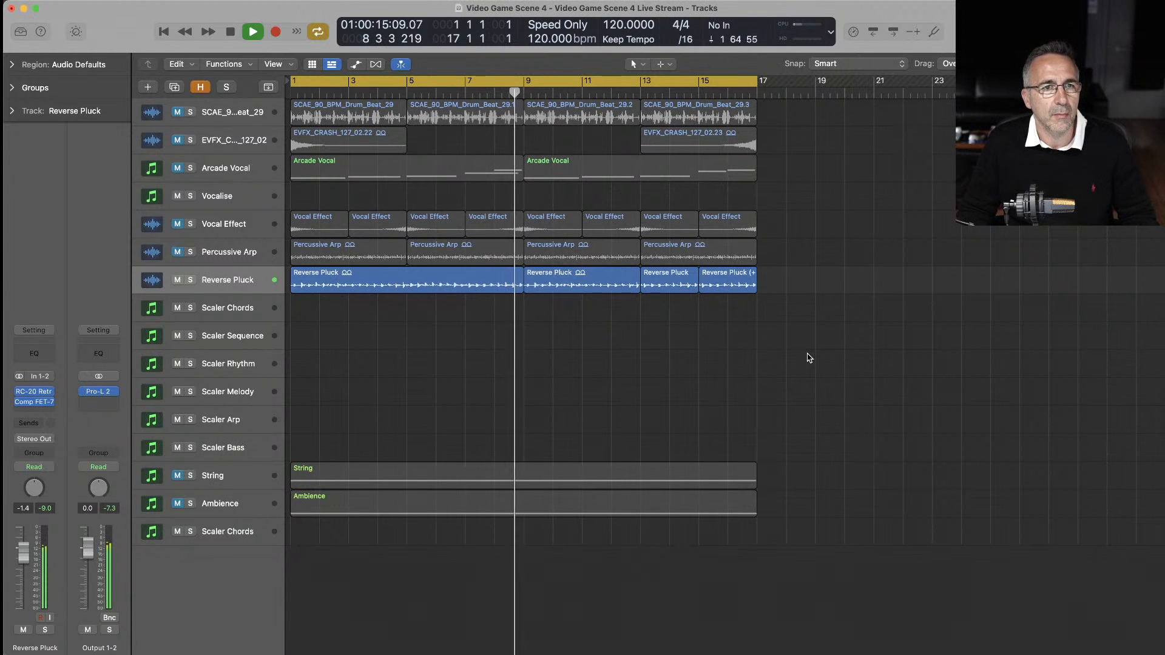
key(space)
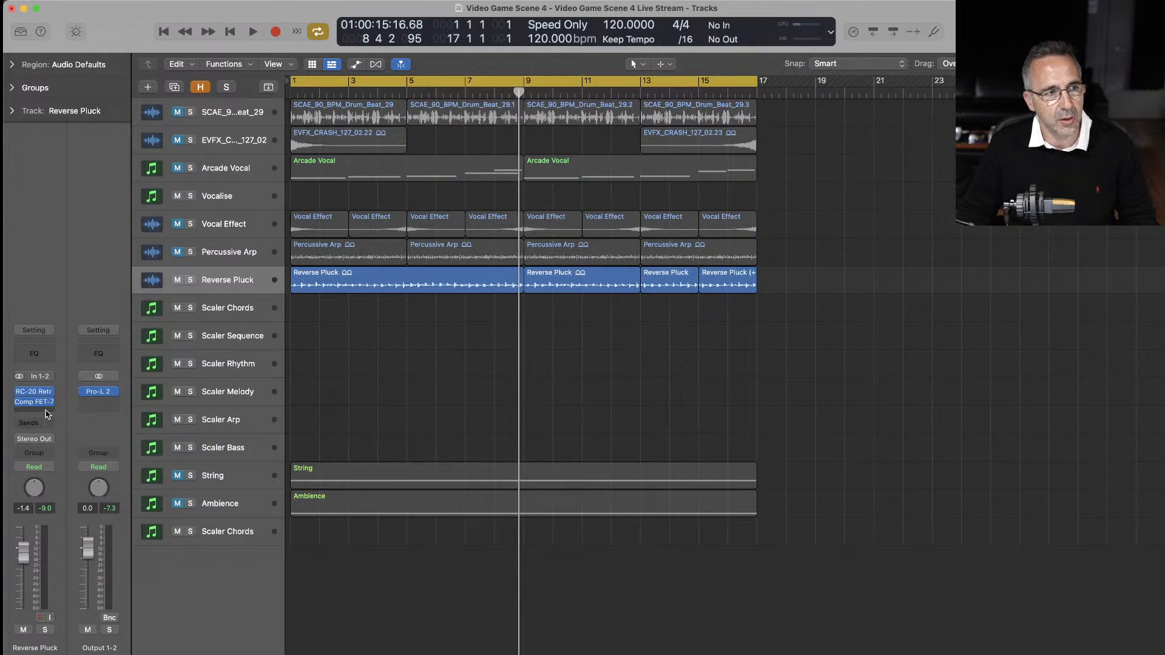
- Insert a stereo ScalerAudio 2 plug-in after the compressor on the Reverse Pluck track and position its window in full view
click(46, 414)
mouse_move(134, 442)
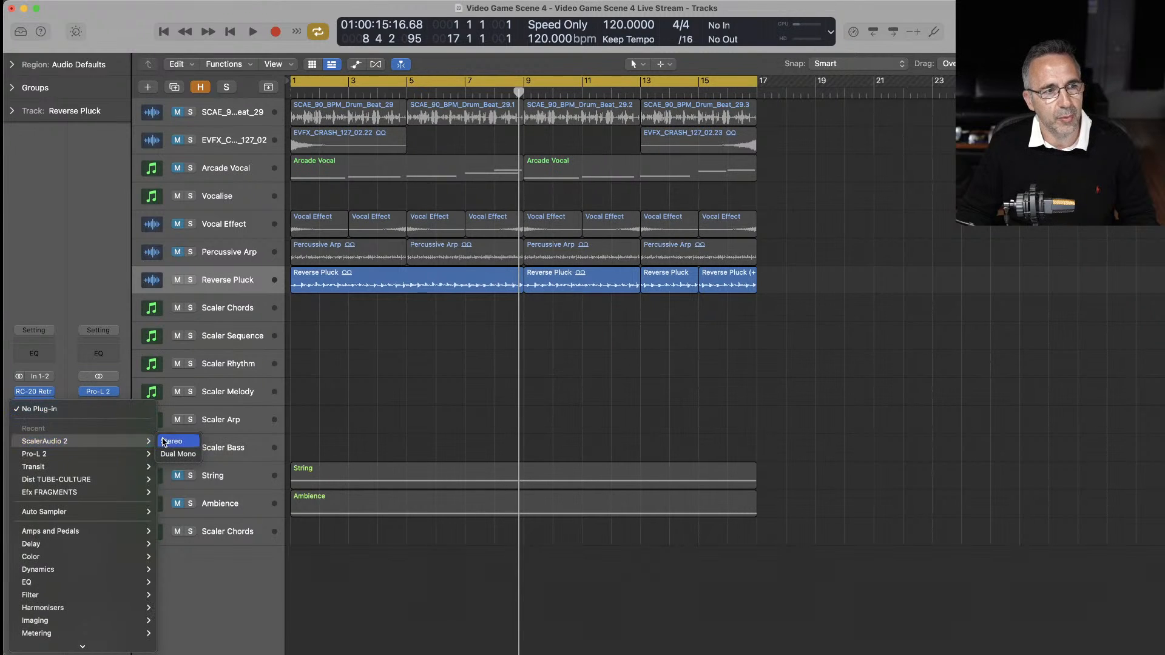
click(184, 428)
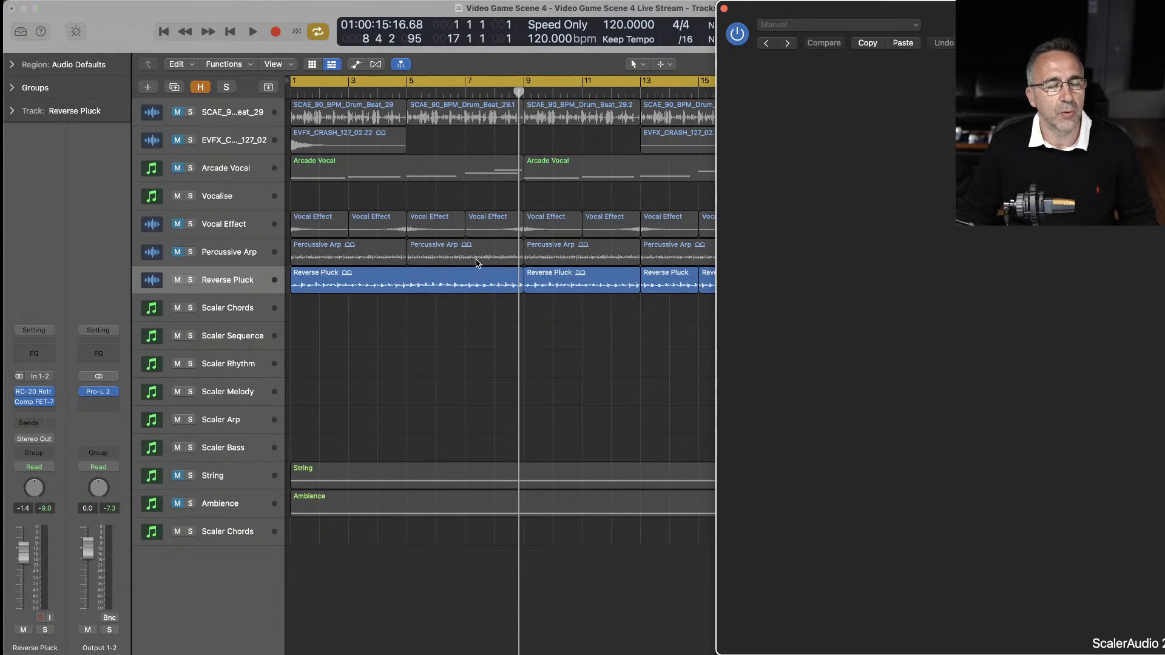
drag(1004, 28, 605, 27)
click(449, 176)
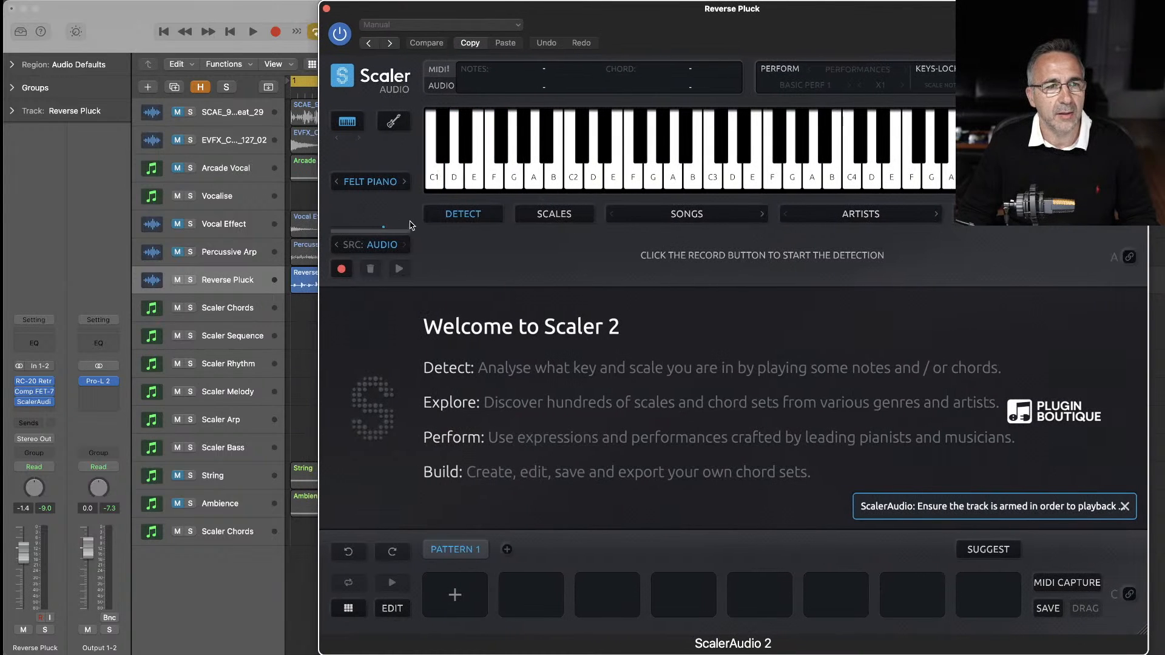
- Play short passages of the track into Scaler and lower the audio detection threshold slightly
key(space)
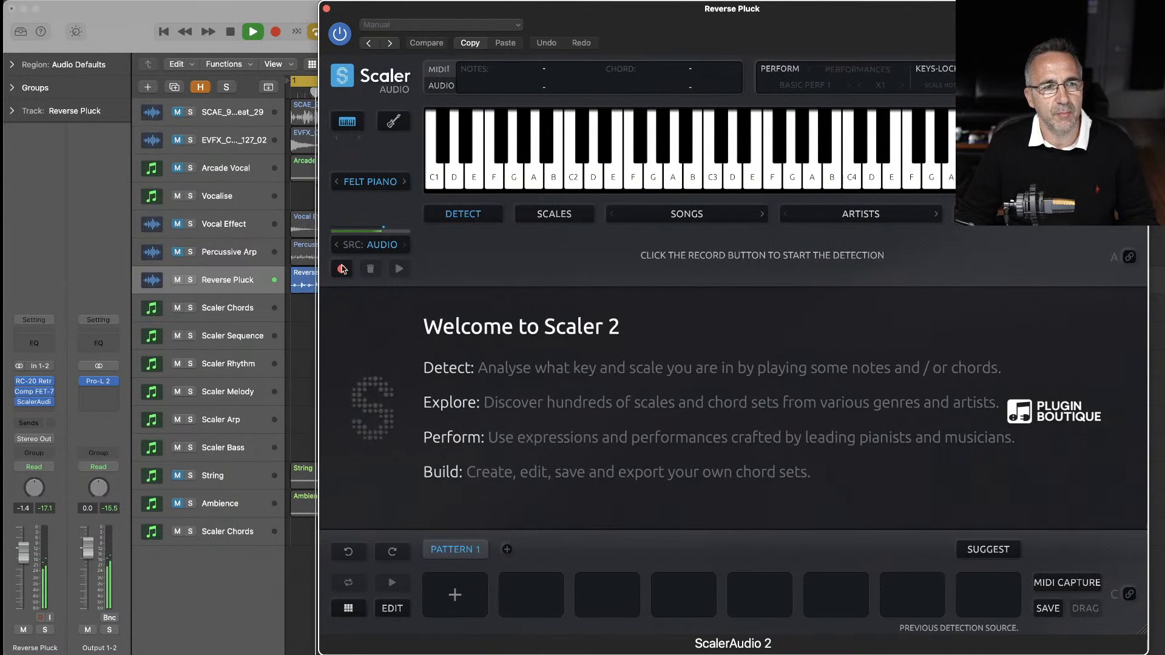
key(space)
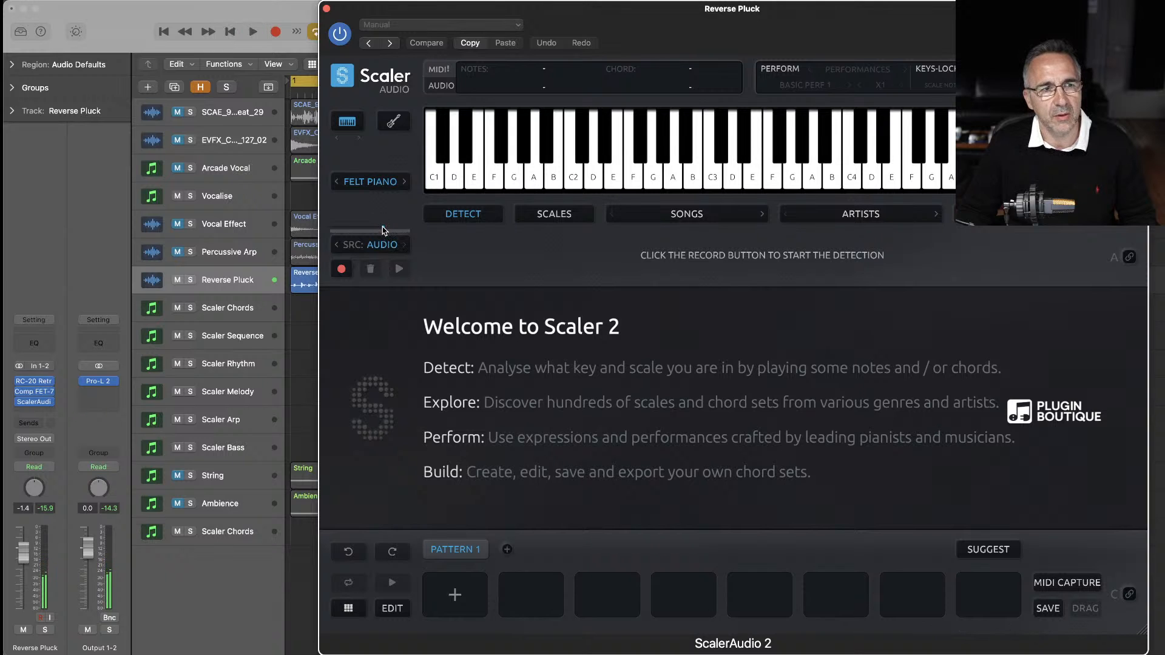
key(space)
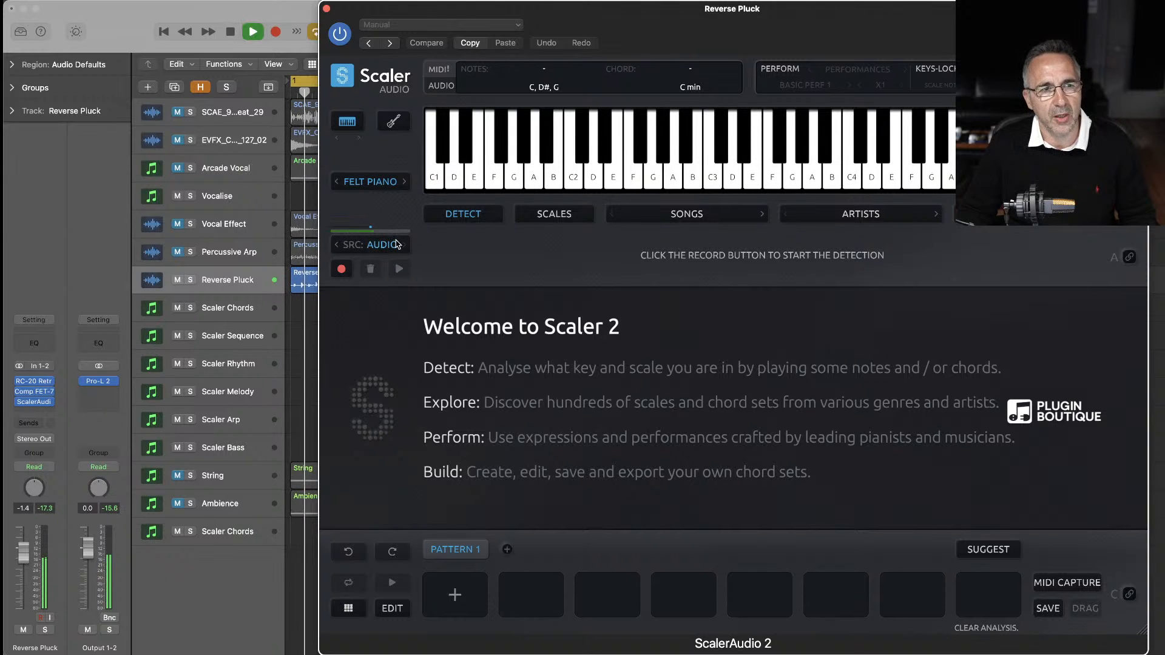
key(space)
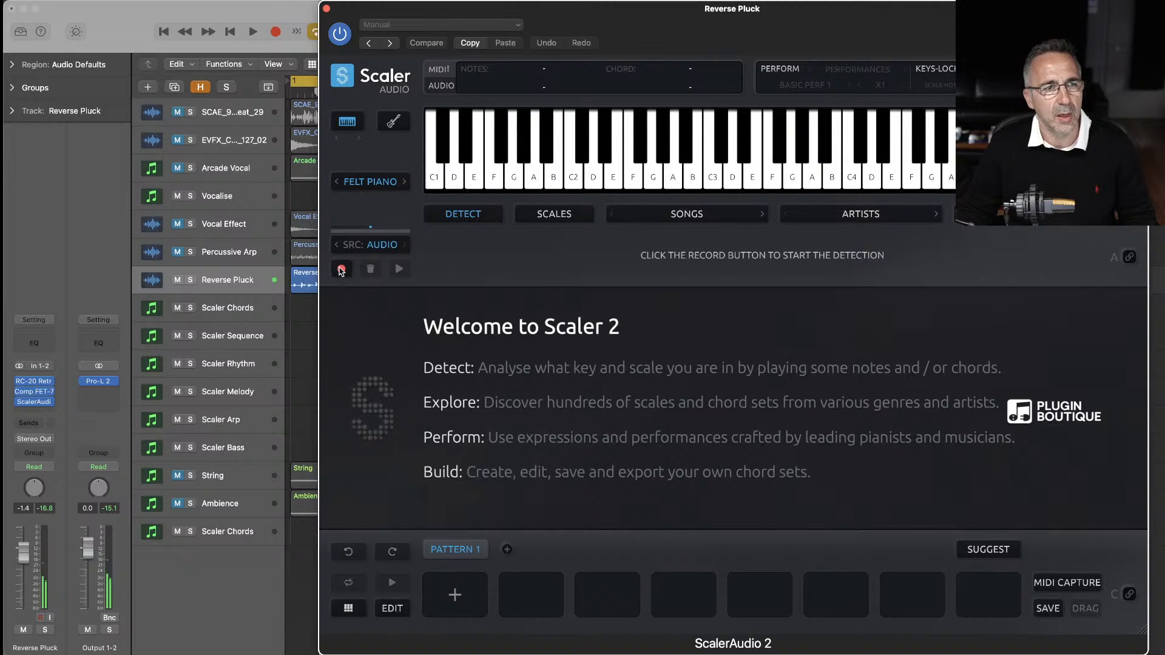
- Run Scaler's audio chord detection while the Reverse Pluck track plays
click(341, 270)
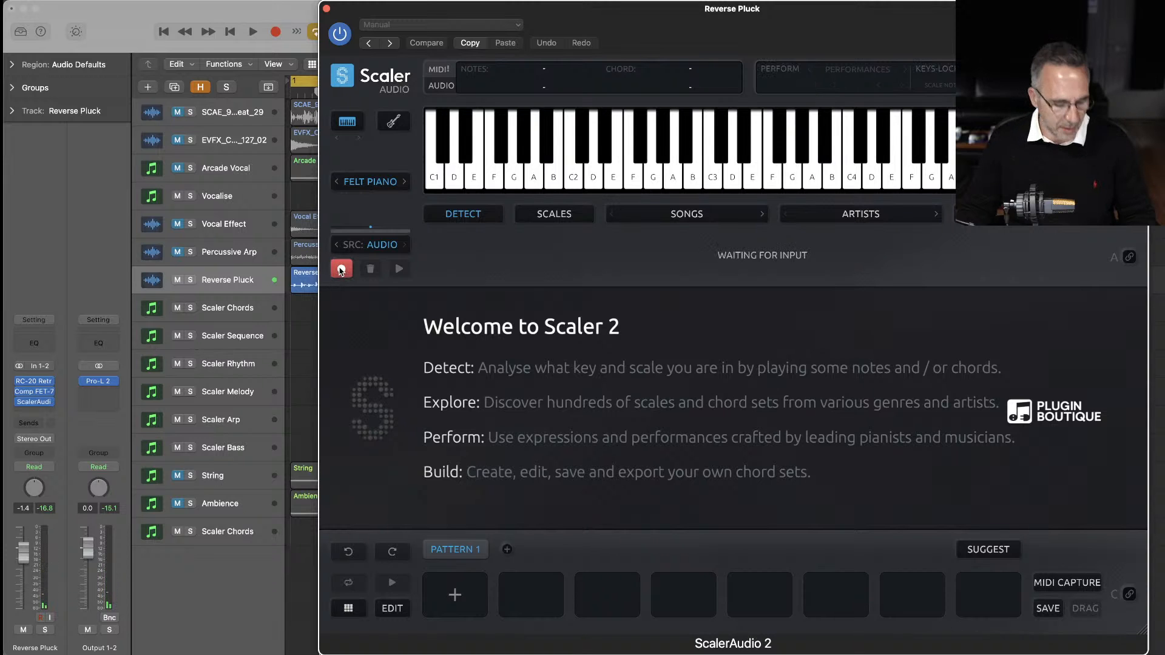
key(space)
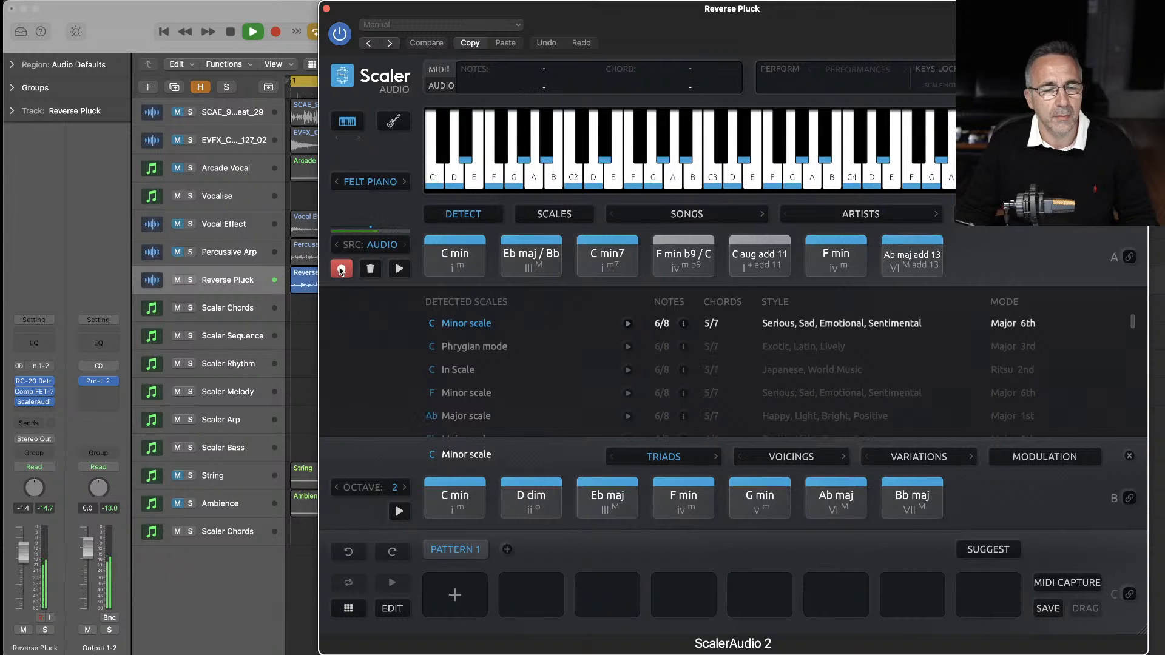
key(space)
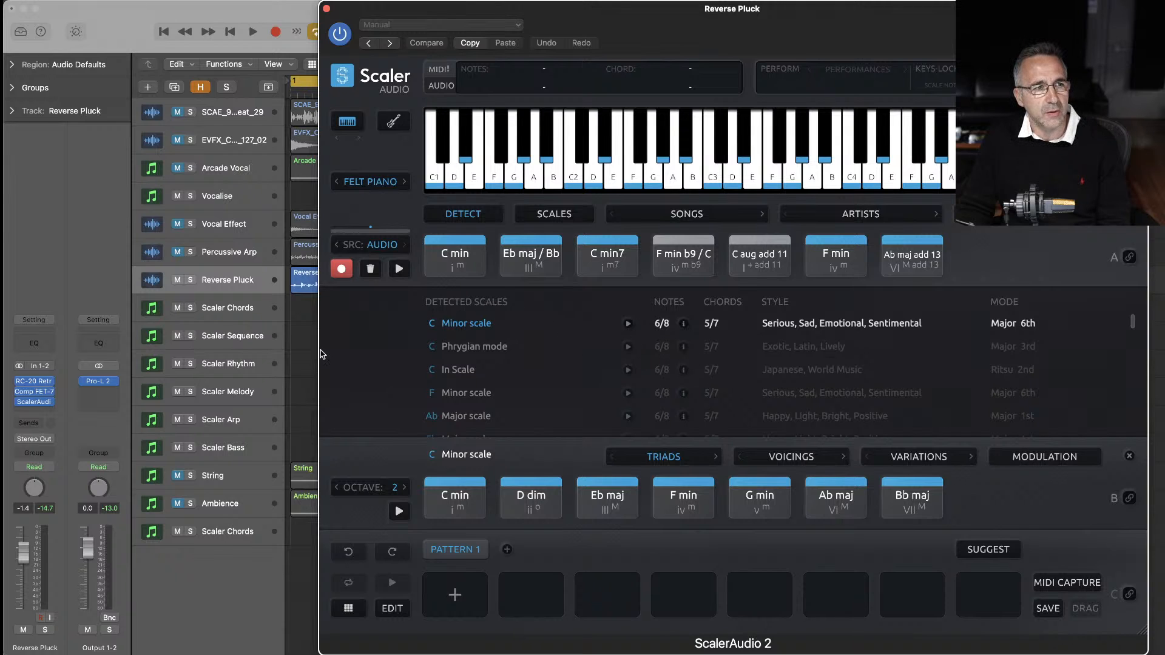
- Enable input monitoring on the Reverse Pluck track and audition the C min, Eb maj, F min and Ab maj triads
click(48, 619)
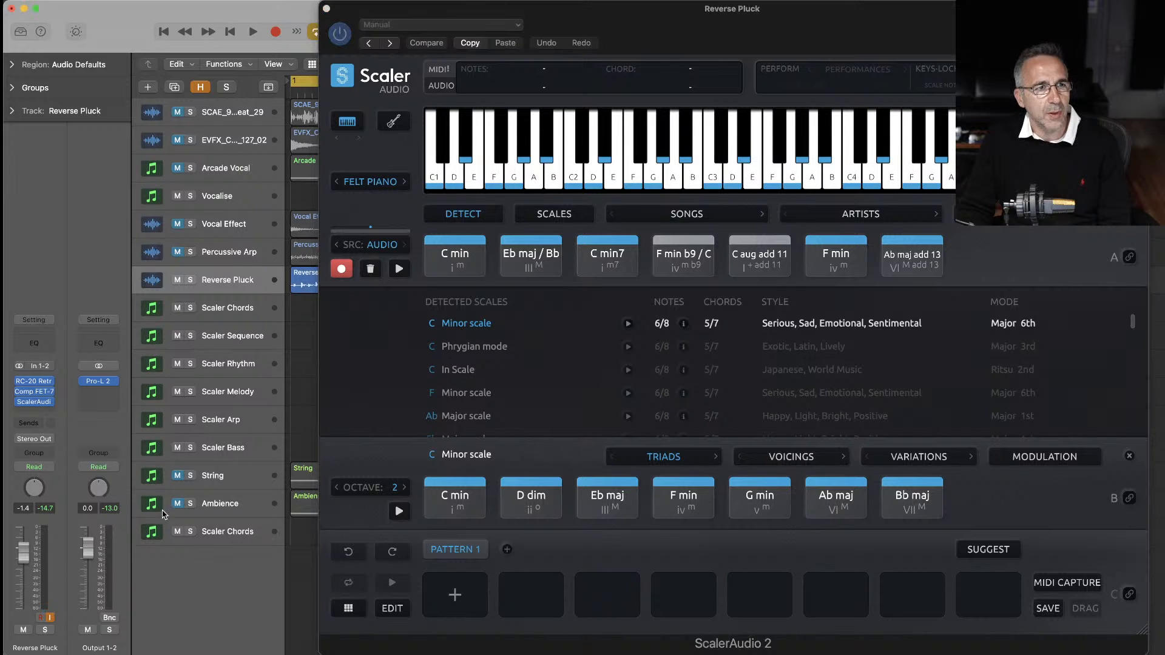
click(458, 259)
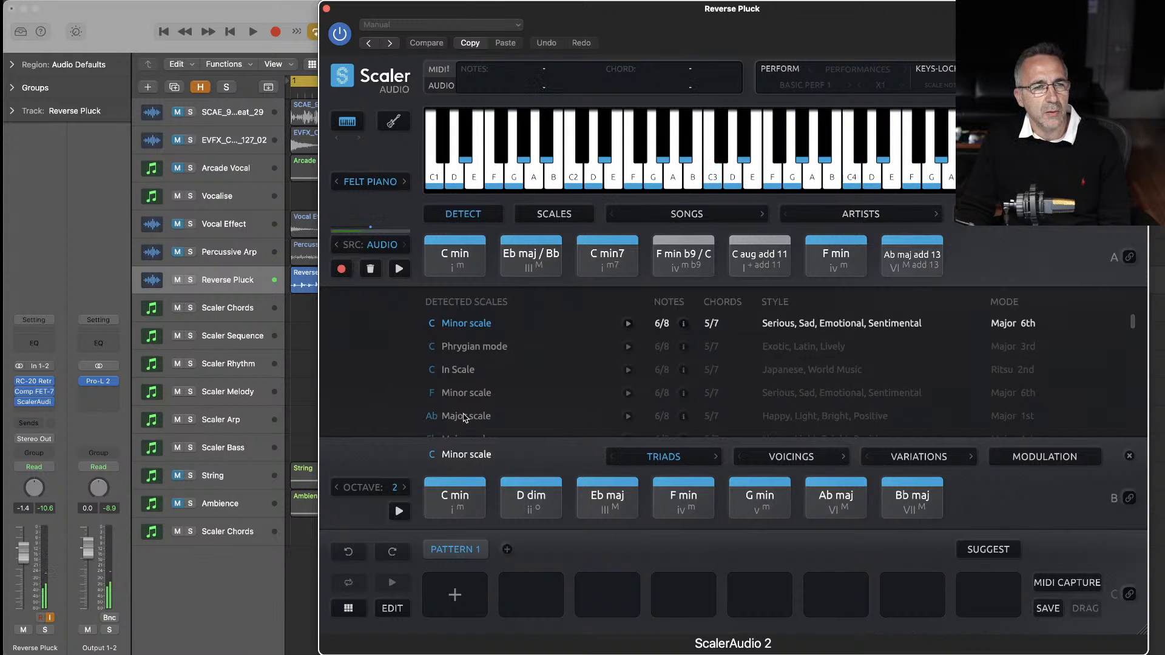
click(458, 485)
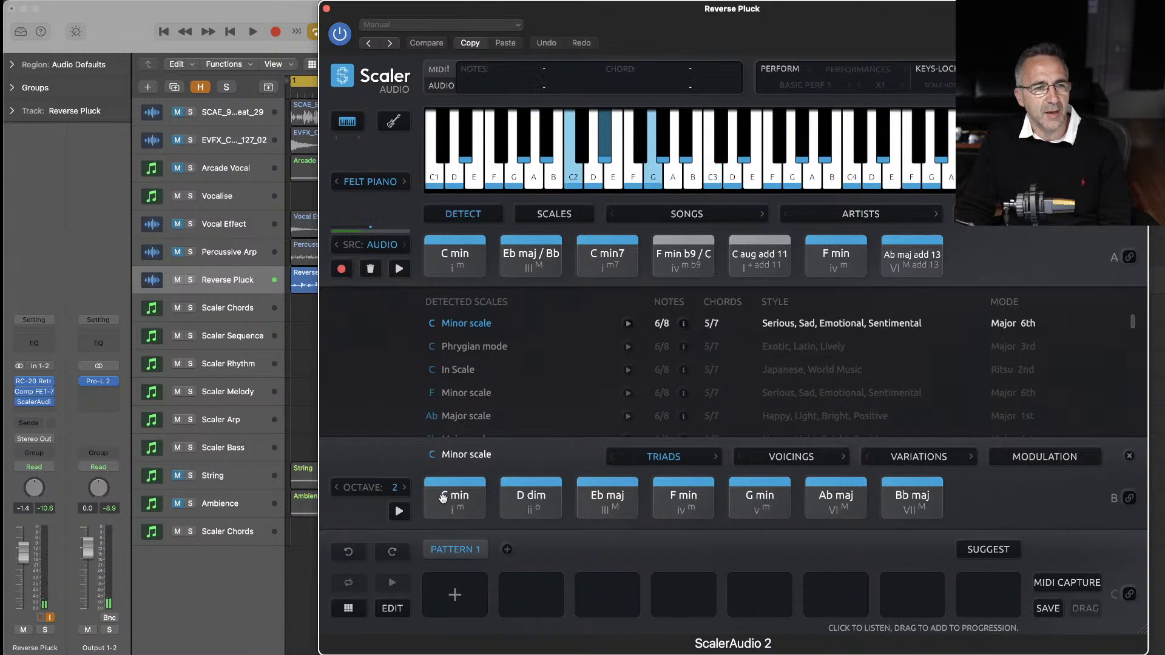
click(612, 498)
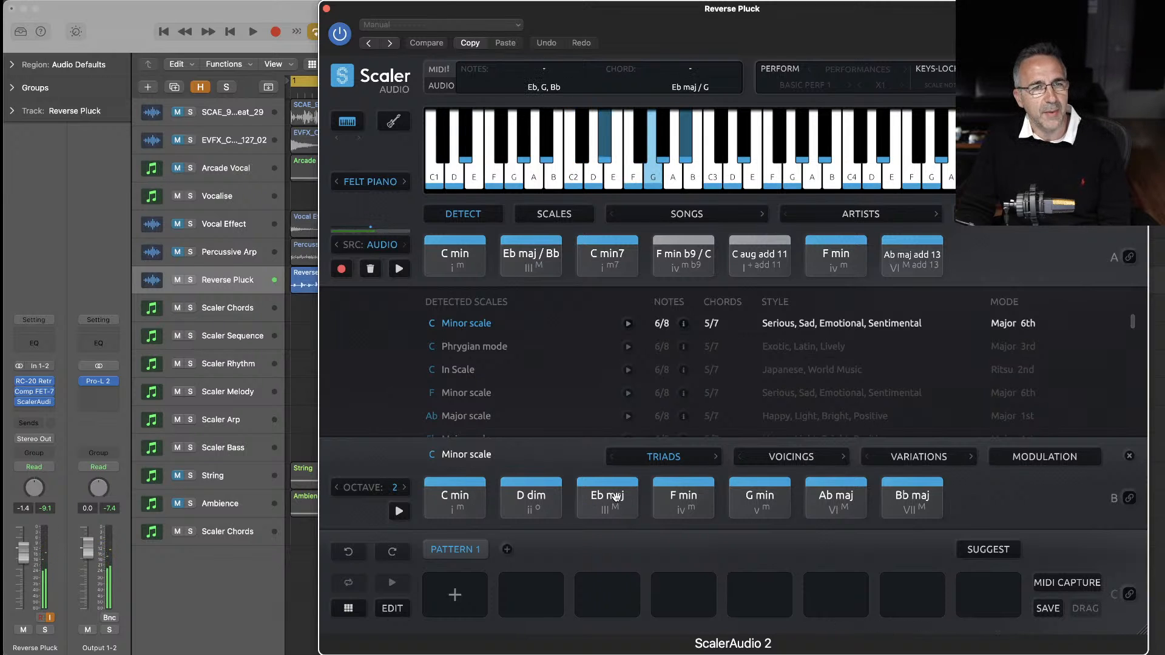
click(672, 501)
click(673, 501)
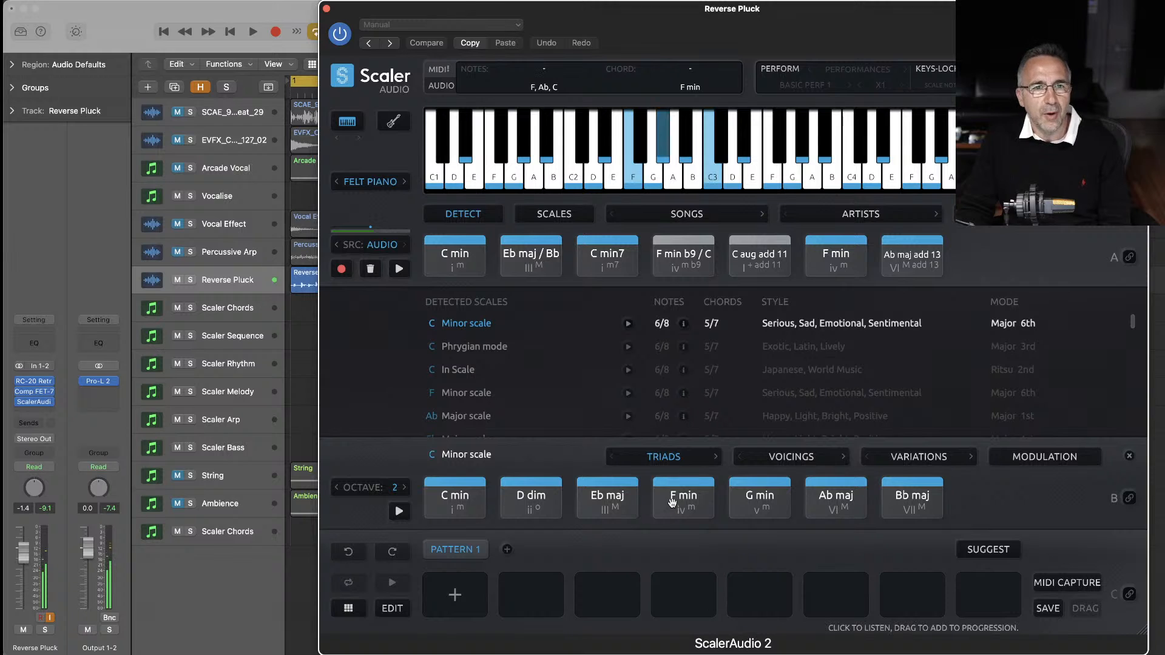
click(836, 504)
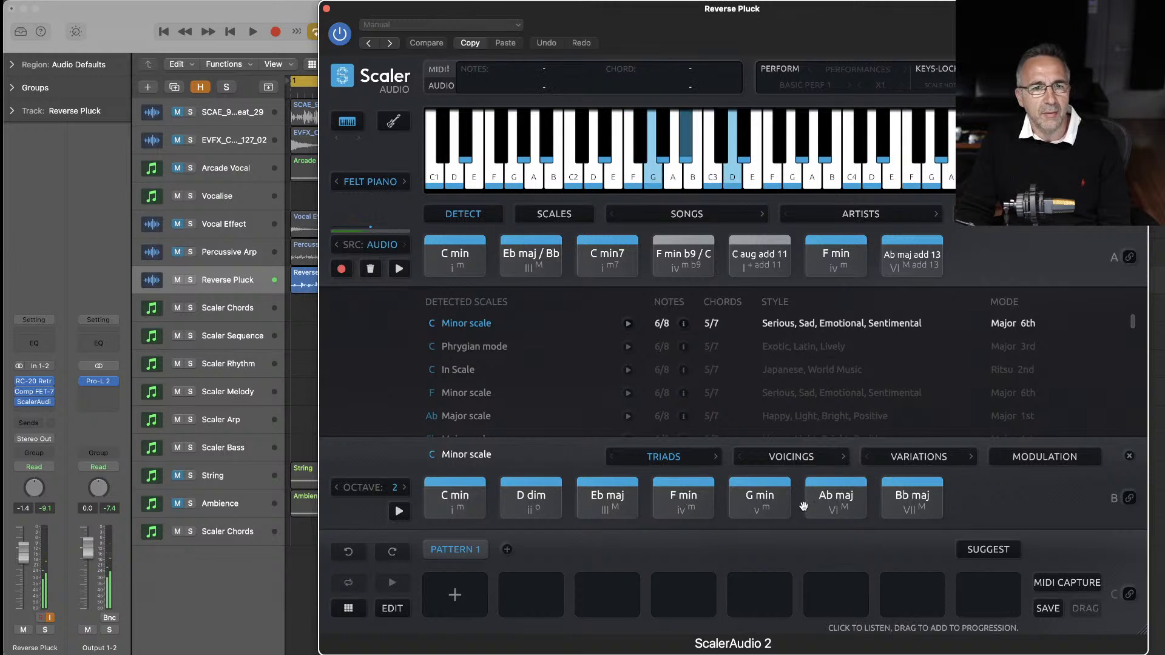
- Clear the analysis, run a second chord detection from the track's playback and audition some of the detected chords
click(372, 269)
click(342, 270)
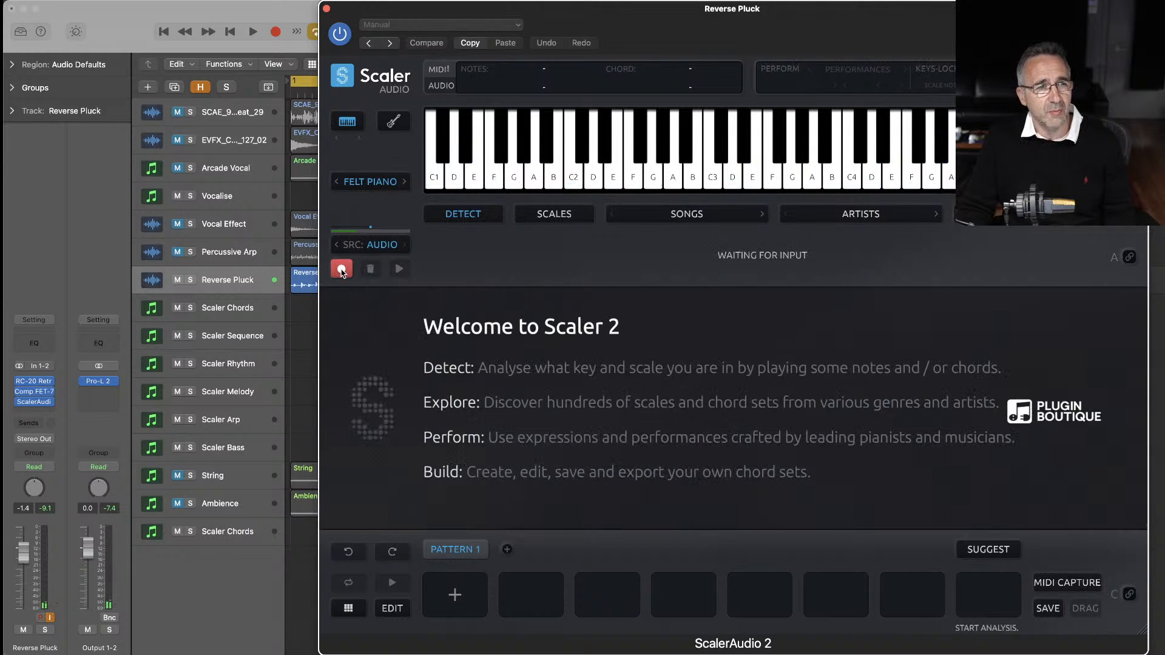
key(space)
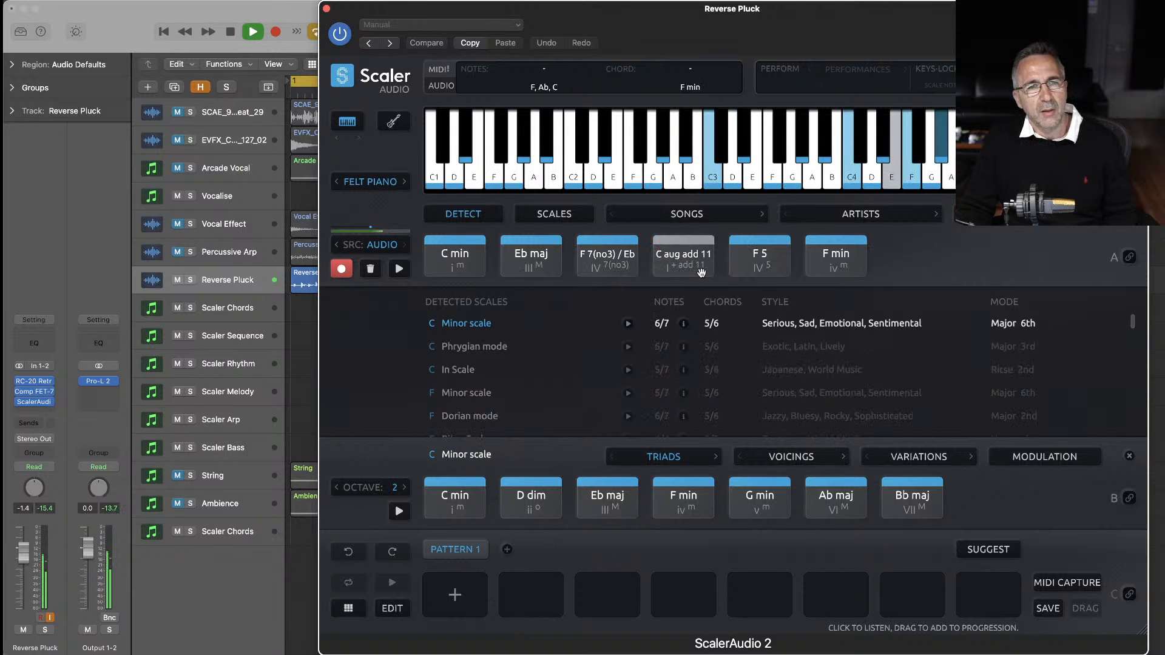
key(space)
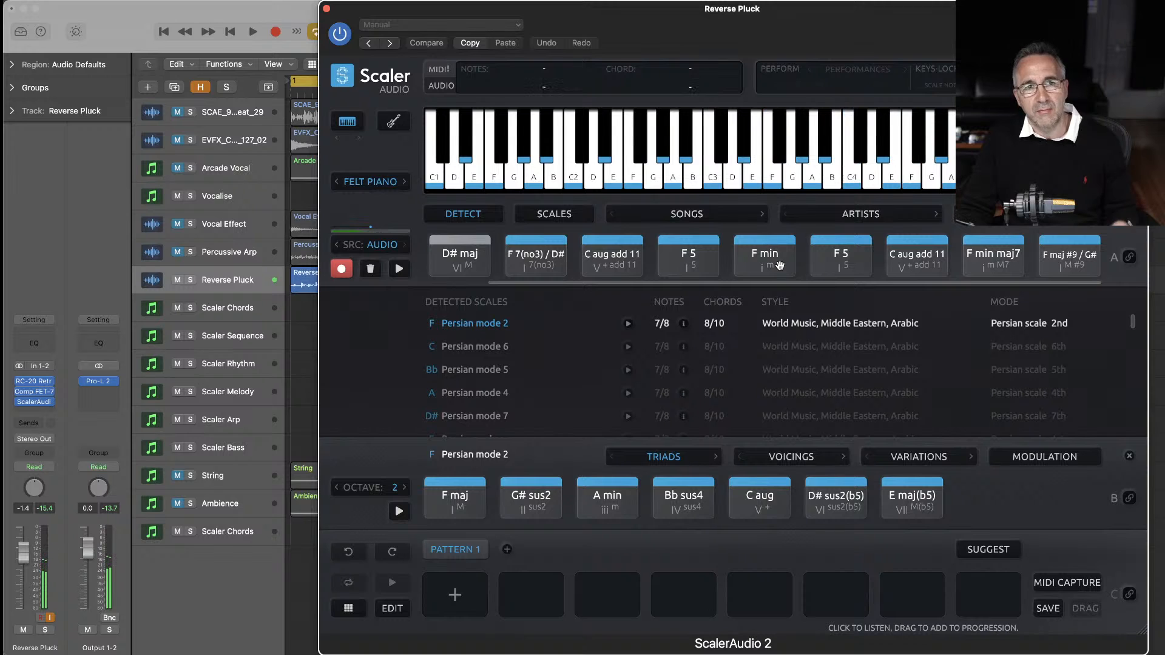
click(780, 265)
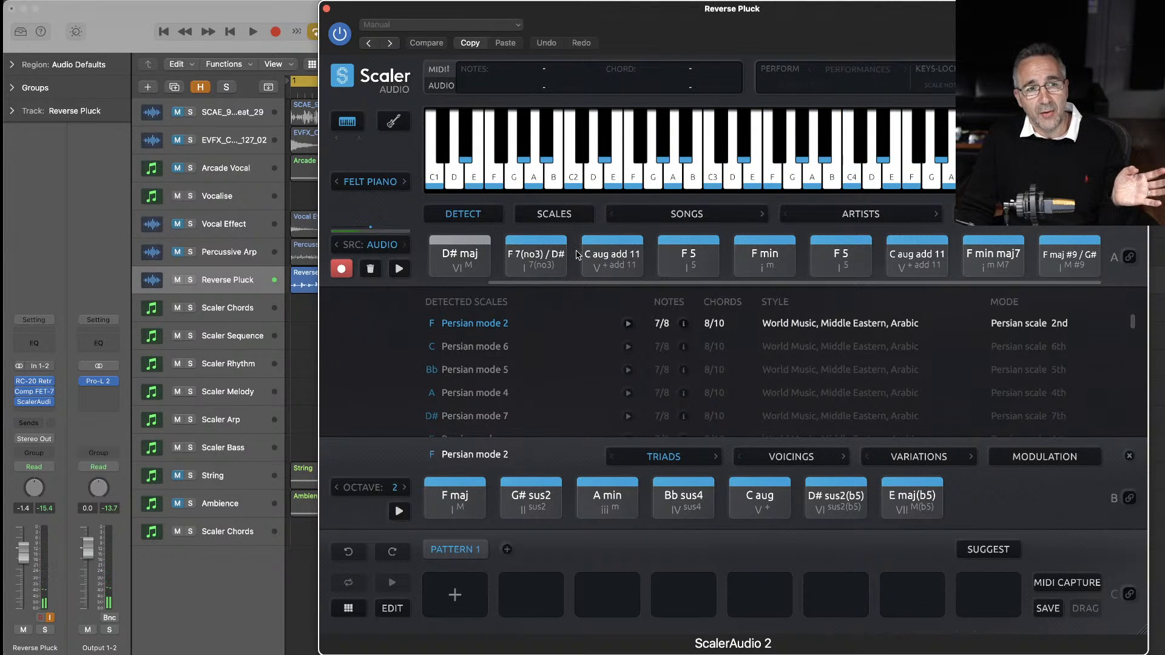
click(546, 267)
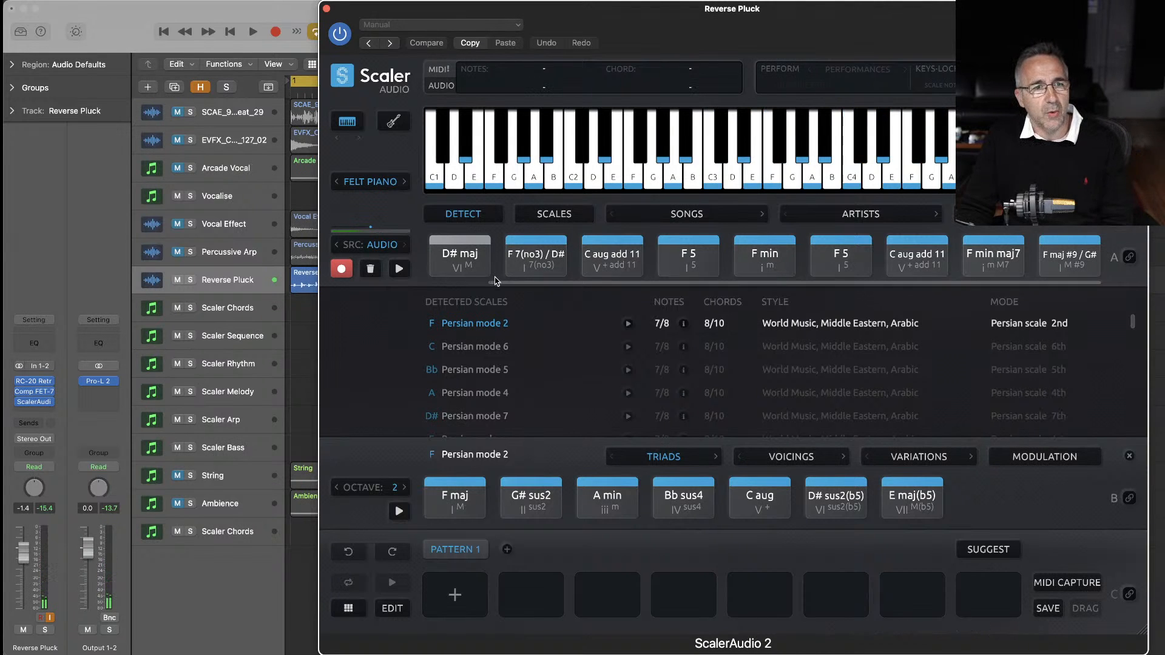
- Clear the current analysis and detect the chords of the Reverse Pluck audio again
click(371, 268)
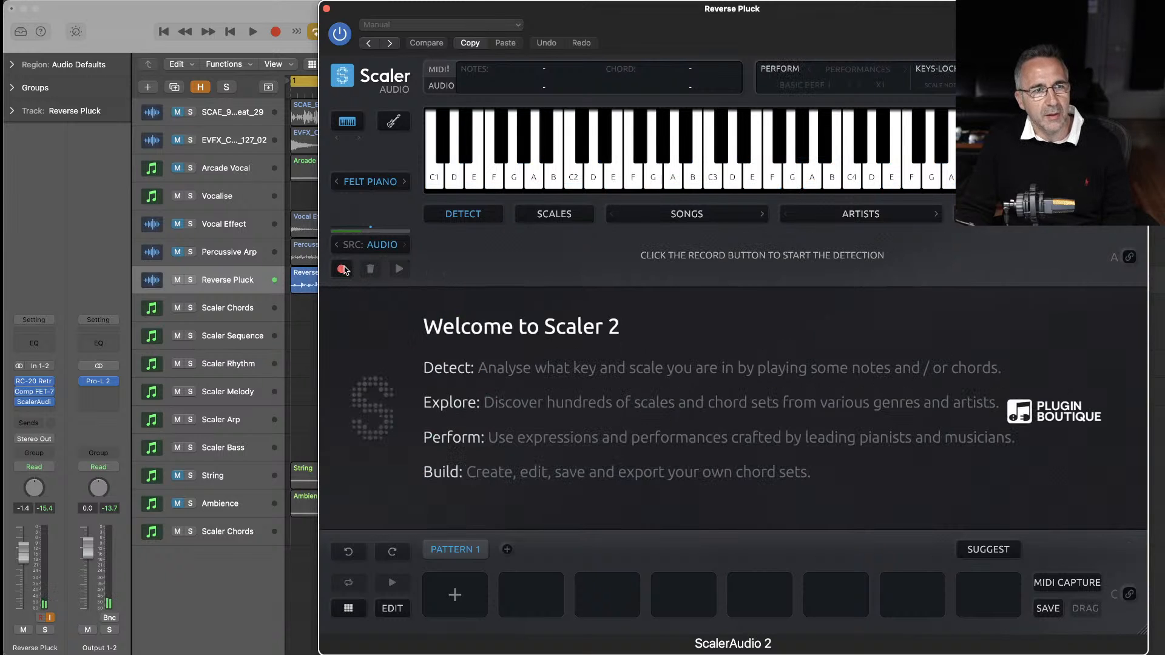
click(342, 269)
key(space)
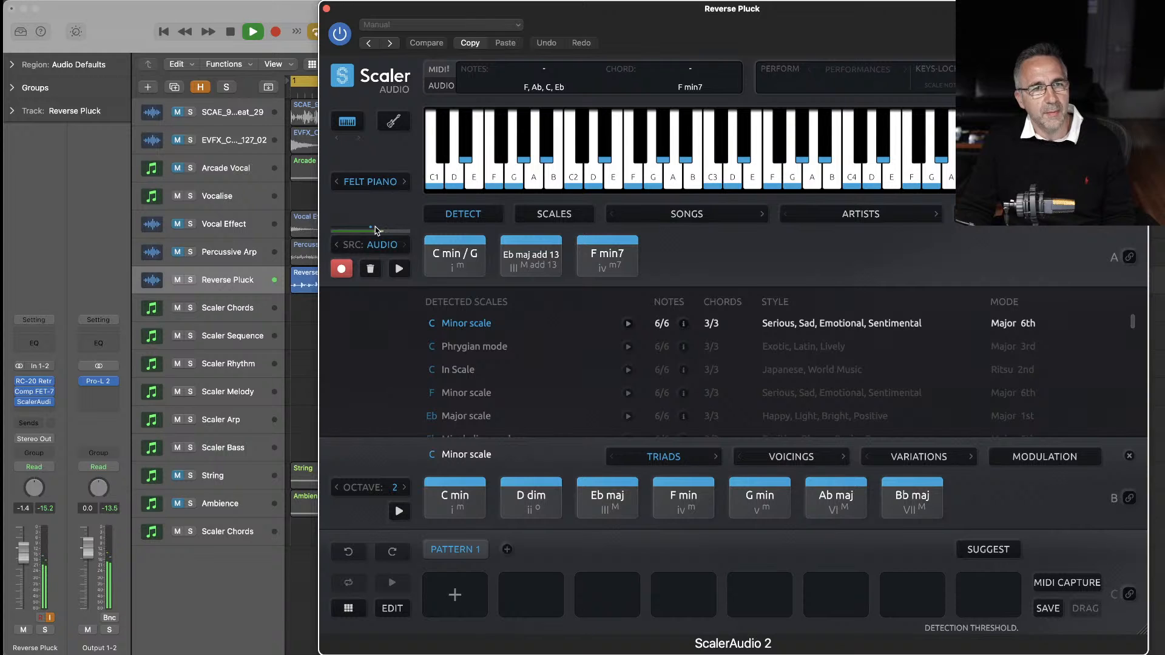
key(space)
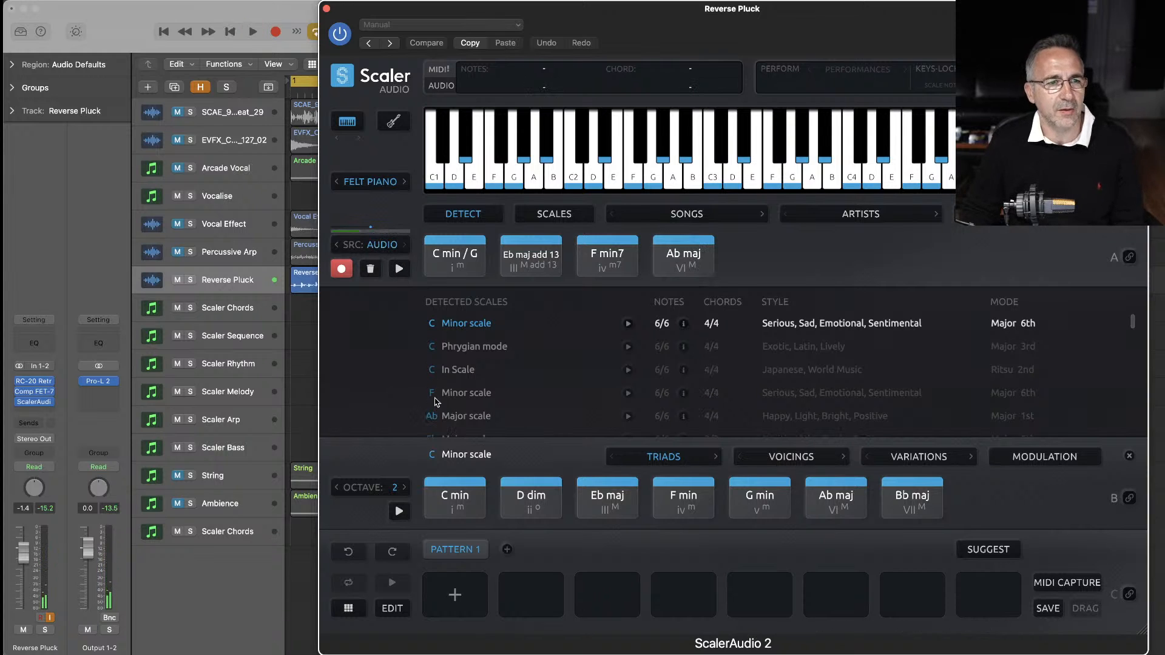
- Audition the C minor scale's diatonic triads in turn, including C min, Eb maj, F min, Ab maj and D dim
click(444, 498)
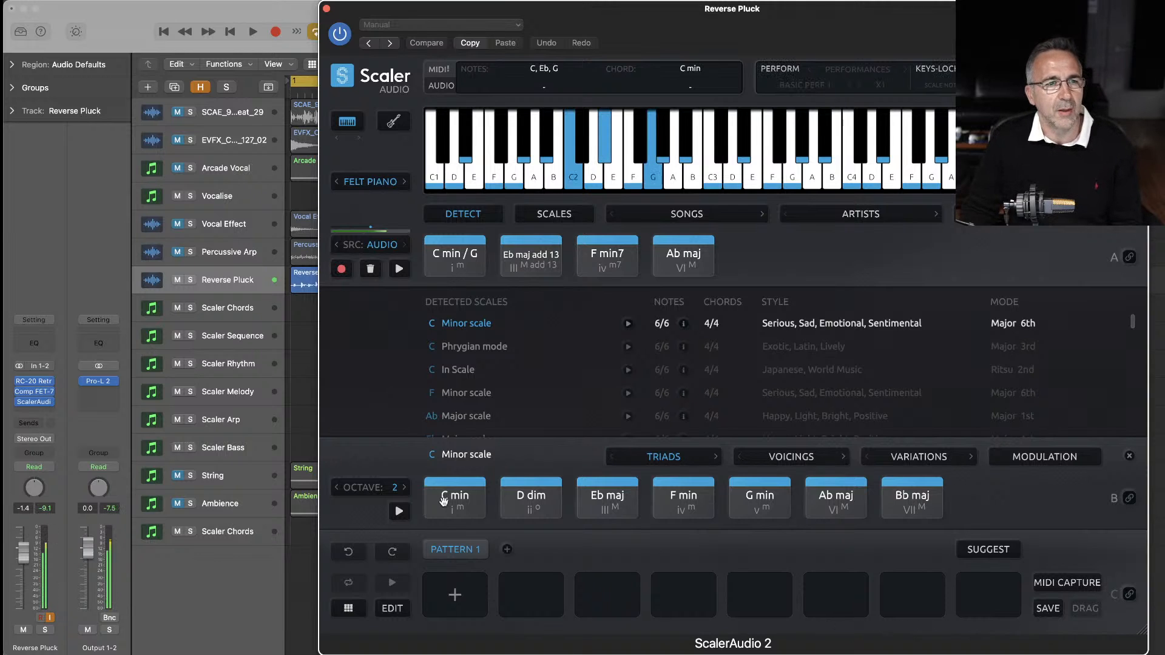
click(611, 502)
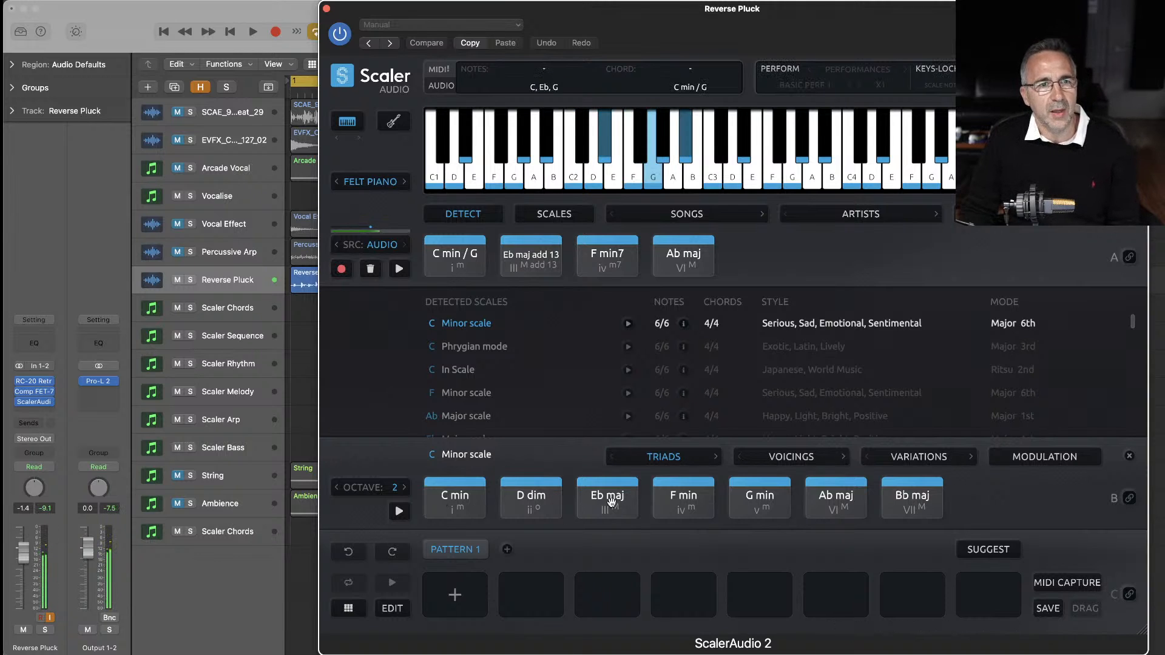
click(668, 499)
click(839, 499)
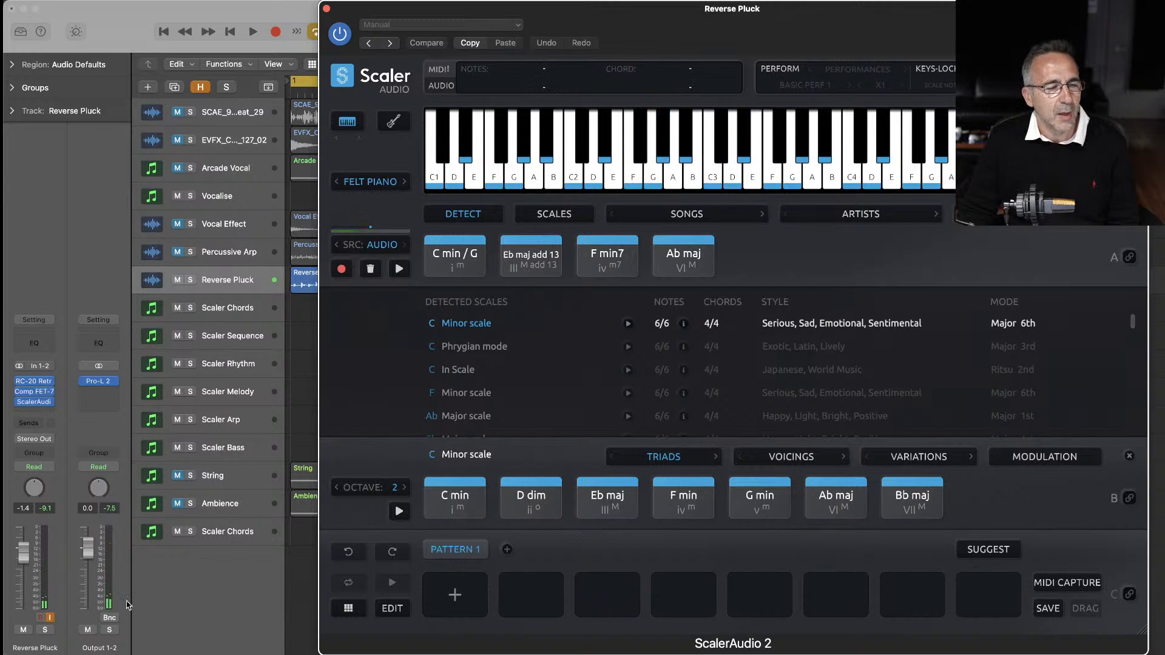
click(679, 496)
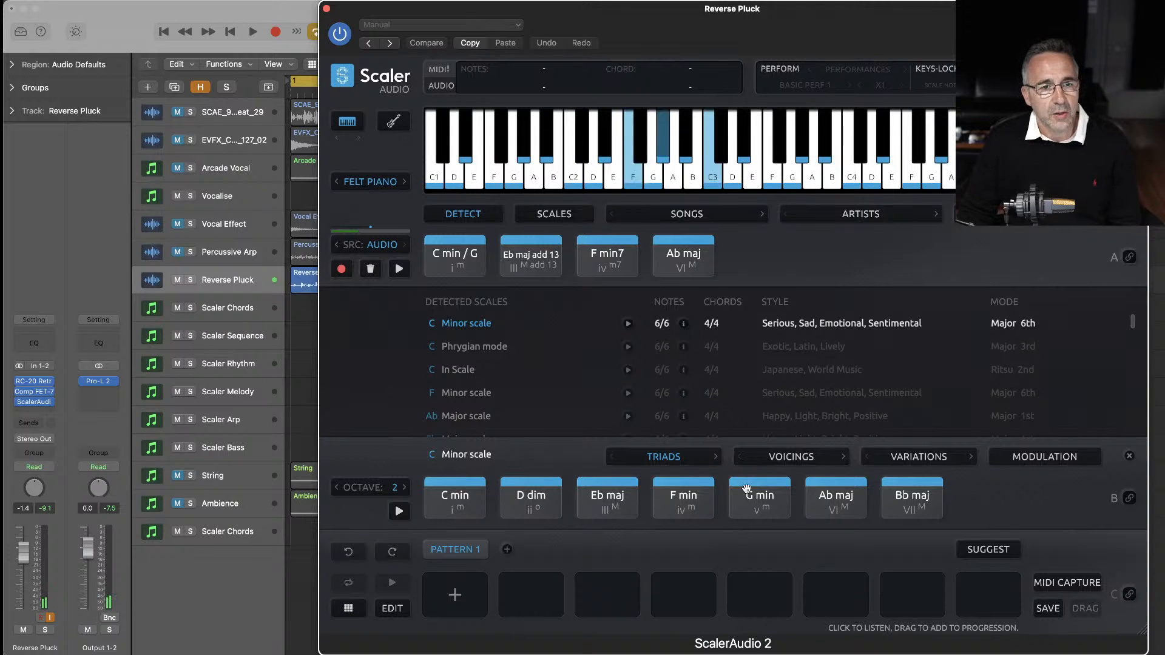
click(540, 497)
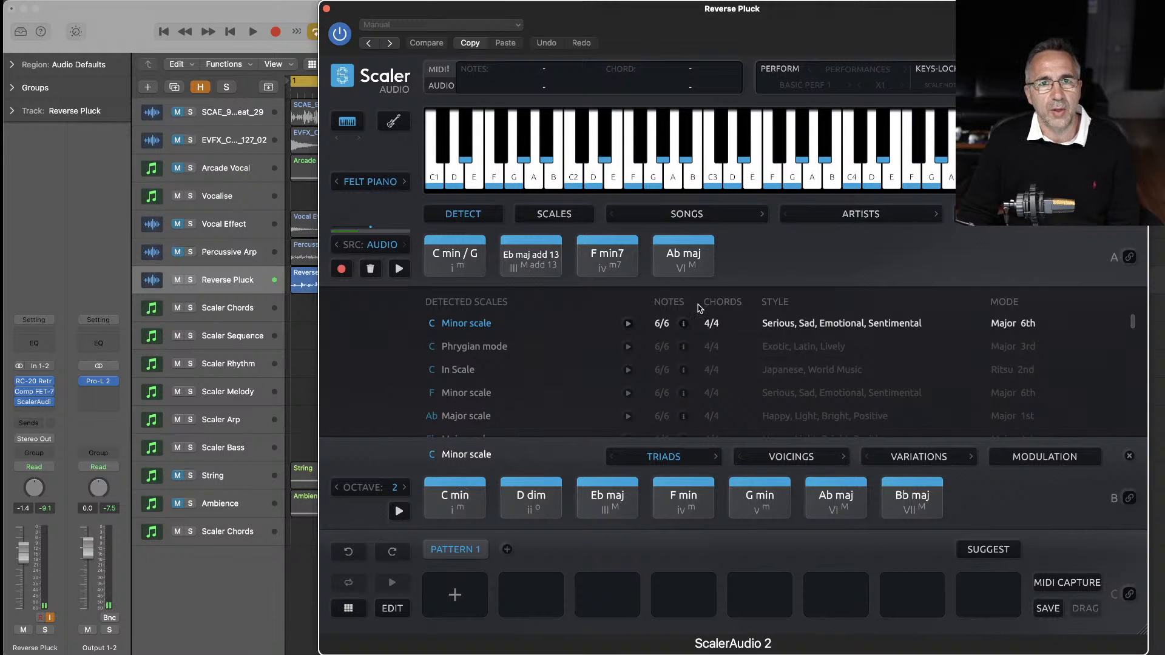
- Audition the progression C min, Eb maj, F min, Ab maj with the wider chord voicing
click(457, 493)
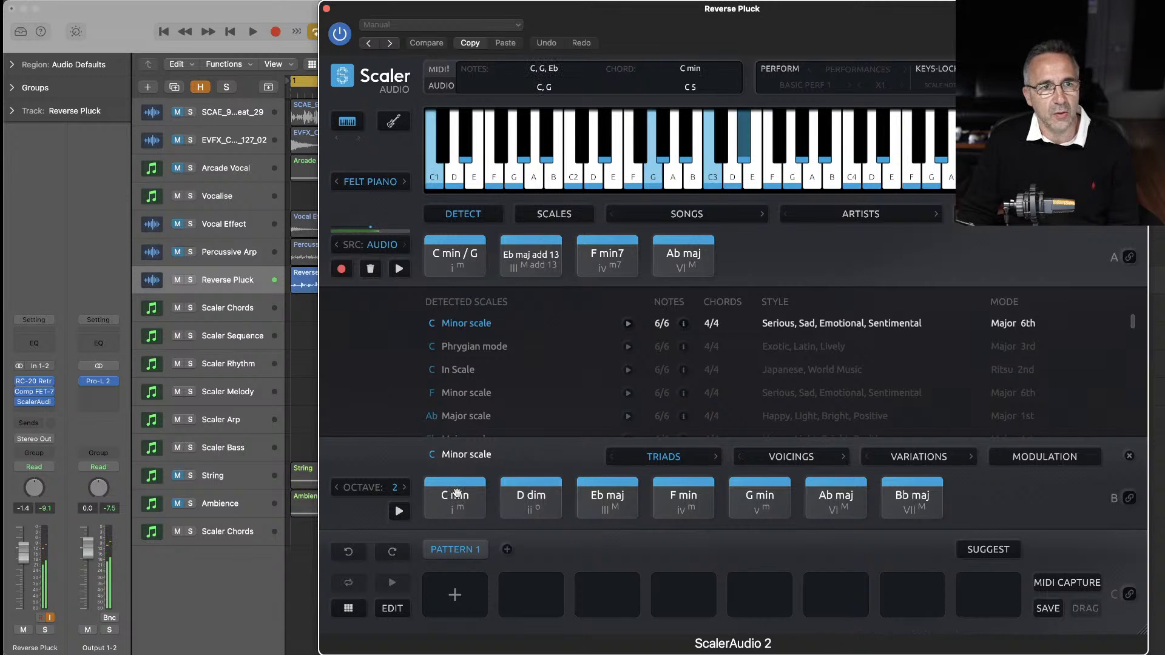
click(607, 500)
click(669, 507)
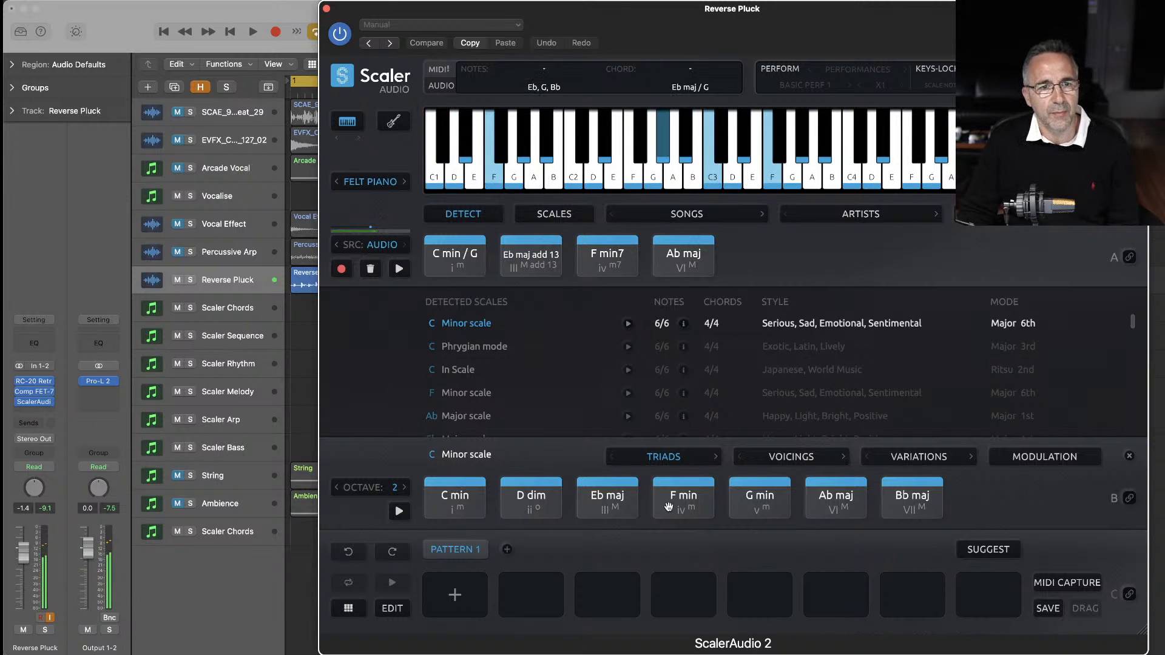
click(835, 498)
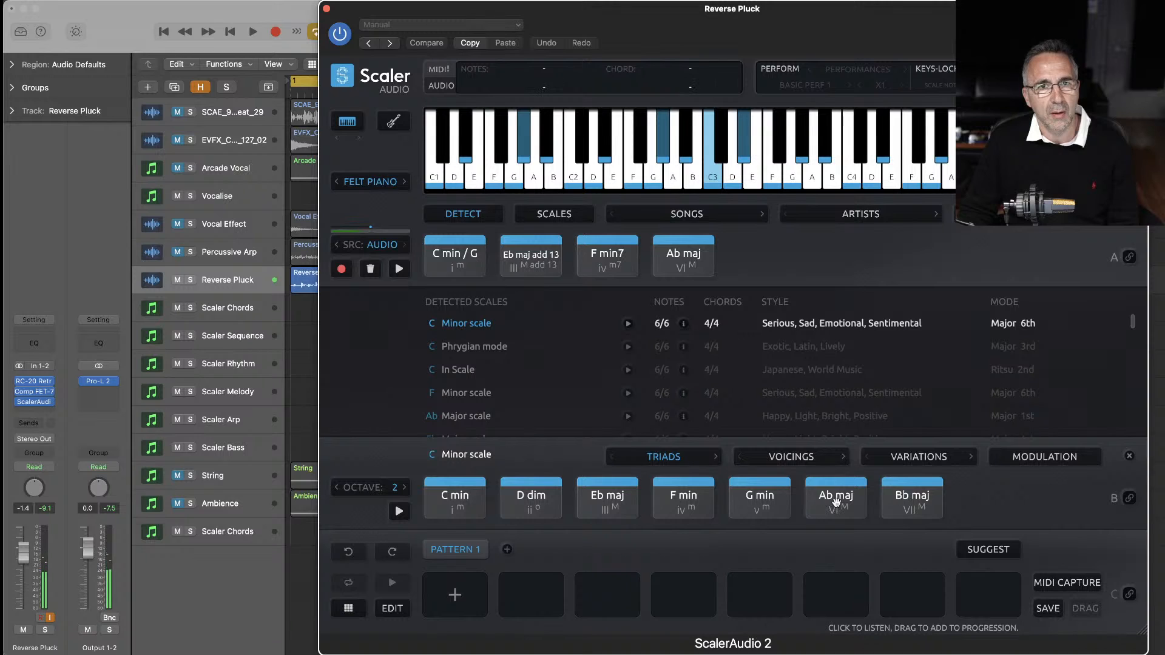
click(837, 501)
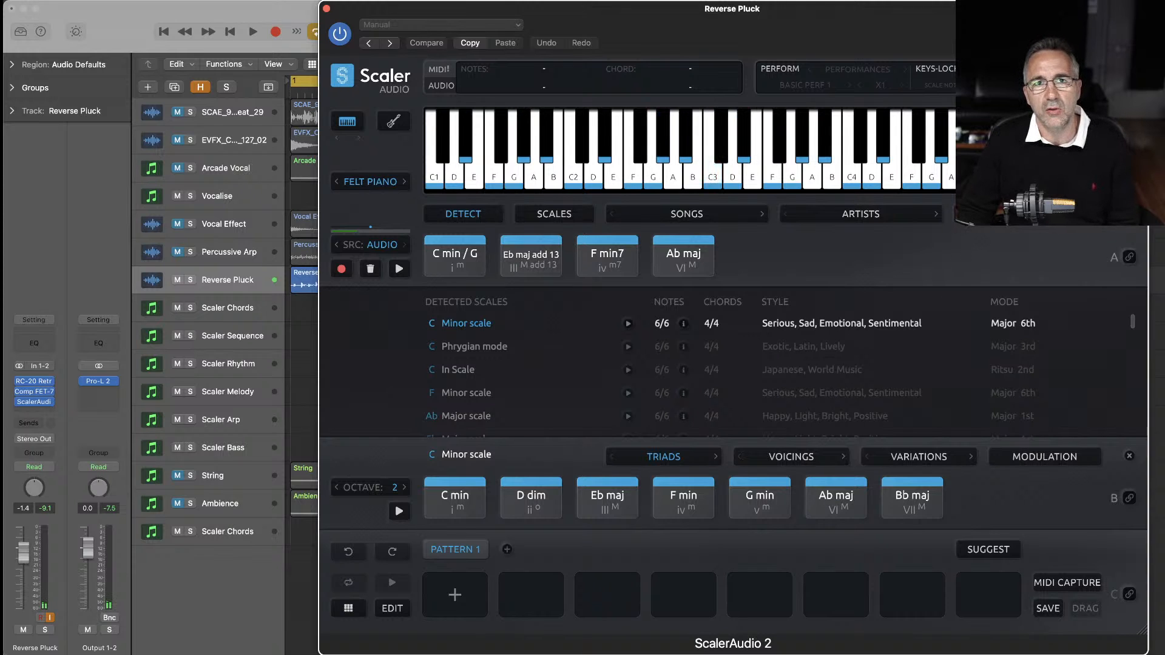
- Apply Voicing 2 to the C minor scale's chords and audition C min and Ab maj
click(787, 462)
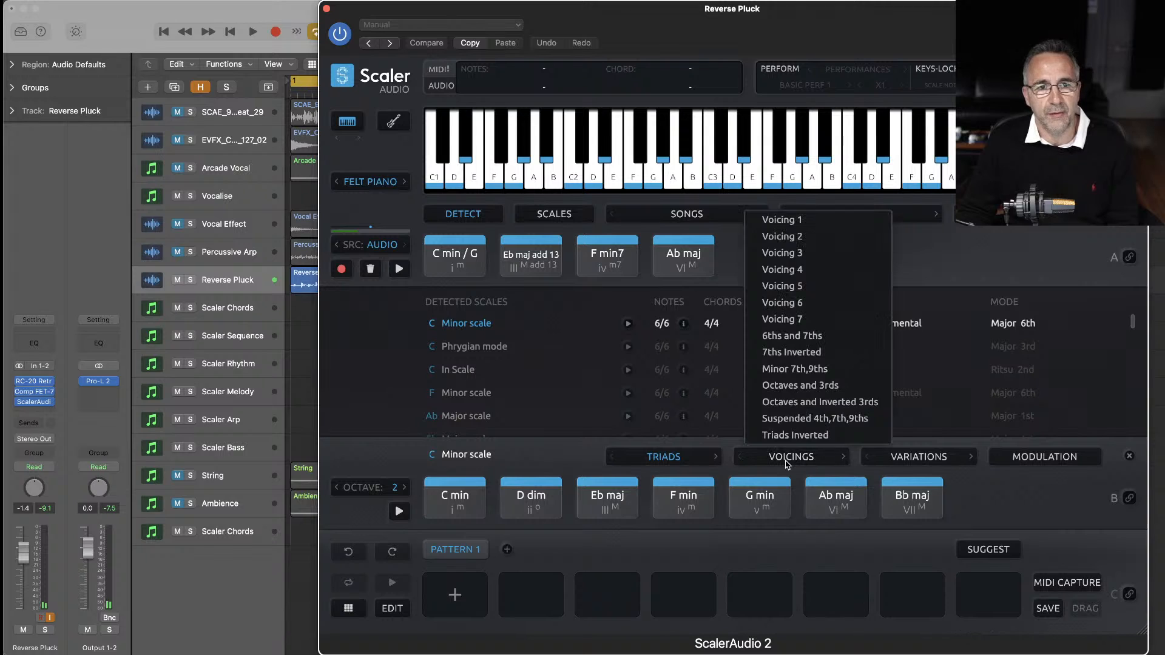
click(782, 237)
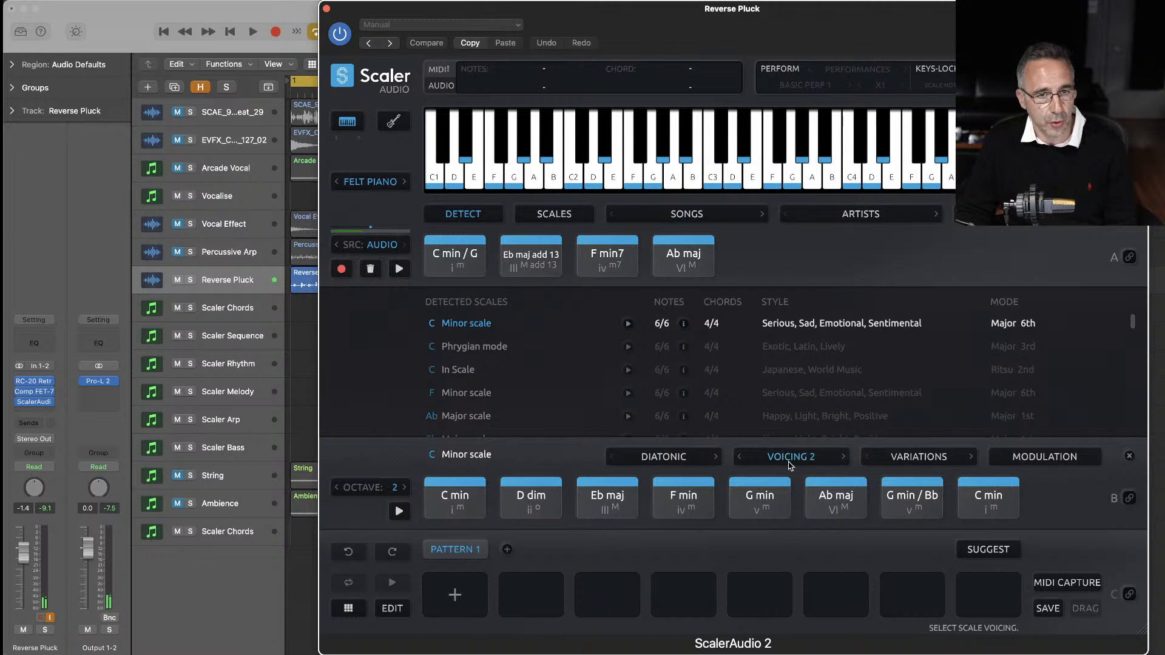
click(465, 498)
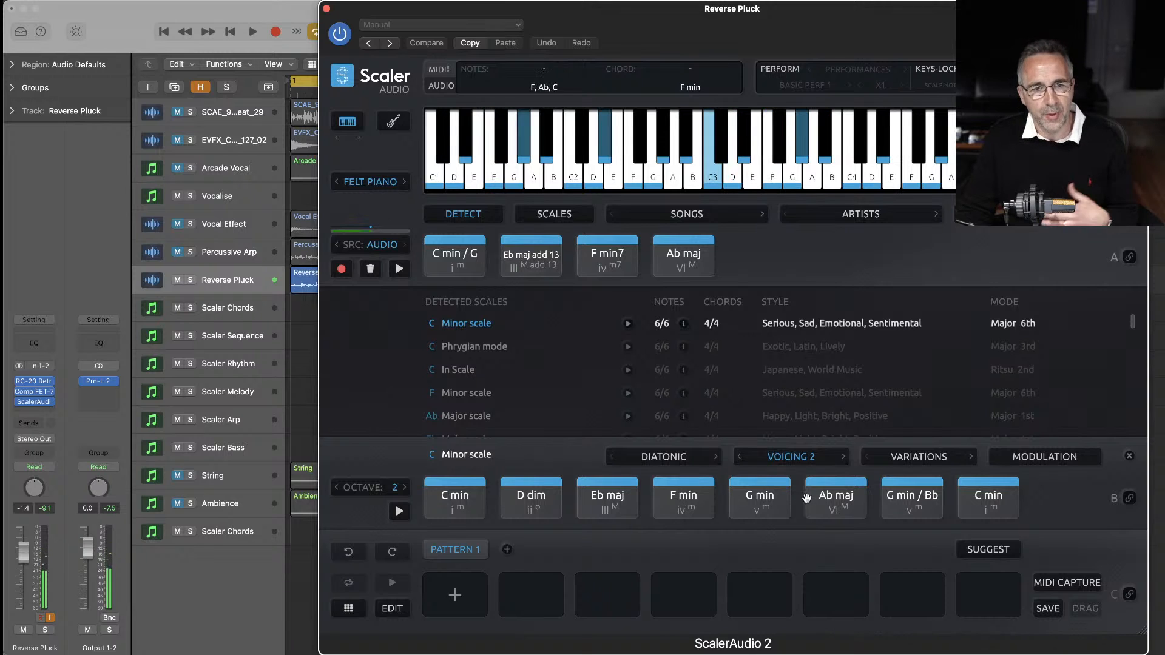
click(833, 498)
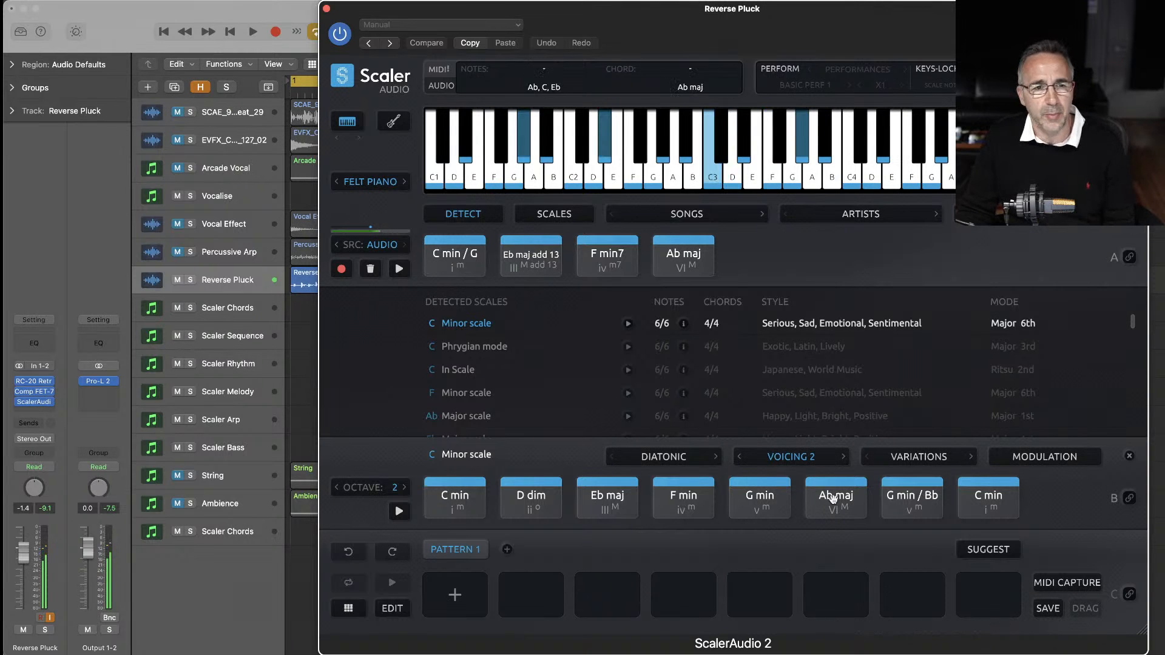
- Play the track and audition the Voicing 2 chords over it, including C min, Eb maj and Ab maj
click(454, 513)
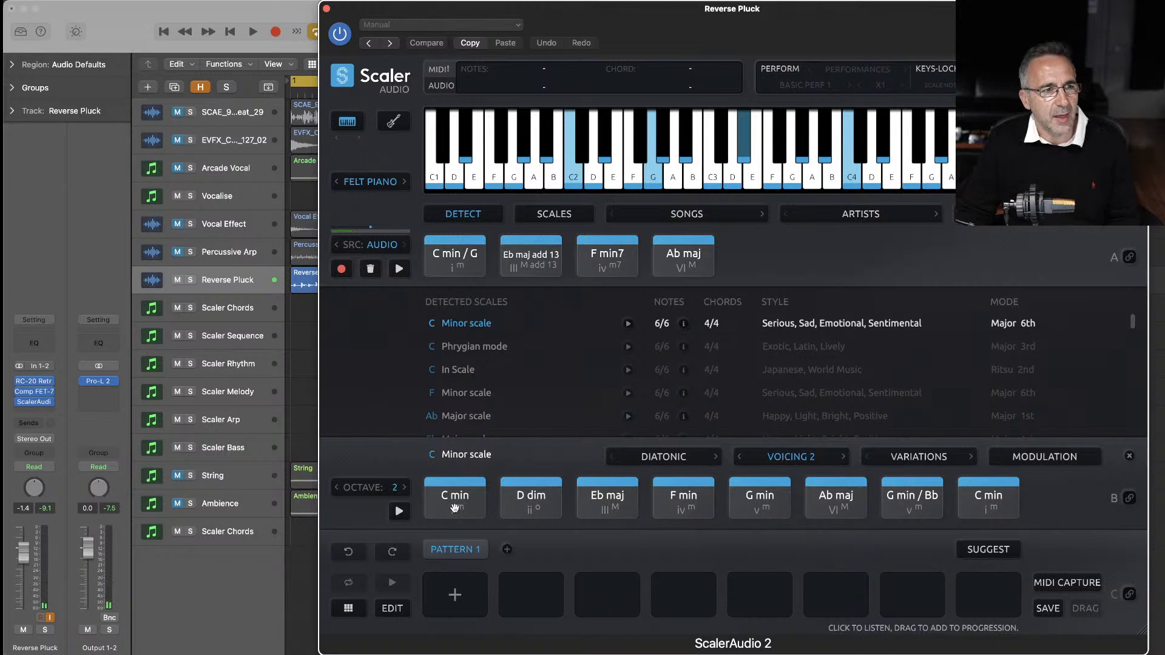
key(space)
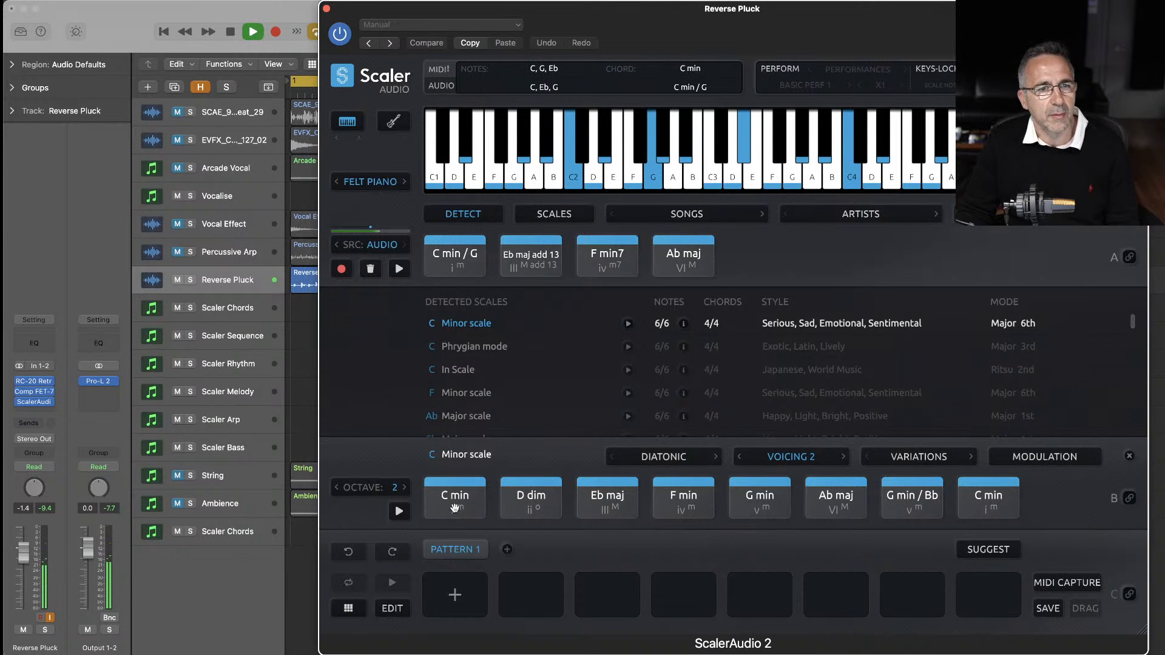
click(607, 498)
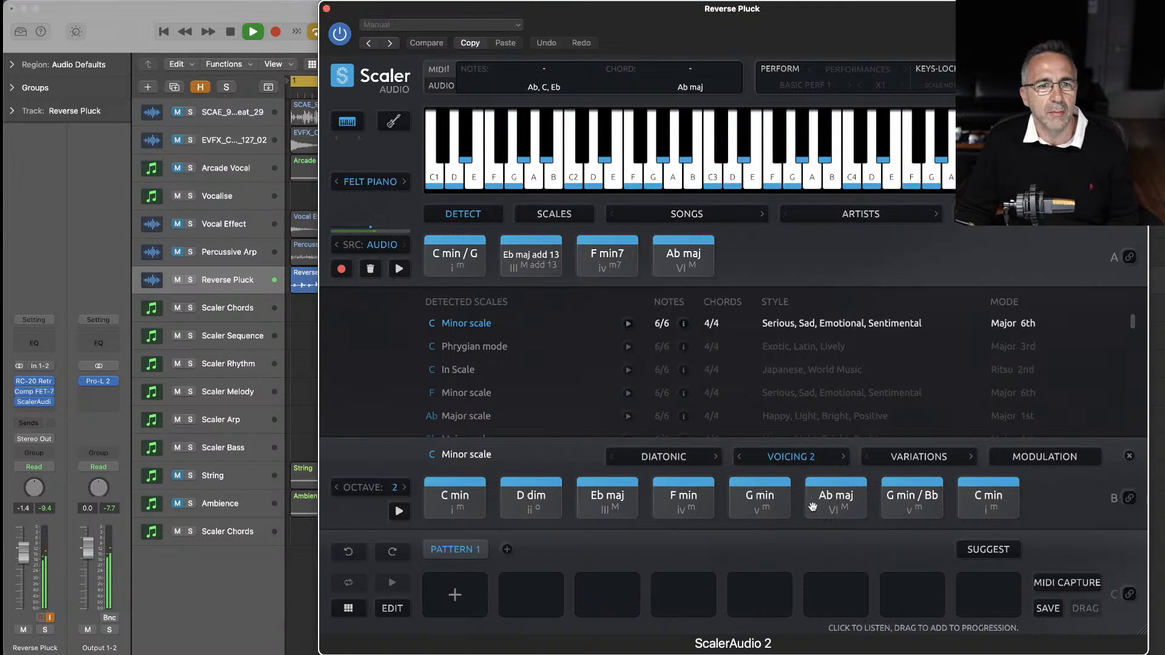
key(space)
- Audition the Voicing 2 chords C min, F min and Ab maj with the track's playback stopped
click(456, 504)
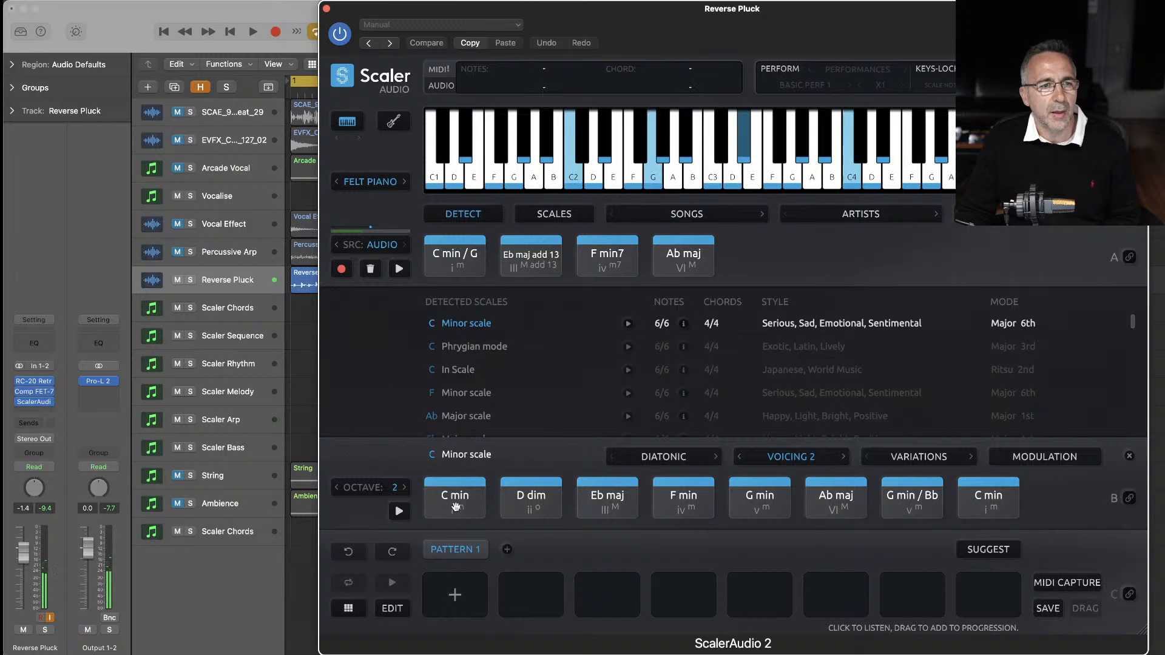
click(461, 513)
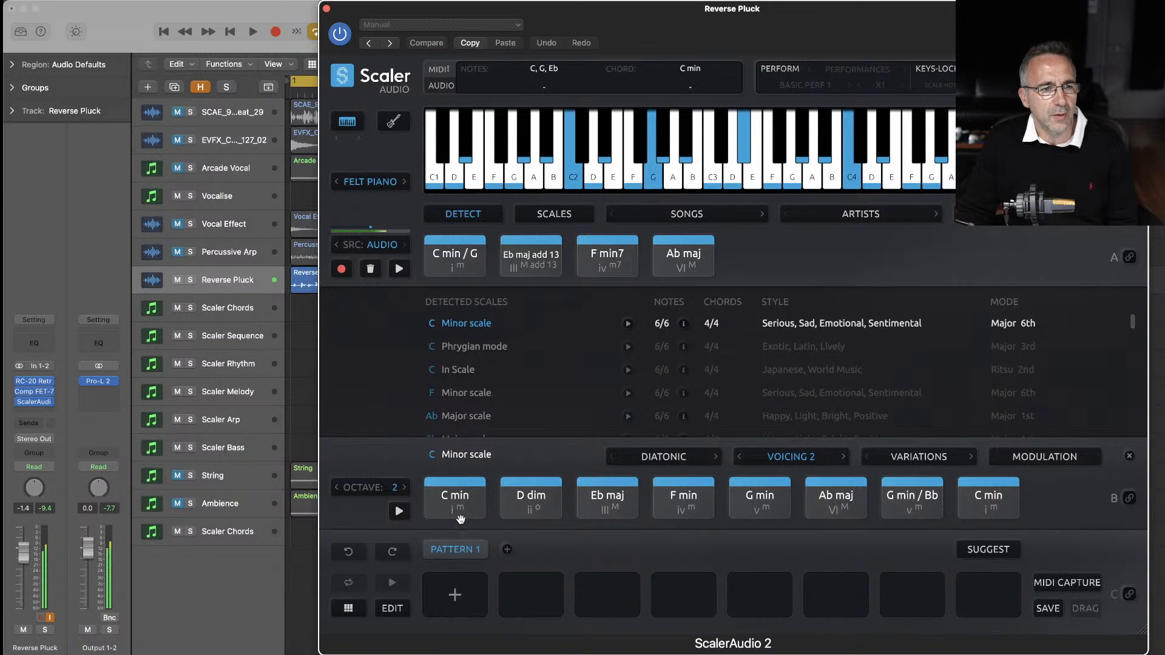
click(676, 509)
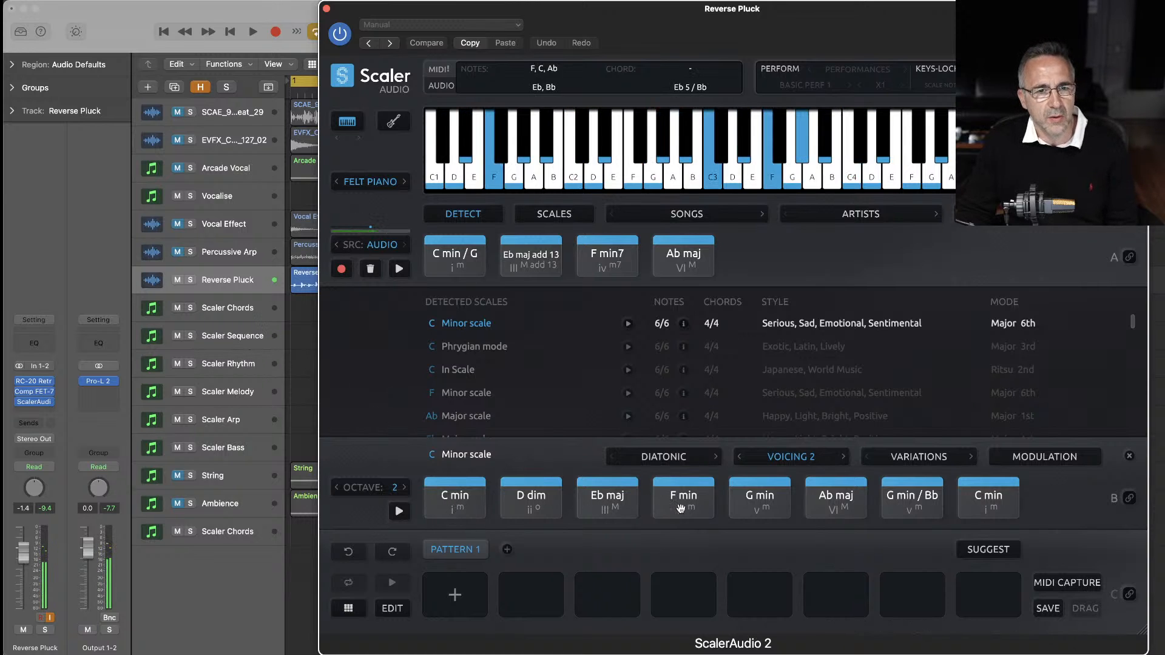
click(828, 504)
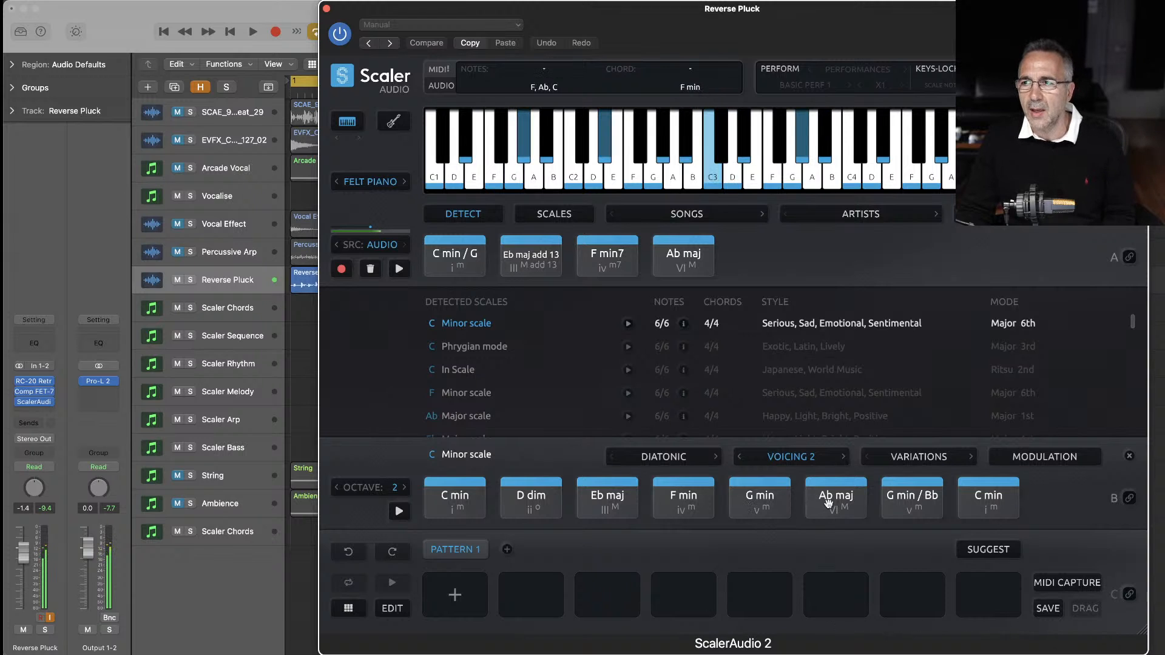
click(555, 490)
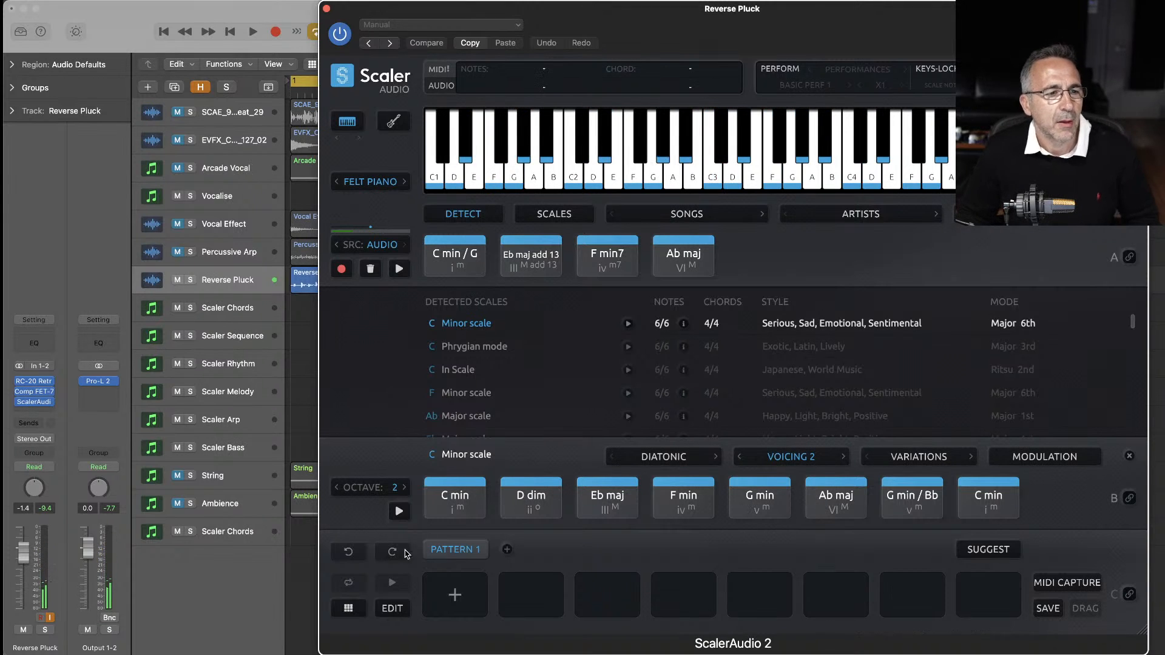
click(453, 497)
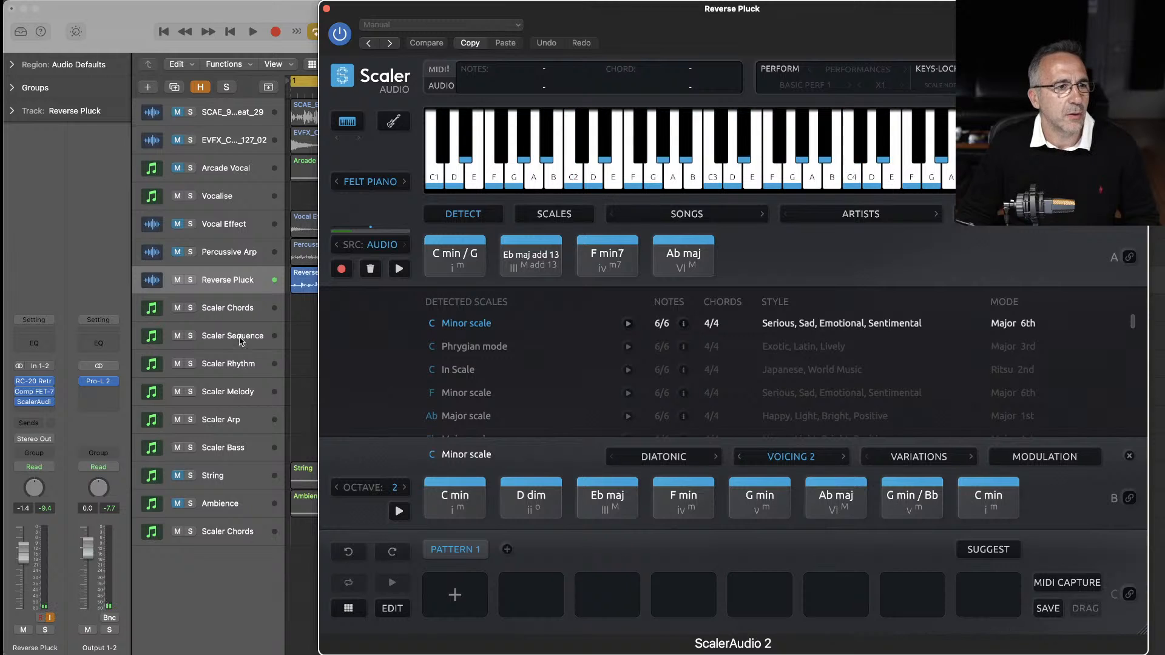
- Remove the ScalerAudio 2 plug-in from the Reverse Pluck track
click(53, 403)
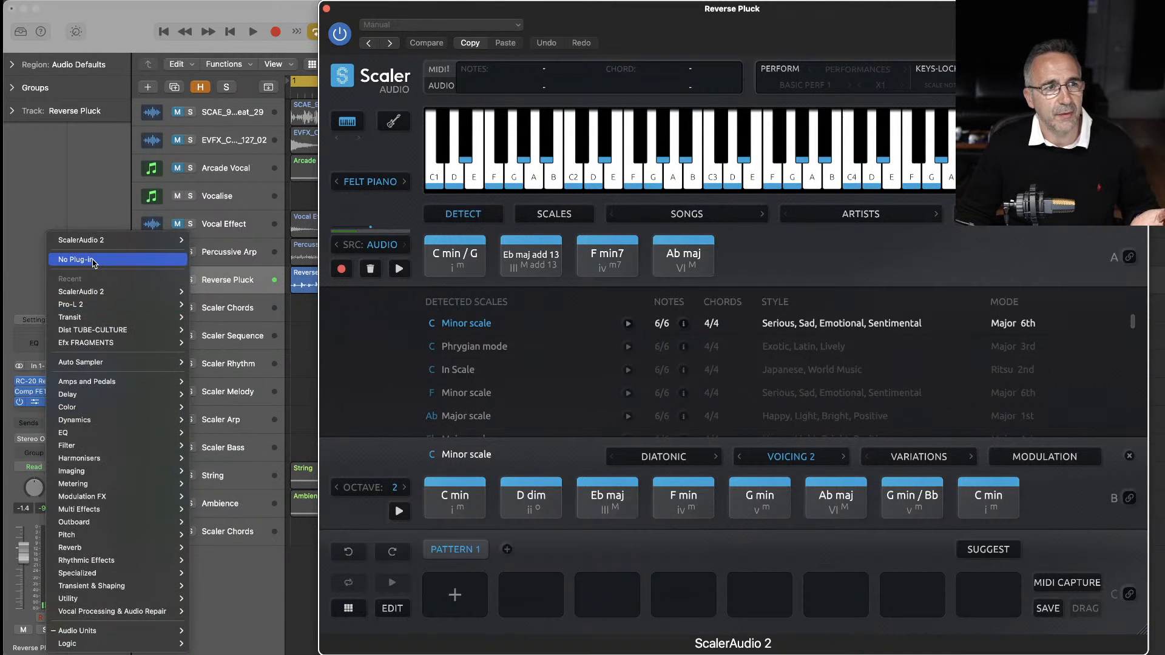
click(94, 261)
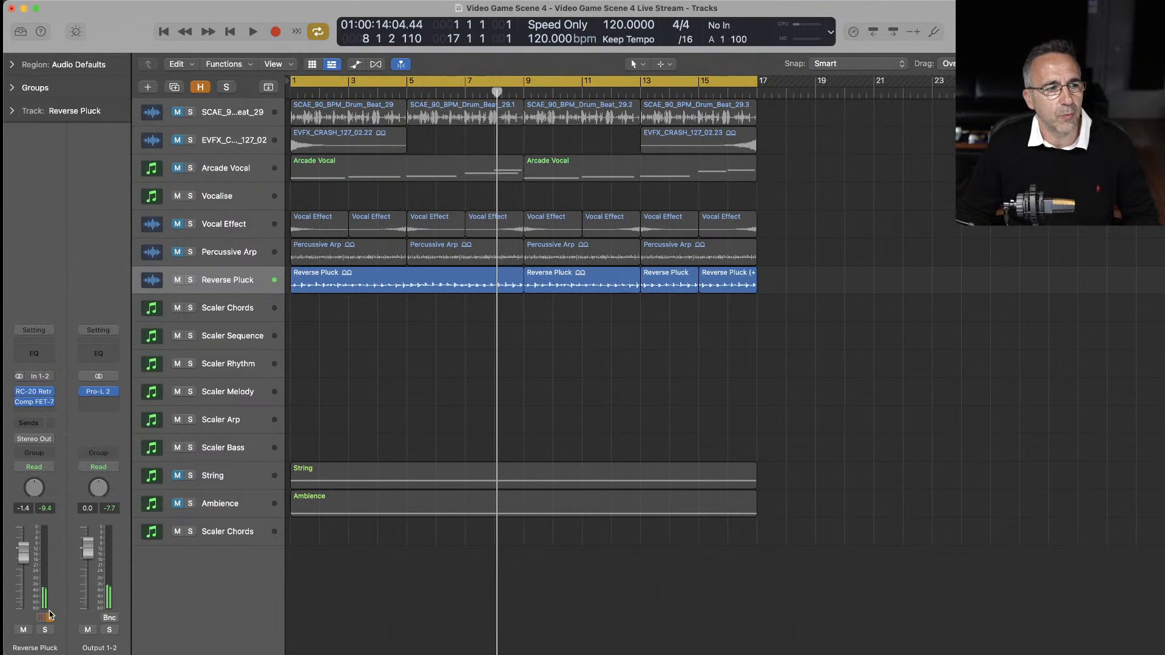
- Go through the prepared Scaler Chords, Sequence, Rhythm, Melody, Arp and Bass tracks one by one
click(226, 315)
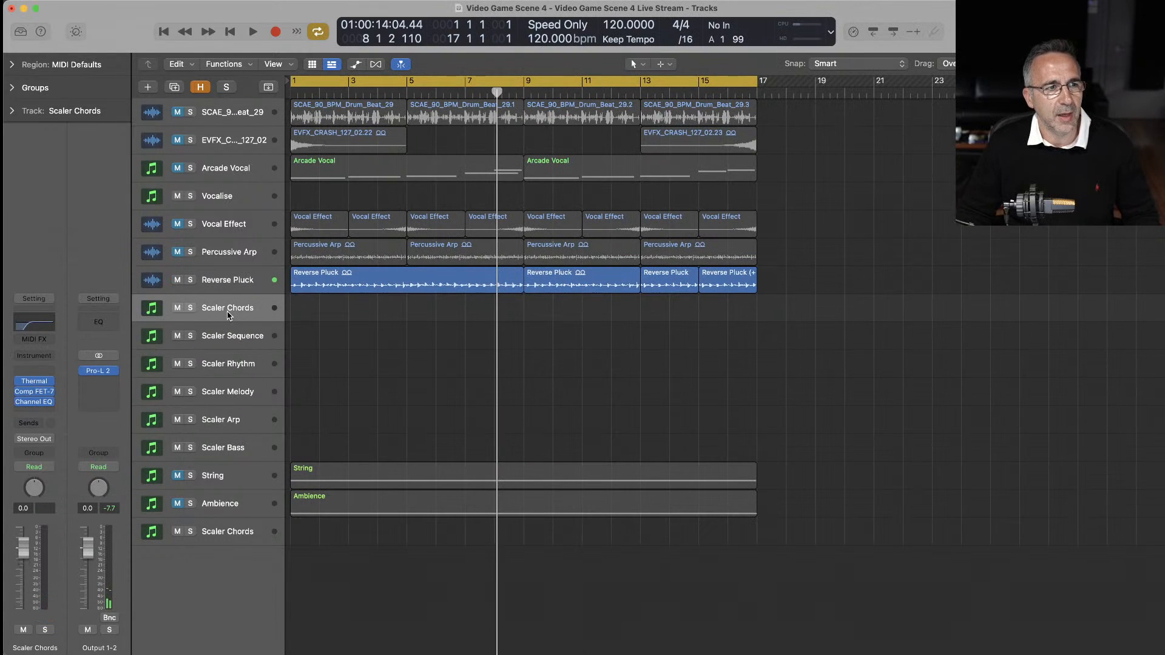
click(231, 342)
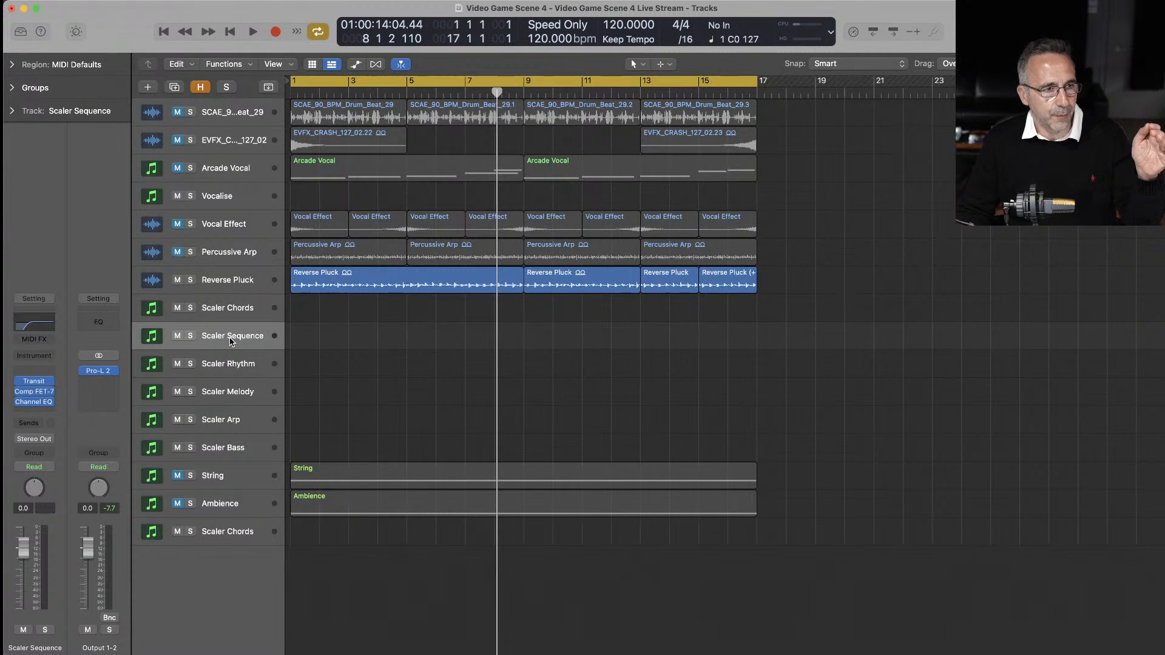
click(230, 368)
click(231, 396)
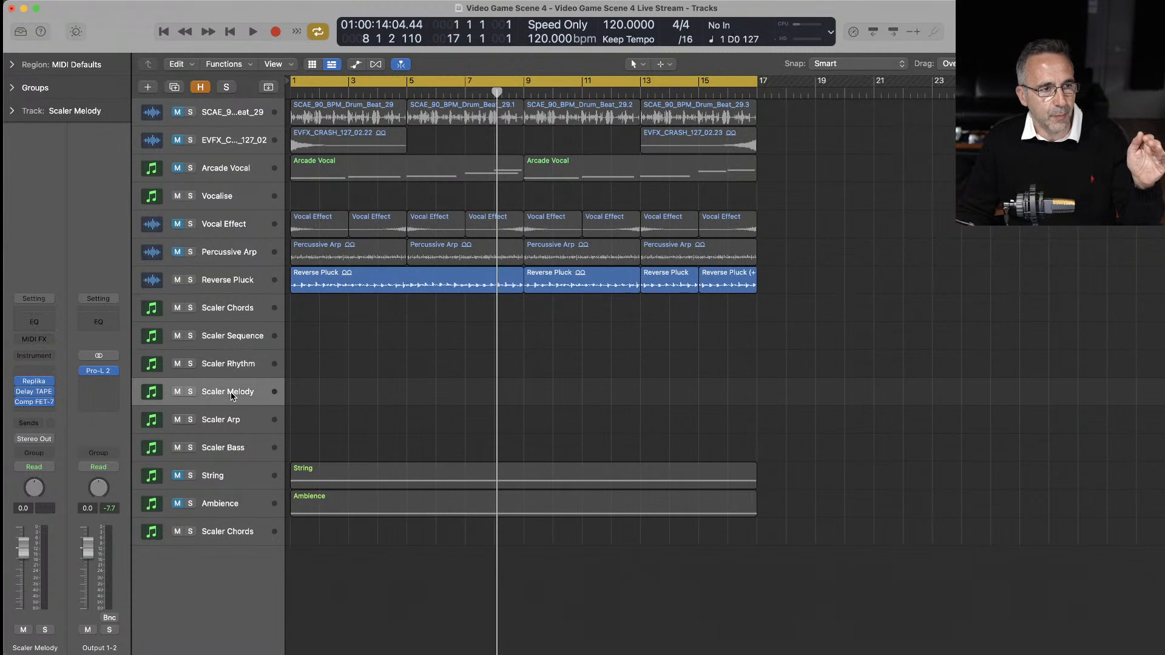
click(231, 424)
click(231, 449)
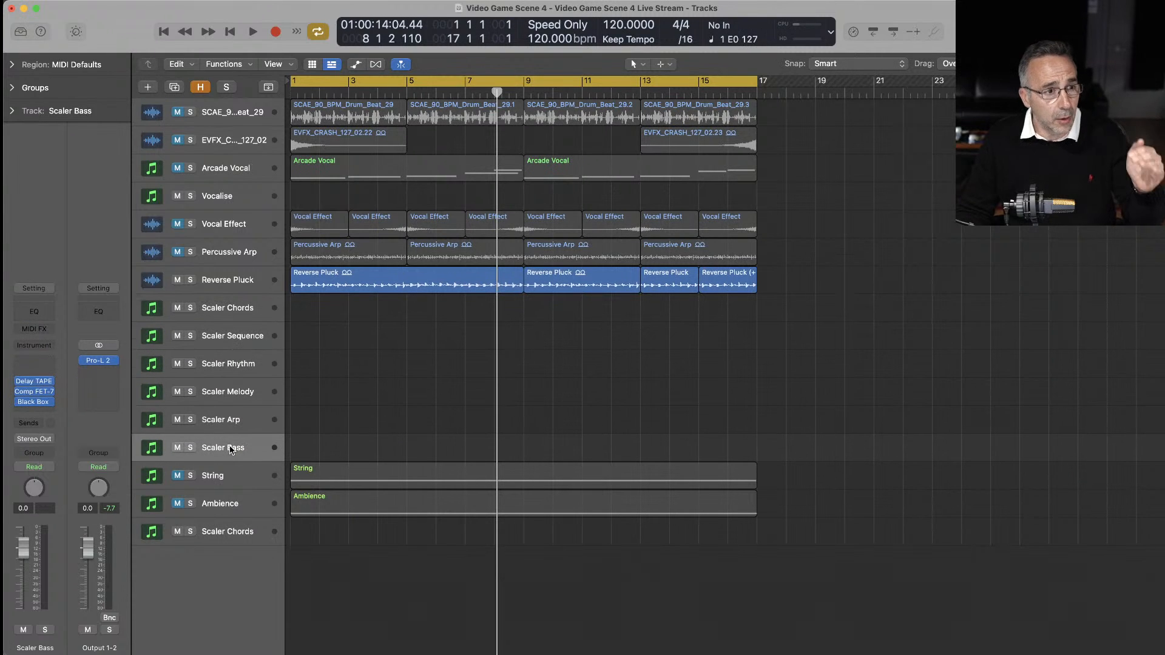
click(232, 313)
click(241, 339)
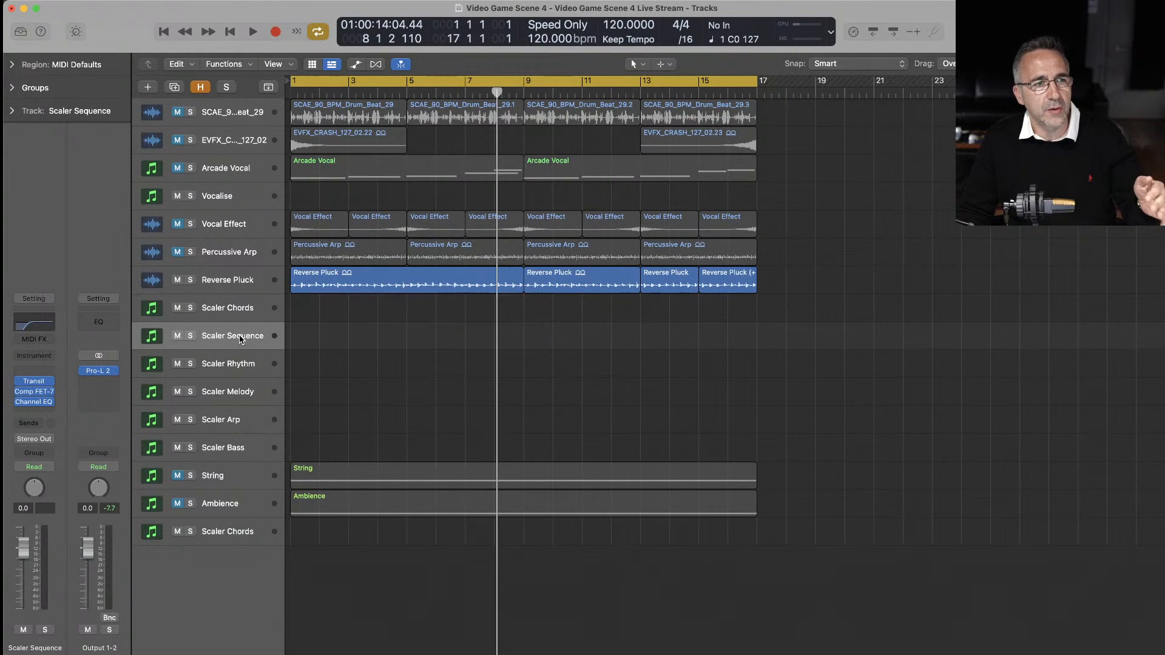
click(241, 365)
click(241, 392)
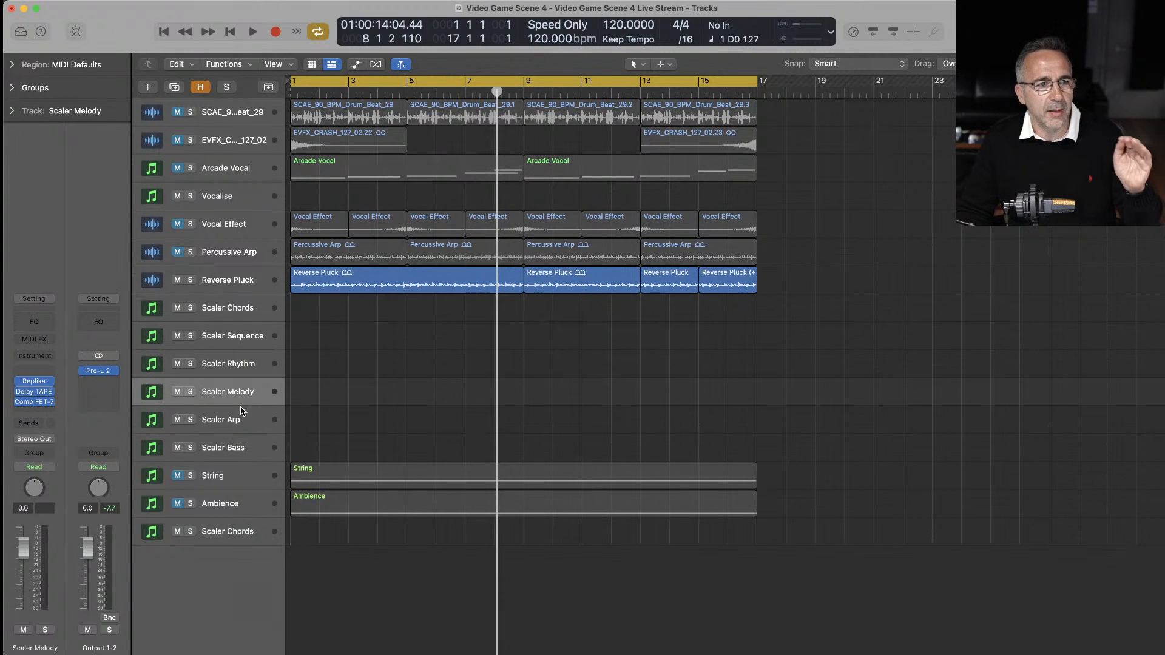
click(241, 420)
click(241, 448)
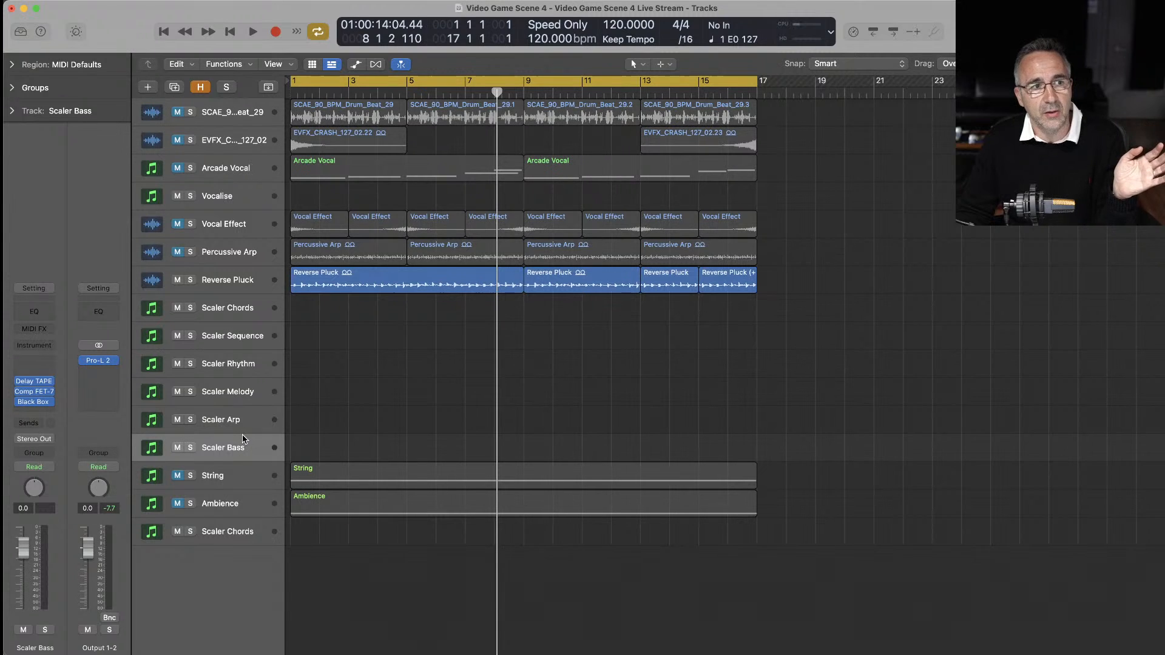
- Examine the effect plug-ins set up on the Scaler Chords, Sequence, Rhythm, Melody and Arp tracks
click(223, 319)
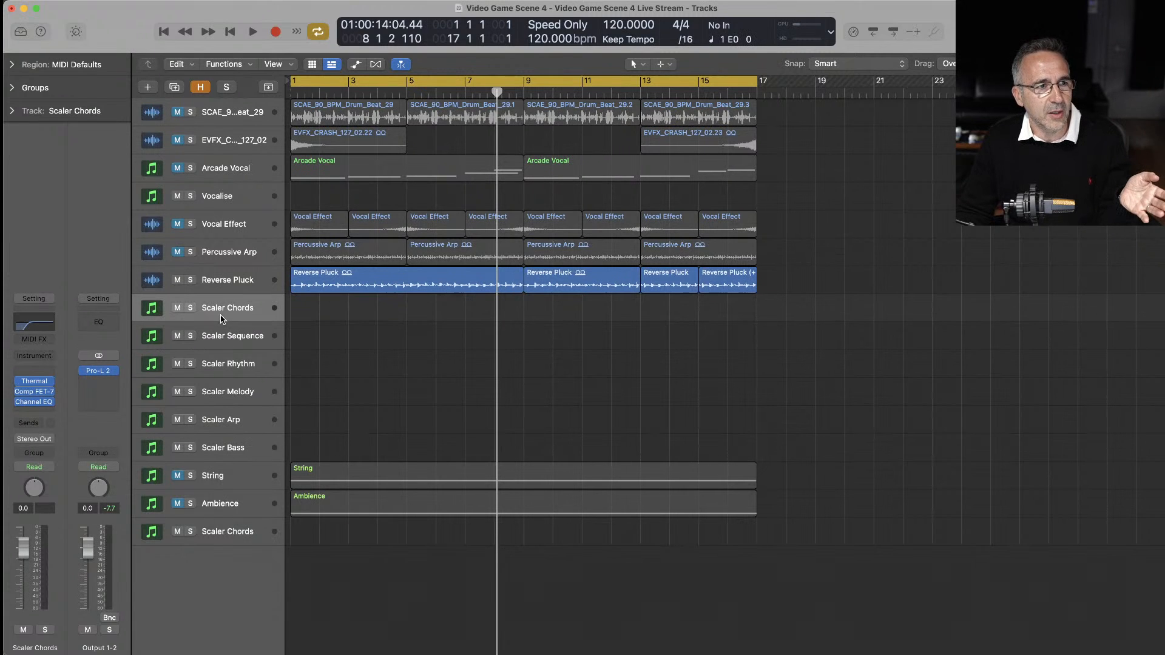
mouse_move(42, 383)
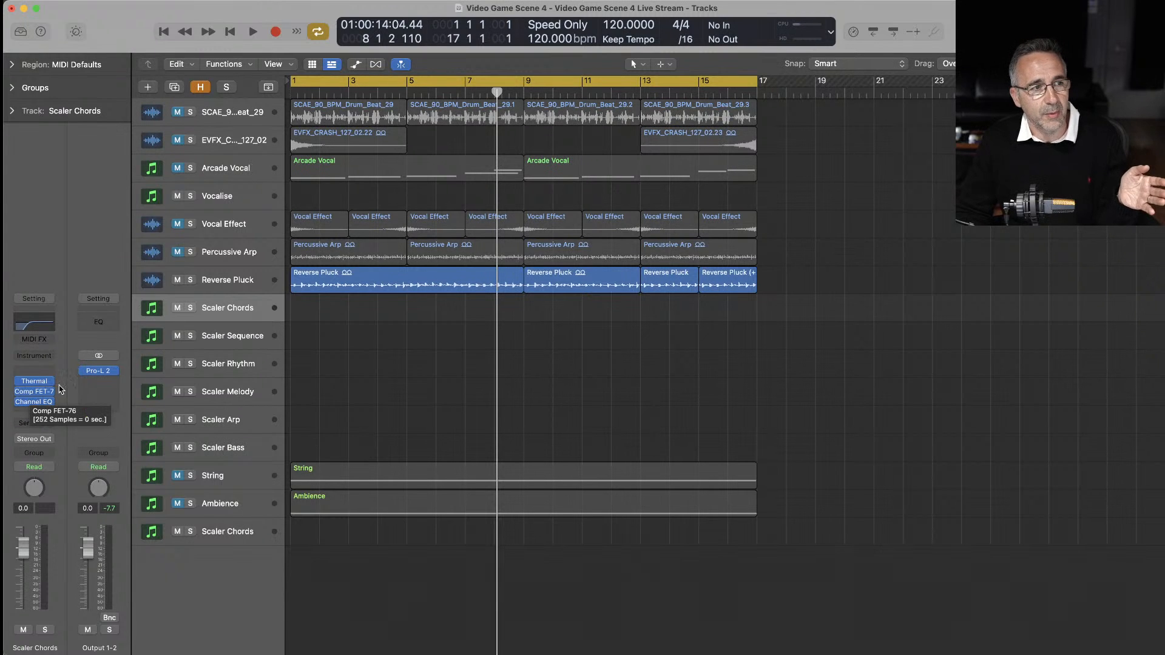
click(222, 343)
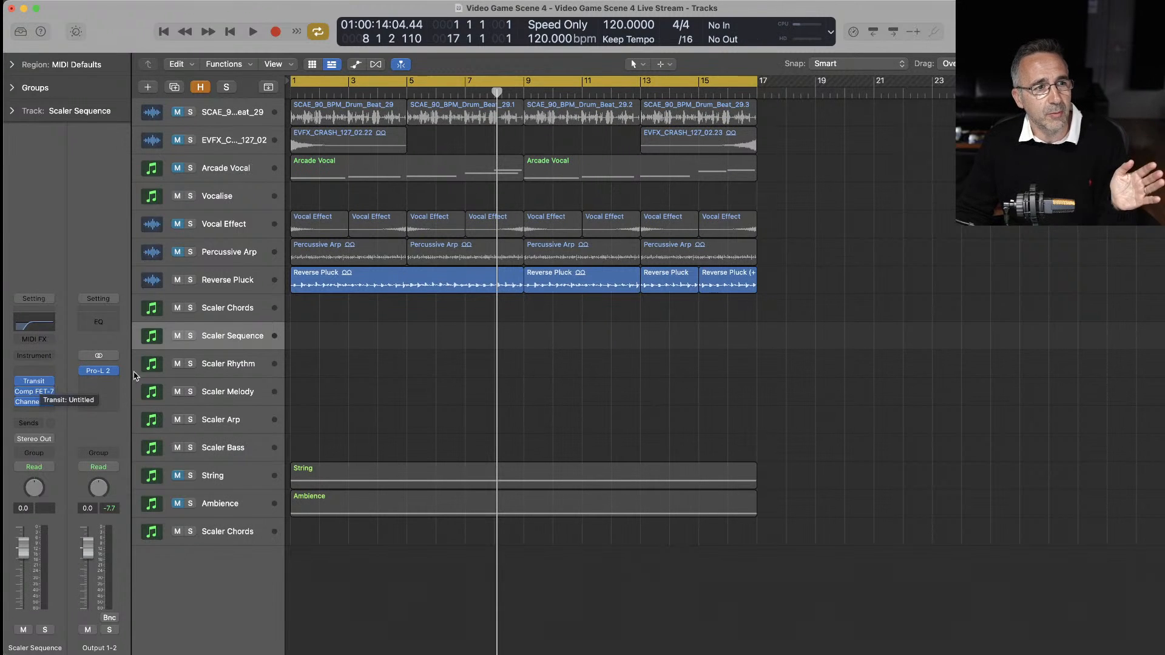
click(199, 367)
click(218, 394)
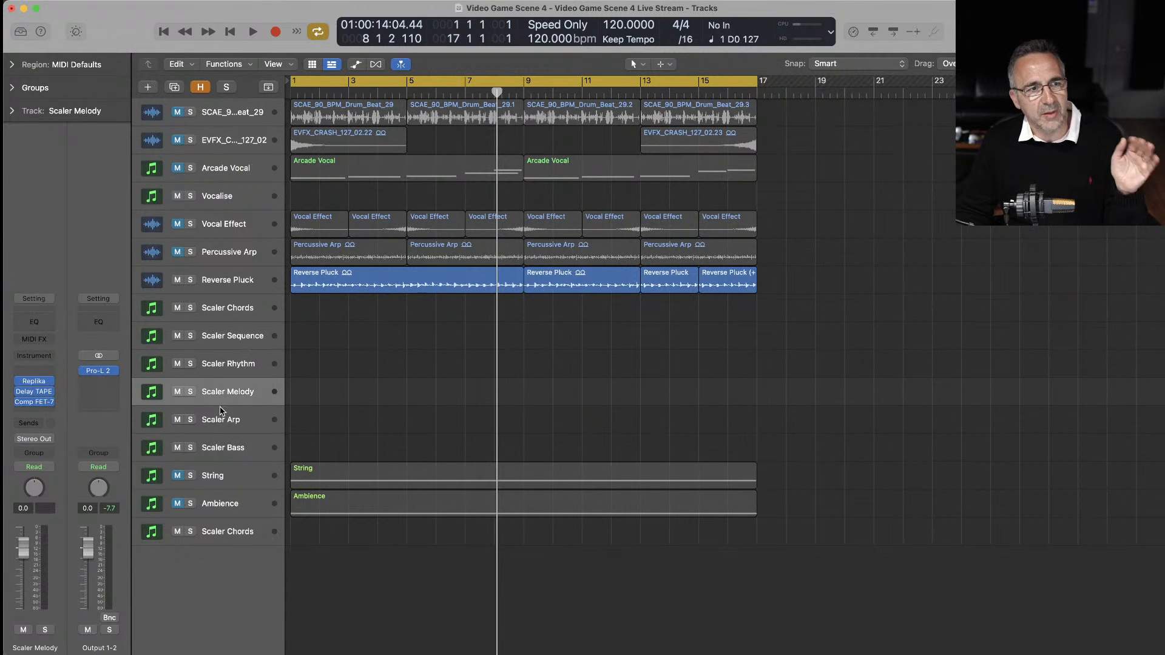
click(221, 415)
- Insert Scaler 2 as the instrument on the Scaler Chords track above Scaler Sequence and move its window clear of the track list
click(228, 318)
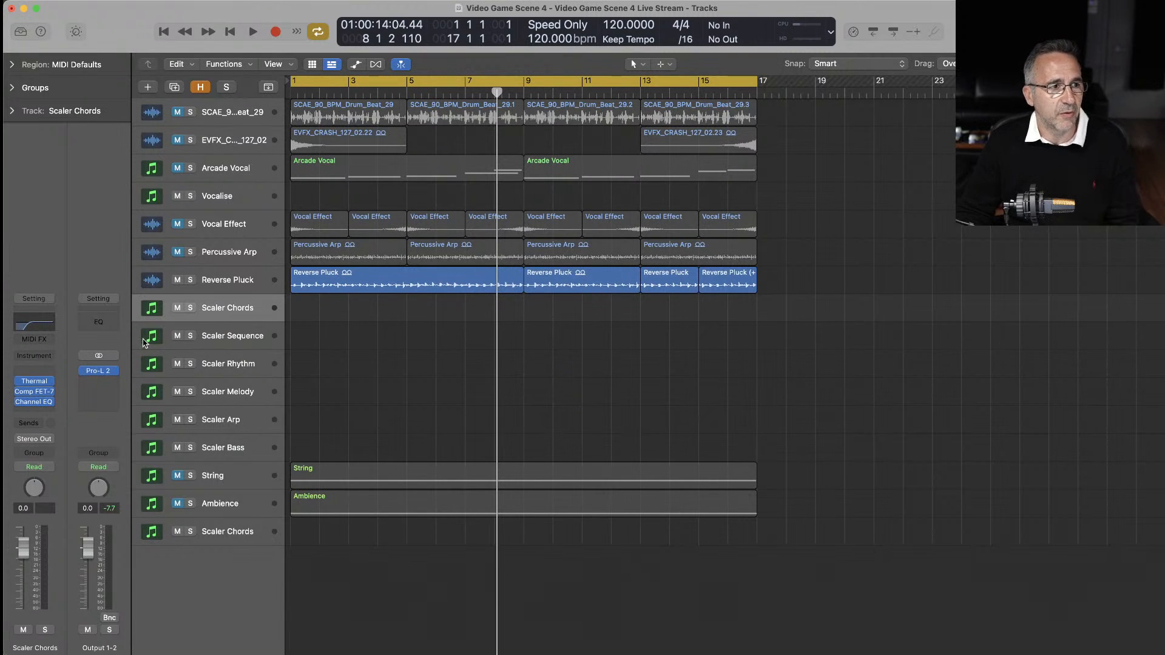
click(34, 357)
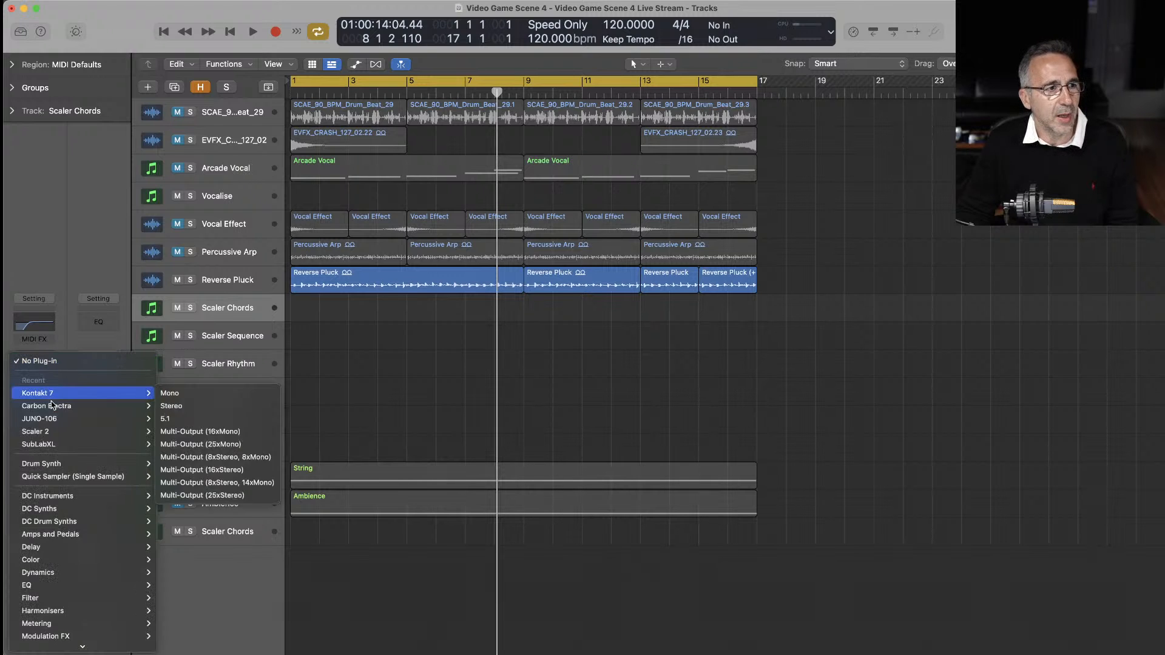
mouse_move(121, 431)
click(171, 444)
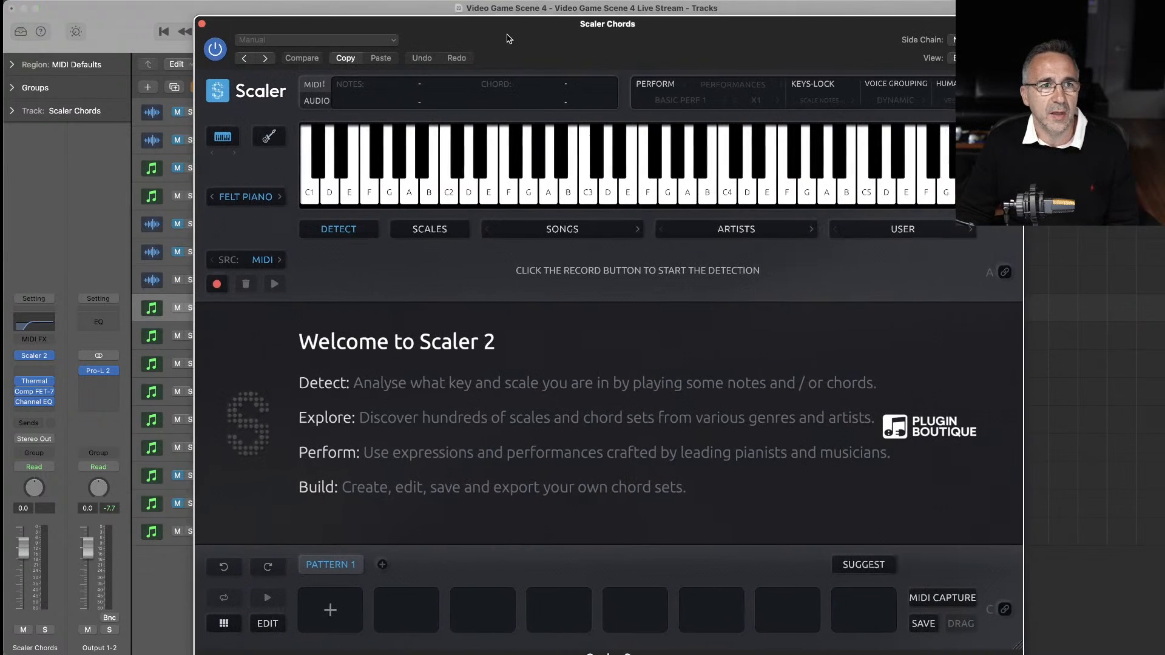
drag(512, 54, 601, 28)
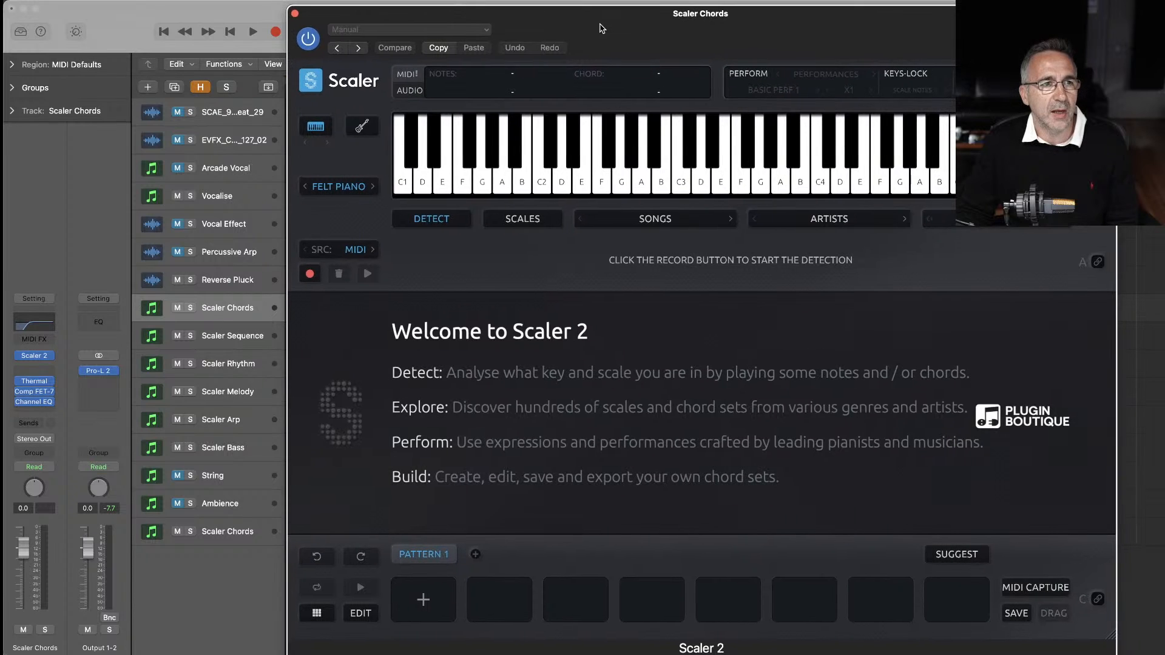
- Select the C Minor scale in Scaler 2 and apply Voicing 2 to its chords
click(507, 219)
click(446, 355)
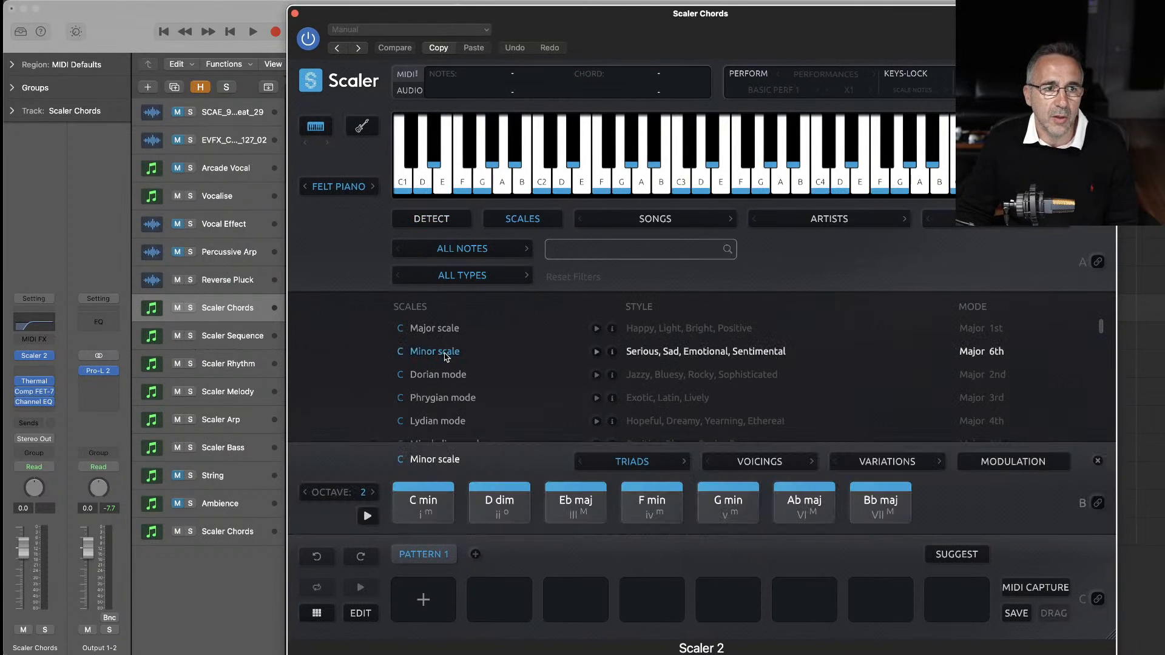
click(791, 462)
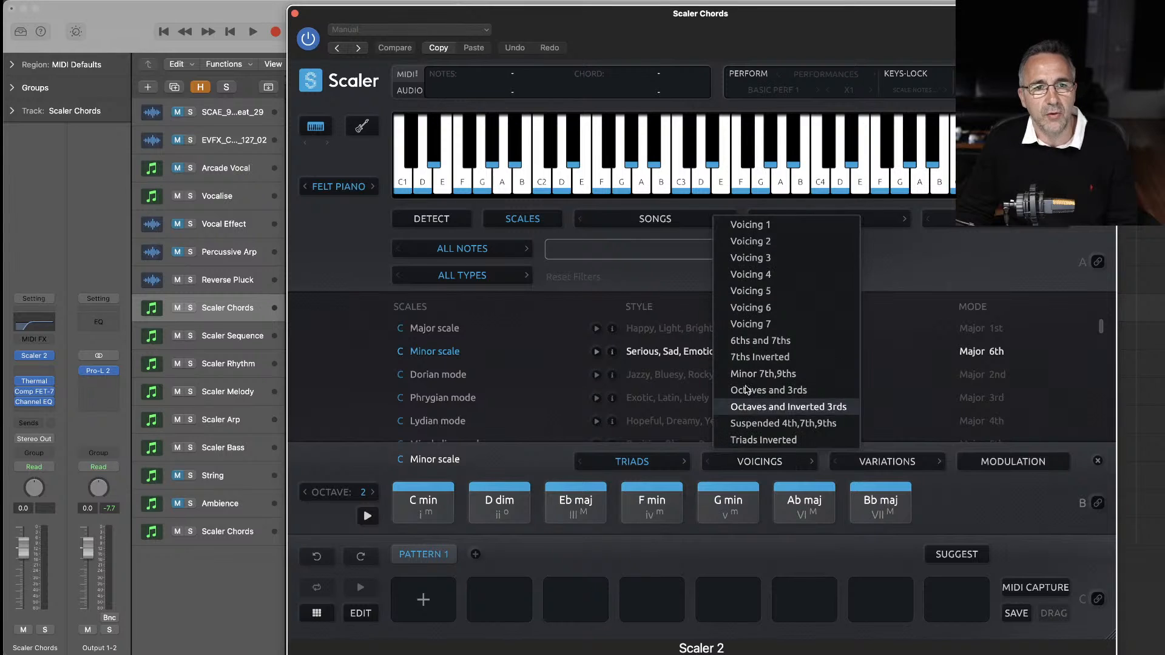
click(768, 243)
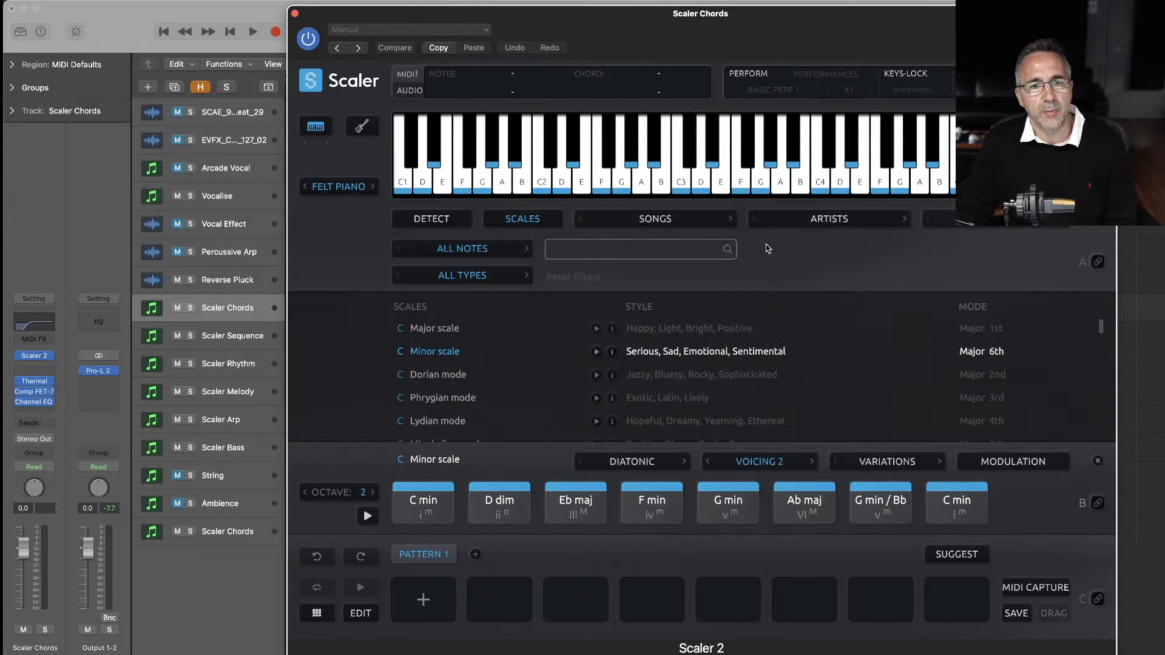
- Change Scaler 2's internal sound to the Dream On synth and audition the C min chord
click(354, 189)
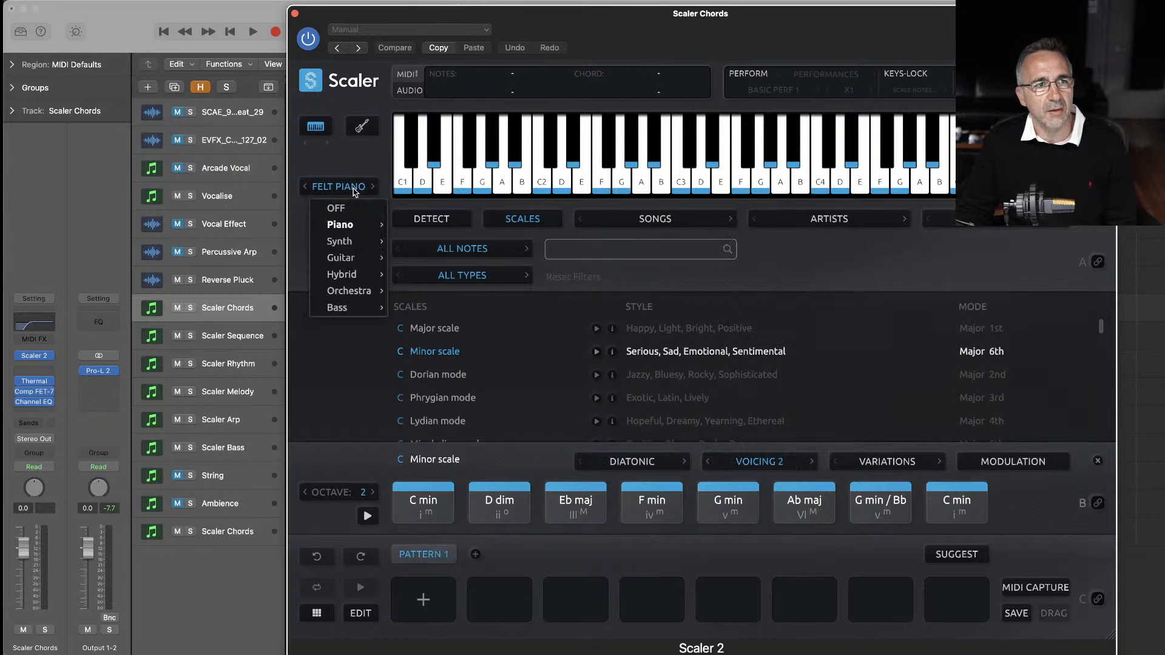
mouse_move(353, 242)
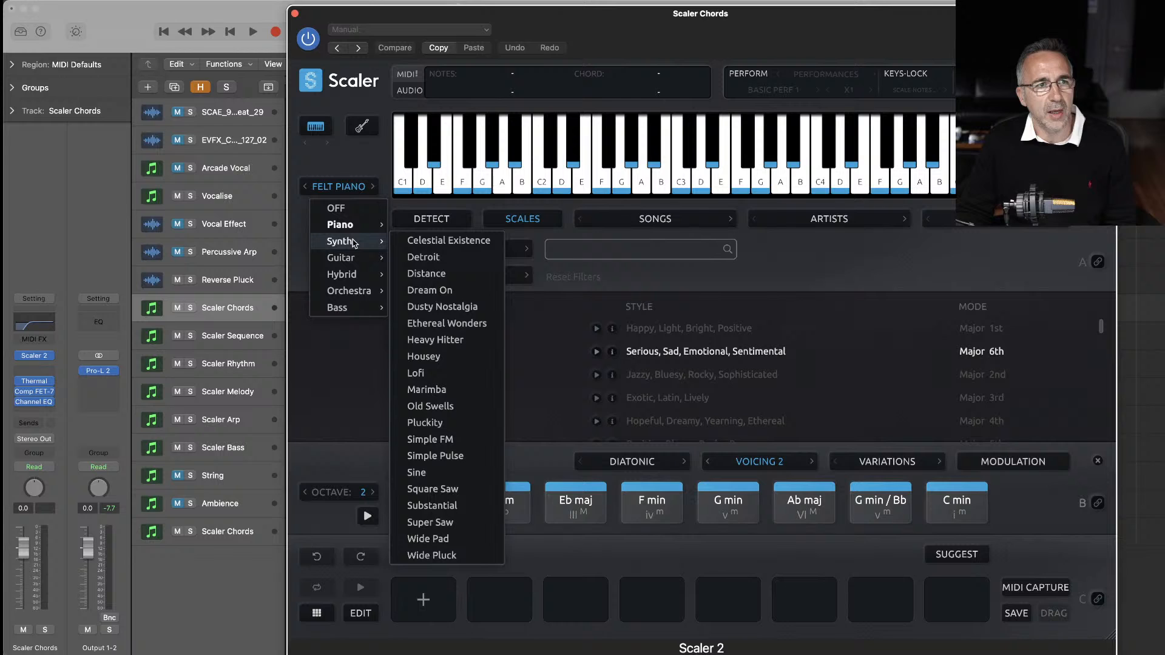
click(450, 296)
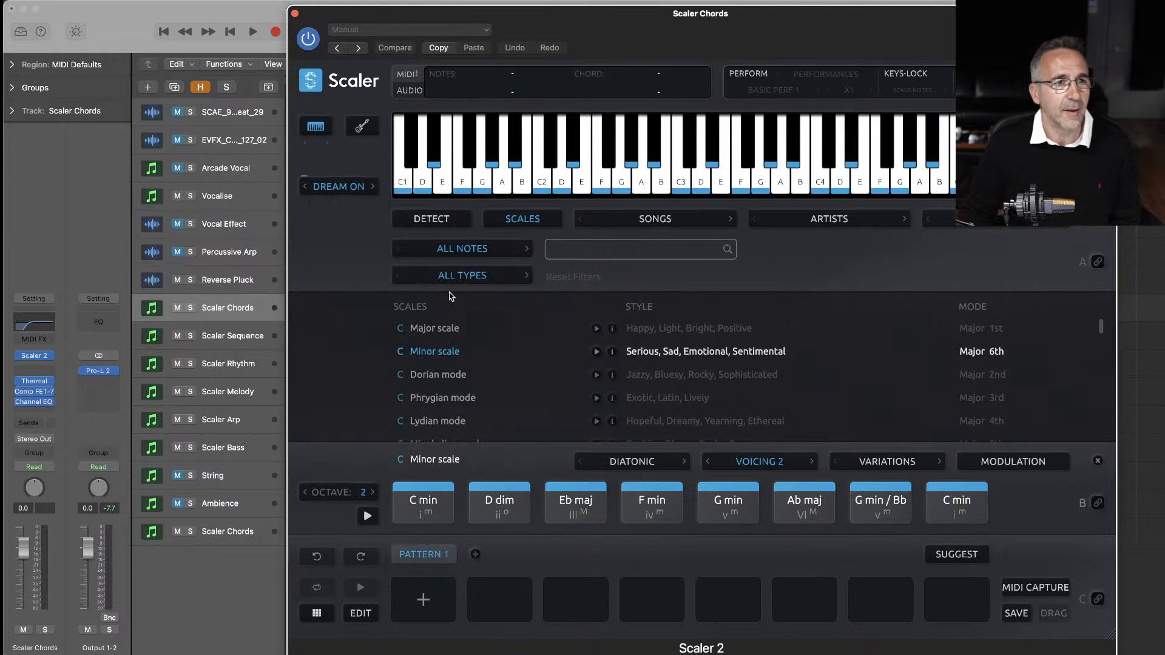
click(423, 499)
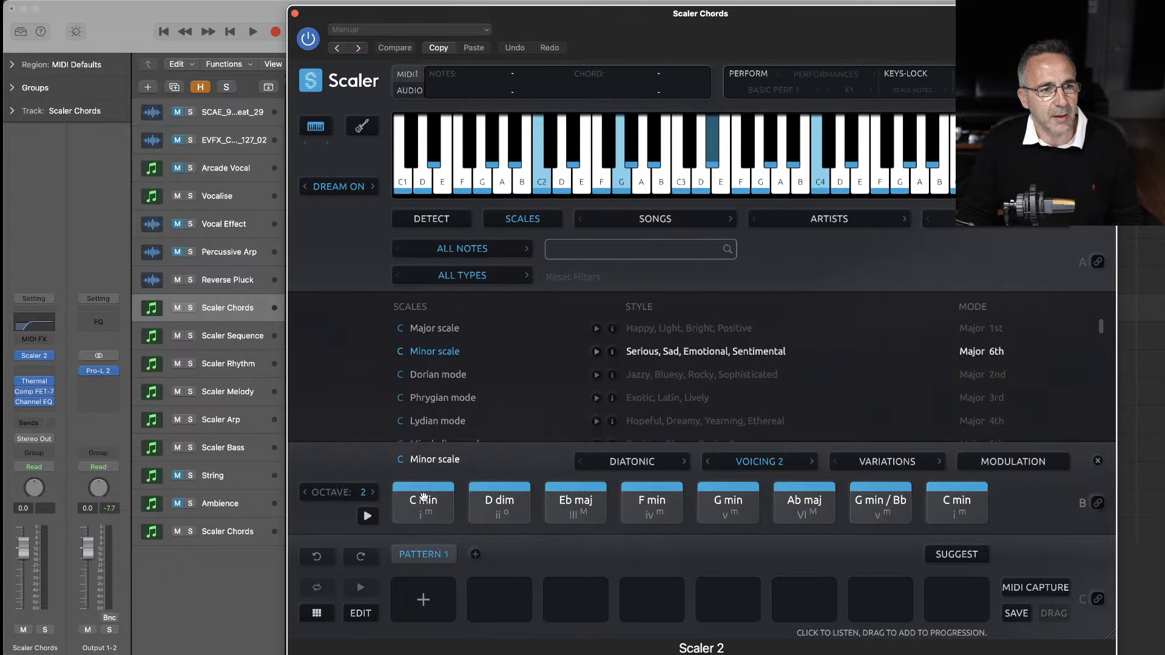
- Fill the first four slots of Pattern 1 with C min, Eb maj, F min and Ab maj while the project plays
key(space)
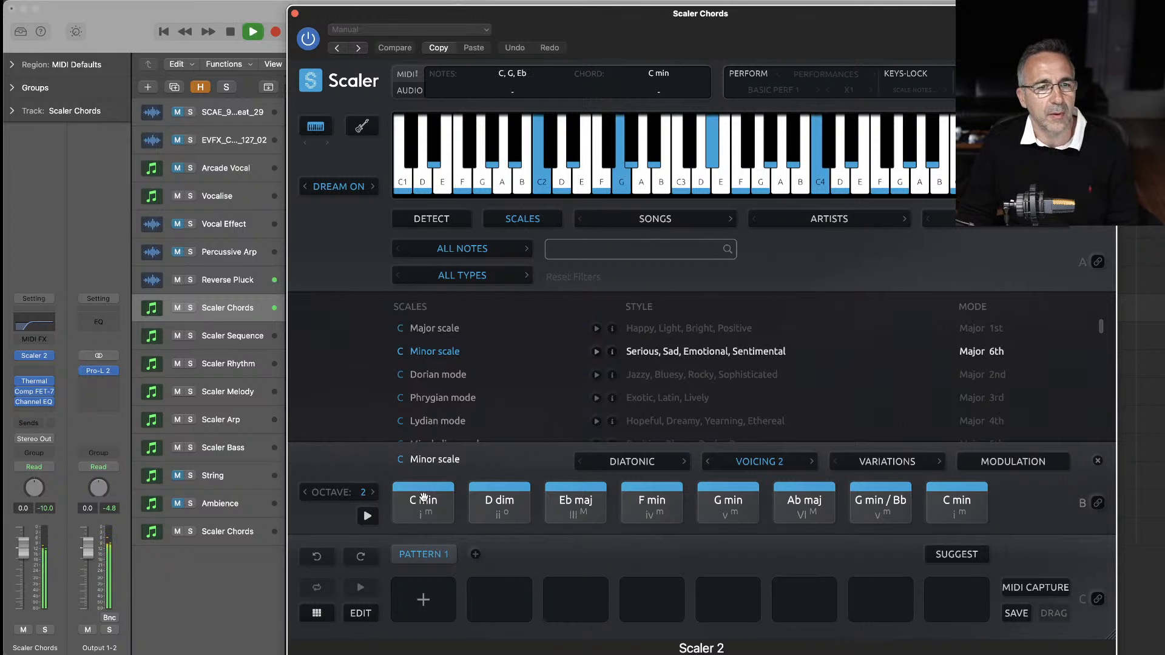
drag(423, 500, 423, 598)
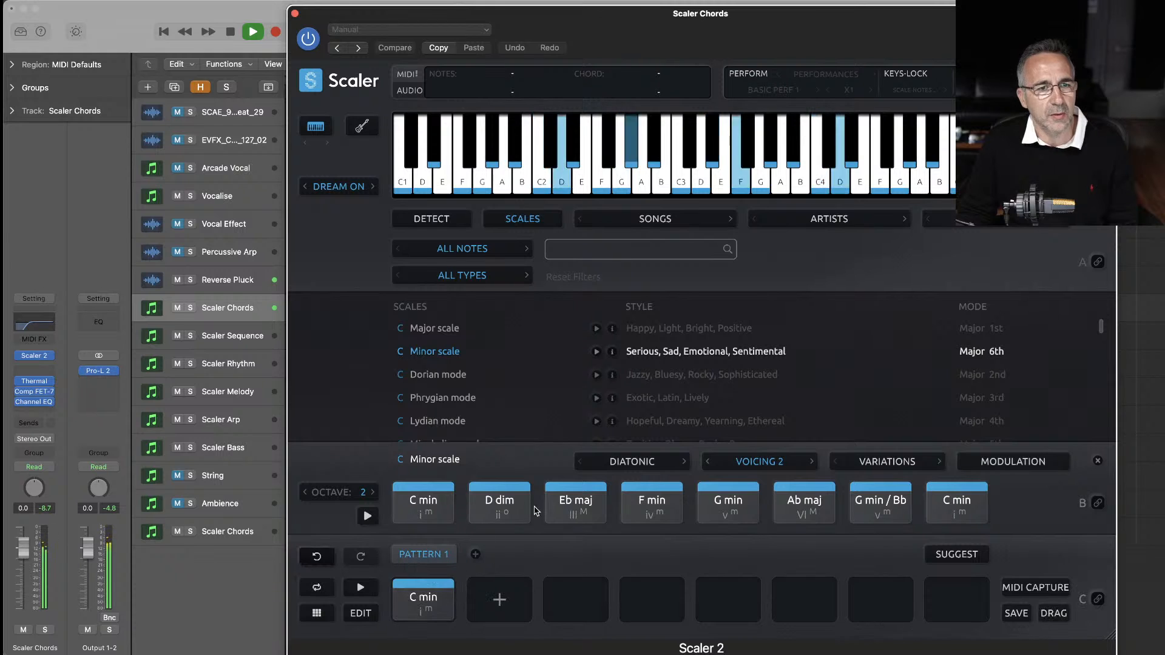
click(565, 499)
drag(565, 499, 515, 587)
click(645, 503)
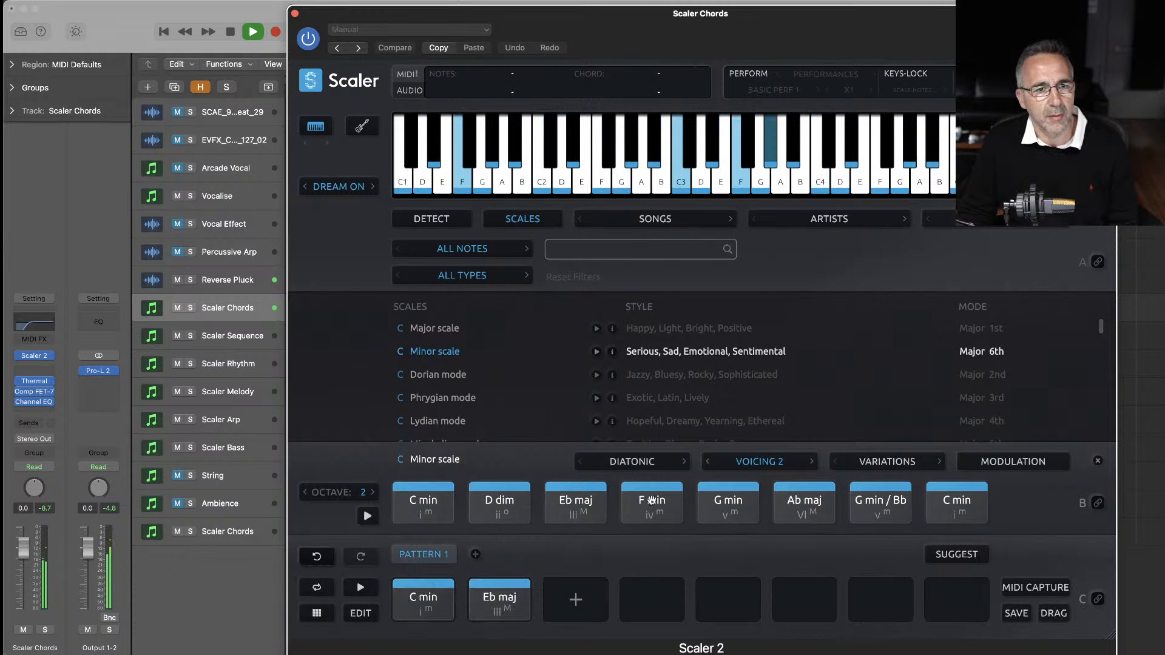
drag(645, 504, 586, 594)
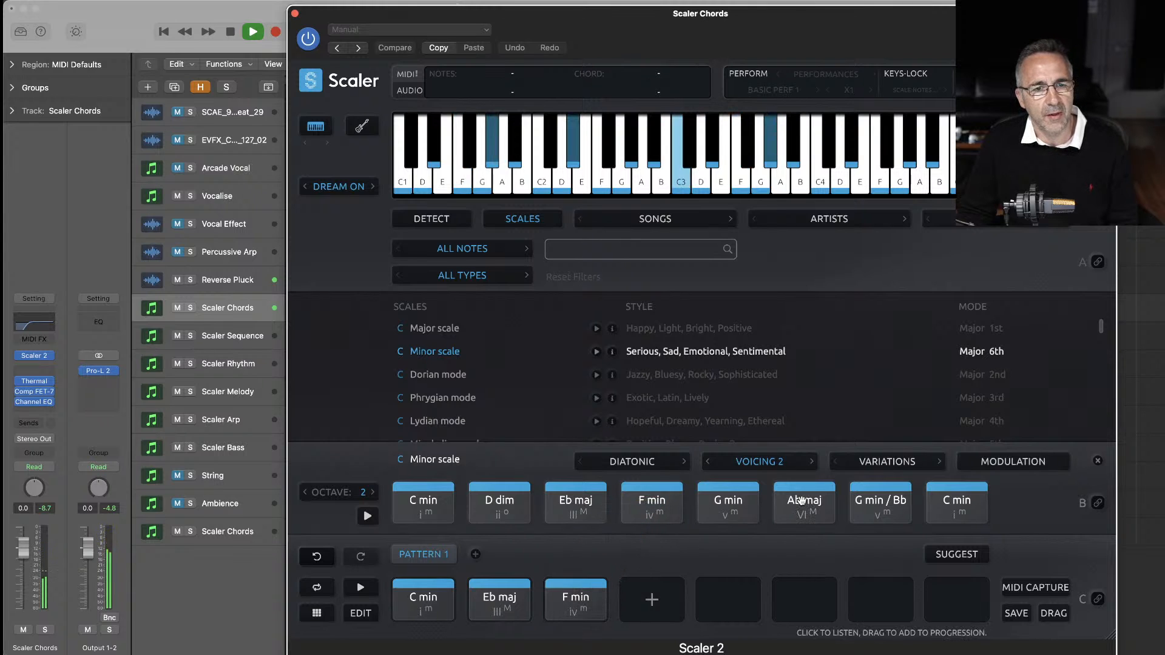
drag(801, 500, 660, 598)
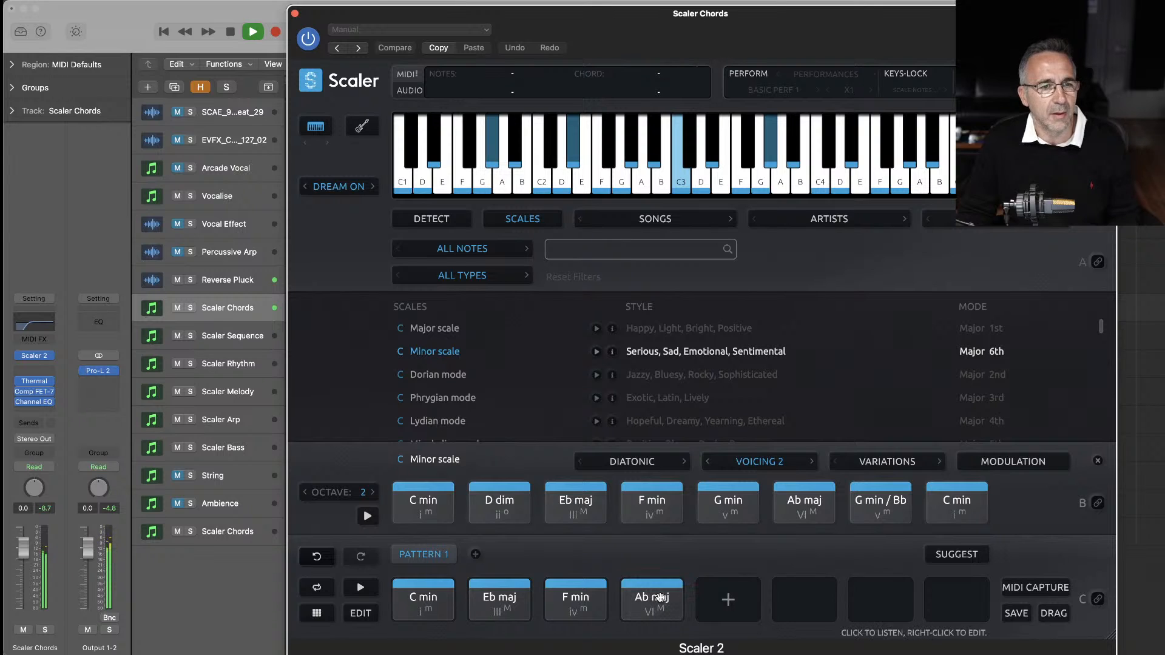
key(space)
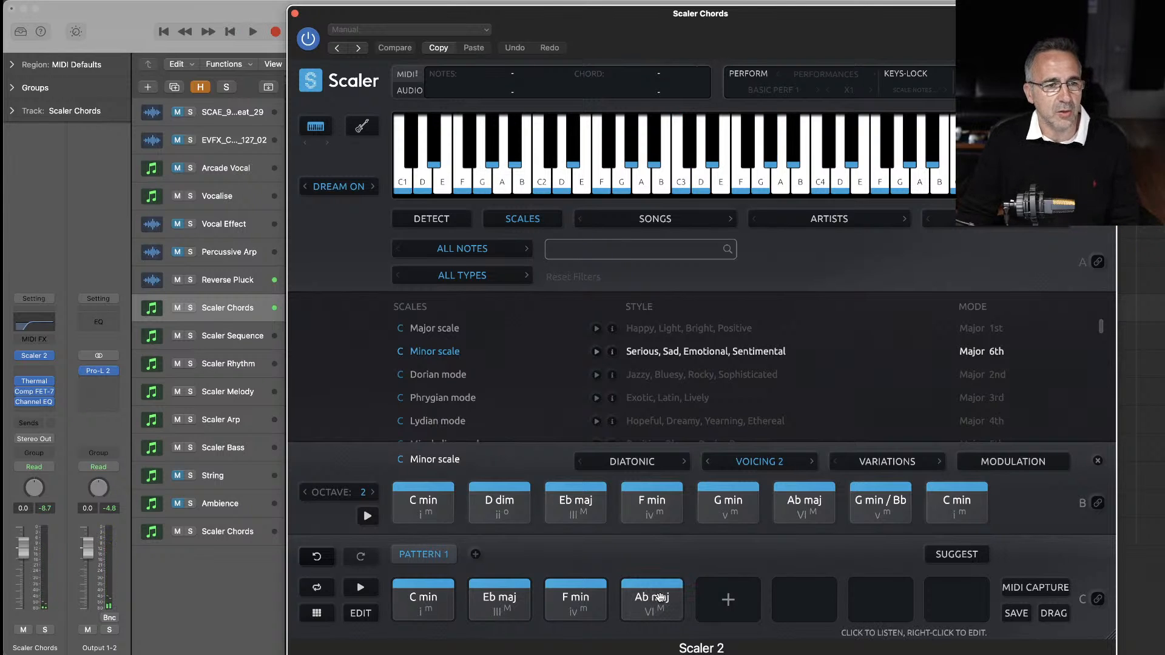
- Audition the pattern's chords and add C min and Eb maj from the scale as its fifth and sixth chords
key(space)
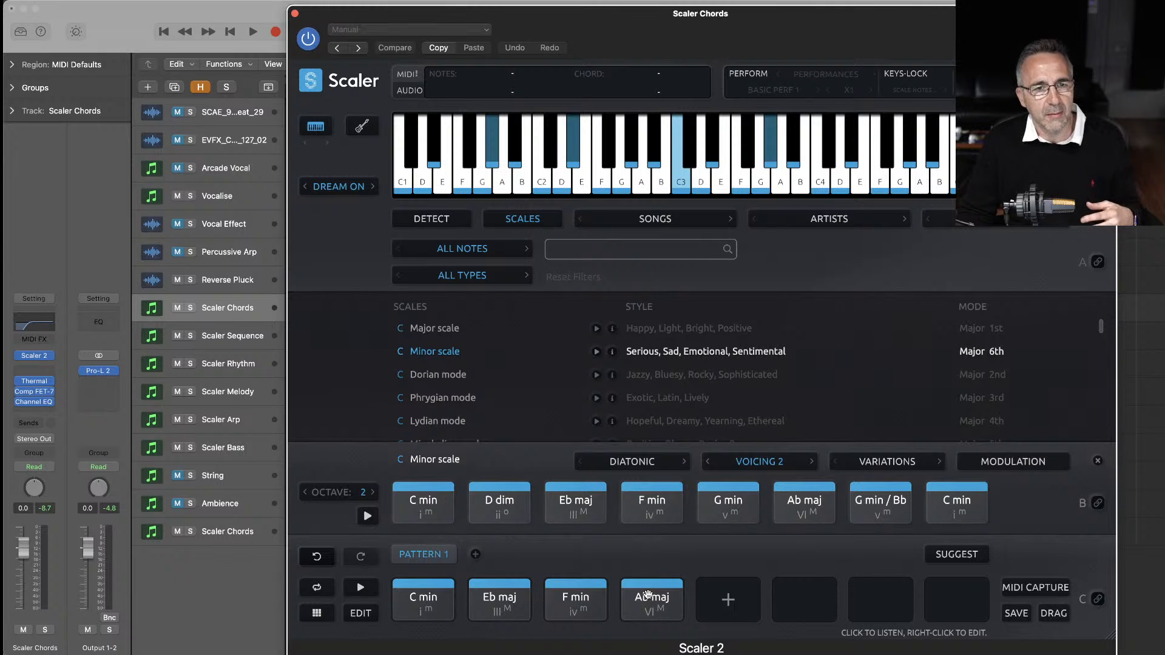
click(425, 592)
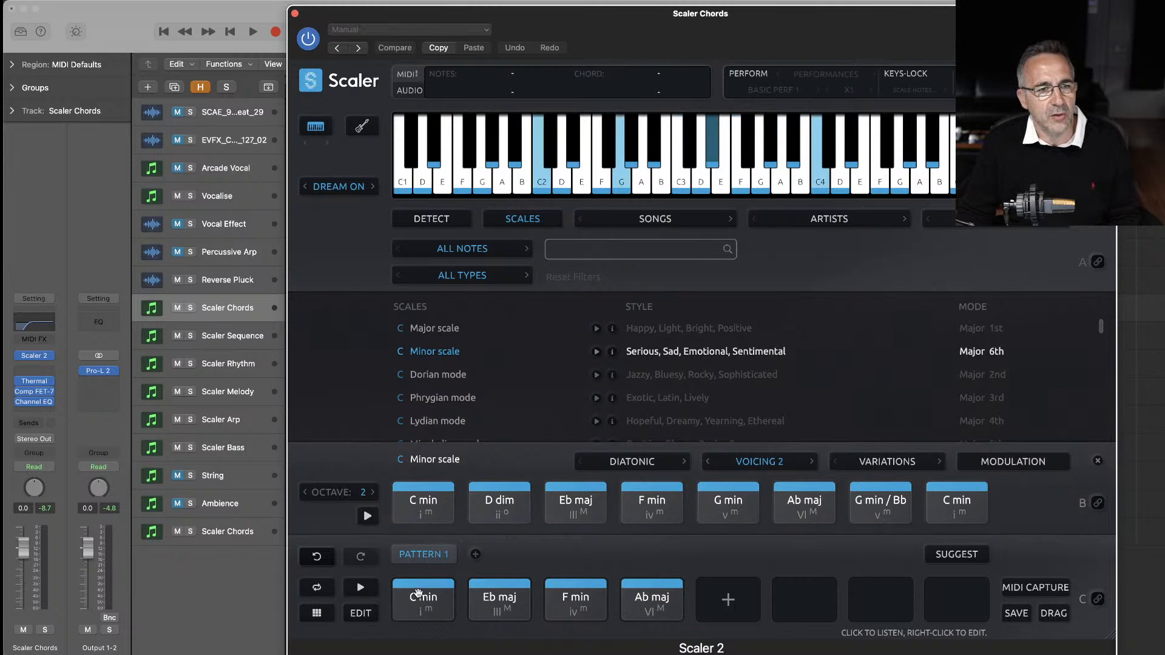
click(489, 596)
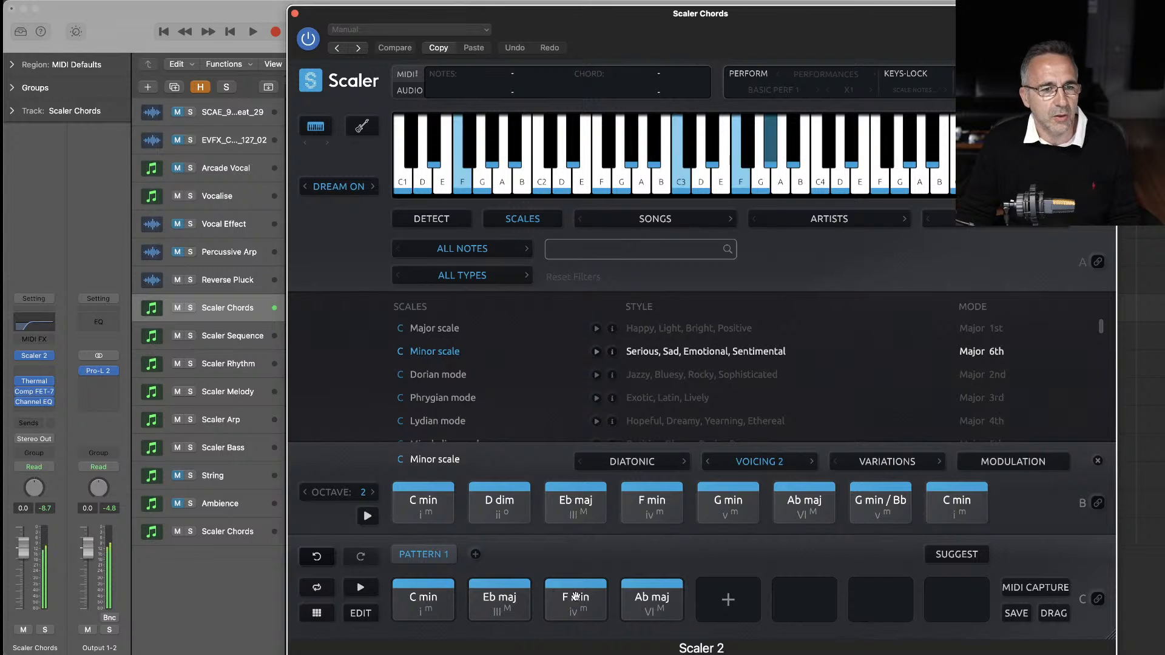
drag(423, 507, 721, 578)
drag(575, 504, 819, 595)
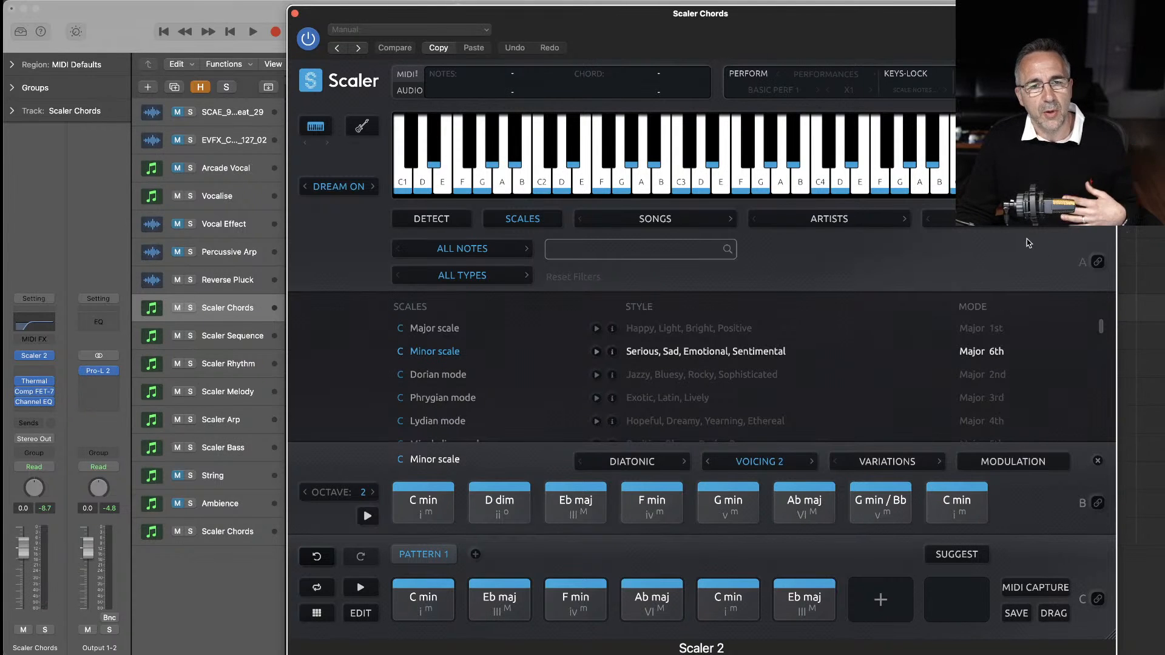
- Show chord suggestions for the pattern with Minimize Movement enabled and the suggestion profile set to Per Scale
click(946, 556)
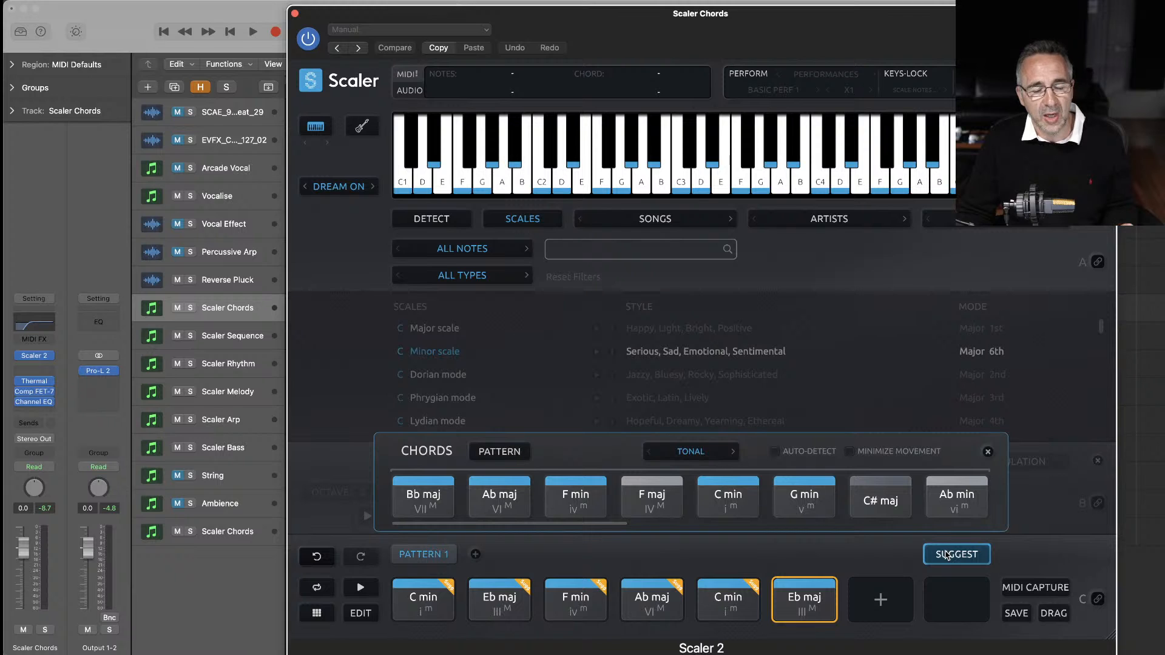
click(479, 598)
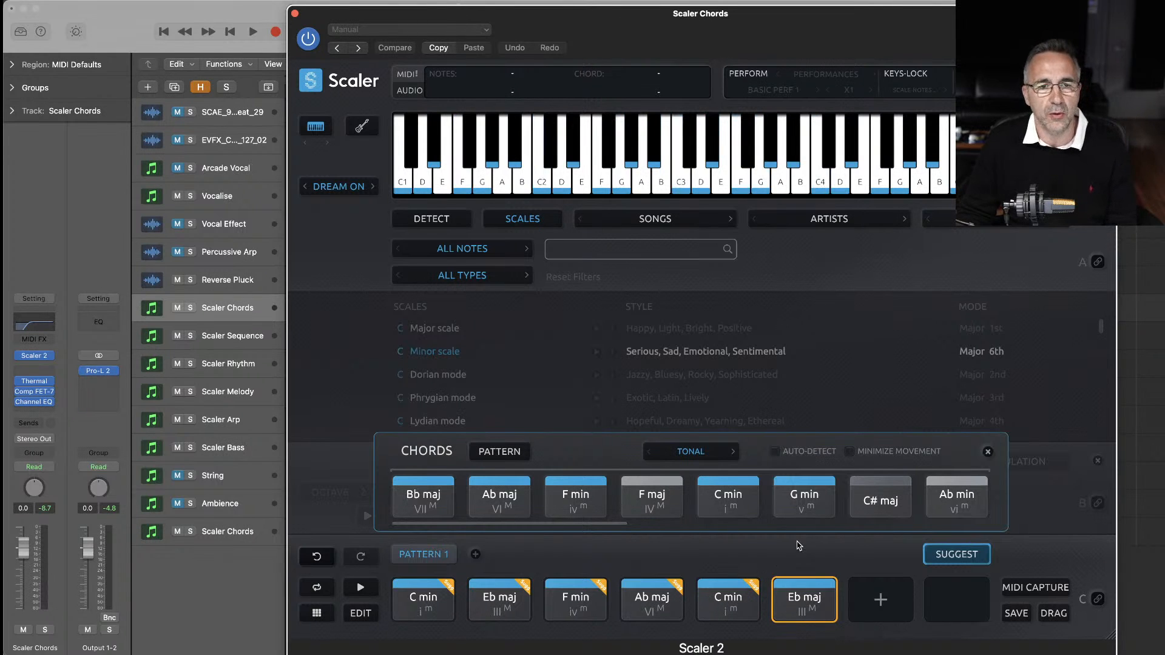
click(849, 452)
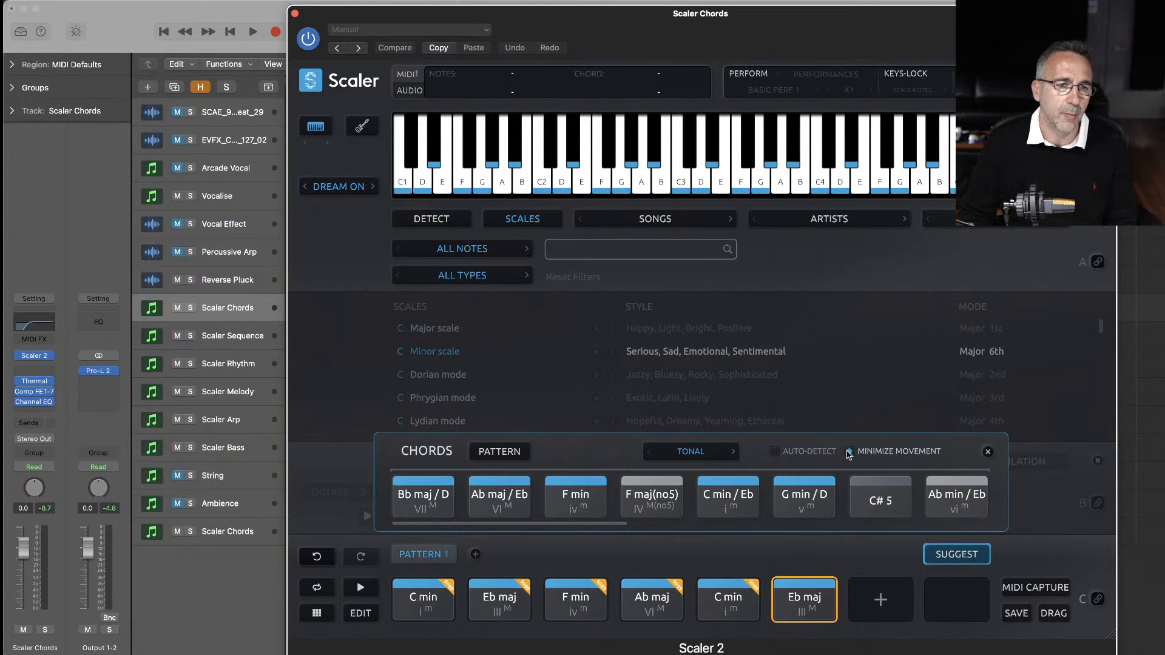
click(849, 453)
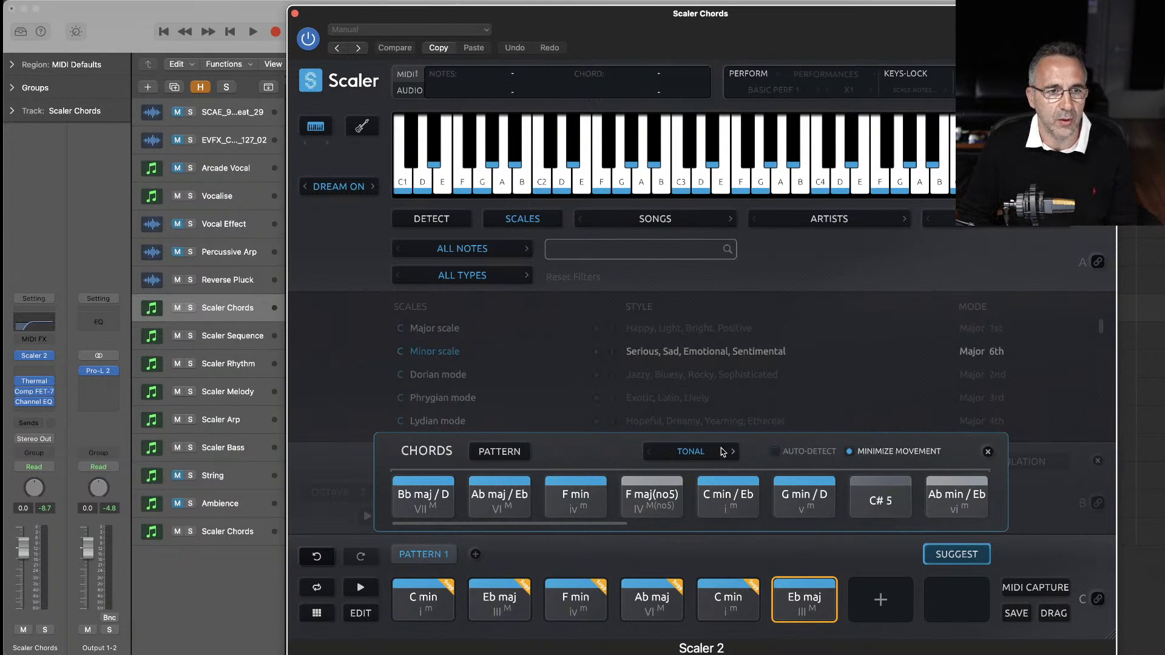
click(680, 461)
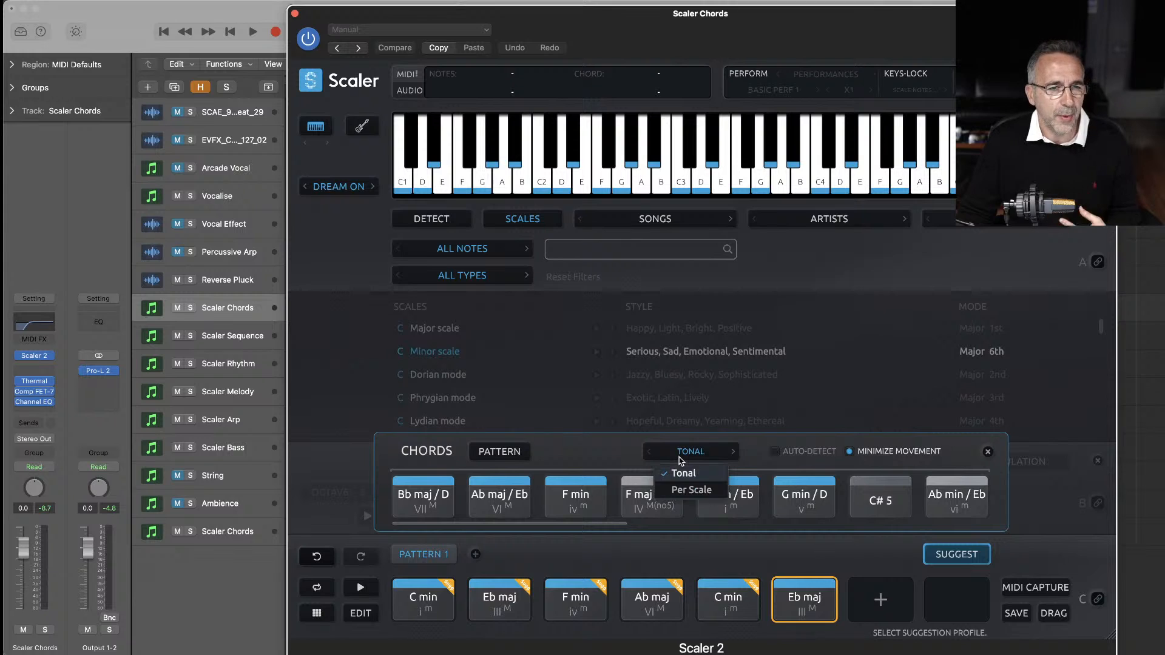
click(680, 489)
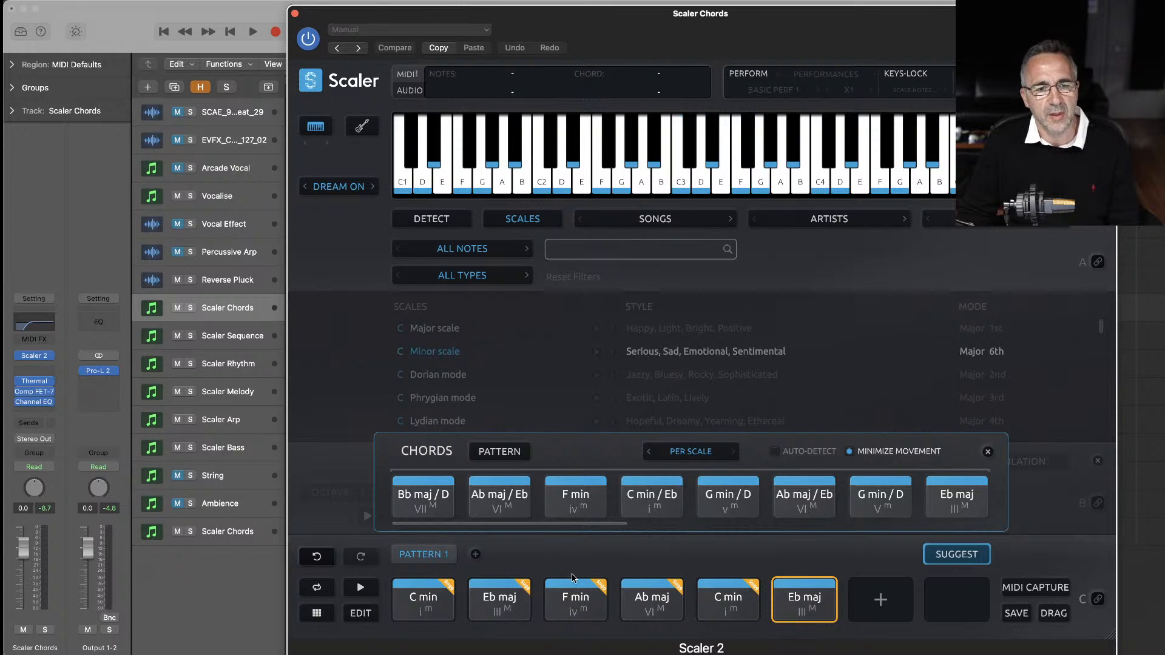
- Audition the six chords of Pattern 1 one after another
click(422, 601)
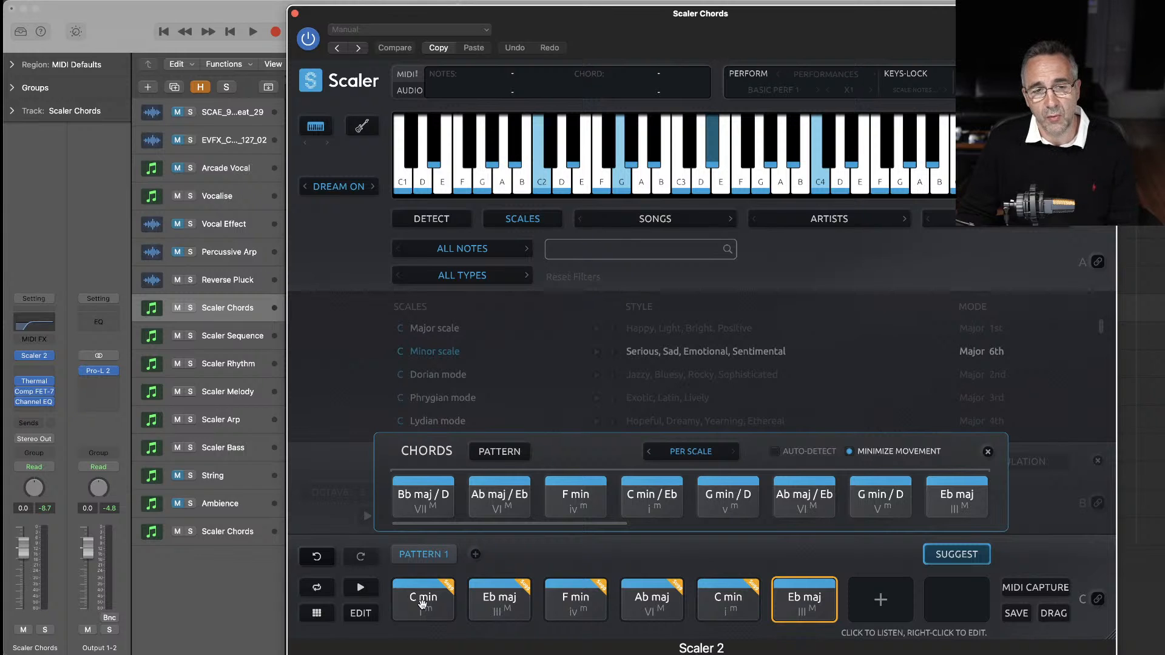
click(499, 604)
click(575, 607)
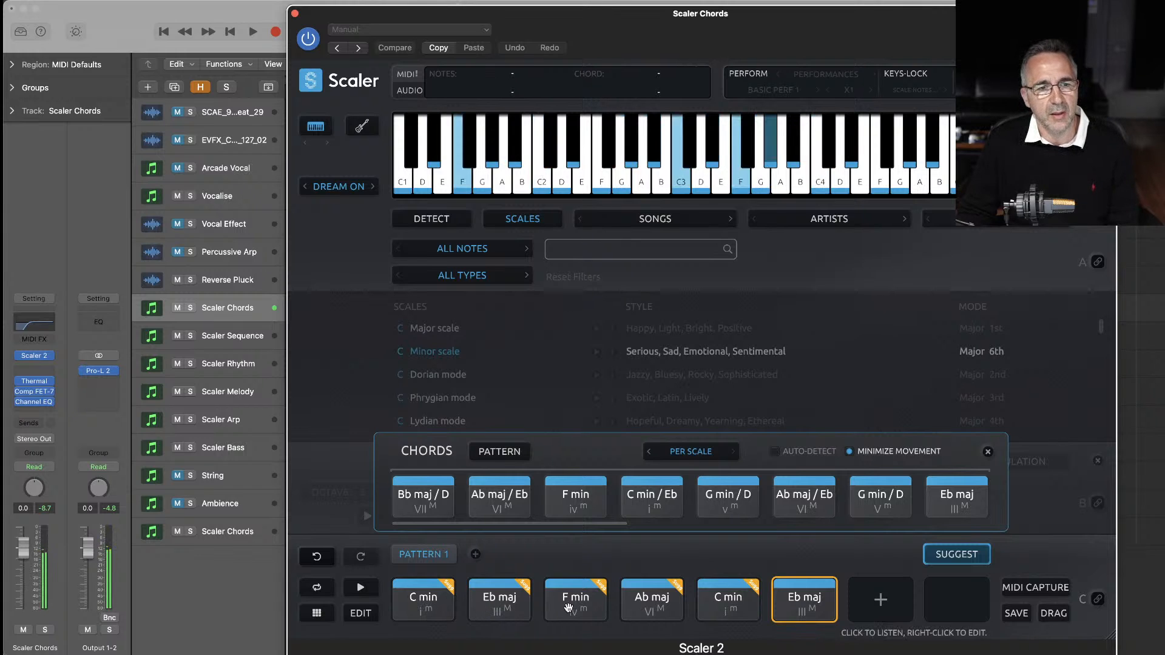
click(650, 607)
click(722, 608)
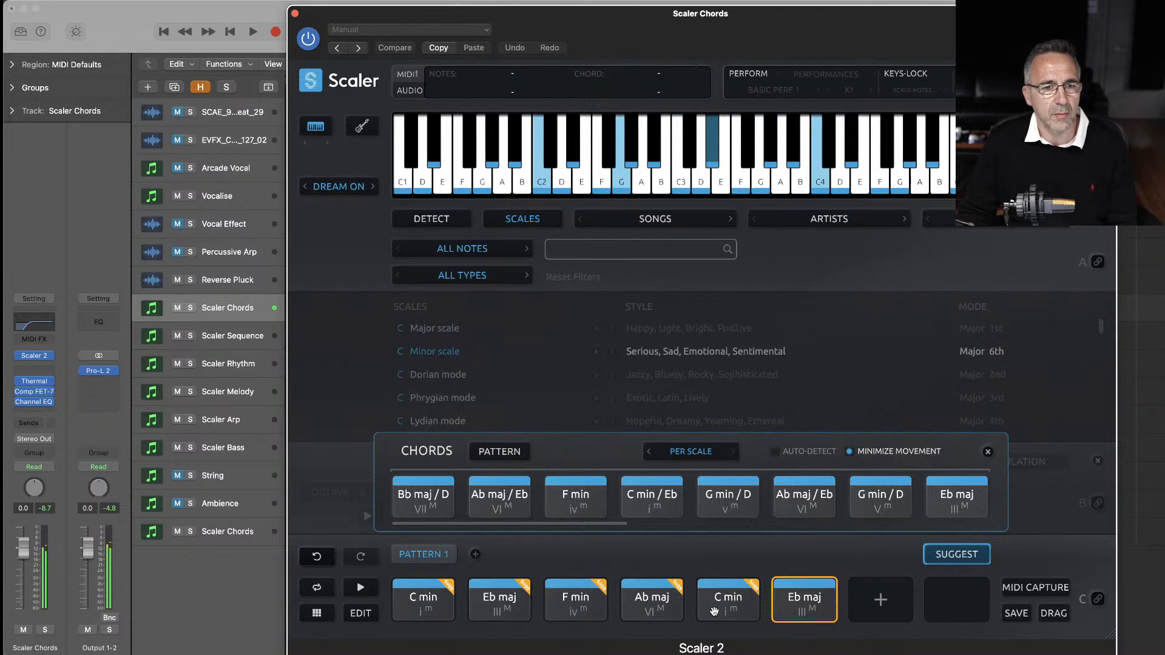
click(792, 609)
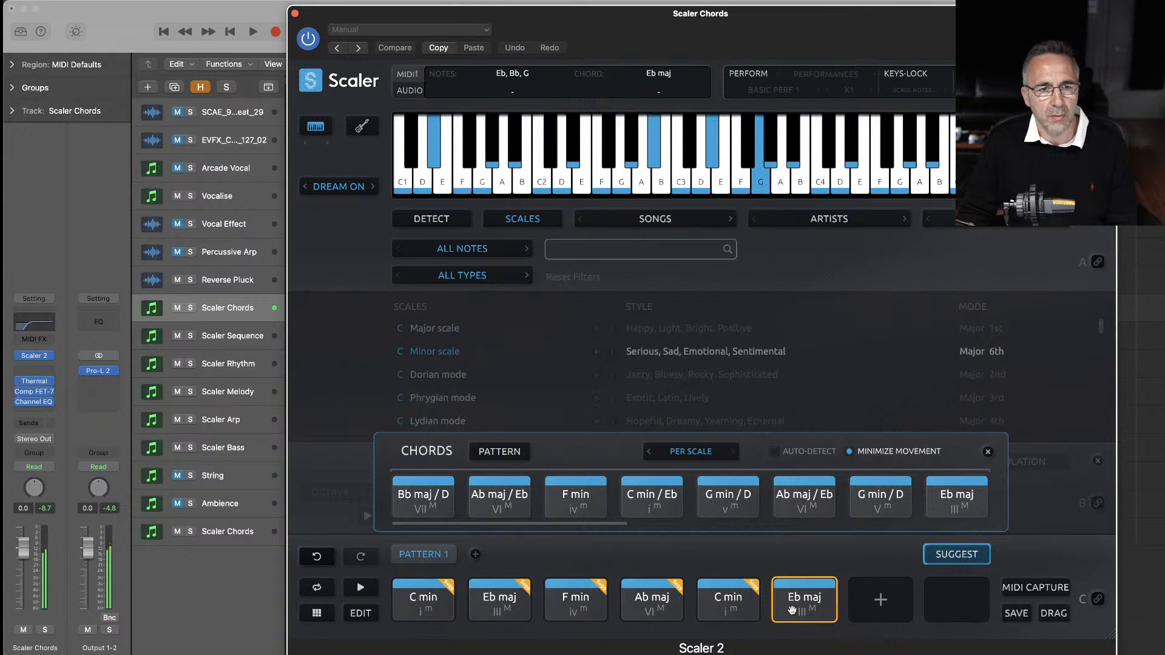
- Audition the suggested chords and add Ab maj / Eb and Bb maj / D as the last two chords of Pattern 1
click(505, 506)
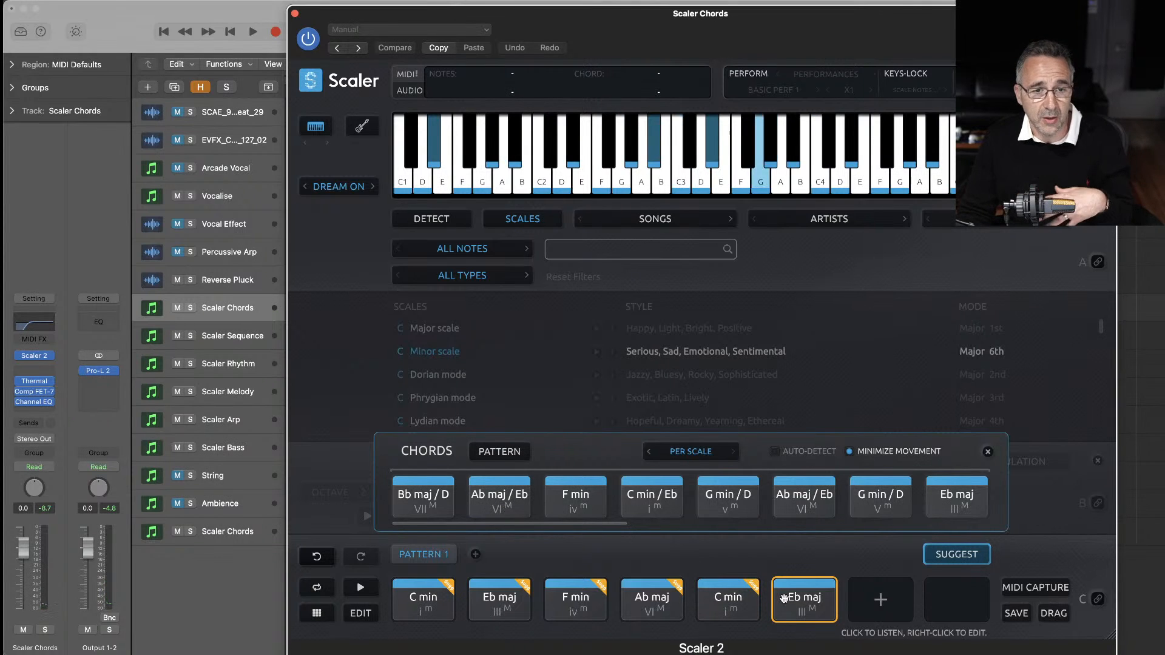
click(411, 503)
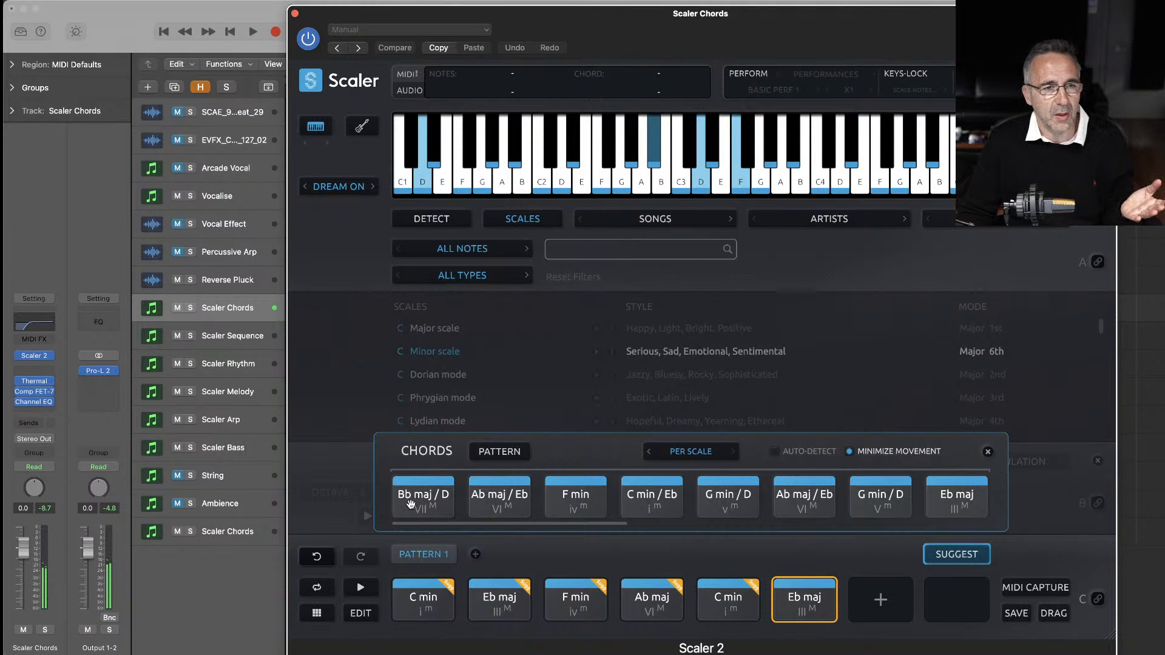
drag(493, 501, 872, 598)
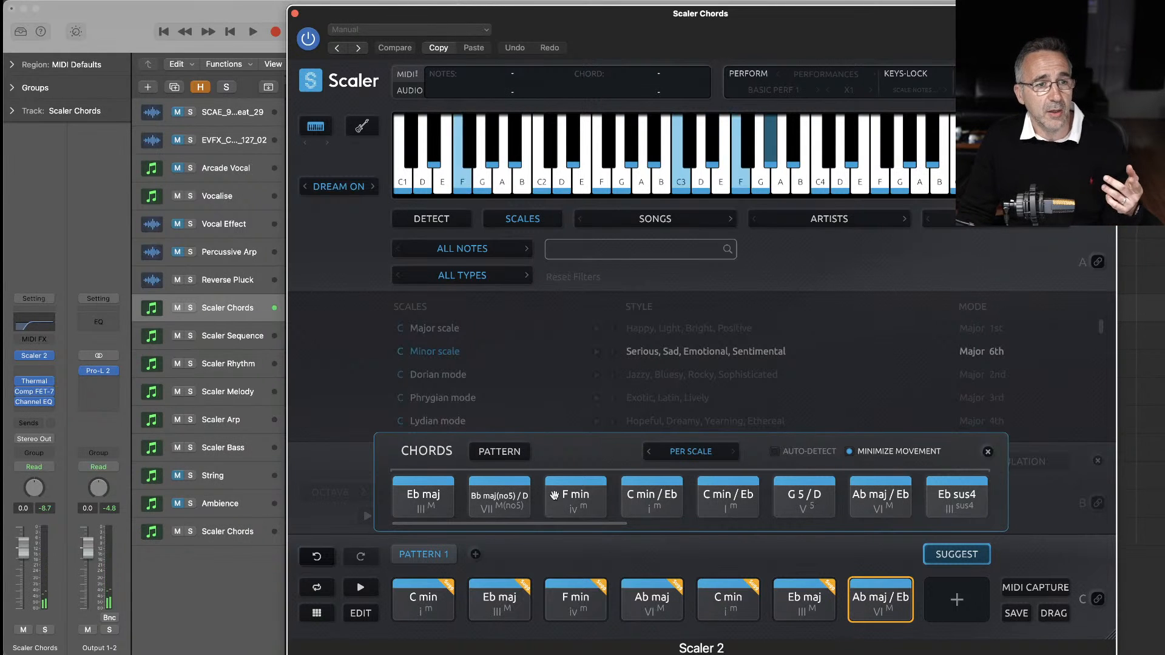
click(491, 504)
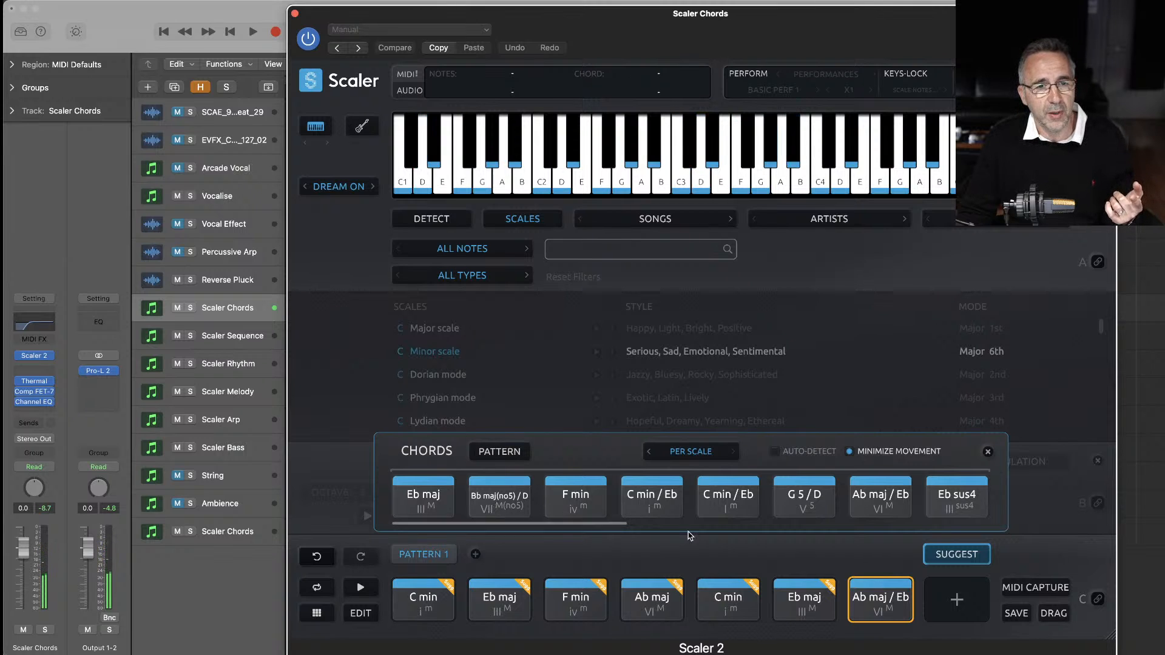
click(831, 586)
click(422, 505)
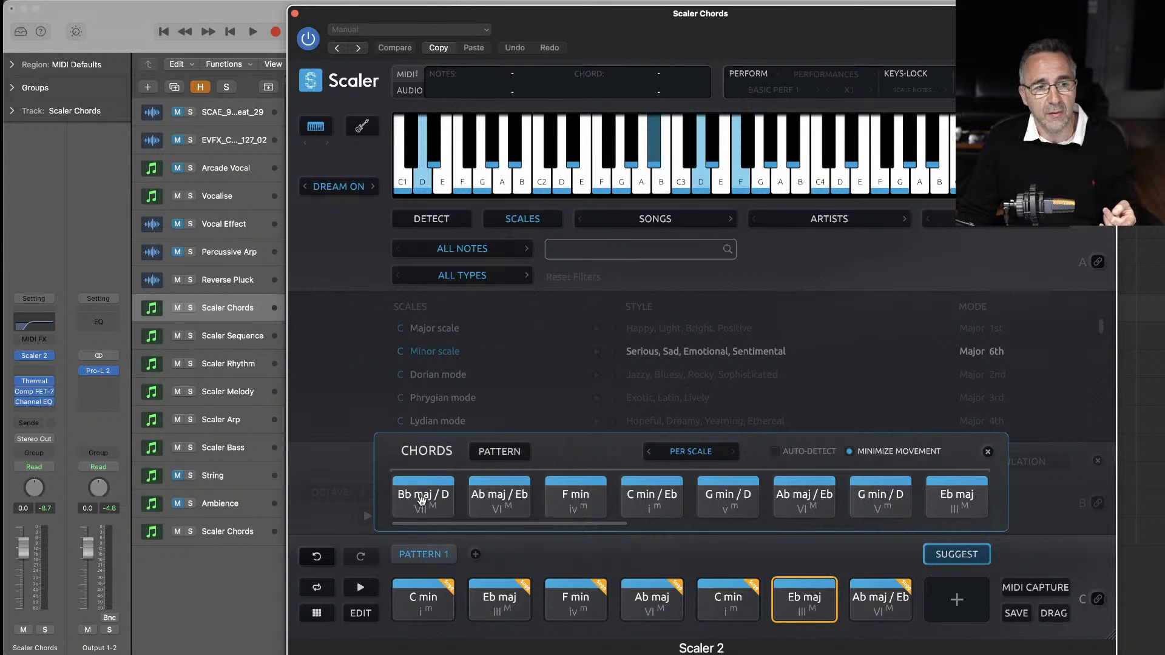
drag(423, 499, 945, 600)
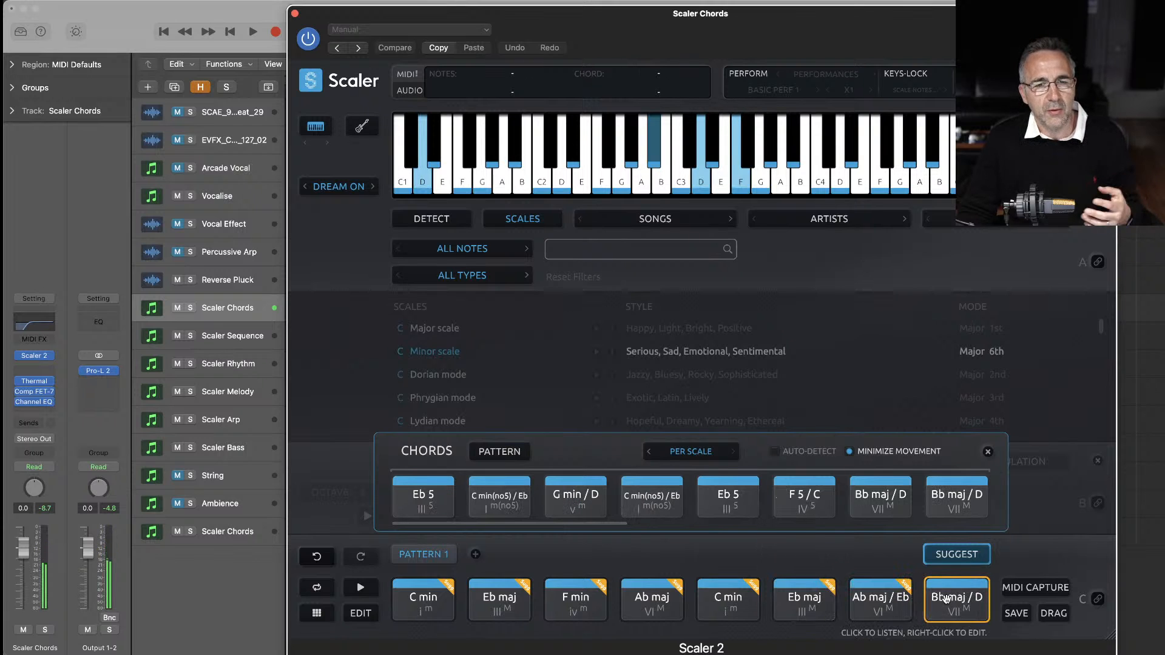
click(990, 453)
- Bind the pattern section to MIDI input and record the eight-chord progression as a 16-bar region on the Scaler Chords track
click(1096, 600)
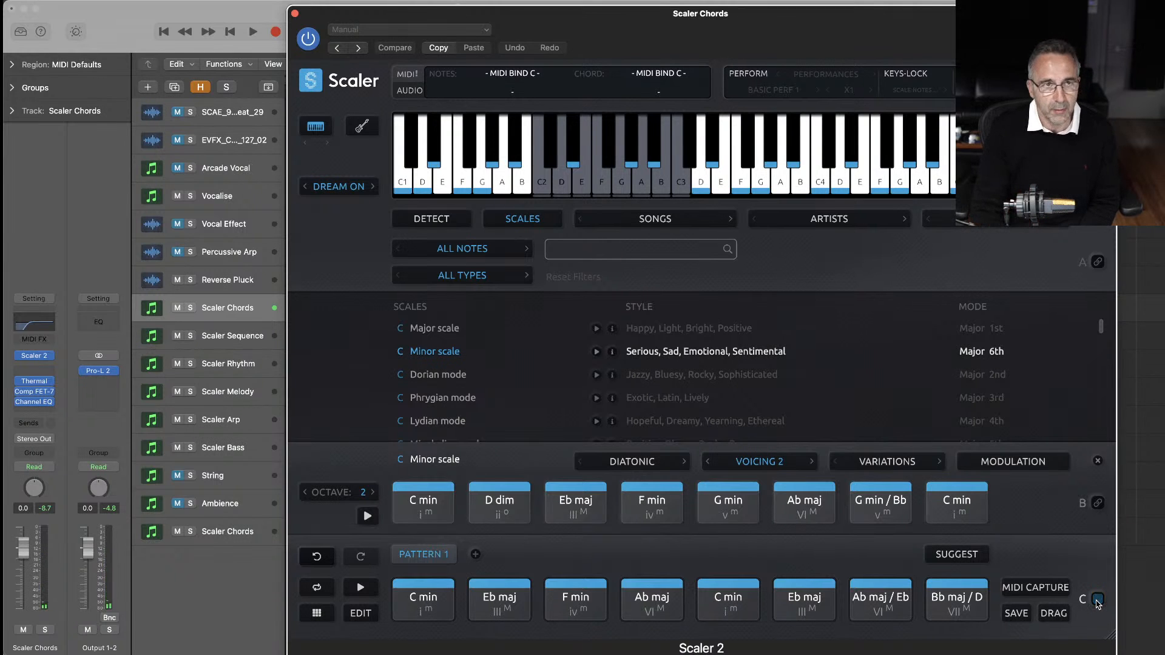
key(r)
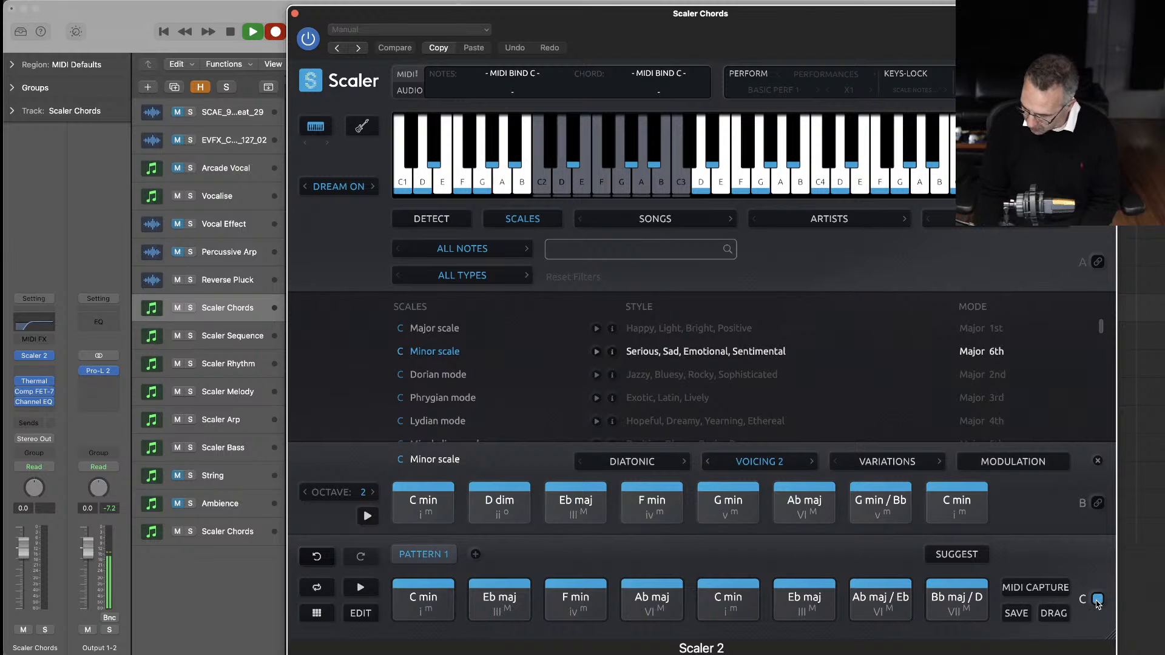
click(1099, 601)
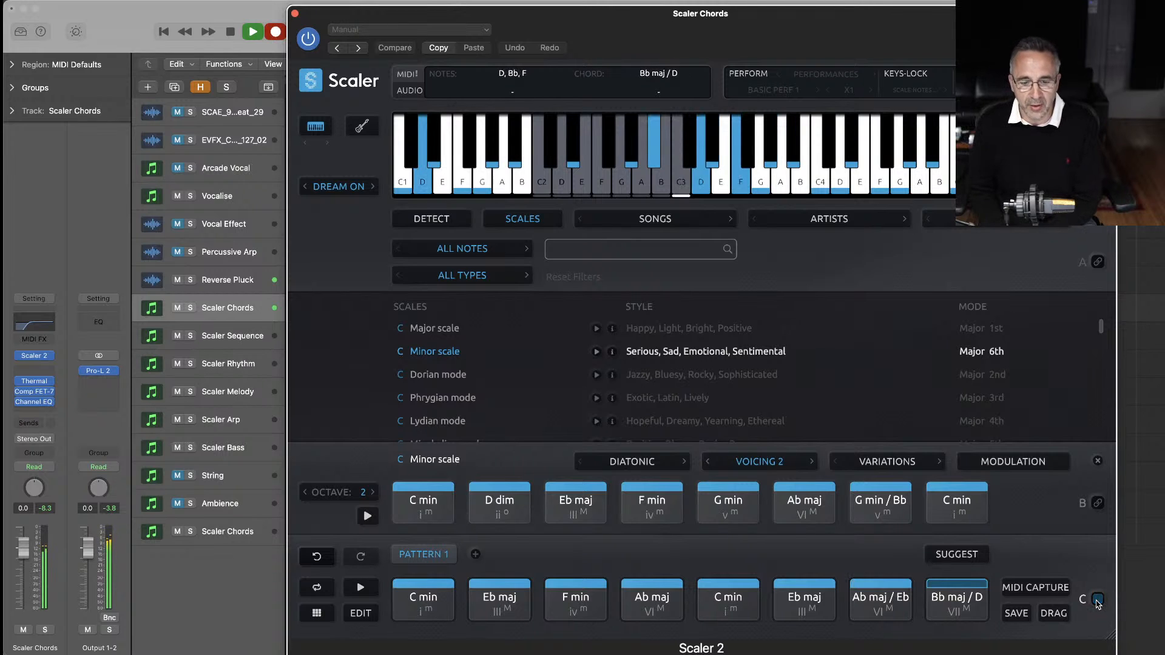
click(1098, 599)
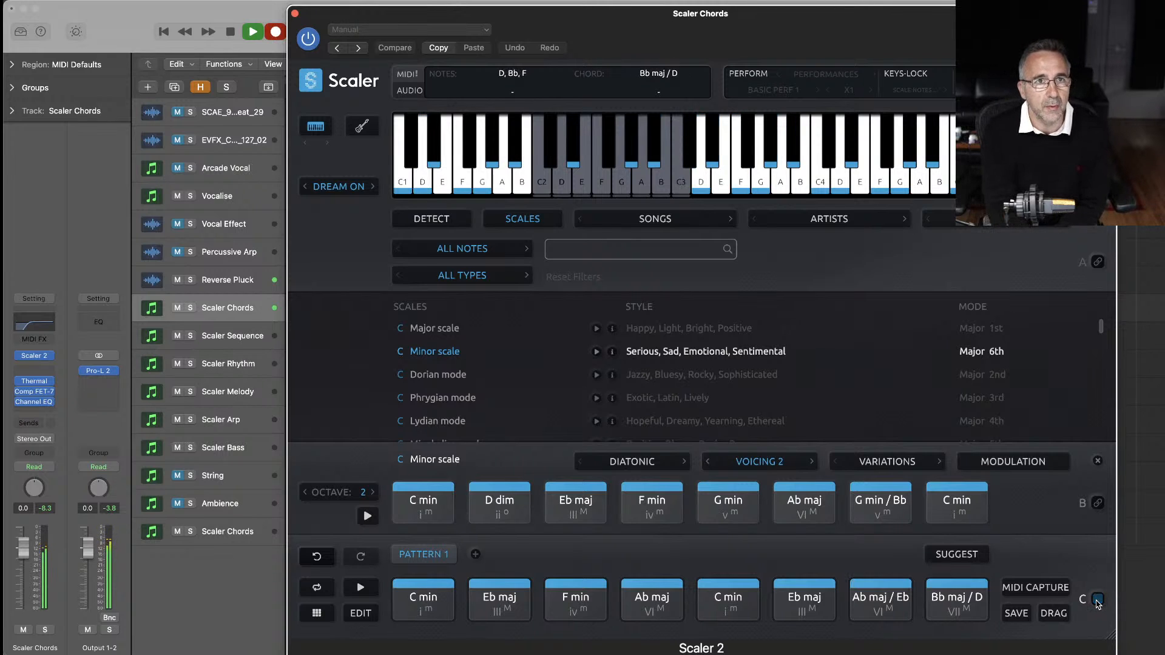
key(space)
key(super+w)
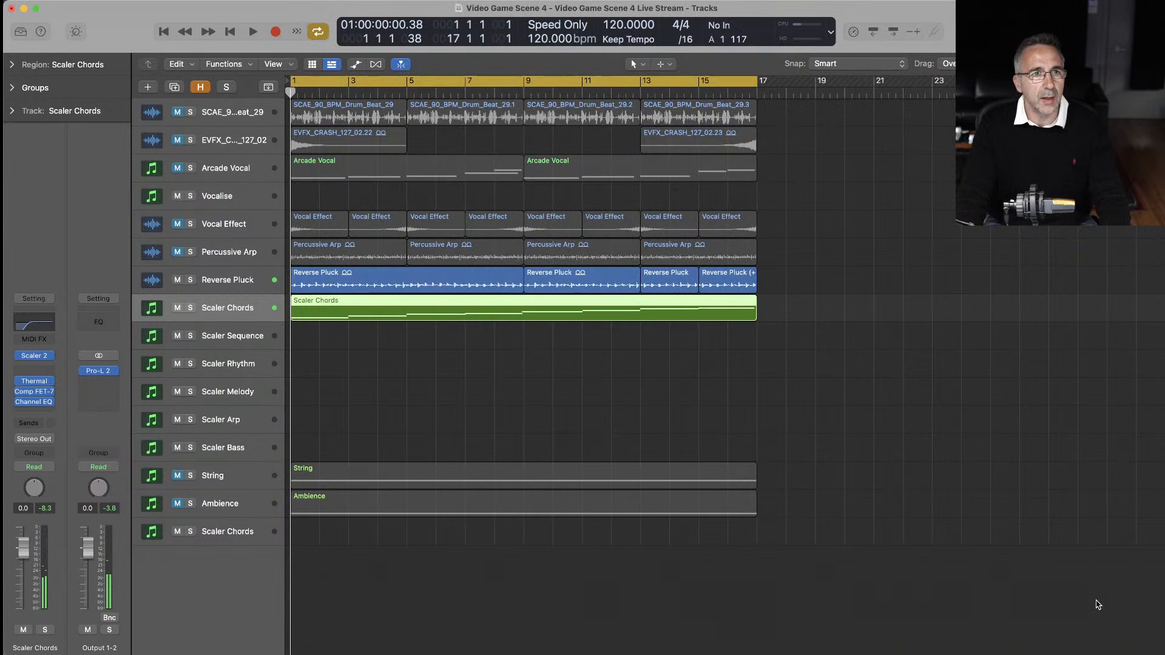
- Open the Scaler Chords region in the Piano Roll, select all eight notes and make each one last exactly until the next
double_click(650, 312)
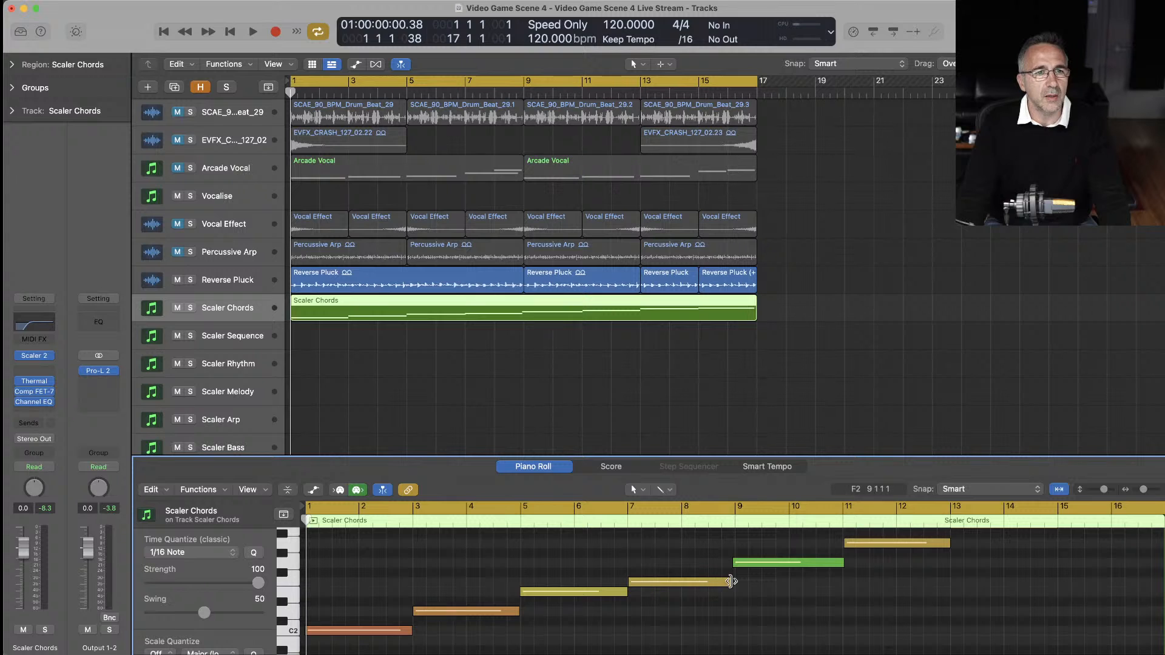
key(super+Right)
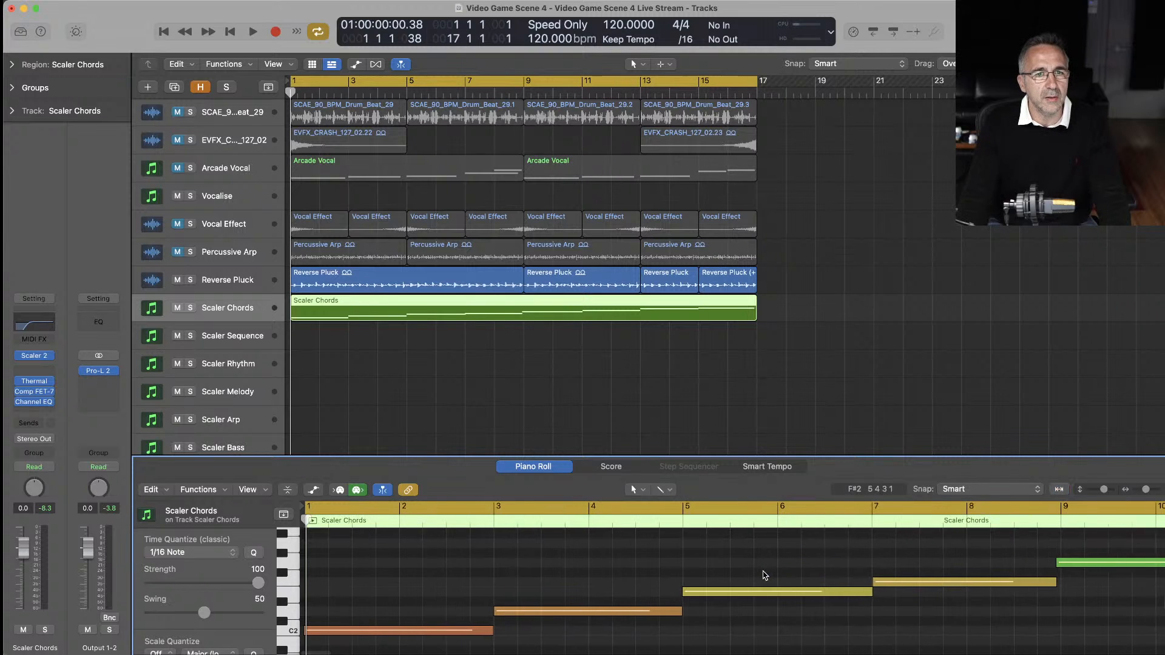
drag(1097, 566, 1102, 566)
scroll(996, 557, right, 10)
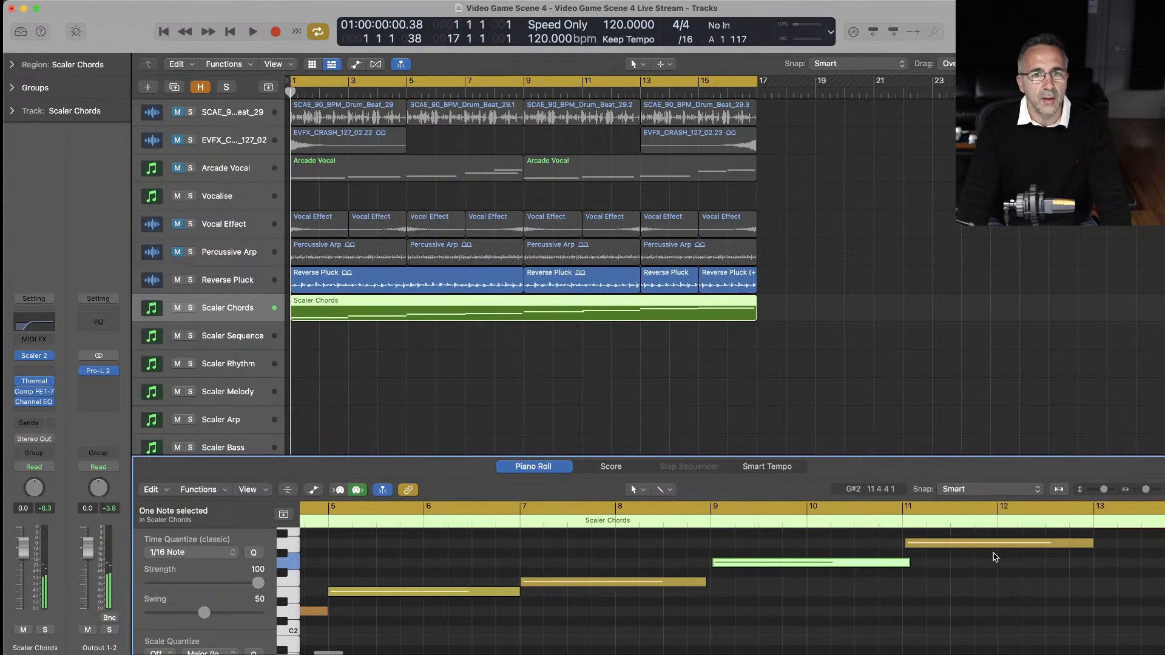
scroll(991, 557, up, 3)
click(986, 557)
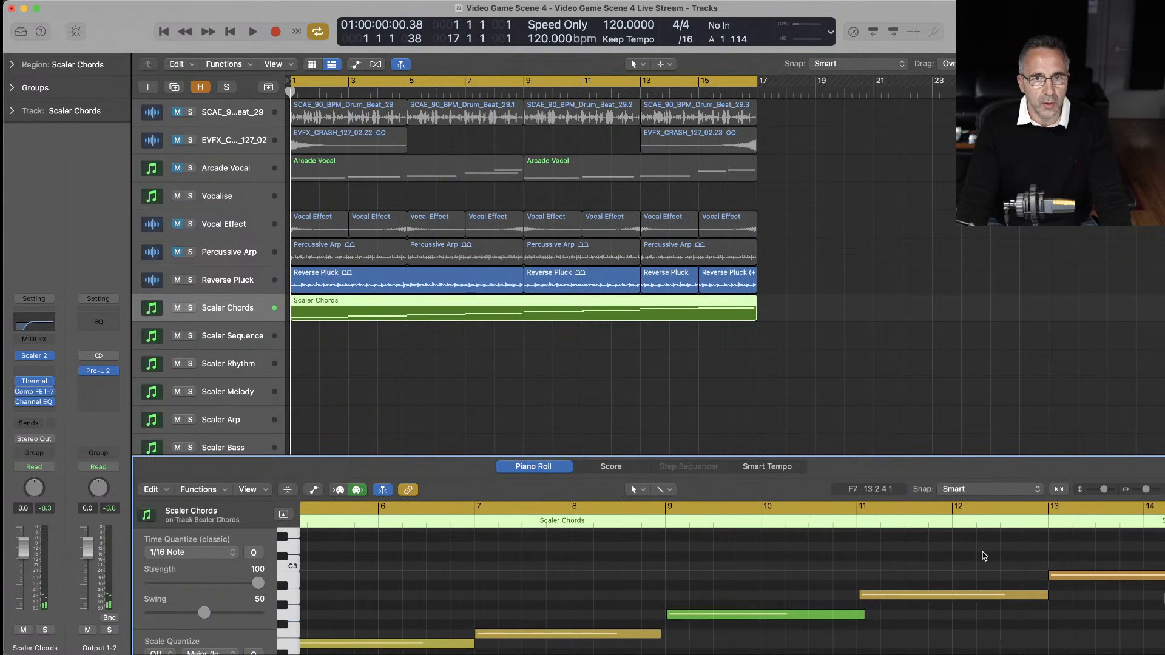
click(1058, 490)
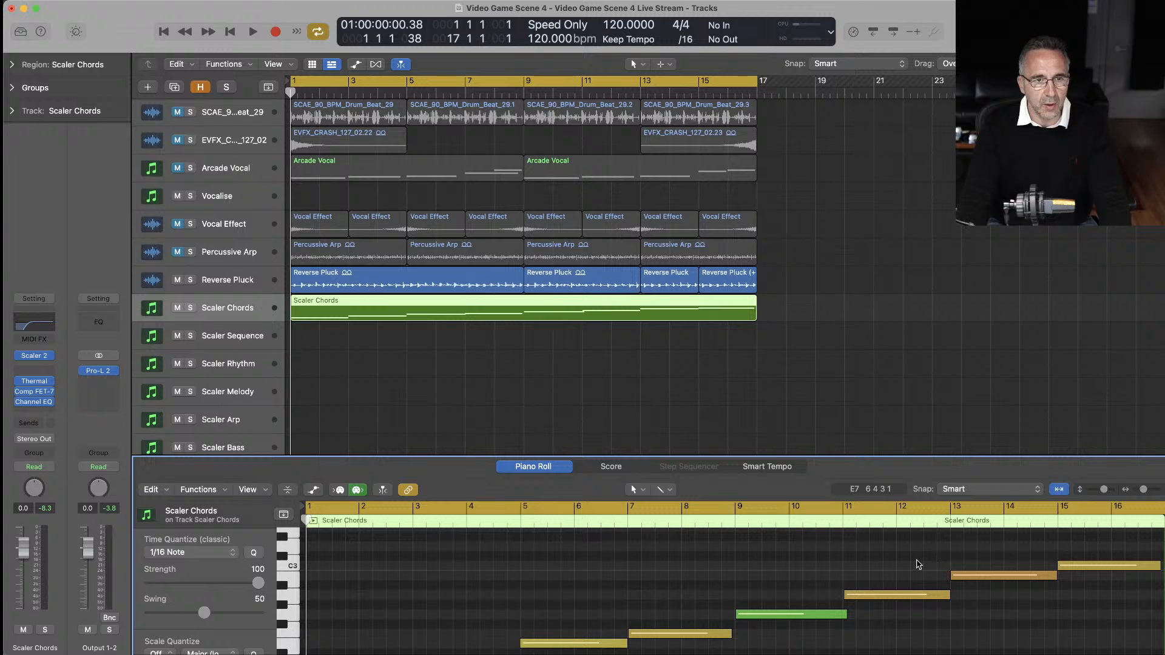
key(super+a)
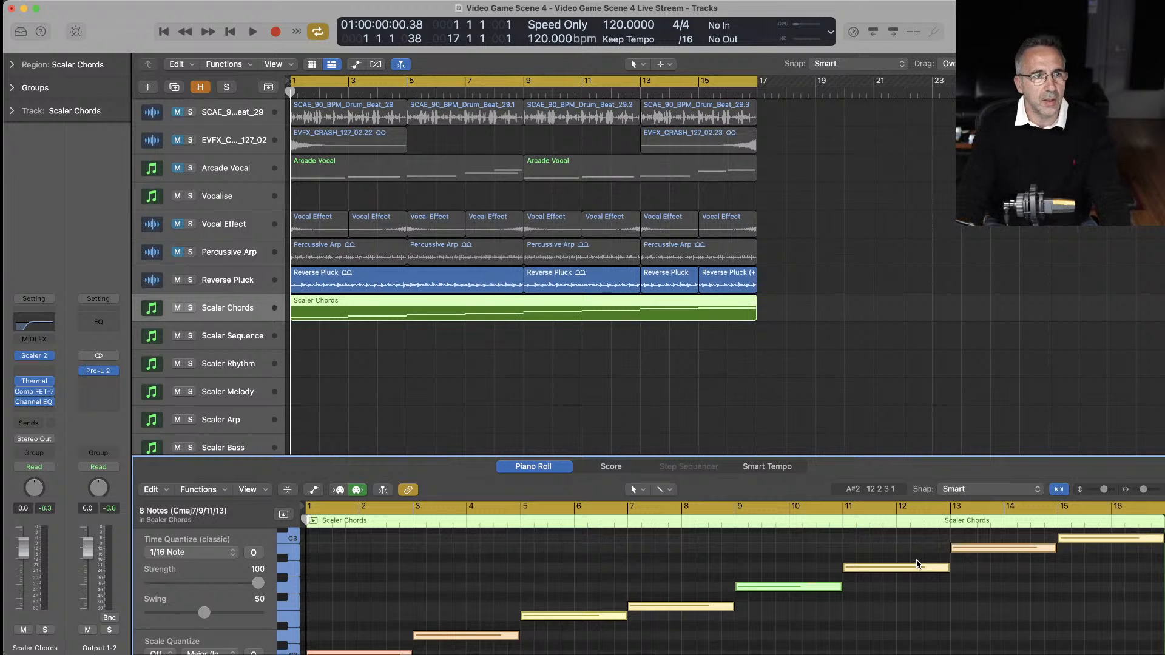
- Play back the recorded progression alongside the Scaler 2 window and close the note editor
key(space)
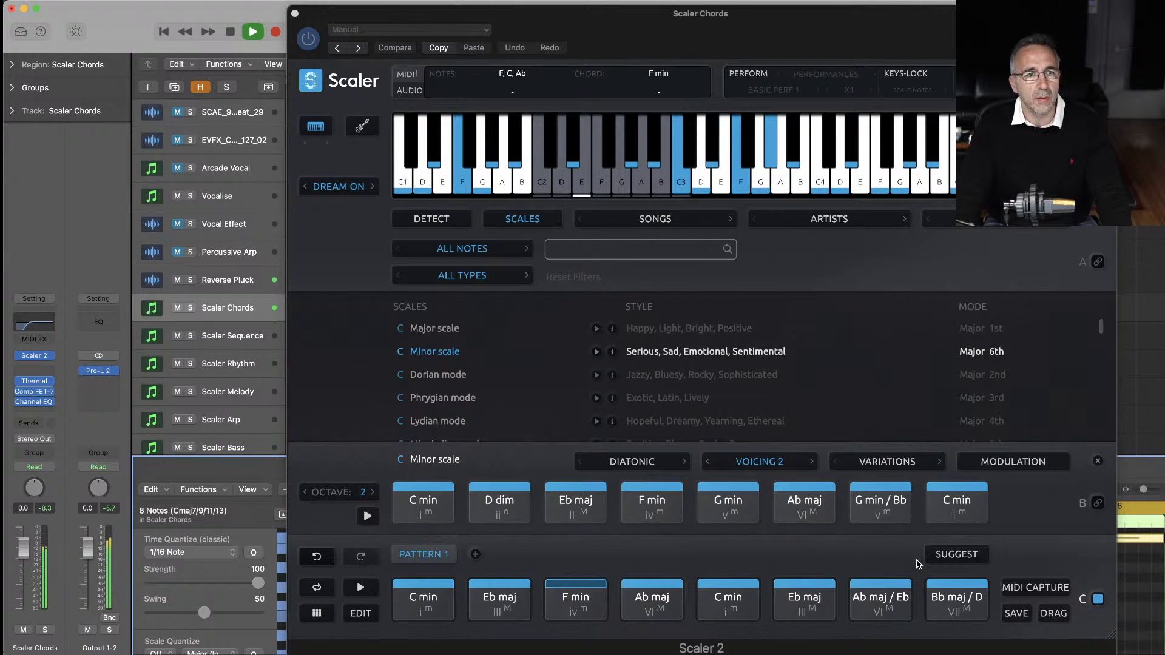
key(v)
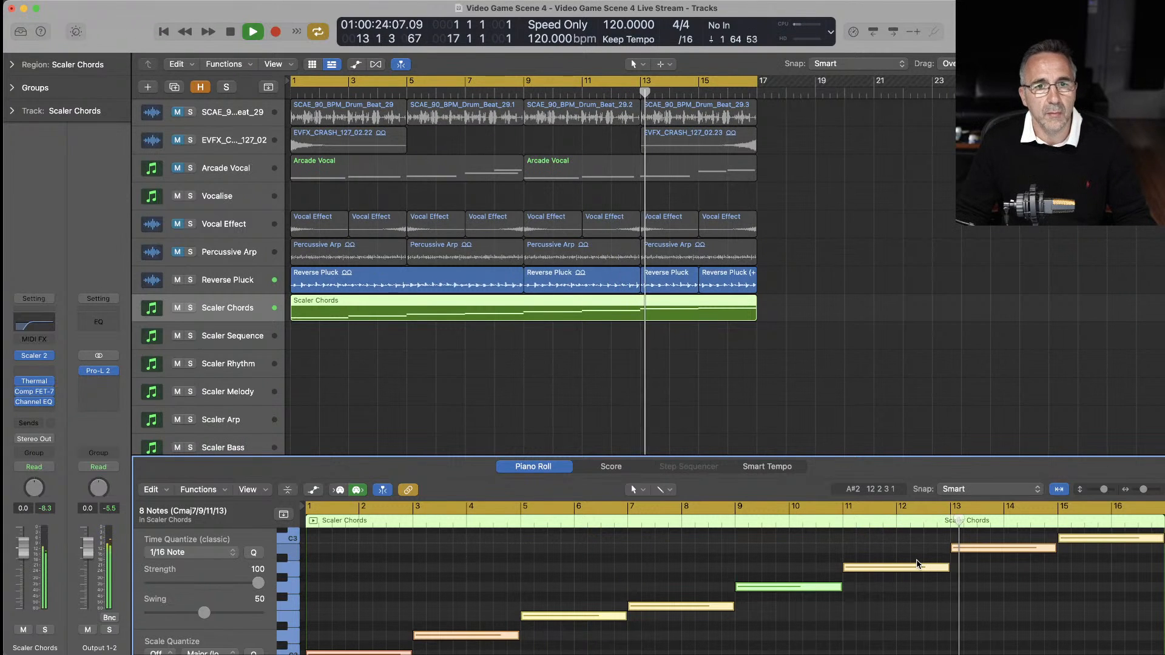
key(v)
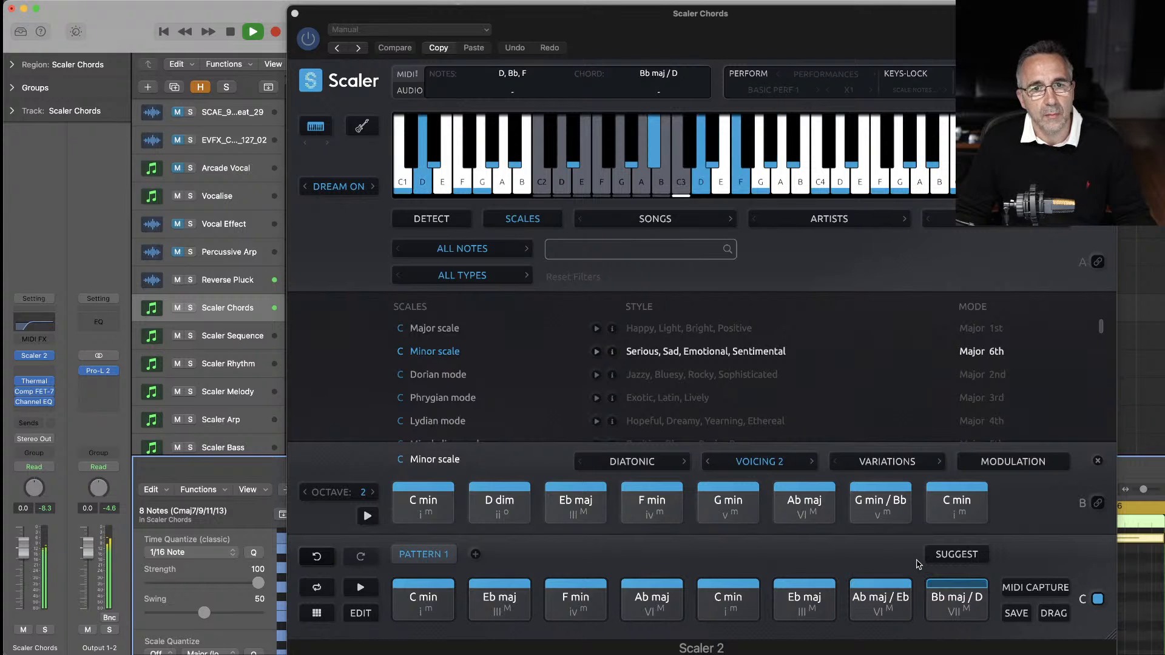
key(v)
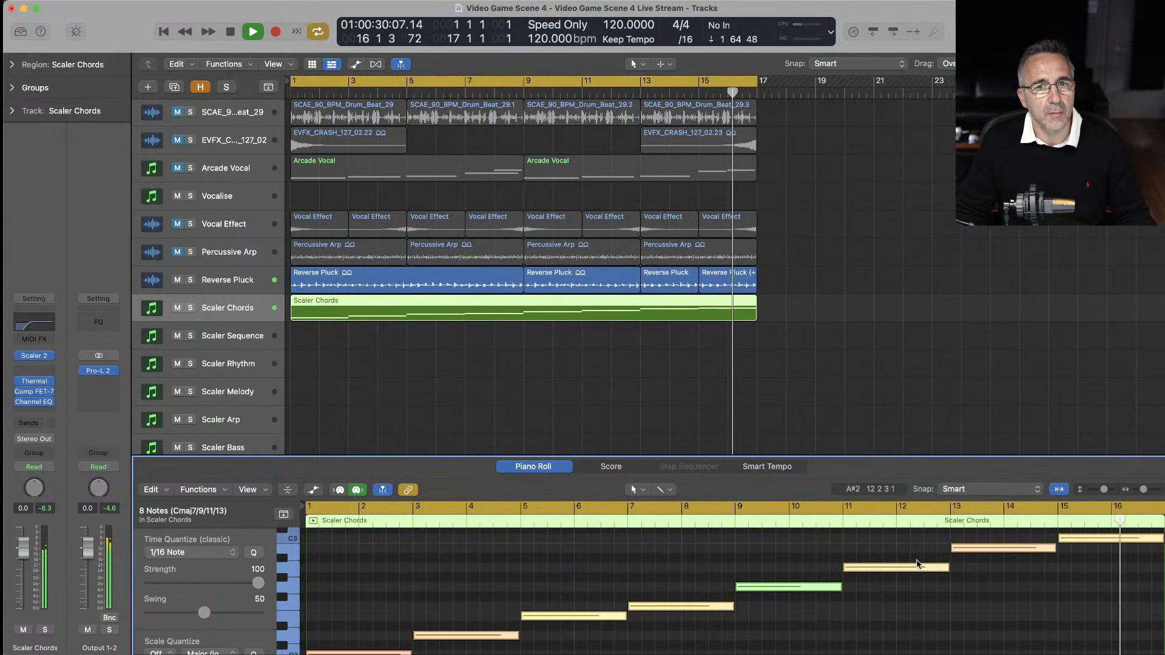
key(space)
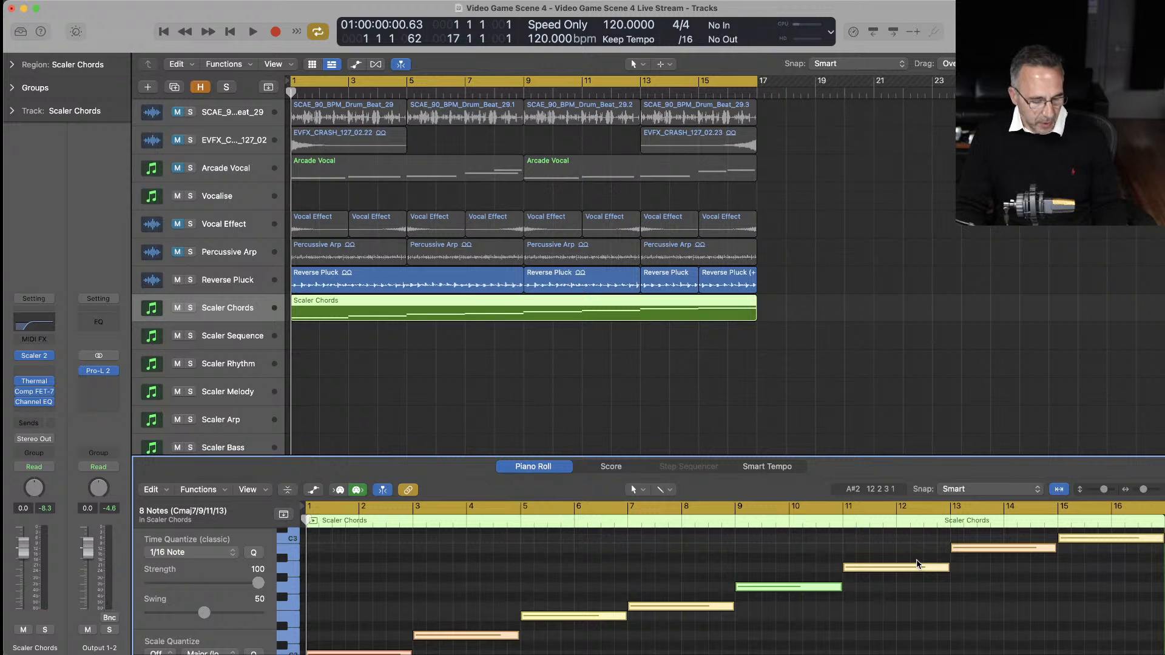
key(x)
key(x)
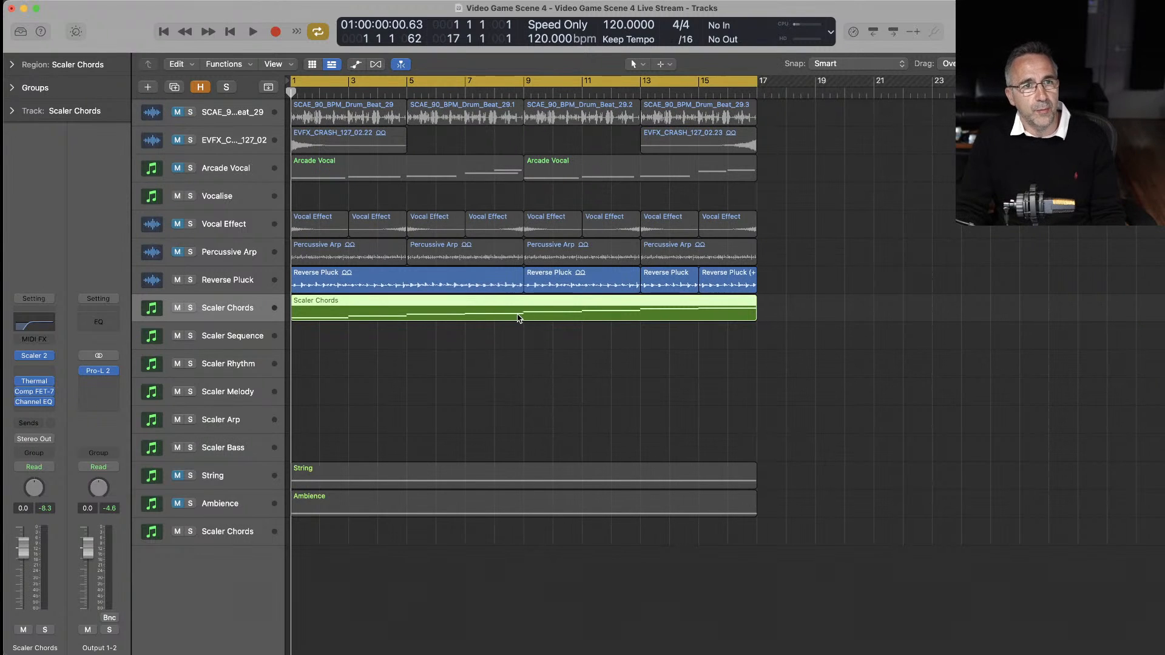
- Copy the Scaler Chords region onto the Scaler Sequence track and load Scaler 2 as that track's instrument
drag(511, 315, 511, 340)
click(225, 343)
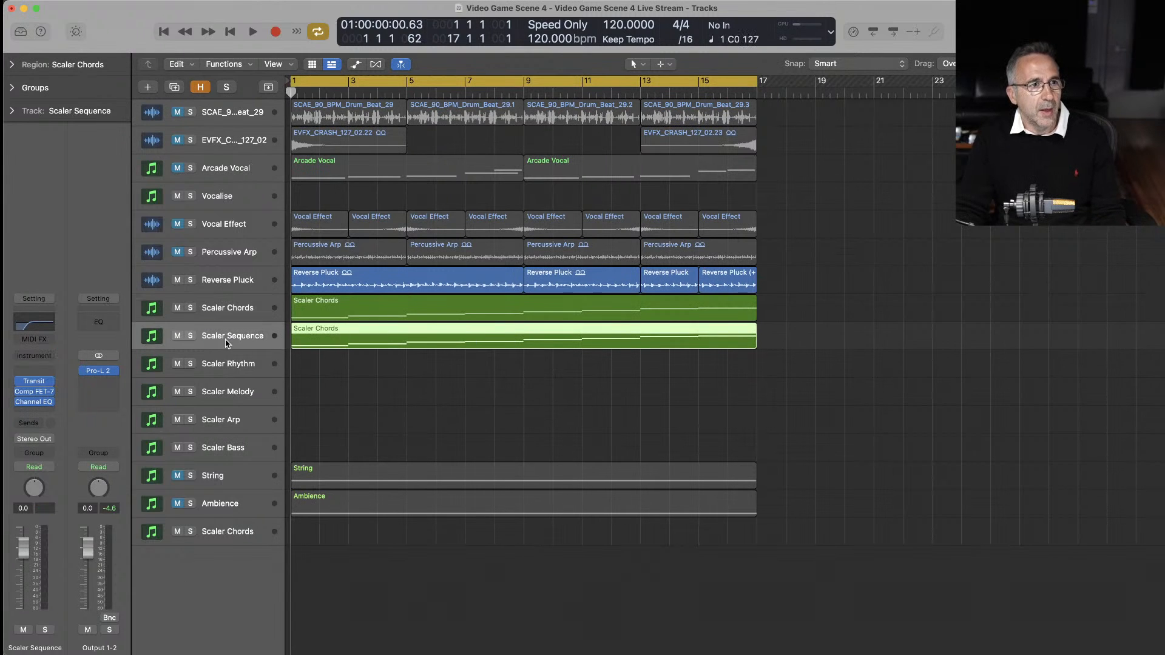
click(51, 357)
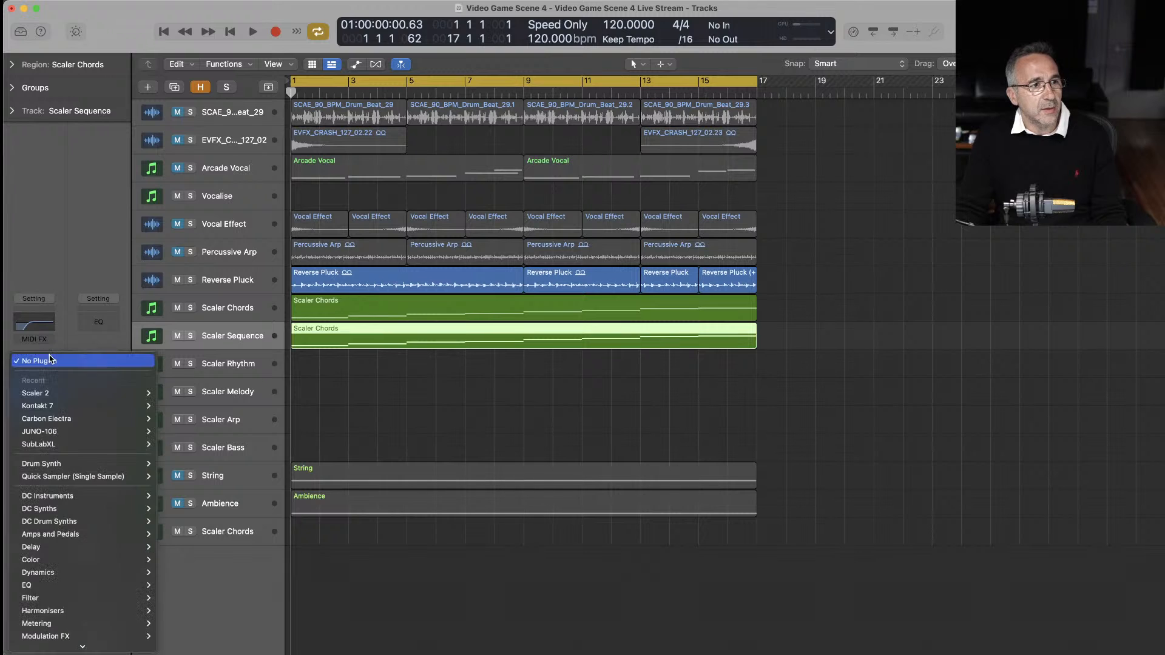
mouse_move(57, 394)
click(173, 406)
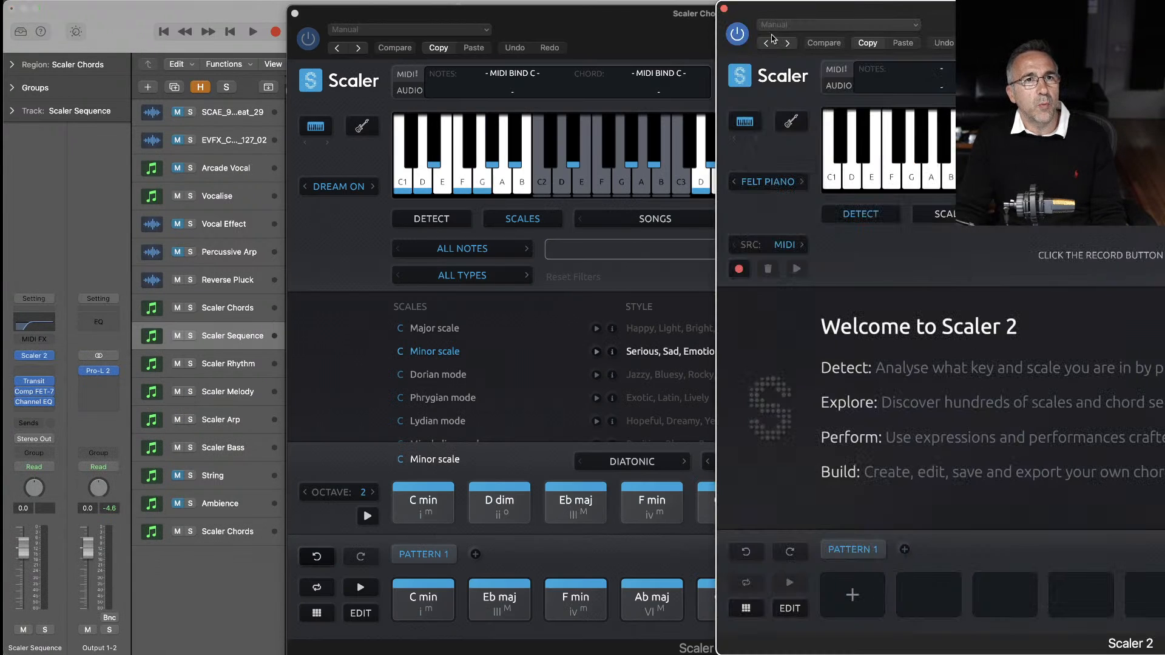
drag(782, 13, 405, 66)
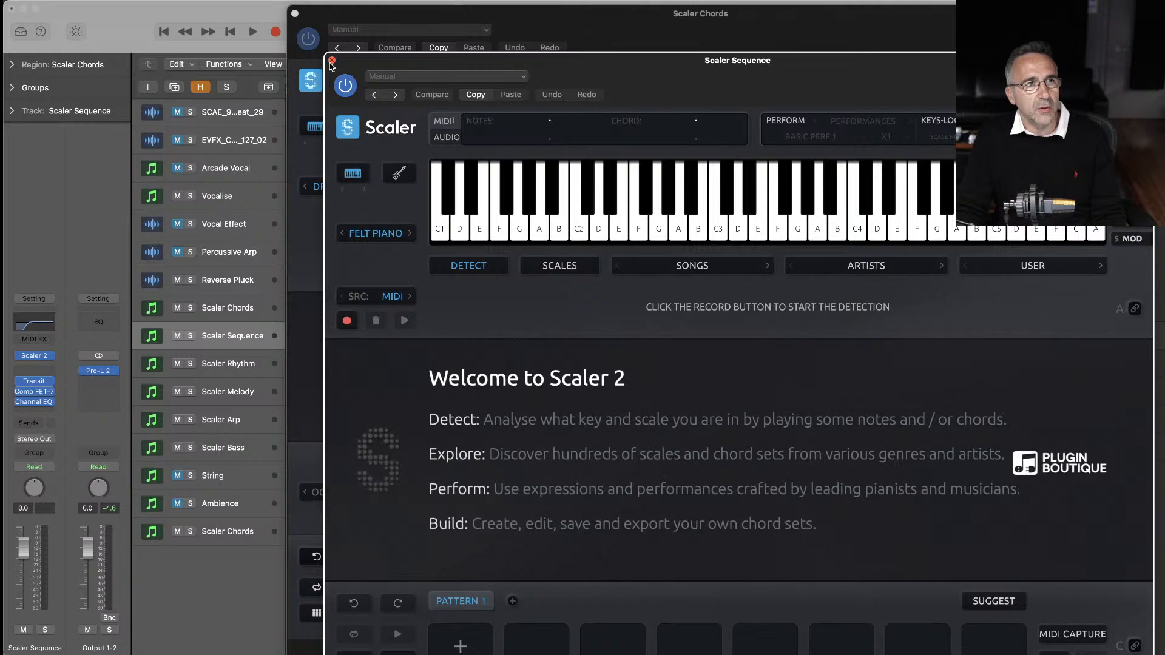
click(331, 60)
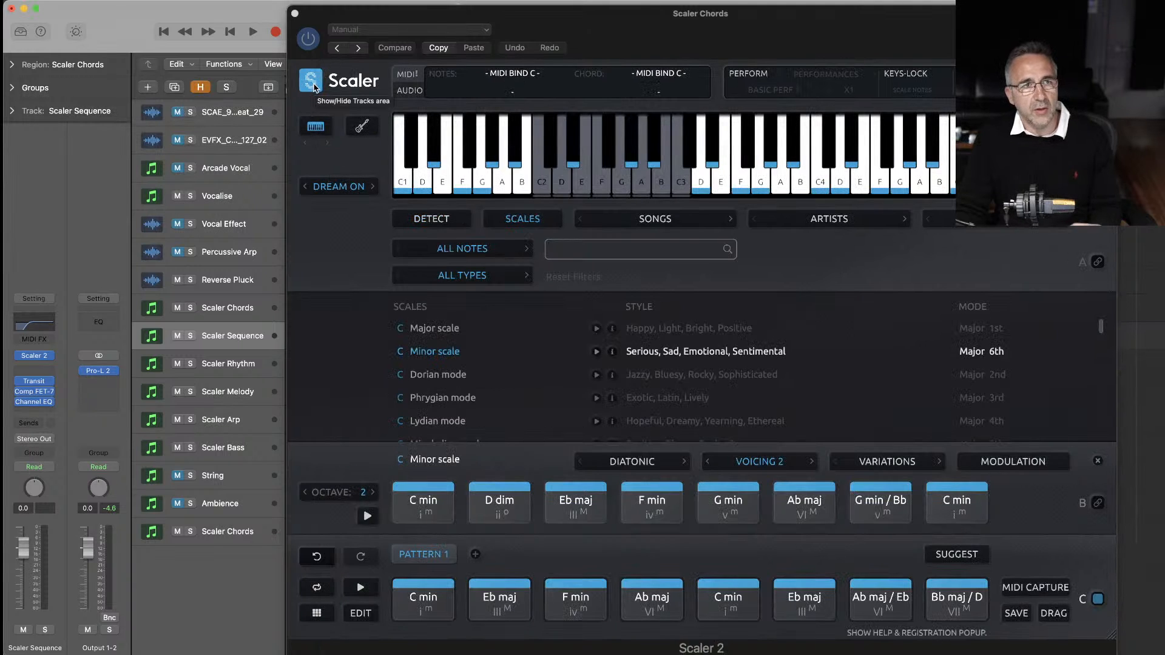
- Start Live Sync of the progression builder from the Scaler Chords instance to the other running Scaler instance
click(313, 85)
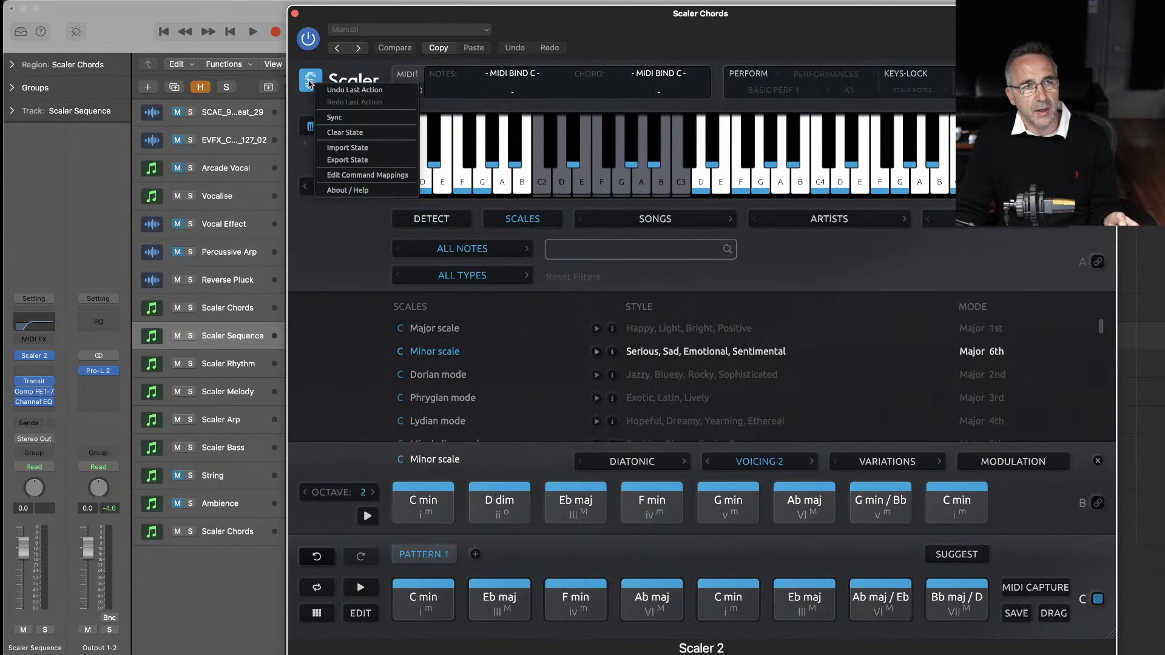
click(333, 117)
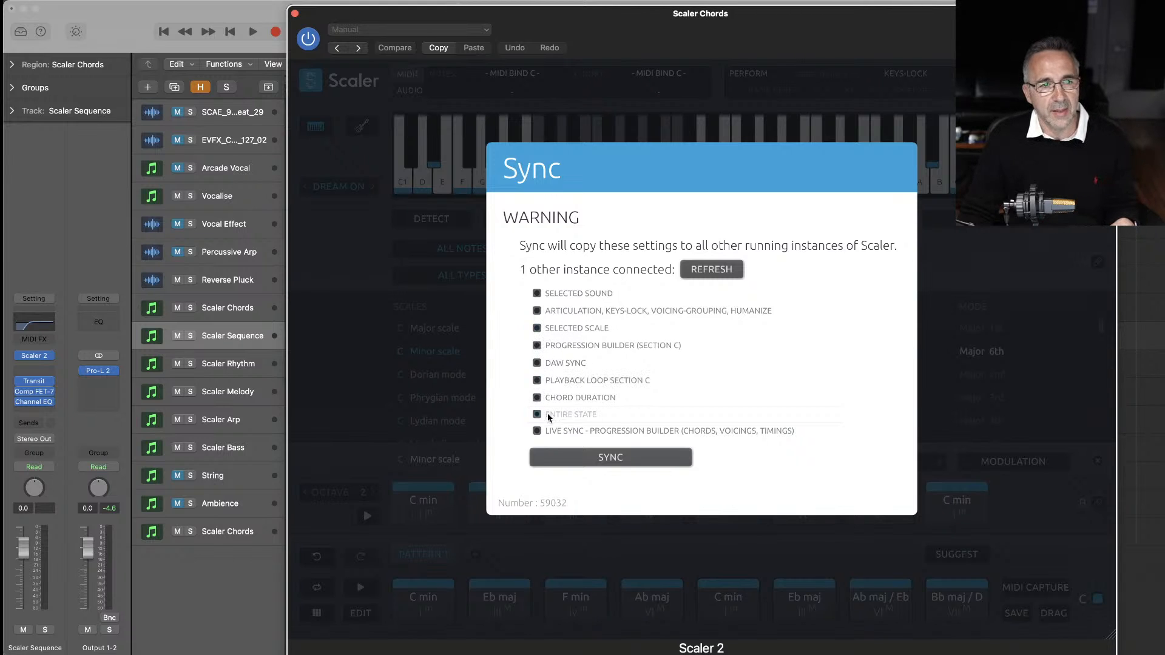
click(537, 431)
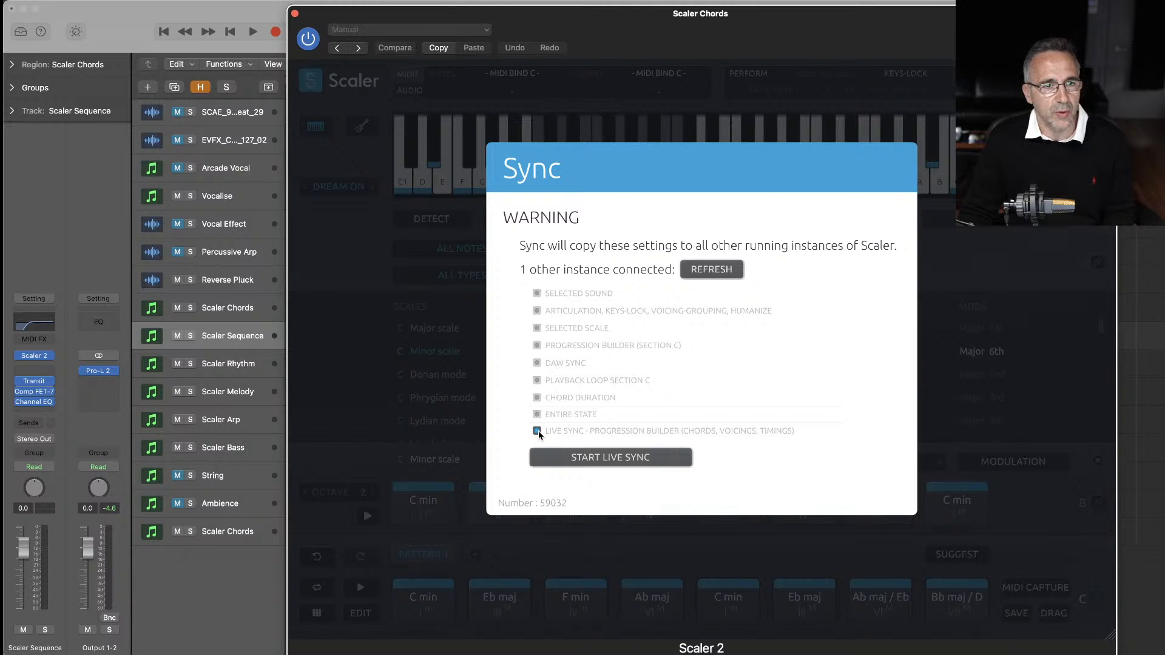
click(564, 456)
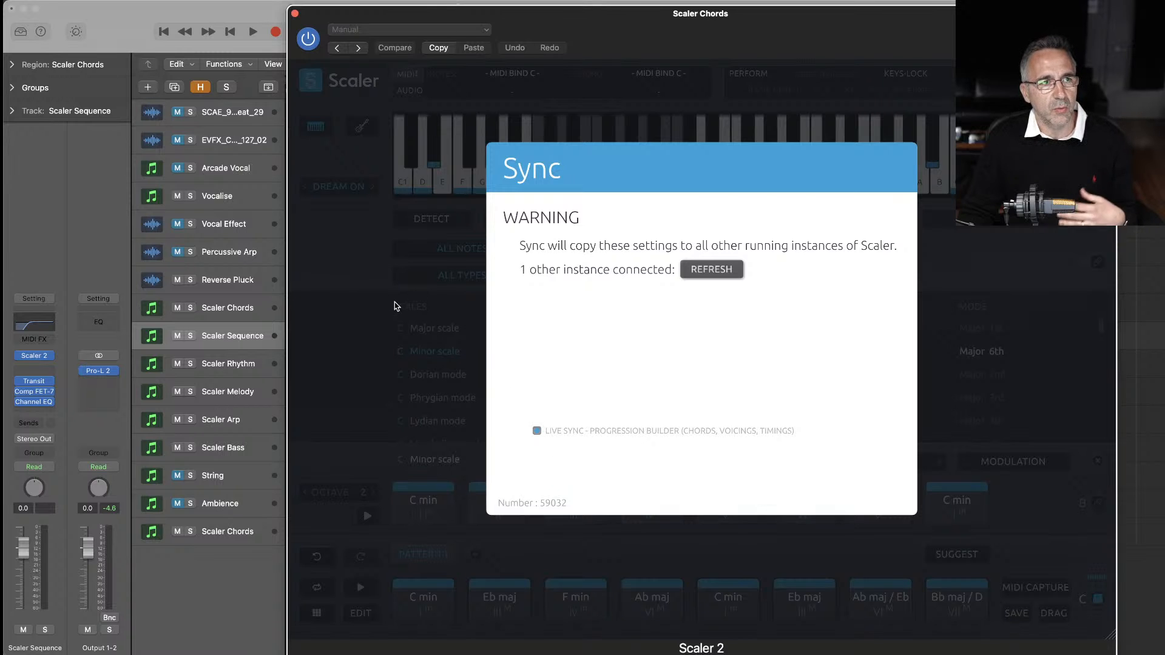
click(313, 83)
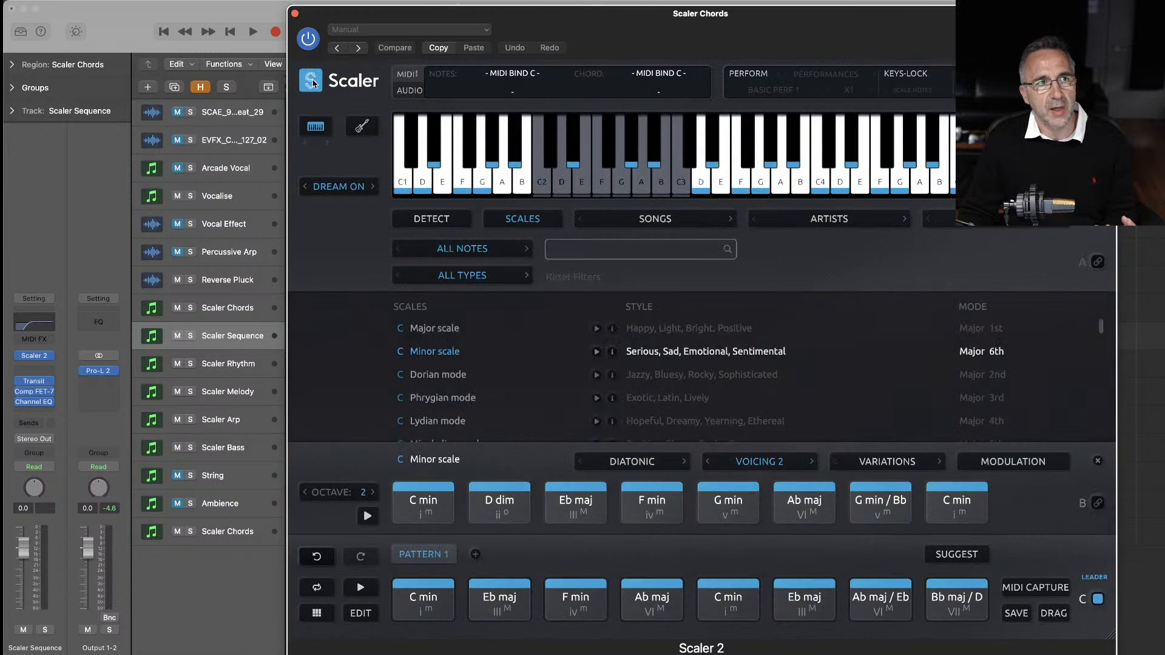
click(296, 13)
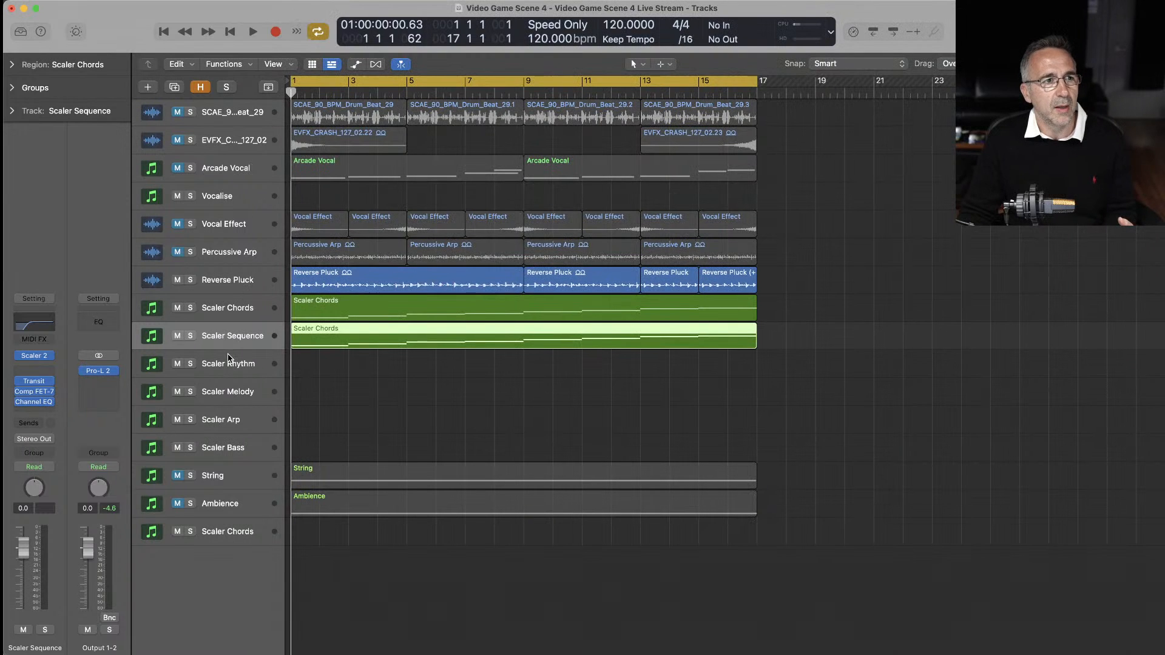
- In the Scaler Sequence track's Scaler 2, select the C Minor scale and the Square Saw synth sound
click(36, 357)
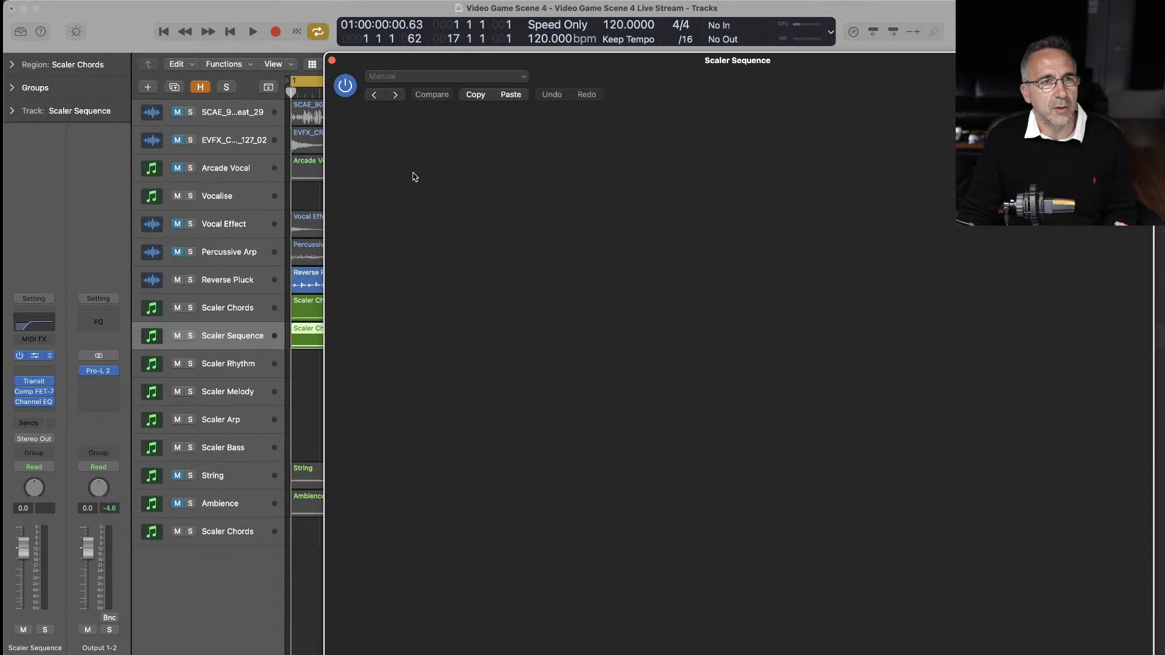
drag(602, 69, 499, 25)
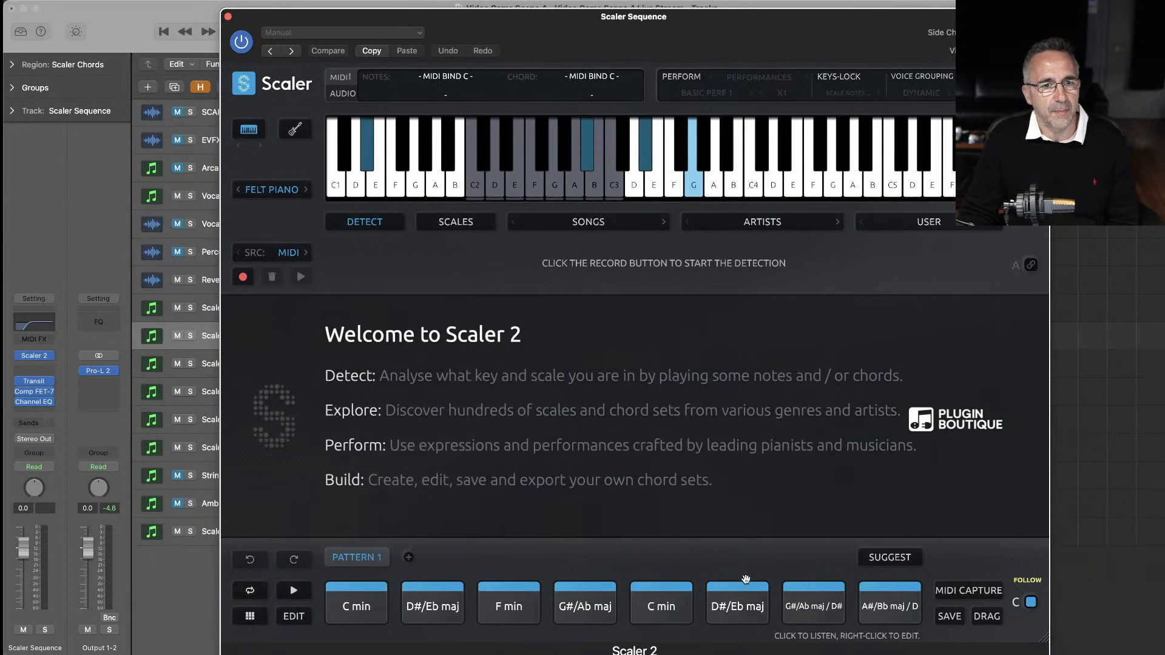
click(453, 226)
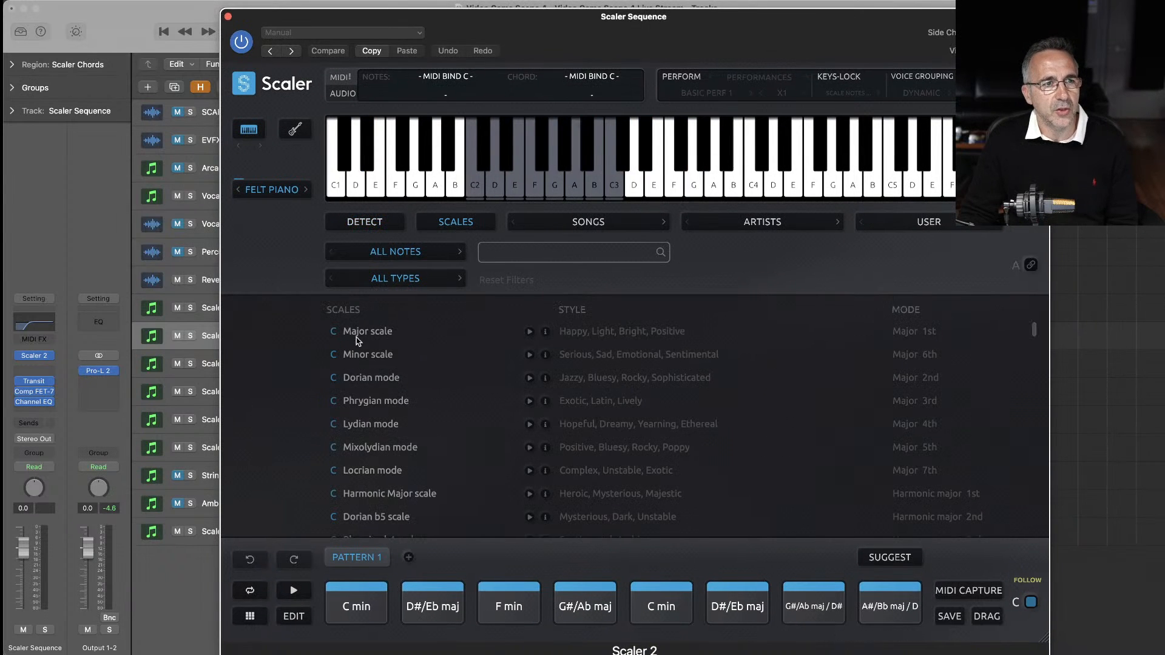
click(357, 355)
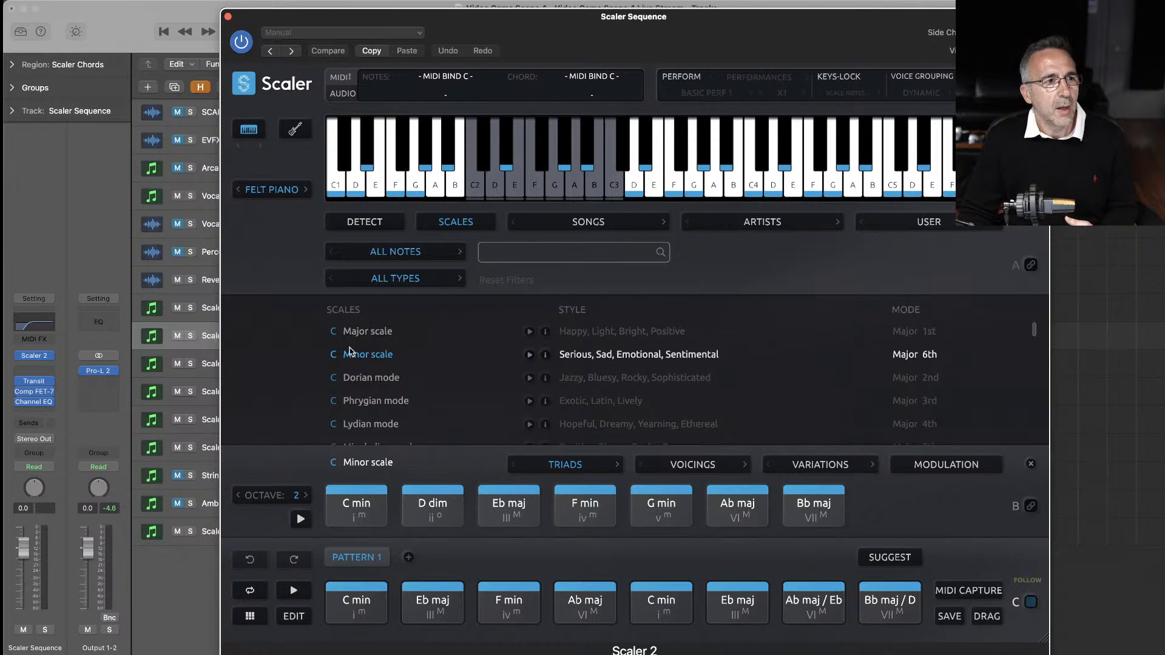
click(275, 188)
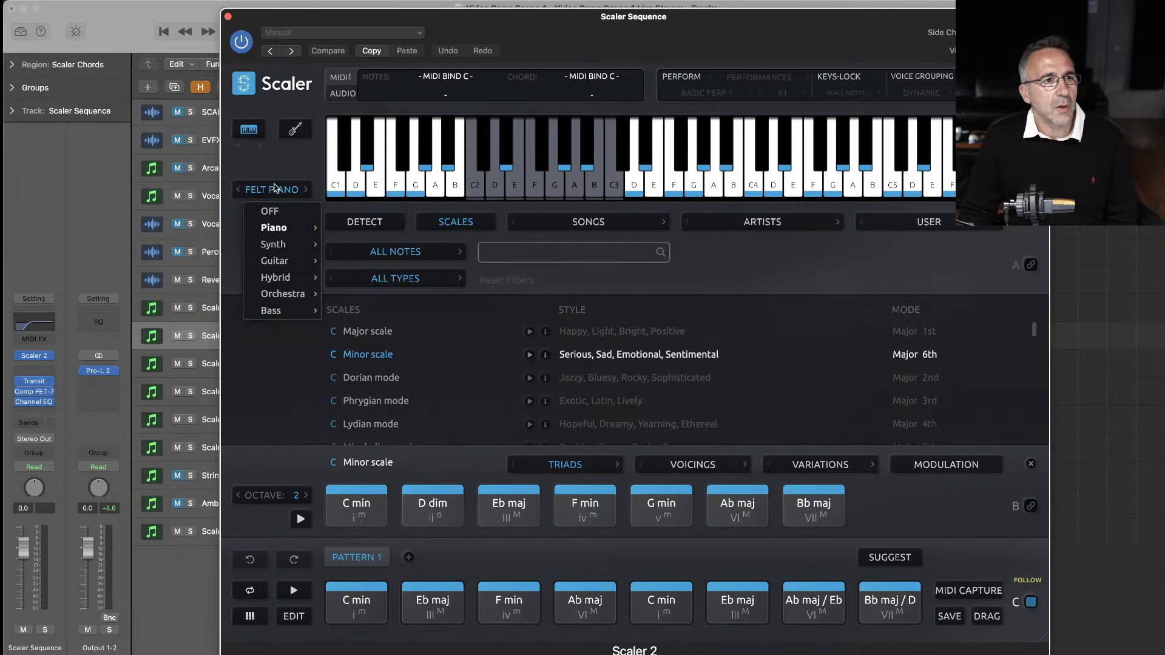
mouse_move(279, 248)
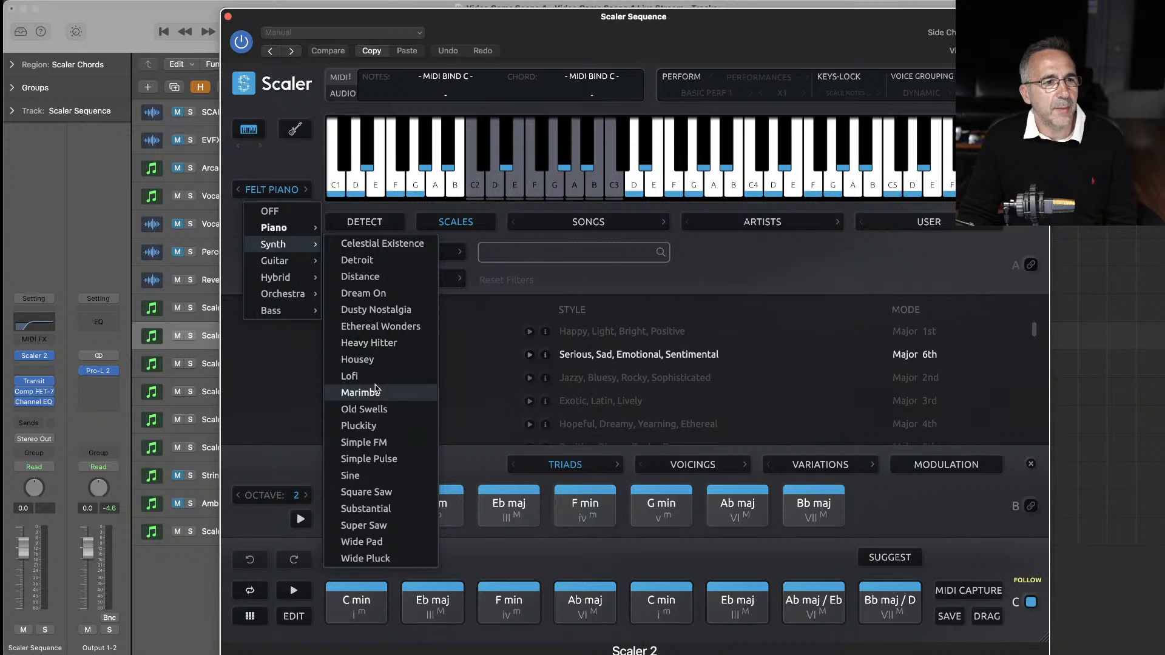
click(373, 492)
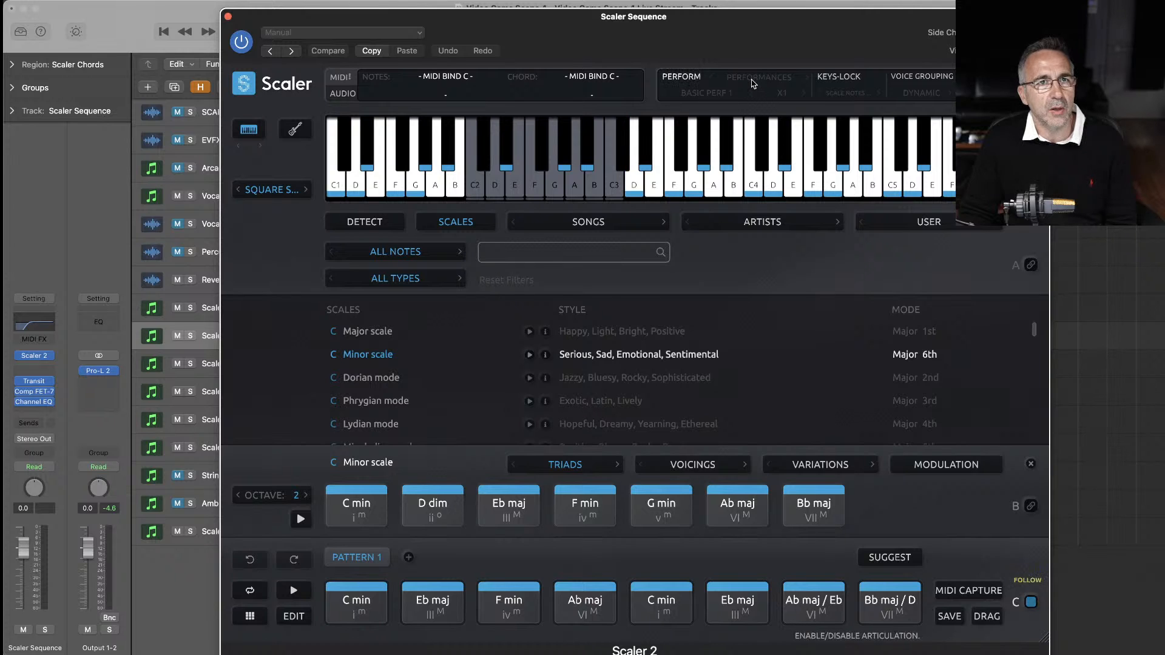
- Enable Perform with Sequences, audition the Basic 1 sequence and change it to Synth 6
click(753, 83)
click(757, 259)
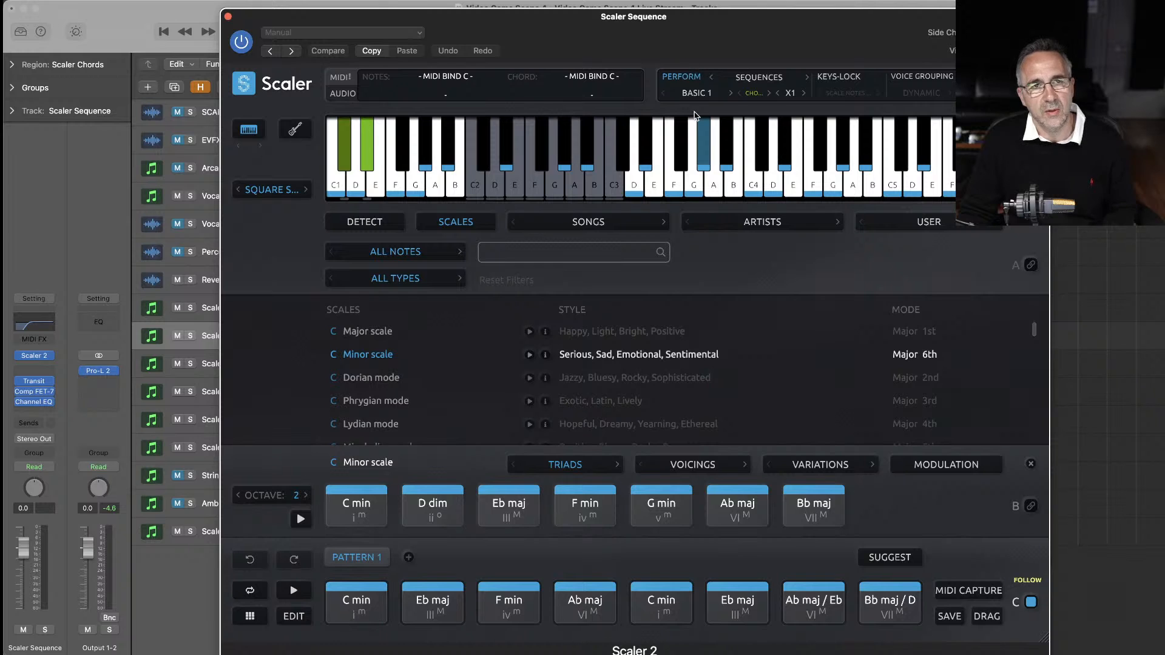
key(space)
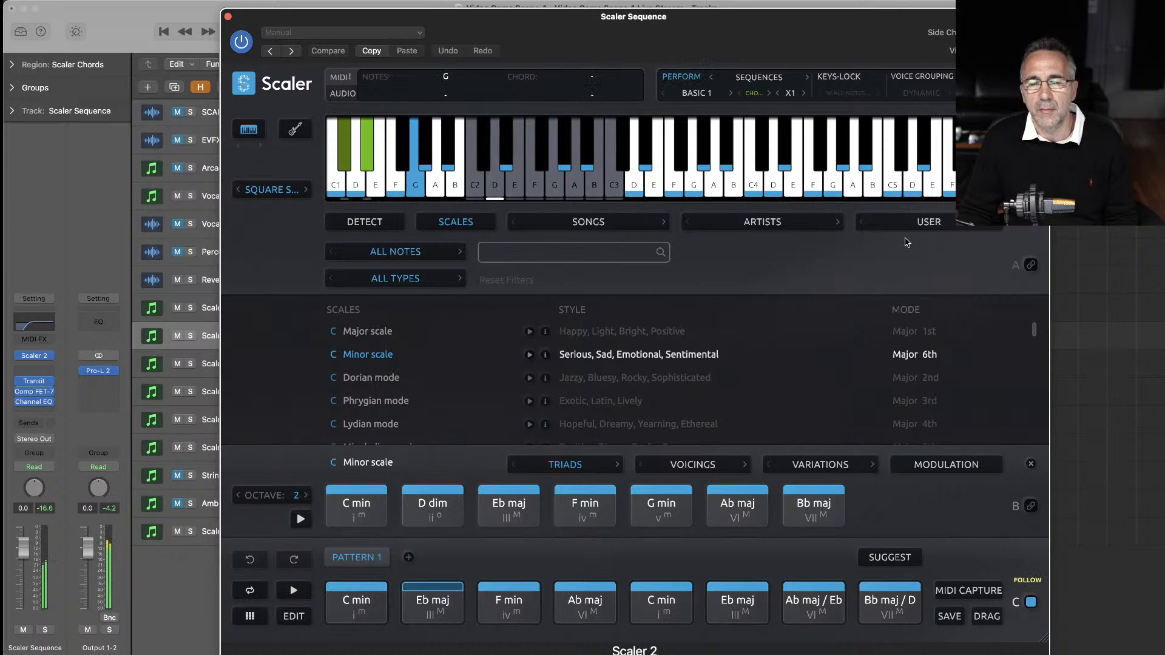
click(699, 94)
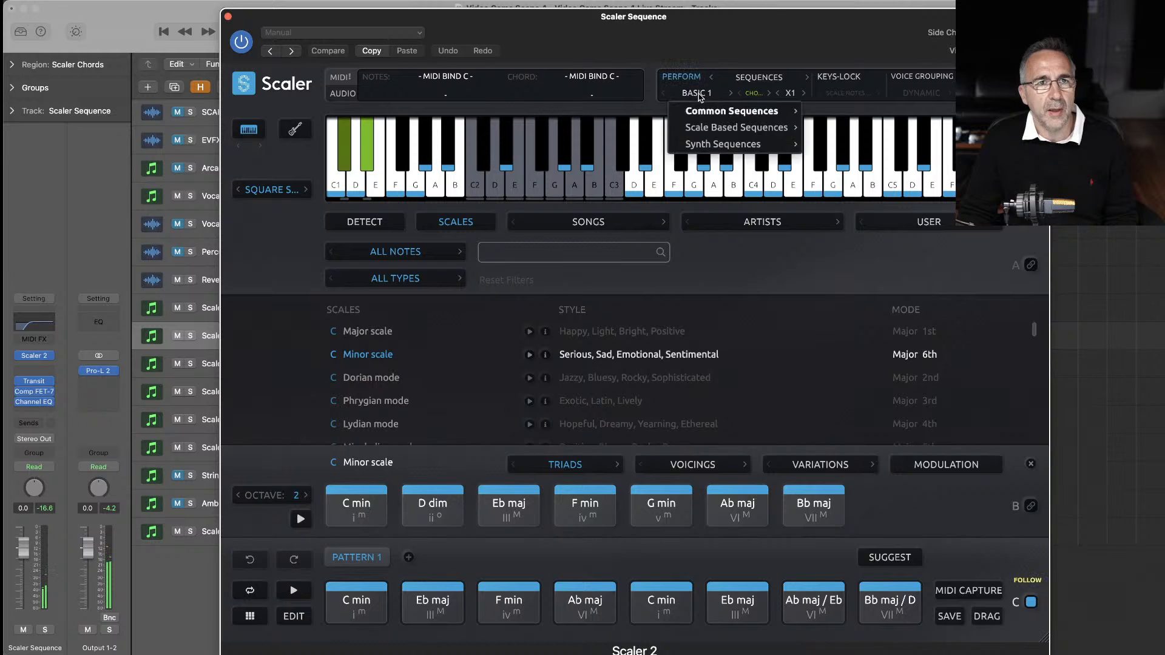
mouse_move(716, 151)
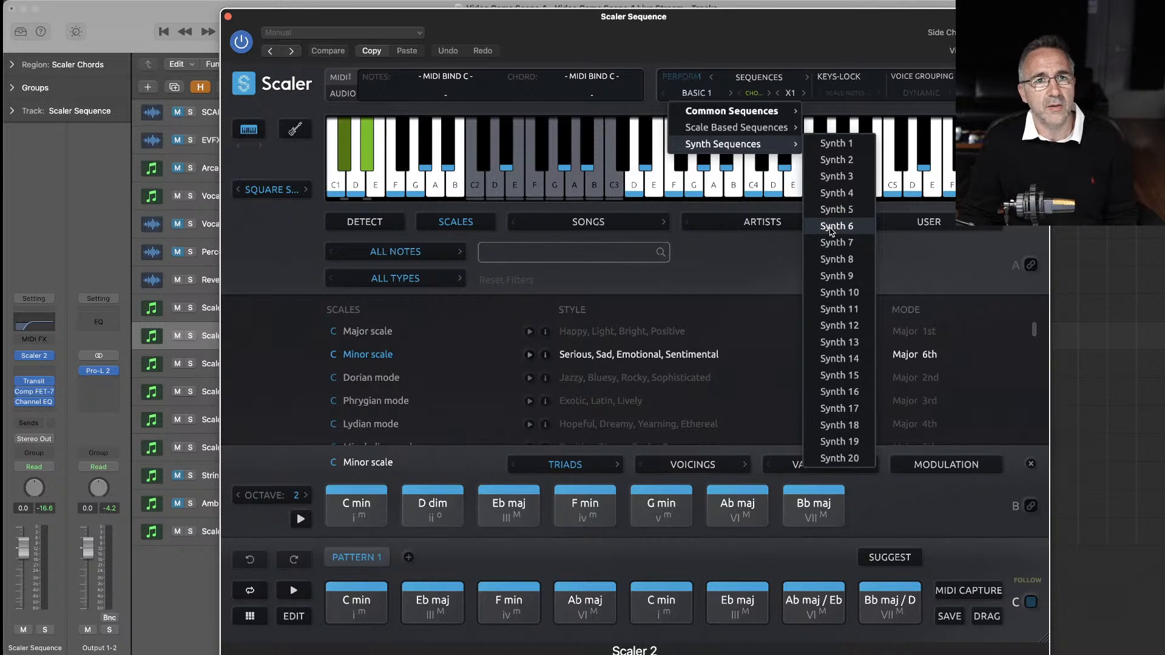
click(831, 227)
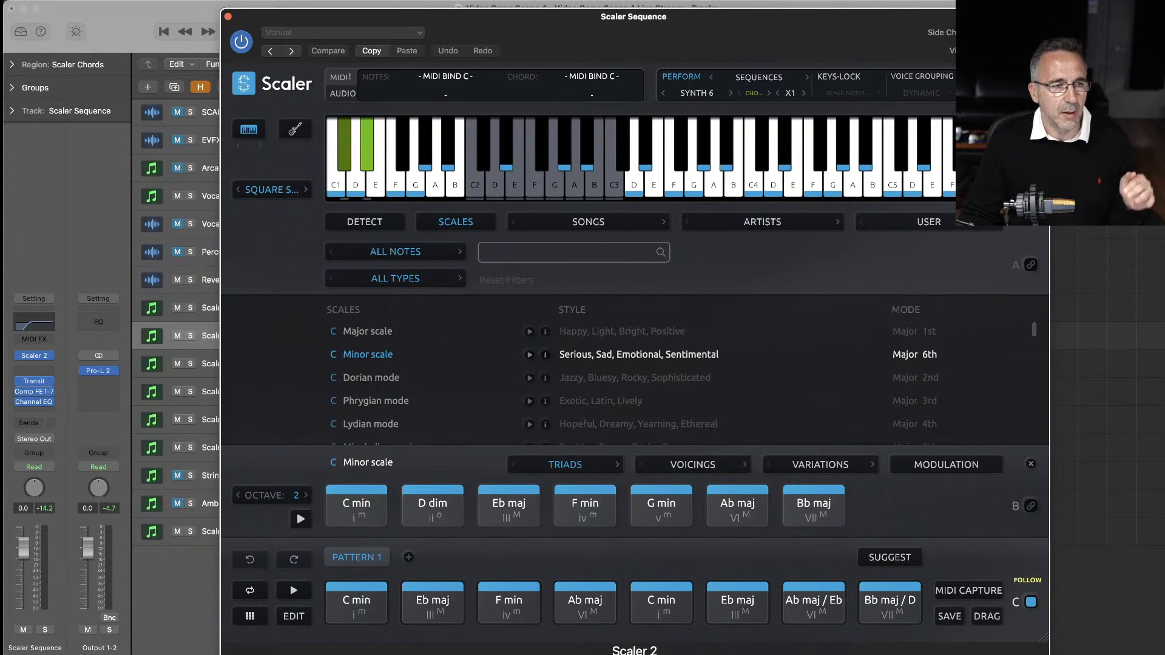
- Audition the arrangement with the Synth 6 sequence and close the Scaler Sequence track's Scaler 2 window
key(space)
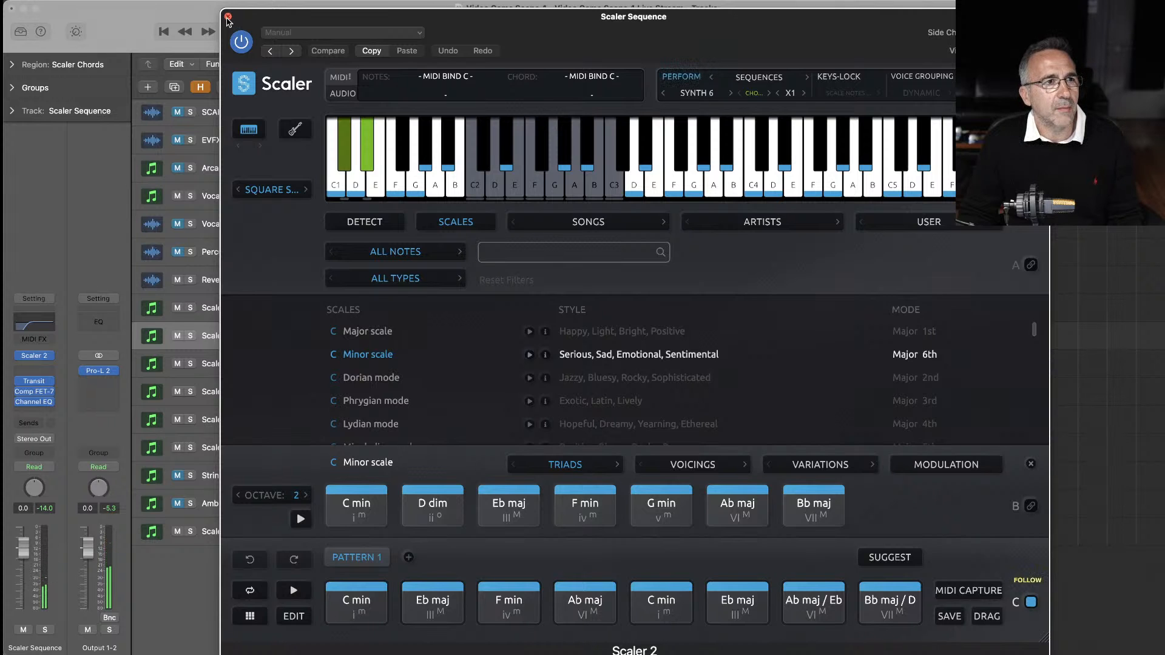
click(228, 18)
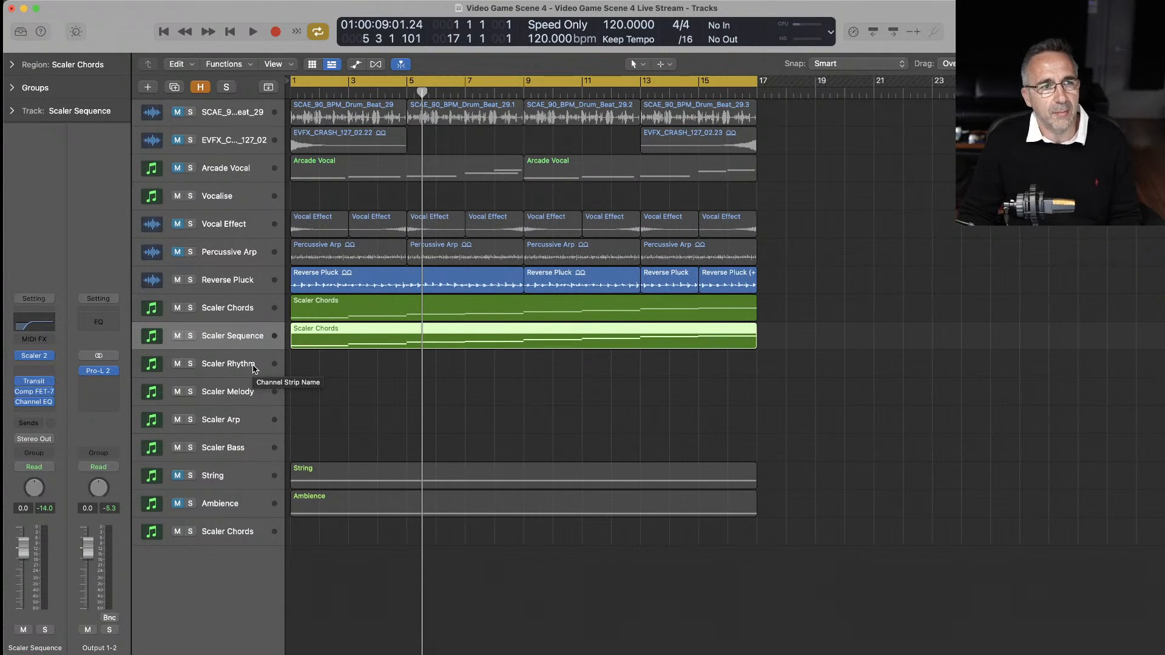
- Load ScalerControl 2 as a MIDI effect on the Scaler Rhythm track and bring its whole window into view
click(253, 369)
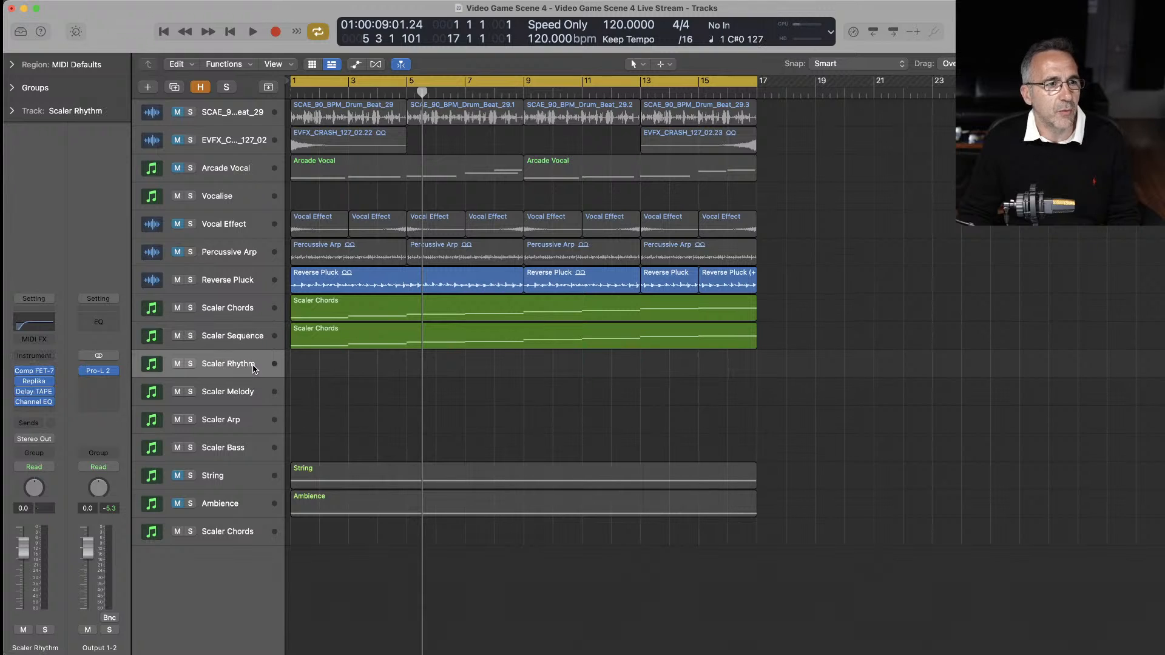
click(50, 340)
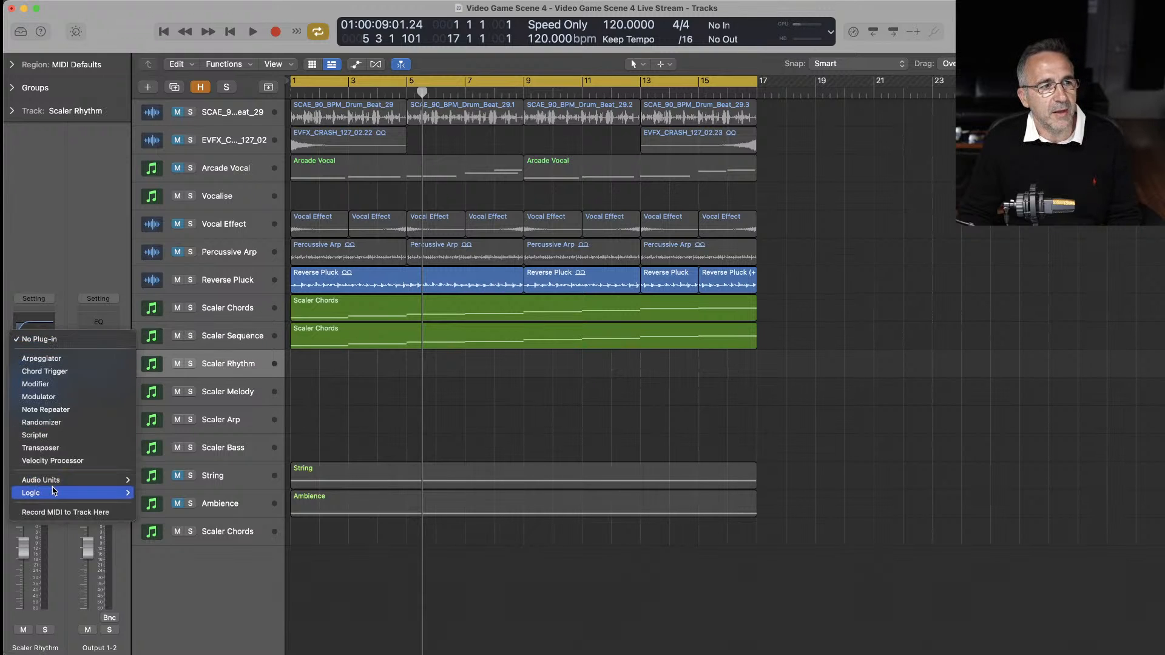
mouse_move(55, 483)
mouse_move(171, 571)
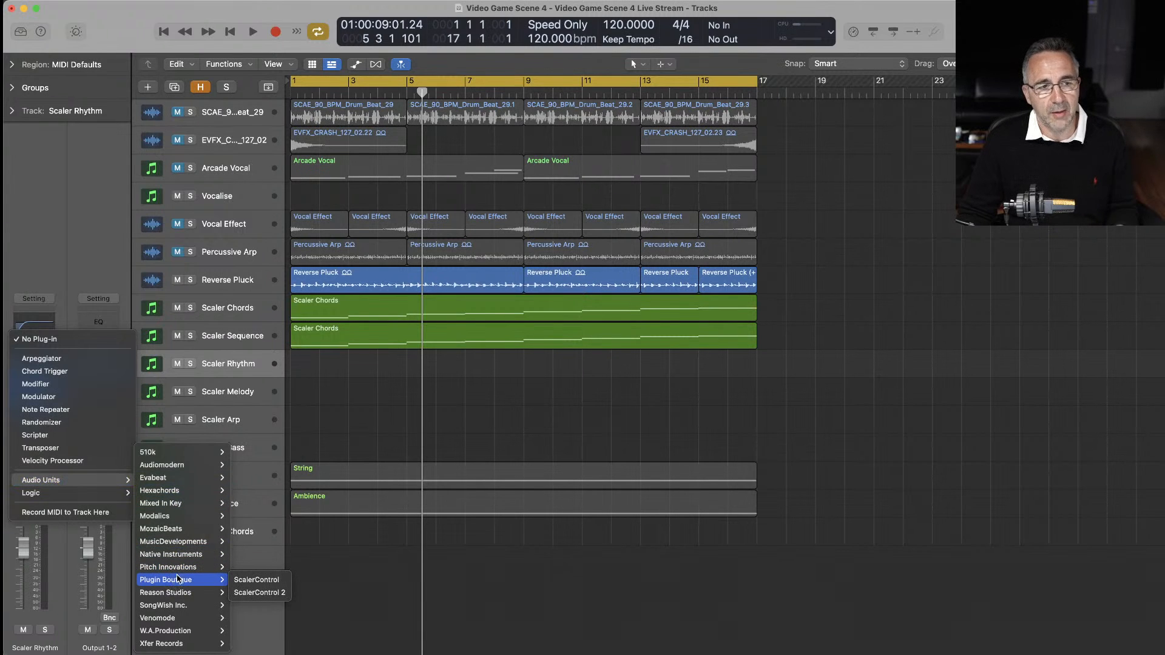
click(242, 593)
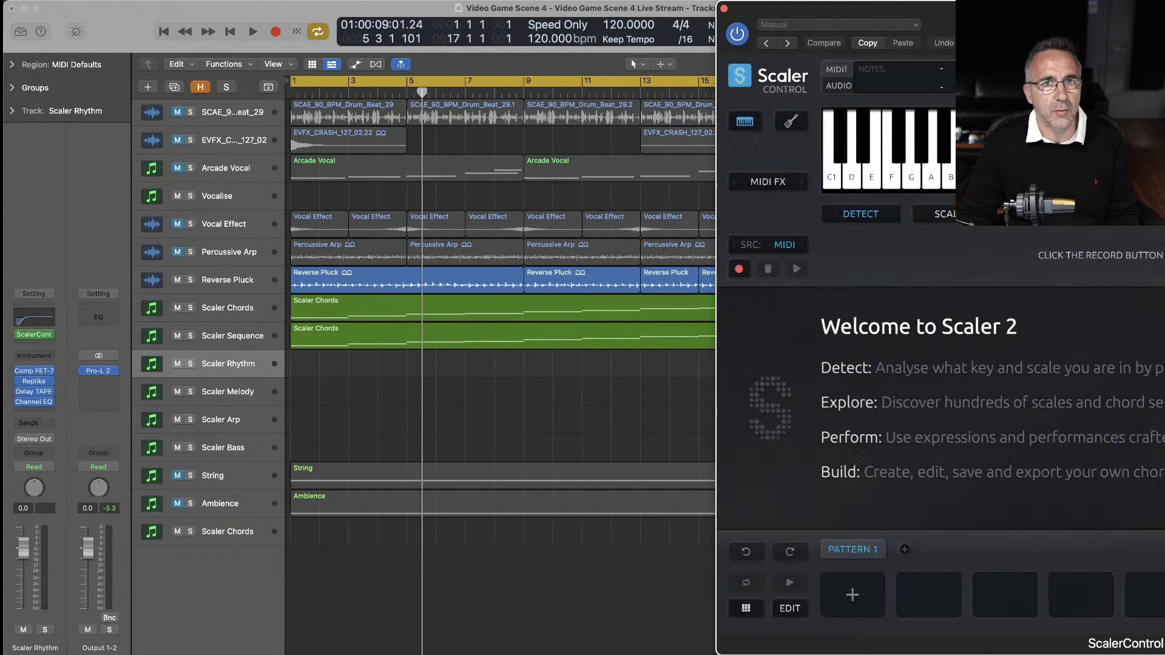
drag(1051, 35, 644, 35)
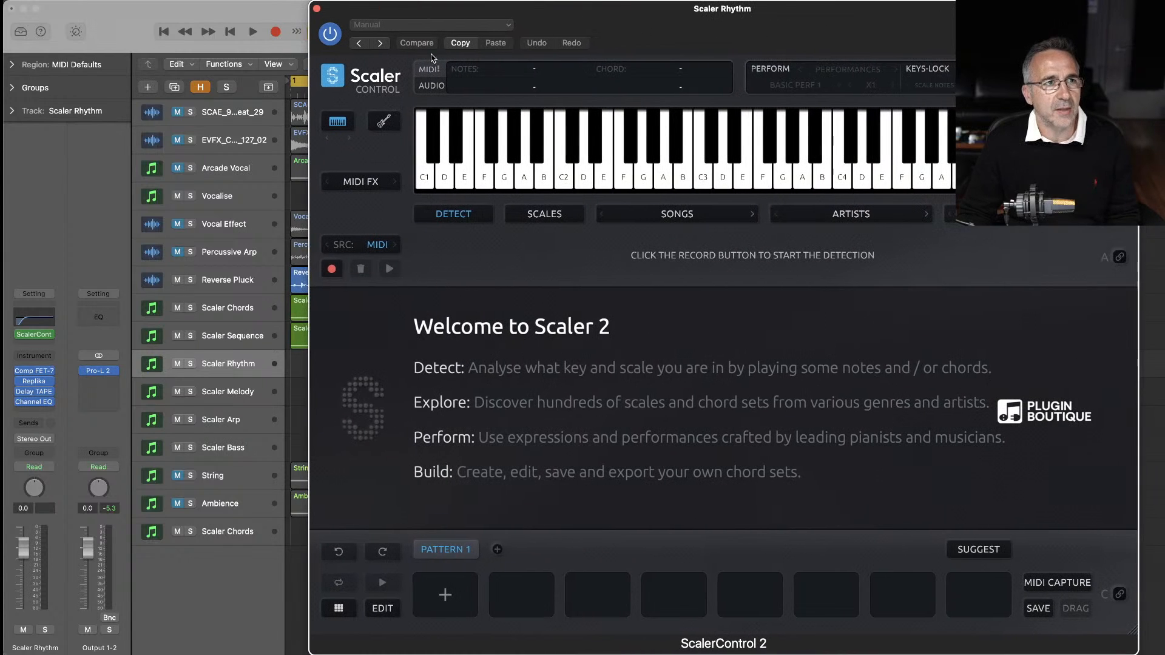
- Refresh the connected instances, make ScalerControl 2 follow Live Sync, and select the C Minor scale
click(332, 79)
click(345, 111)
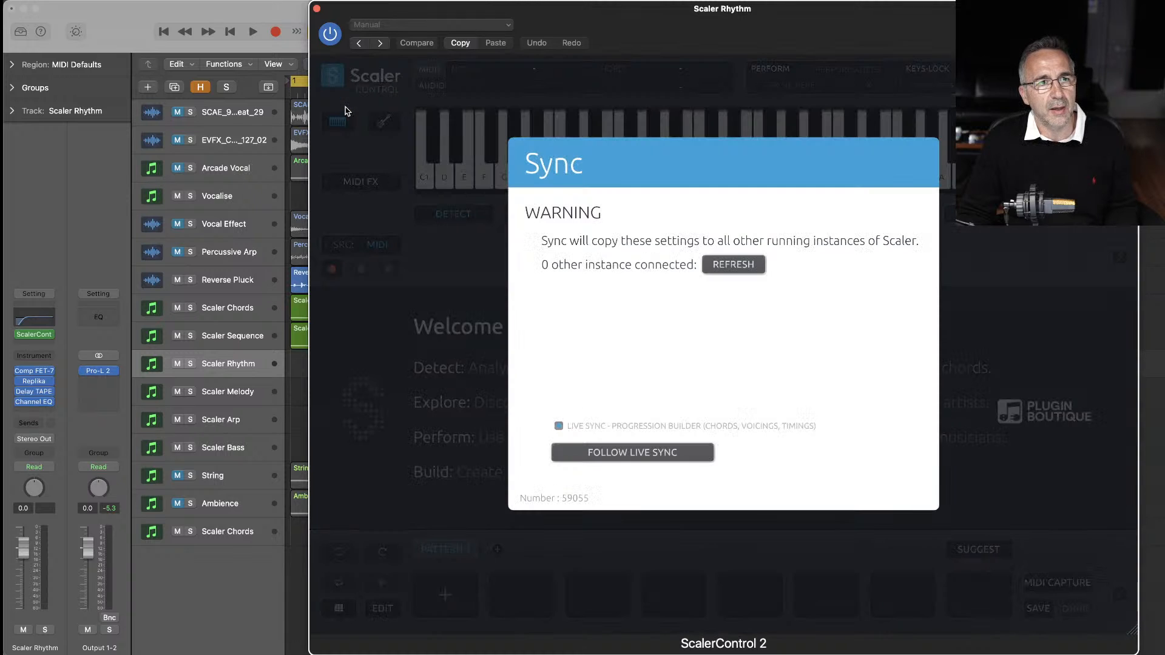
click(733, 264)
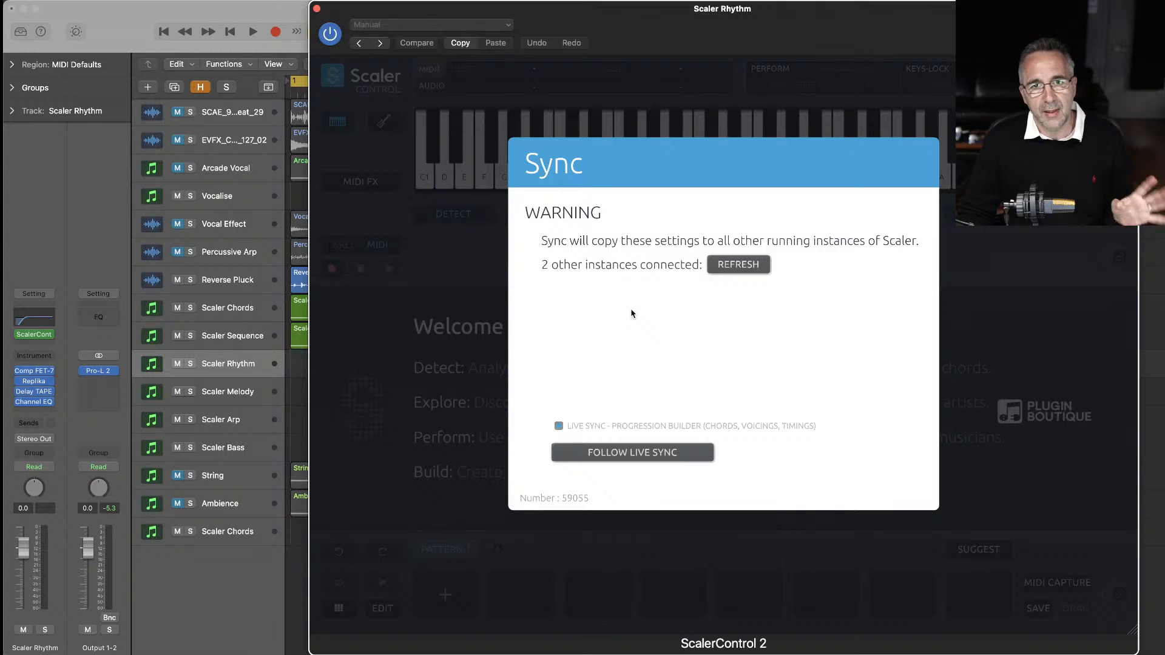
click(629, 459)
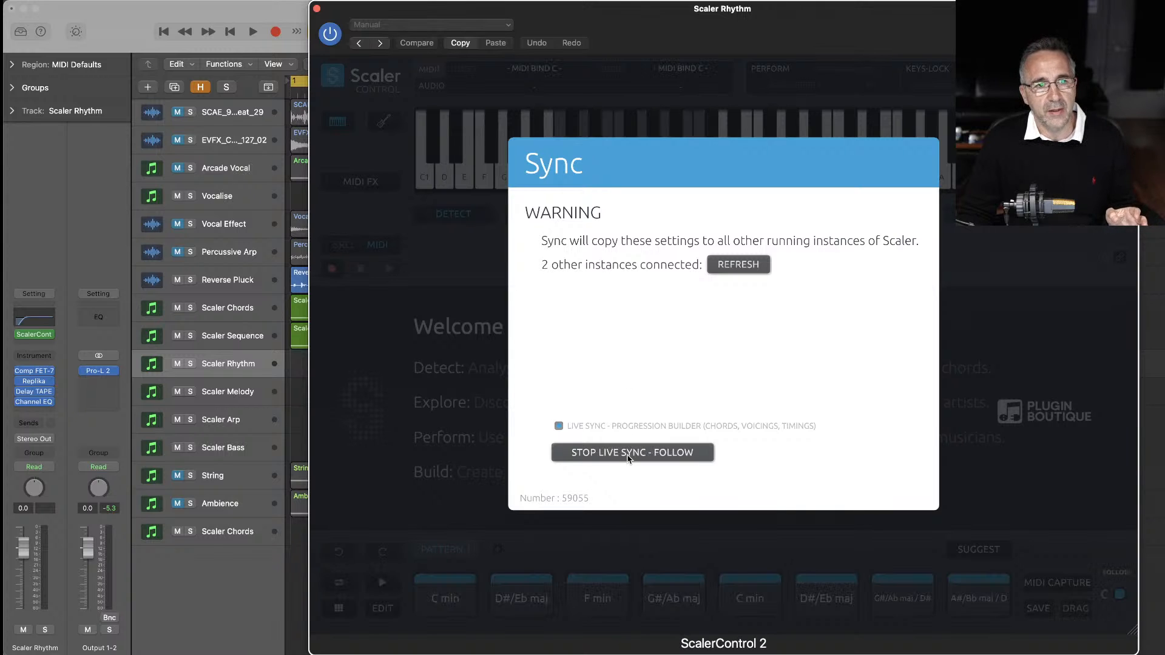
click(1029, 485)
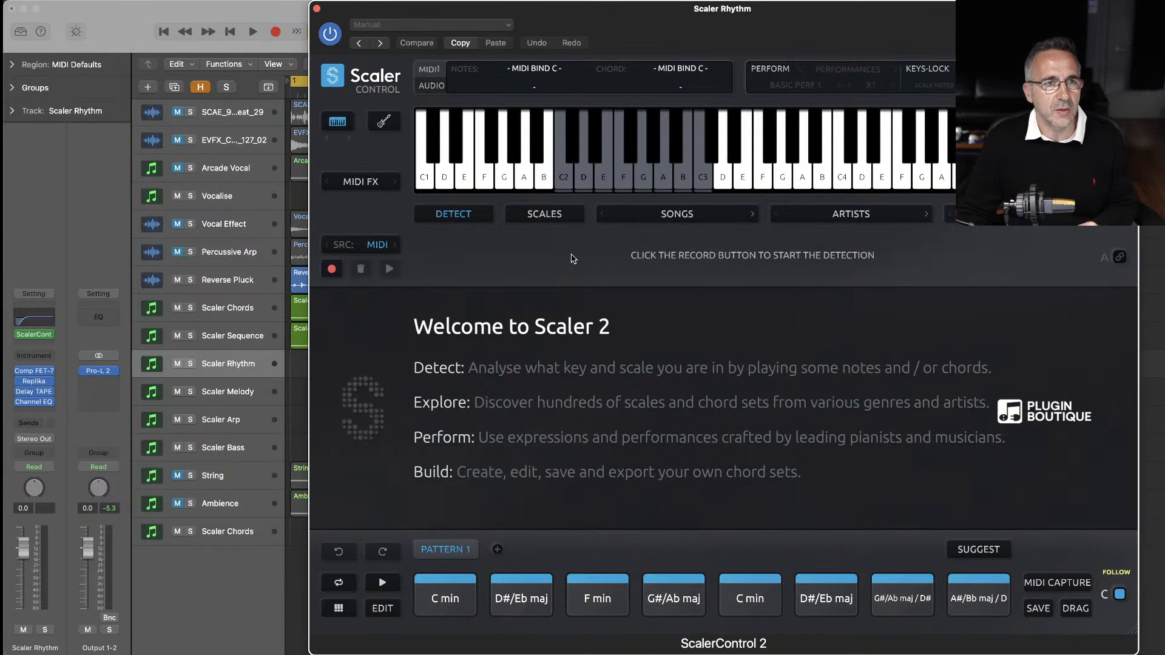
click(562, 216)
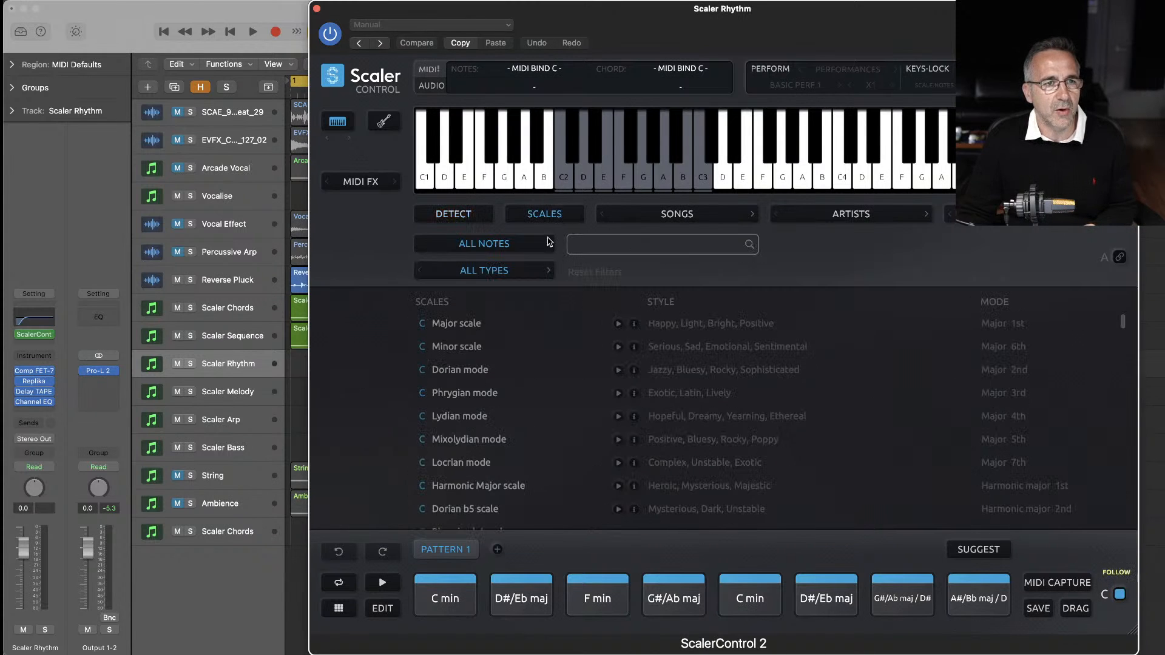
click(464, 346)
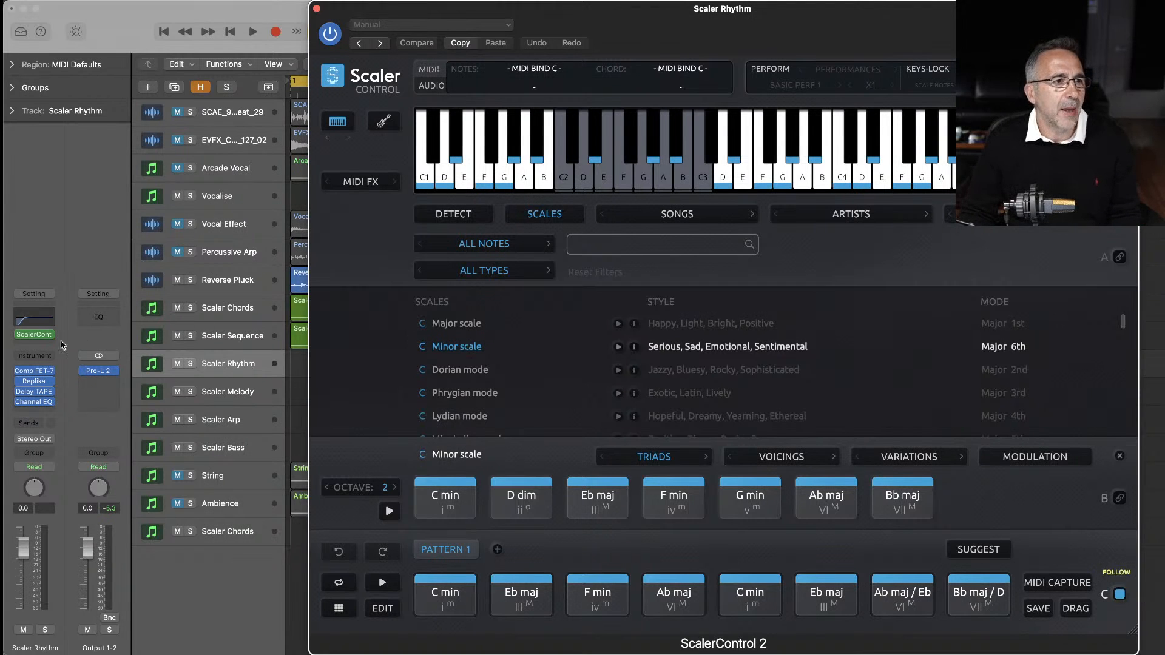
- Load Carbon Electra in stereo as the Scaler Rhythm track's instrument
click(52, 359)
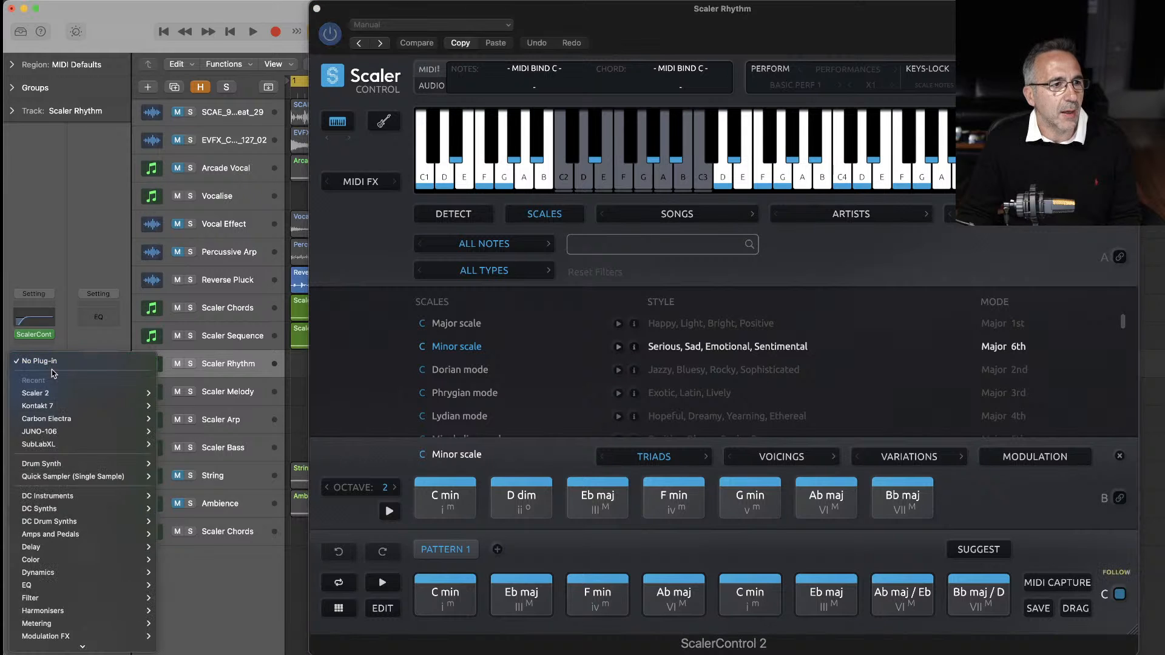
mouse_move(78, 411)
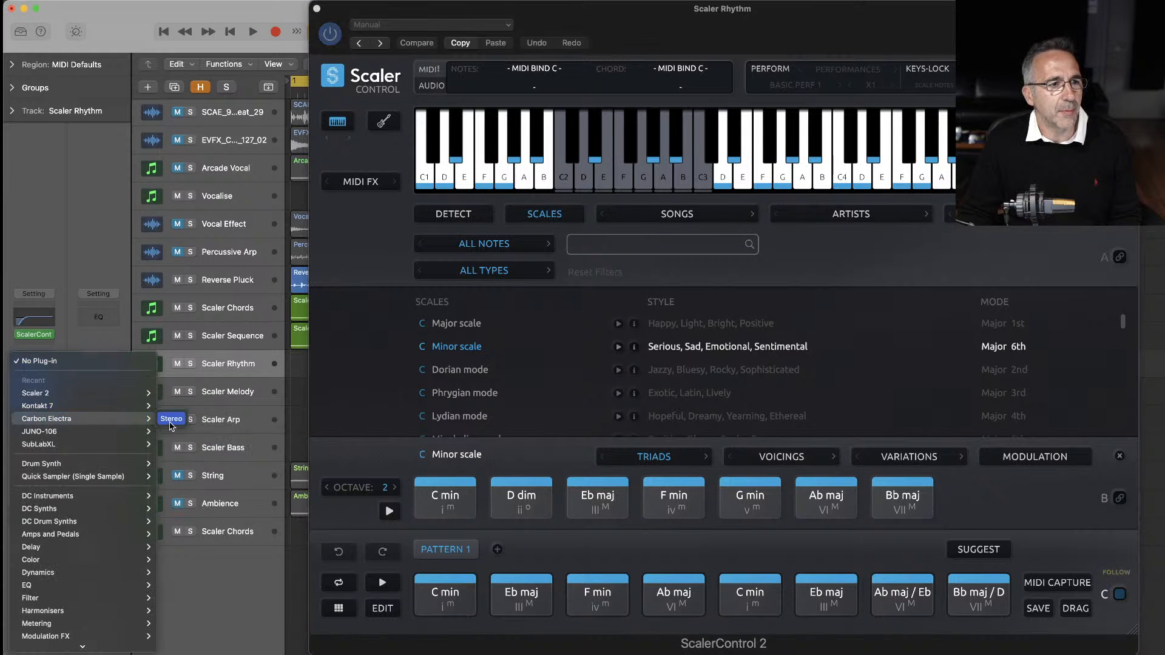
click(171, 423)
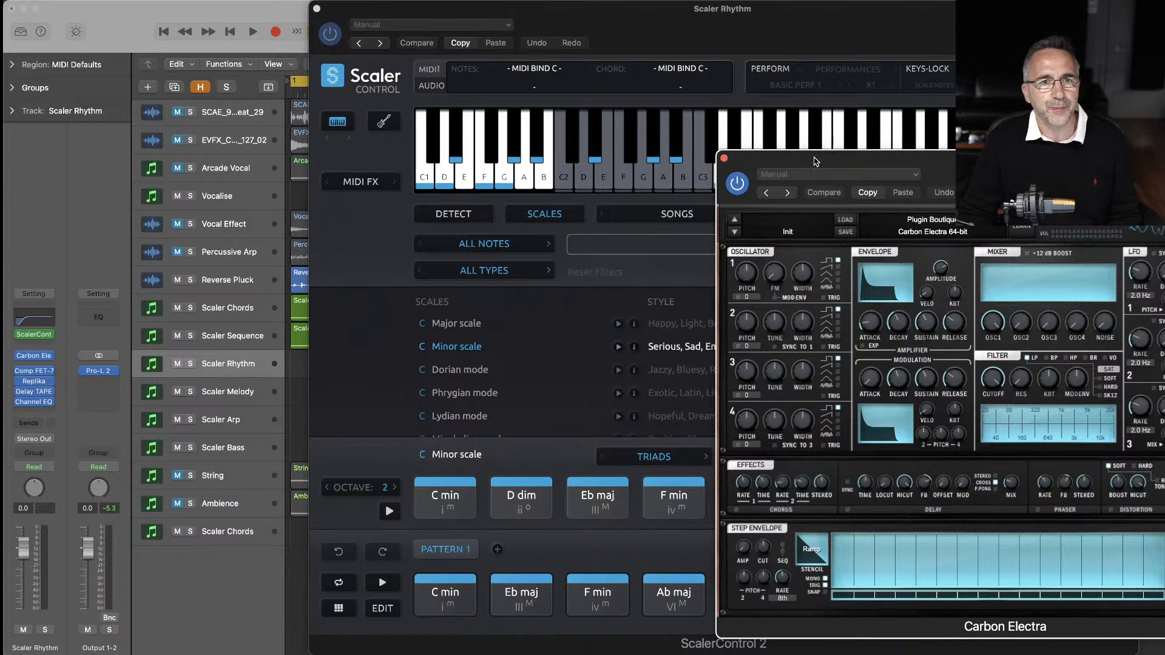
drag(815, 161, 428, 152)
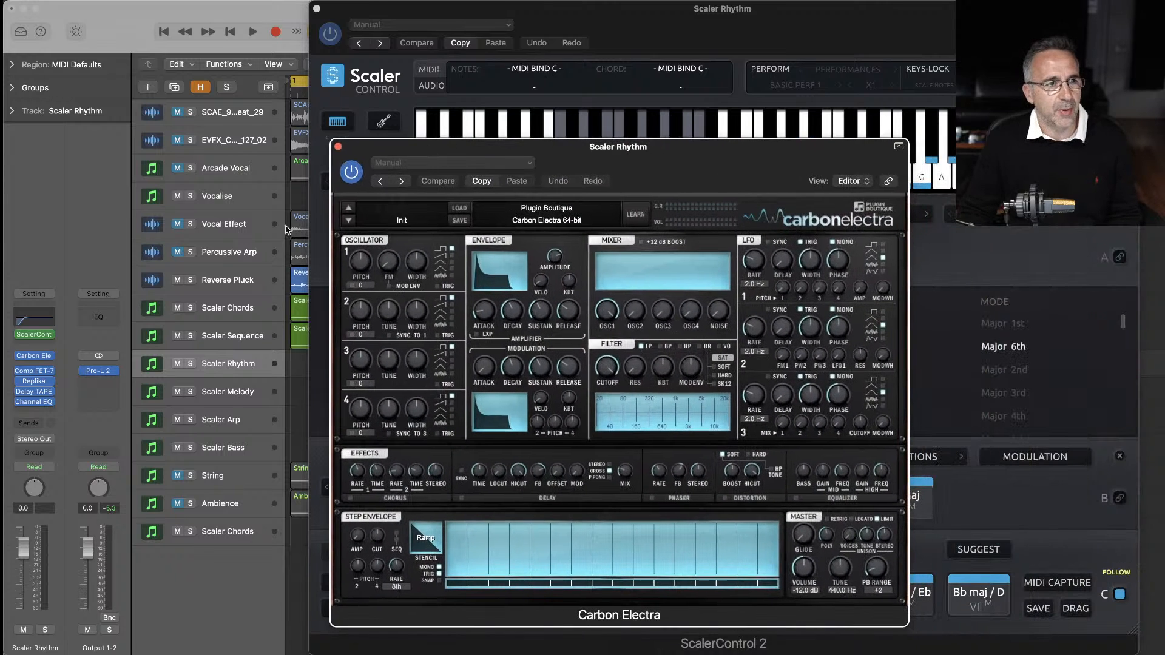
- Copy the Scaler Chords region onto the Scaler Rhythm track and audition it through Carbon Electra
click(296, 362)
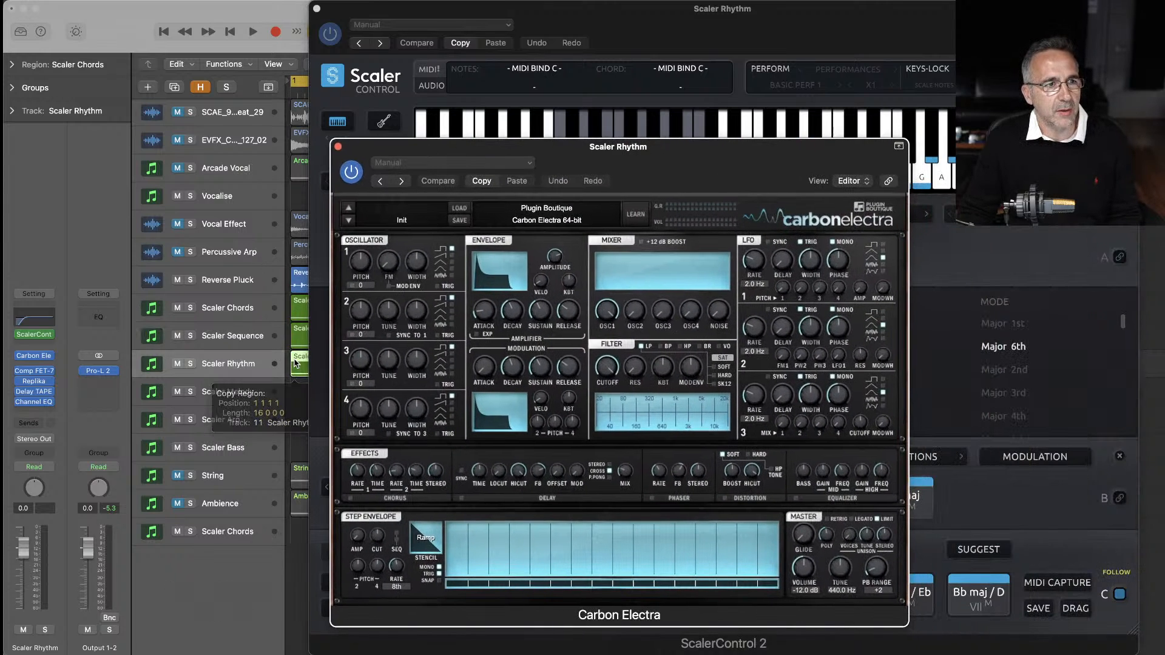
key(space)
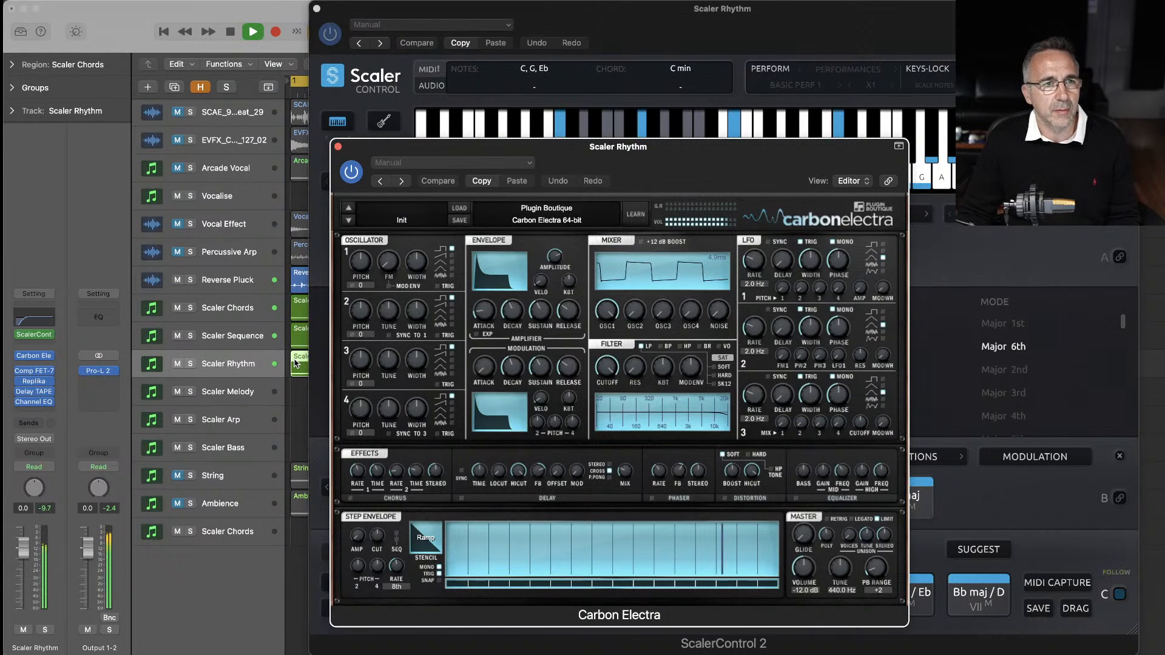
key(space)
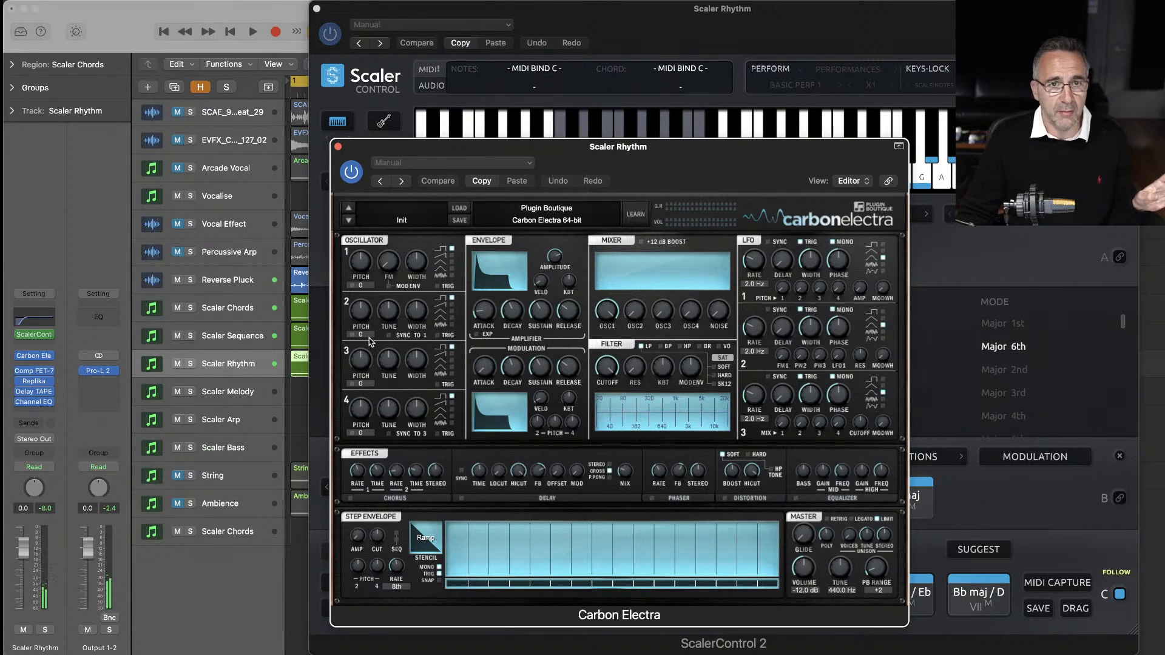
- Set ScalerControl 2's Perform mode to Rhythms with the Common 1 pattern and audition it
click(841, 70)
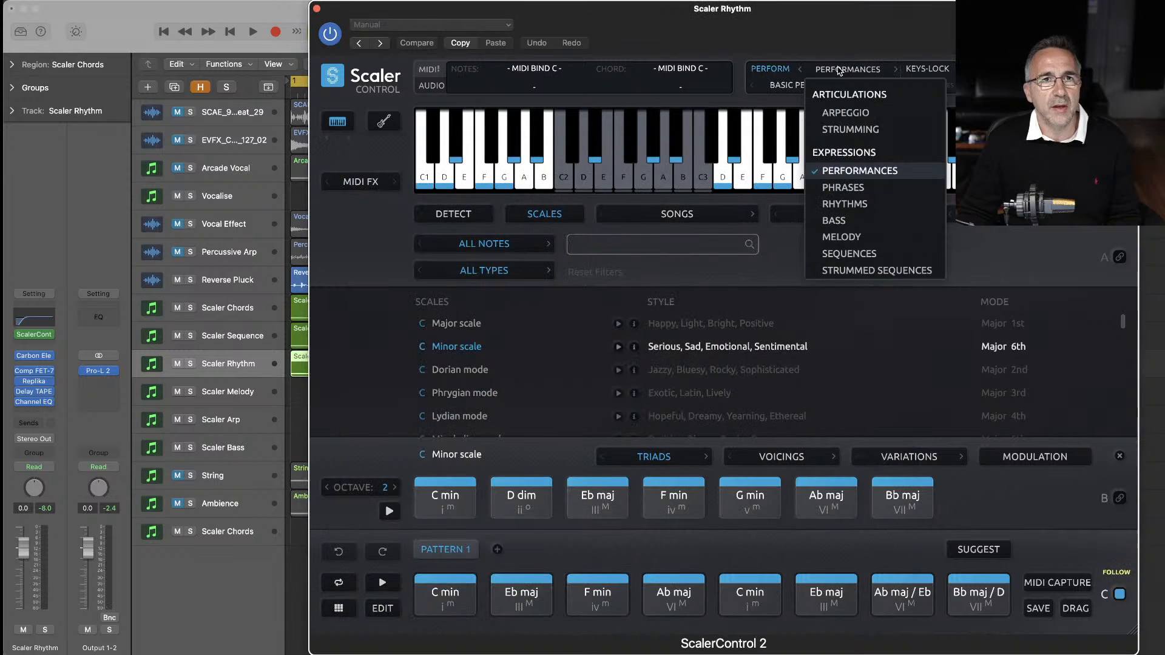
click(844, 204)
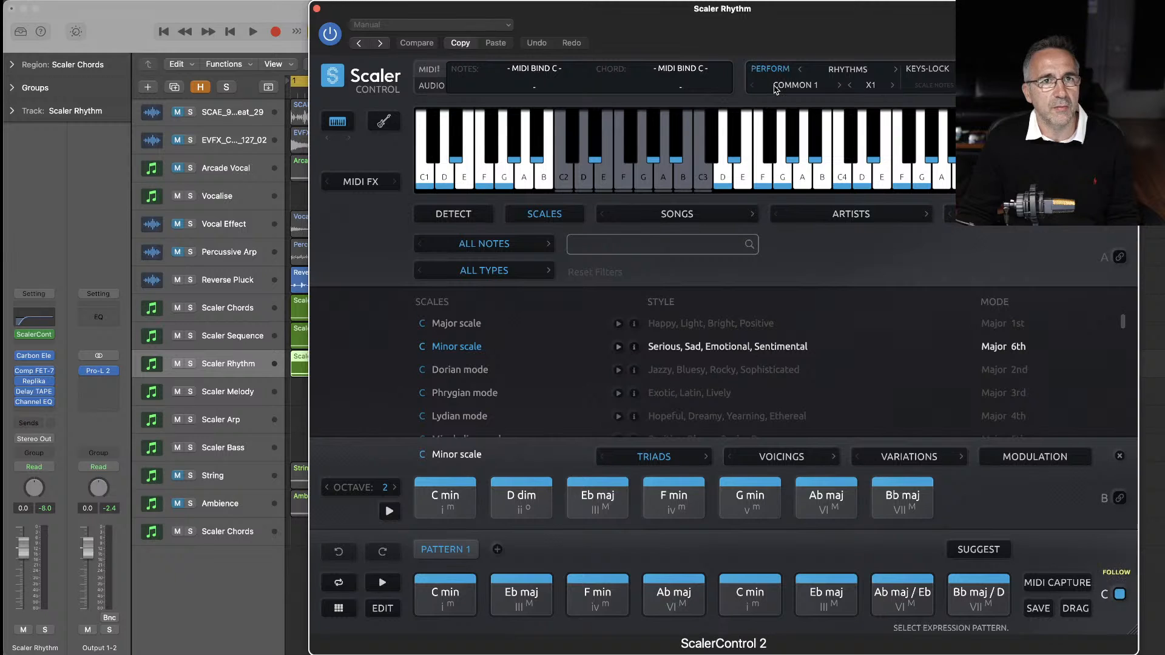
click(795, 85)
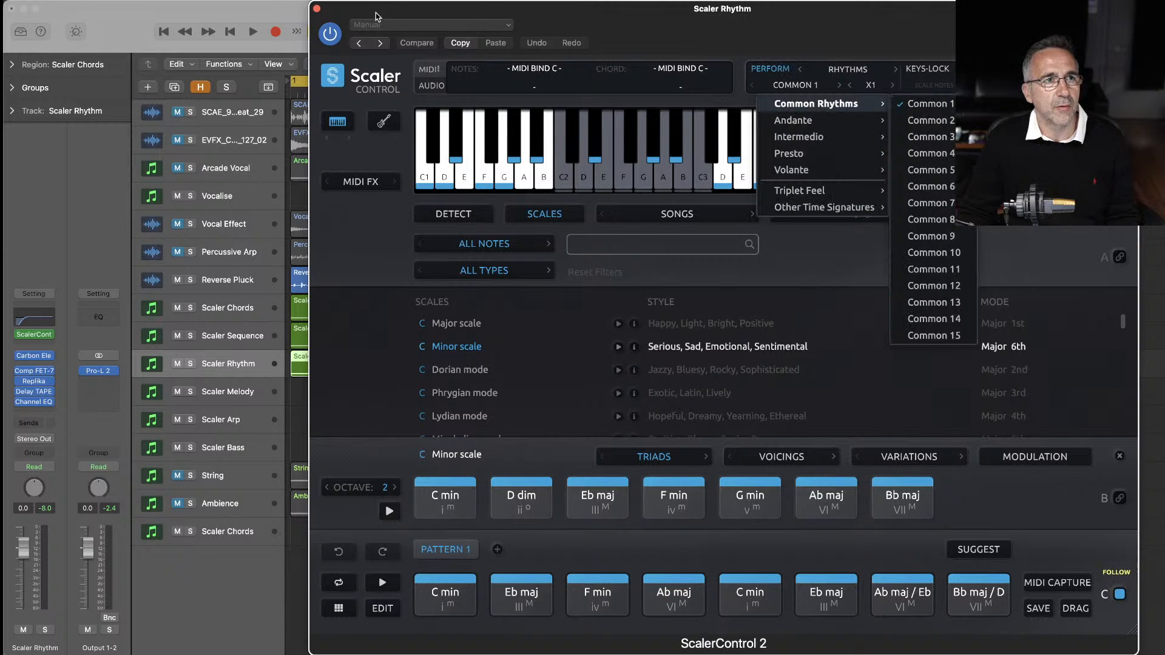
click(926, 107)
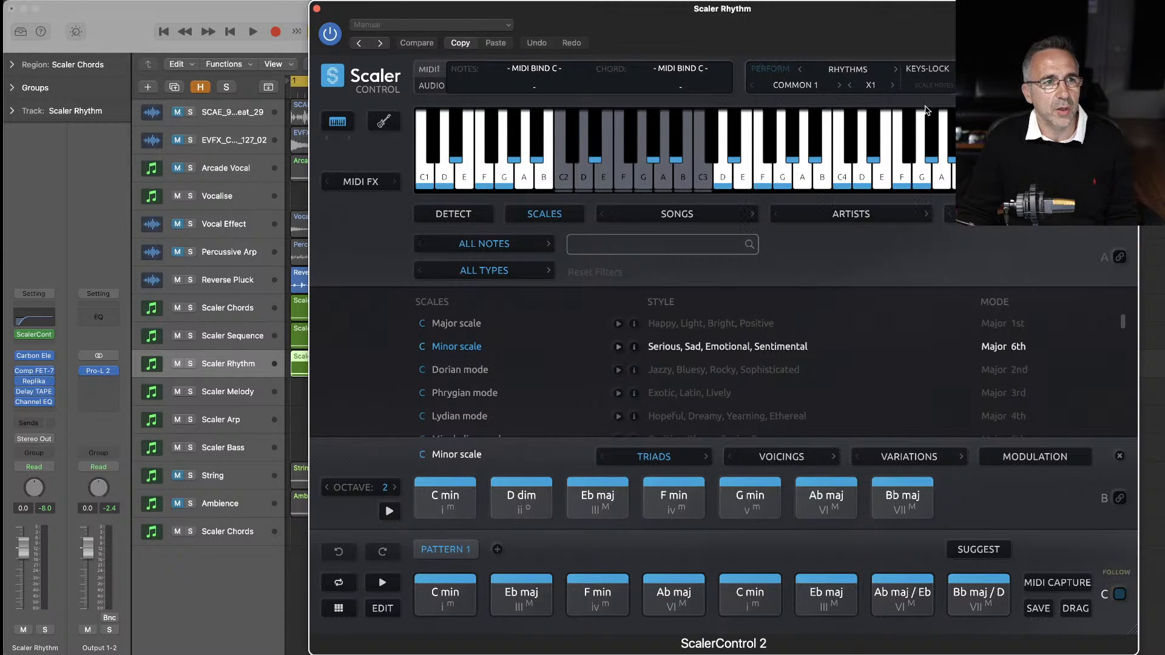
key(space)
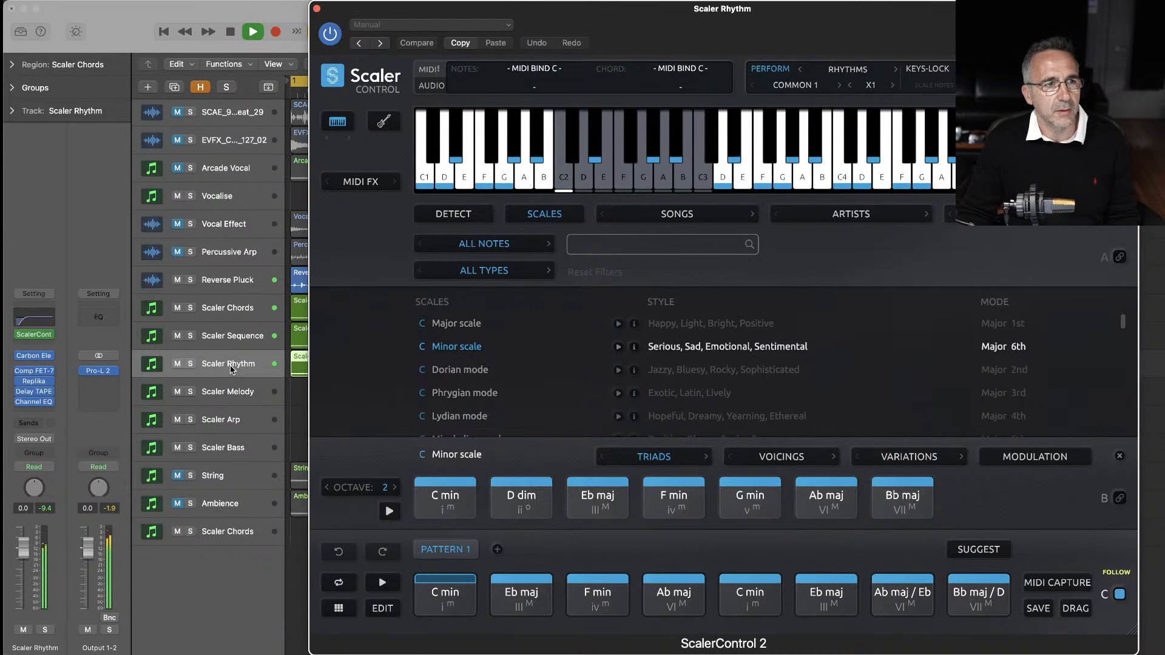
key(space)
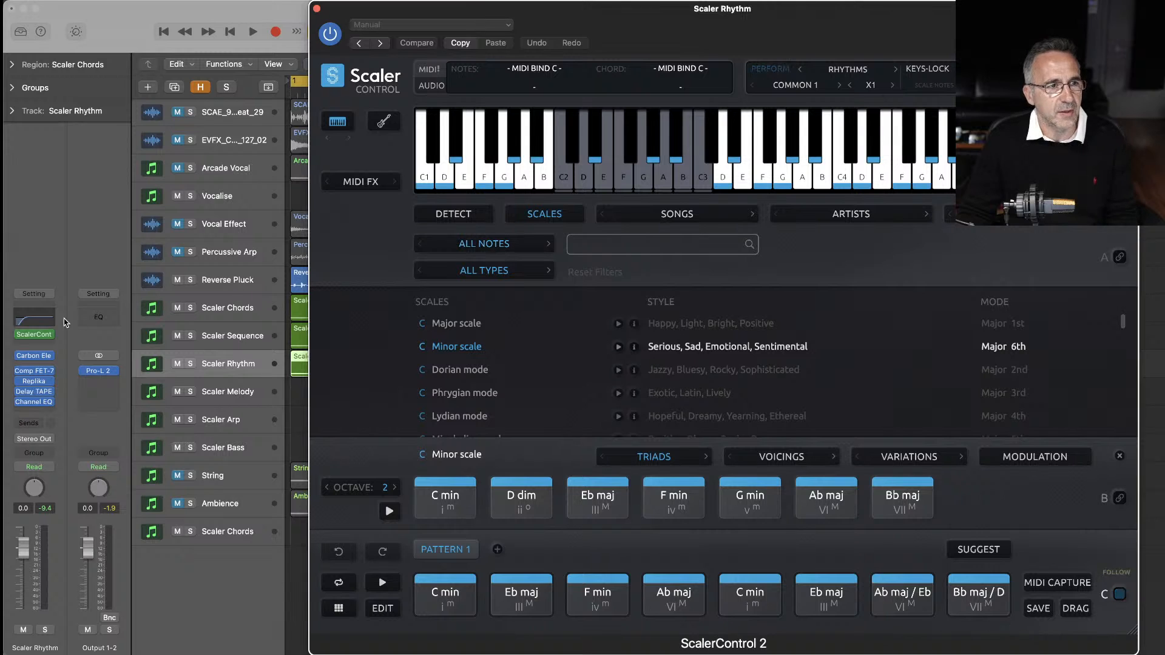
- Reopen Carbon Electra on the Scaler Rhythm track, solo the track and audition its sound alone
click(34, 360)
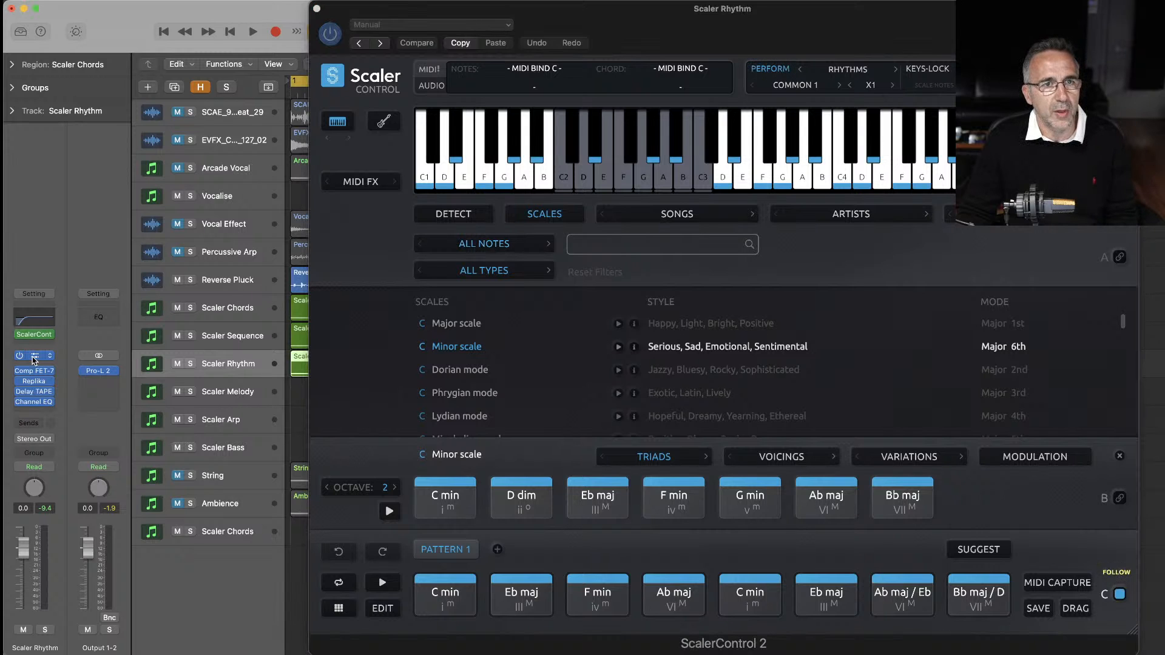
click(34, 359)
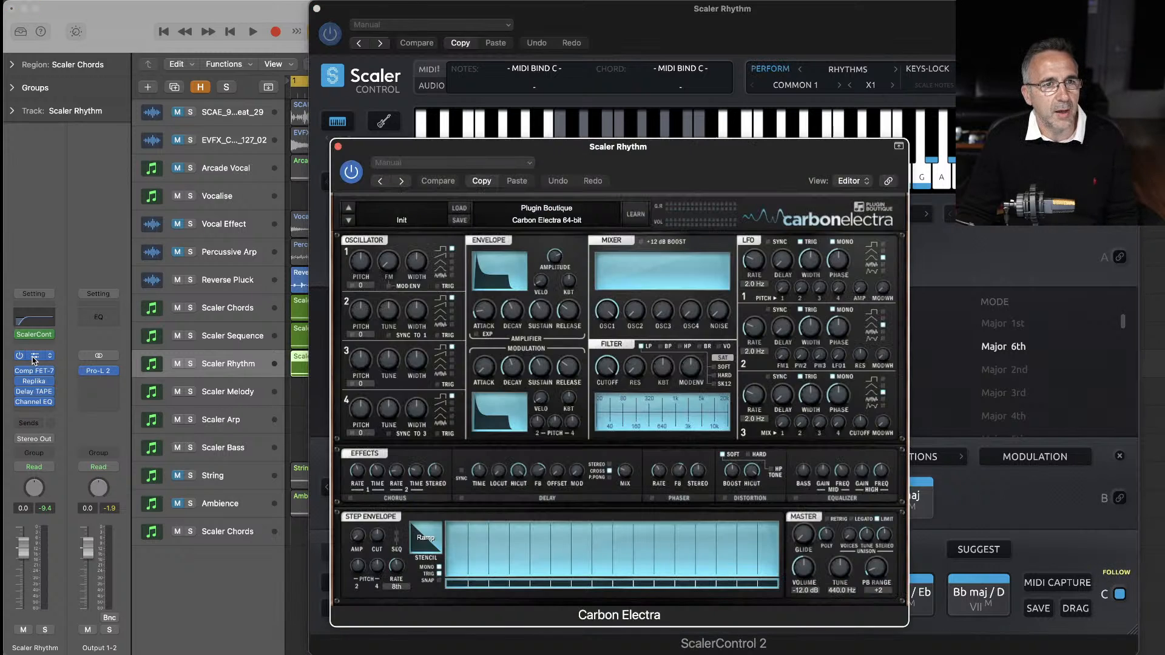
key(s)
key(space)
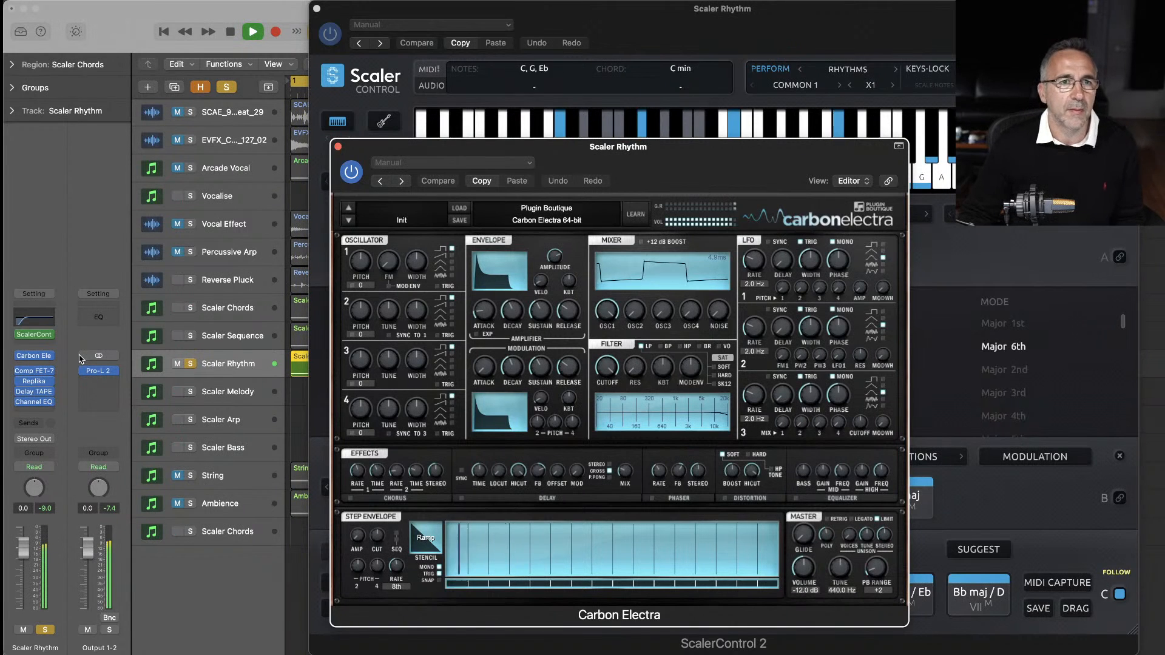
key(space)
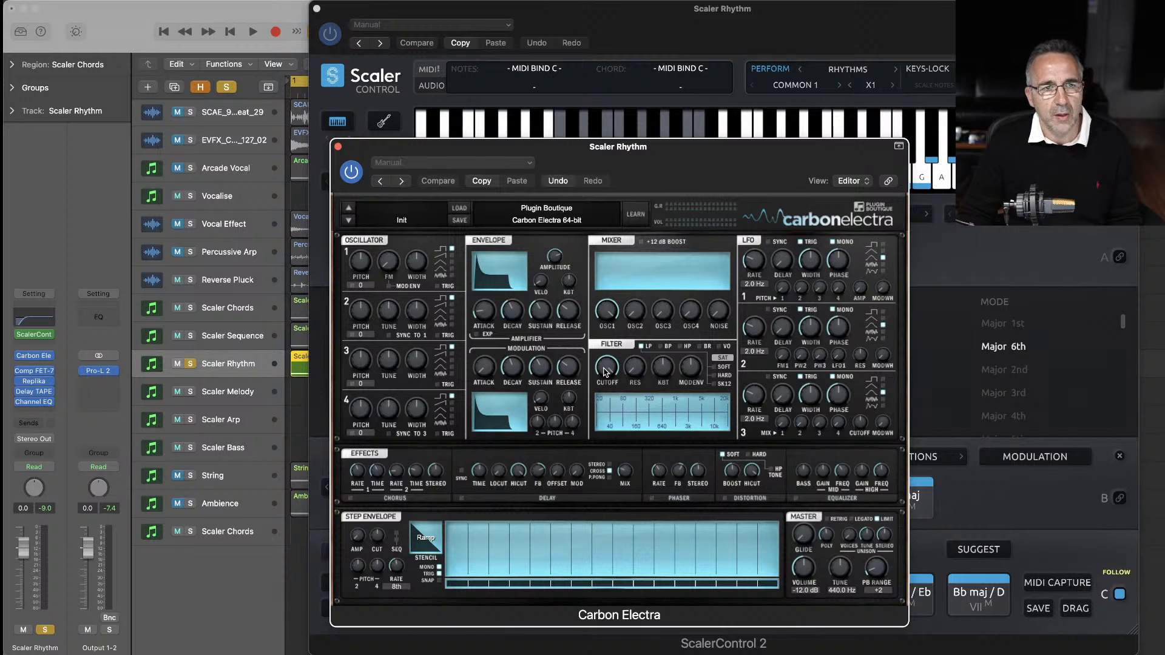
- During playback, lower Carbon Electra's filter cutoff to about 61 Hz and raise the filter envelope amount to about 62%
drag(605, 372, 607, 398)
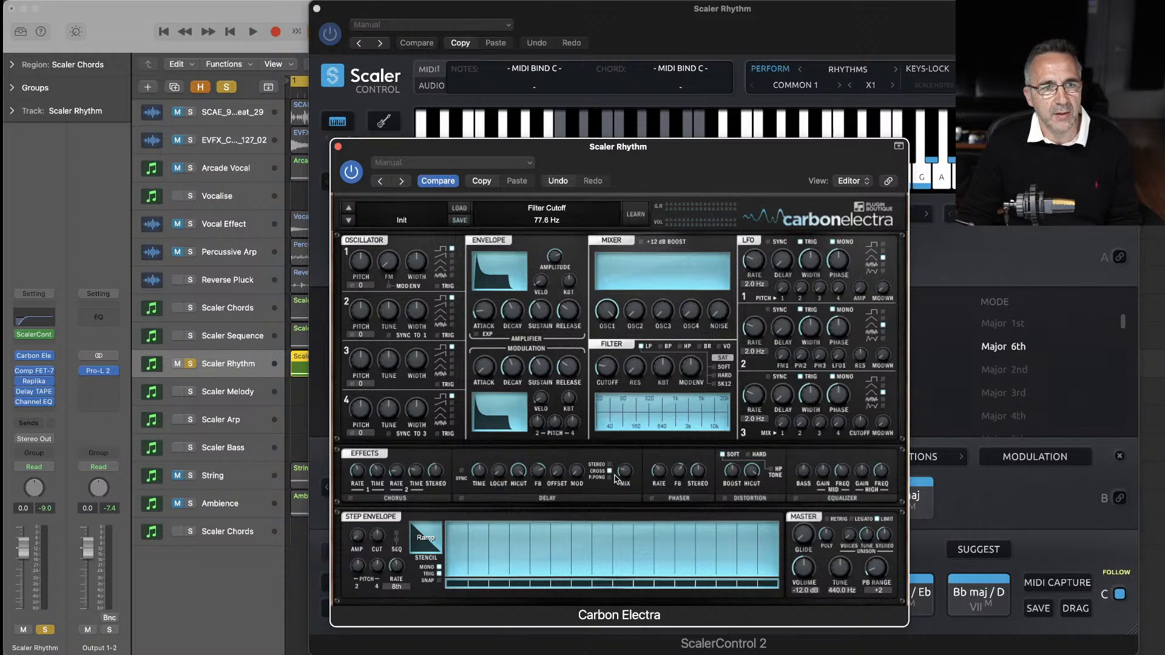
key(space)
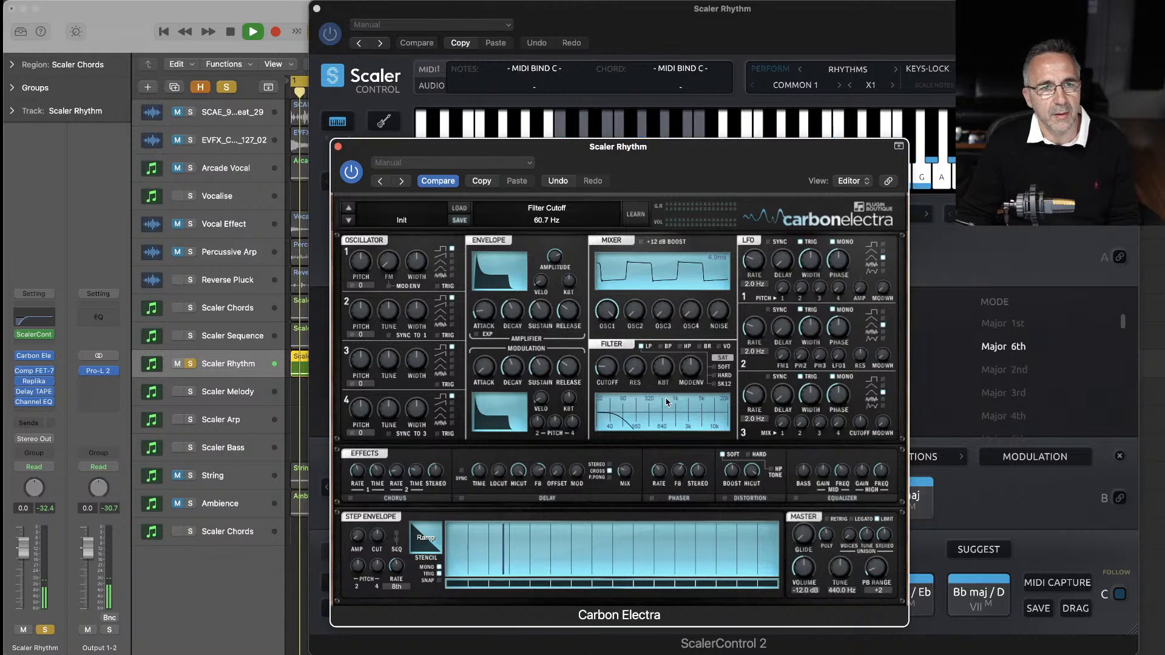
click(692, 368)
drag(692, 368, 691, 332)
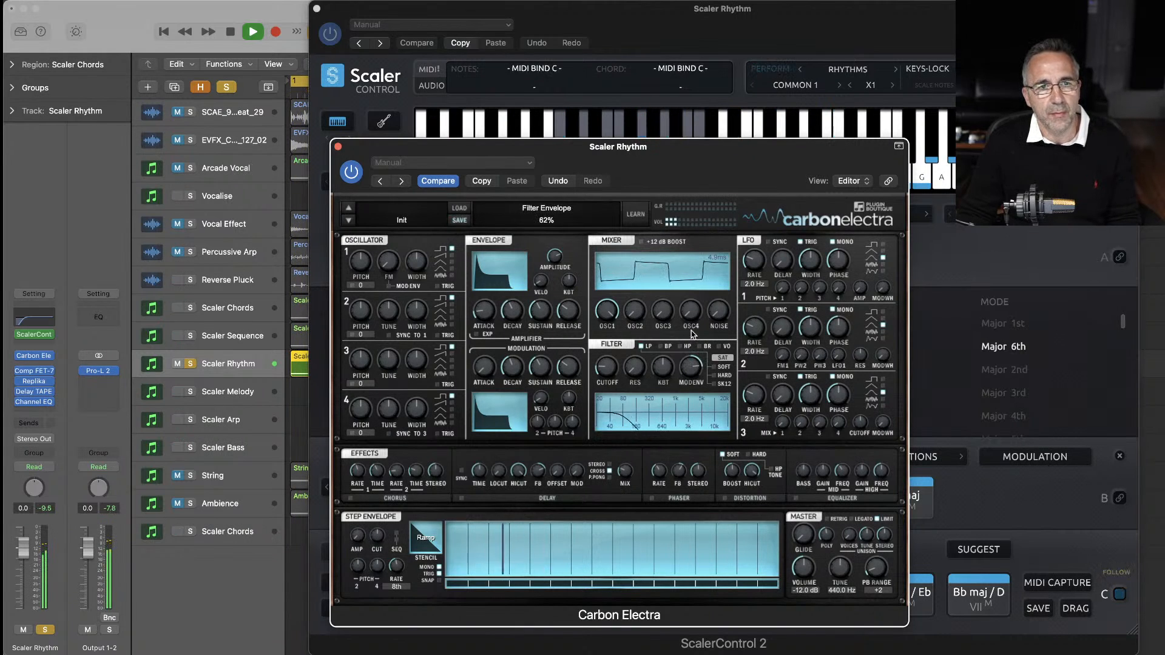
click(607, 368)
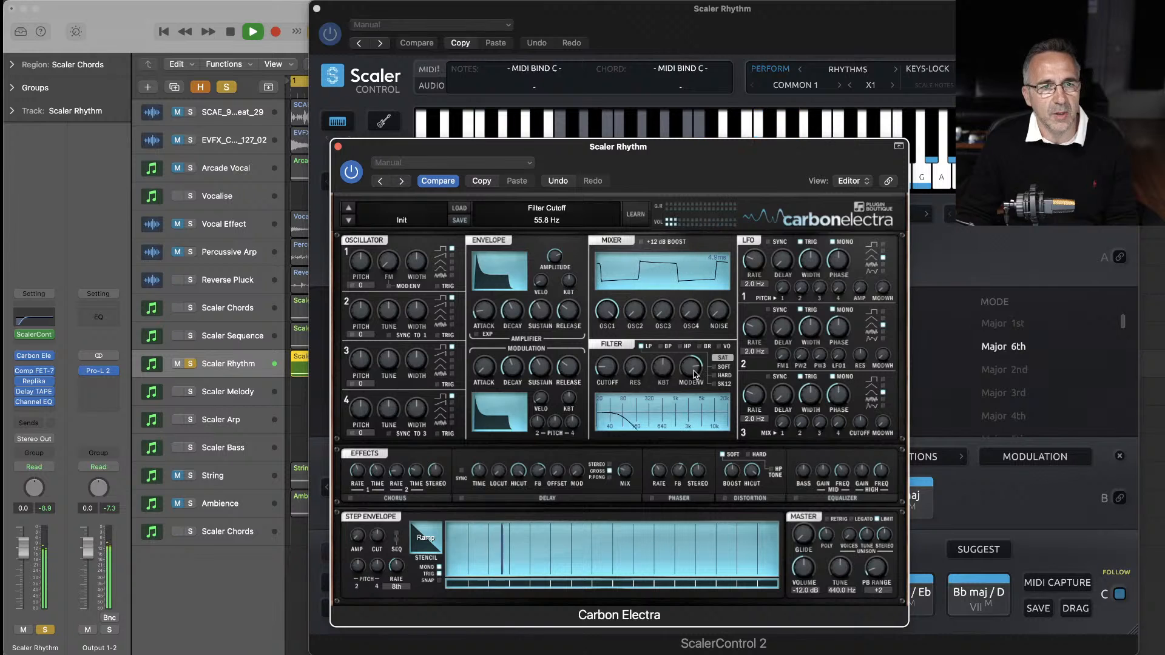
drag(693, 374, 619, 380)
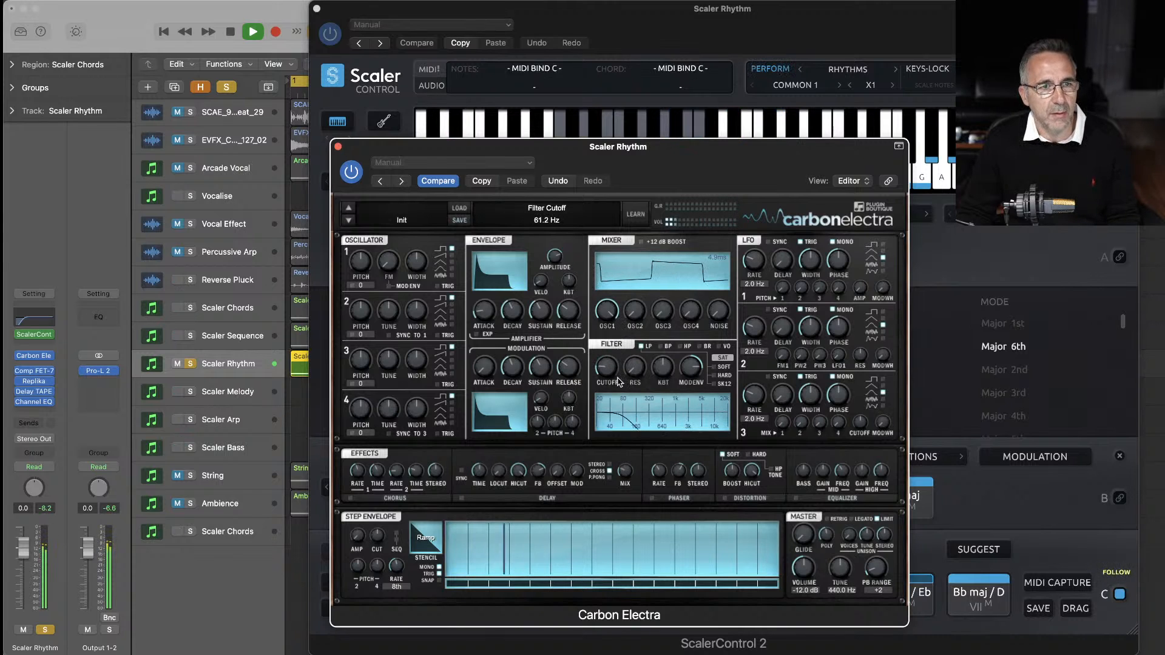
- Unsolo the Scaler Rhythm track, lower Carbon Electra's filter cutoff to about 53 Hz in the mix, and close both plug-in windows
click(190, 364)
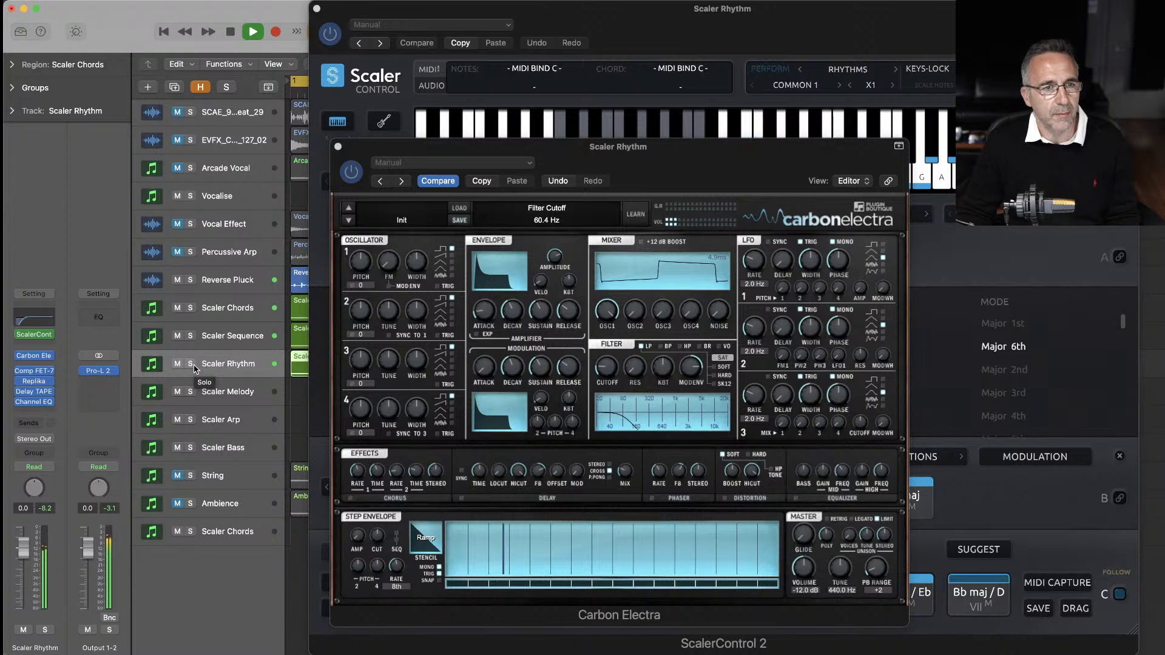
click(609, 370)
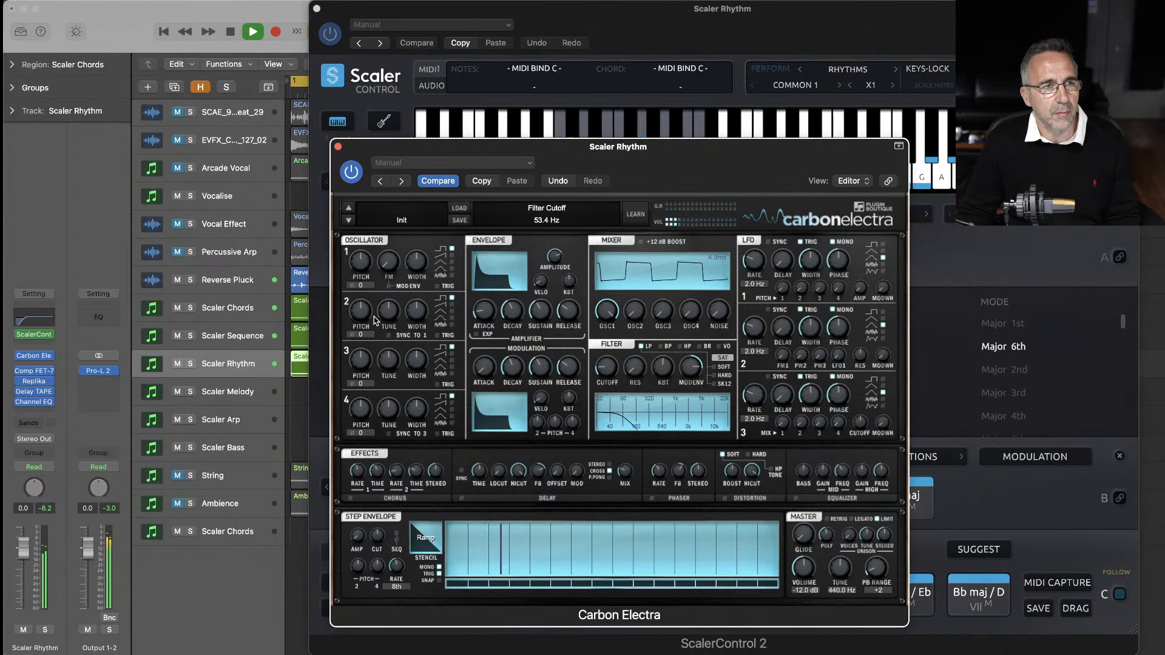
key(space)
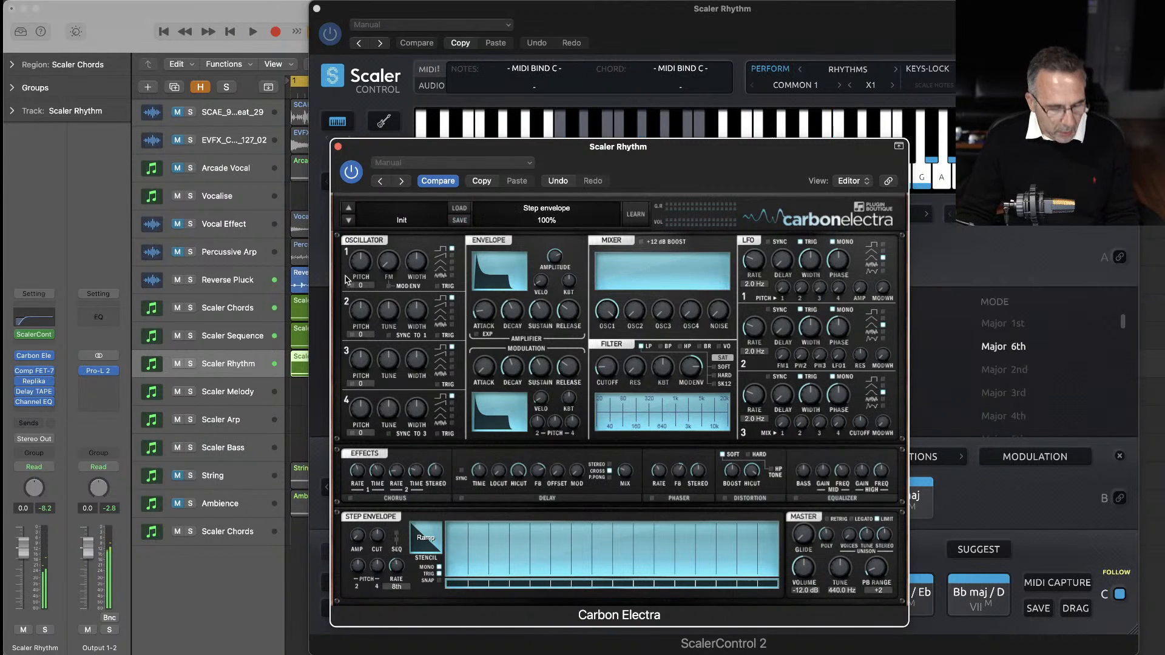
click(338, 147)
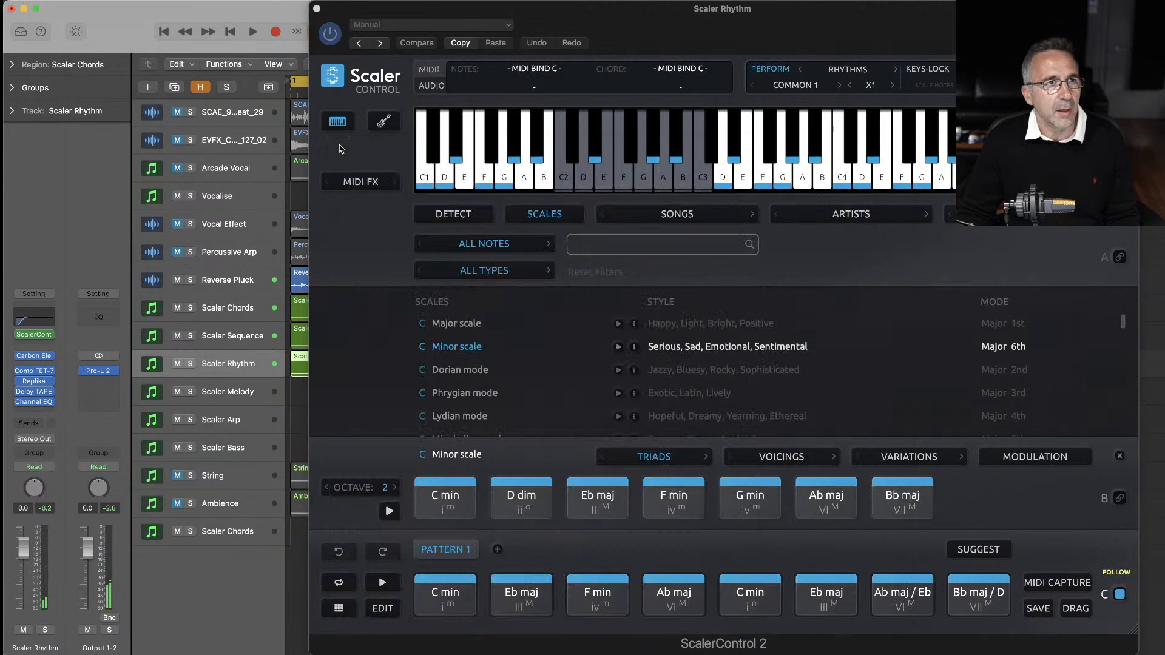
click(317, 9)
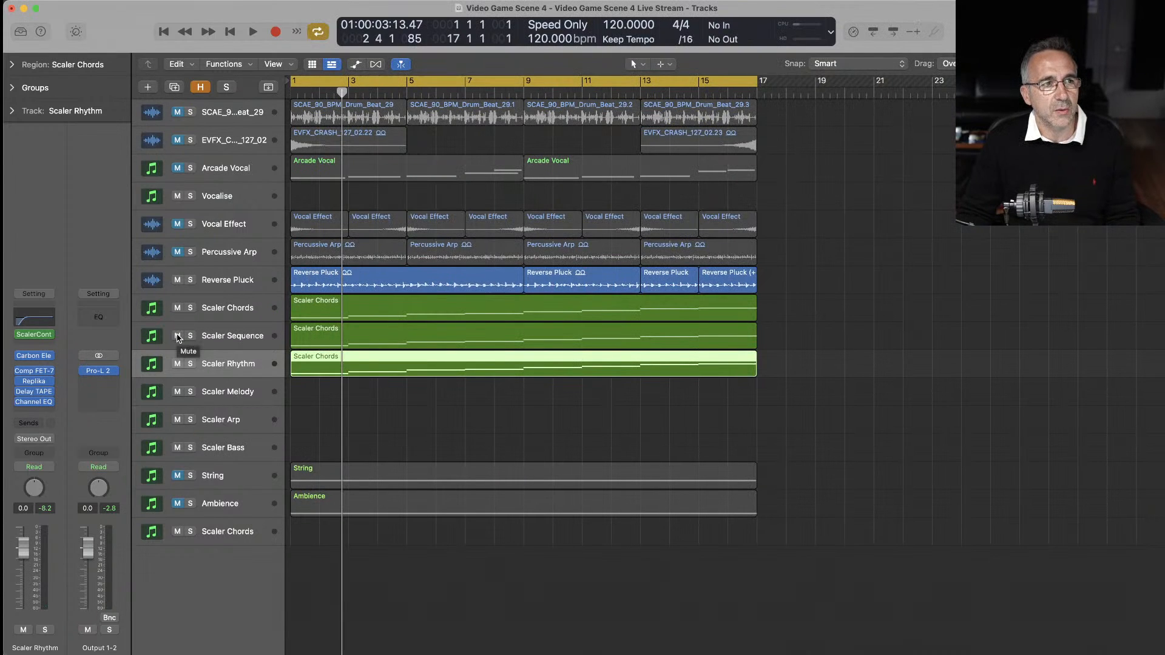
- Mute the Scaler Sequence track and audition the remaining parts with the Scaler Rhythm track
click(178, 336)
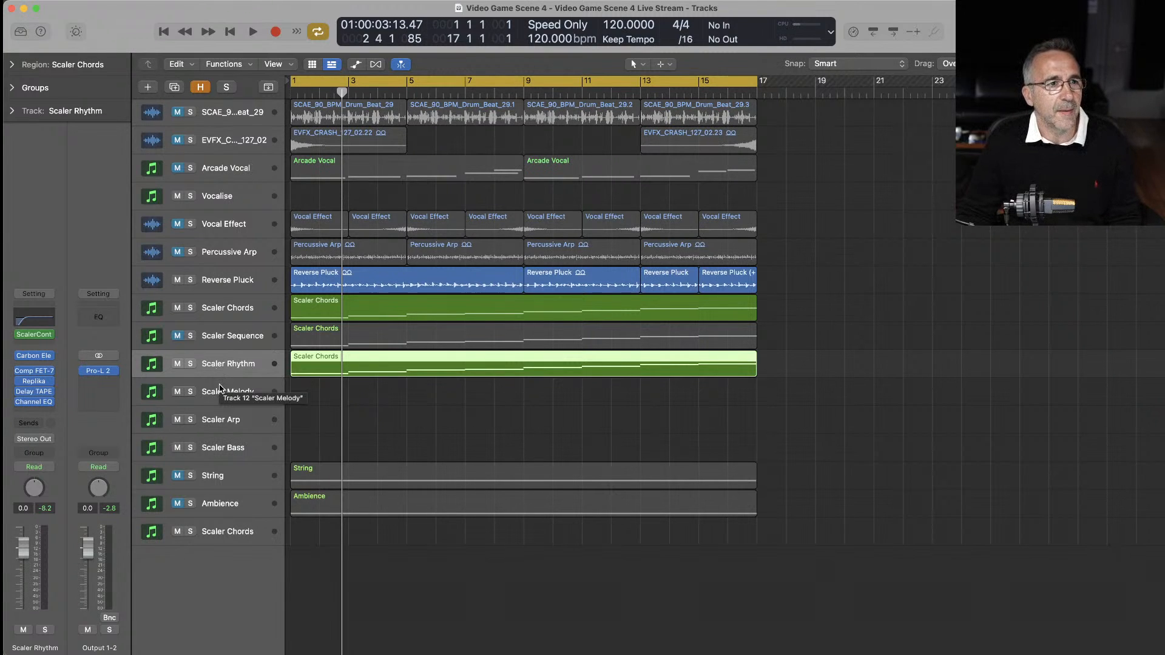
key(space)
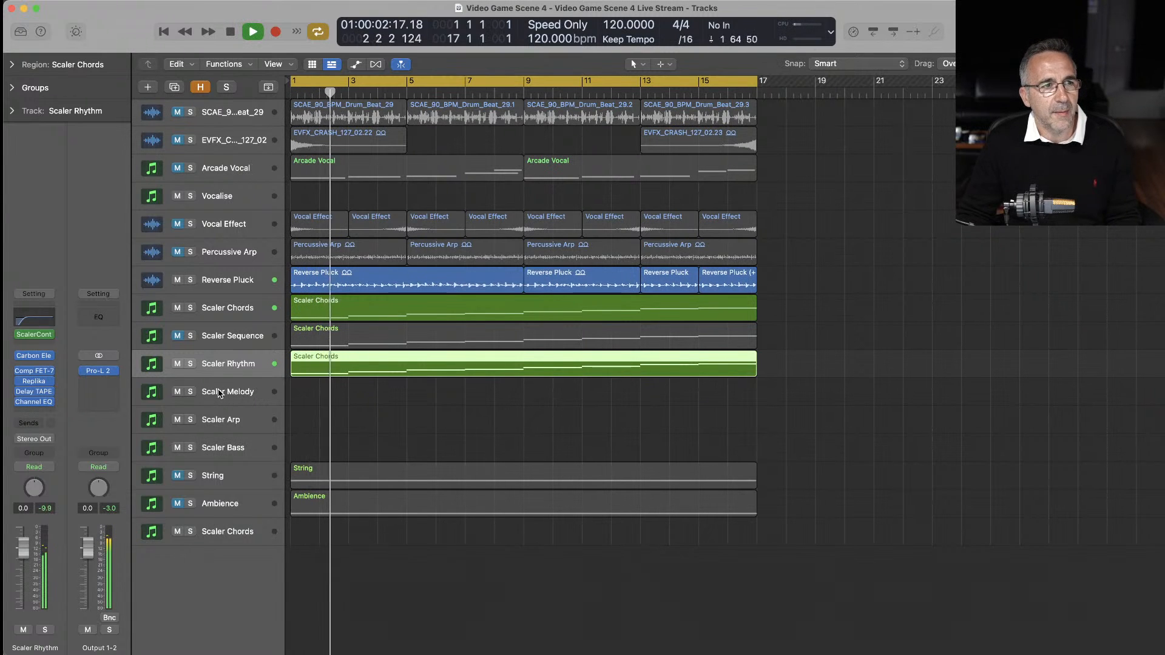
key(space)
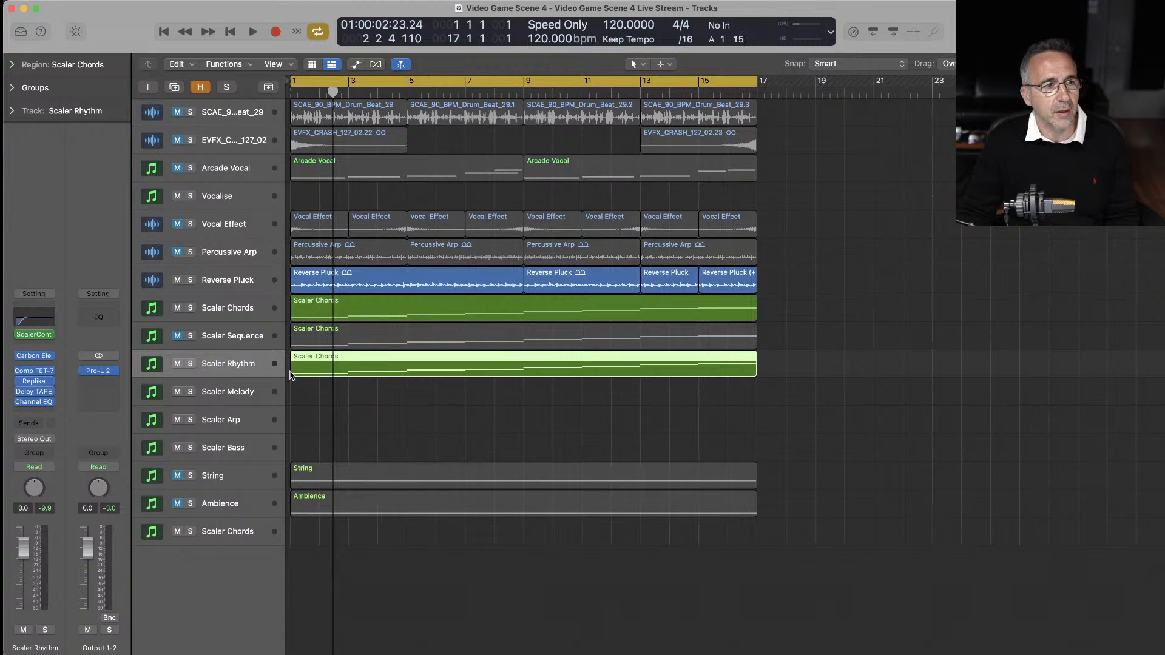
- Copy the Scaler Chords region onto the Scaler Melody track and insert ScalerControl 2 as that track's MIDI effect
drag(319, 370, 317, 391)
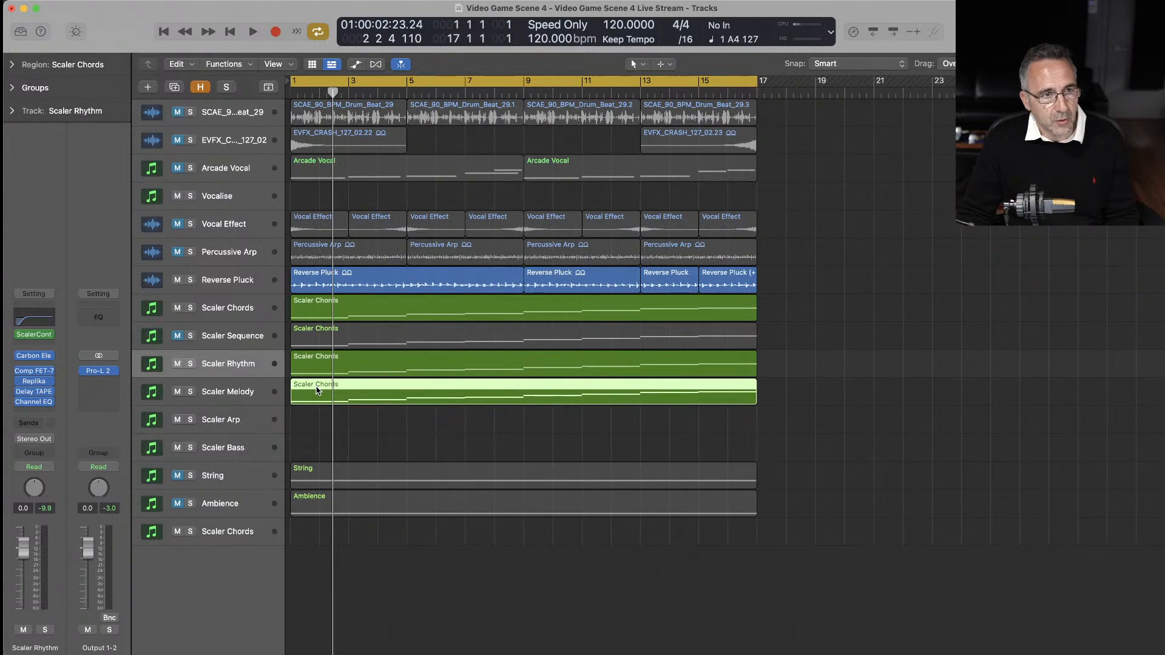
click(241, 393)
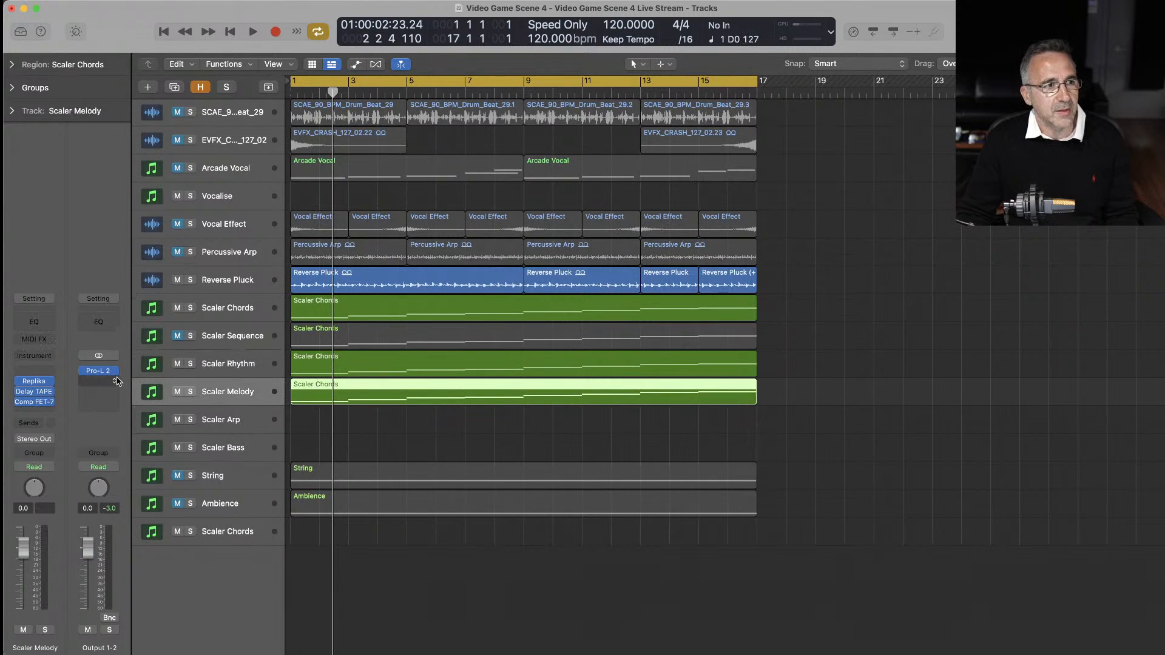
click(48, 341)
mouse_move(60, 488)
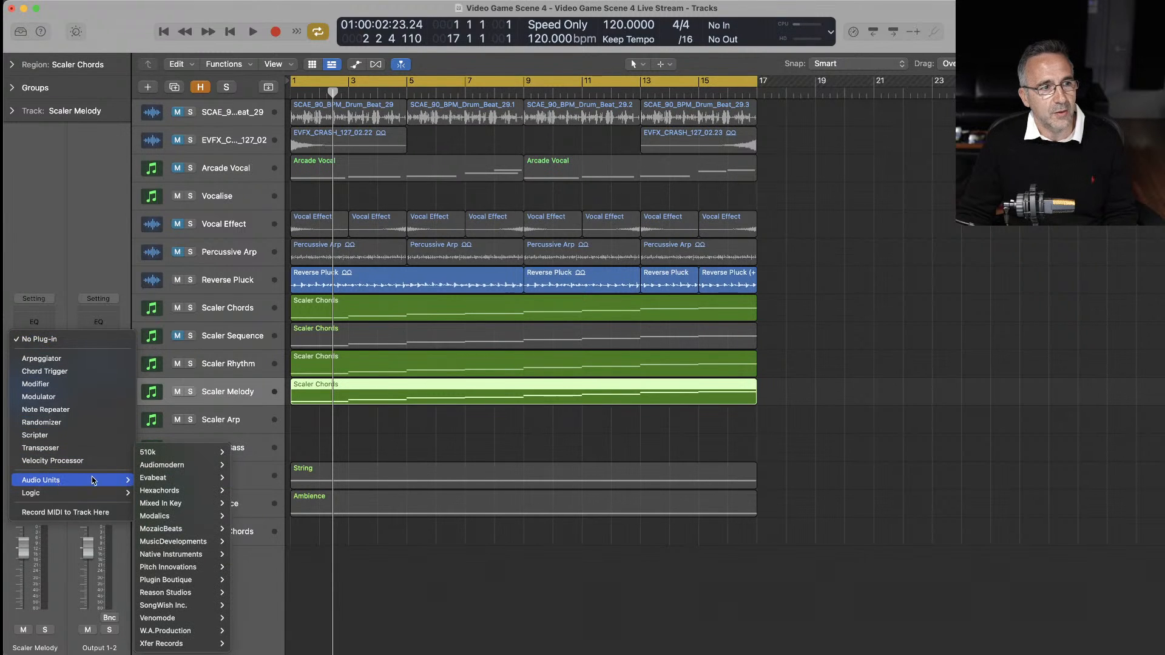
mouse_move(182, 579)
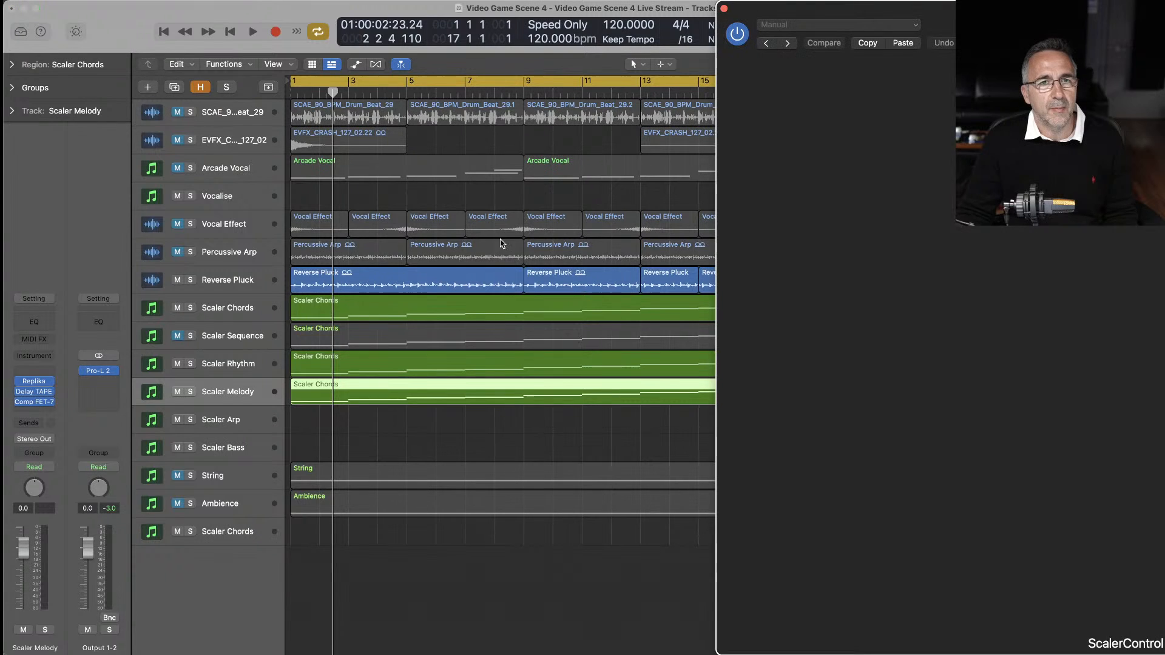
drag(985, 17, 556, 21)
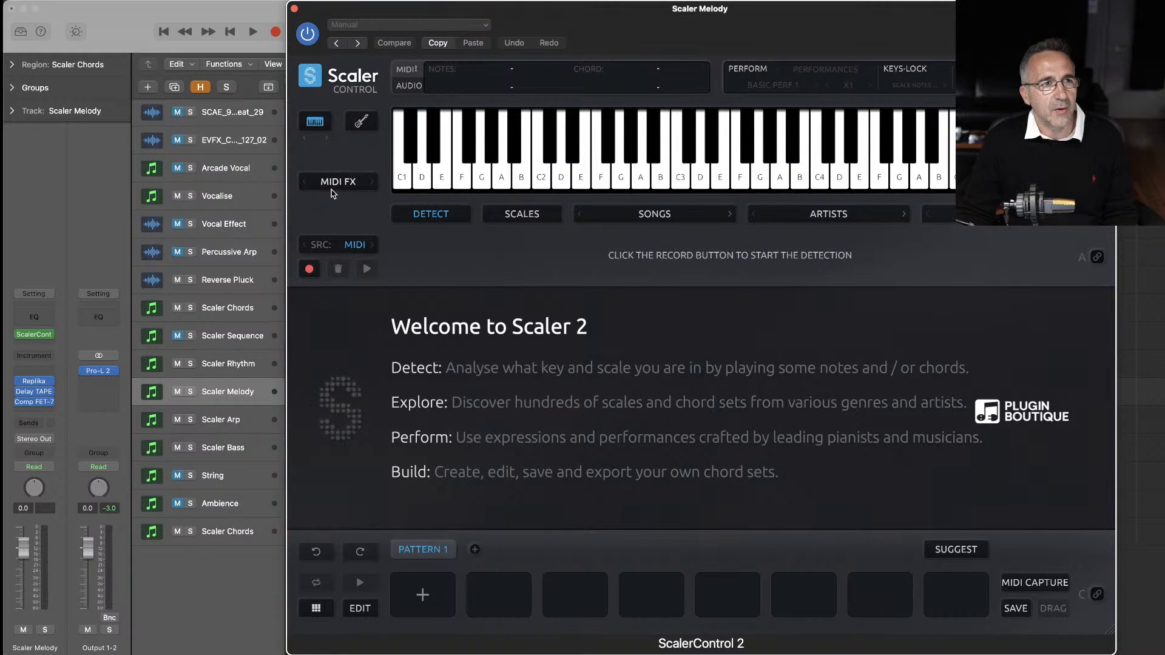
- Load the JUNO-106 in stereo as the Scaler Melody track's instrument and close its window
click(49, 361)
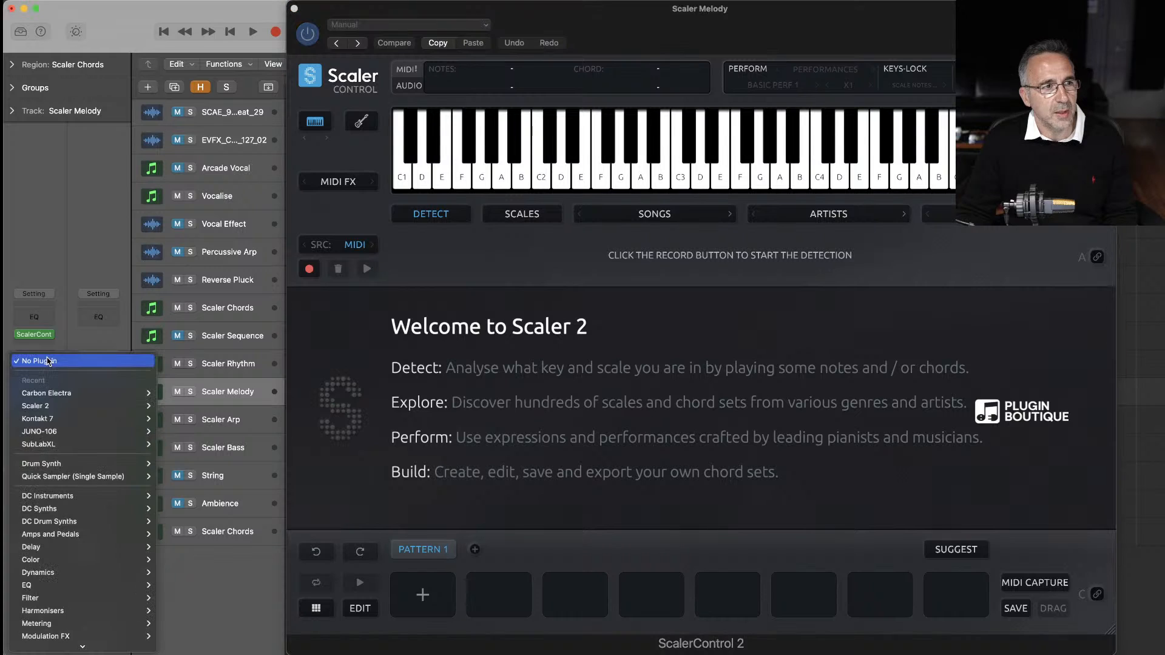
mouse_move(82, 431)
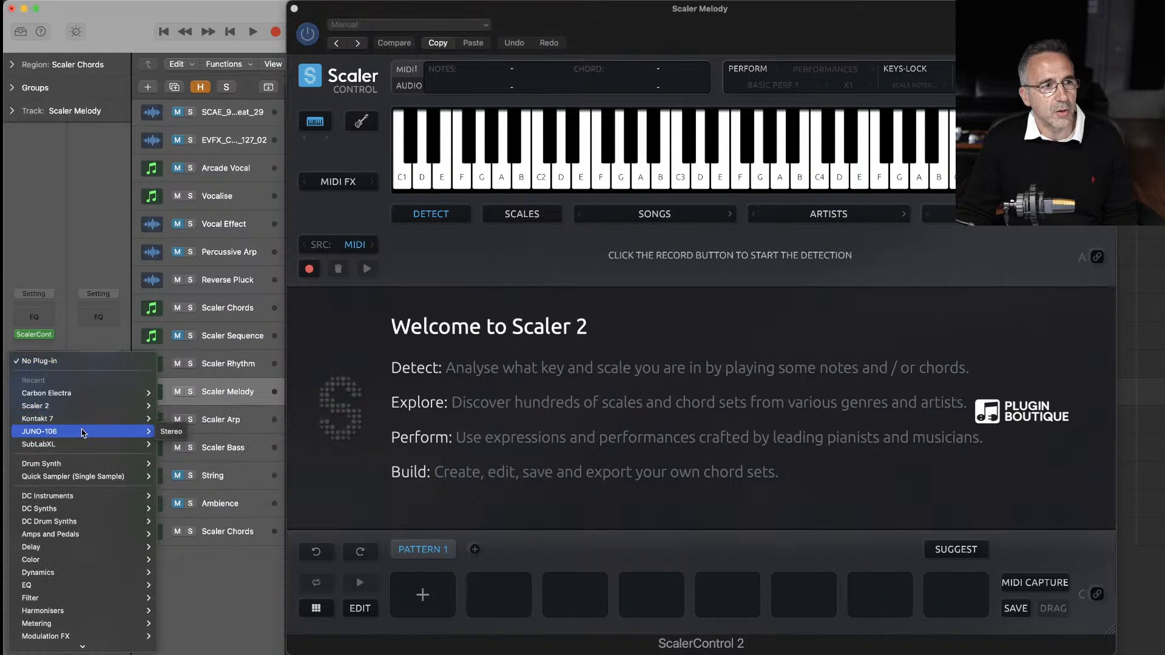
click(170, 431)
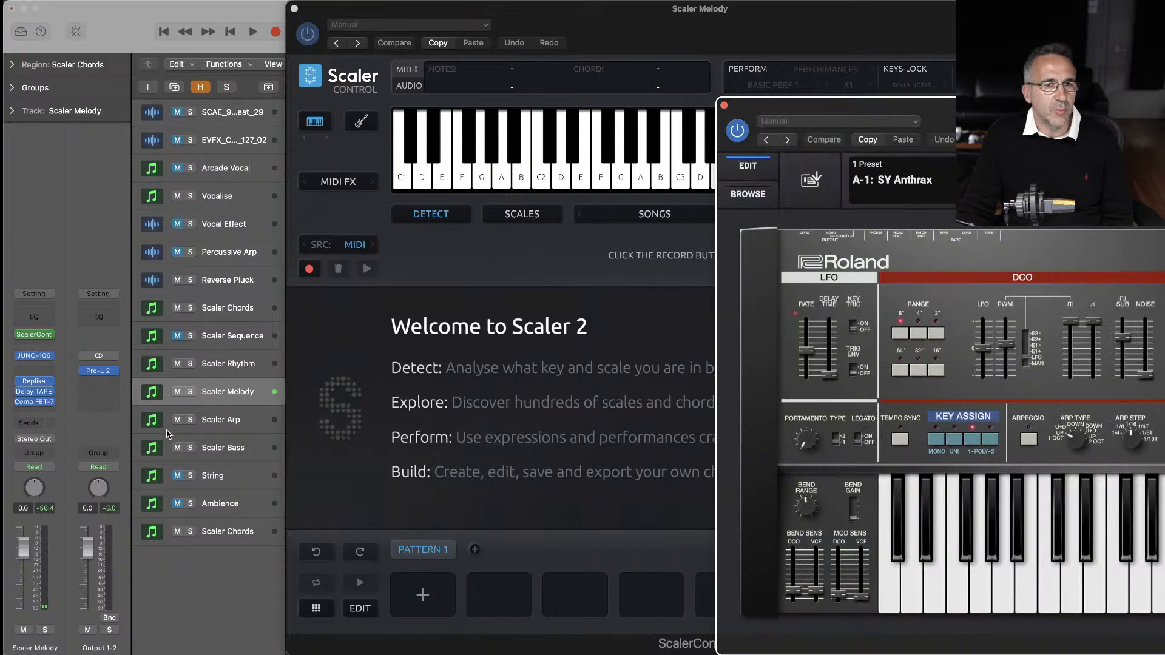
drag(1115, 113, 423, 44)
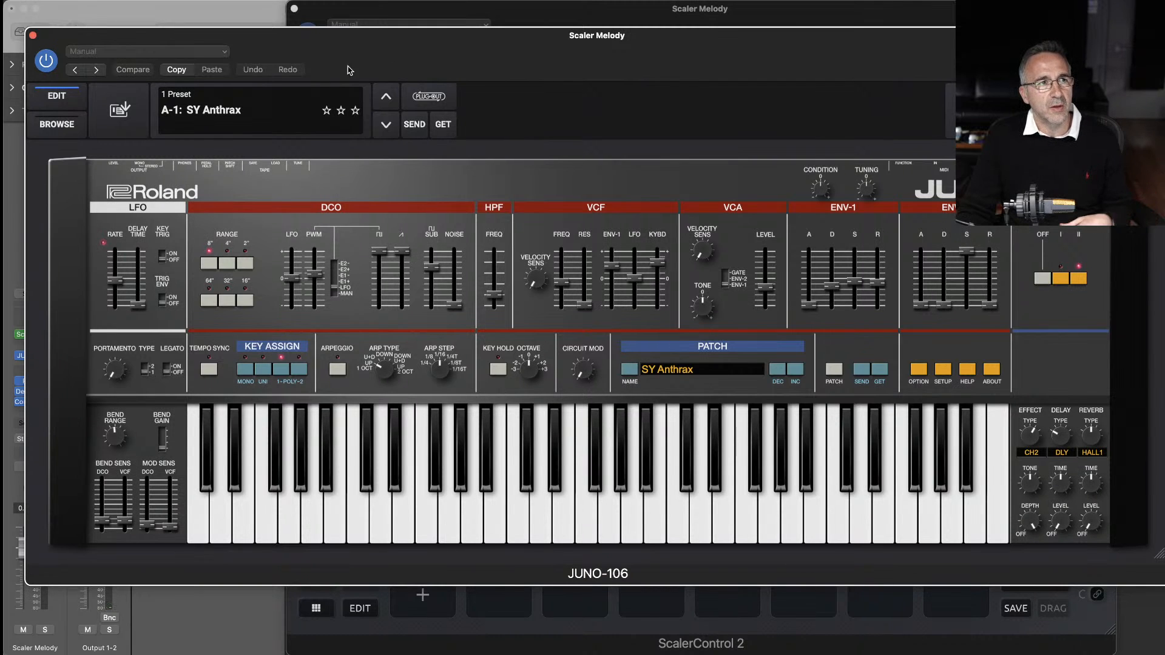
click(33, 36)
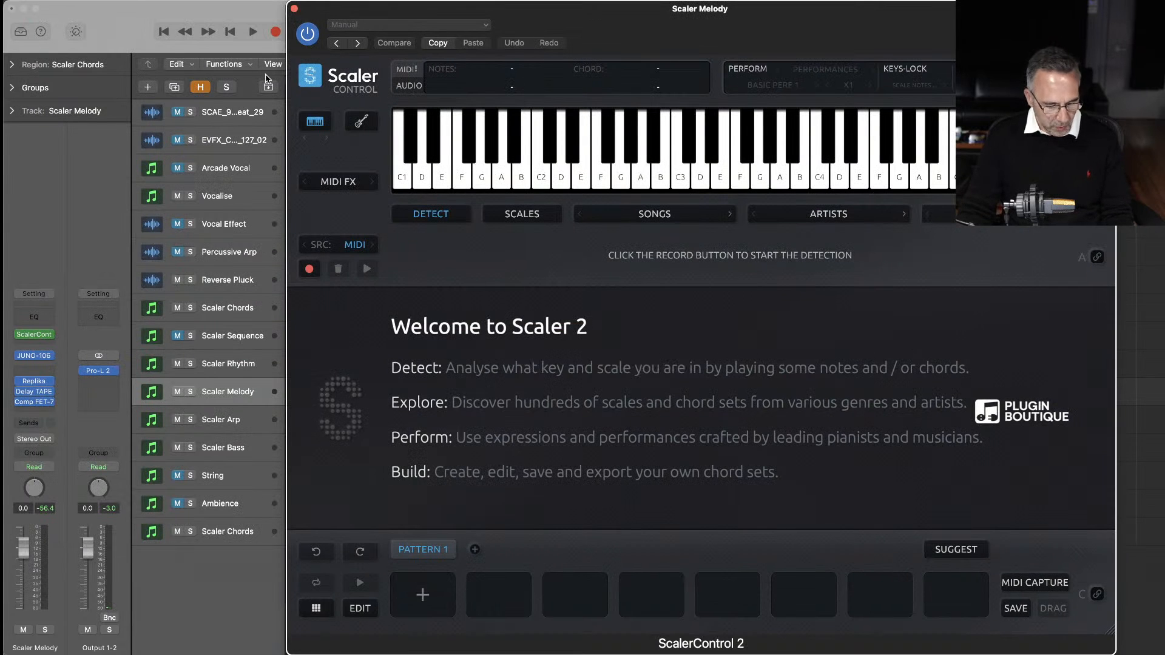
click(265, 77)
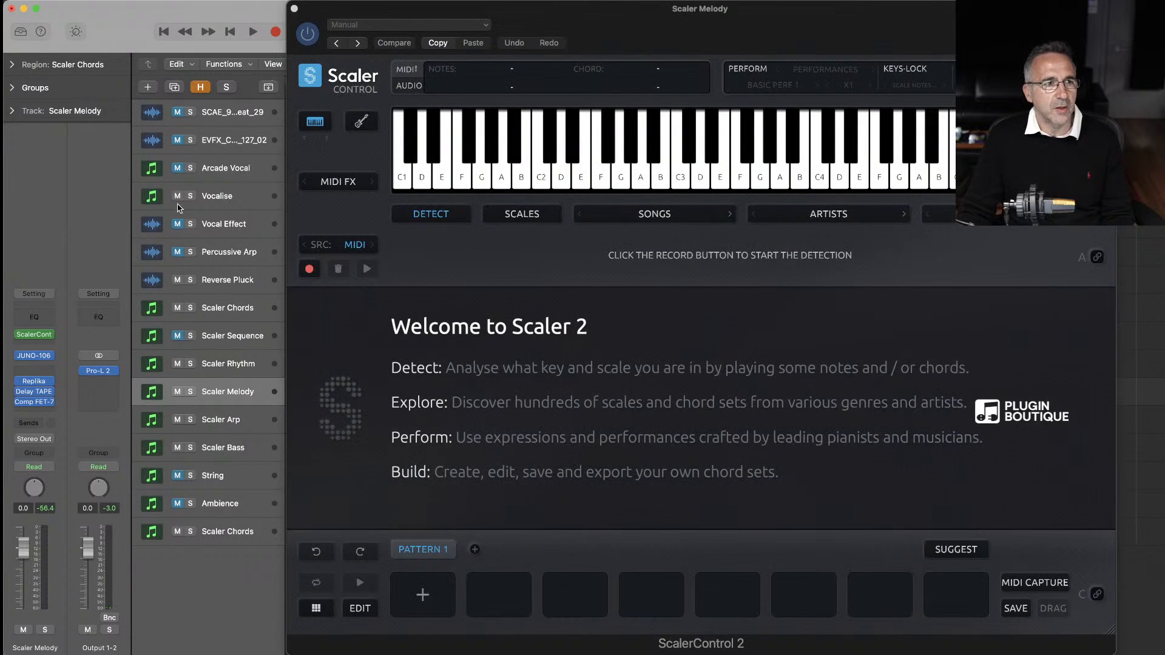
- Play the arrangement to audition the Scaler Melody track through the JUNO-106 with its SY Anthrax preset
mouse_move(38, 357)
key(space)
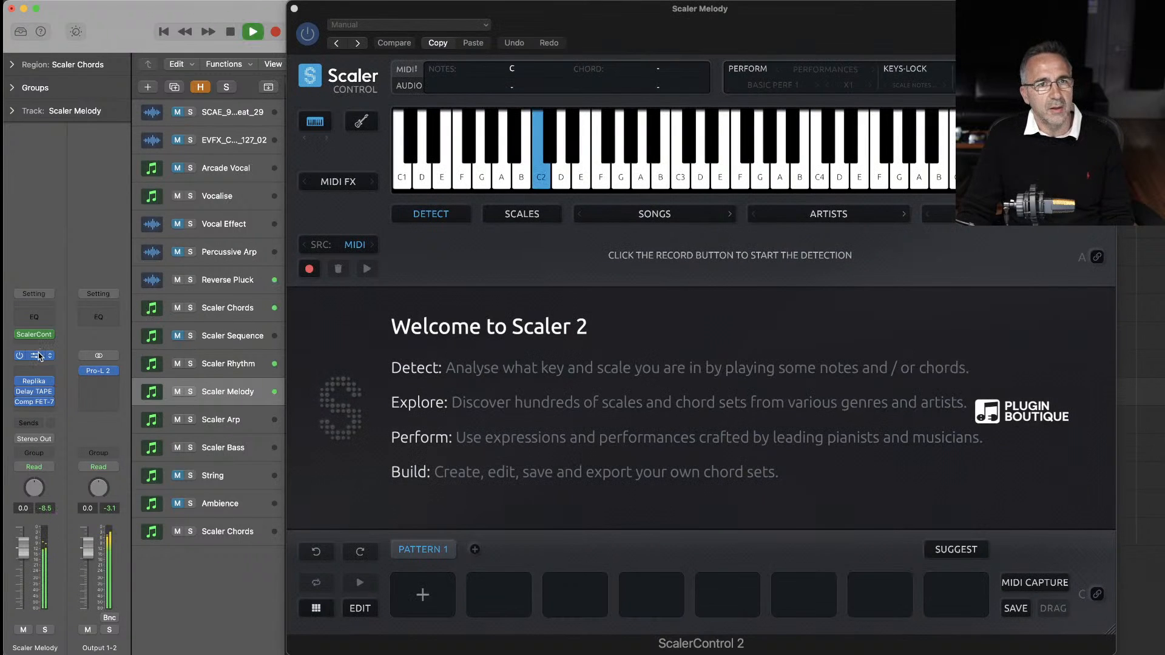
click(38, 356)
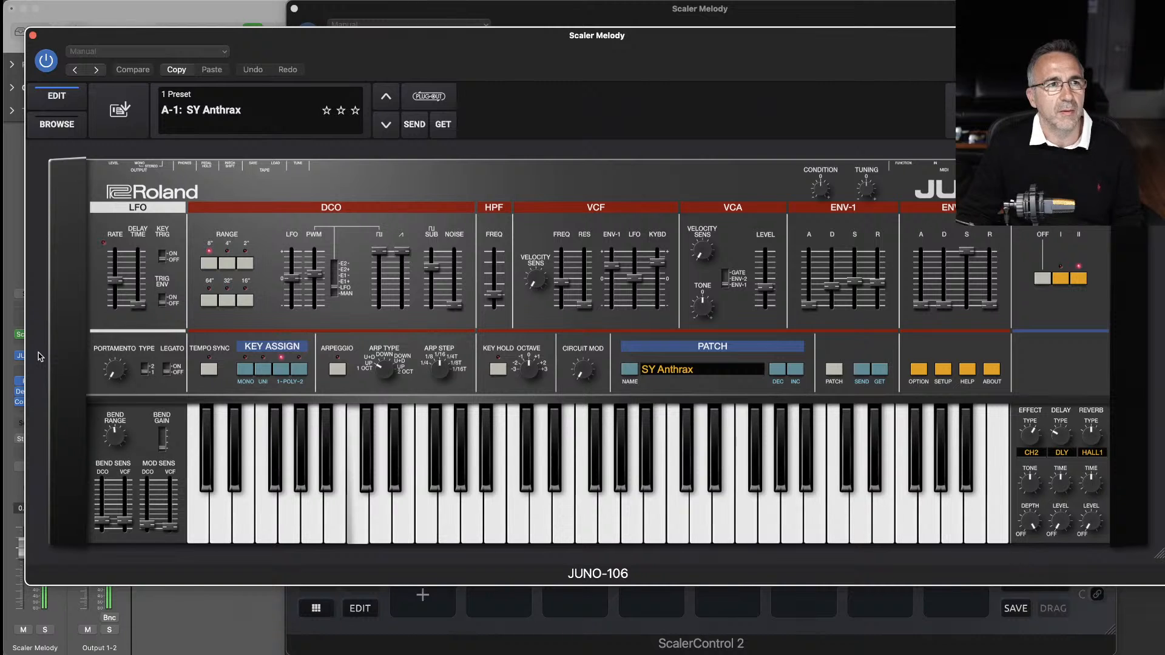
click(33, 36)
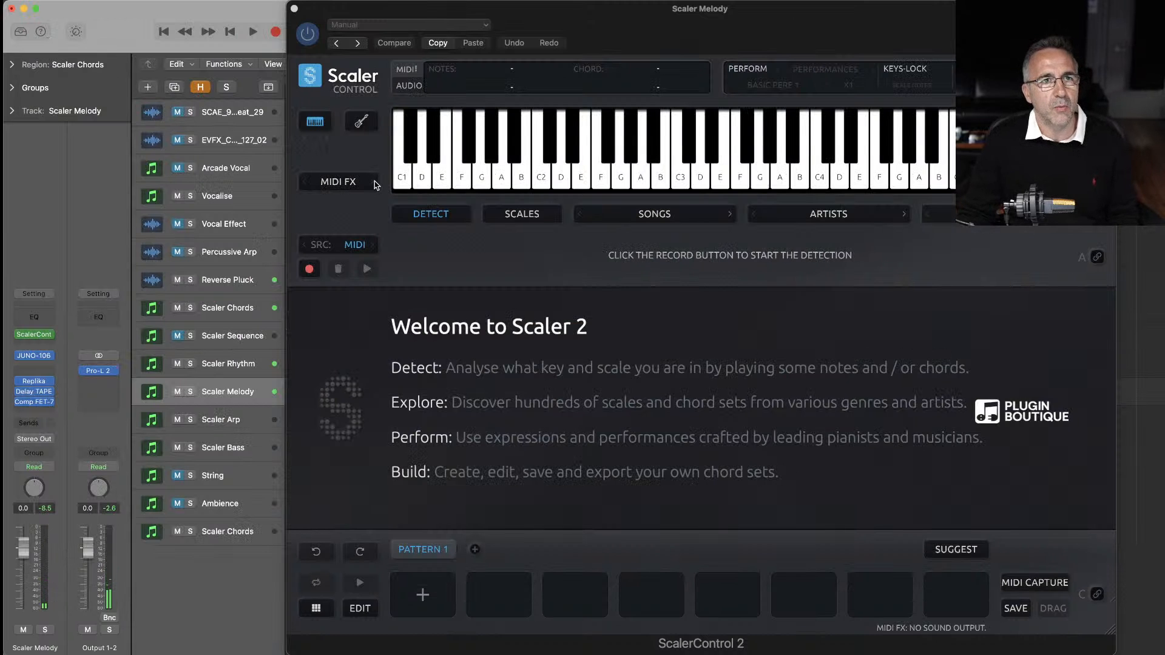
- Refresh the connected instances in ScalerControl 2's Sync settings and make this instance follow the live sync
click(310, 75)
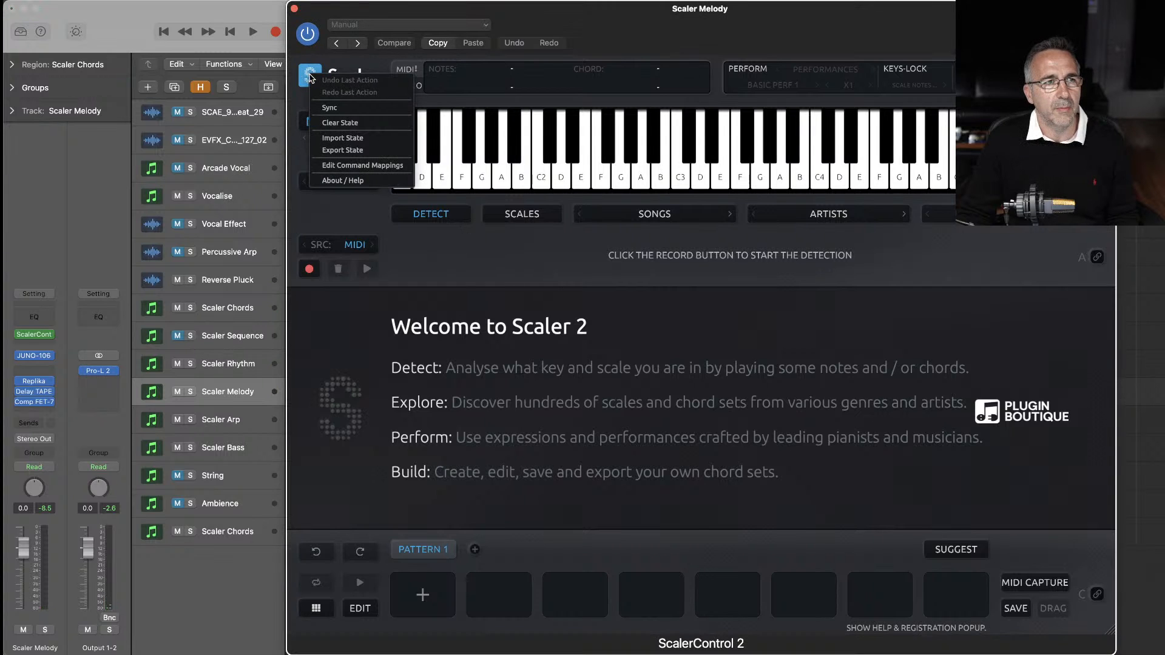
click(329, 108)
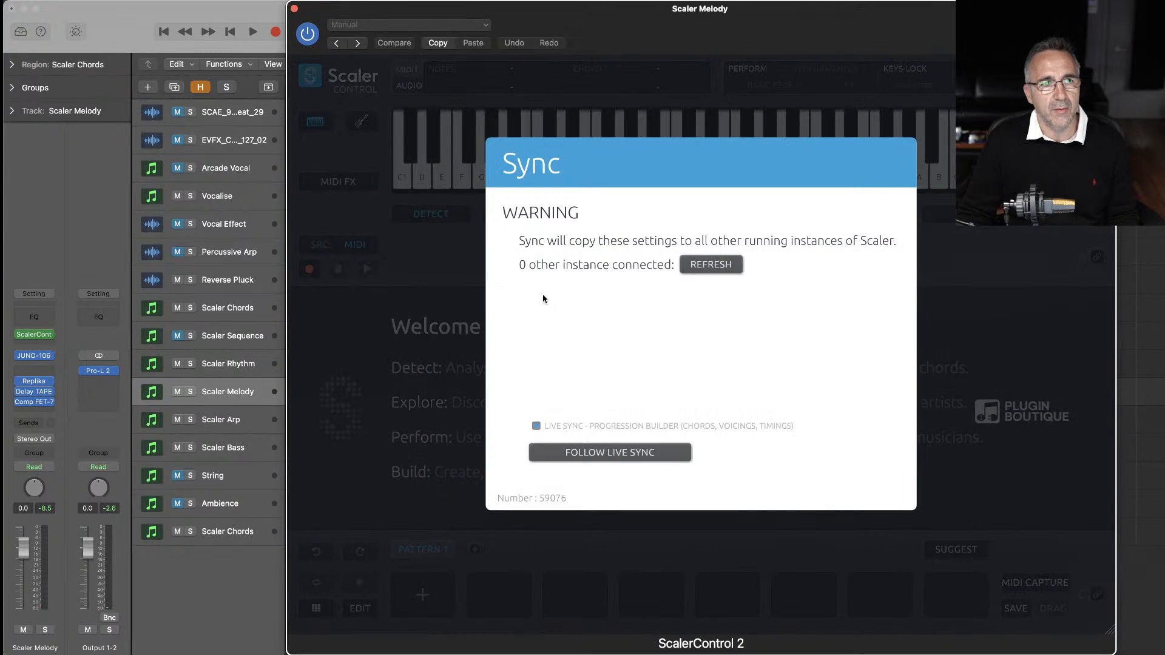
click(610, 454)
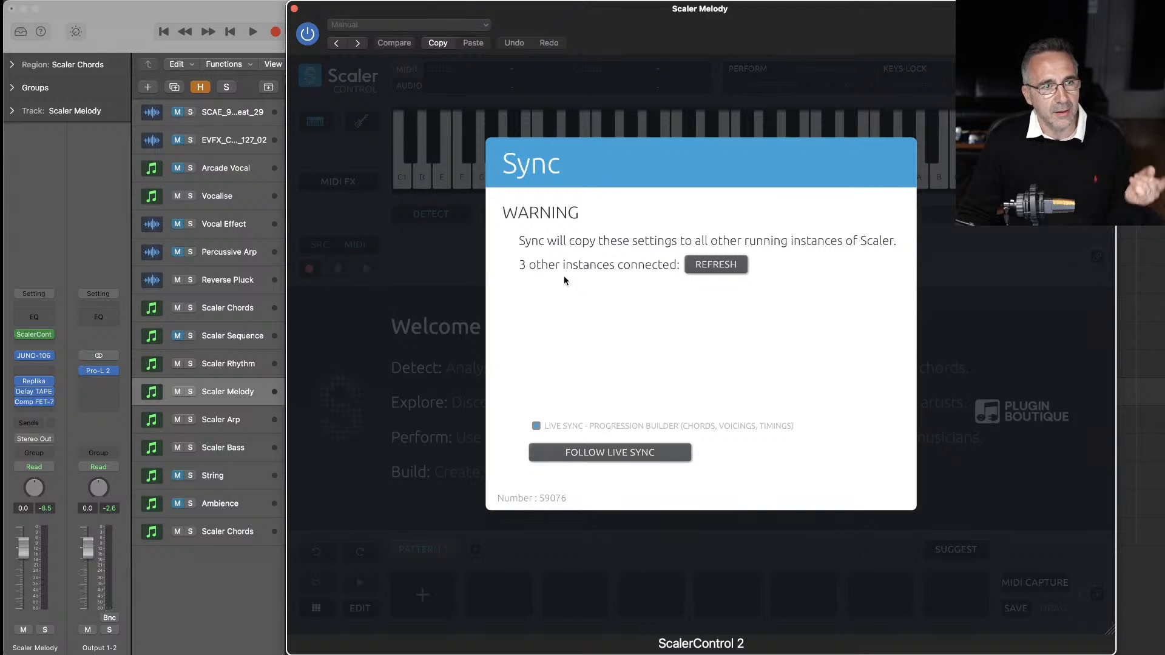
click(579, 457)
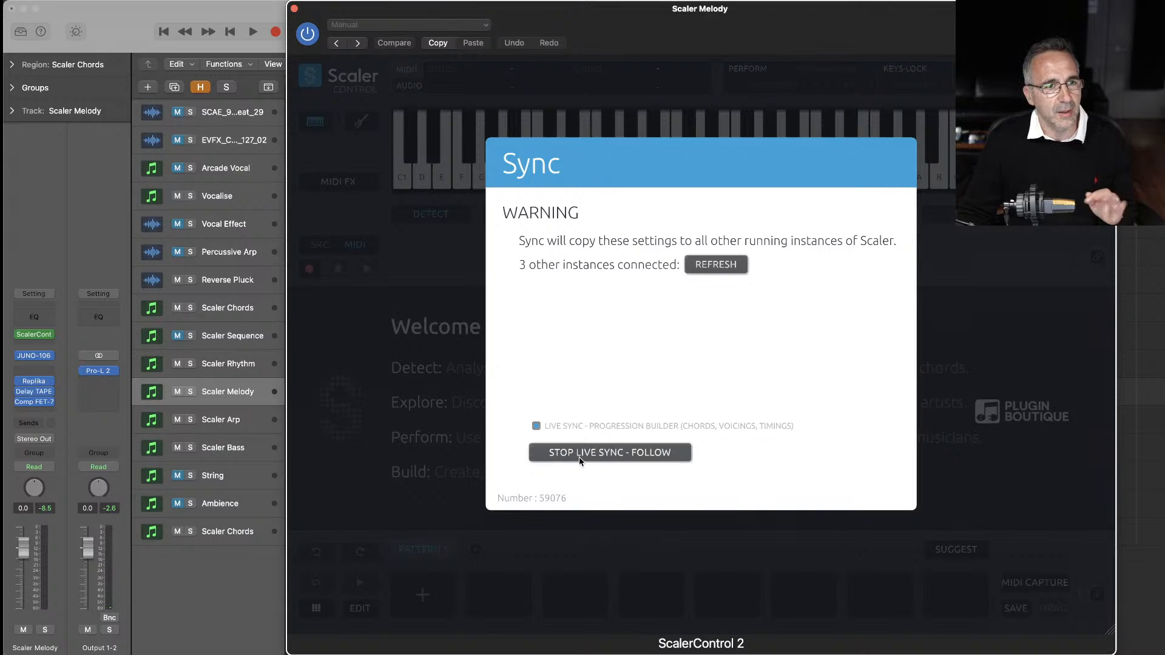
click(439, 264)
- Select the C Minor scale in ScalerControl 2 and audition the synced chords on the Scaler Melody track
click(537, 217)
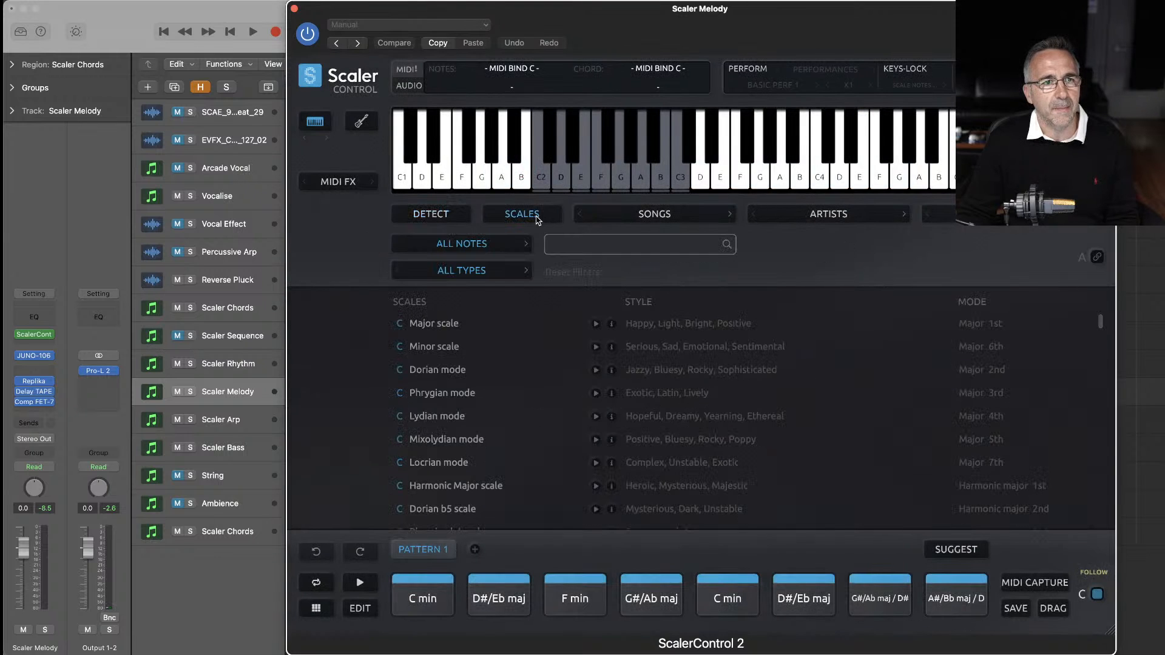
click(435, 347)
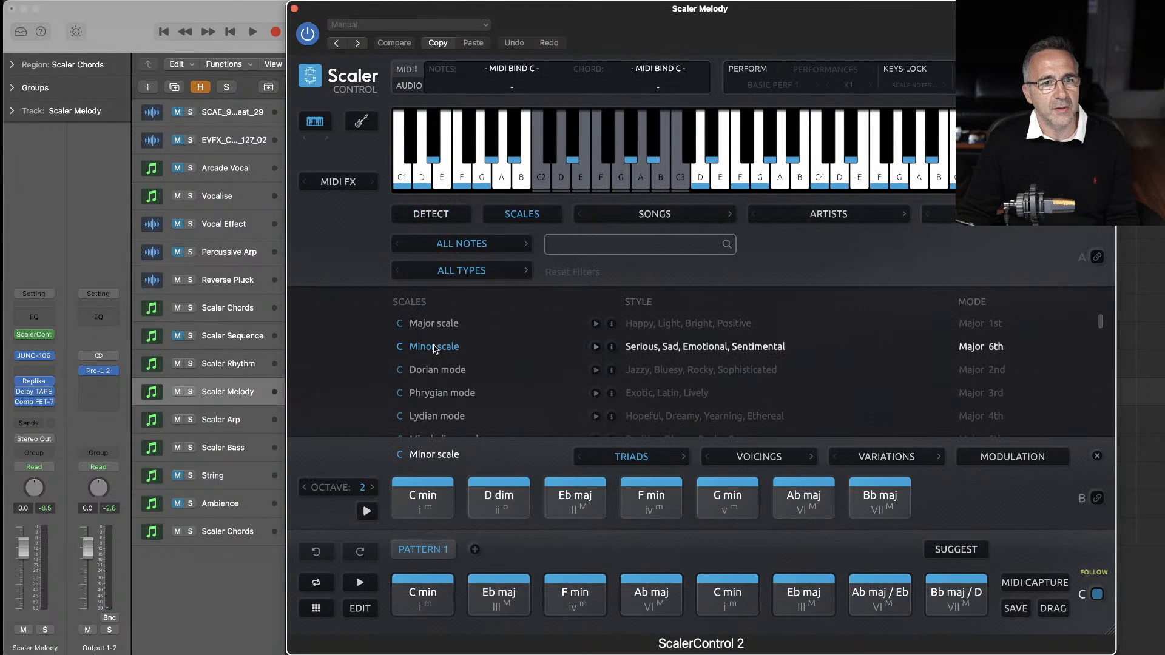
key(space)
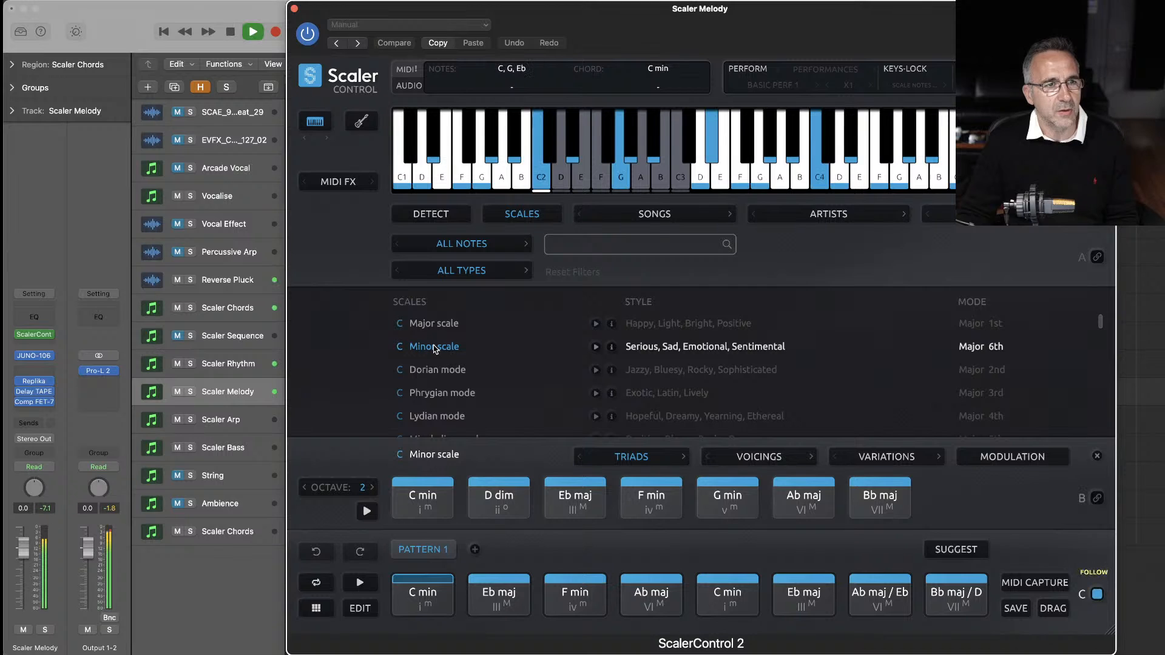
key(space)
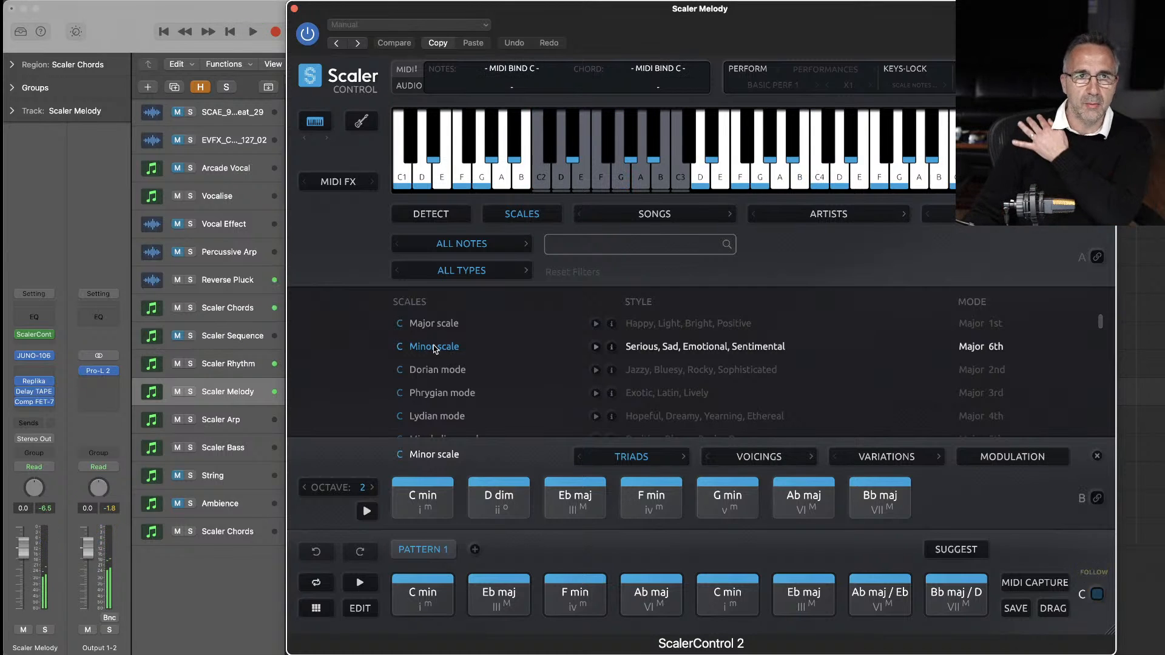
- Set the Scaler Melody track's ScalerControl 2 performance to the Melody expression with the Motif B All pattern
click(813, 73)
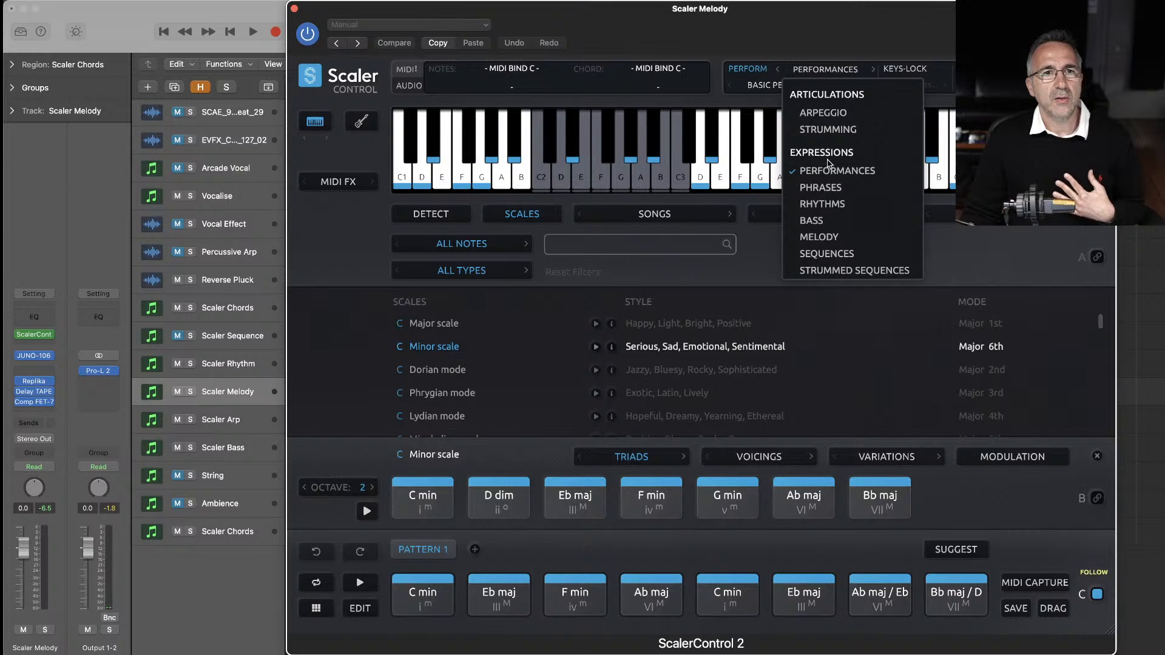
click(830, 236)
click(768, 86)
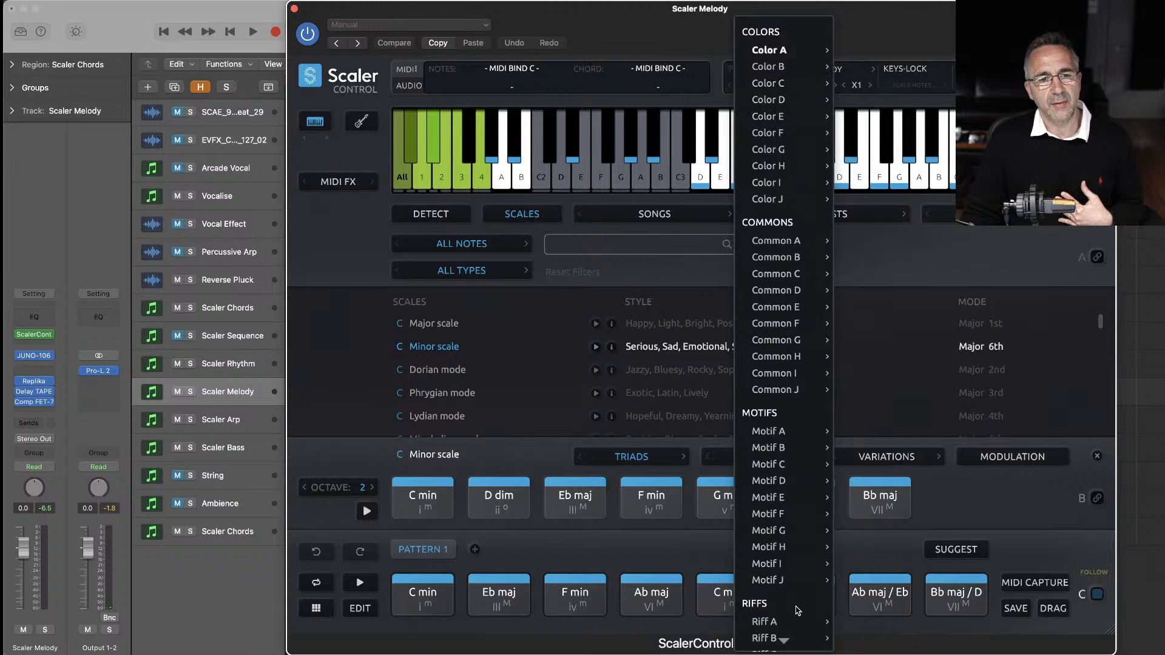
mouse_move(795, 637)
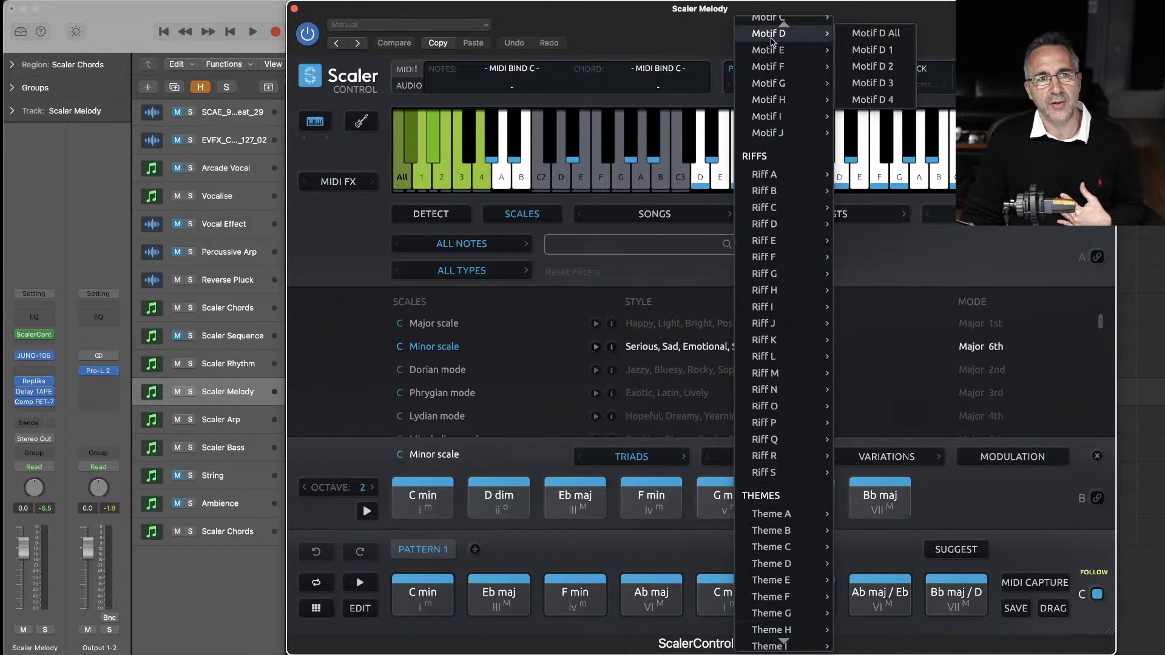
scroll(780, 130, up, 10)
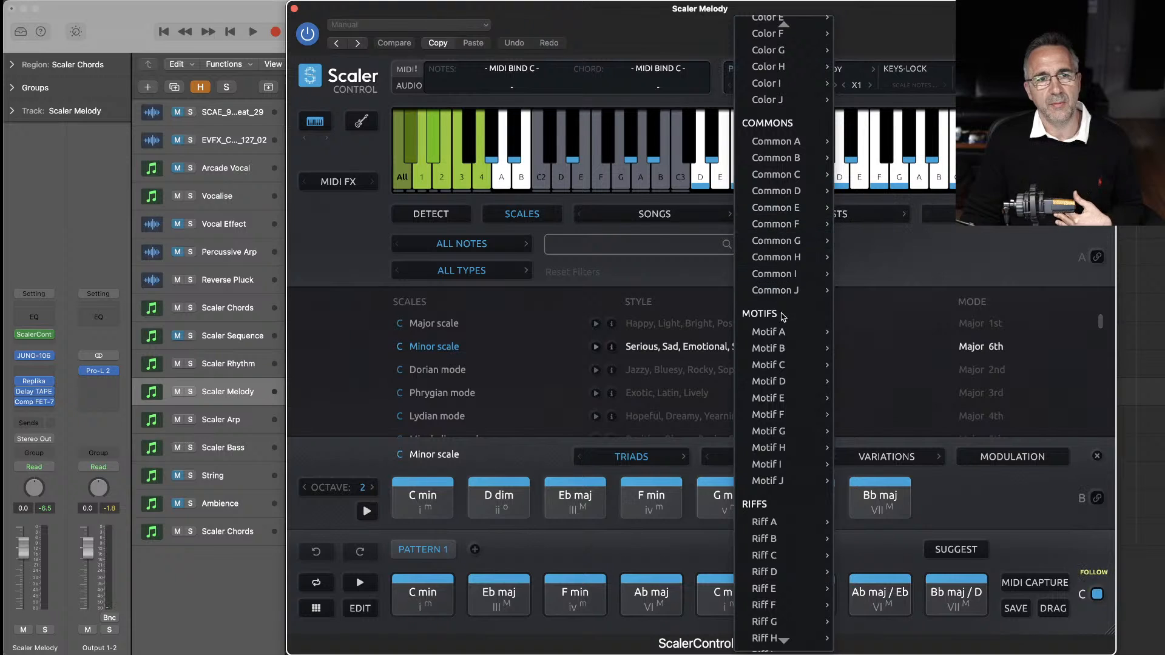
mouse_move(775, 348)
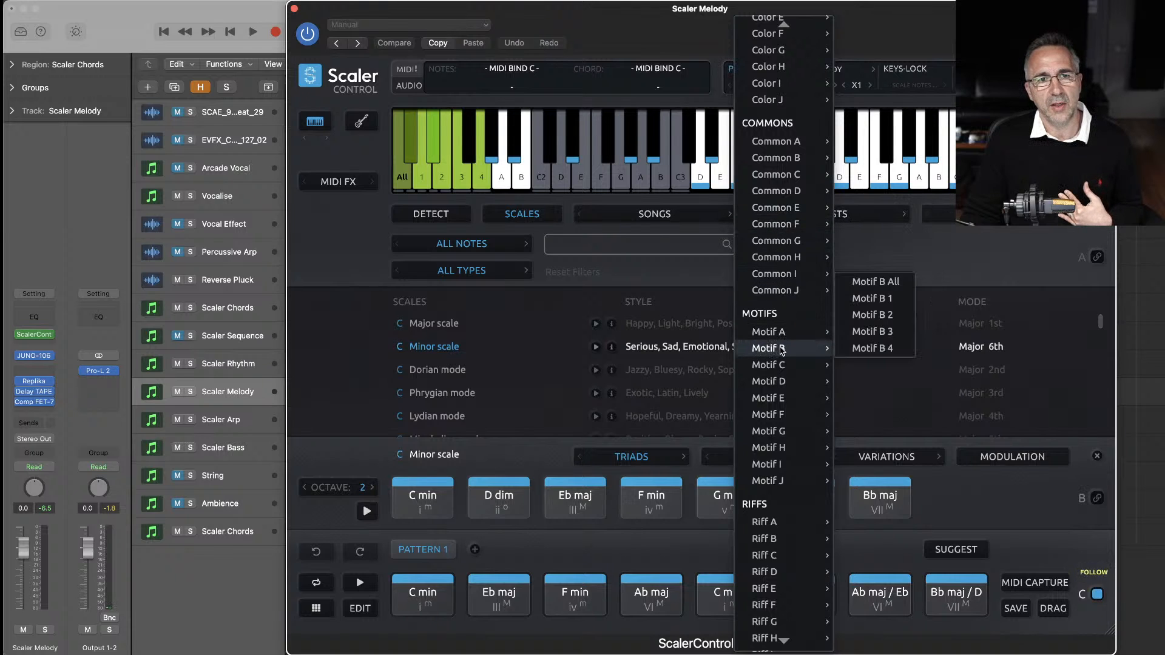
click(860, 286)
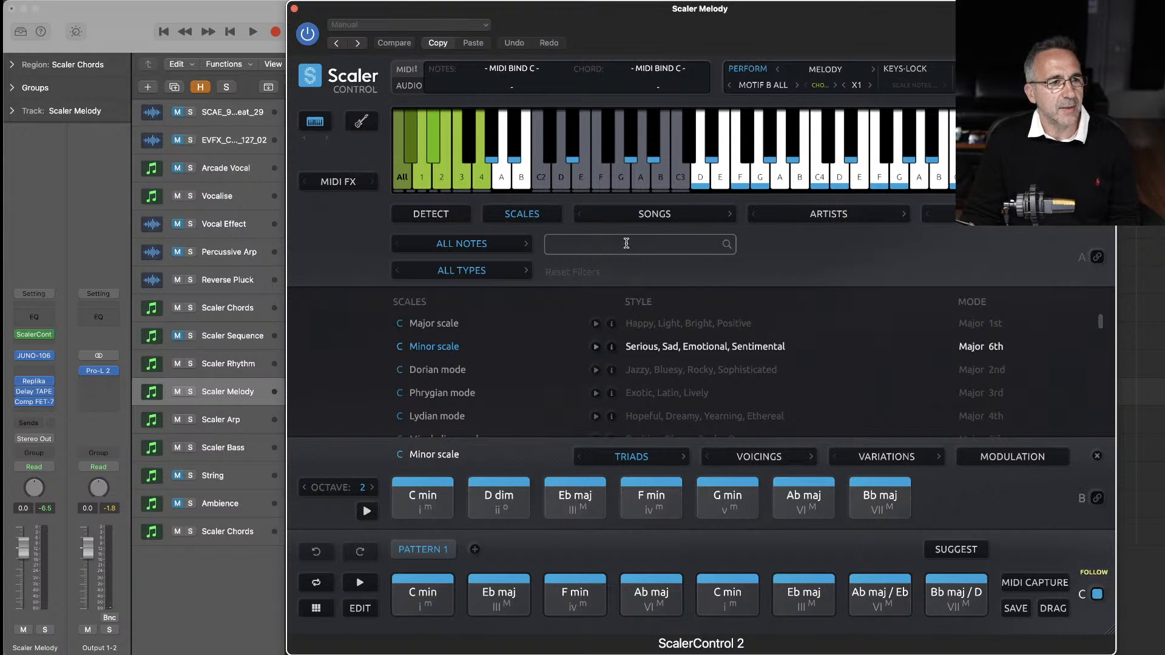
- Play the arrangement to audition the Motif B melody and check the preset loaded in the JUNO-106
key(space)
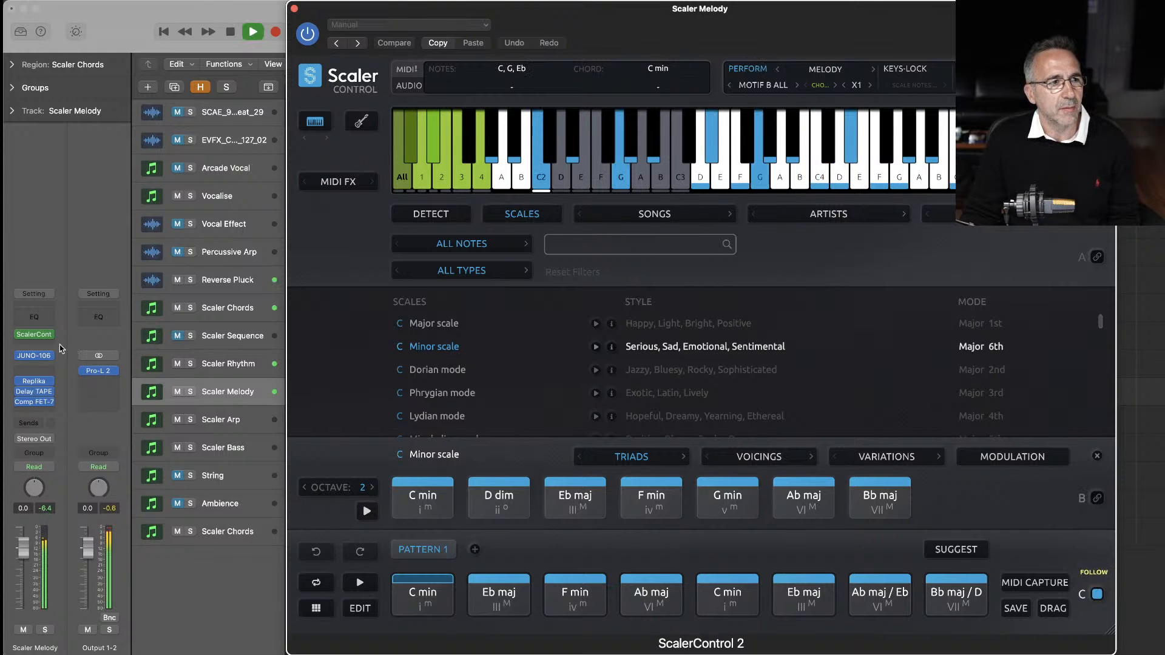
mouse_move(35, 358)
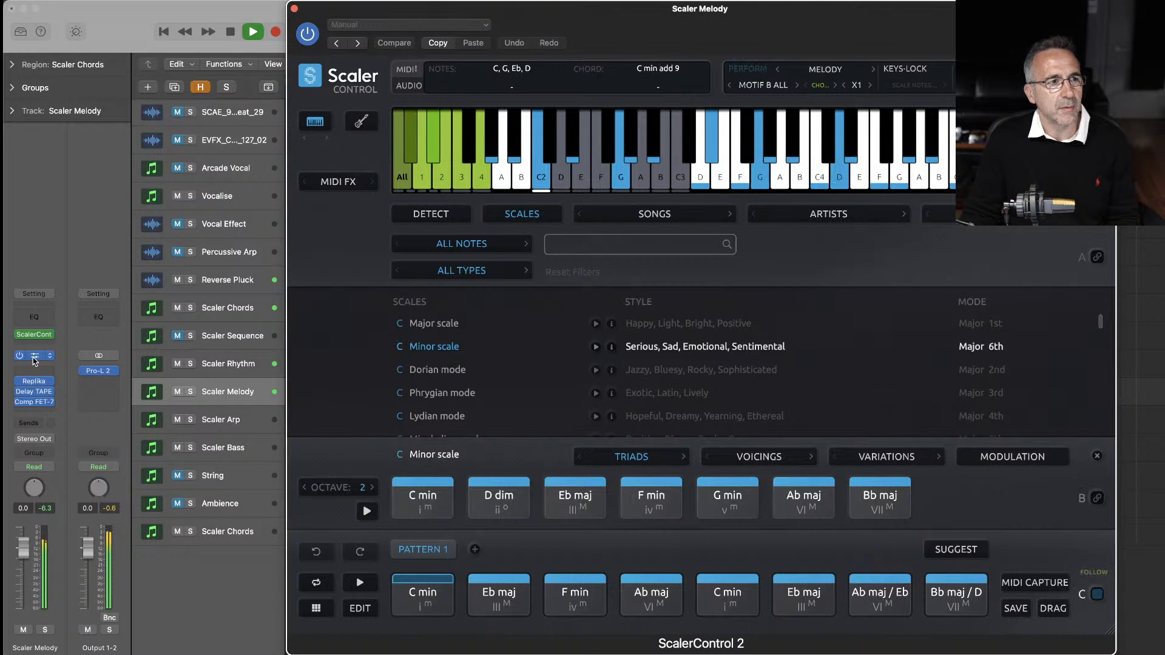
click(35, 359)
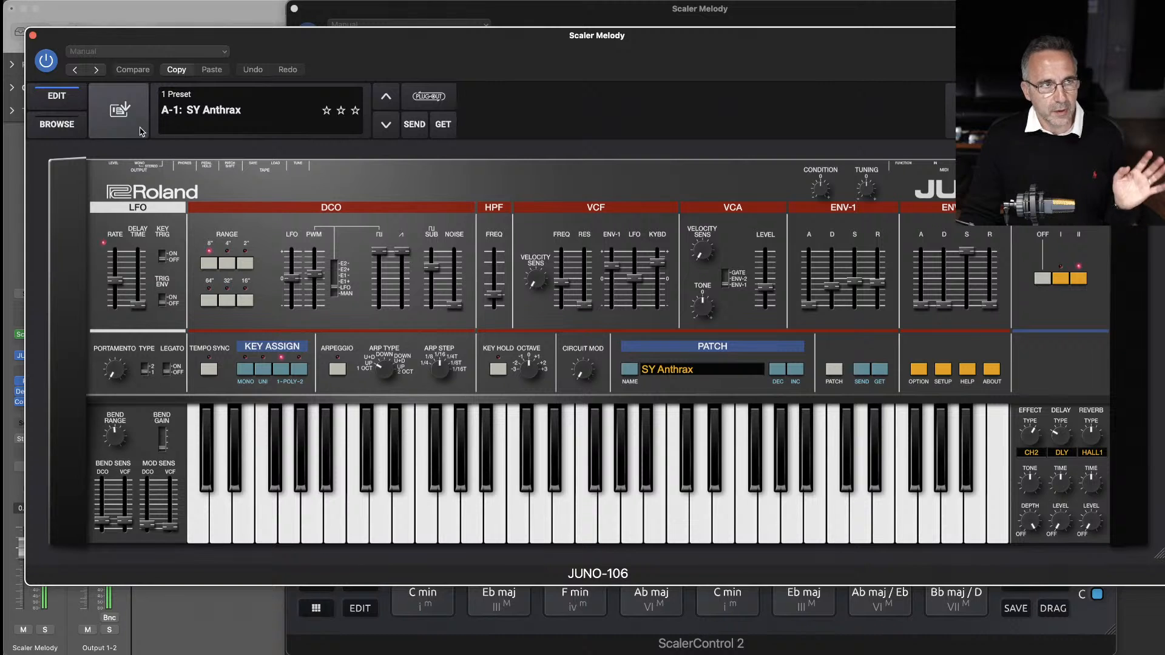
click(33, 36)
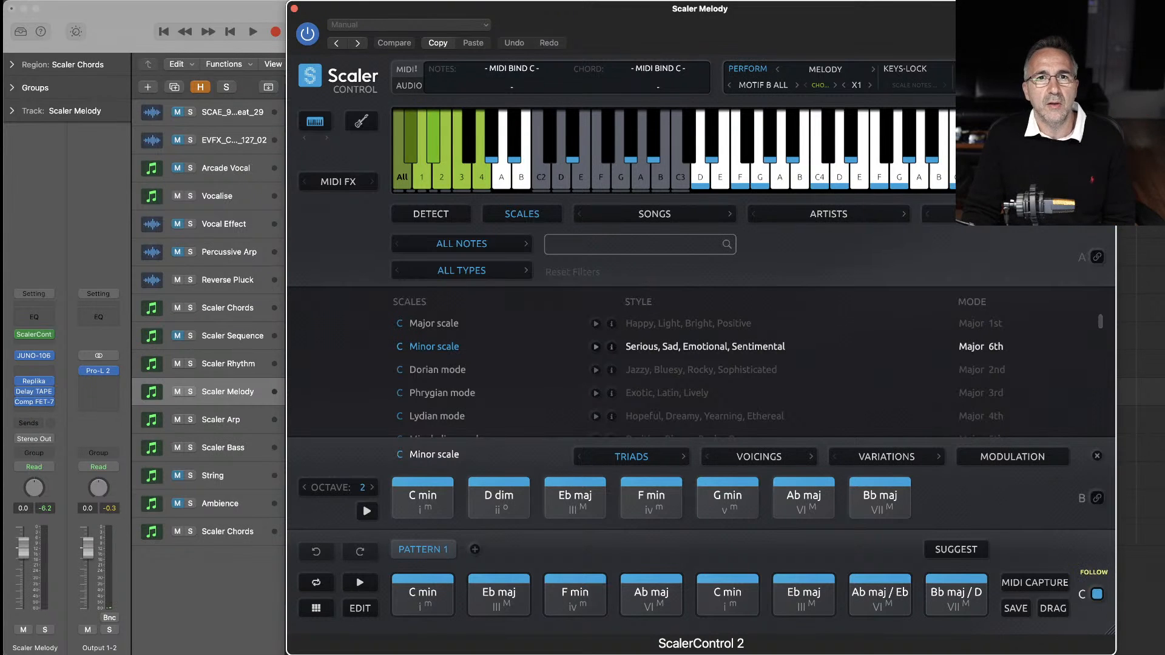
- Set the melody style to Melody in ScalerControl 2's playback settings and close the settings
click(969, 628)
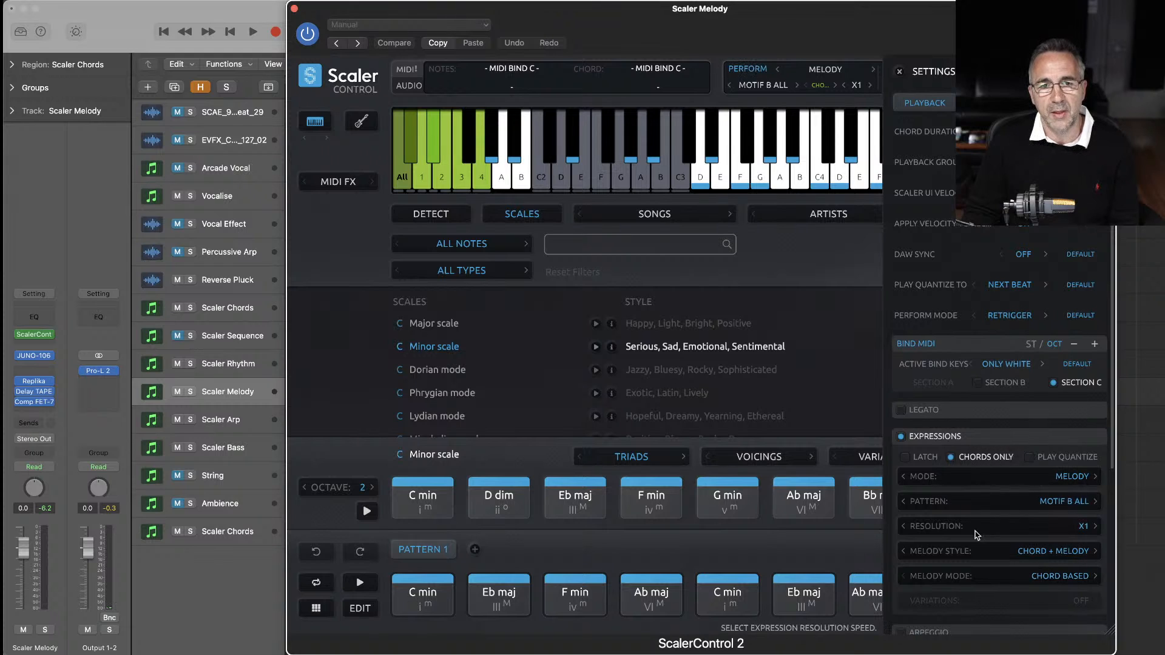
click(1044, 551)
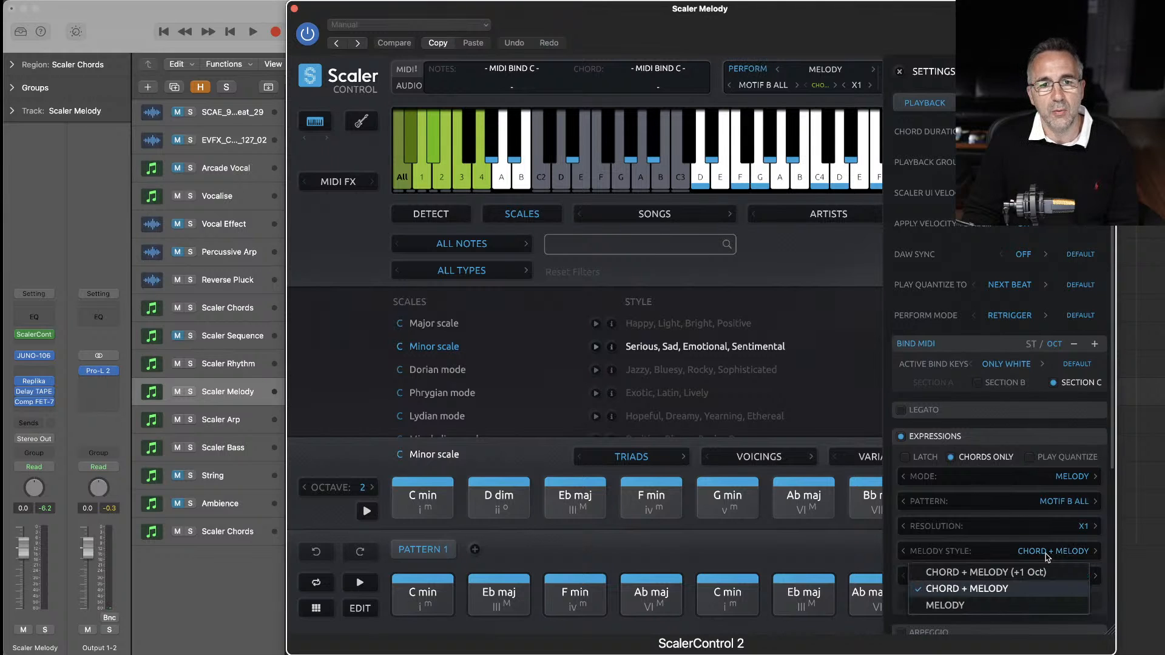
click(1007, 608)
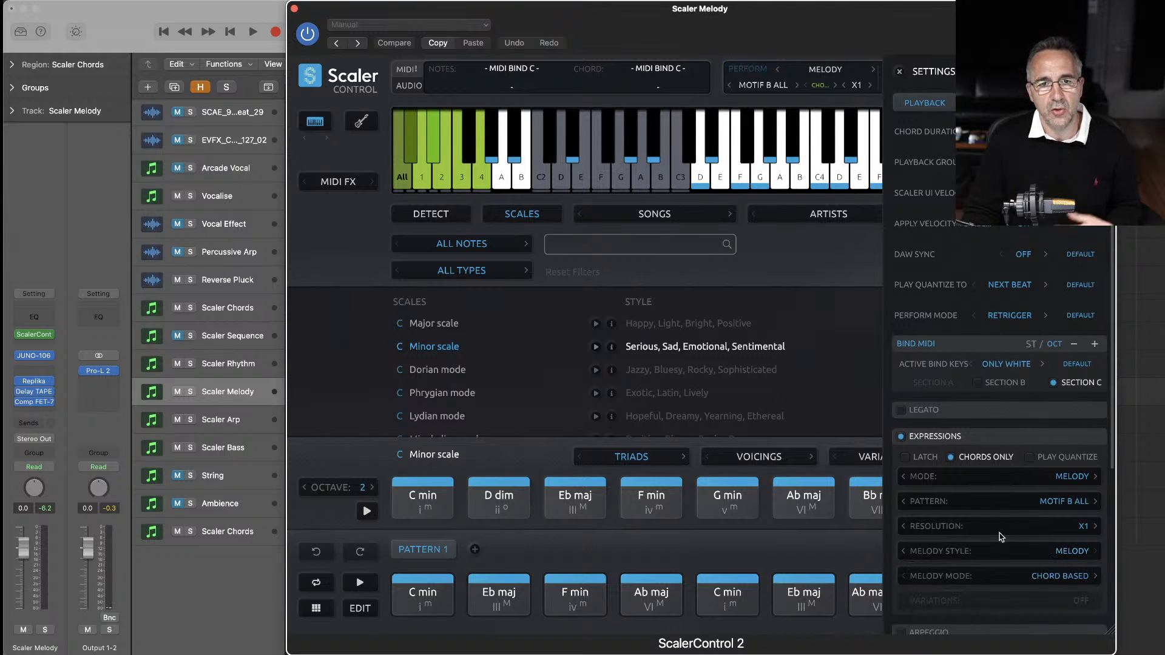
click(901, 74)
- Audition the Scaler Melody track within the arrangement and soloed, and stop playback
key(space)
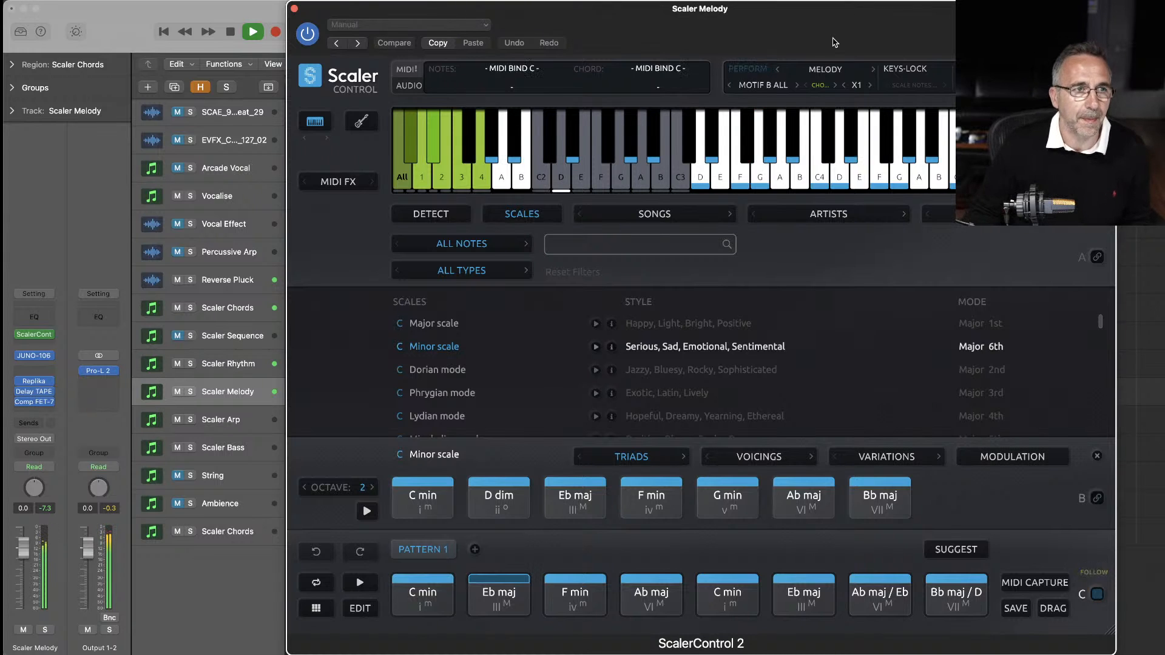
key(s)
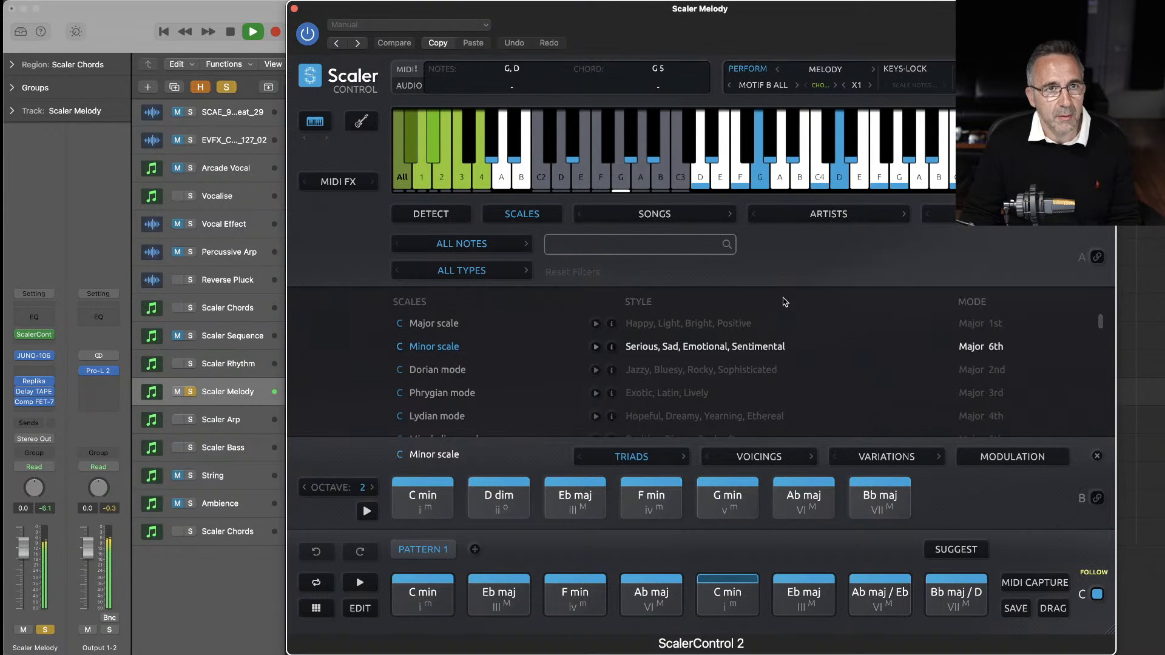
key(ctrl+s)
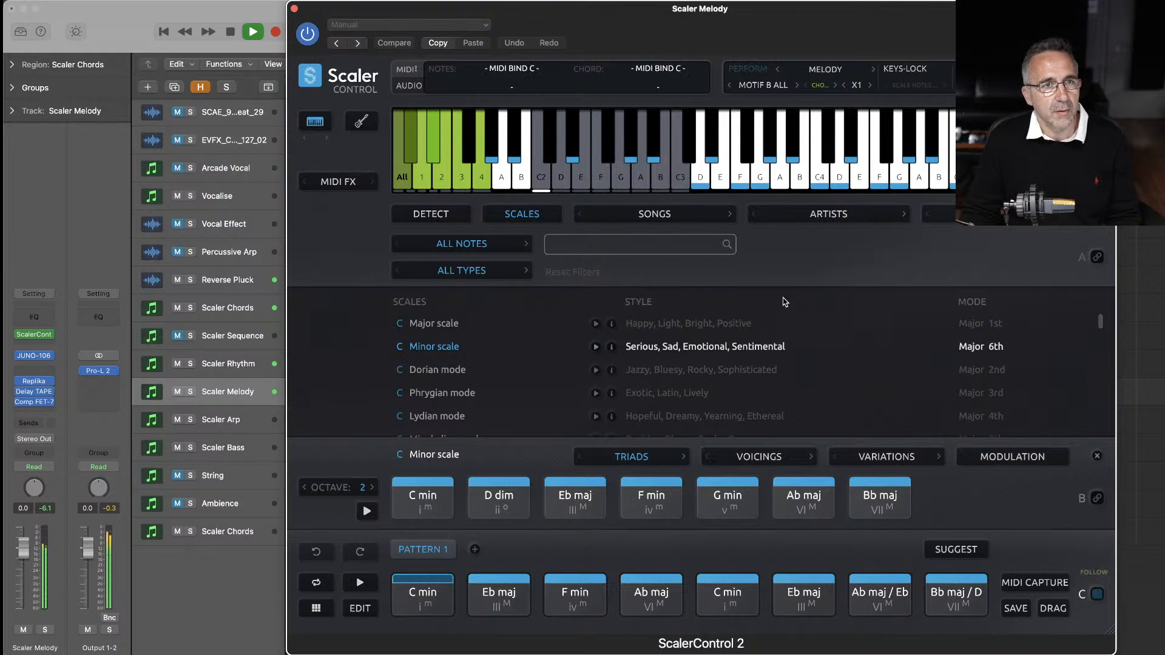
key(space)
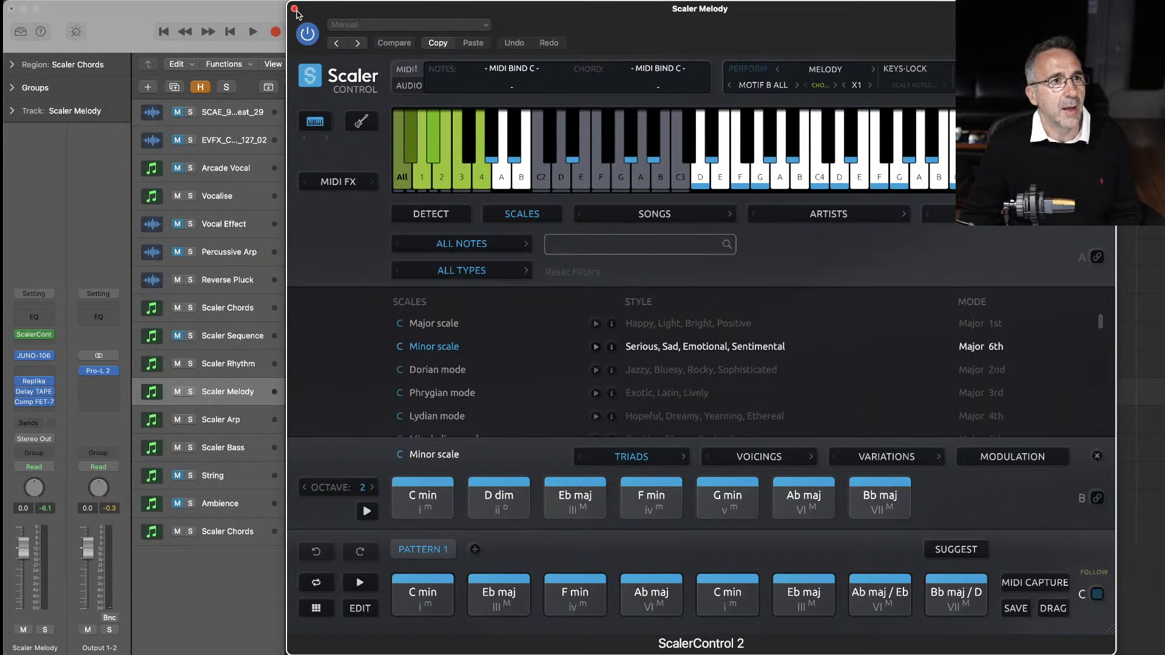
- Close the ScalerControl 2 window, copy the Scaler Melody track's region onto the Scaler Arp track and select that track
click(294, 9)
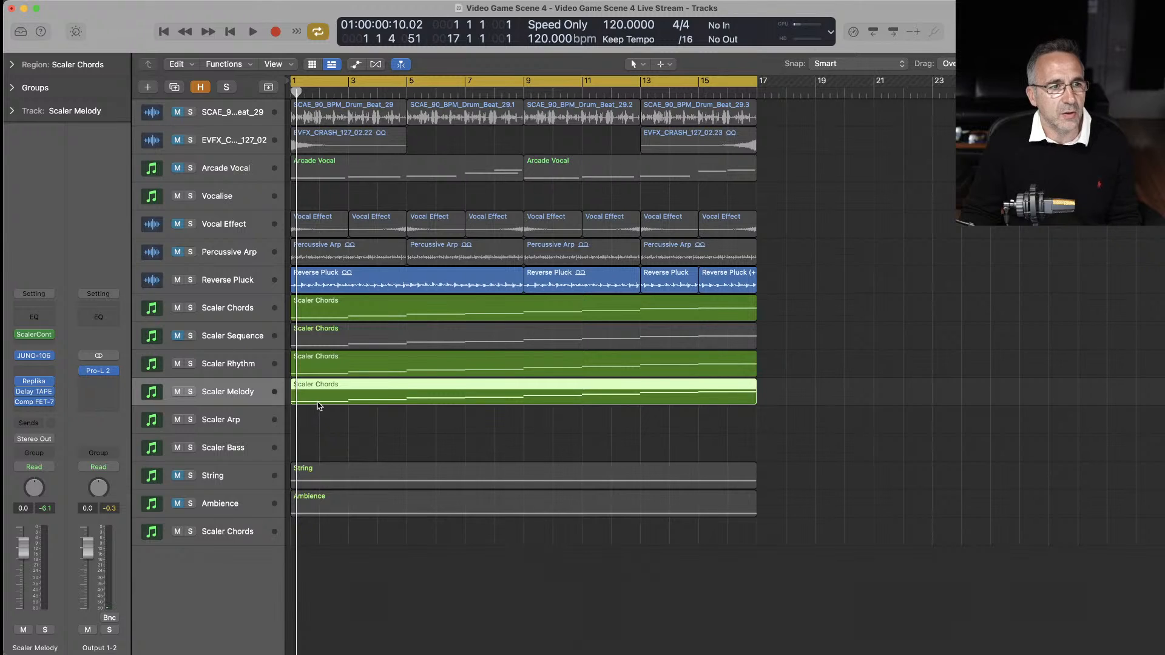
drag(318, 405, 320, 429)
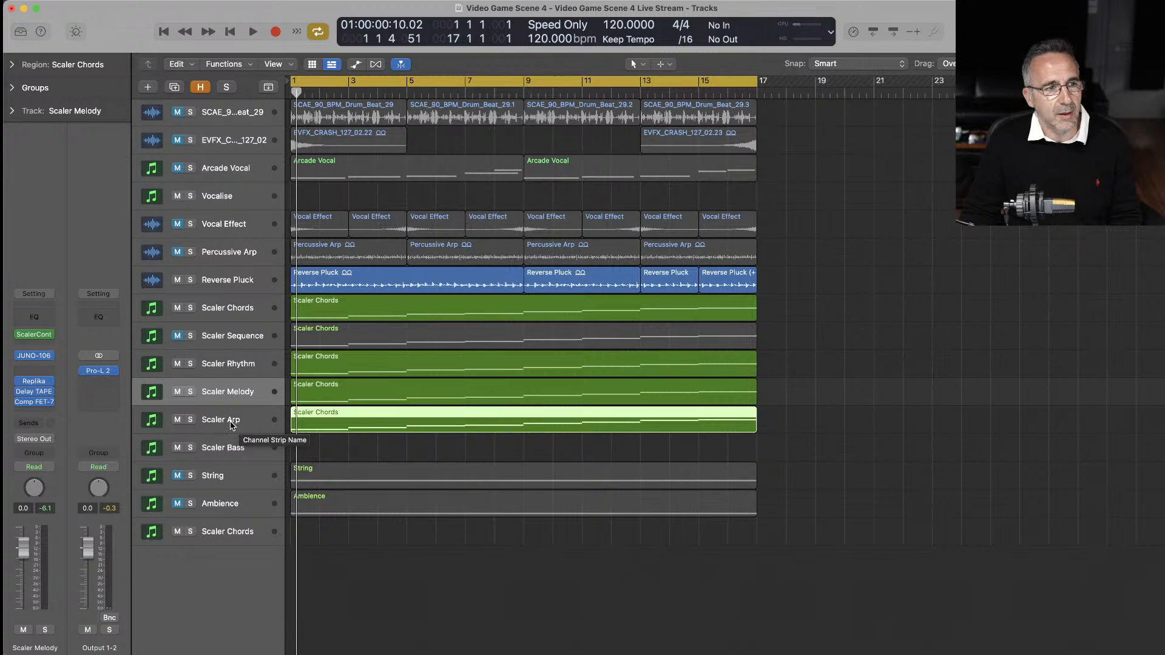
click(231, 425)
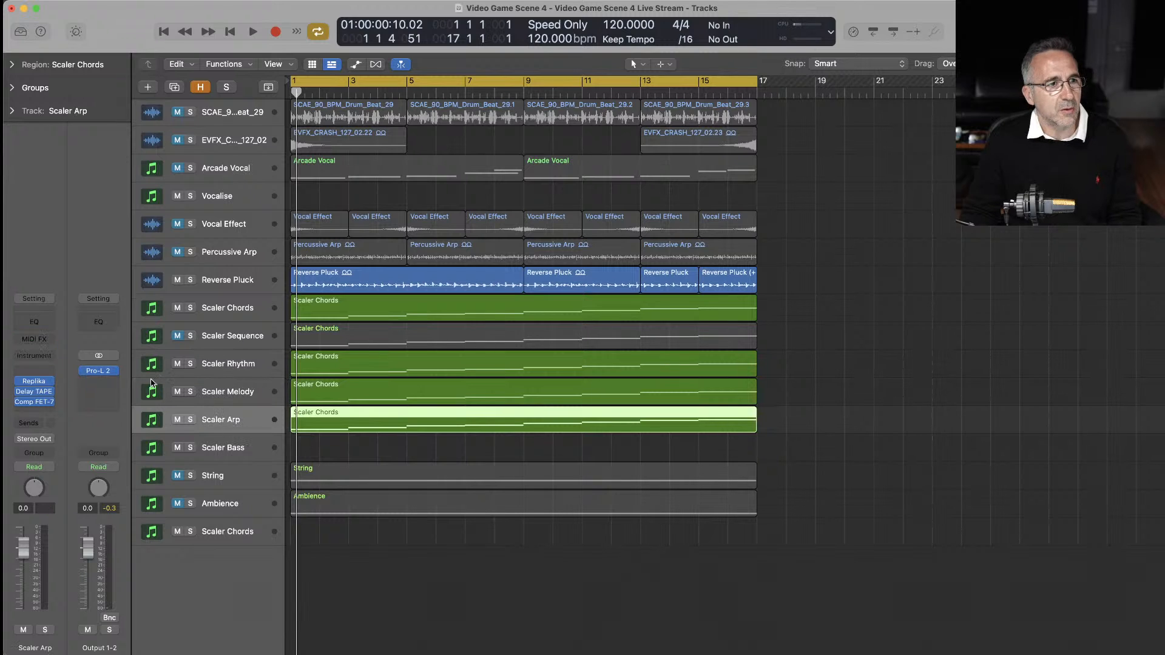
- Load Scaler 2 in stereo as the Scaler Arp track's instrument
click(45, 359)
mouse_move(46, 418)
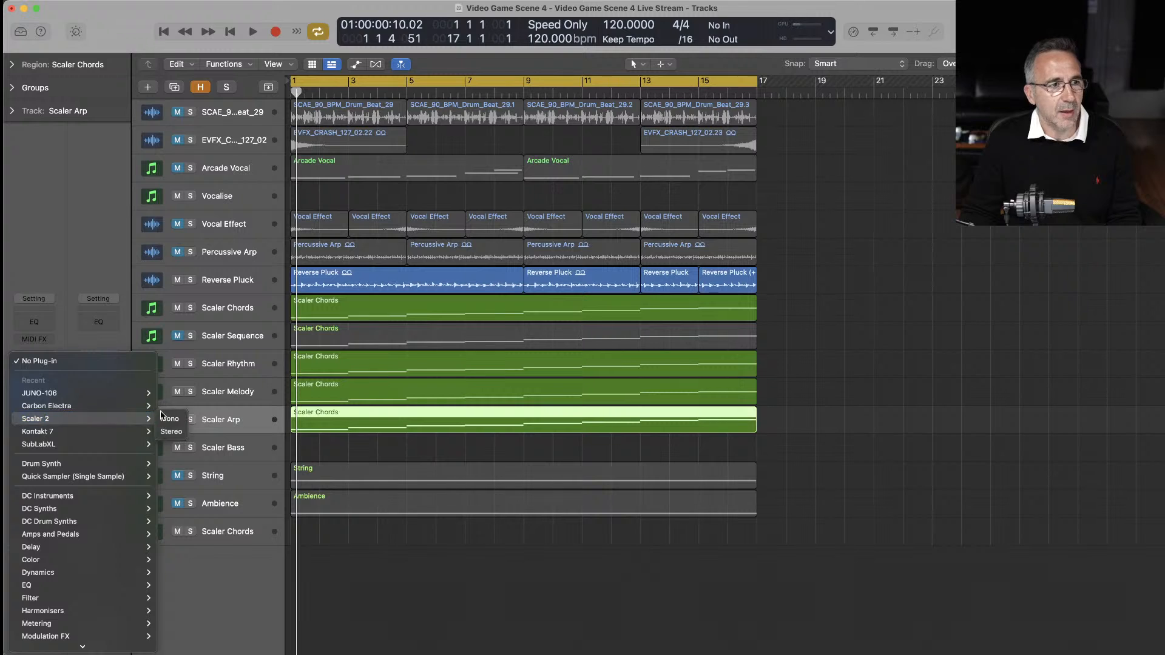
click(171, 432)
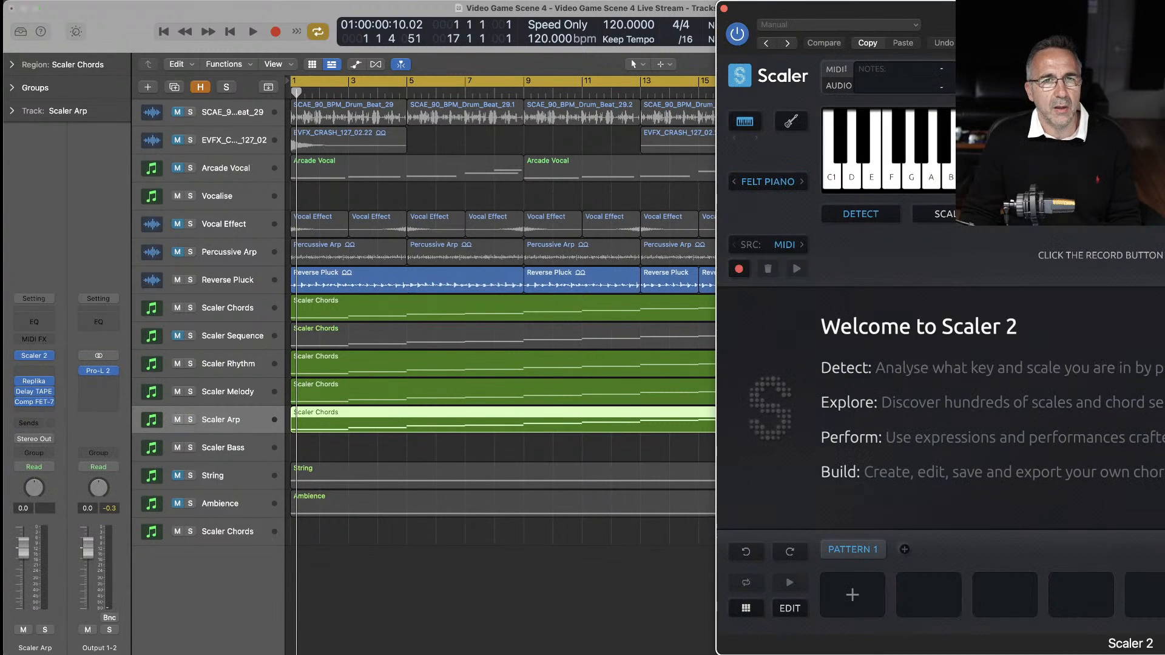
drag(980, 38, 566, 38)
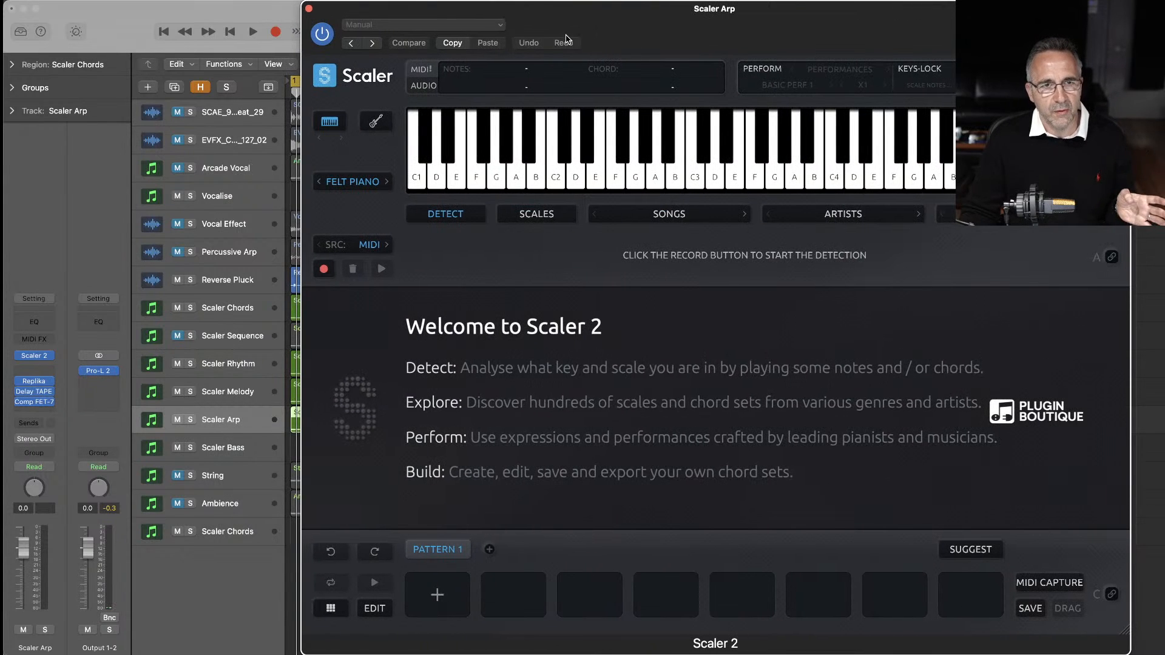
- Make the Scaler Arp track's Scaler 2 instance follow the live sync
click(326, 76)
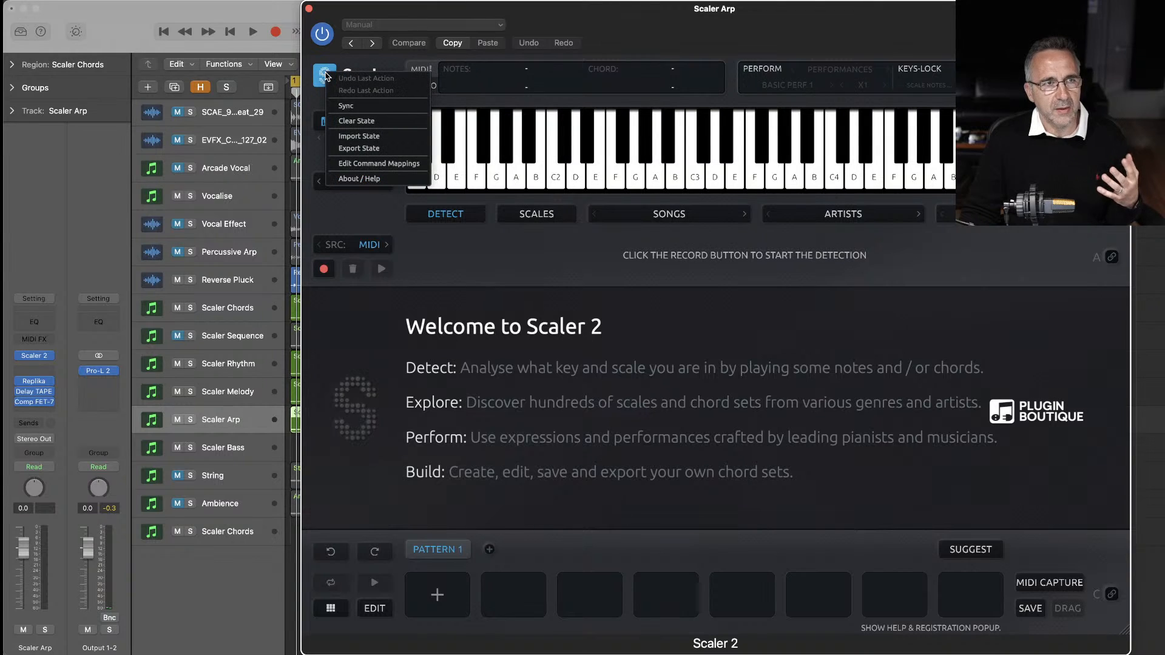
click(346, 106)
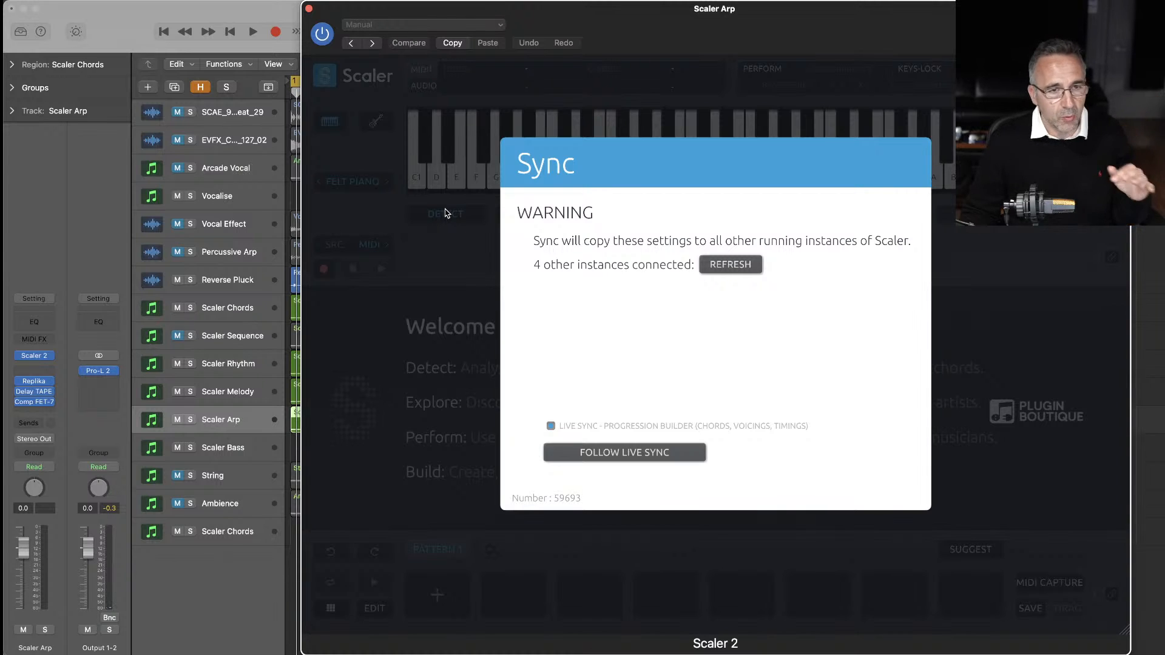
click(595, 453)
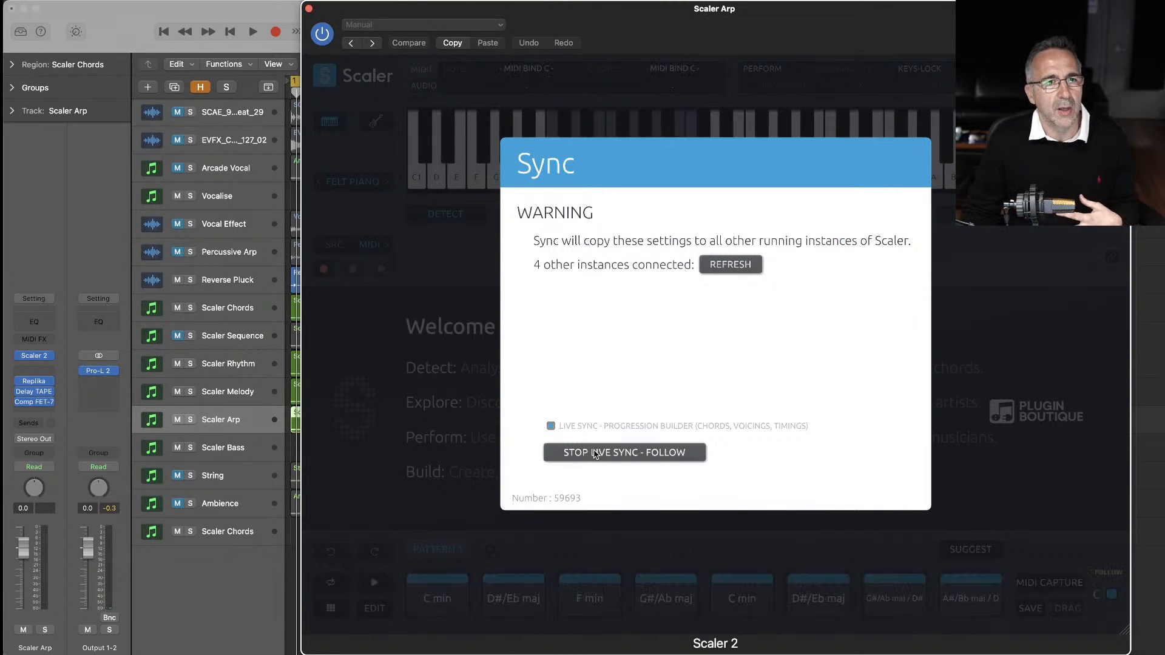
click(446, 265)
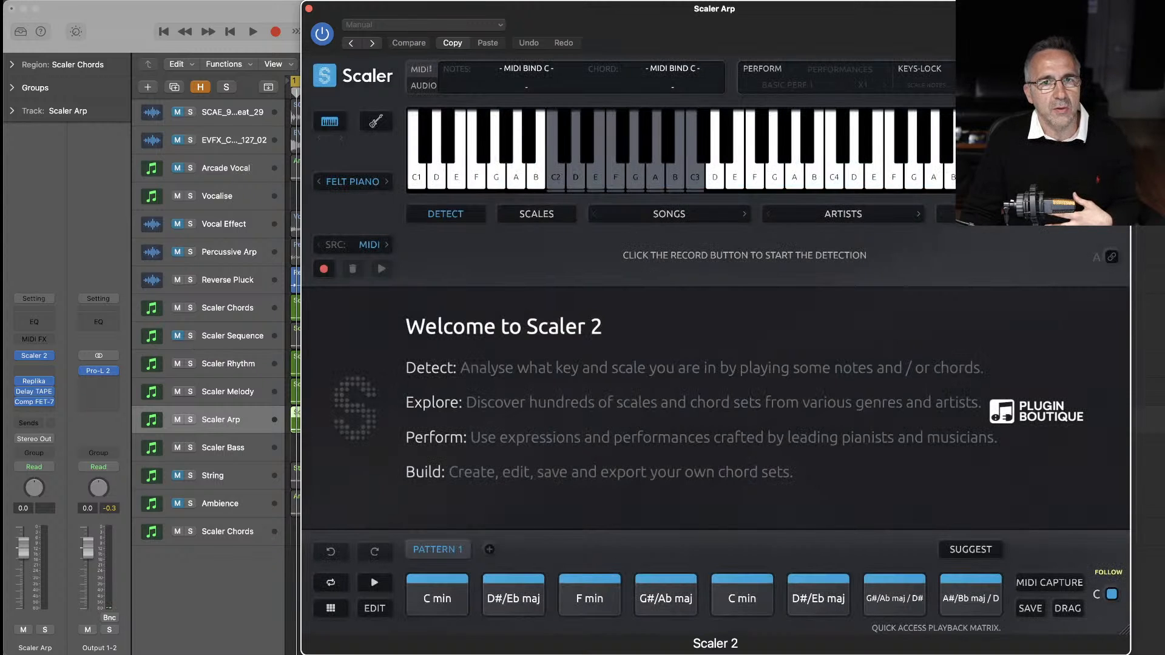
- Select the C Minor scale in Scaler 2, and remove Scaler 2 from the Scaler Arp track's instrument slot
click(529, 214)
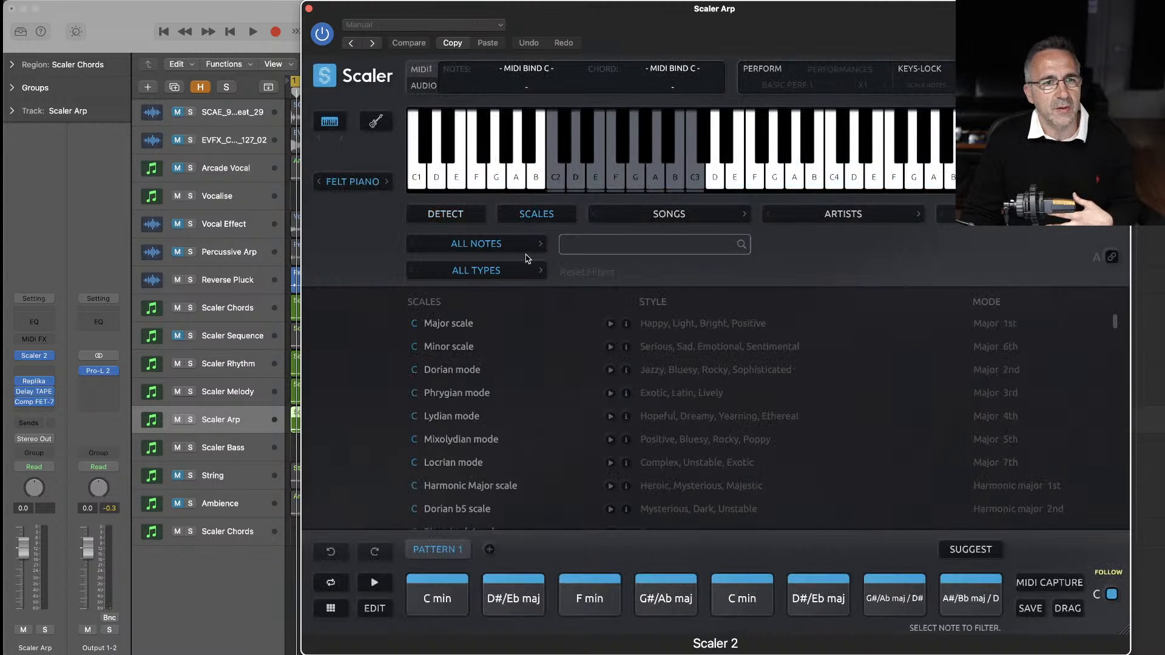
click(453, 347)
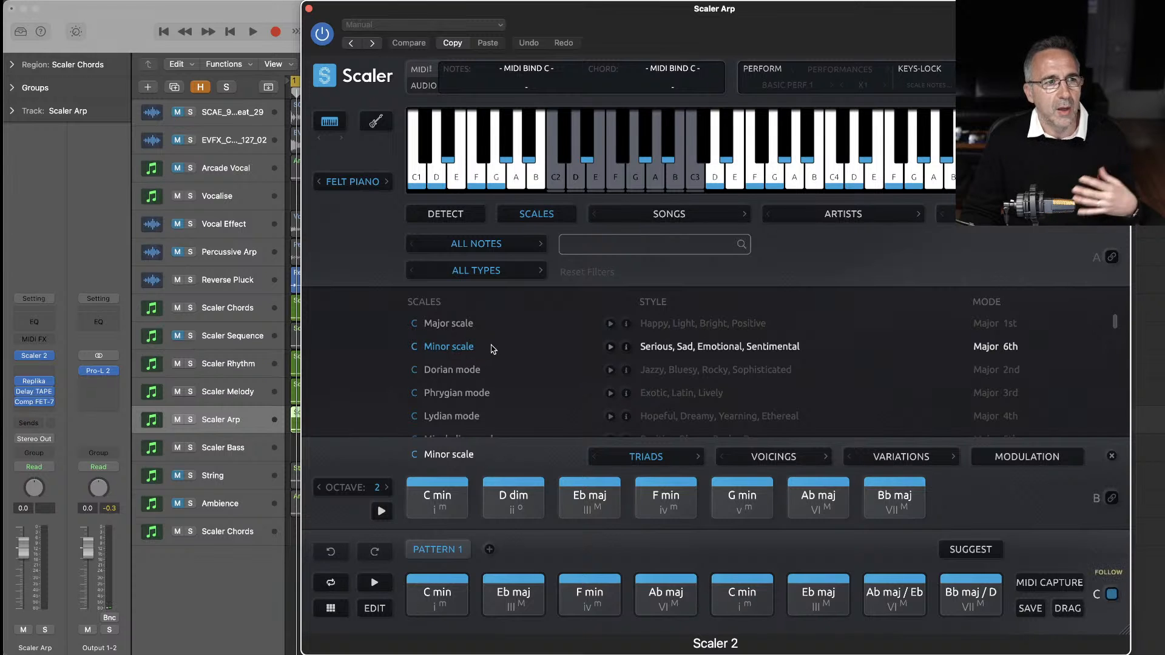
click(42, 355)
click(76, 214)
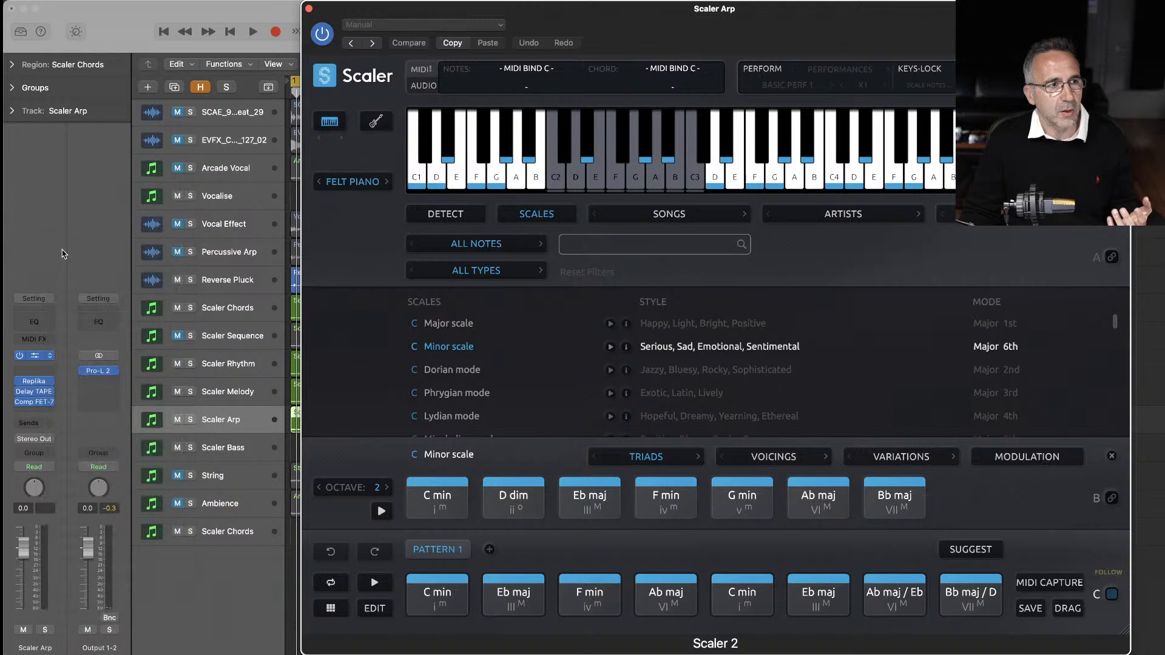
- Load Plugin Boutique's ScalerControl 2 as the Scaler Arp track's MIDI effect
click(43, 346)
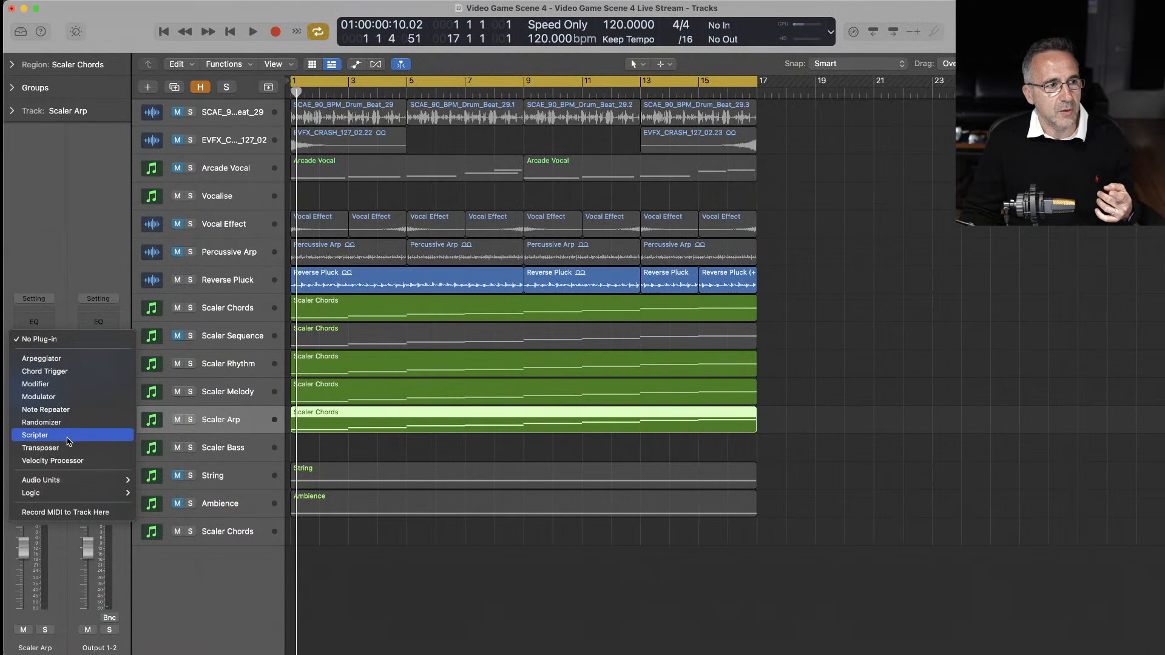
mouse_move(97, 479)
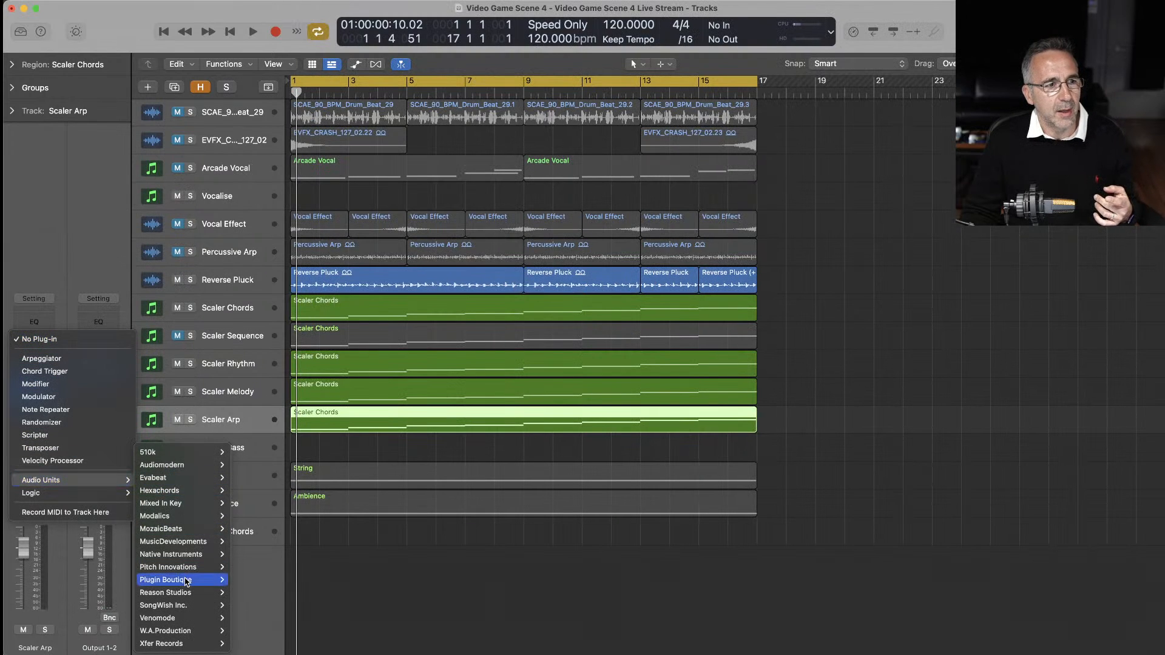
mouse_move(185, 580)
click(268, 592)
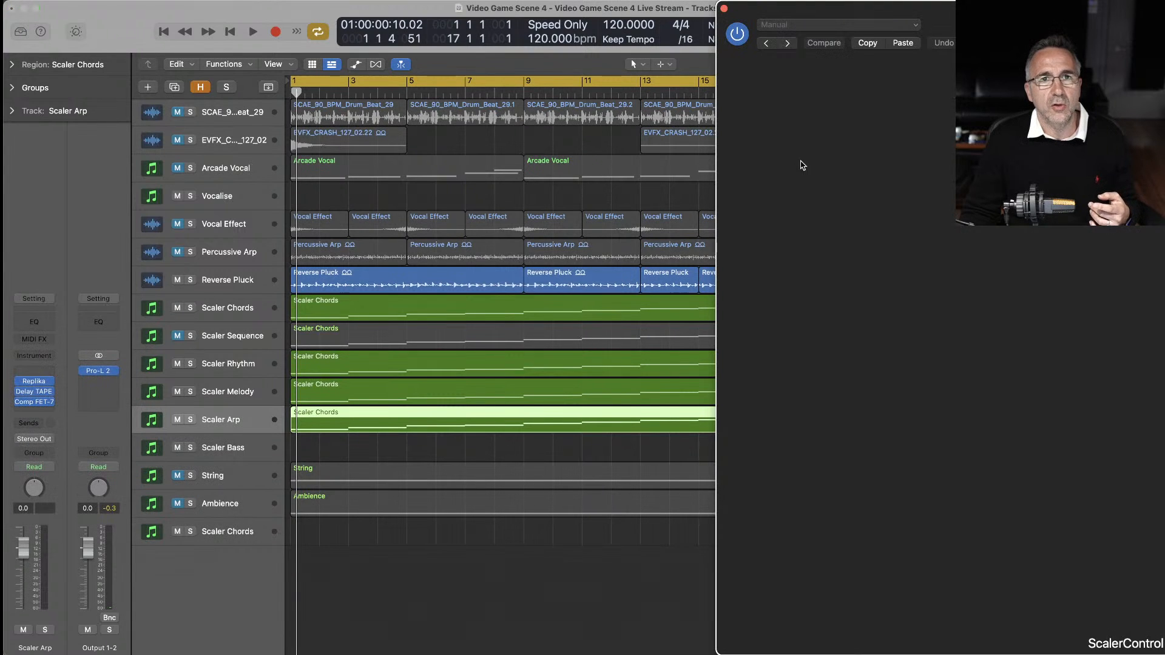
drag(1030, 29, 569, 29)
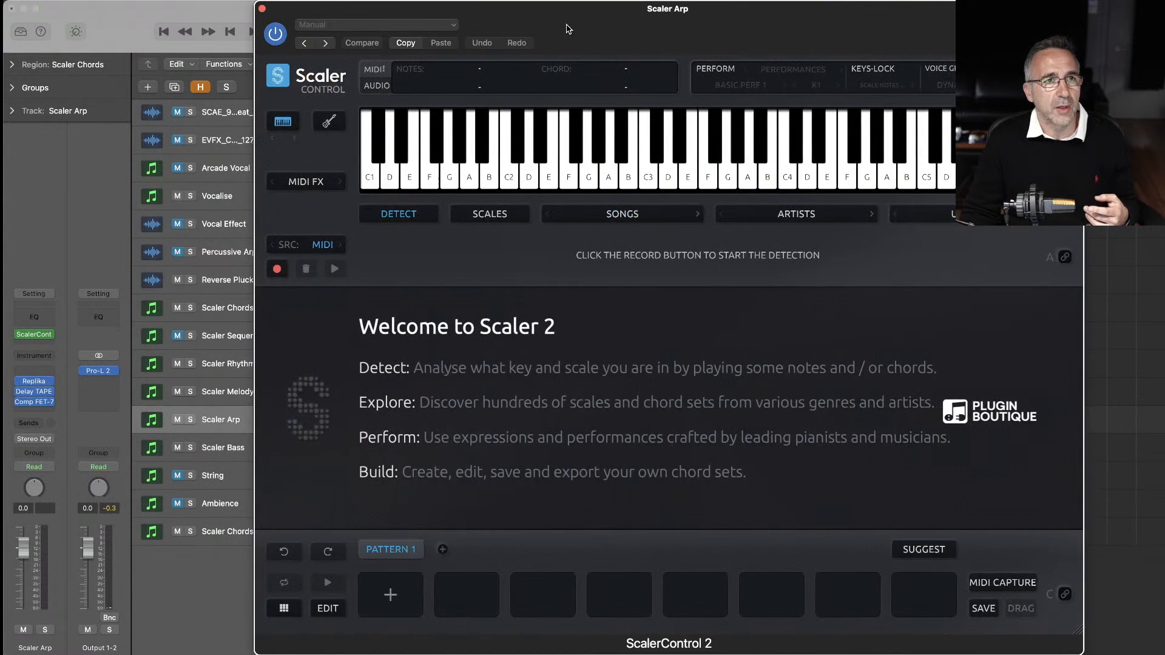
- Make the Scaler Arp track's ScalerControl 2 follow the live sync and select the C Minor scale in it
click(281, 75)
click(299, 101)
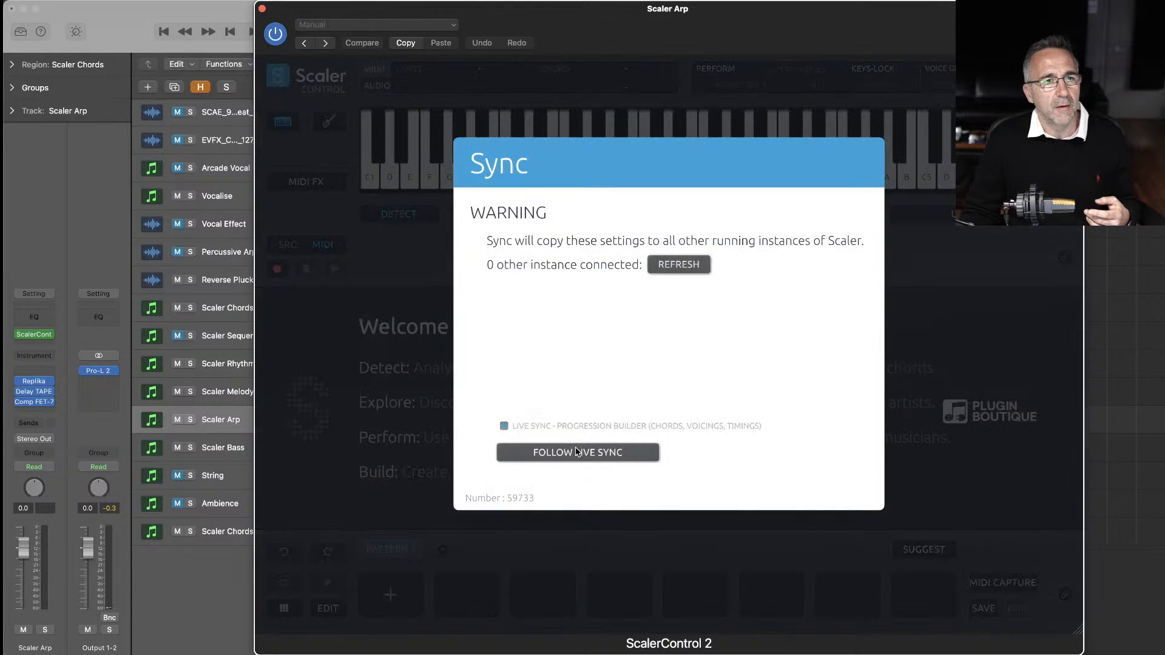
click(576, 453)
click(969, 276)
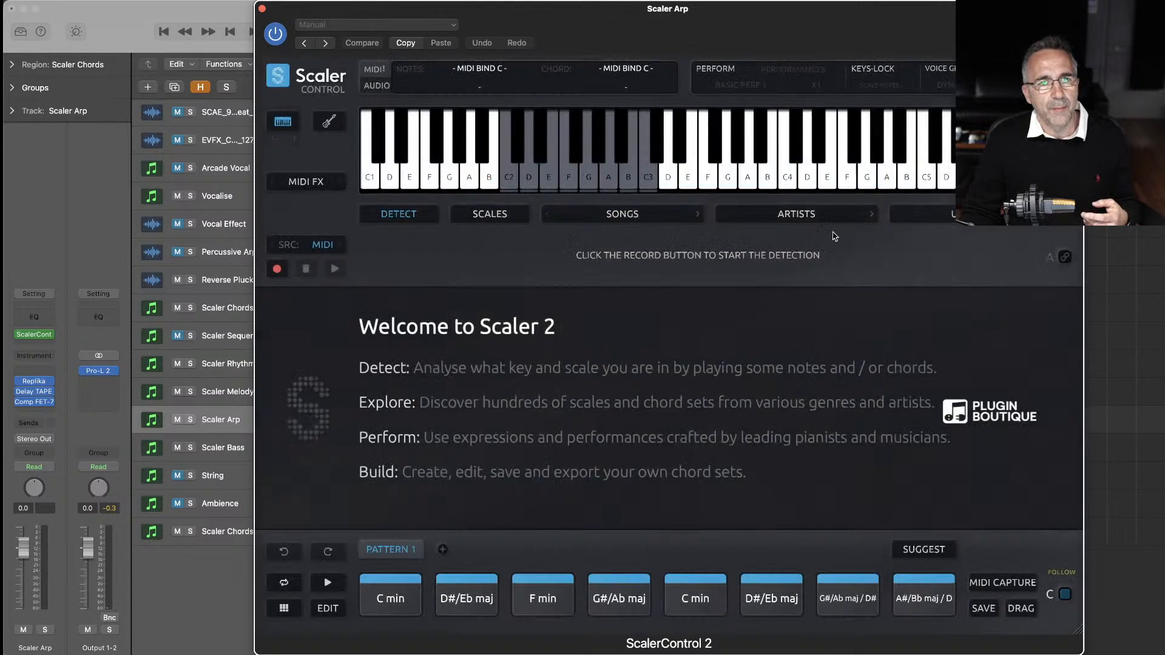
click(489, 214)
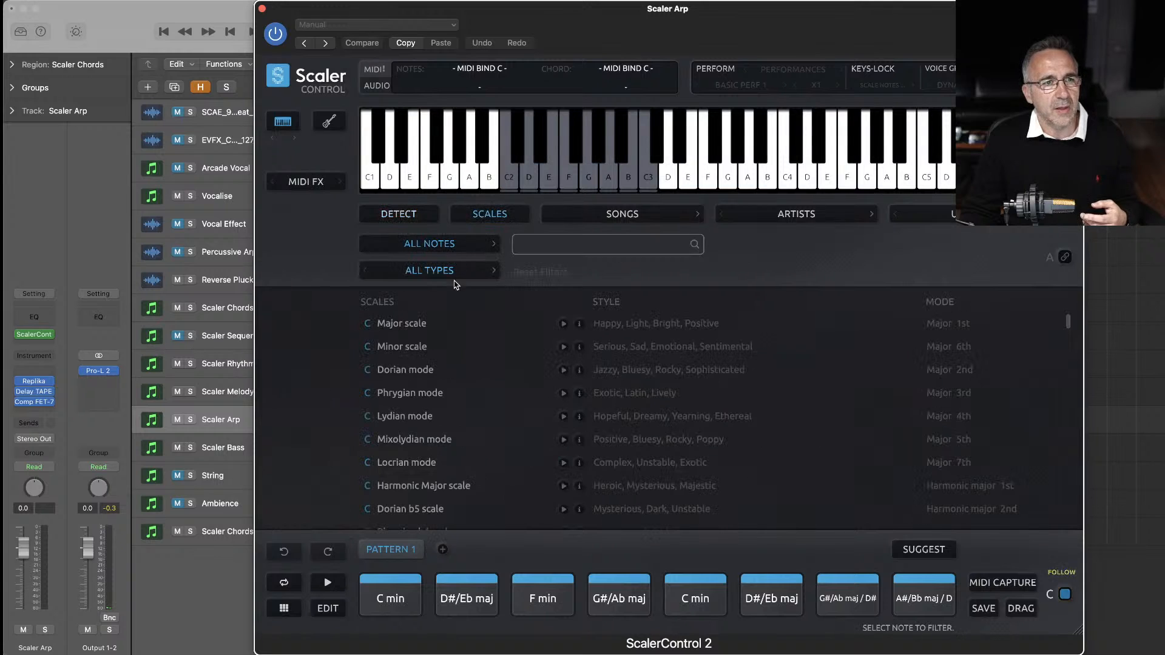
click(419, 351)
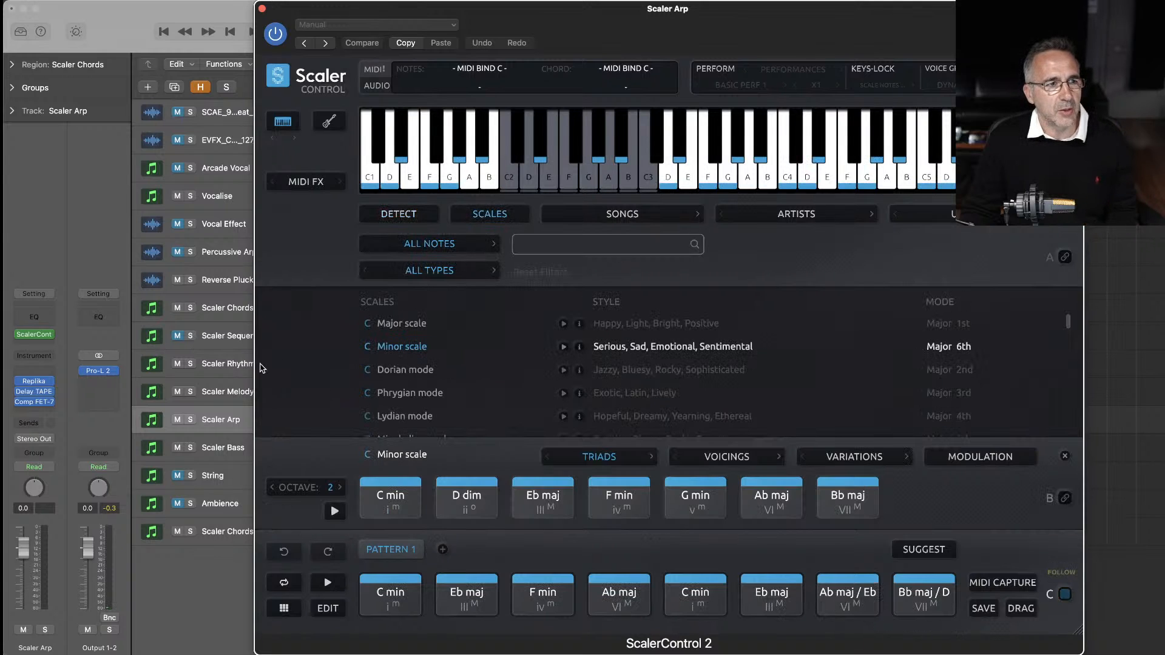
- Solo the Scaler Arp track, stop playback, and load JUNO-106 as the track's instrument
click(189, 420)
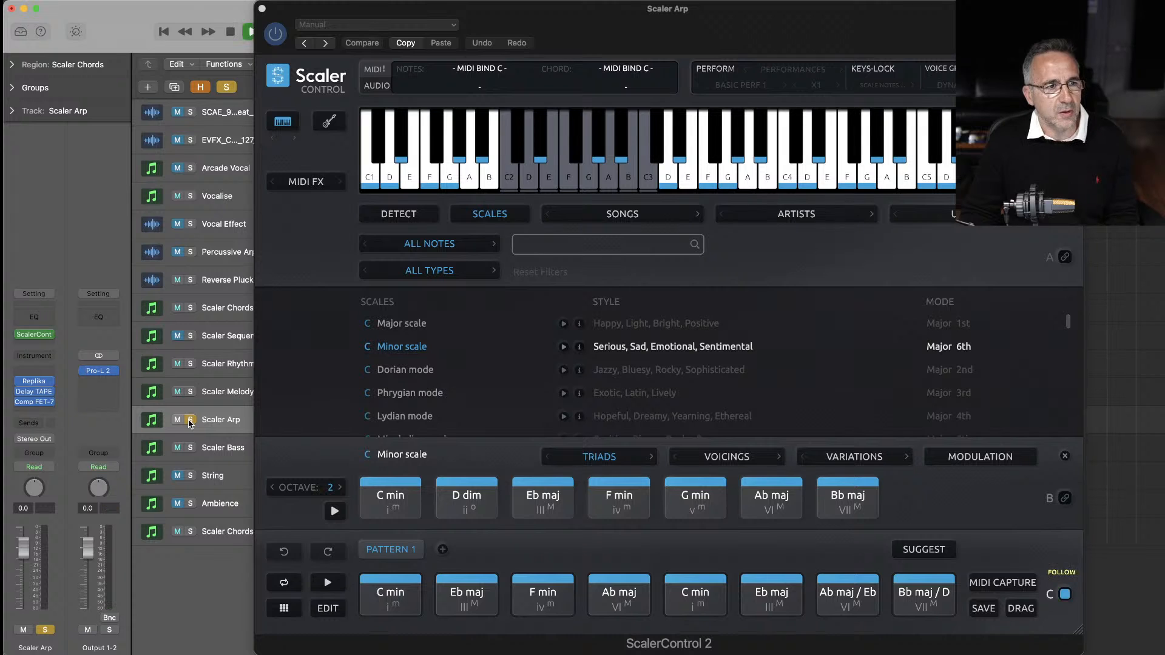
key(space)
click(47, 357)
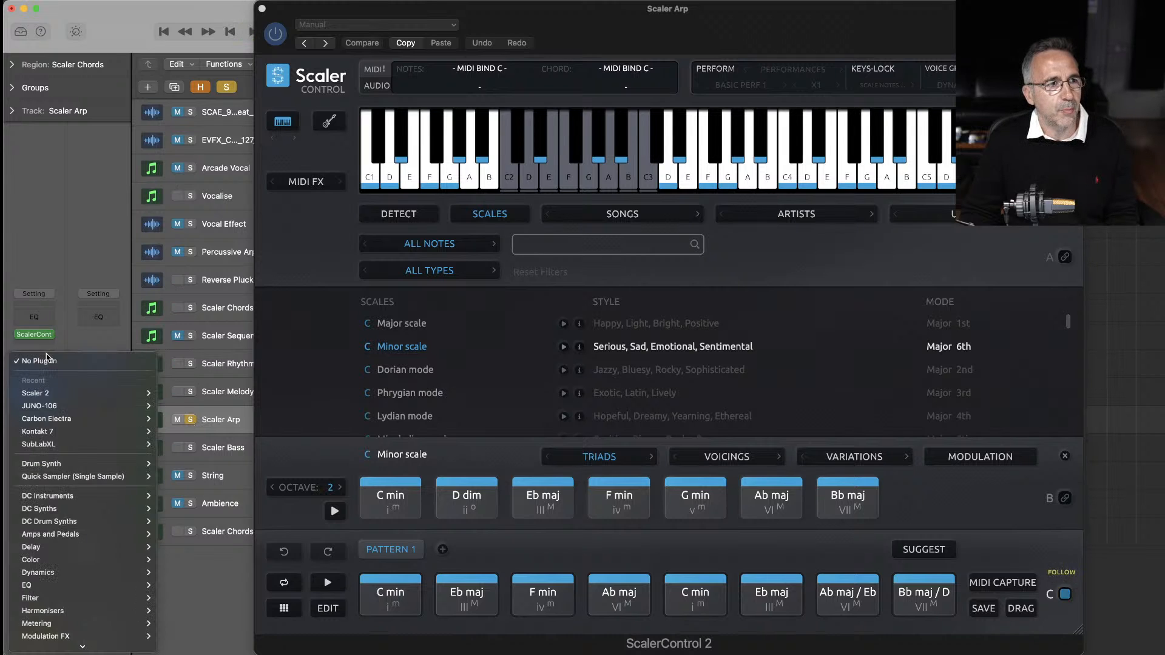
click(170, 406)
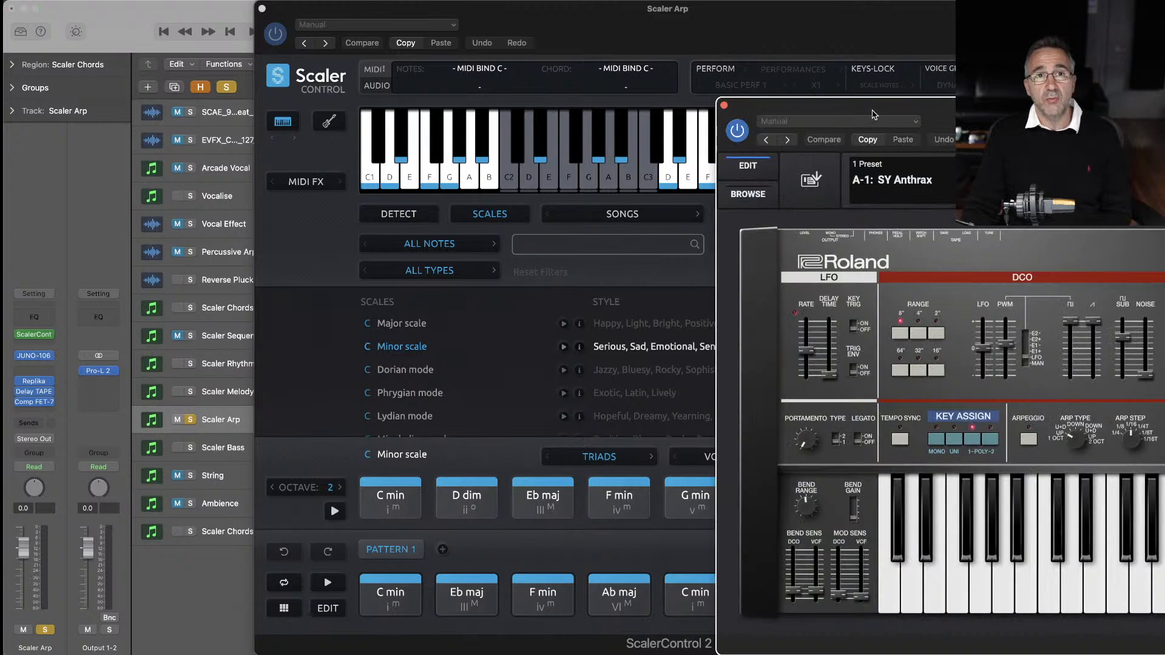
- Load the preset C-3: PL Pluck Piano from the 1 Preset bank in the JUNO-106
drag(874, 114, 180, 53)
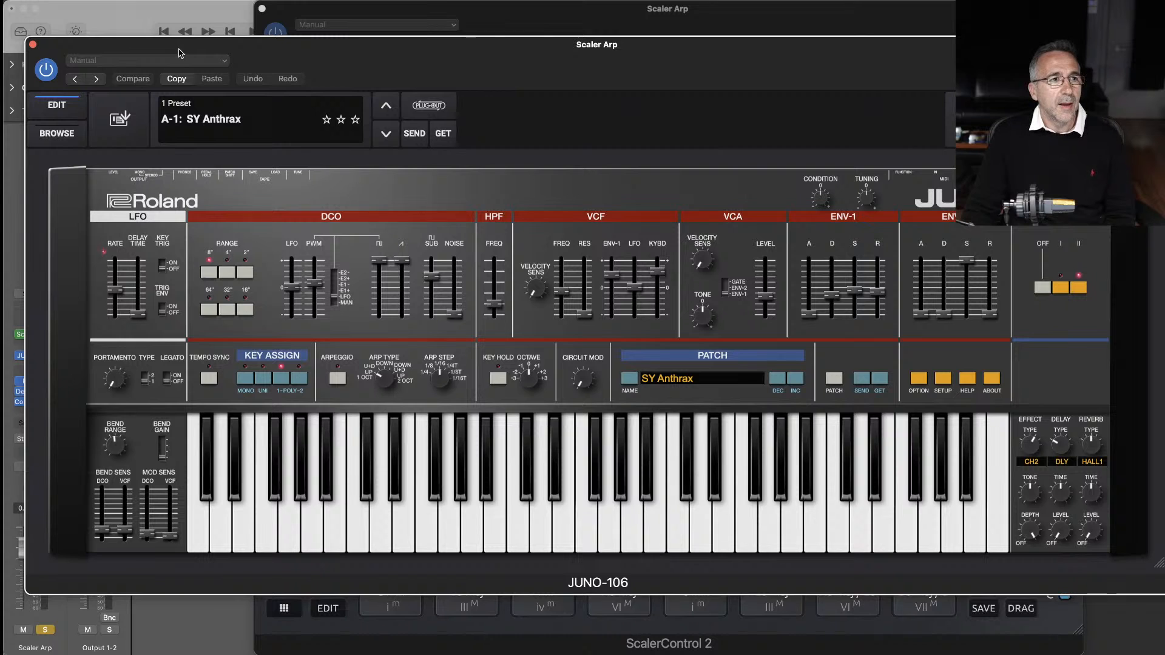
click(187, 128)
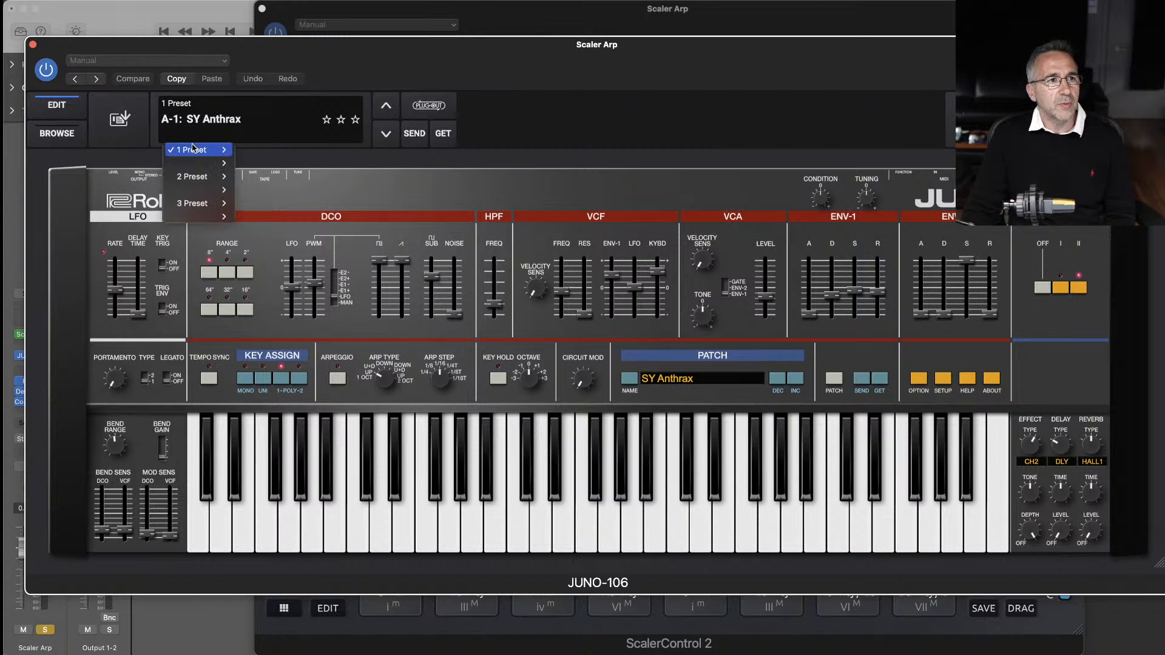
mouse_move(194, 150)
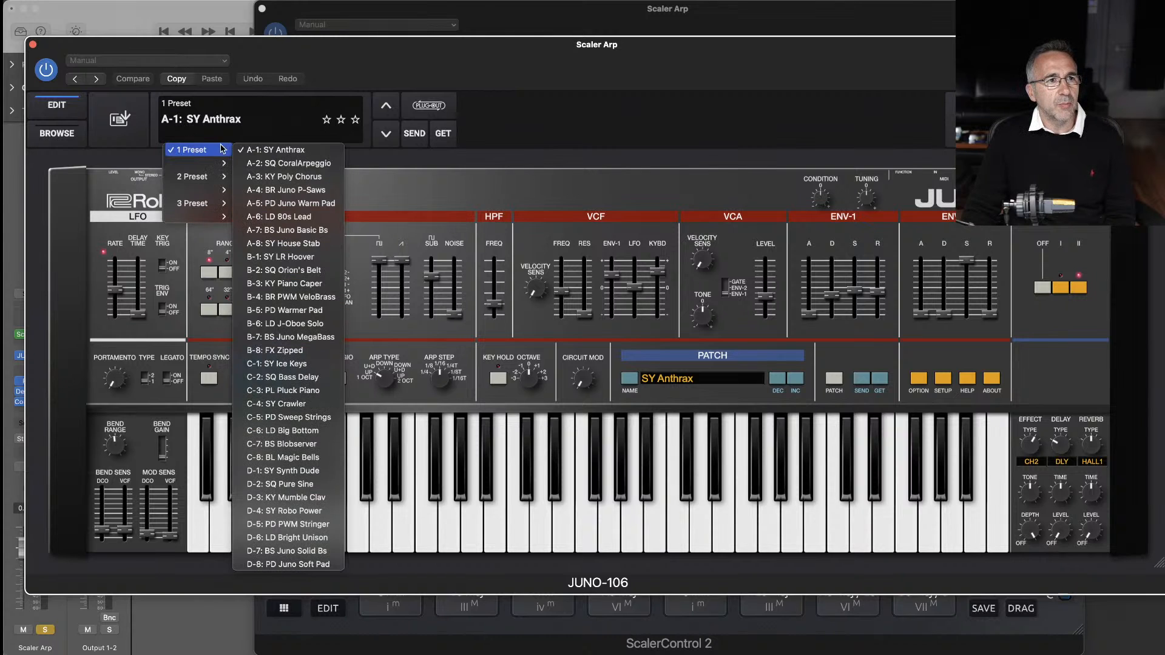
click(312, 396)
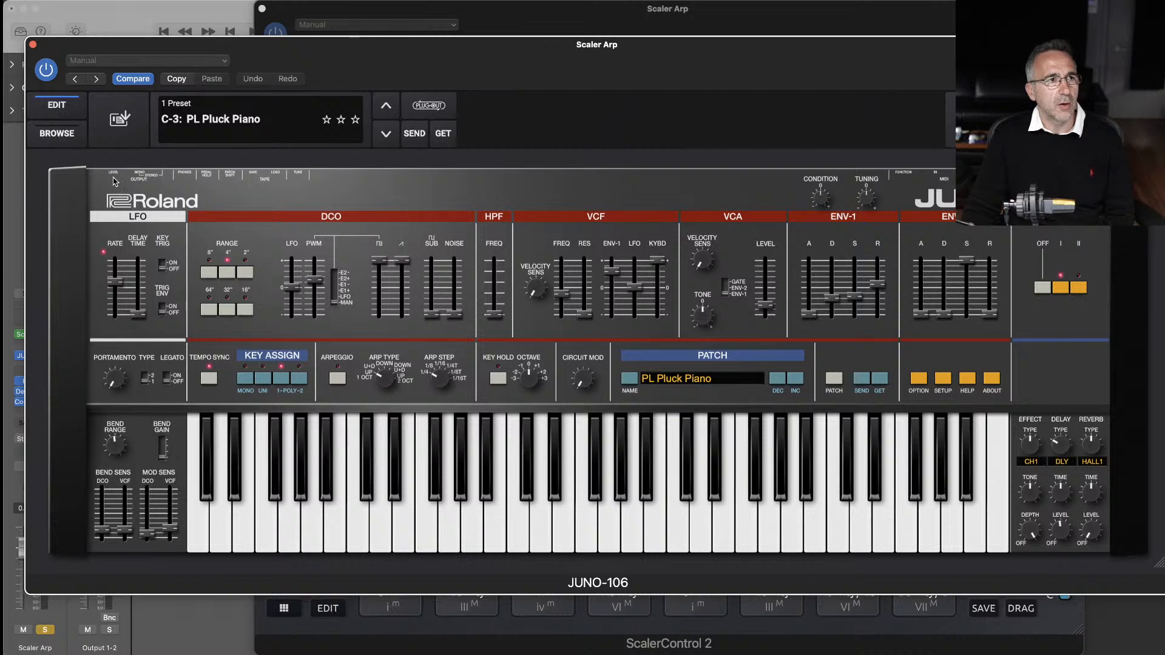
- Audition the soloed Scaler Arp track with the JUNO-106 sound, and close the JUNO-106 window
key(v)
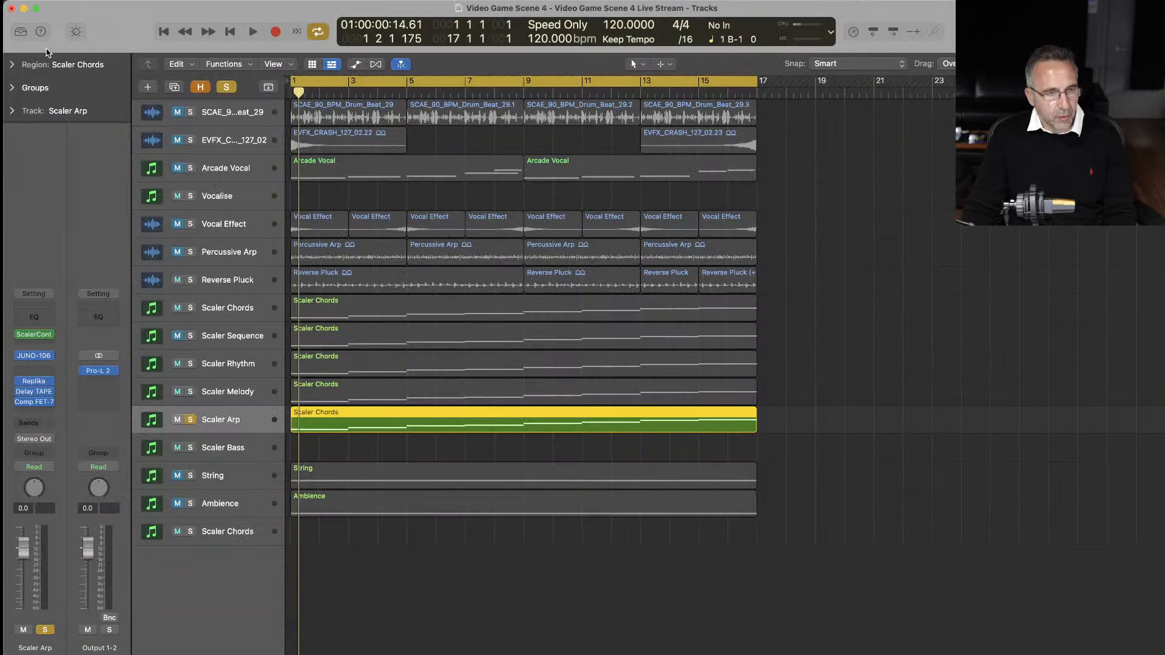
key(v)
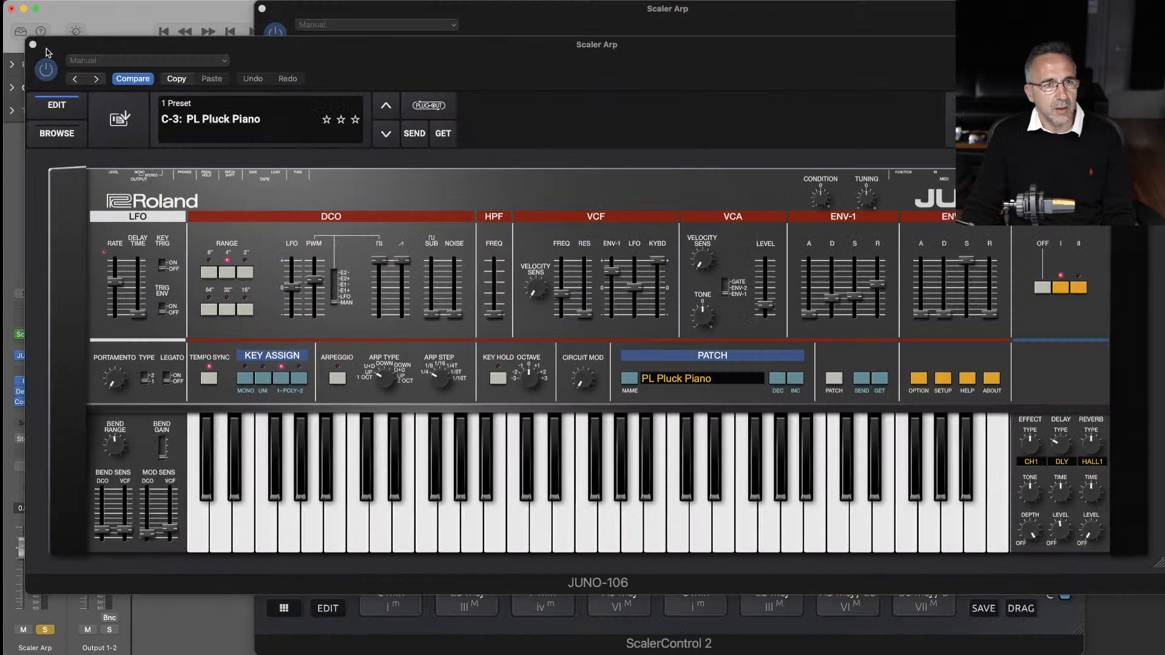
key(space)
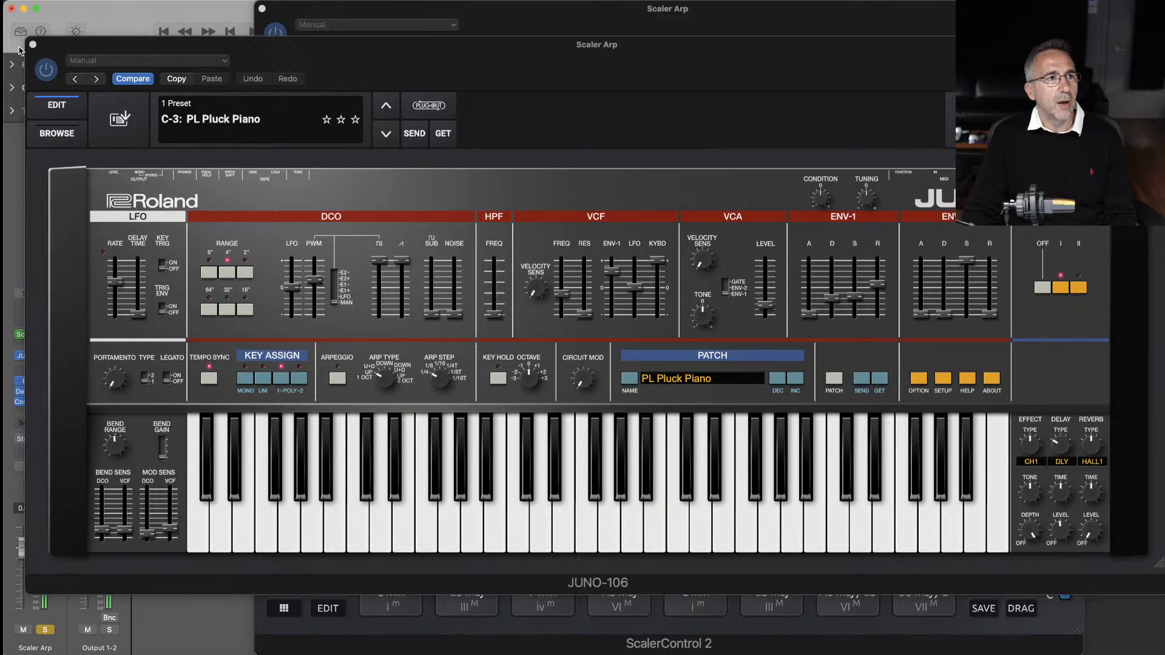
click(32, 46)
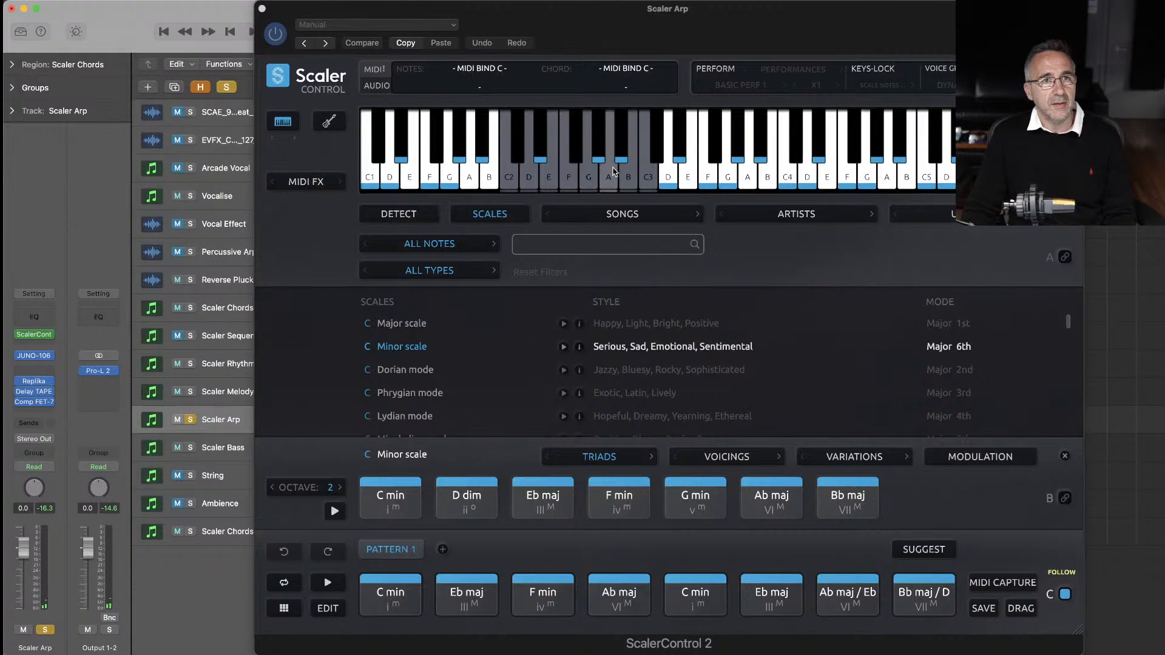
- Set ScalerControl 2's performance type to Arpeggio with the Up/Down pattern, and audition it on the soloed Scaler Arp track
click(789, 70)
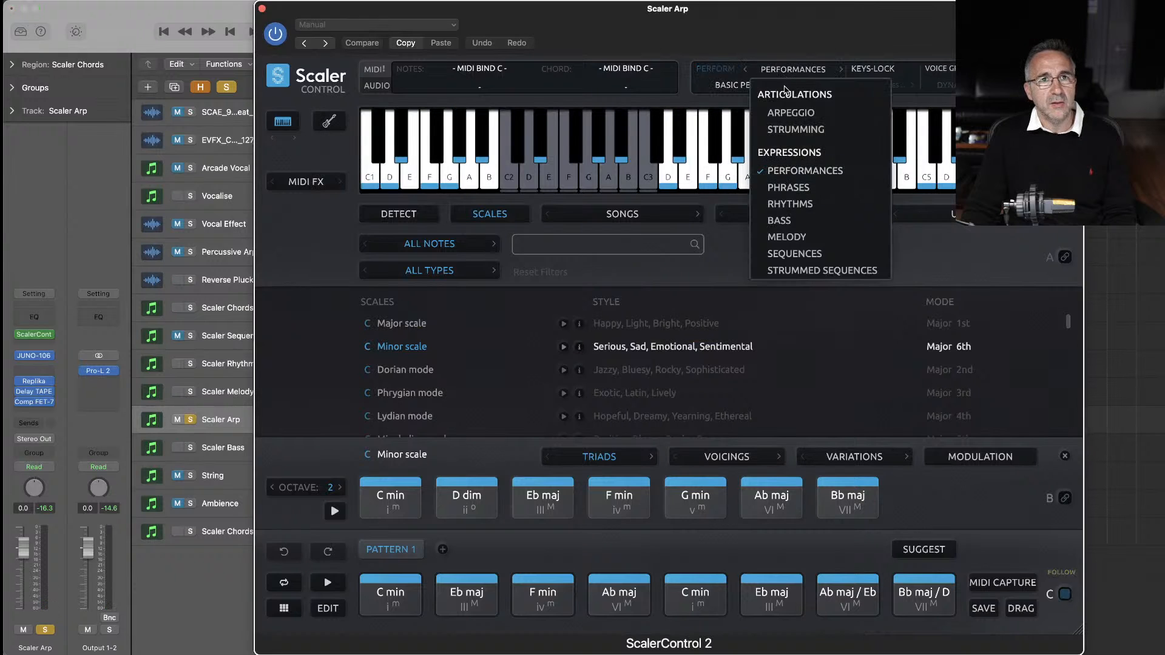
click(786, 114)
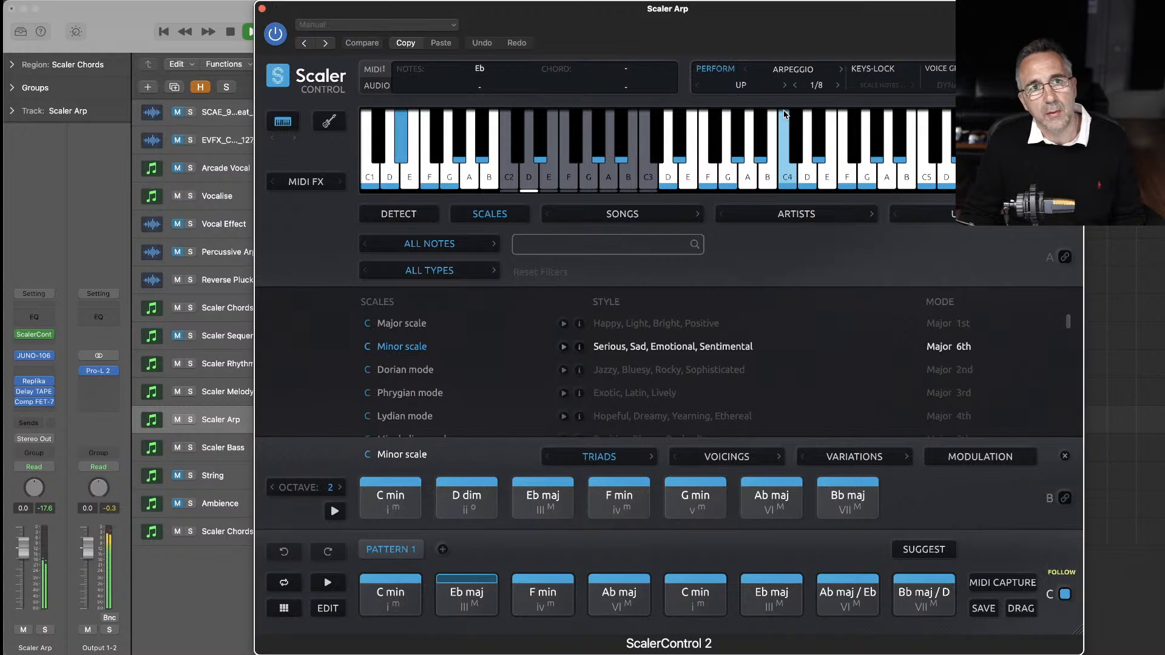
key(s)
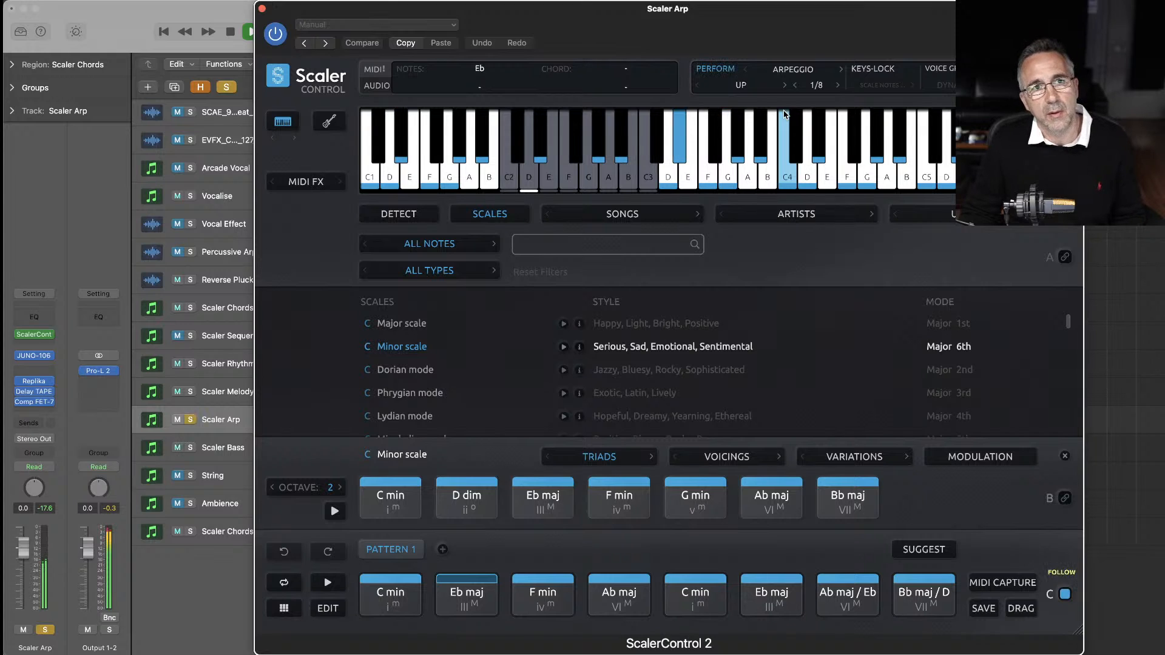
click(743, 86)
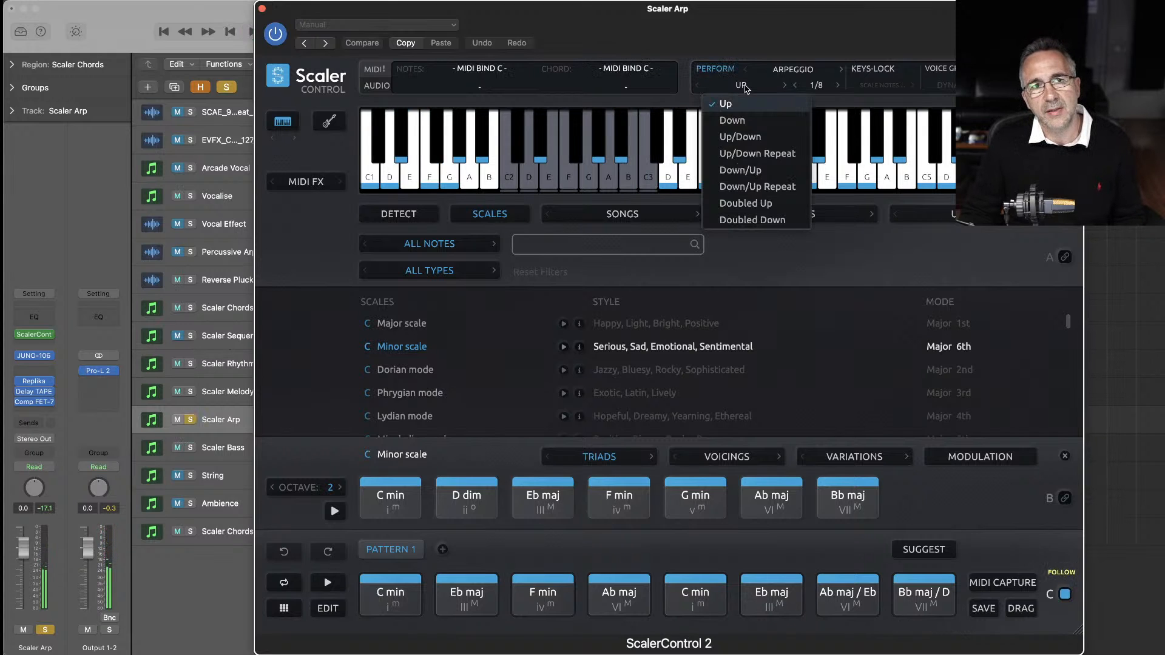
click(740, 137)
key(space)
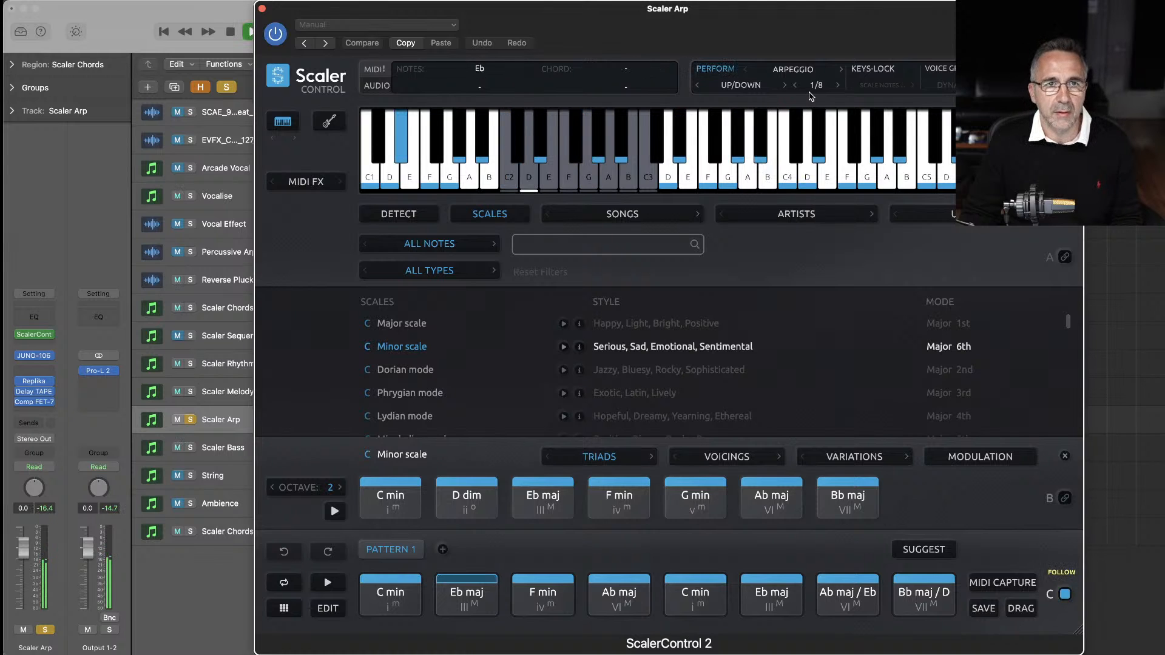
key(space)
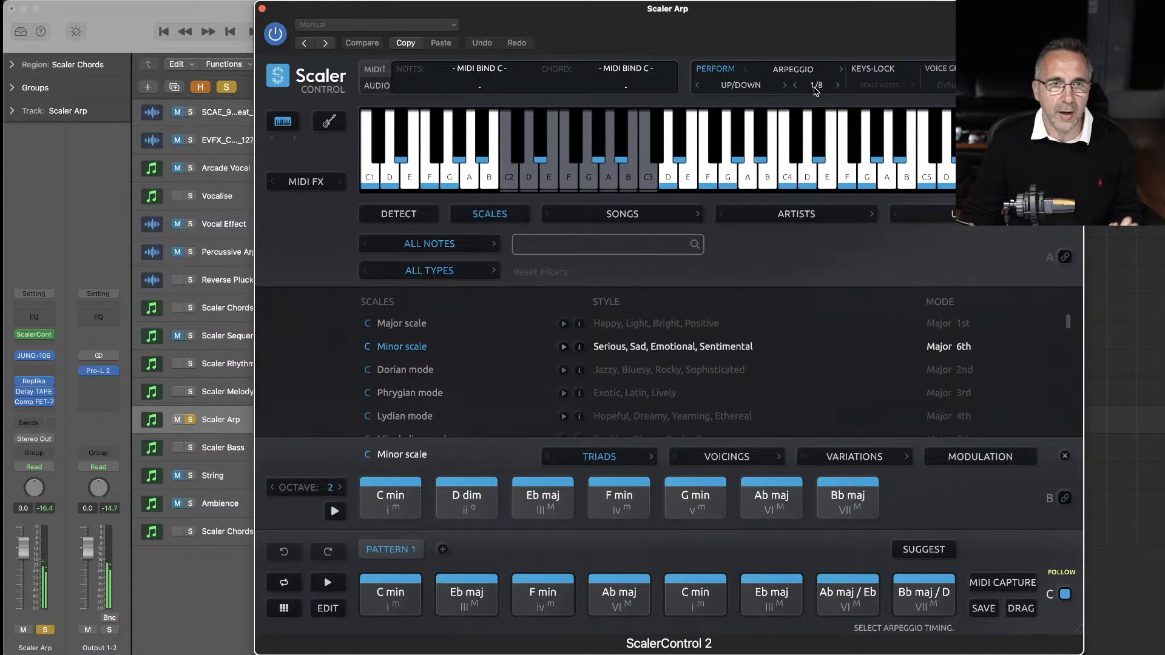
- Set the arpeggio timing to 1/16 in ScalerControl 2 and play back the faster arp
click(815, 86)
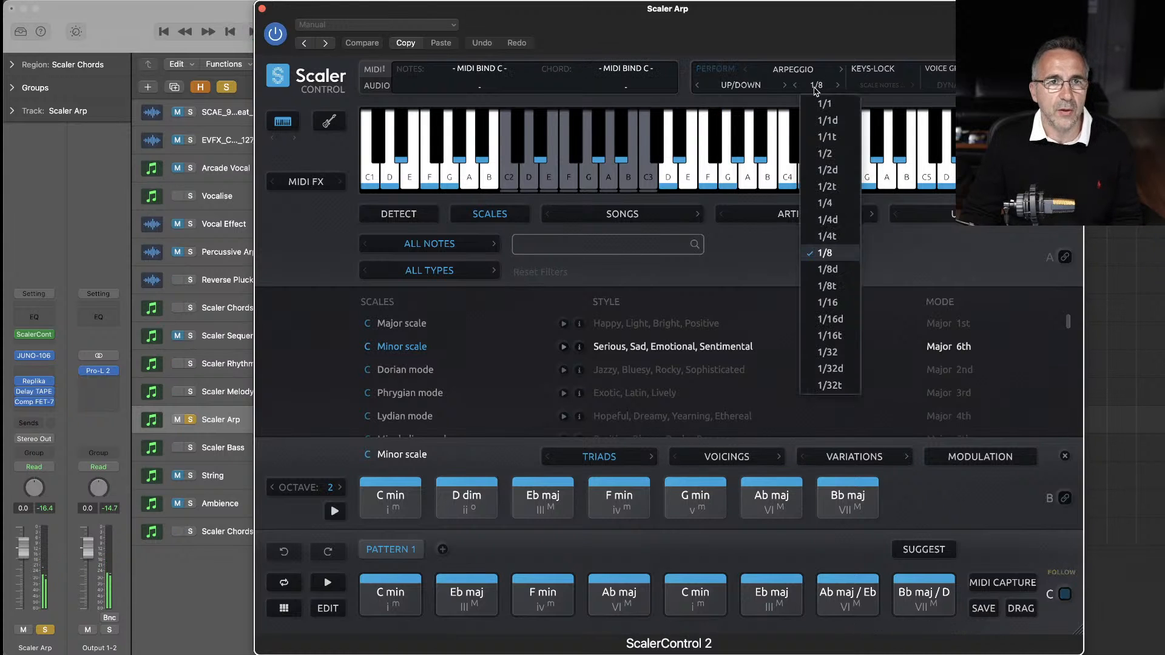
click(823, 301)
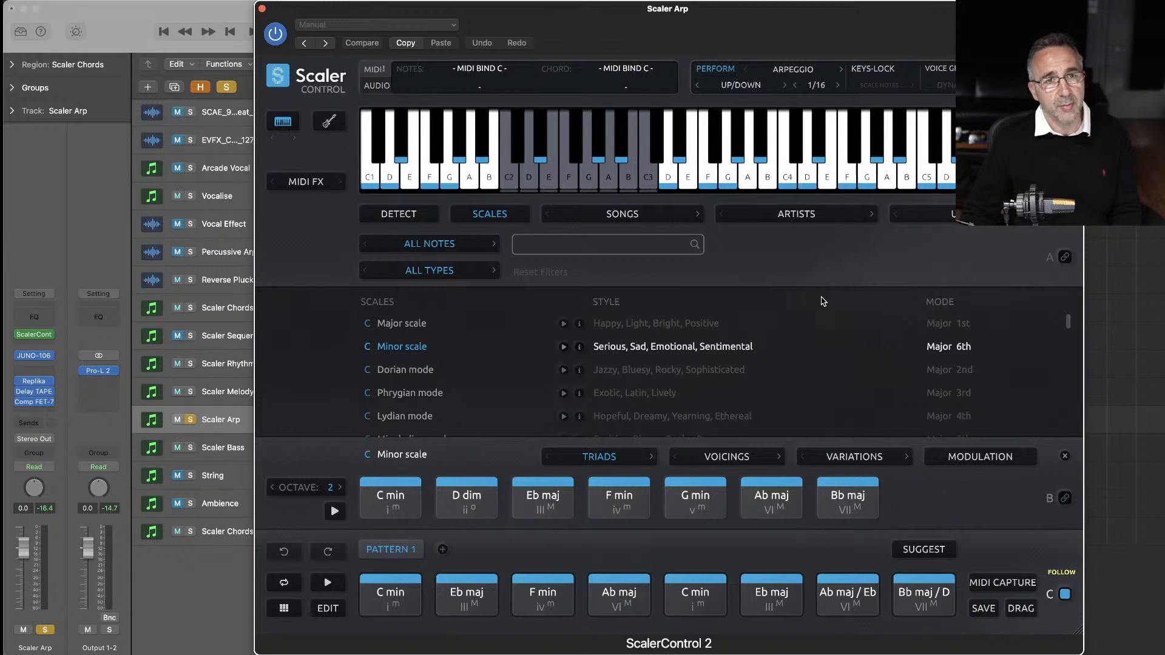
key(space)
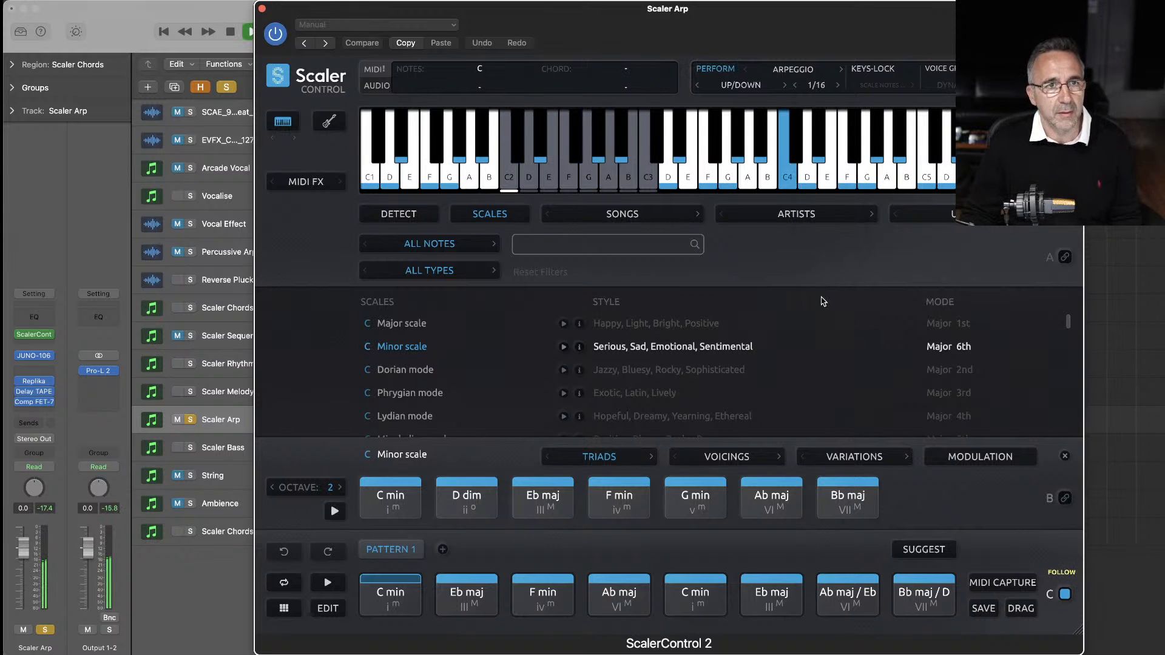
key(space)
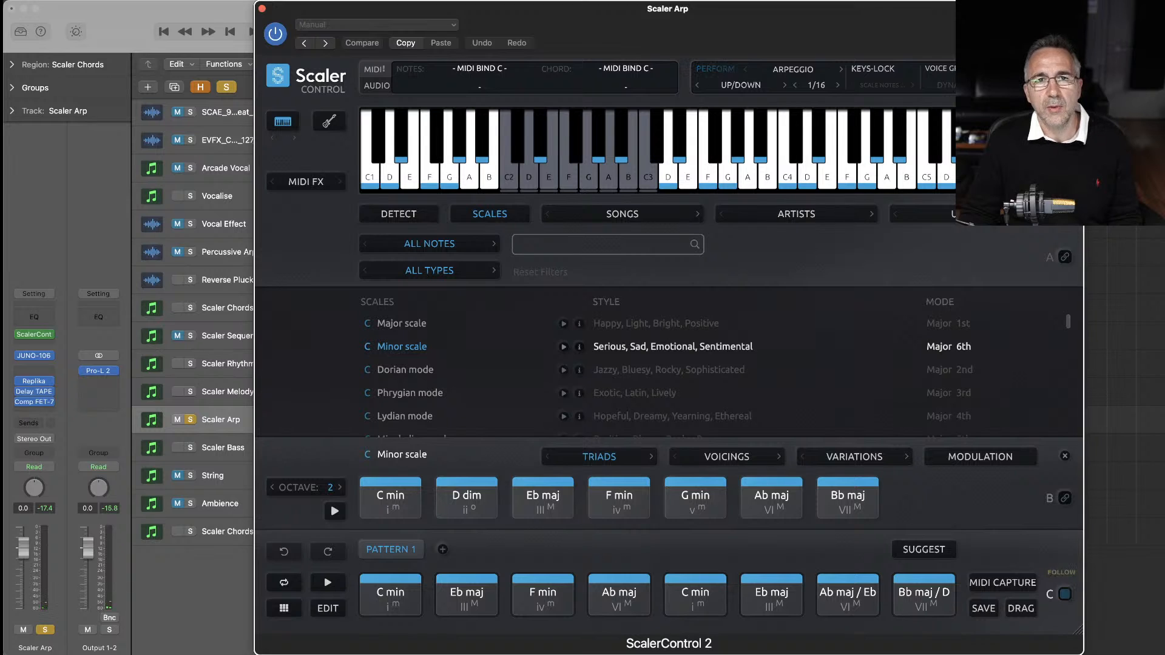
key(space)
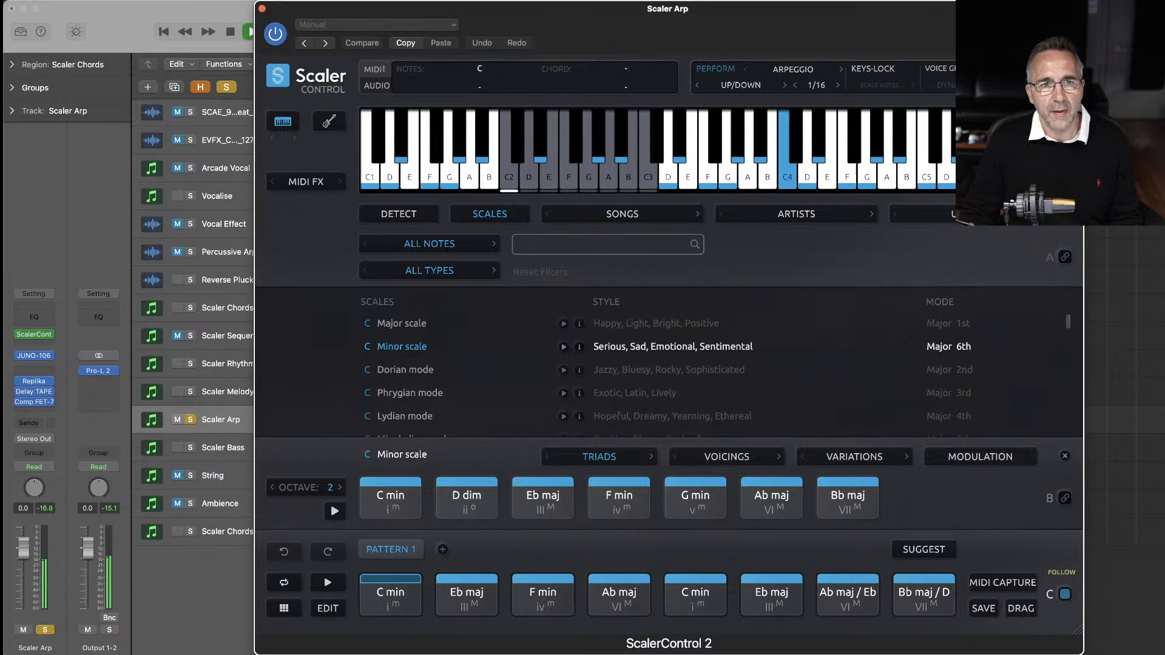
key(space)
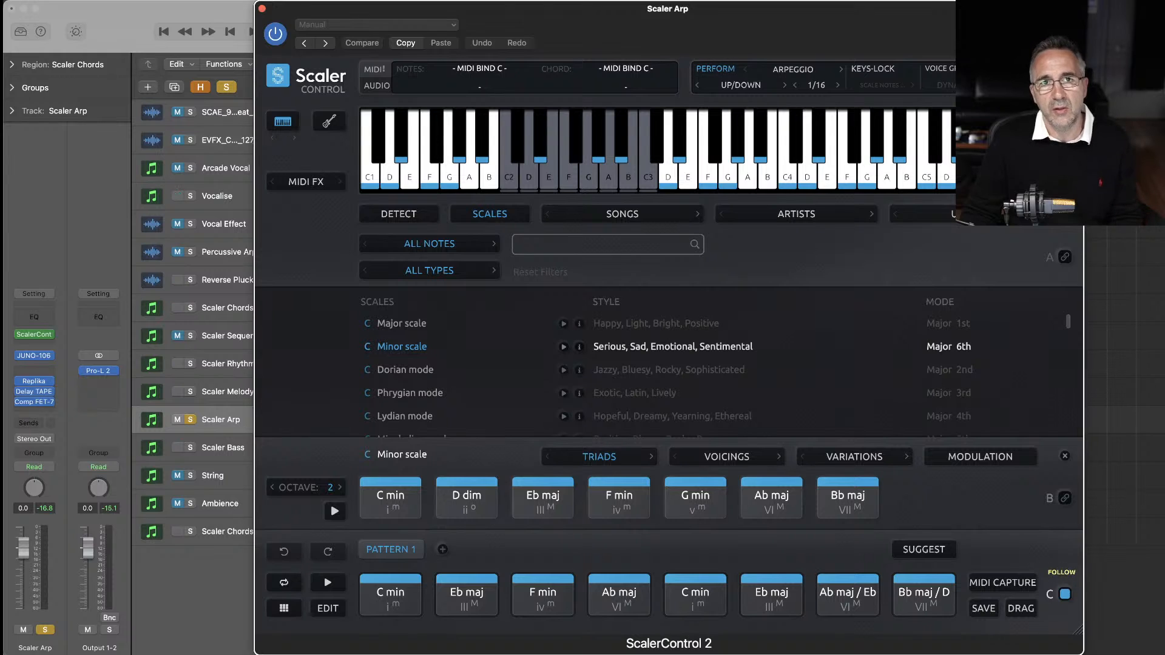
- Set the arpeggio octave range to 2 in ScalerControl 2's playback settings, audition it, and close the settings
click(934, 628)
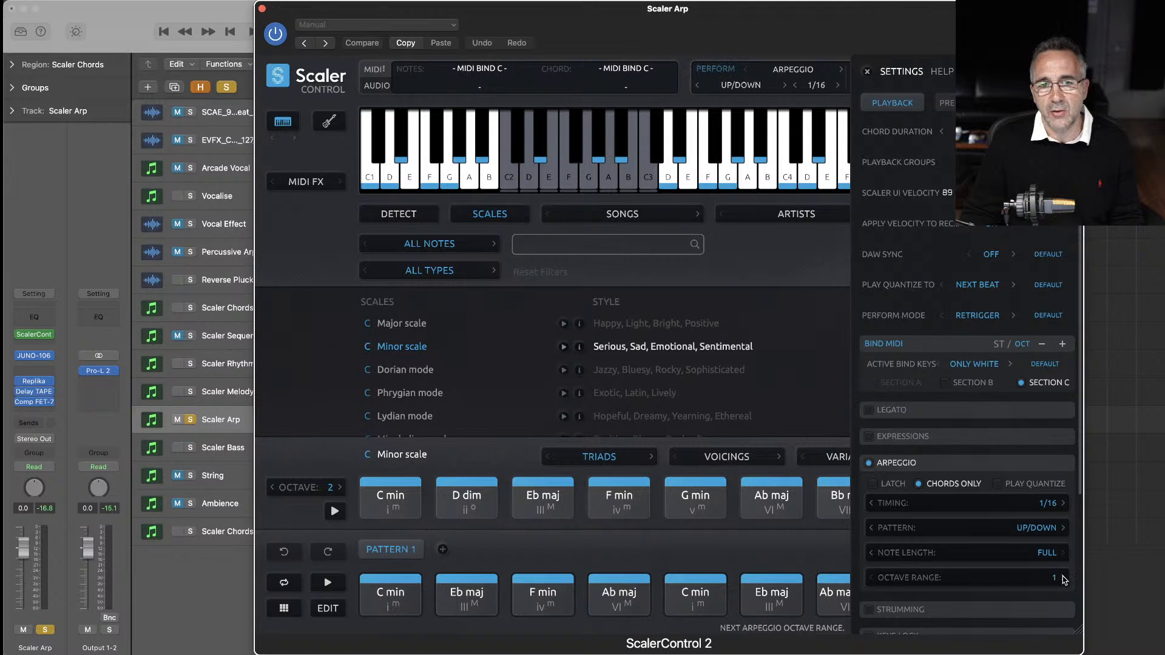
click(1063, 579)
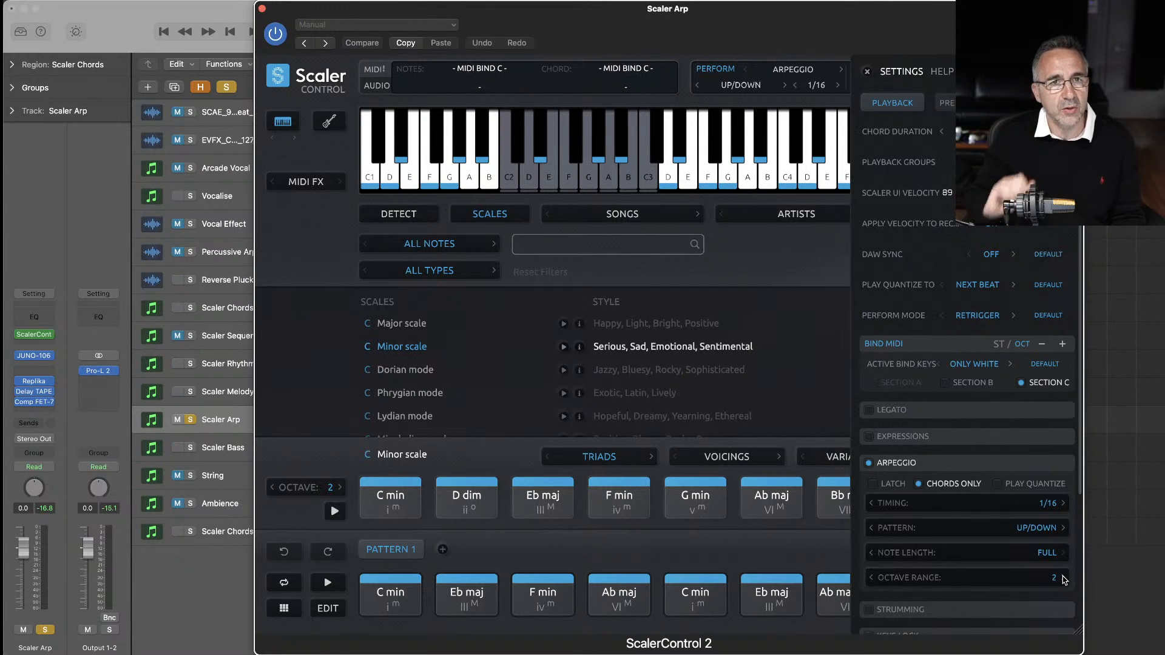
key(space)
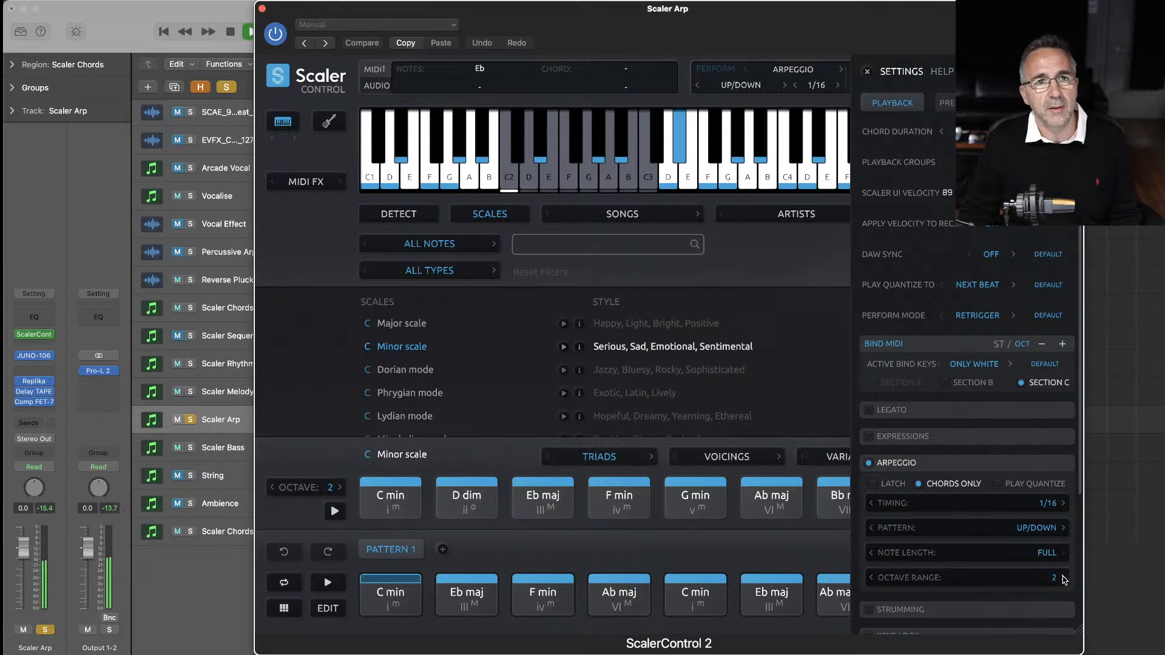
click(868, 73)
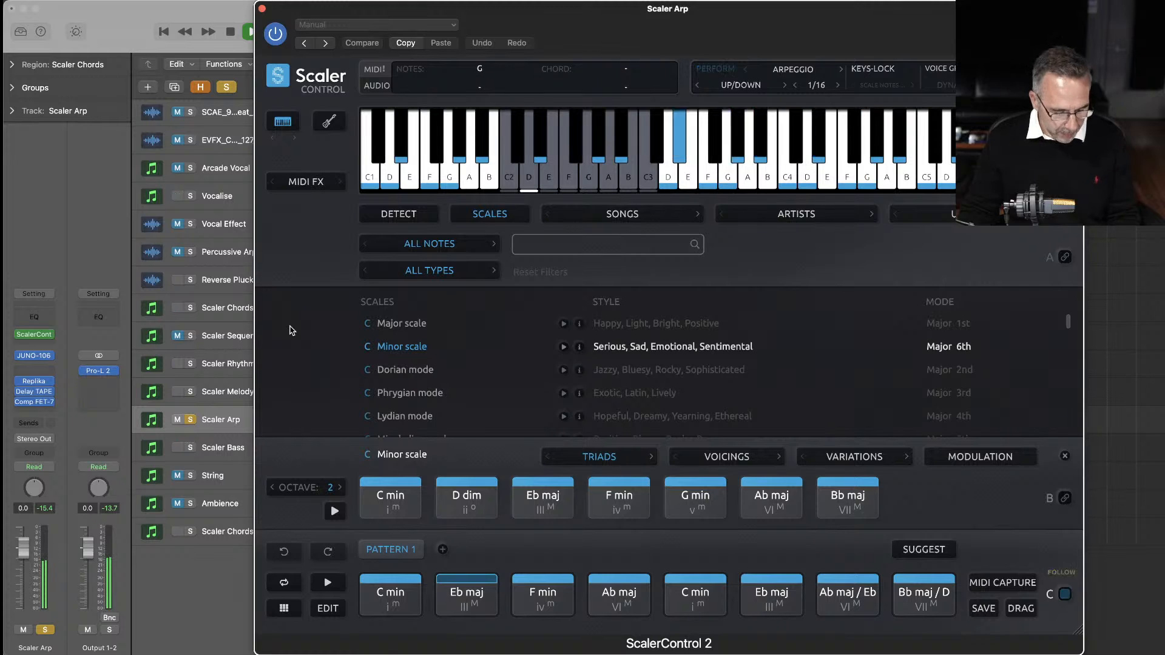
- Hide the plugin windows, unsolo the Scaler Arp track, and play the arrangement from the start
key(v)
click(189, 420)
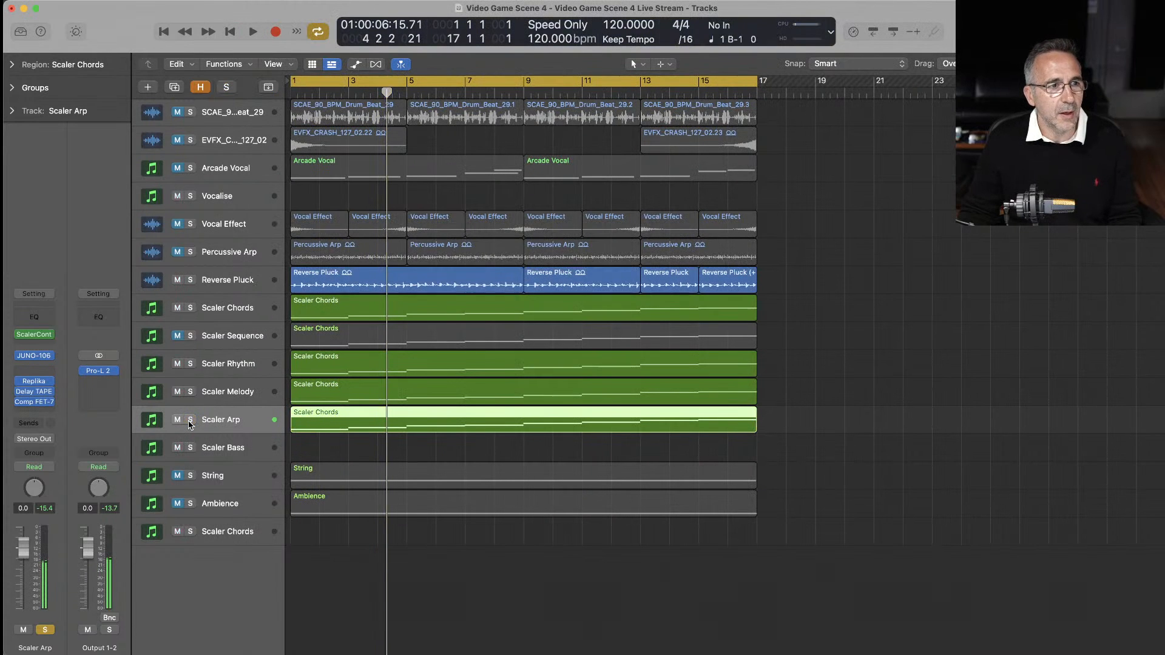
key(Return)
key(space)
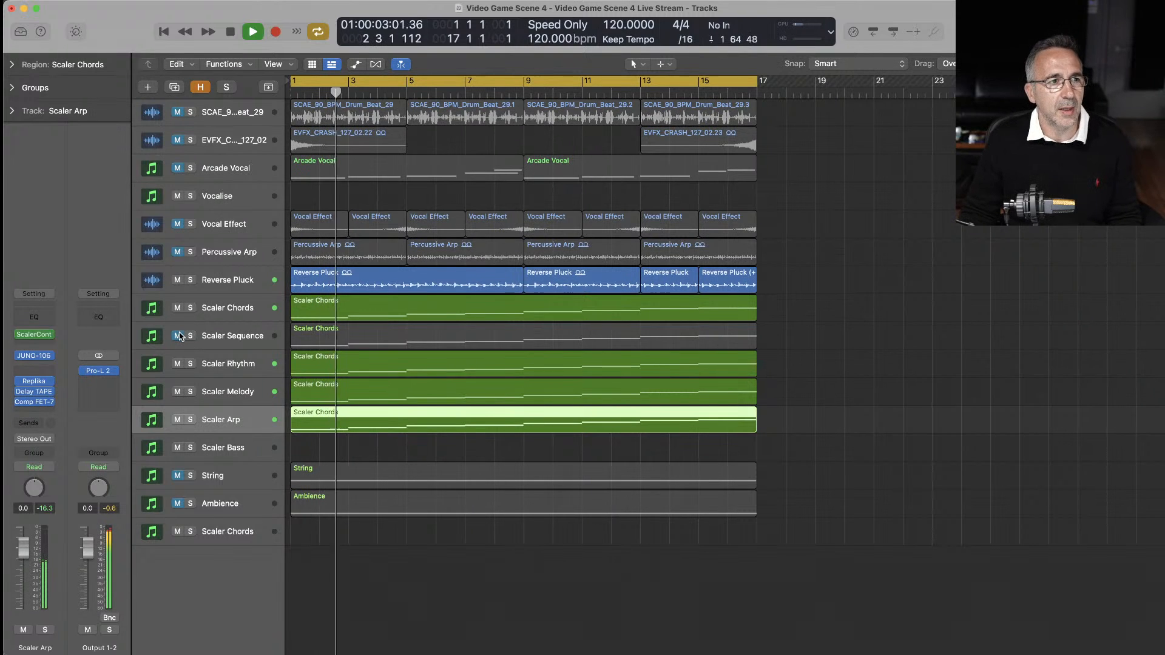
- Compare the playing mix with the Scaler Sequence track unmuted and muted again
click(178, 337)
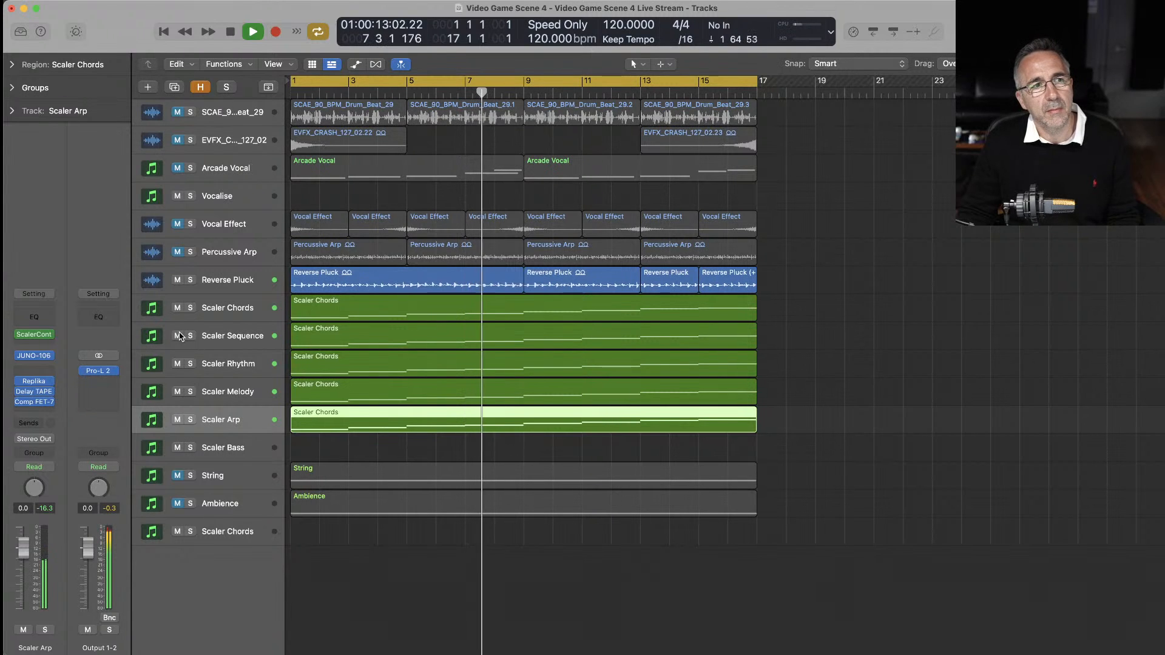
click(177, 336)
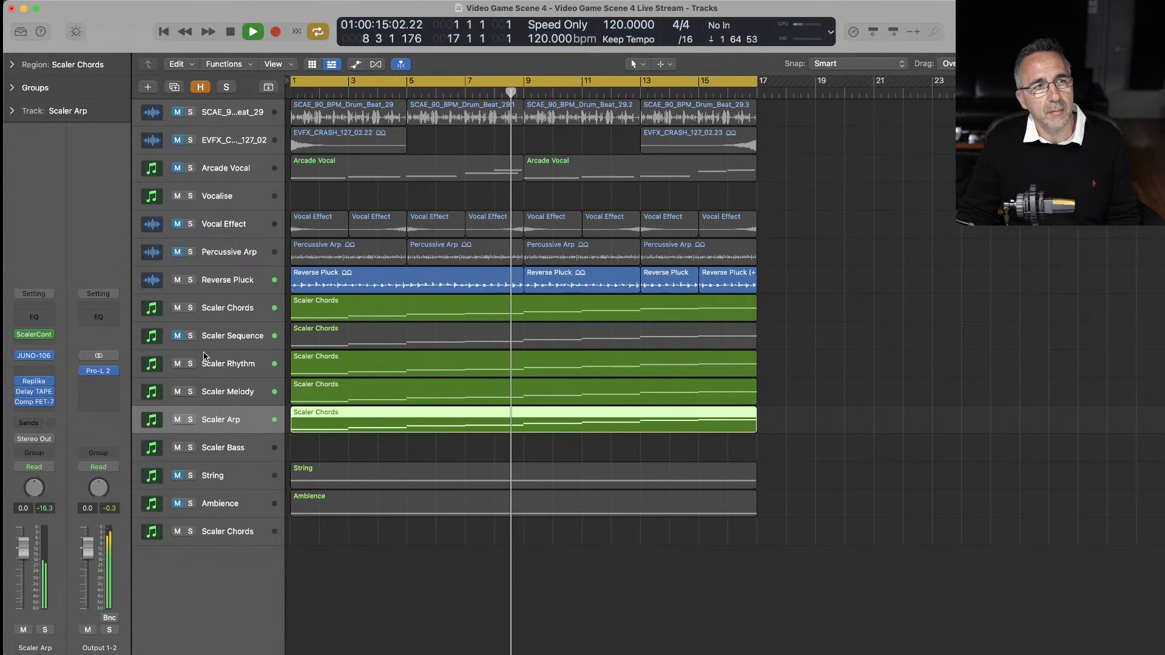
- Stop playback and copy the Scaler Chords region from the Scaler Arp track to the Scaler Bass track
key(space)
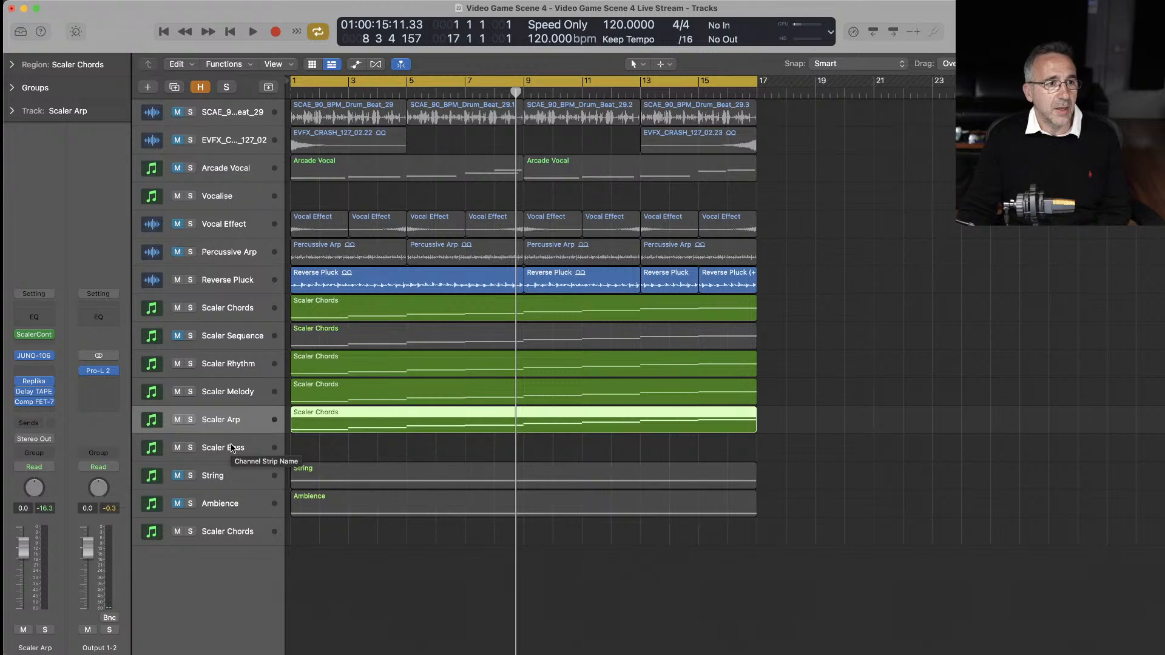
click(232, 448)
drag(330, 421, 329, 447)
key(alt)
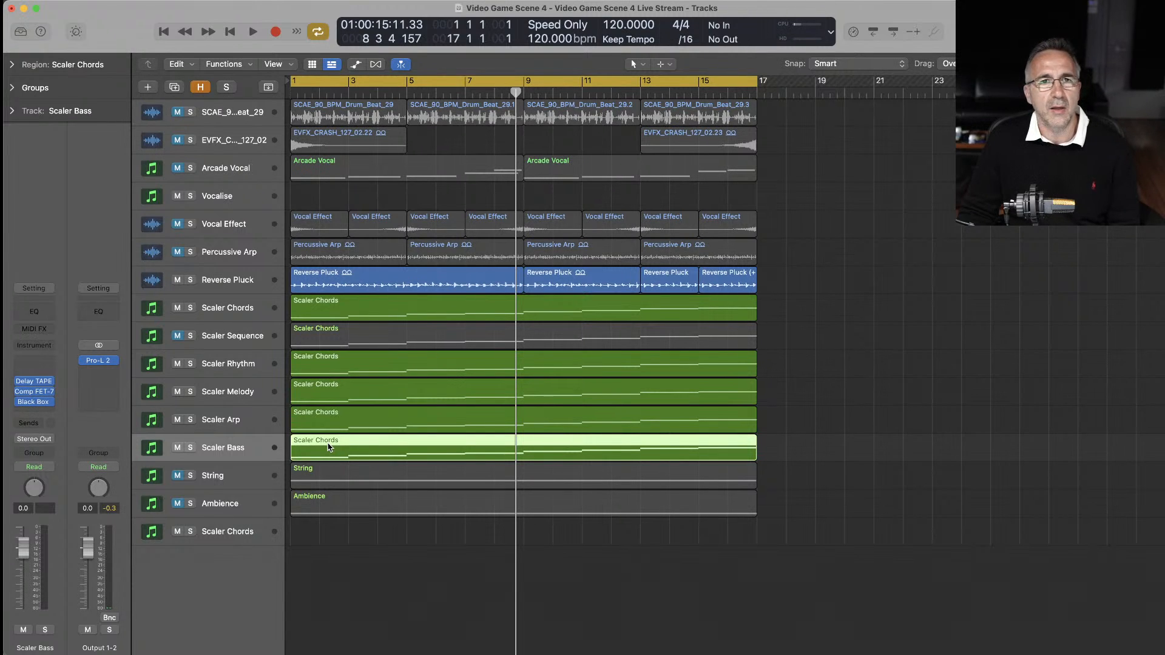
- Reopen ScalerControl 2 on the Scaler Arp track, enable Humanize, and review its modes, keeping Timing selected
click(221, 427)
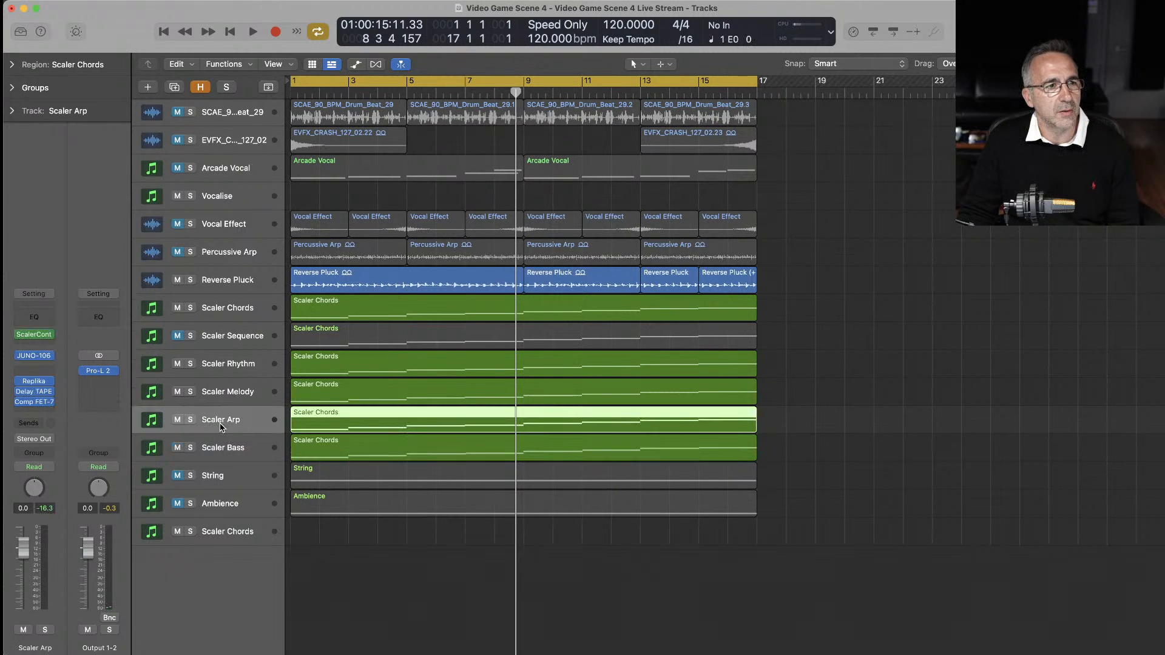
click(35, 335)
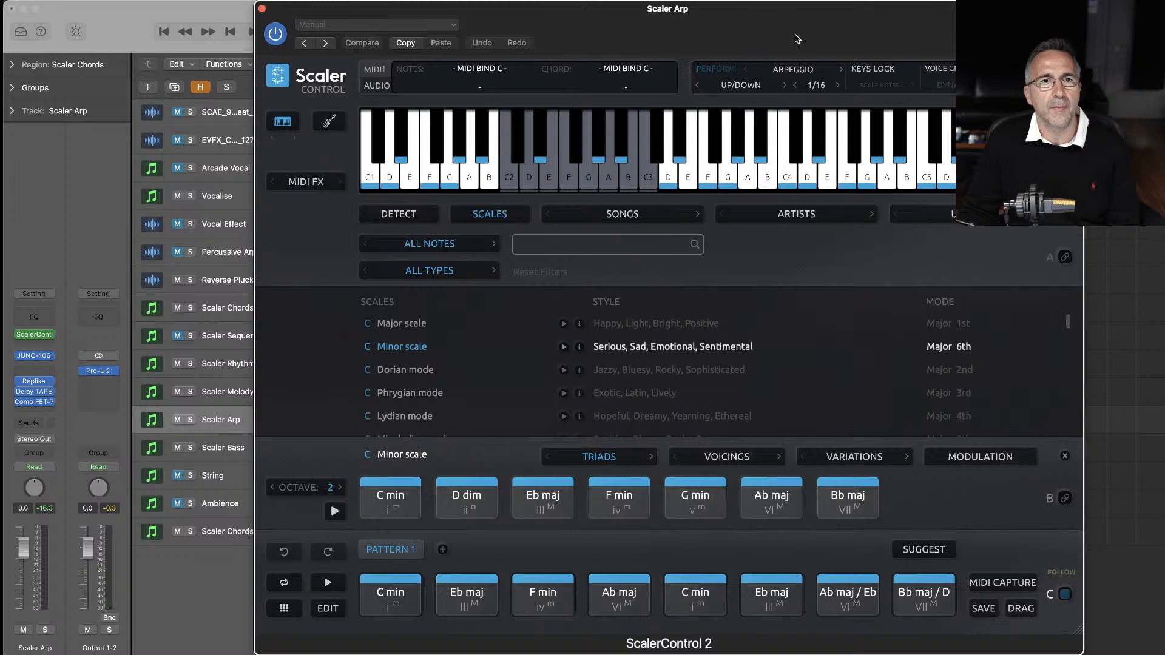
drag(797, 38, 591, 37)
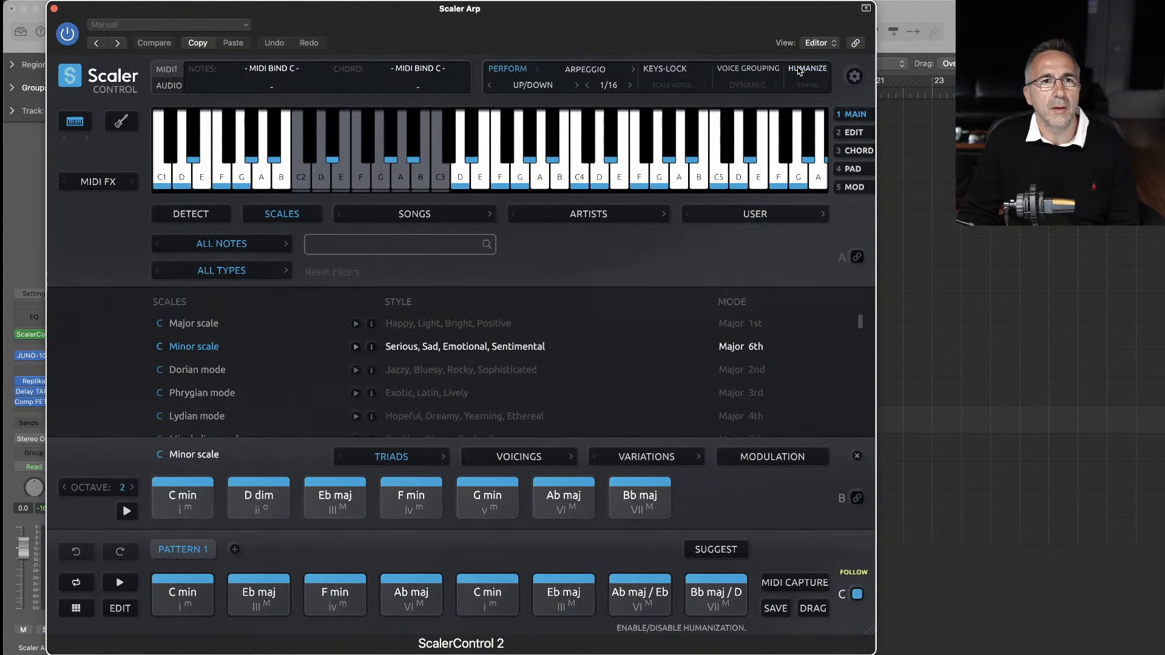
click(799, 69)
click(802, 84)
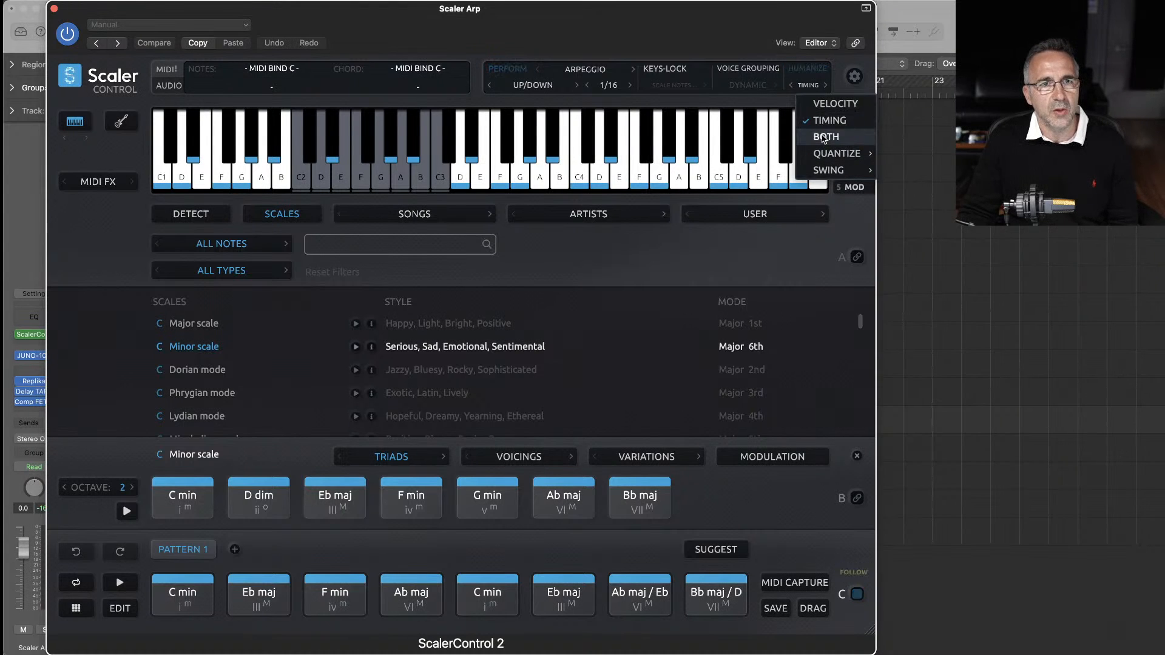
click(805, 72)
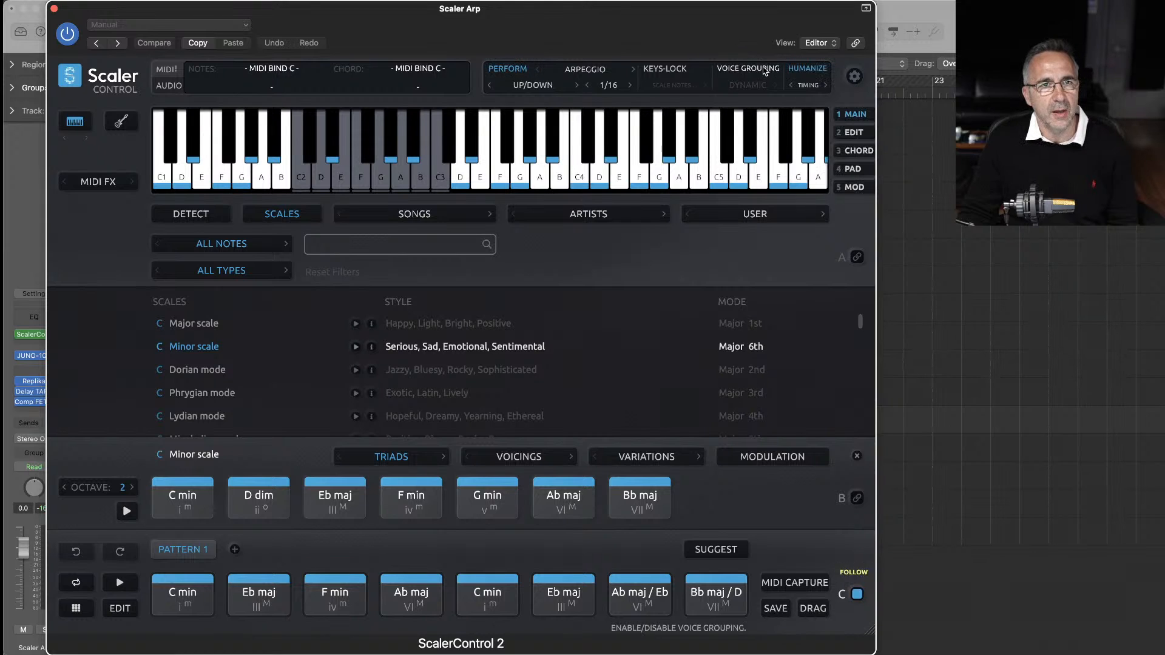
- Review the Voice Grouping options in ScalerControl 2, leave Voice Grouping off, and close the plugin window
click(757, 86)
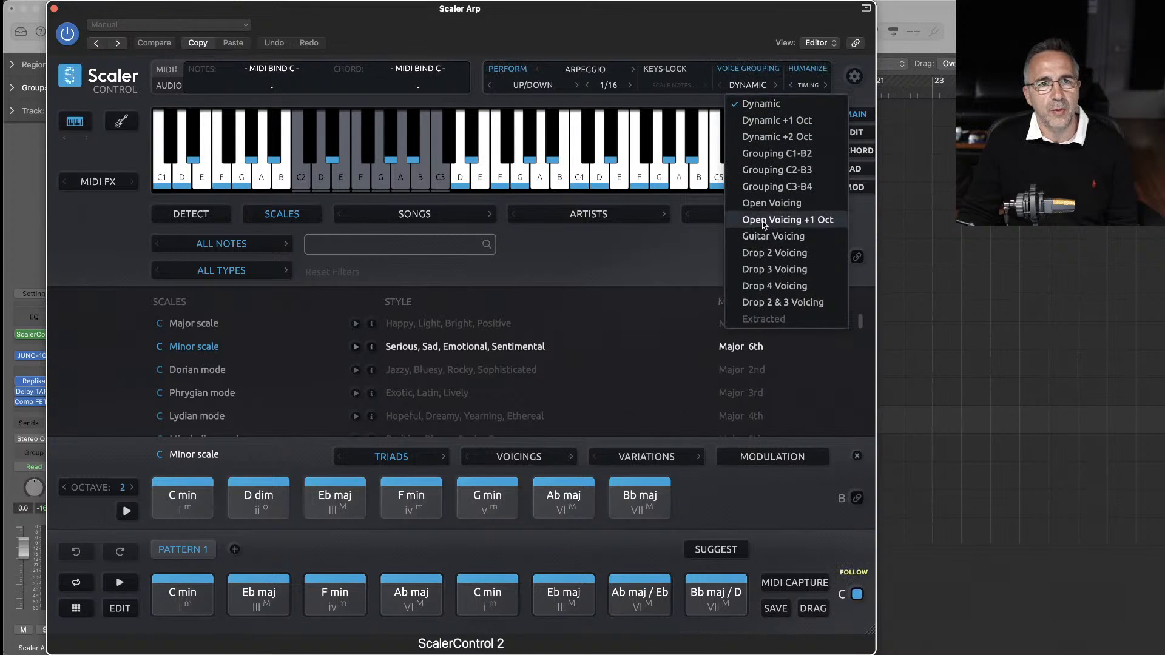
click(747, 73)
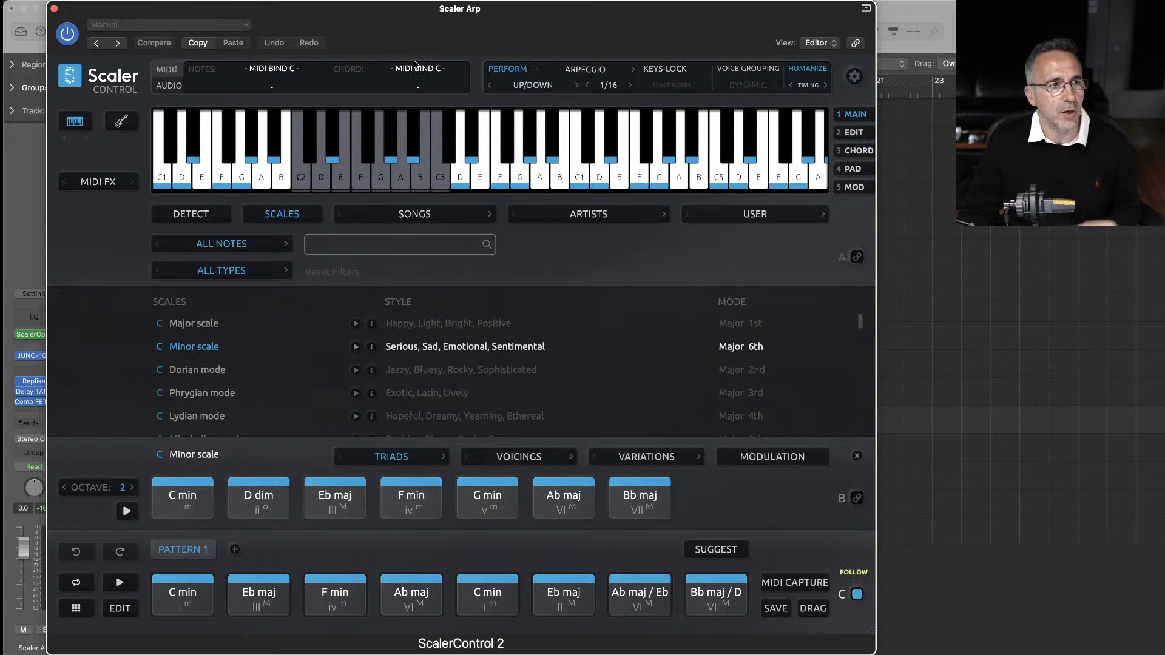
click(54, 9)
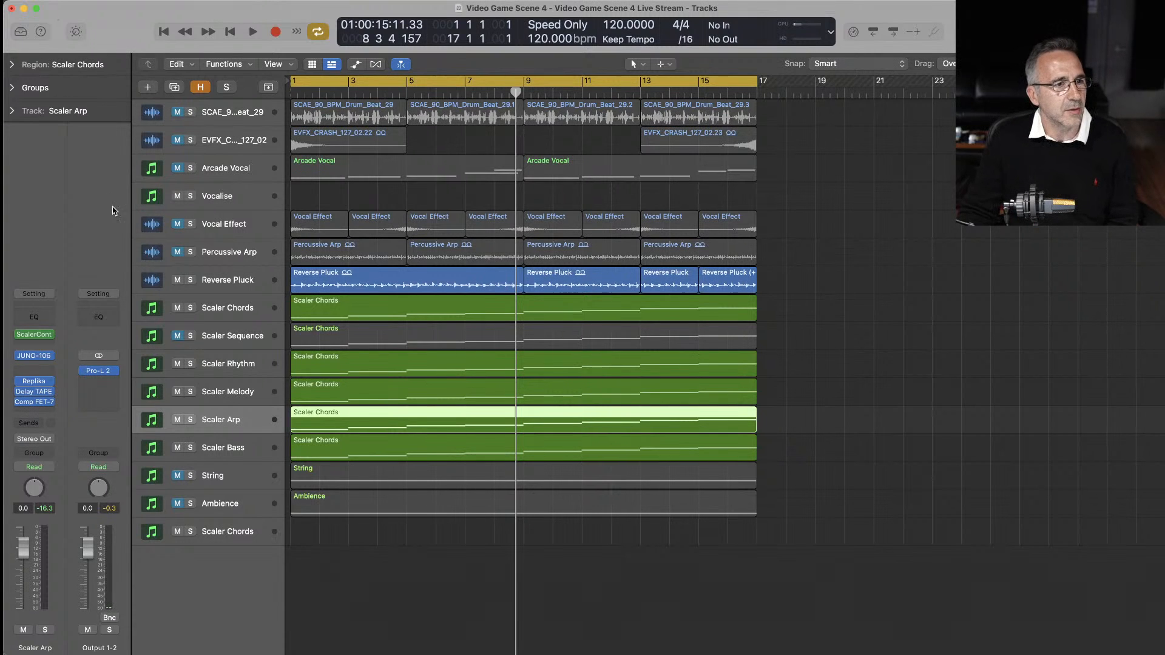
- Add an Audio Units MIDI effect to the Scaler Bass track
click(215, 445)
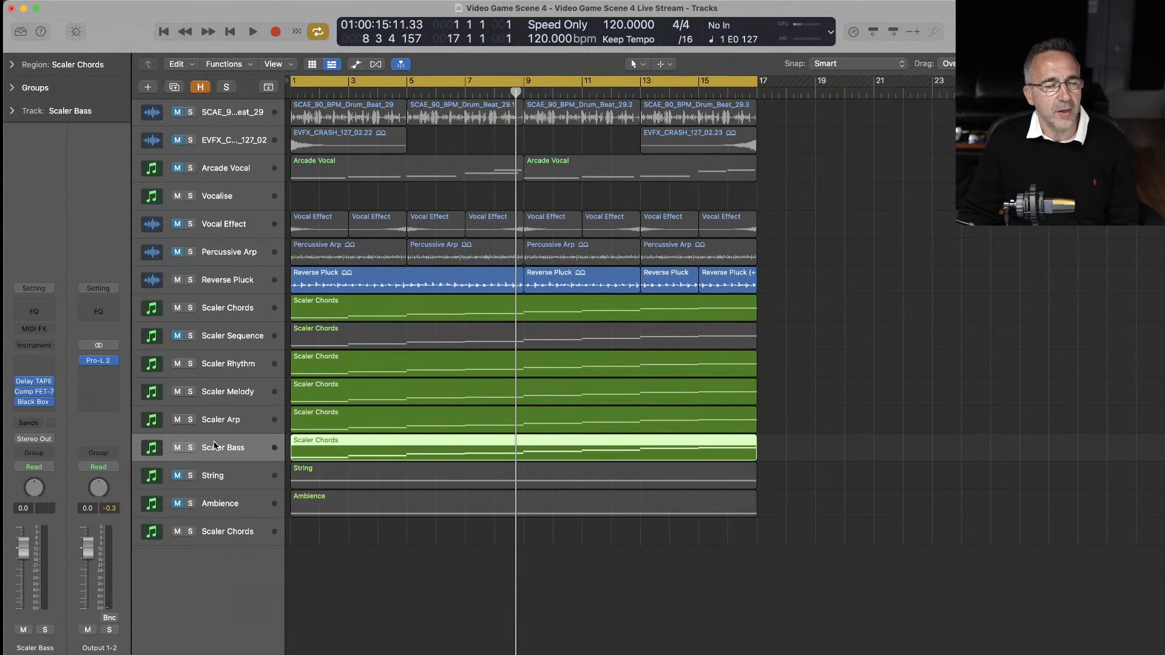
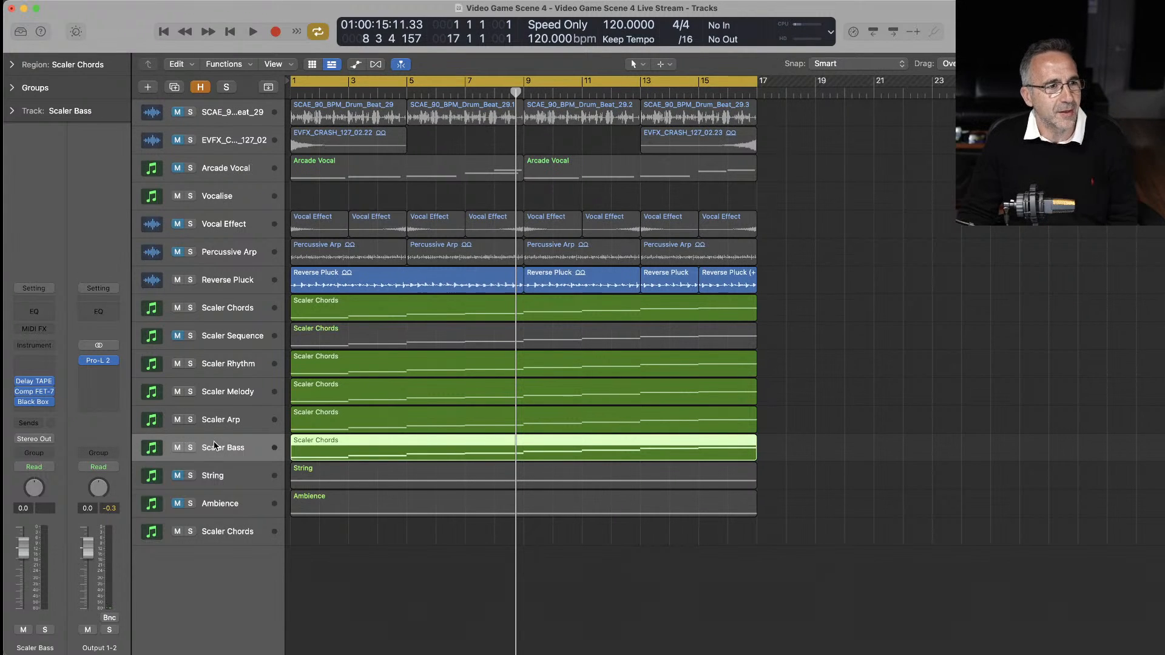
click(49, 329)
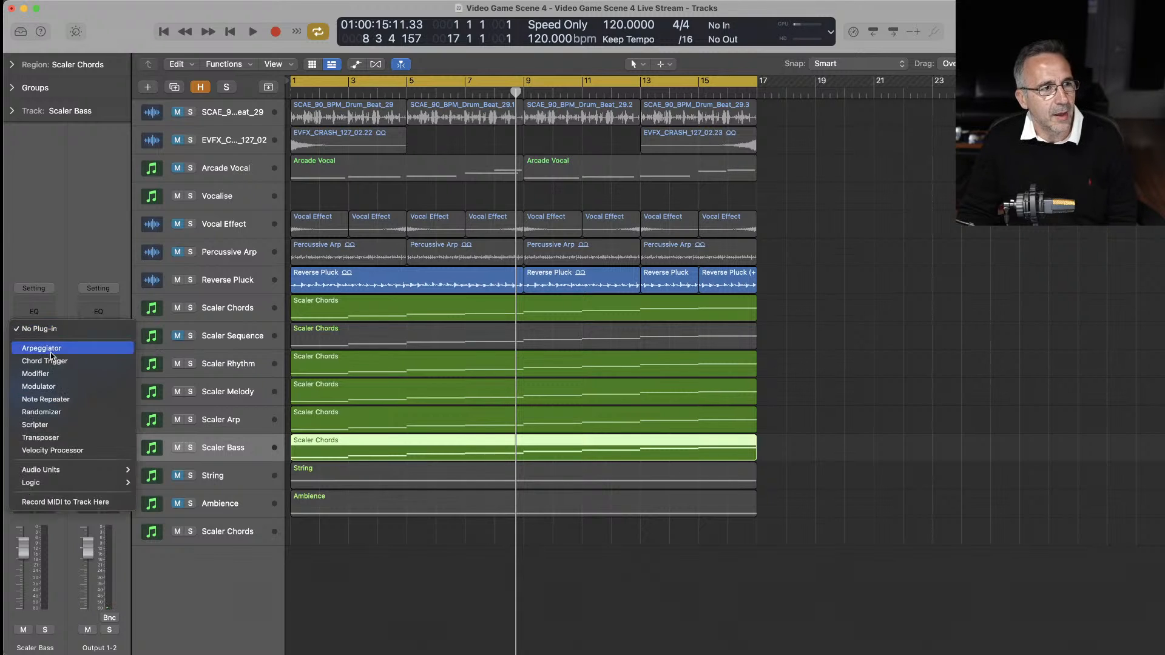
mouse_move(70, 467)
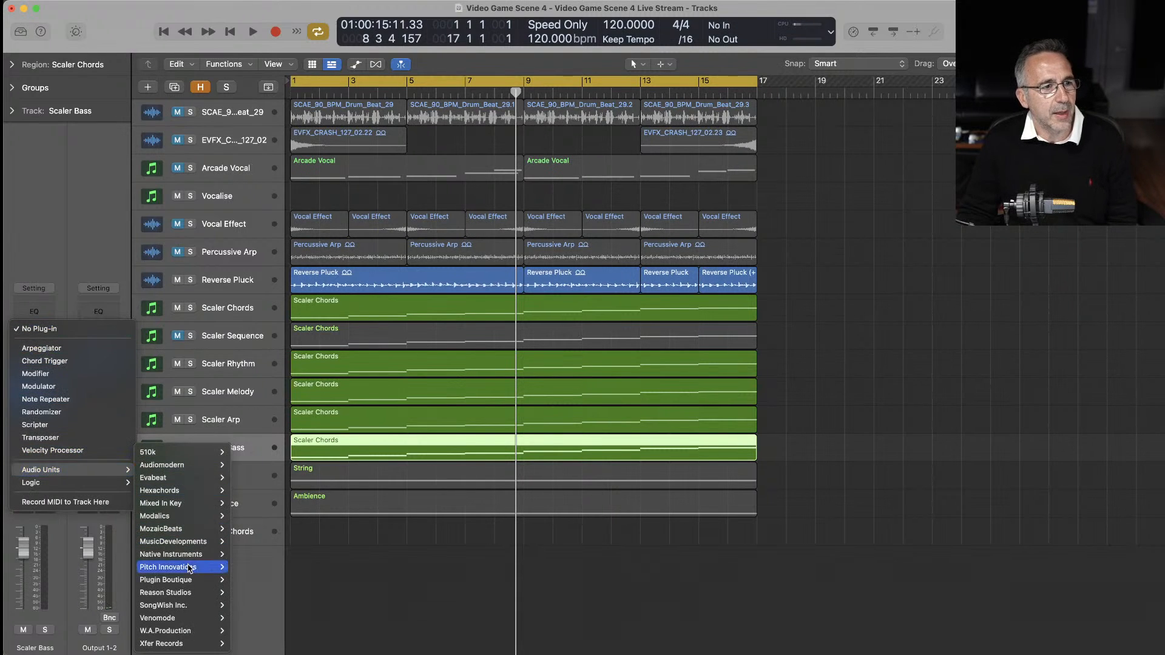
- Load ScalerControl 2 as a MIDI effect on the Scaler Bass track and position its window fully in view
mouse_move(194, 580)
click(274, 593)
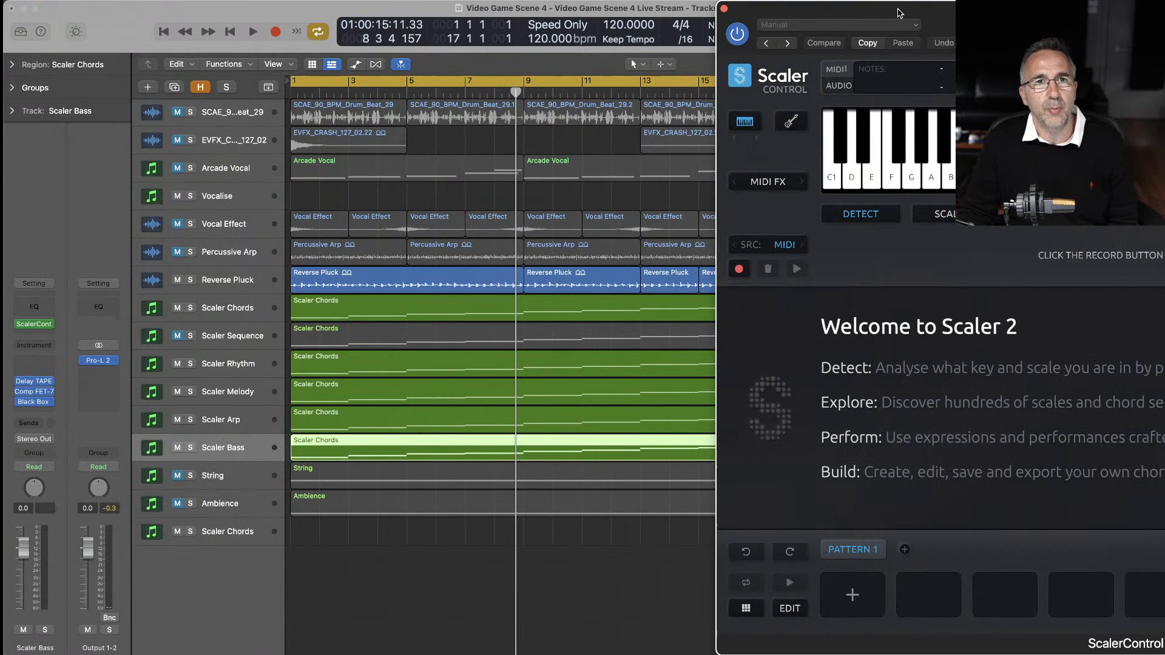
drag(901, 8, 323, 14)
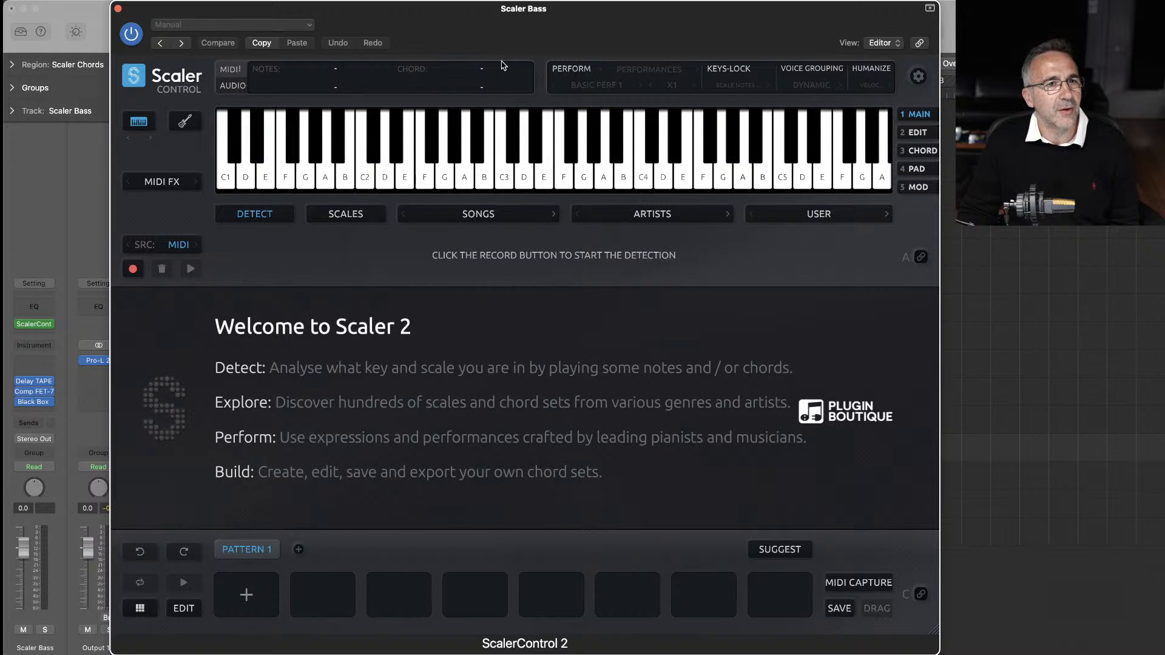
click(385, 132)
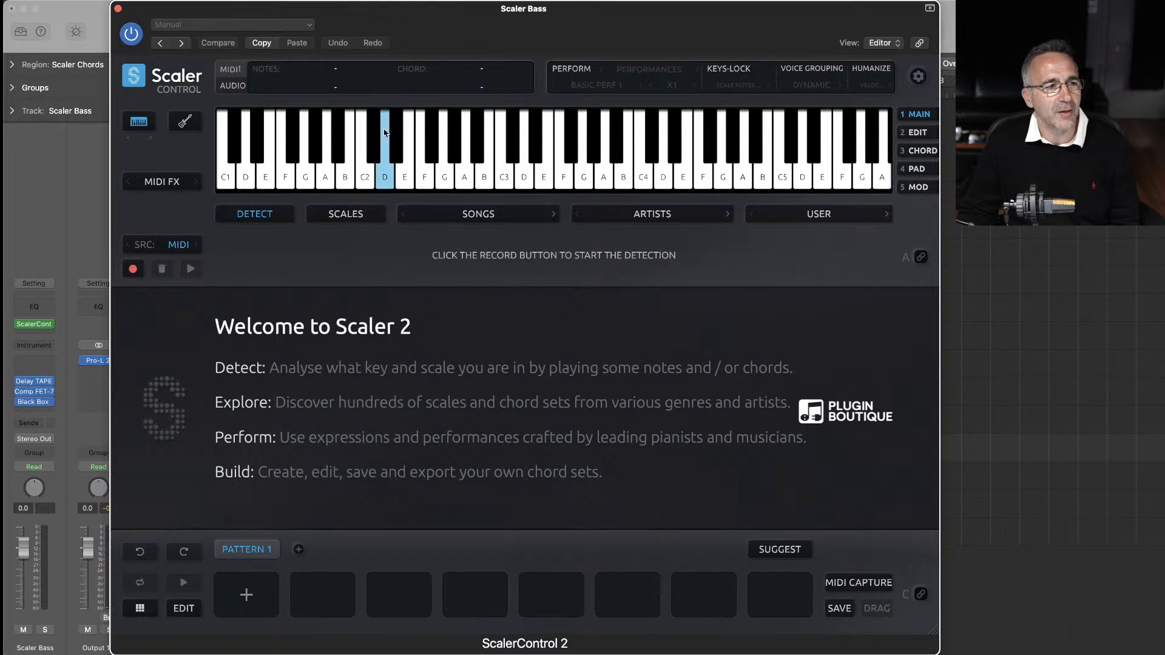
- Make the Scaler Bass instance follow the live-synced chord progression and select the C Minor scale
click(134, 88)
click(155, 119)
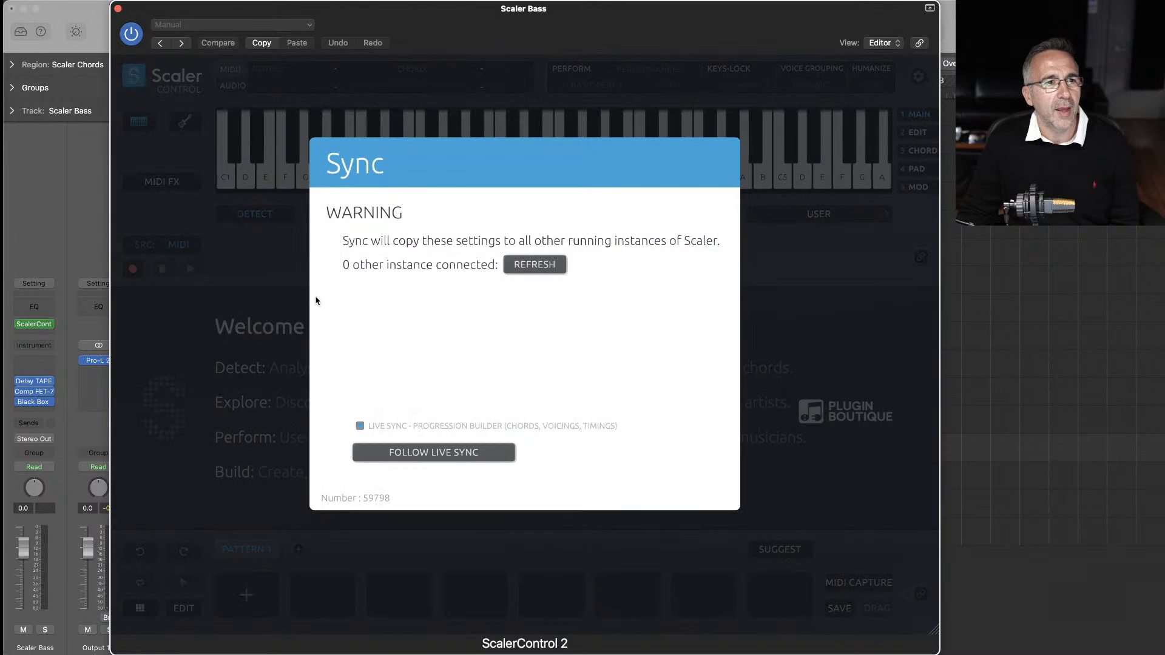
click(433, 452)
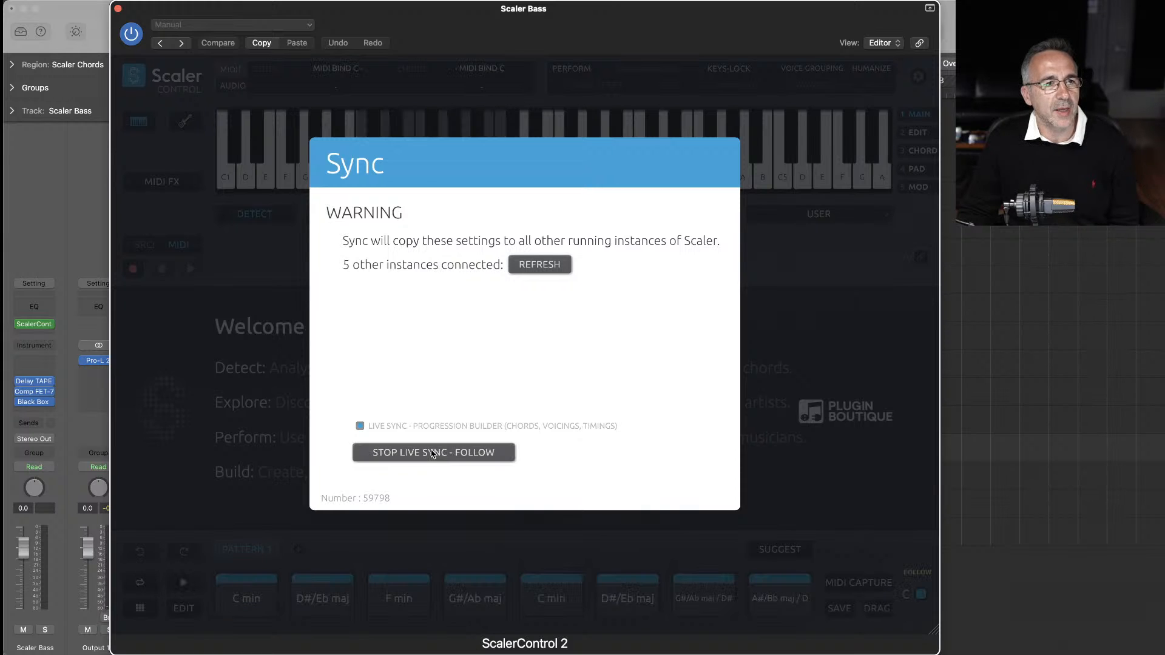
click(247, 251)
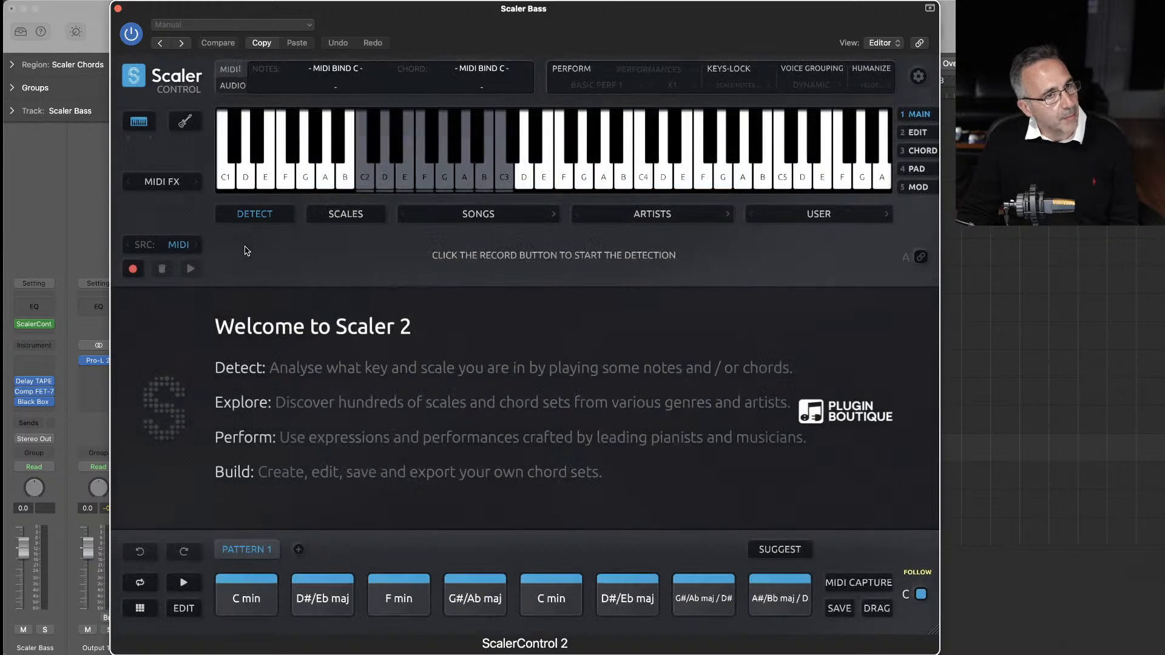
click(337, 215)
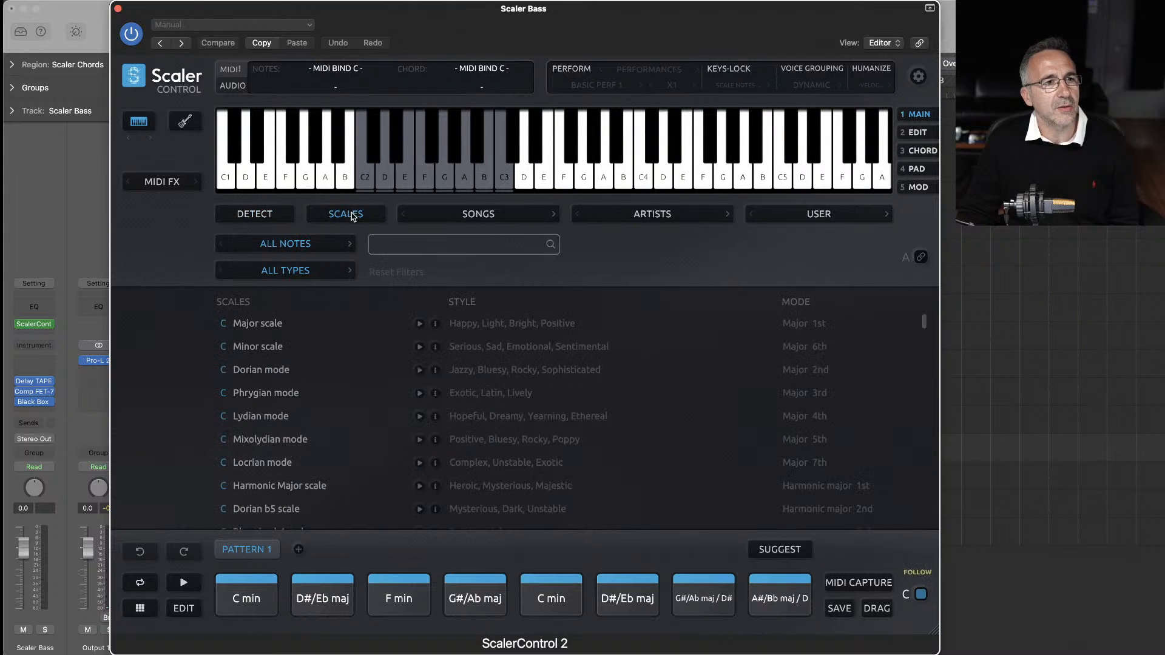
click(256, 347)
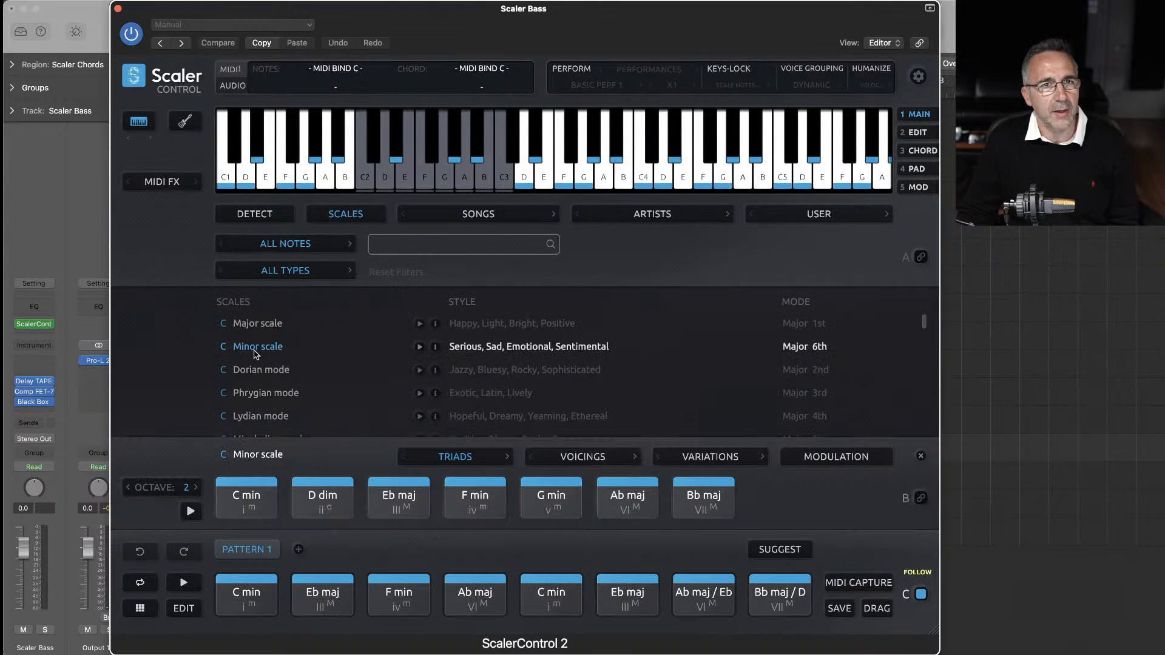
- Load Carbon Electra as the instrument on the Scaler Bass track and position its window fully in view
click(49, 347)
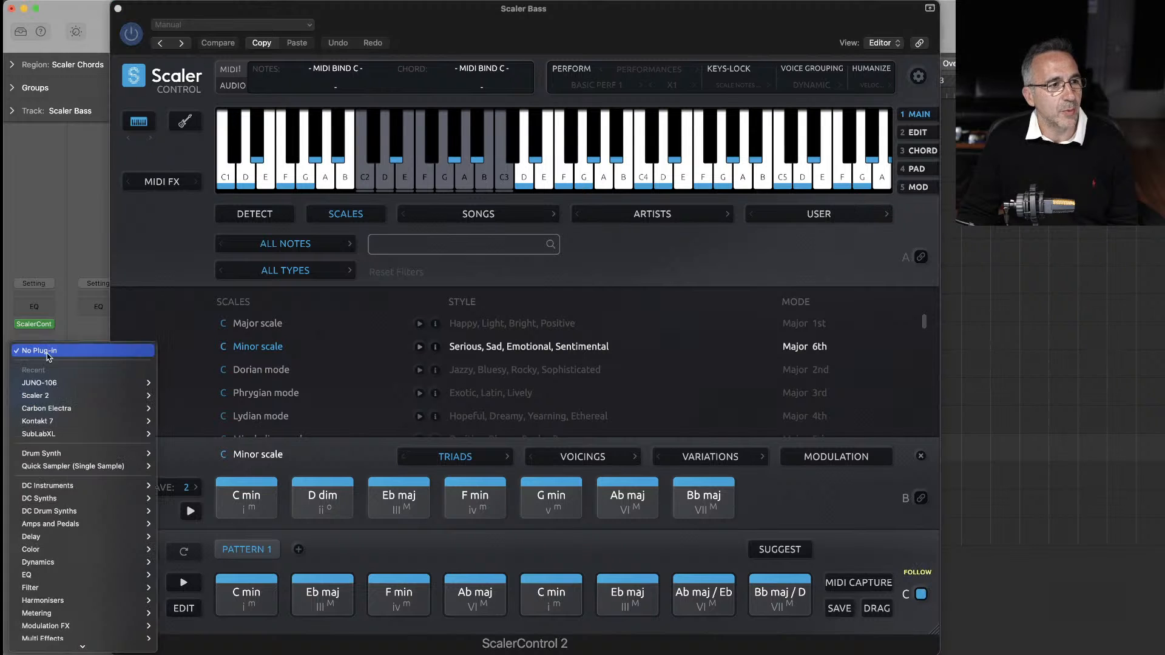
click(171, 409)
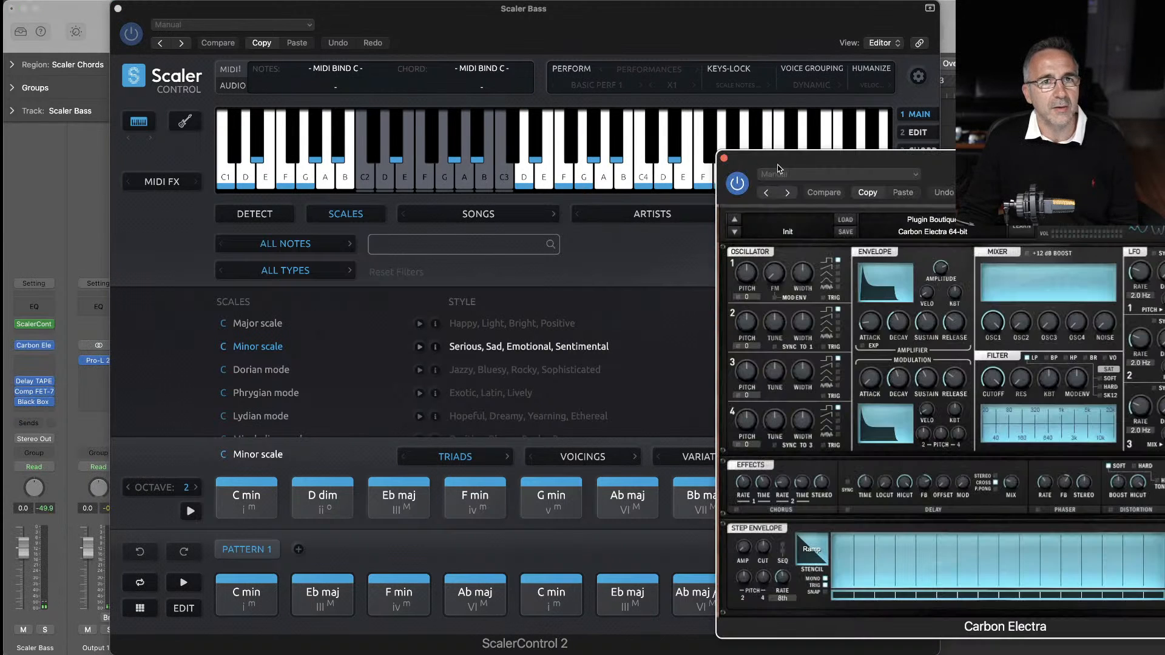
drag(806, 163, 300, 142)
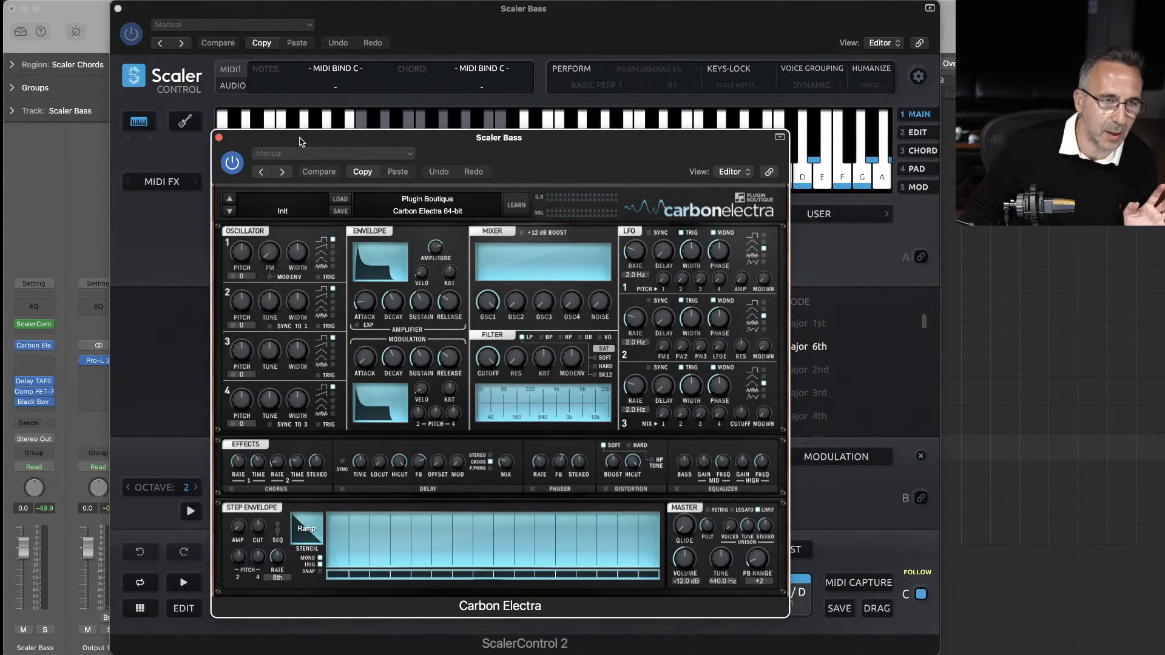
- Solo the Scaler Bass track, set Carbon Electra's oscillator 1 pitch to -12 and audition the sound
key(v)
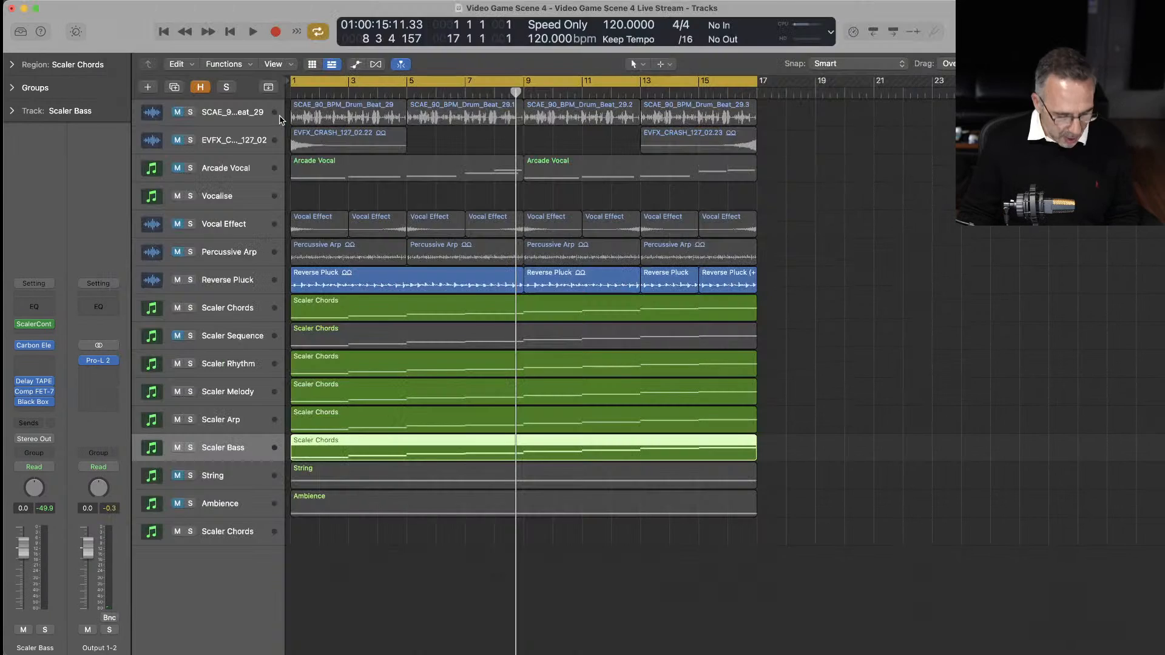
key(v)
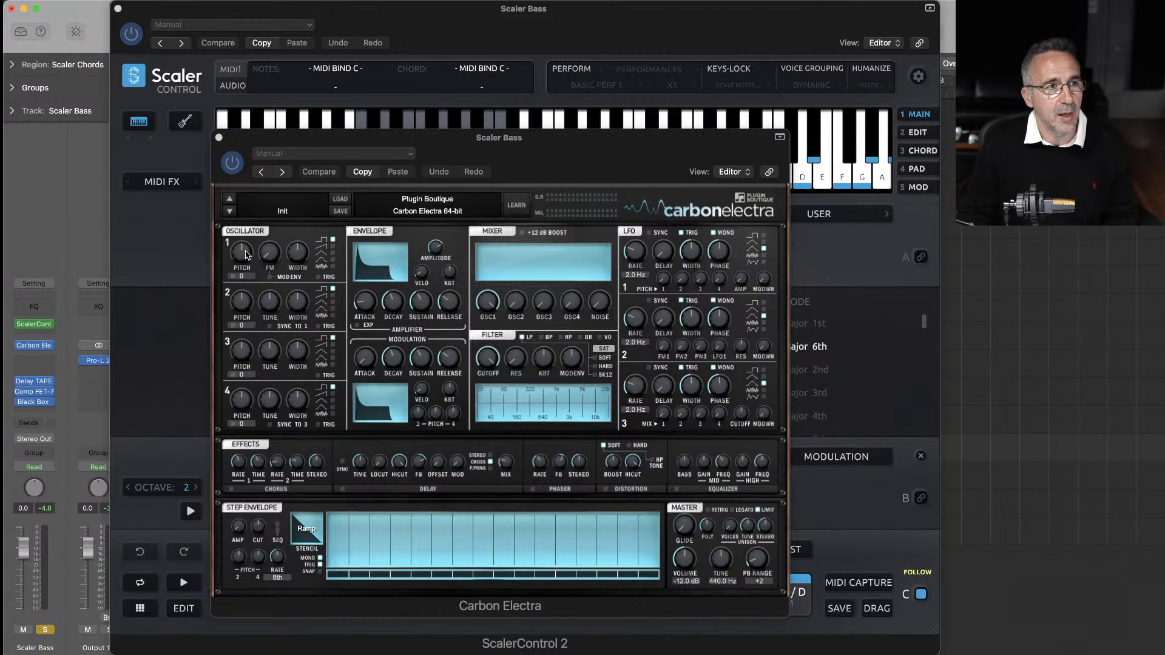
click(248, 256)
drag(248, 255, 254, 275)
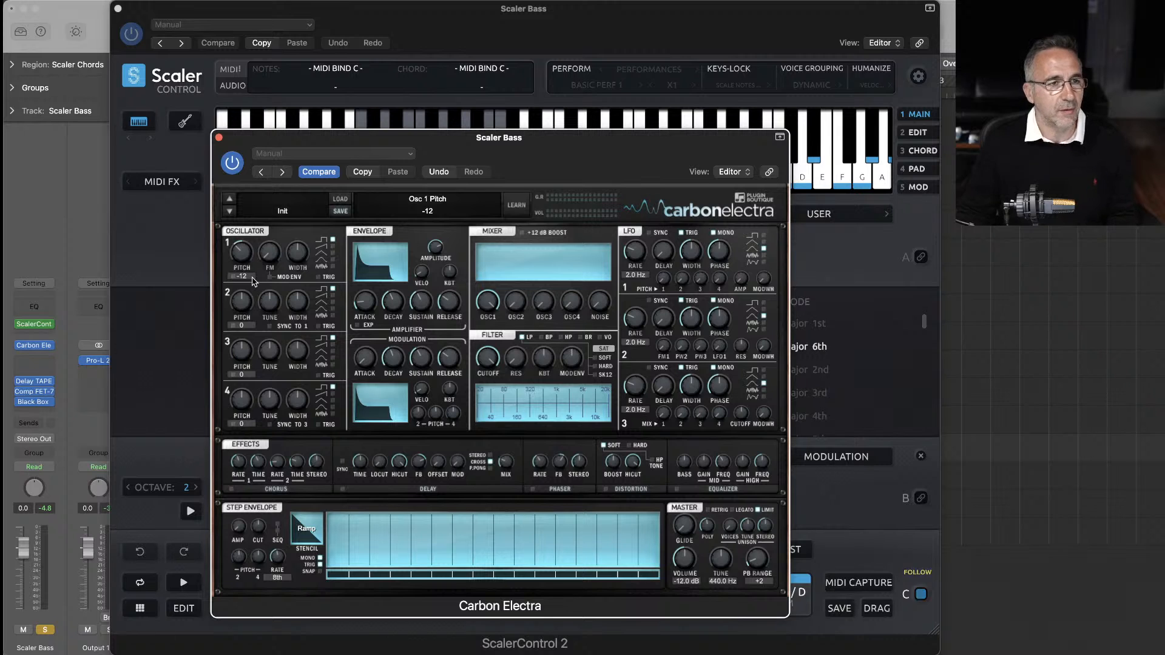
key(space)
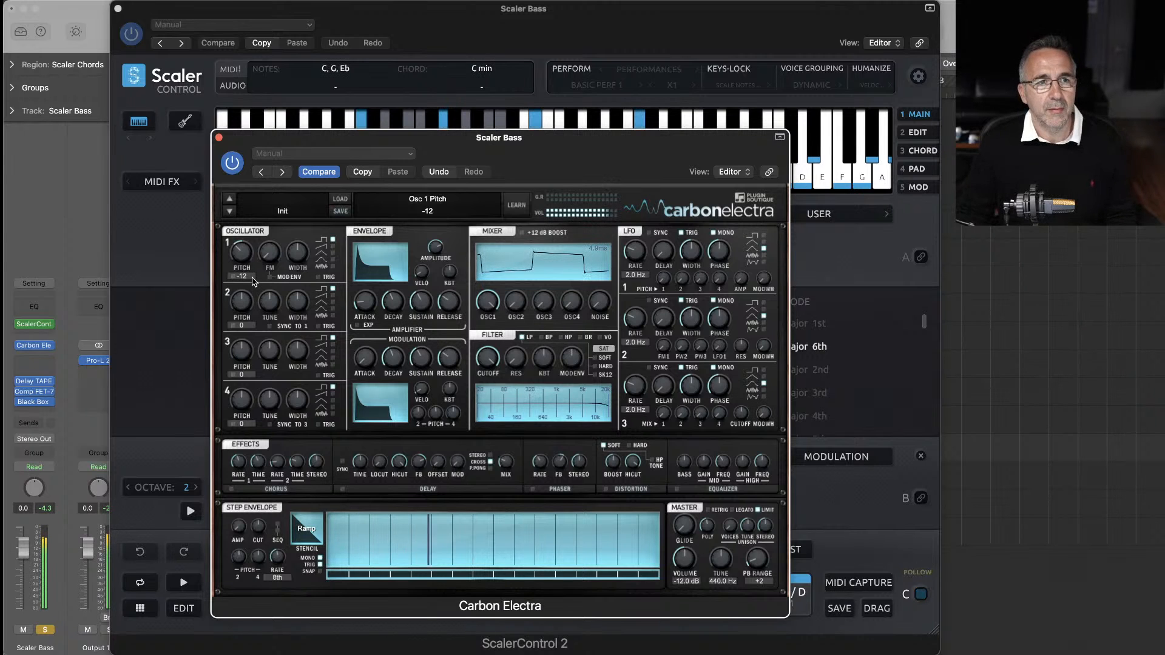
key(space)
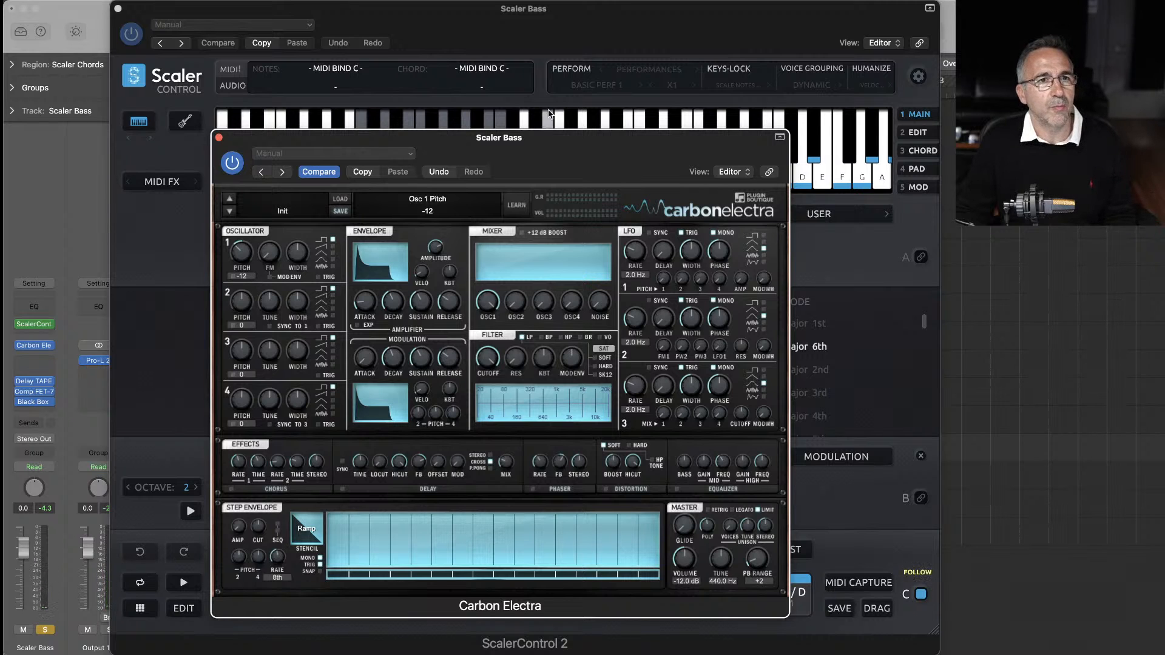
- Enable Perform in ScalerControl 2 with the Bass expression, using the Common Bass pattern Basic 1
click(637, 44)
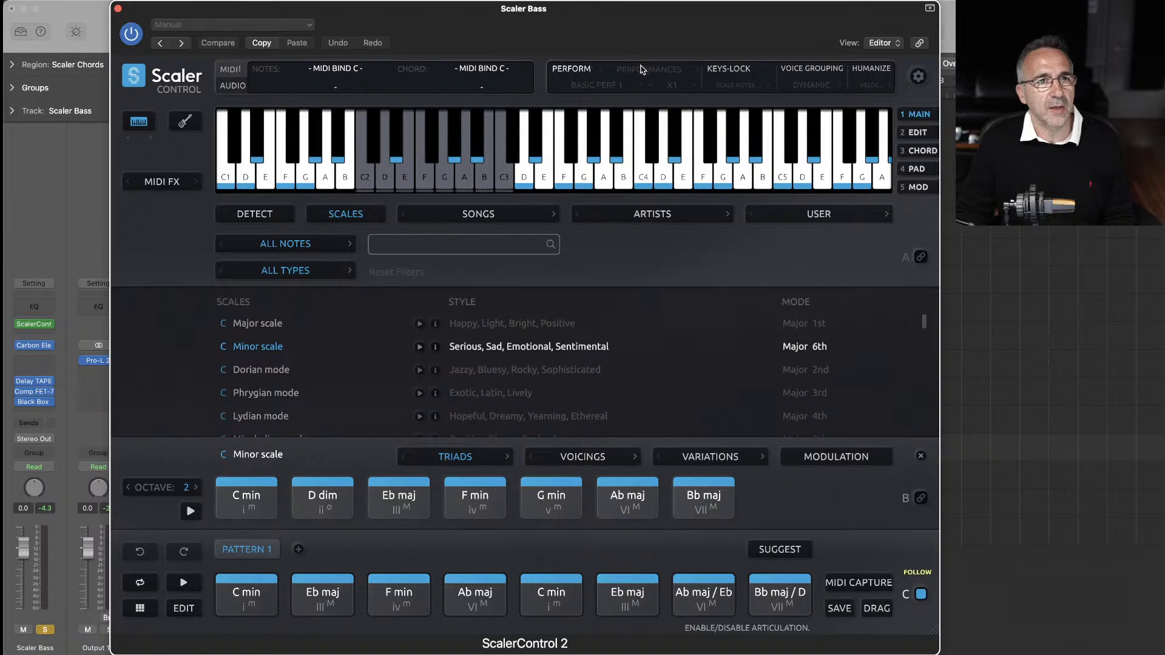
click(643, 69)
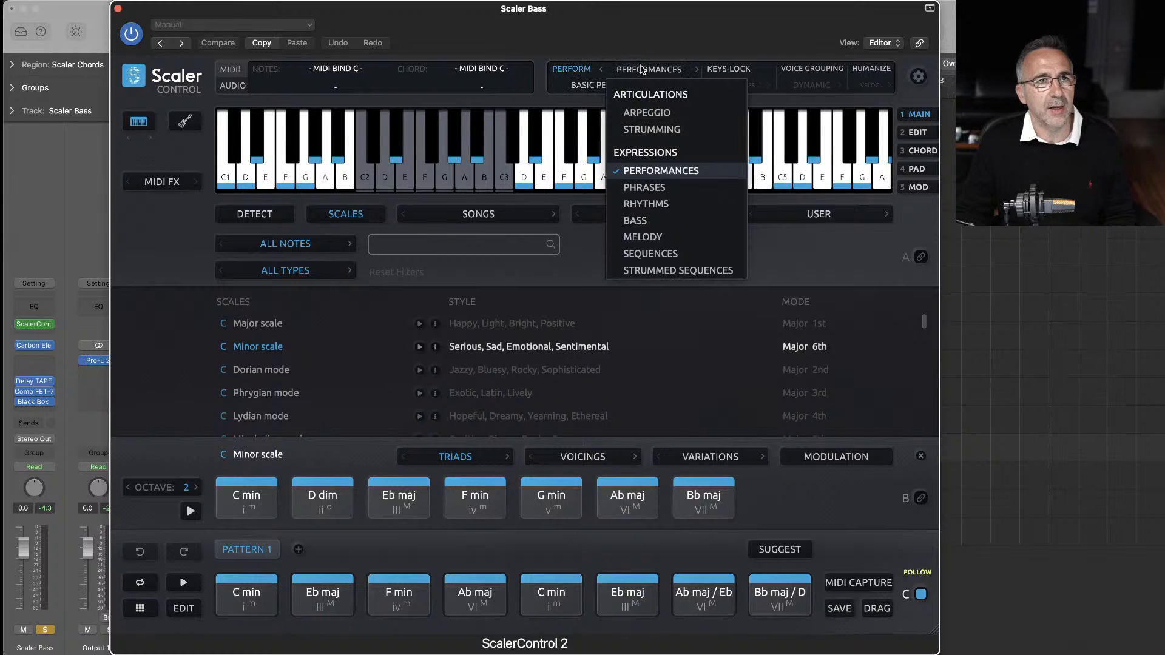
click(643, 220)
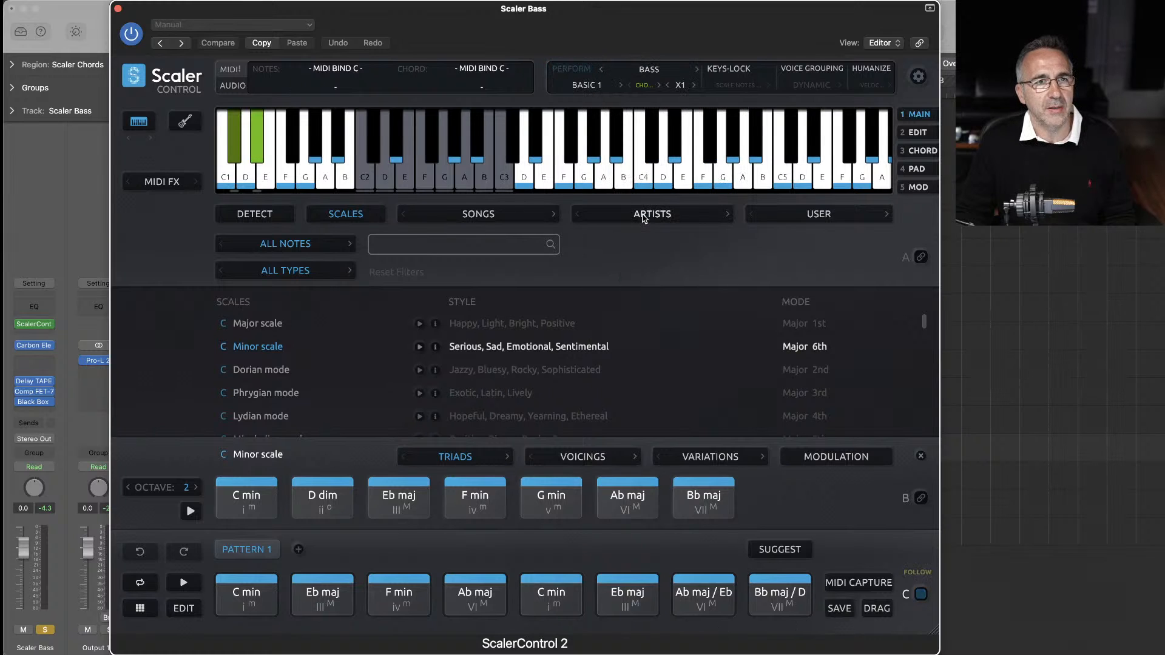
click(582, 87)
mouse_move(590, 110)
mouse_move(692, 110)
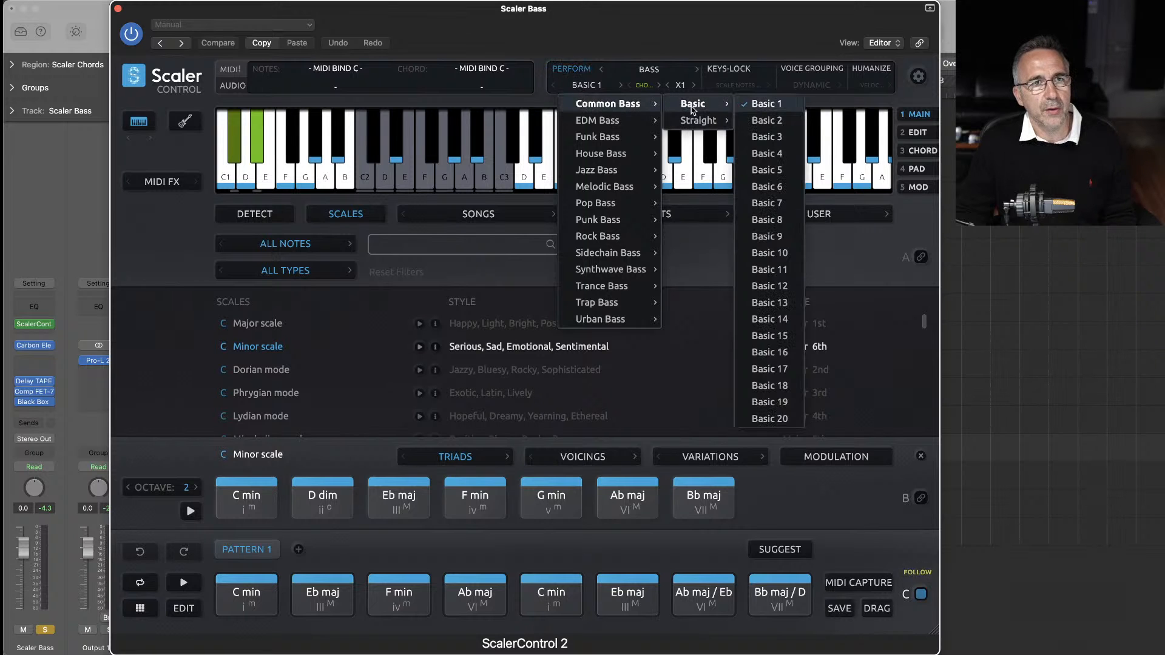
click(749, 107)
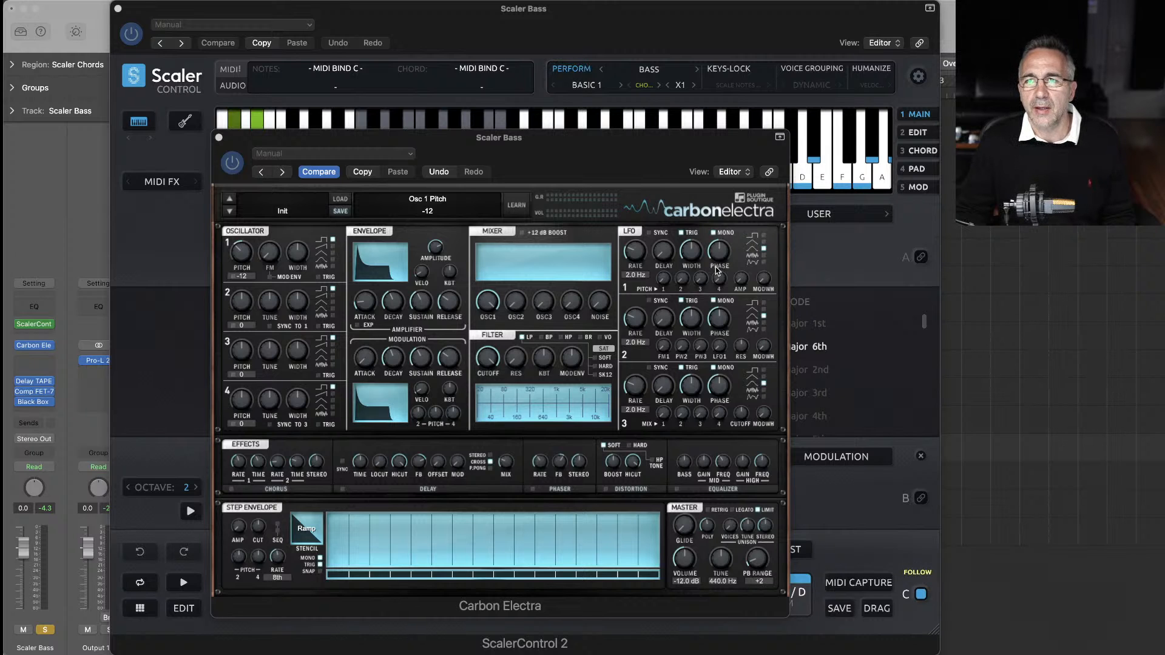
- Turn on Humanize with the Timing option and check the voice grouping profiles without enabling voice grouping
click(550, 34)
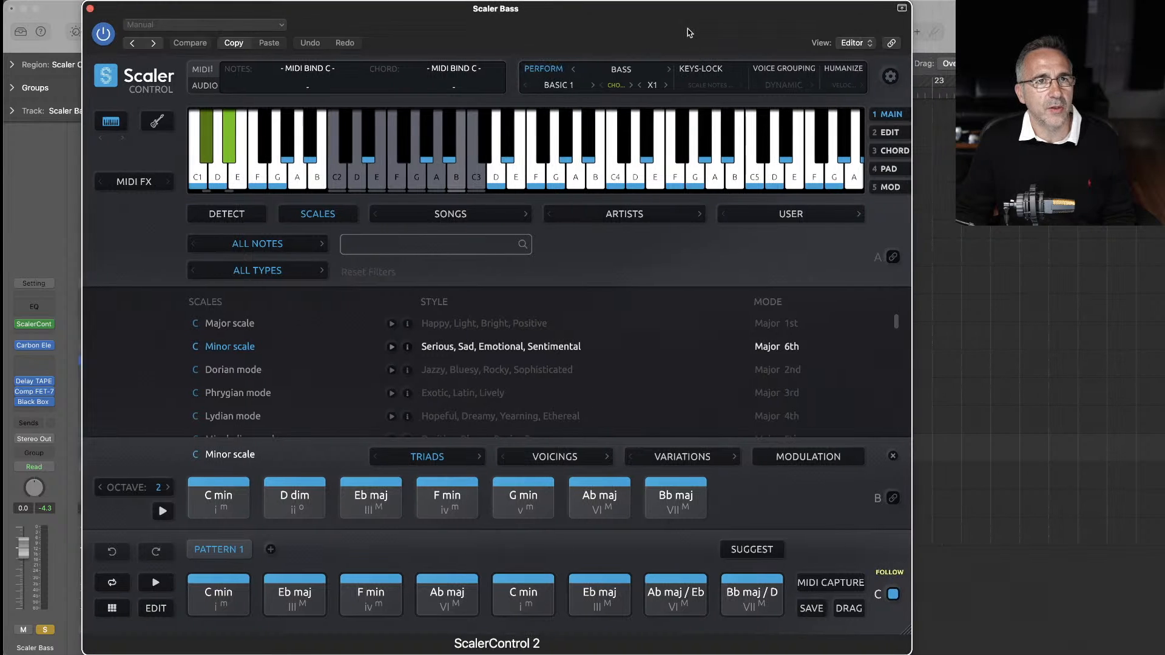
drag(688, 32, 625, 34)
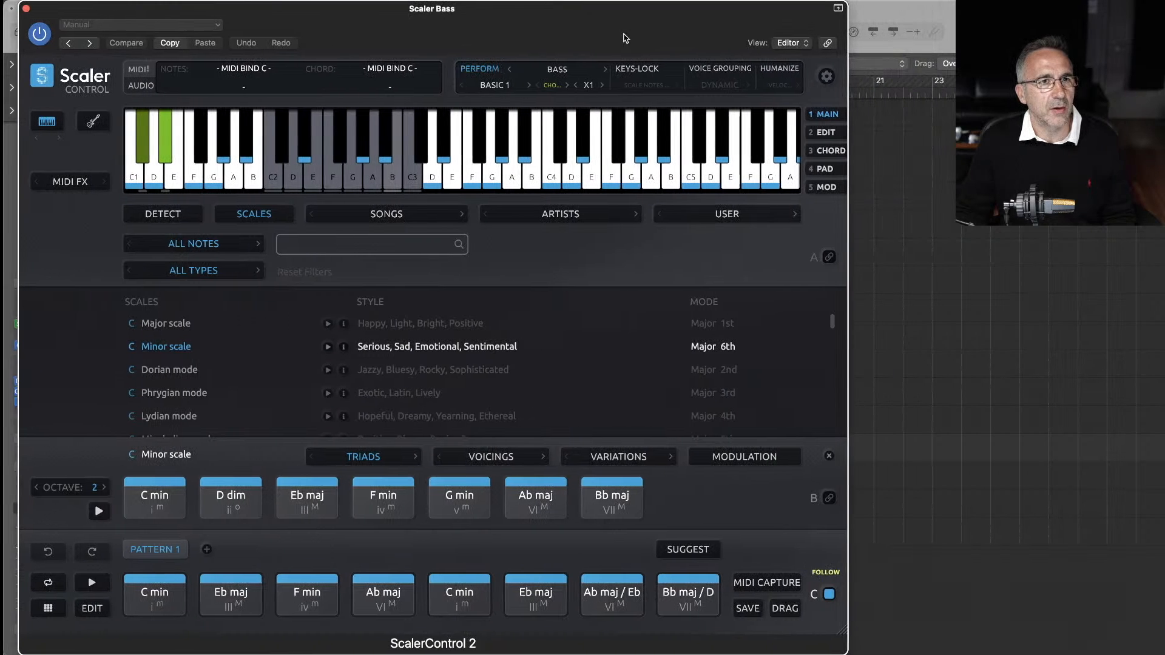
click(778, 70)
click(780, 86)
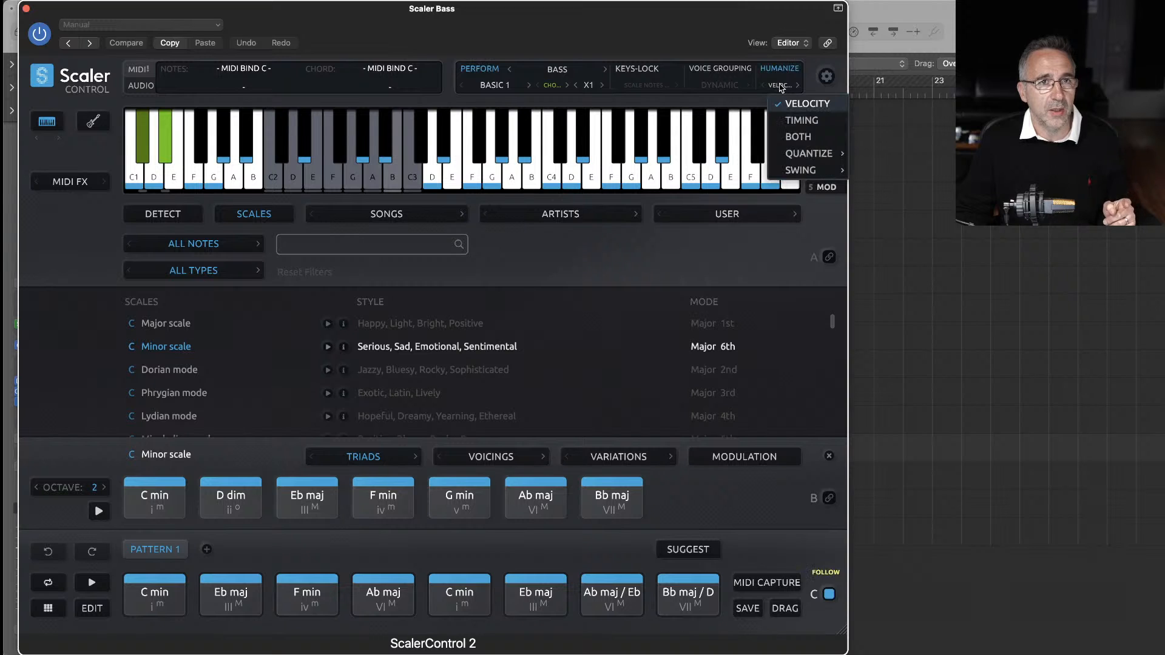
click(799, 124)
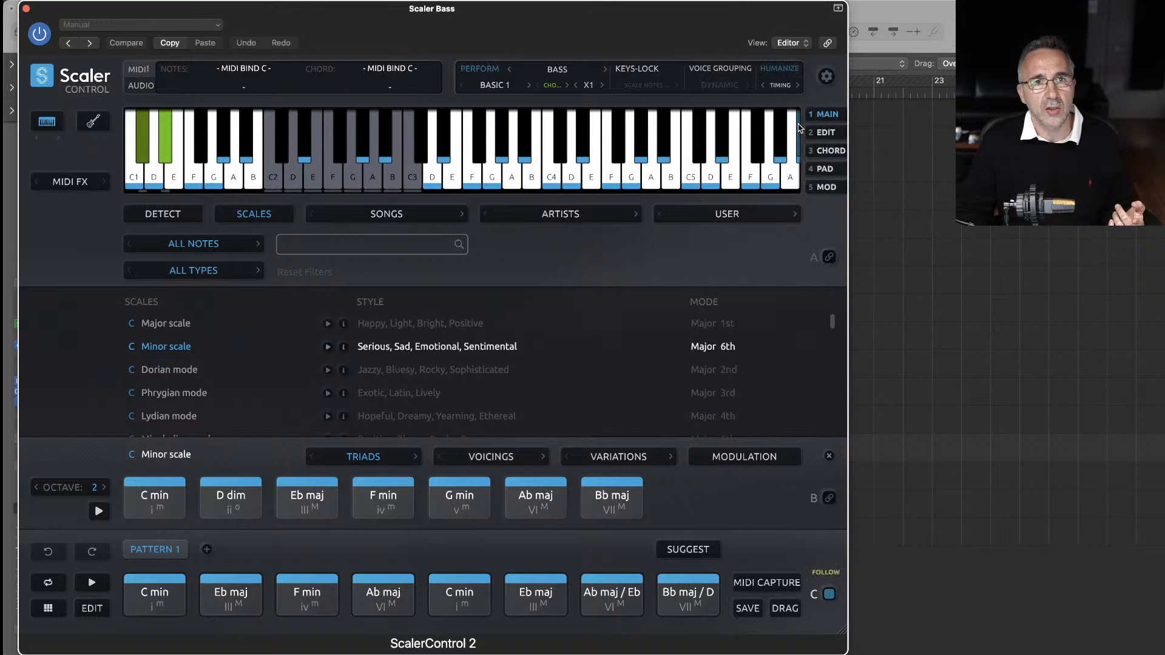
click(718, 86)
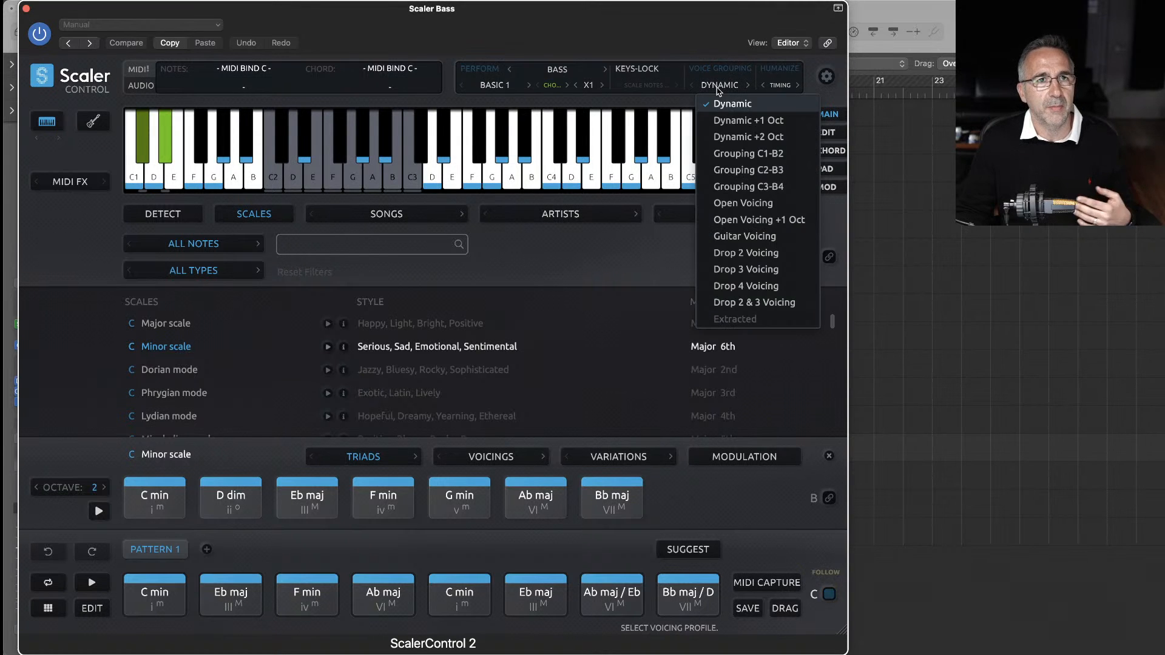
click(719, 71)
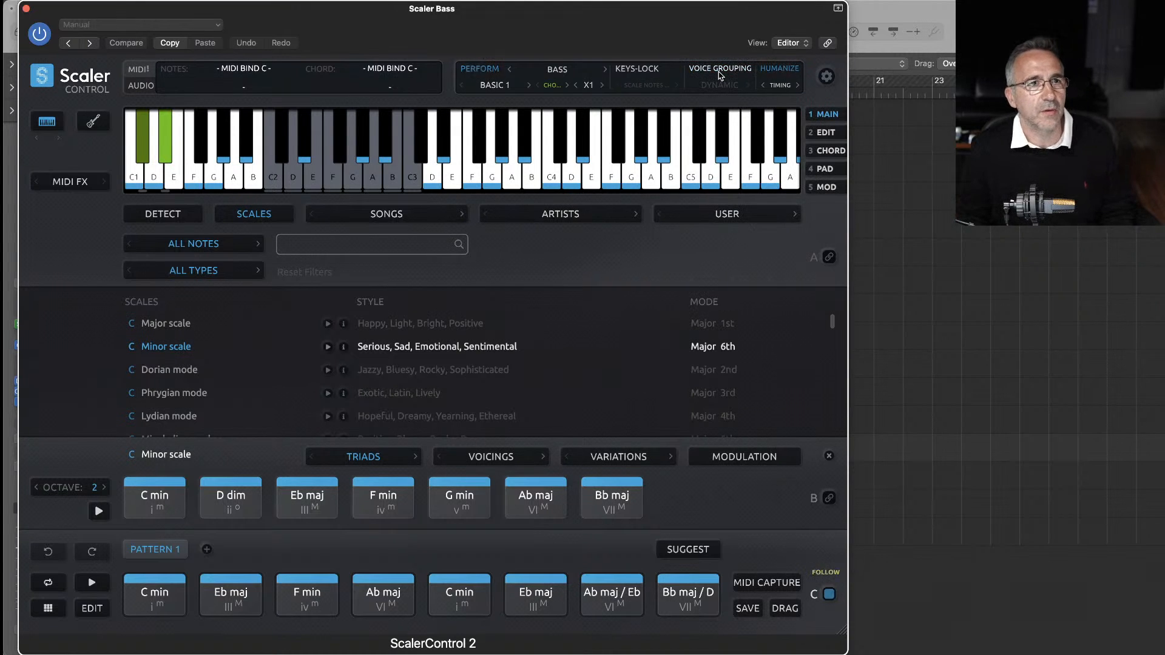
- Start playback to hear the bass performance and close the ScalerControl 2 window
click(491, 163)
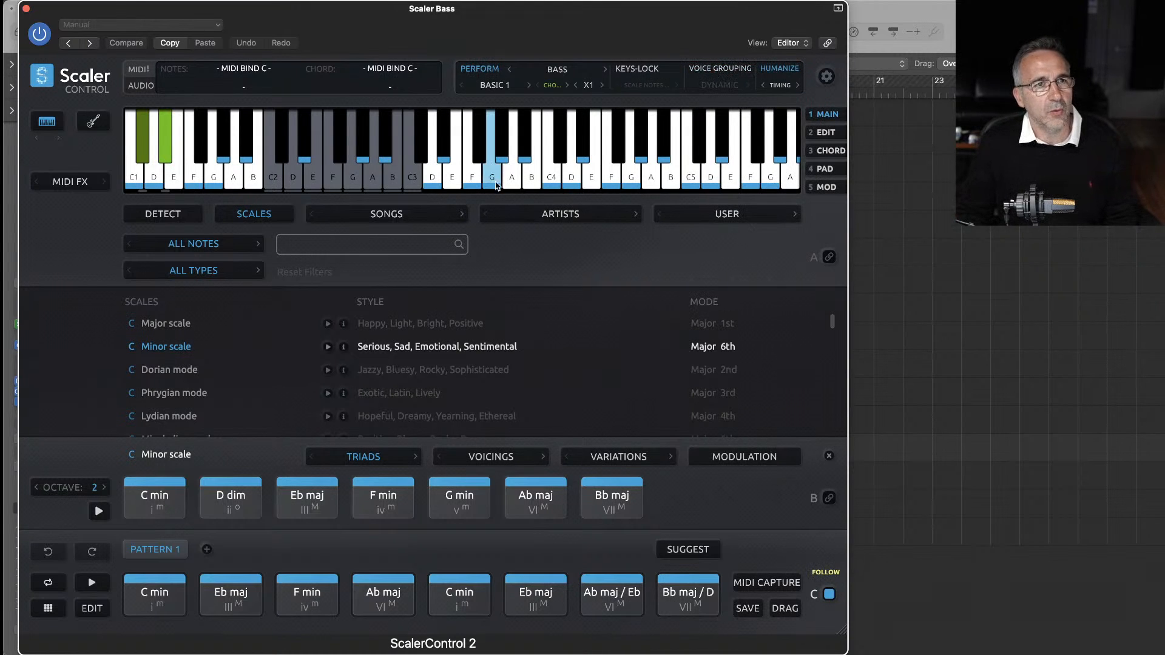
key(space)
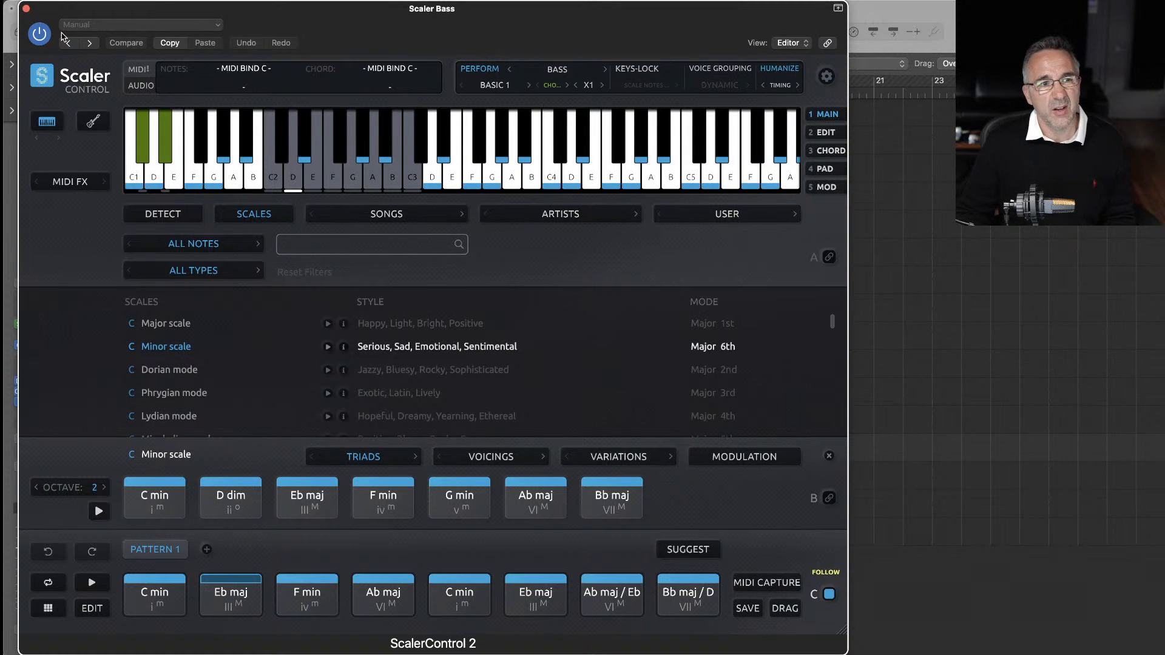
click(26, 8)
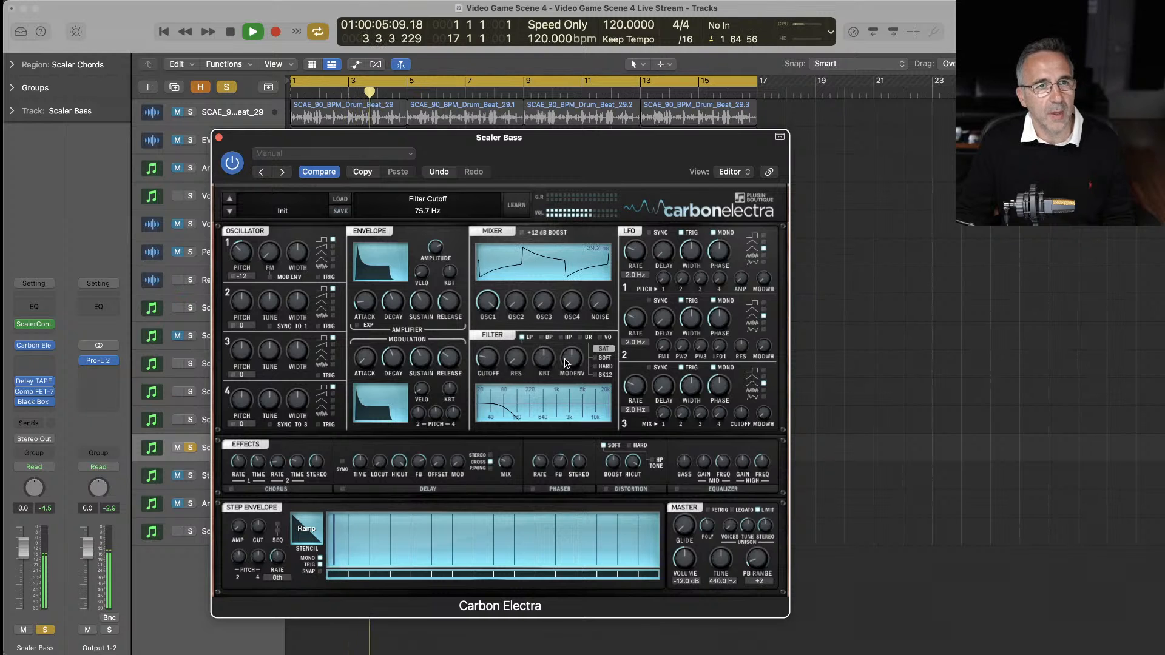
- Set Carbon Electra's filter modulation envelope amount to 61% and the amplifier envelope decay to 394 ms
drag(566, 363, 567, 341)
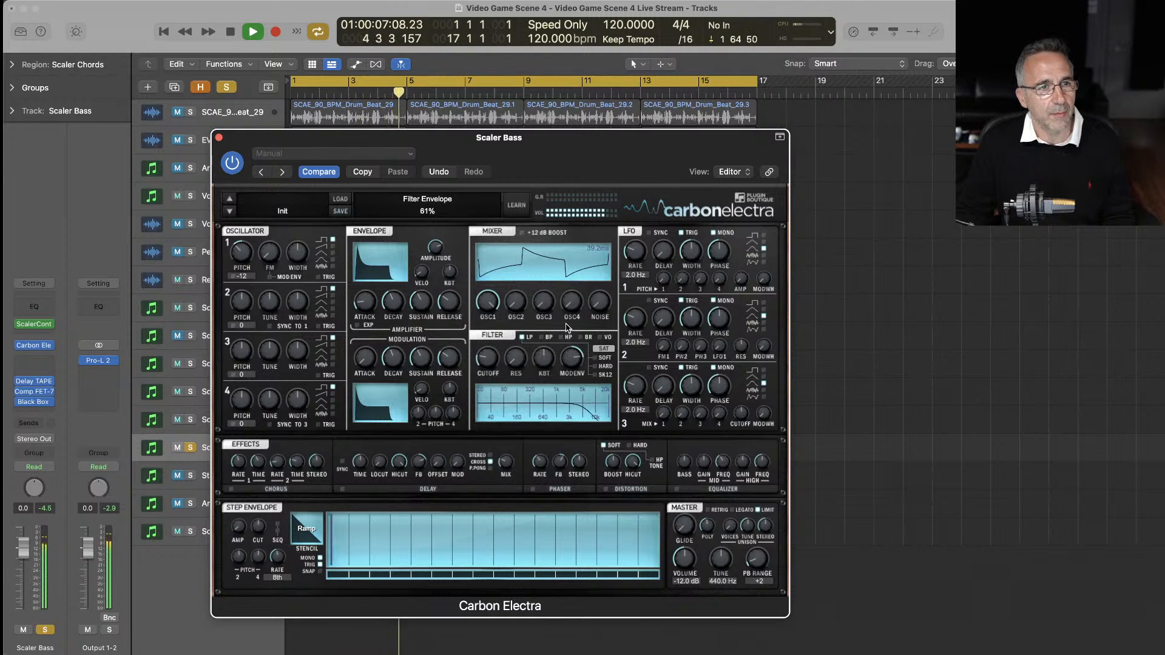
click(563, 363)
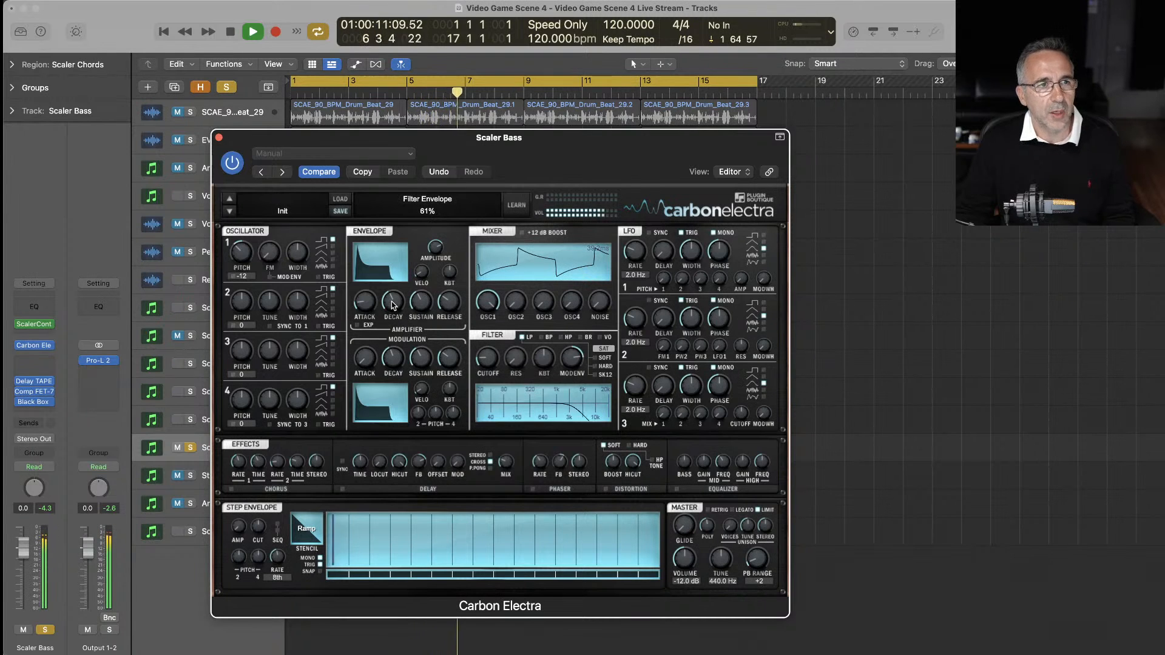
drag(392, 305, 392, 311)
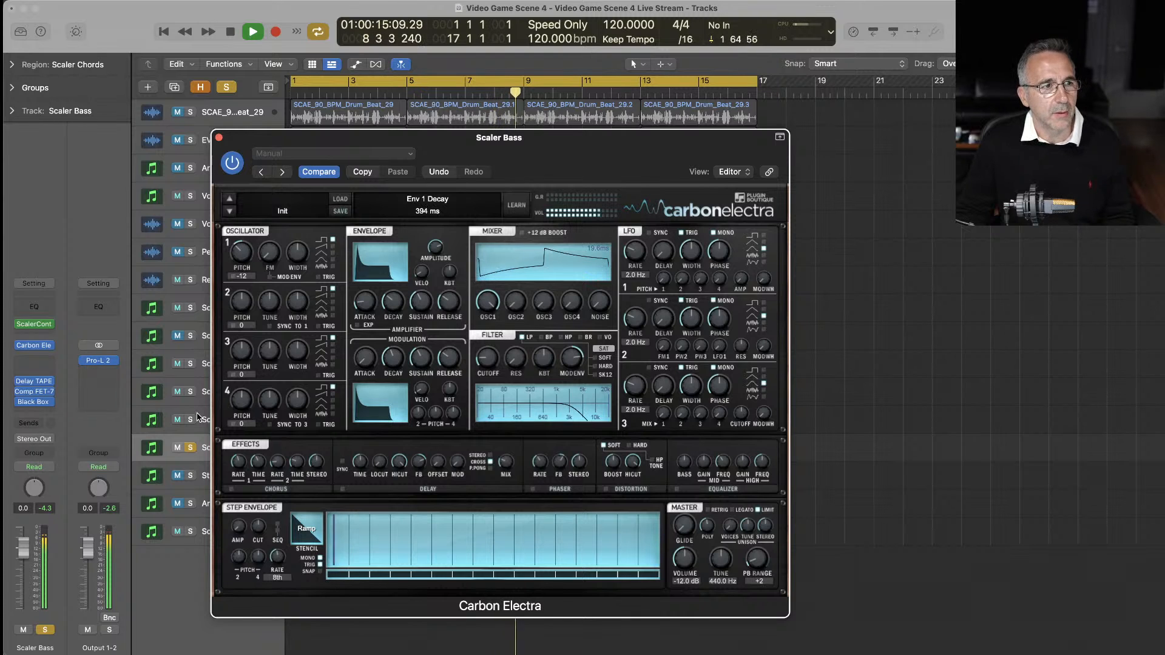
- Take the Scaler Bass track out of solo, close Carbon Electra and mute the Scaler Arp track
click(191, 449)
click(219, 139)
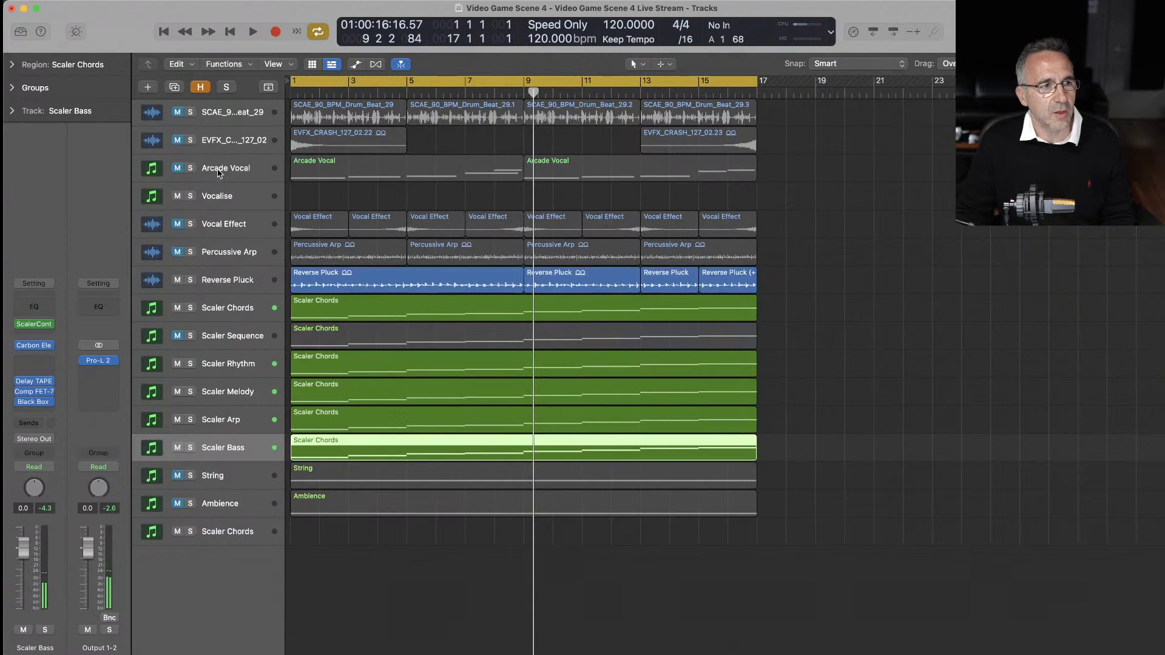
click(178, 420)
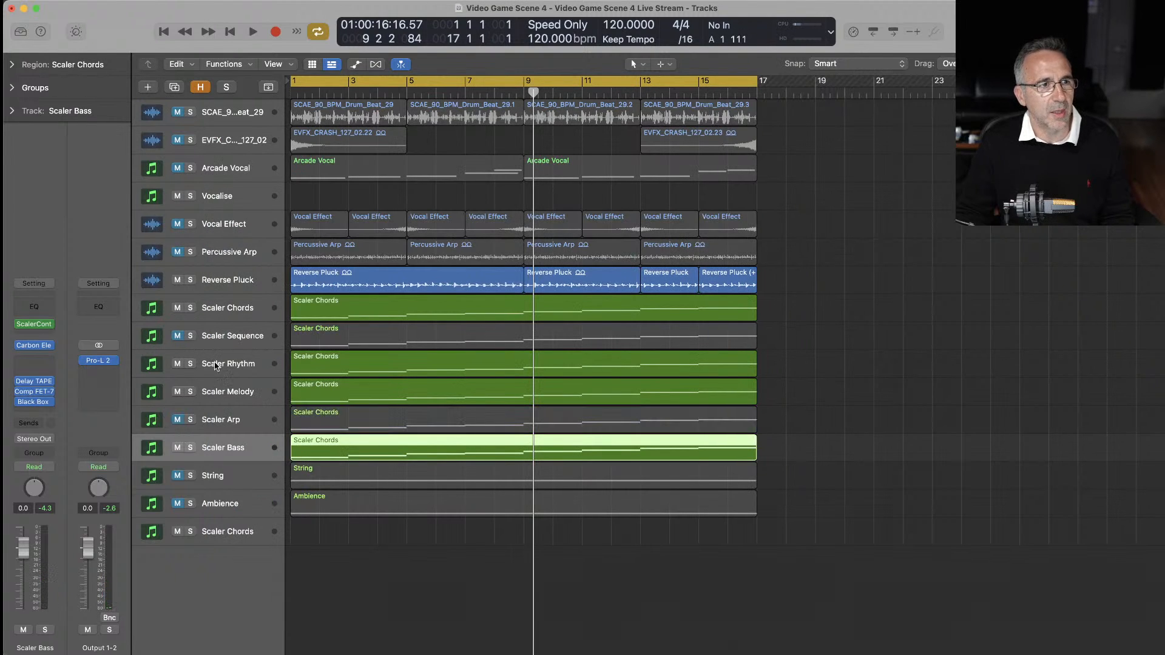
- Play the arrangement from the beginning and open ScalerControl 2 on the Scaler Bass track
key(Return)
key(space)
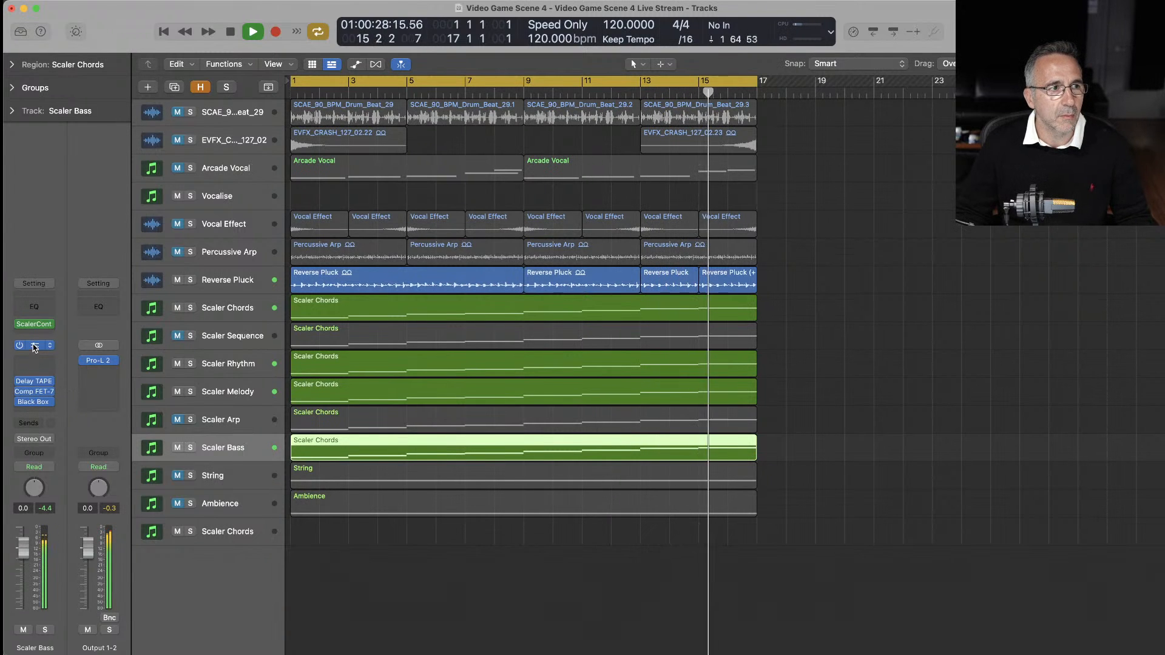
click(36, 325)
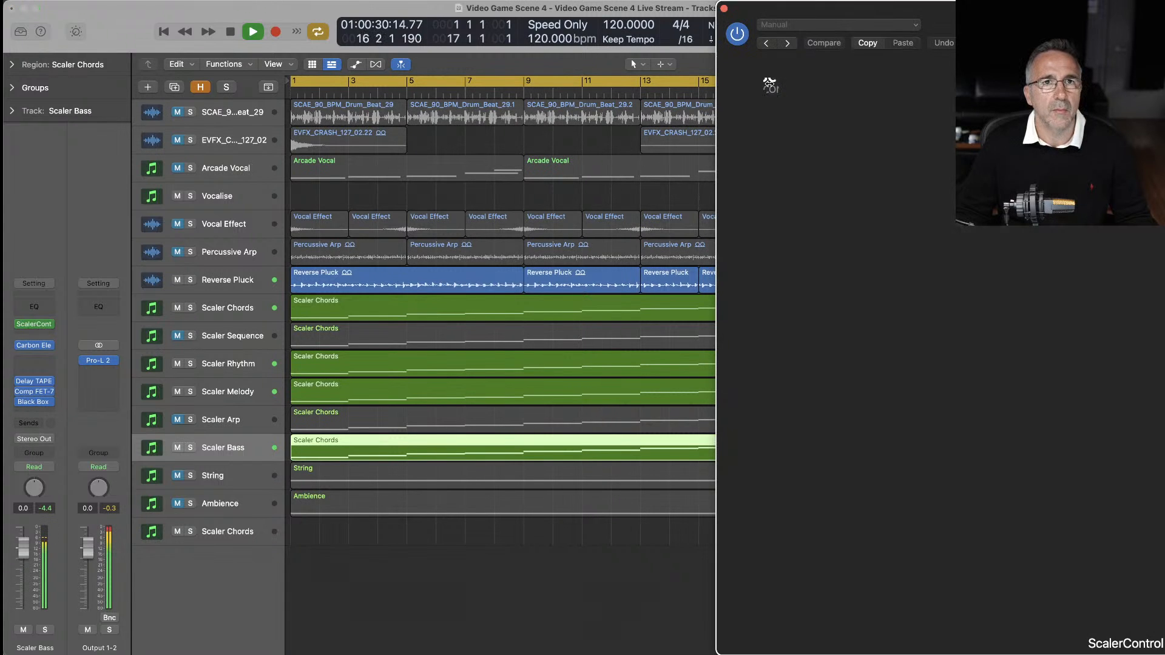
key(space)
- Audition the Ab maj / Eb chord in Pattern 1 of ScalerControl 2 and close its window
drag(831, 17, 205, 19)
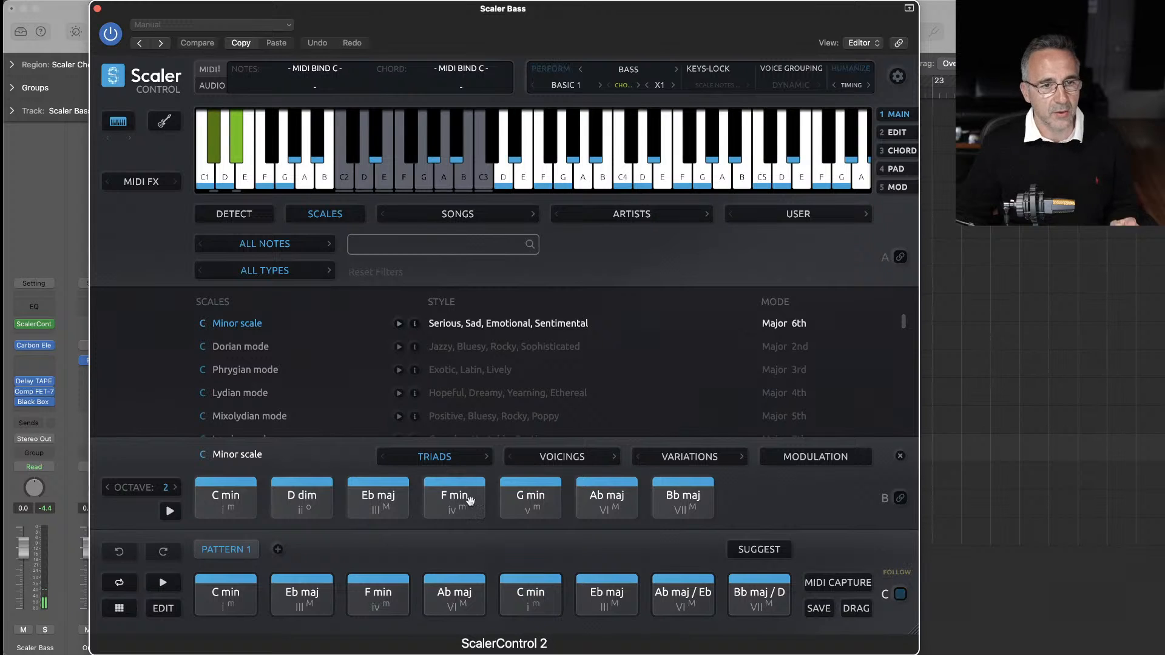
click(656, 581)
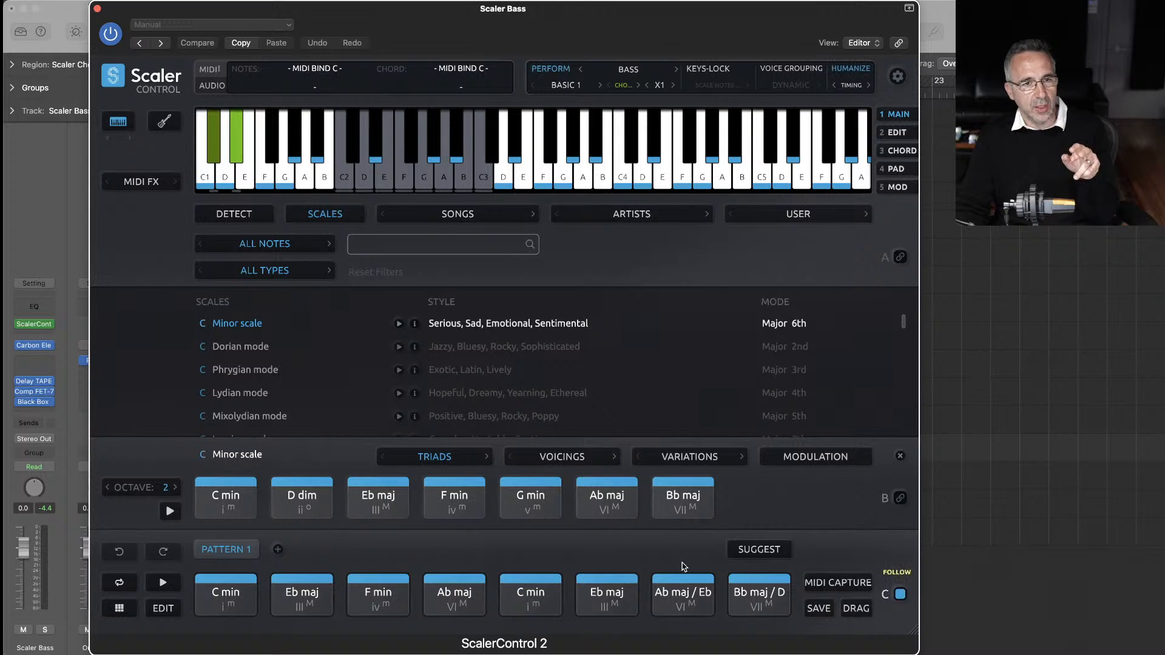
click(682, 583)
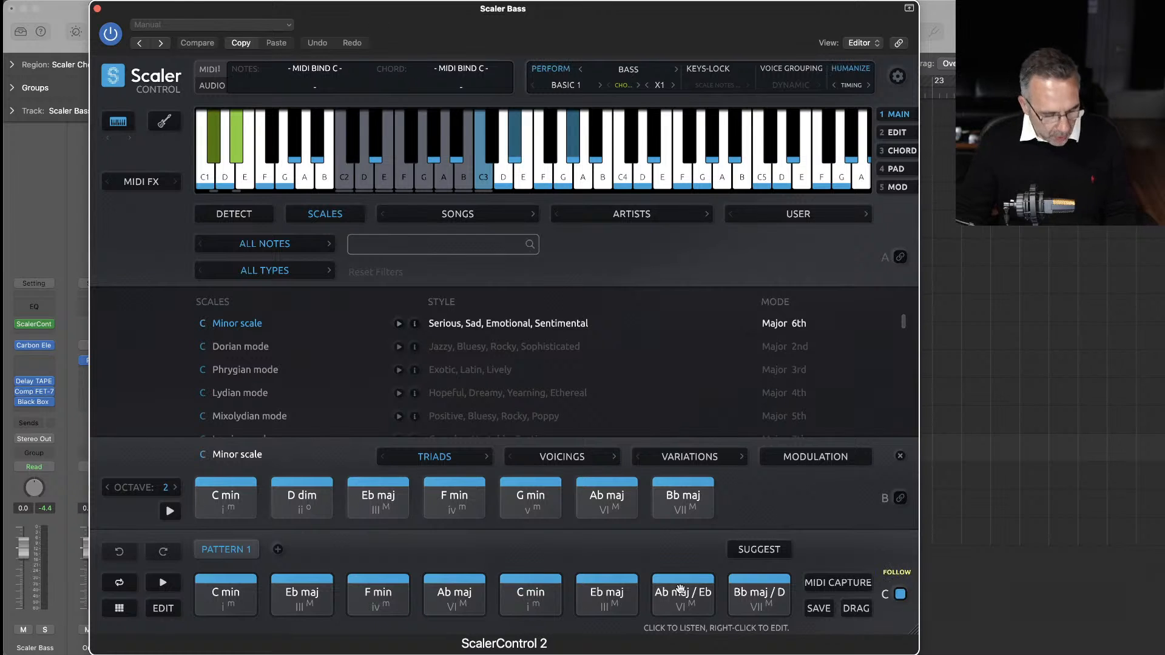
key(super+w)
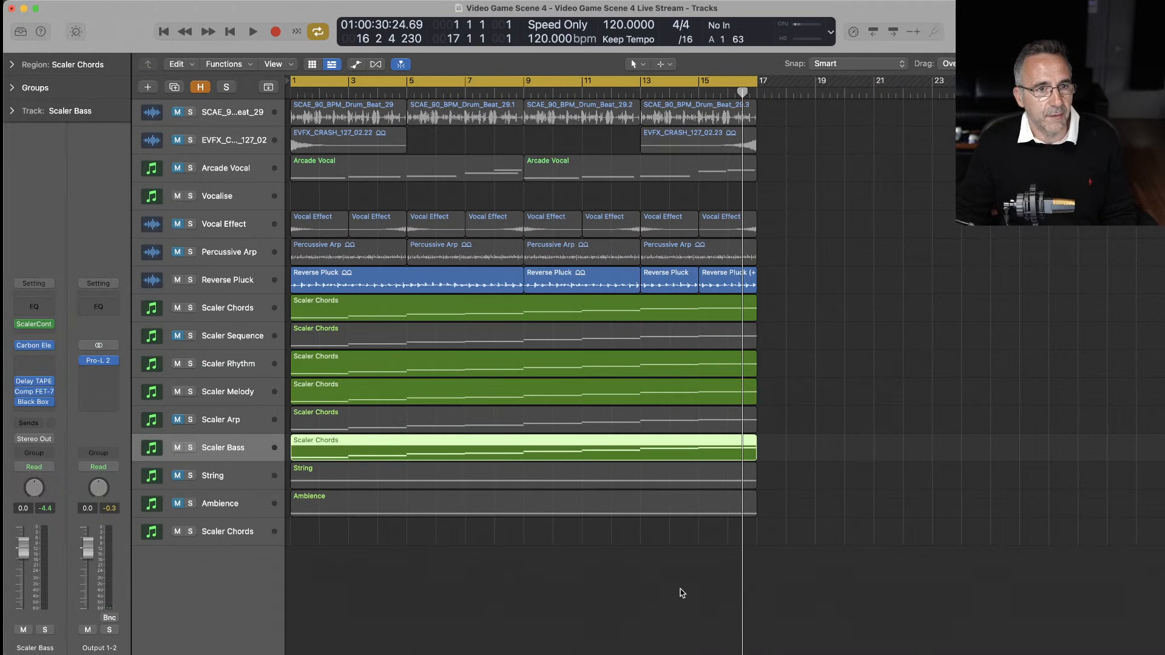
- Solo the Scaler Bass track and listen to it from around bar 12
key(s)
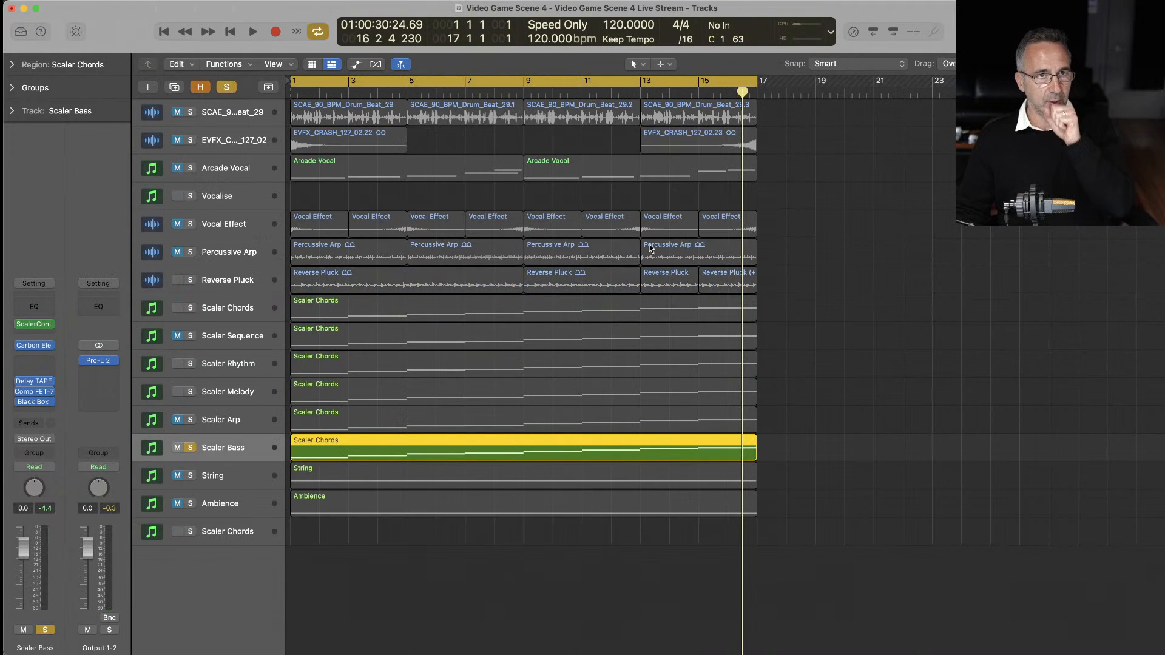
click(624, 93)
key(space)
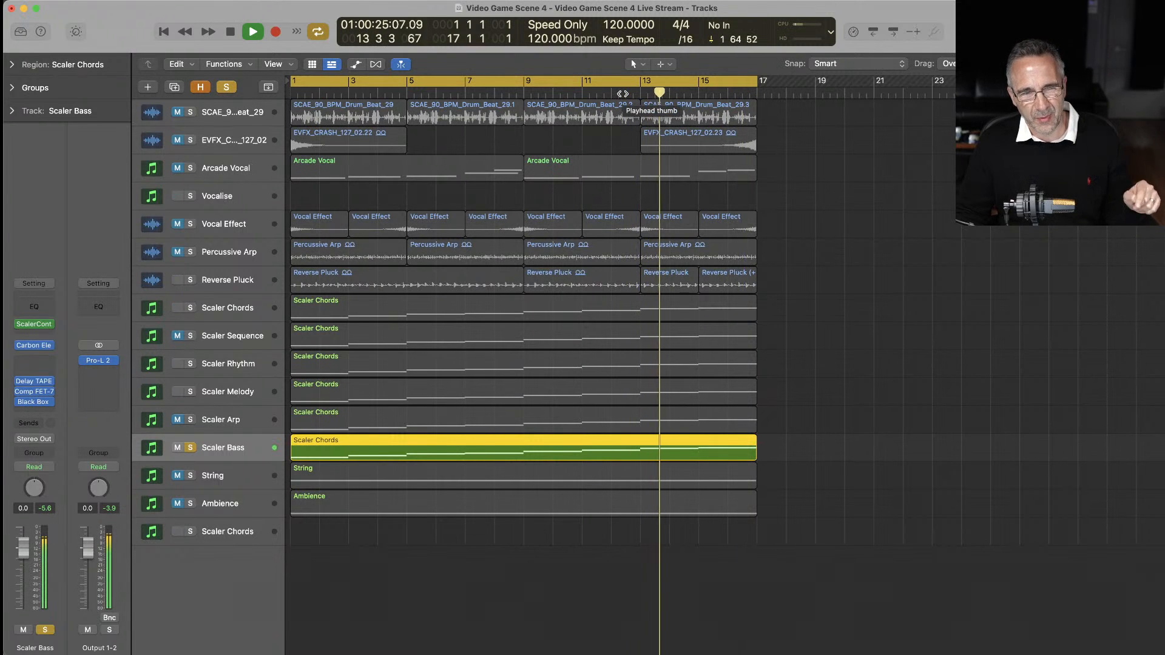
key(space)
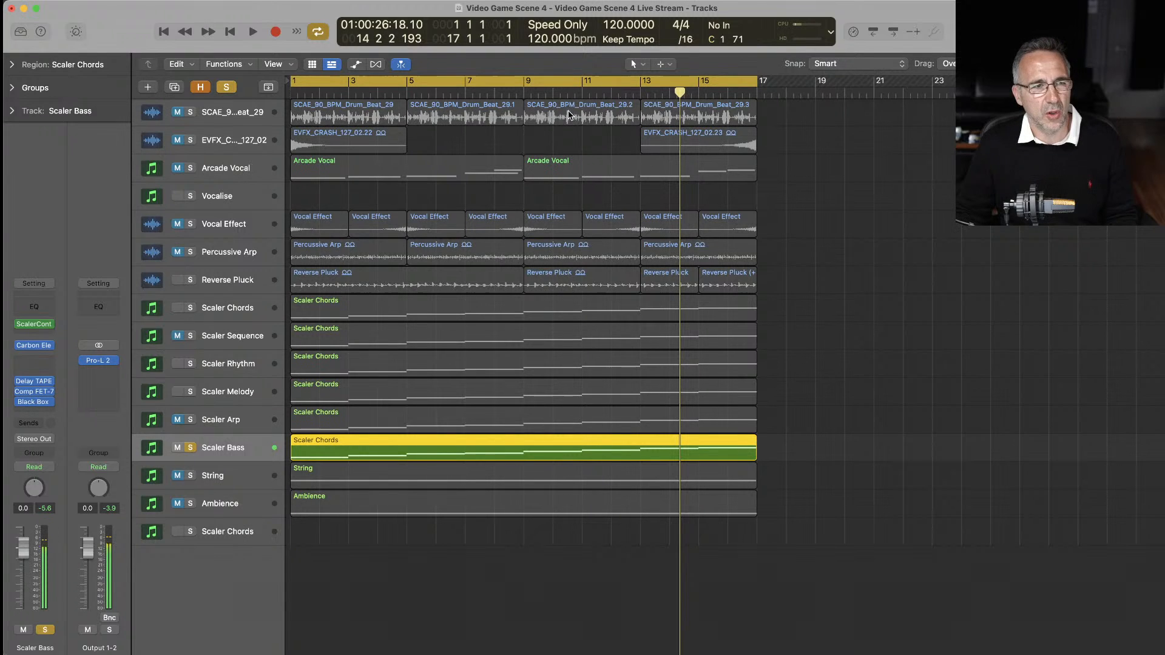
- In Scaler Bass's ScalerControl 2, set the chord voicing octave of Ab maj / Eb and Bb maj / D to 4, then close it
click(35, 325)
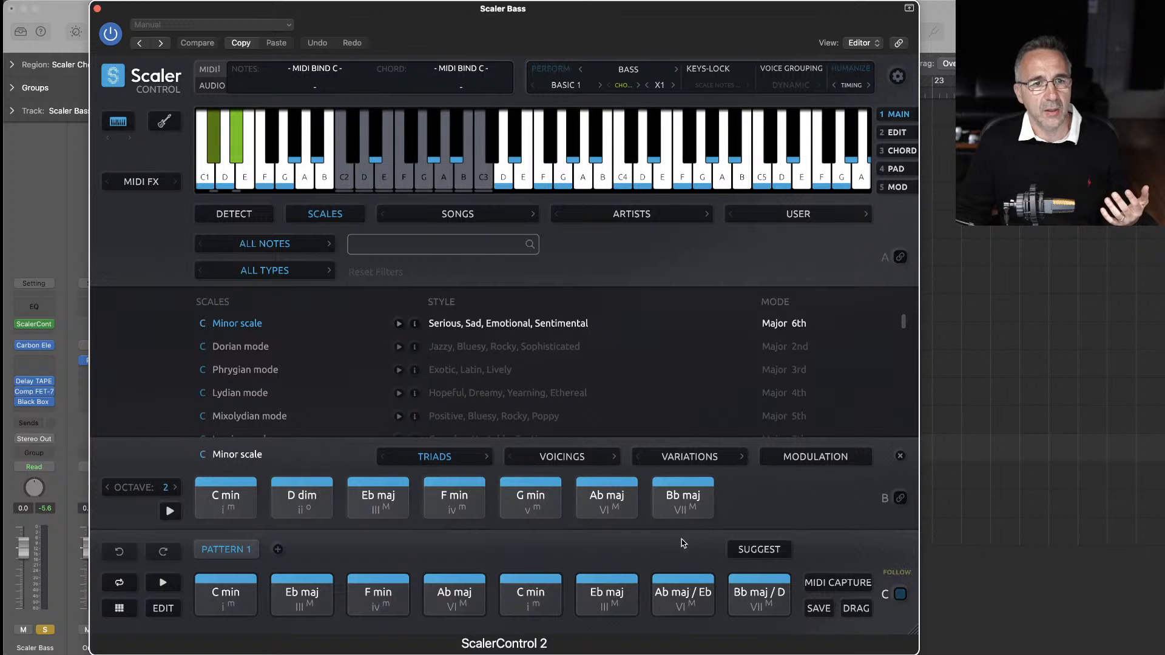
drag(685, 558, 758, 594)
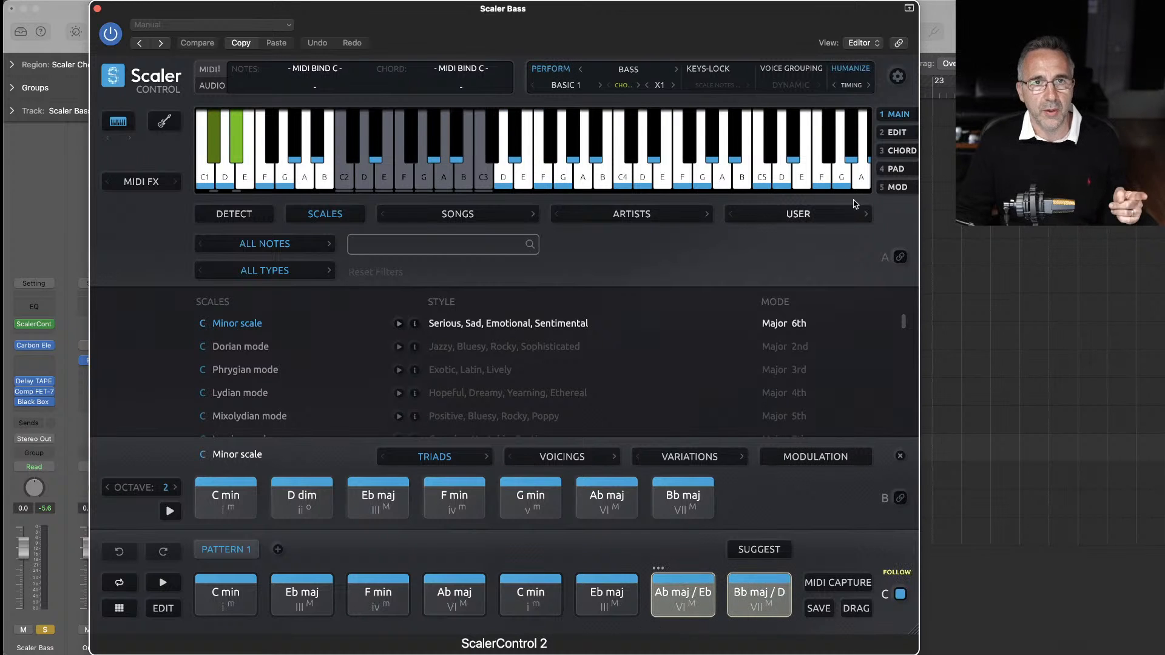
click(894, 133)
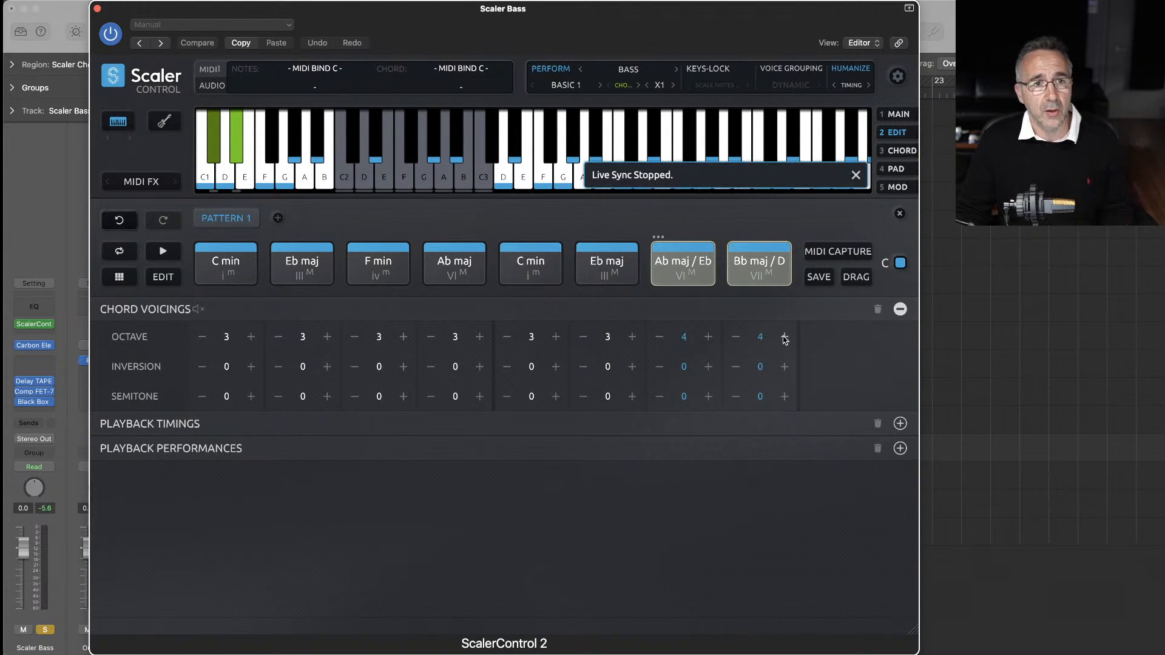
click(760, 280)
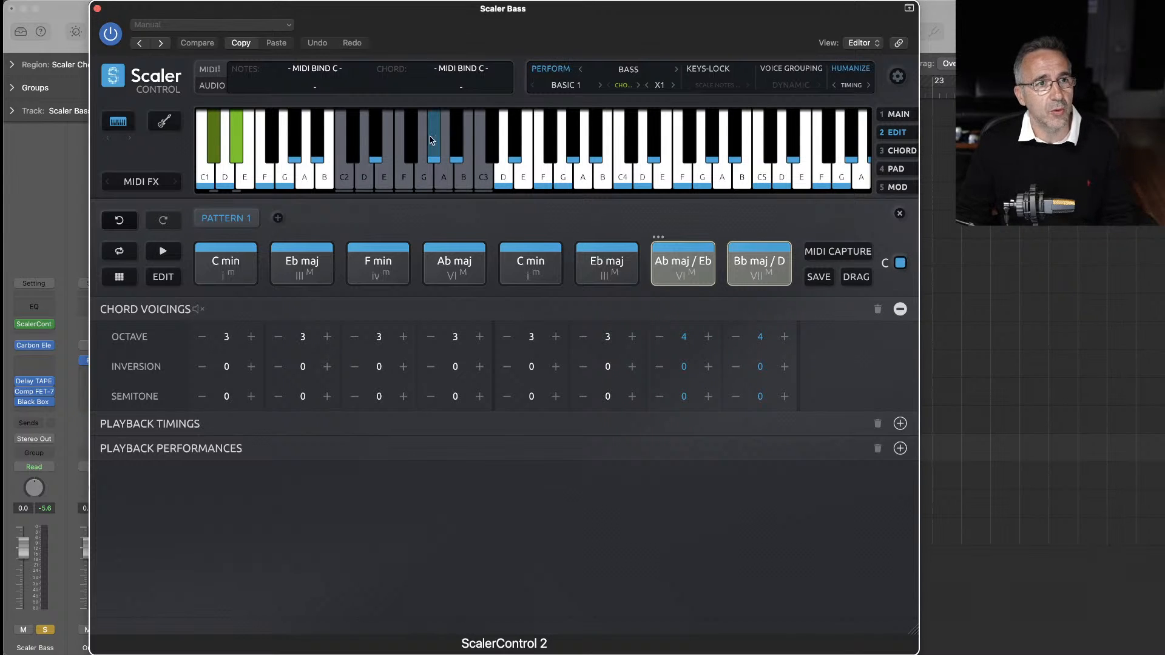
click(896, 113)
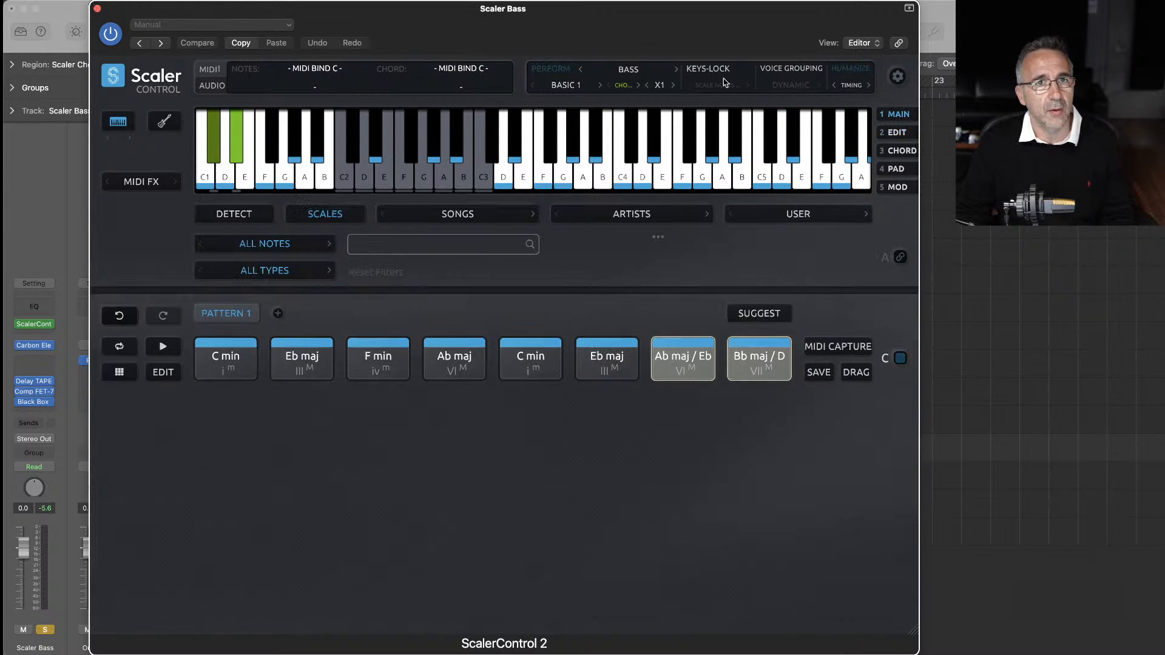
click(97, 9)
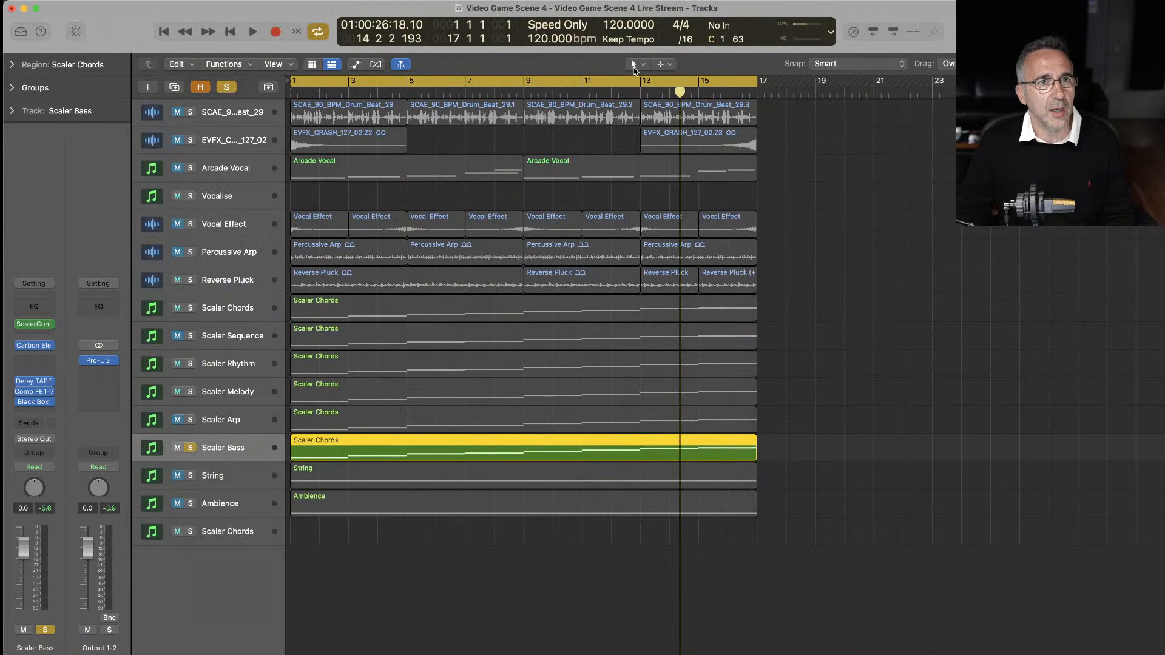
- Listen to the soloed bass through the edited chords and take Scaler Bass out of solo
key(space)
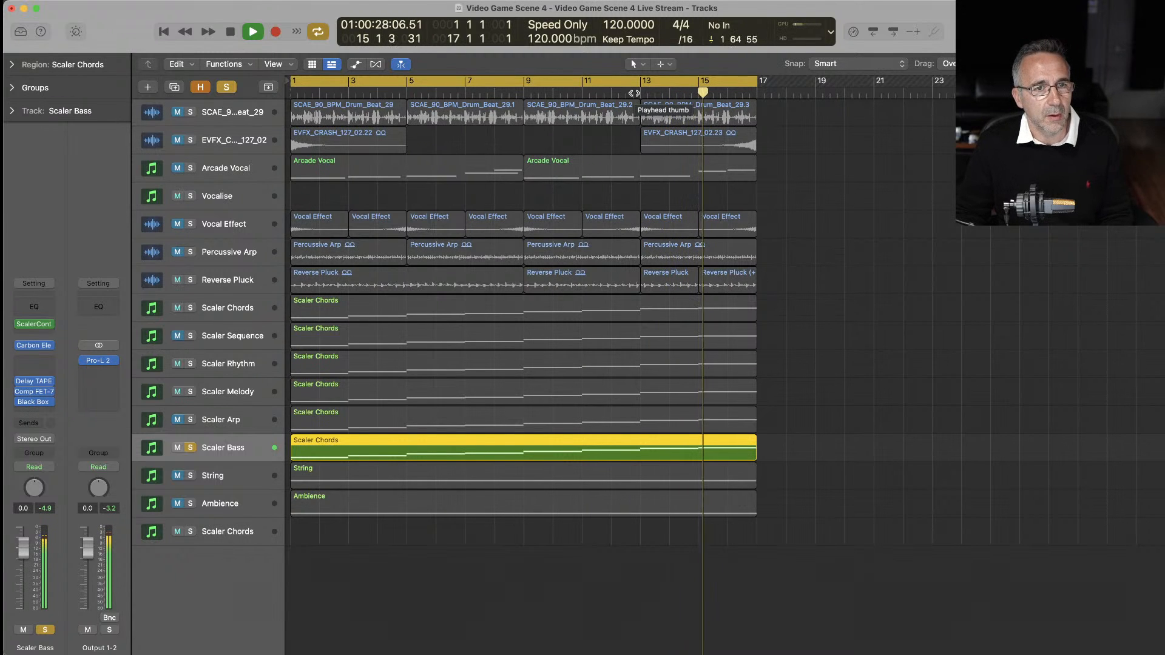
key(space)
key(s)
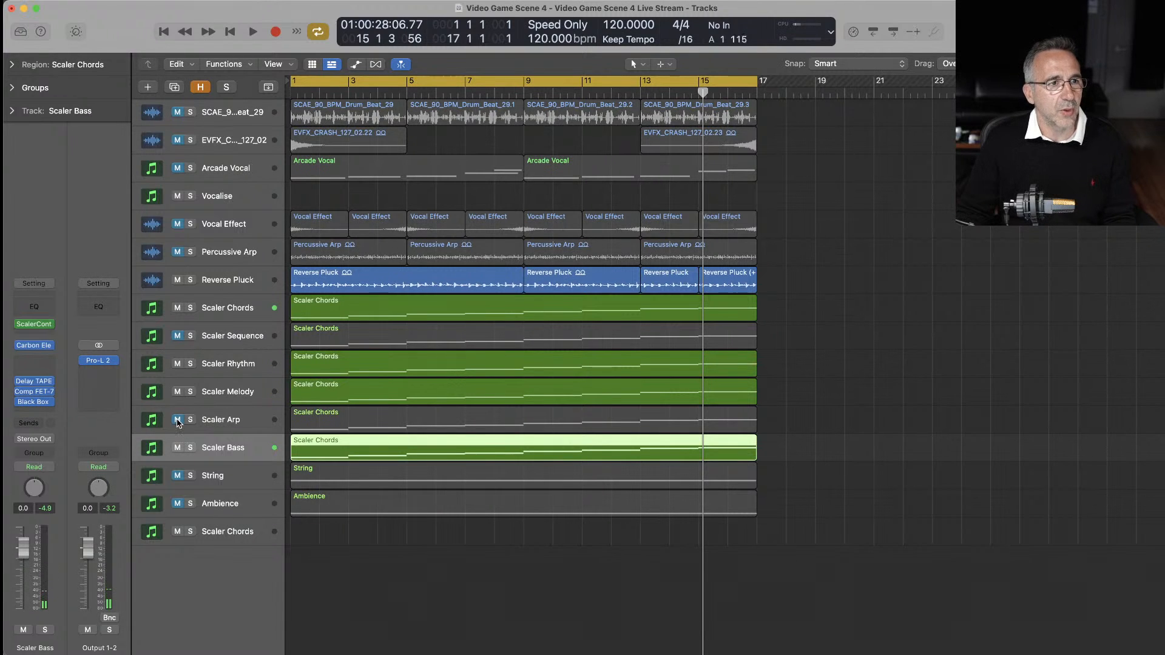
- Unmute the Scaler Arp and Scaler Sequence tracks and play the arrangement
click(177, 420)
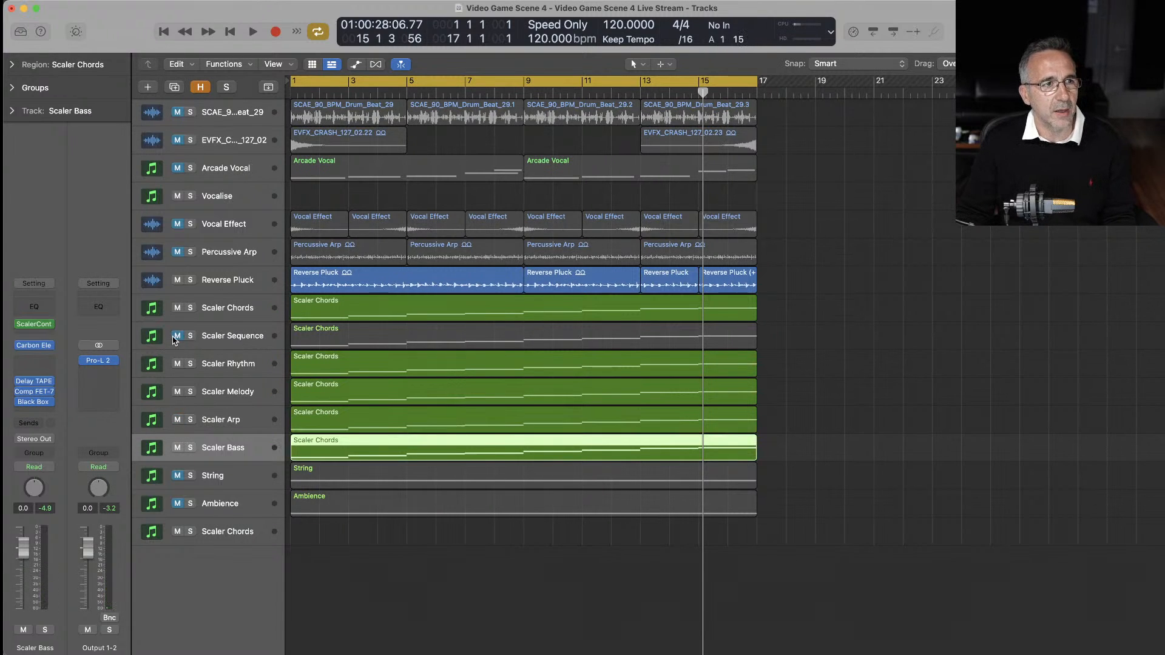
click(176, 336)
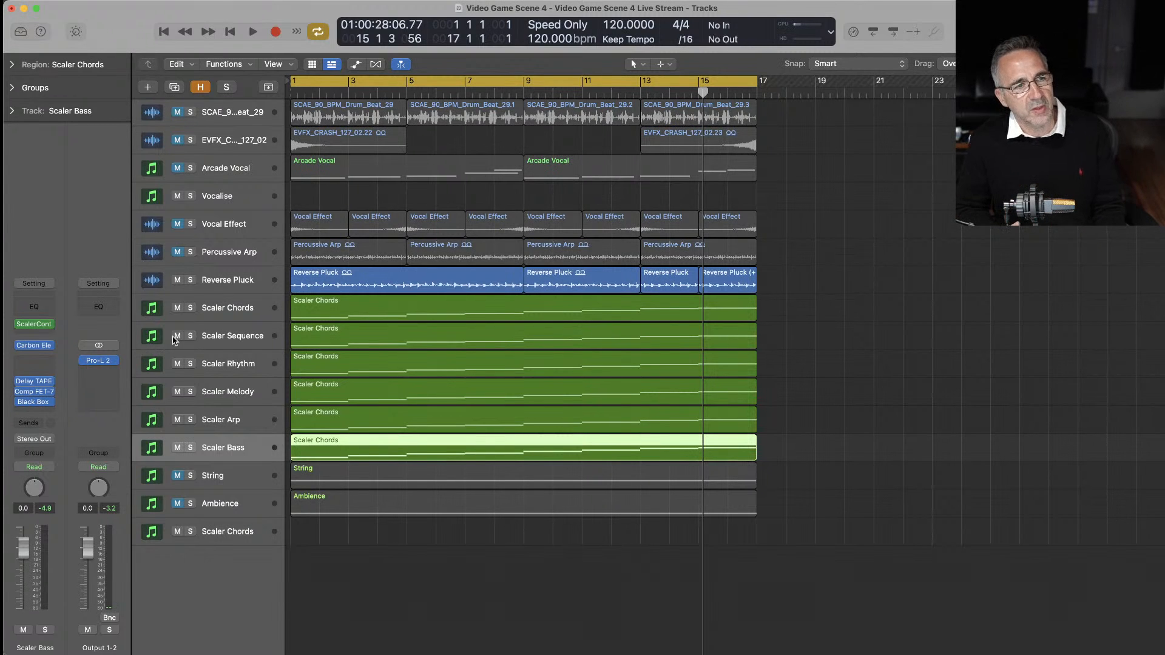
key(space)
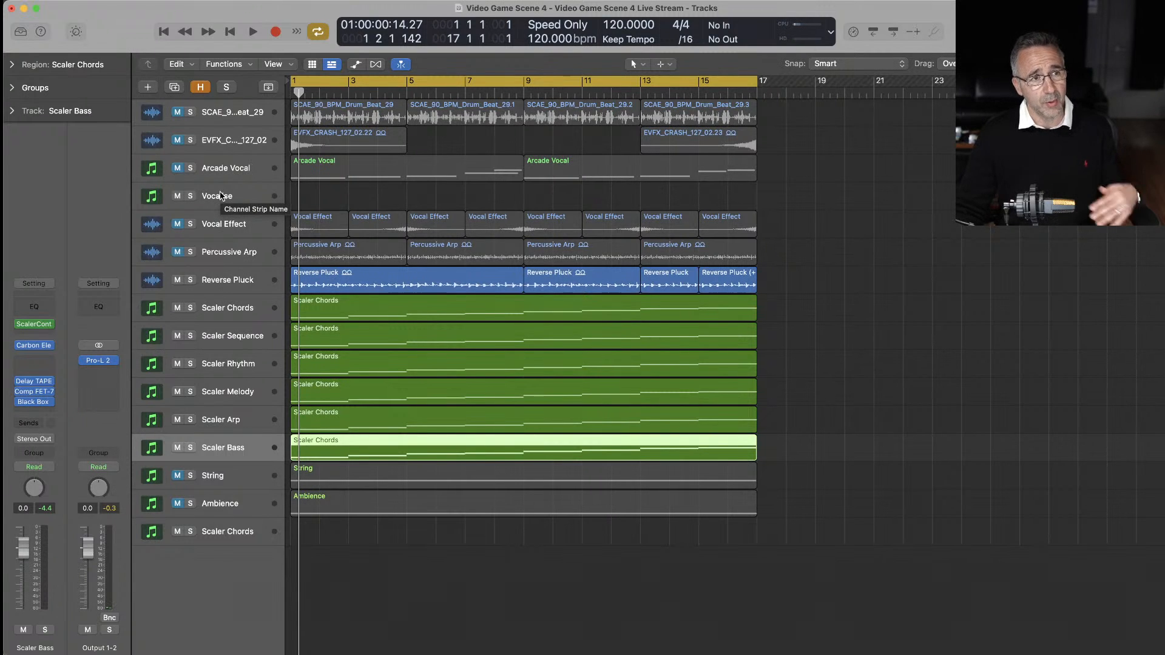
- Load a stereo Kontakt 7 instrument on the Vocalise track
click(220, 198)
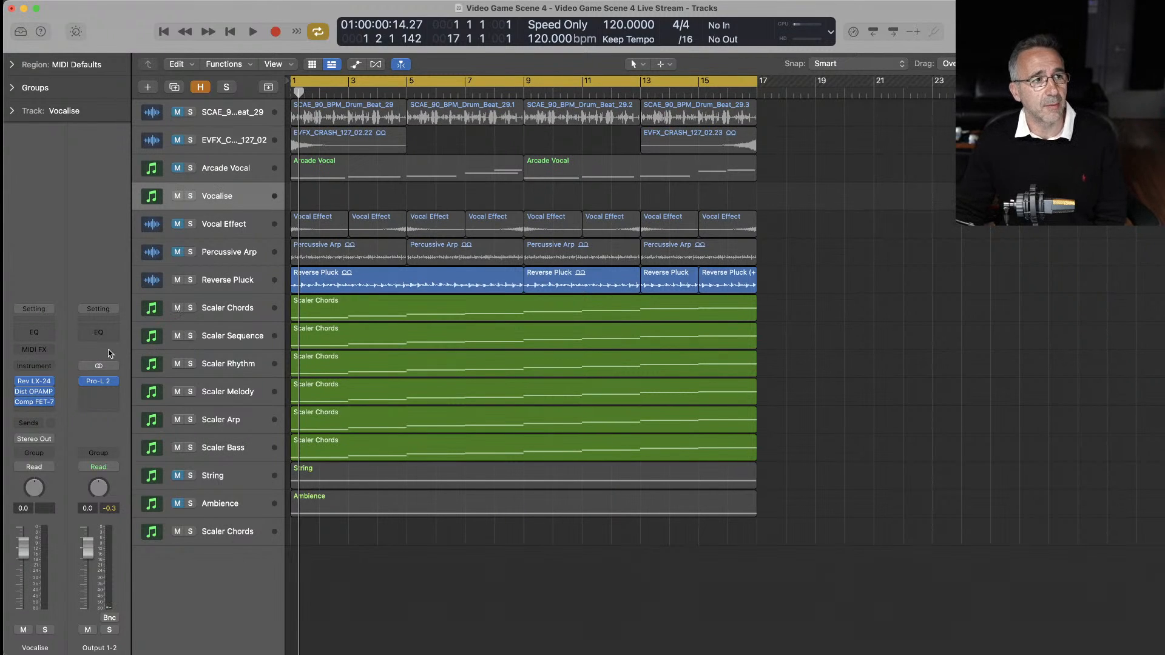
click(50, 366)
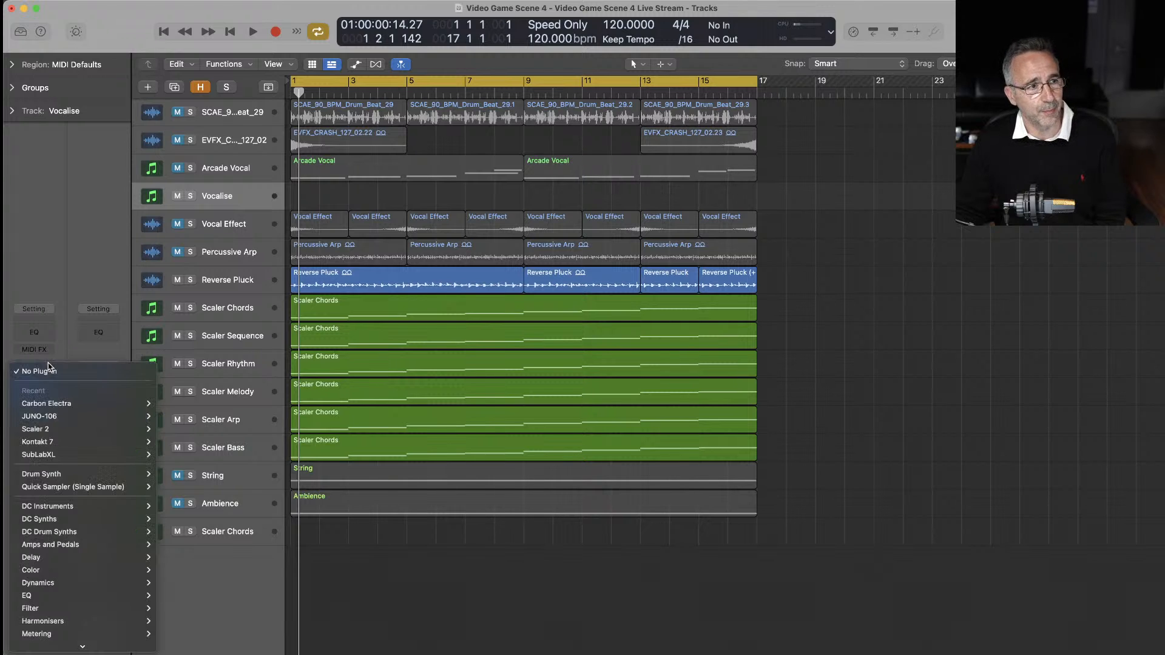
mouse_move(58, 446)
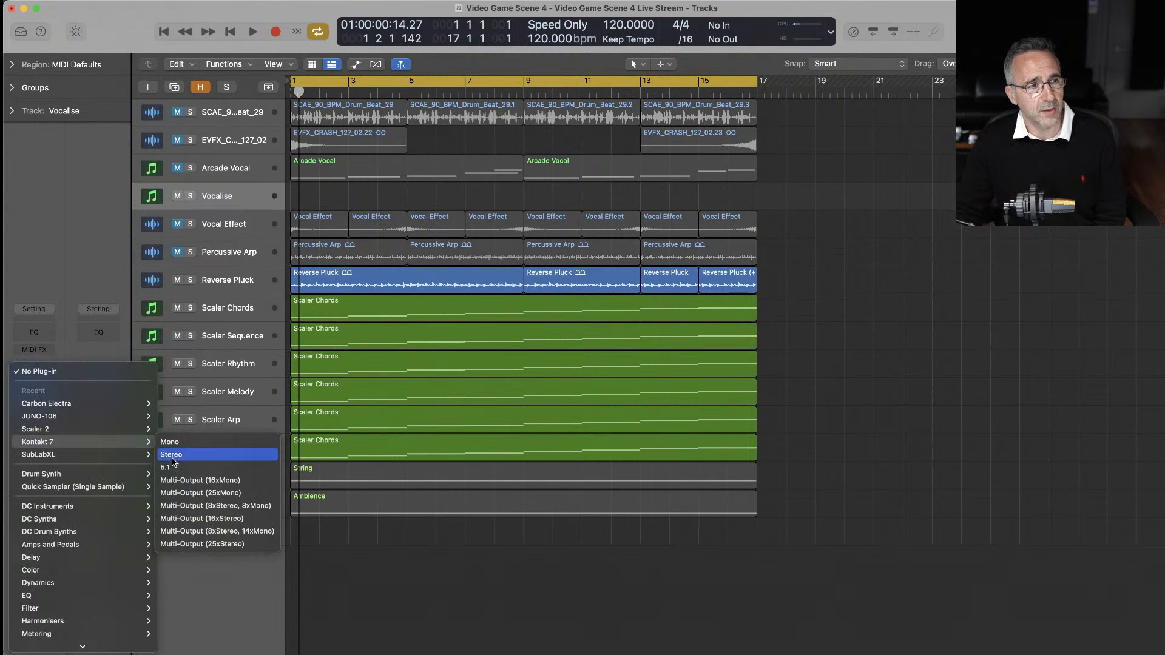
click(176, 459)
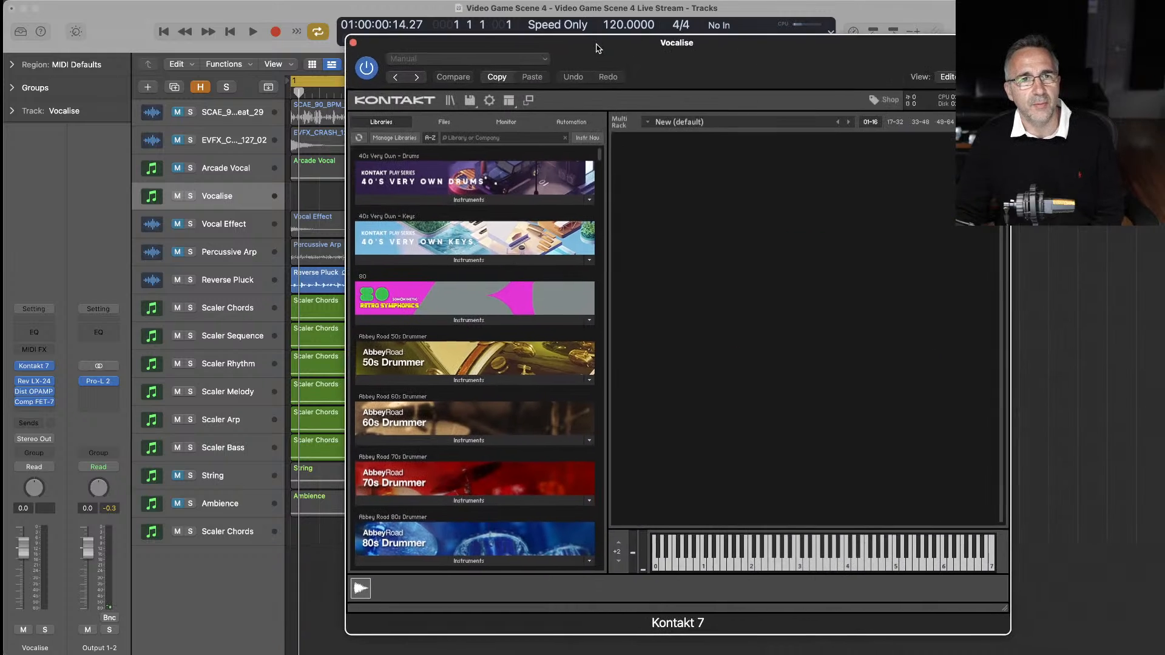
drag(586, 61, 337, 61)
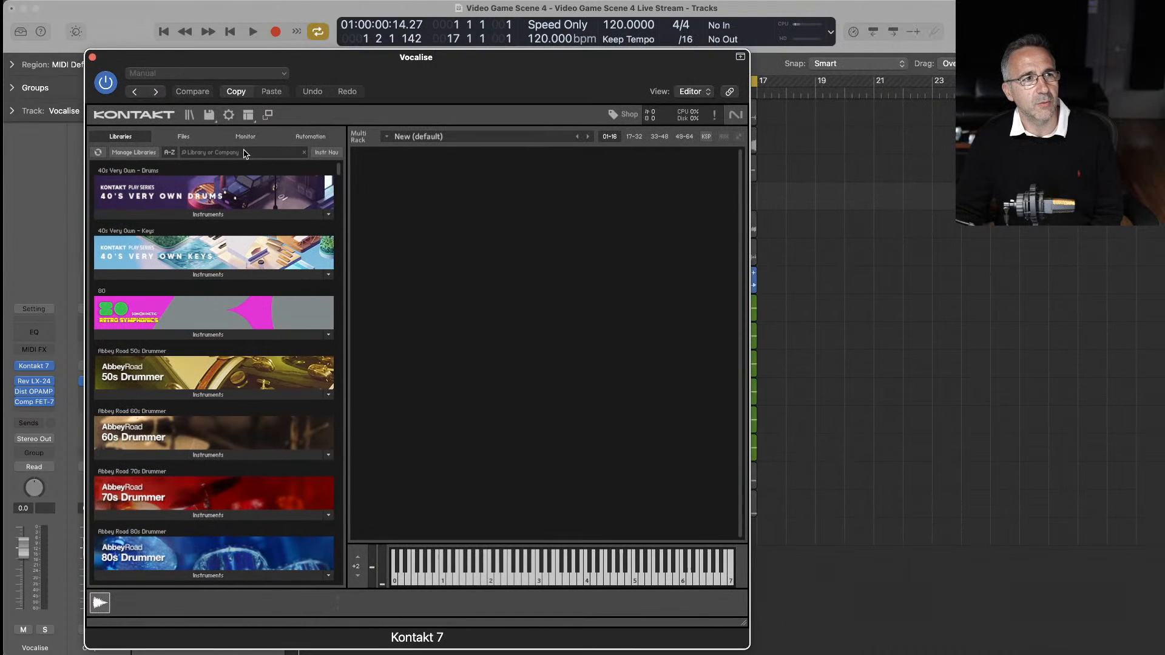
- Filter the Kontakt libraries by "vocalis" and open the II Intervals folder of Vocalise 3
click(246, 152)
text(voca)
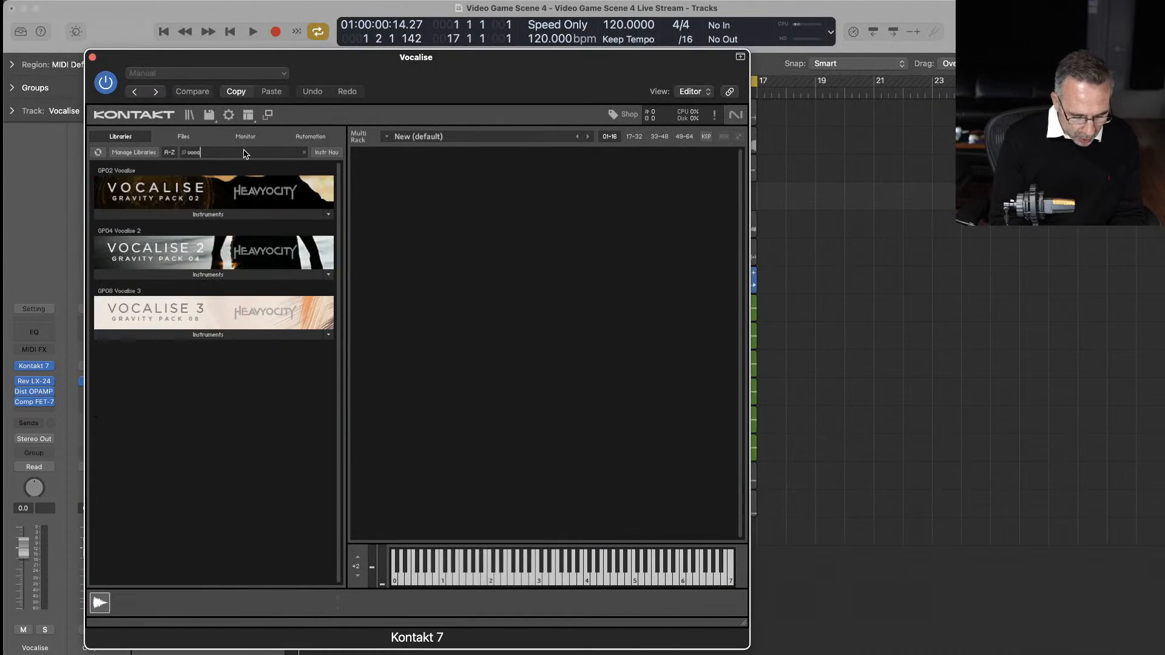
text(lis)
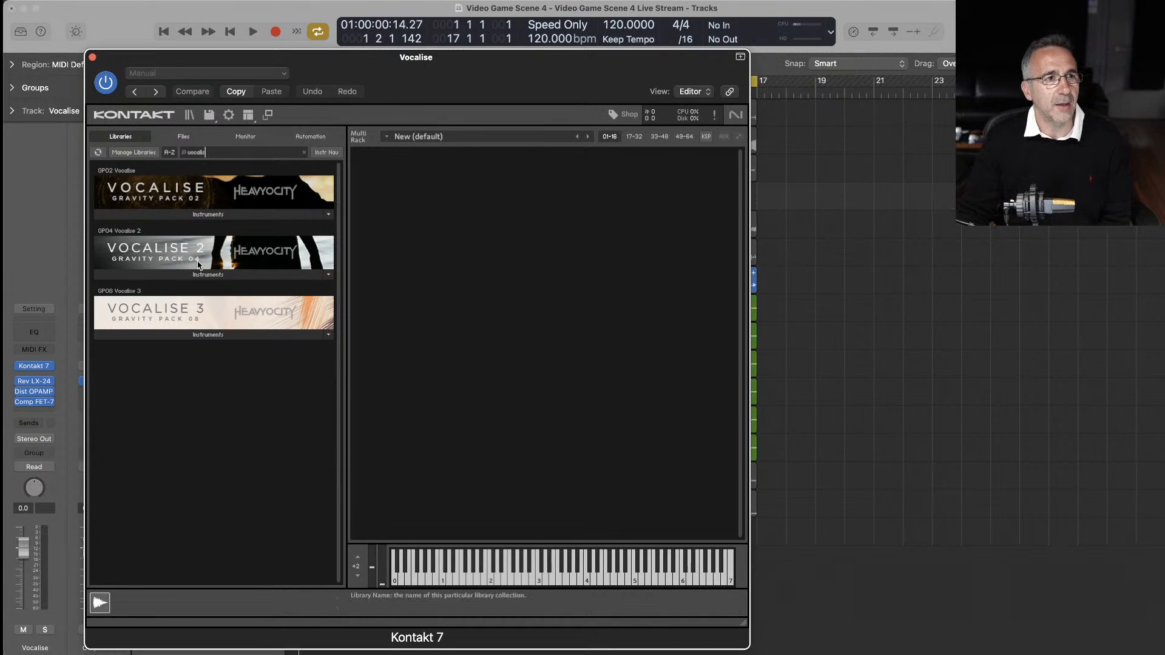
click(174, 336)
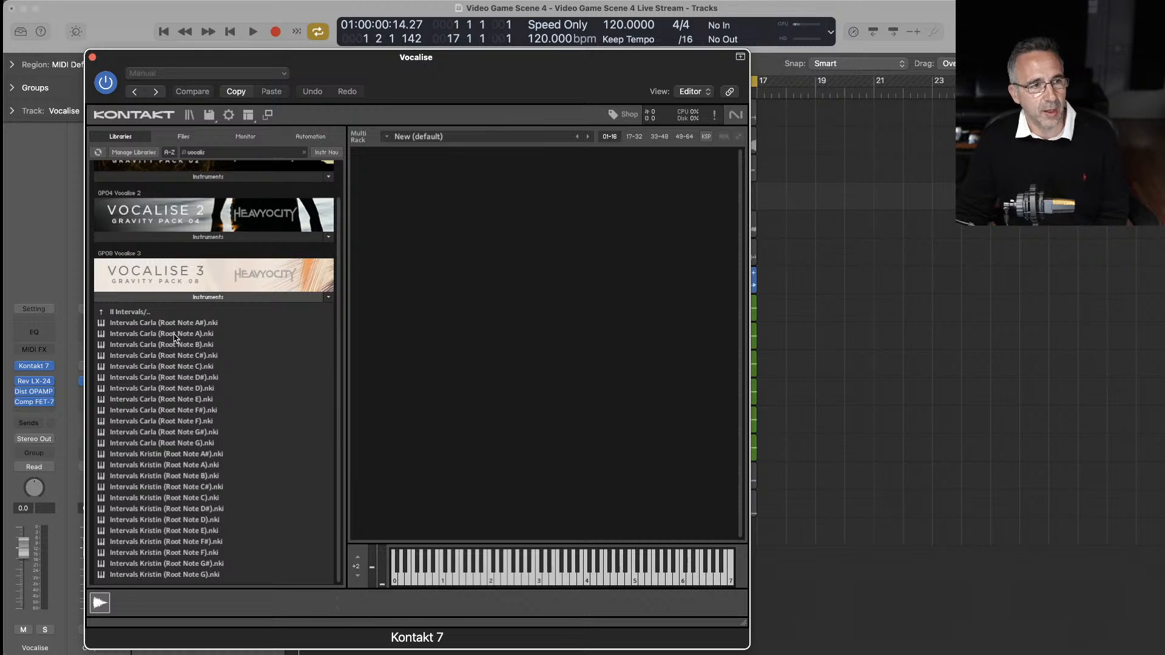
click(99, 312)
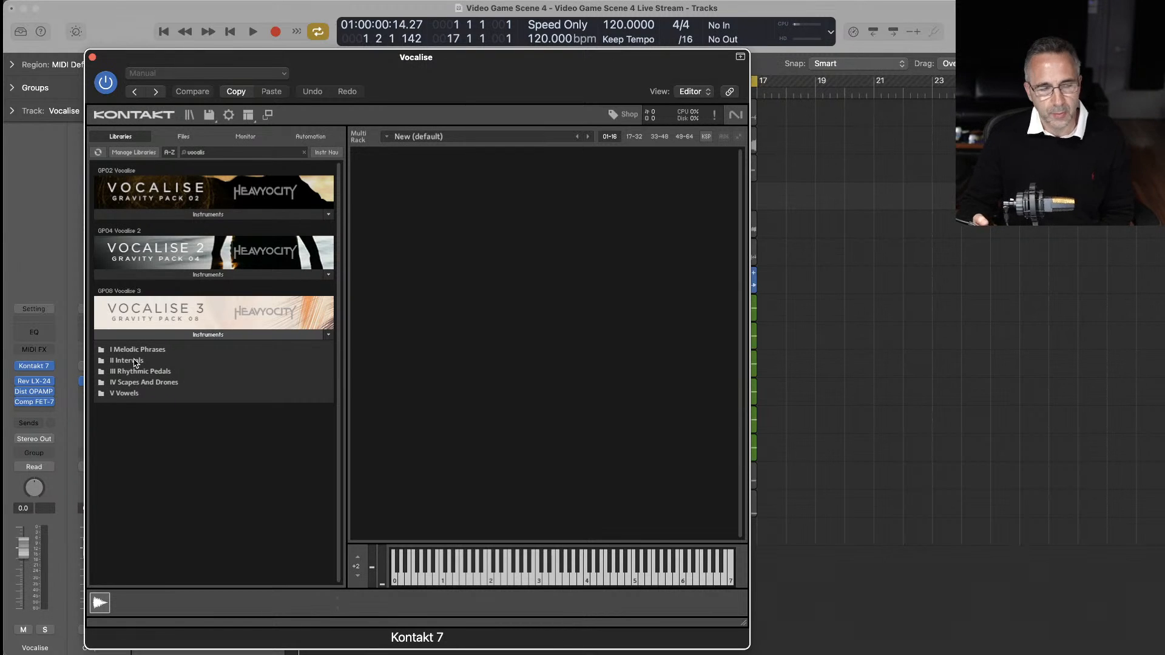
click(135, 361)
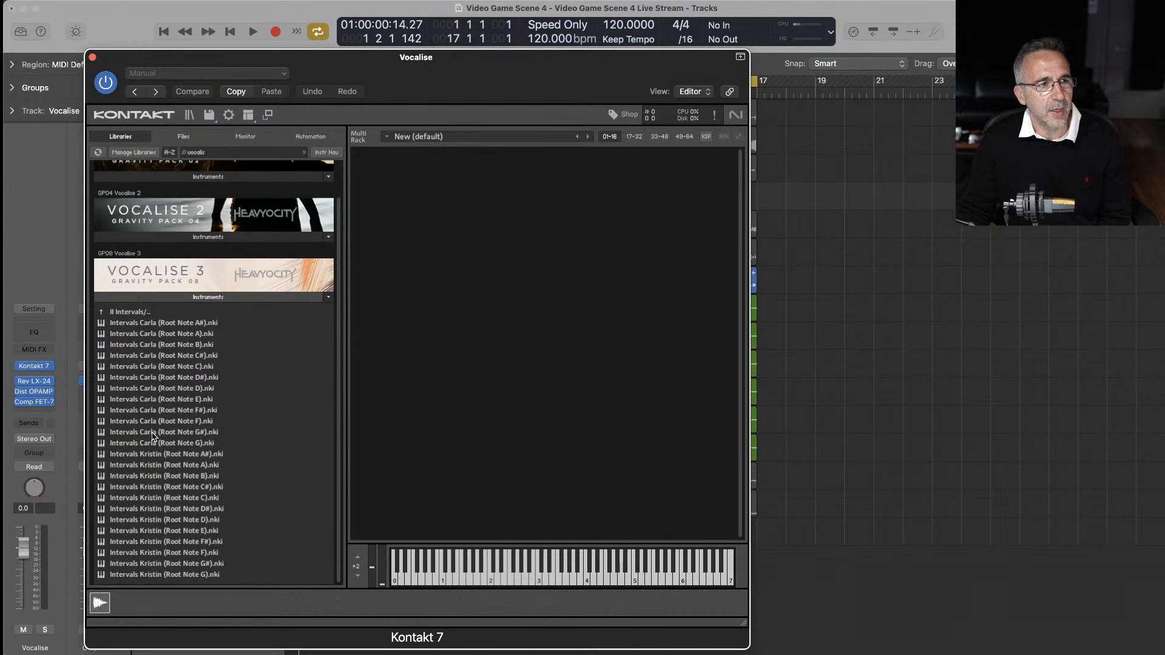
- Load the Intervals Carla (Root Note C) instrument and hide the plug-in windows
click(151, 368)
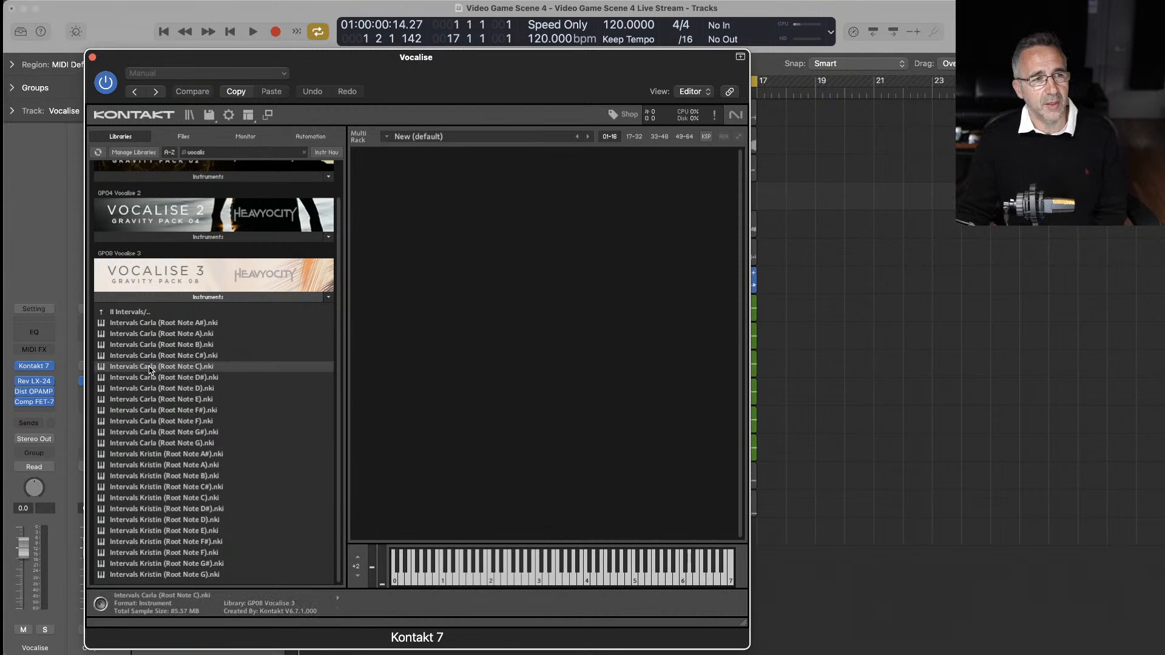
double_click(151, 367)
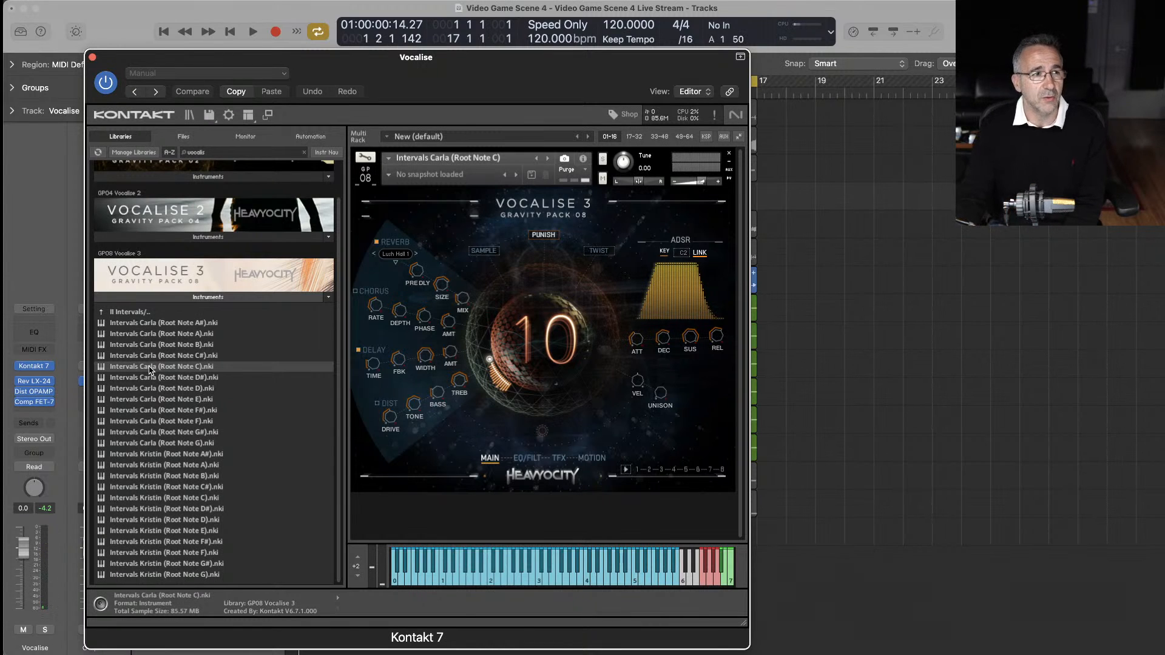
key(v)
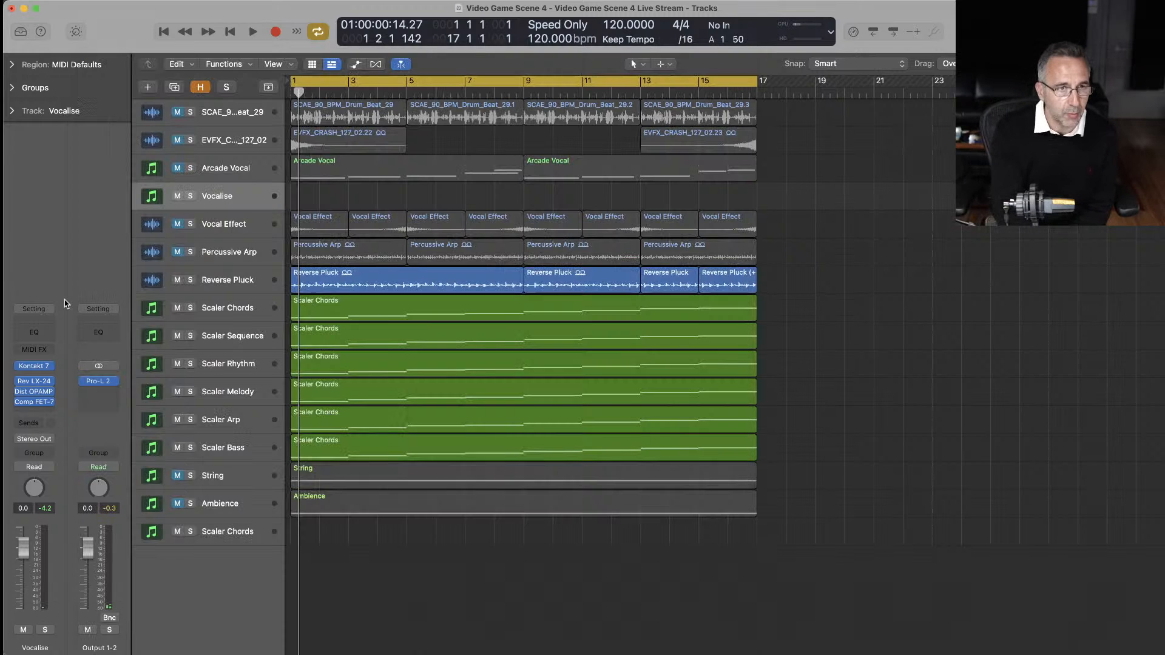
- Open Scaler 2 on the Scaler Chords track and audition the first four Pattern 1 chords, C min, Eb maj, F min and Ab maj
click(217, 311)
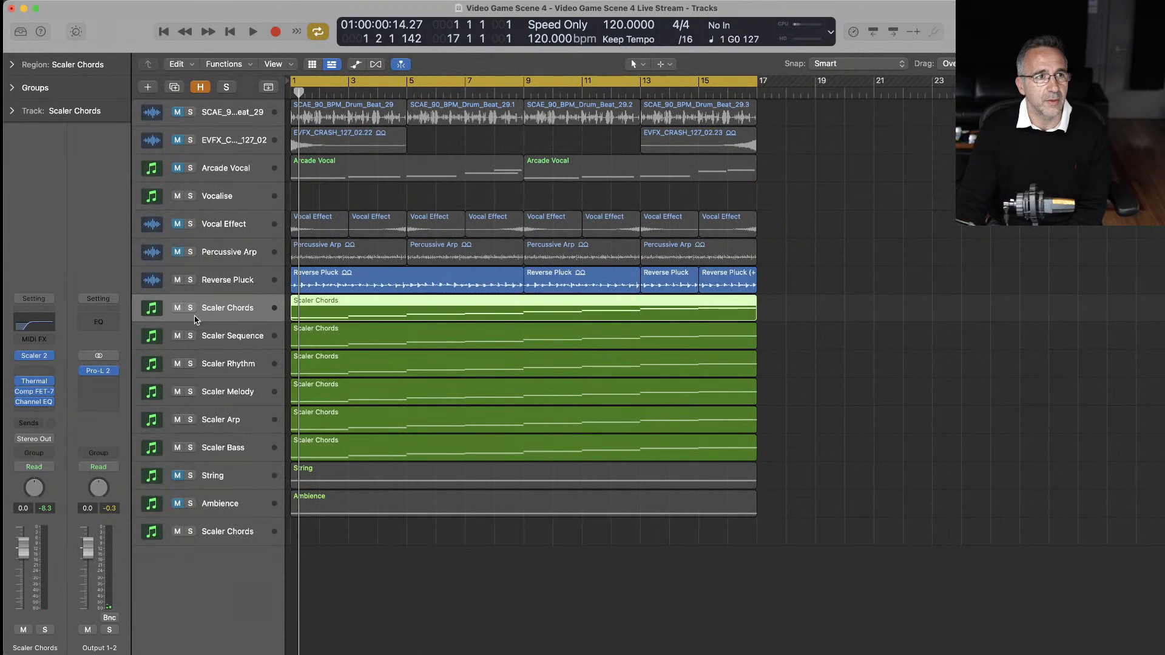
click(34, 359)
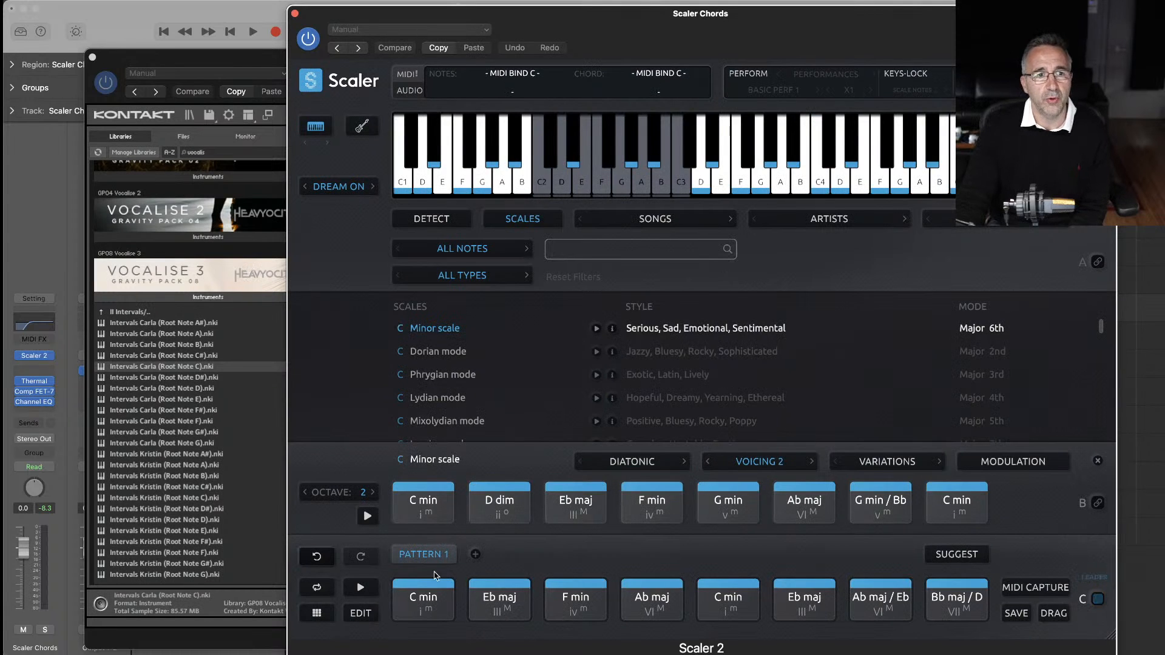
click(424, 603)
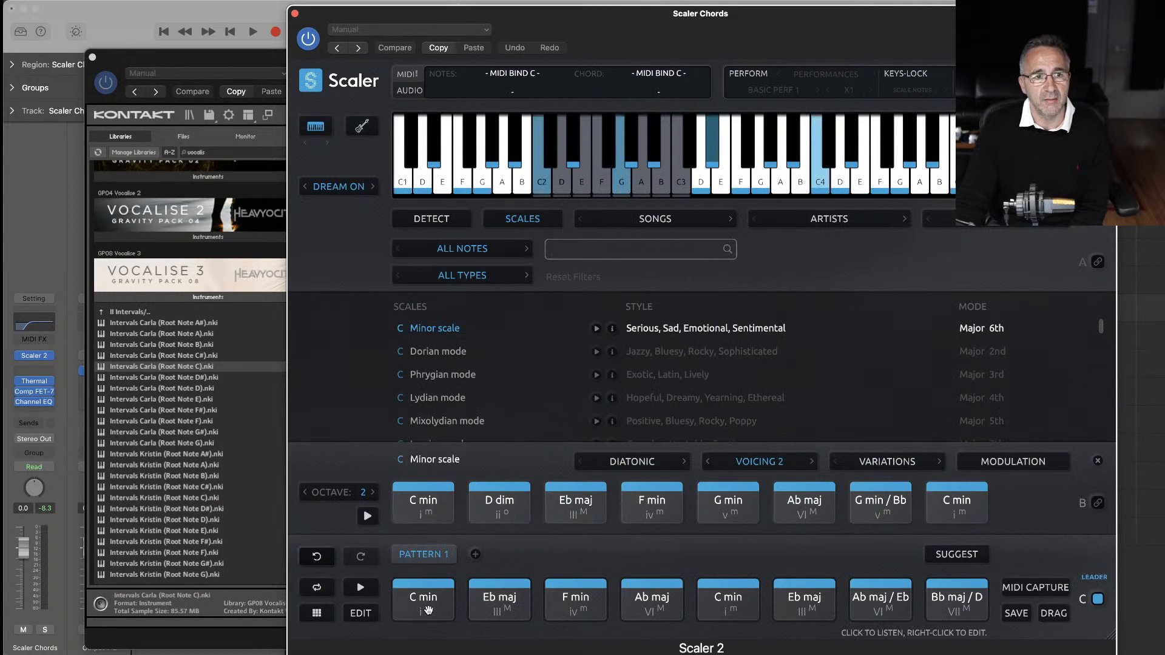
click(499, 602)
click(580, 601)
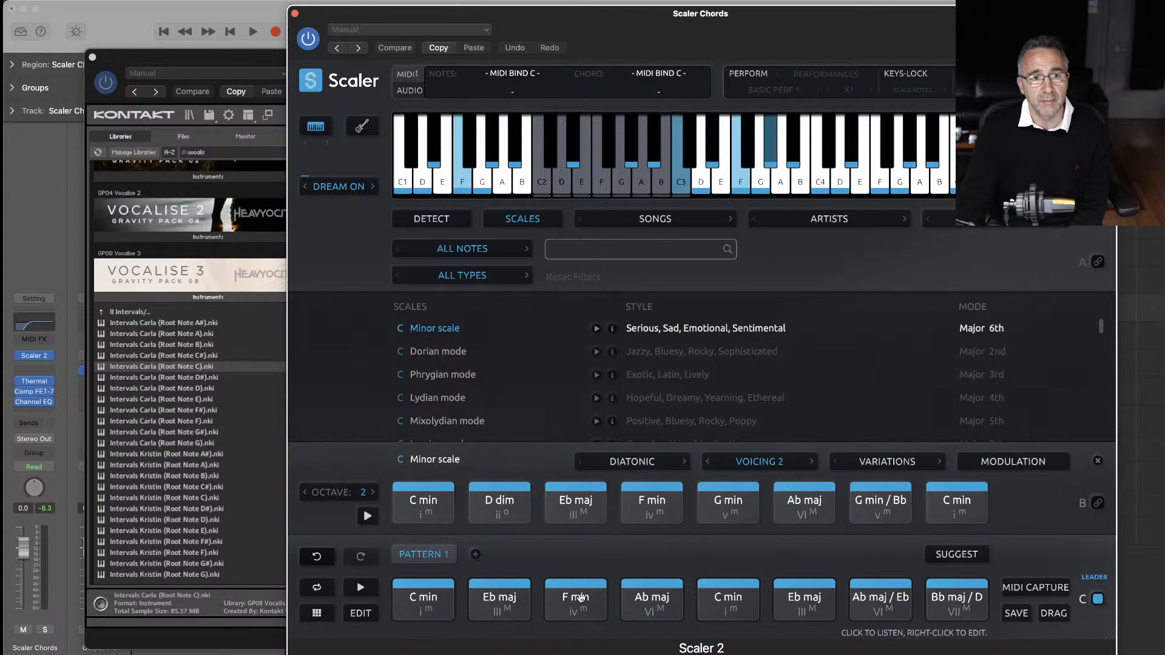
click(628, 588)
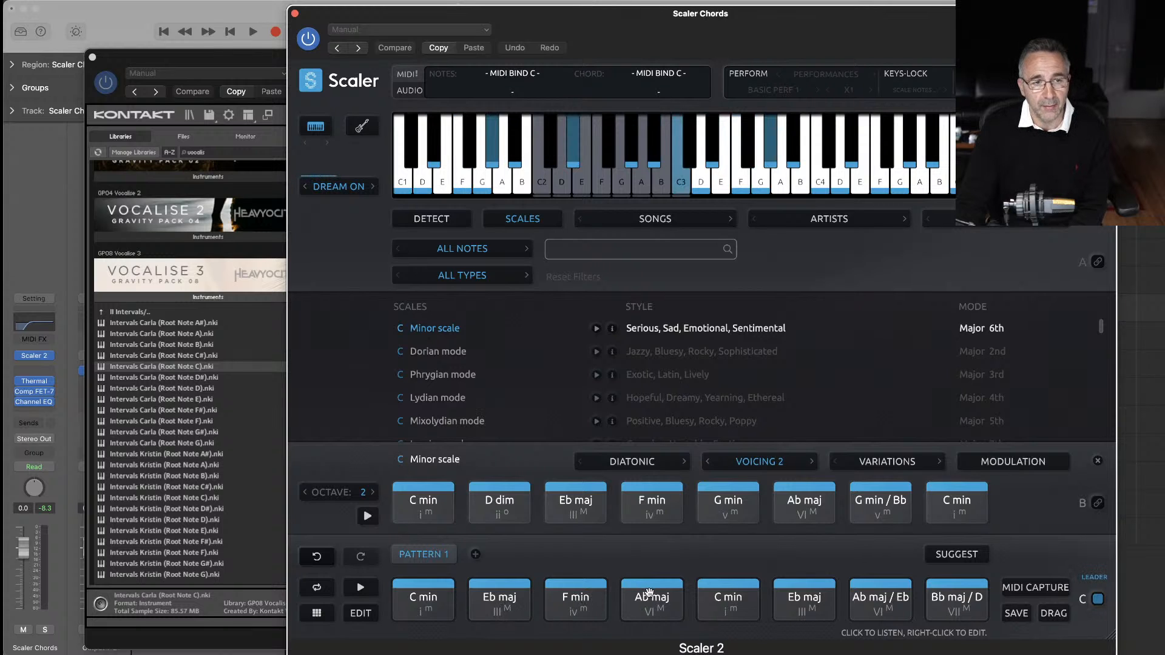
- Select the Vocalise track, hide the Kontakt window's plug-in header and place the window so Scaler's keyboard and chords stay visible
click(246, 61)
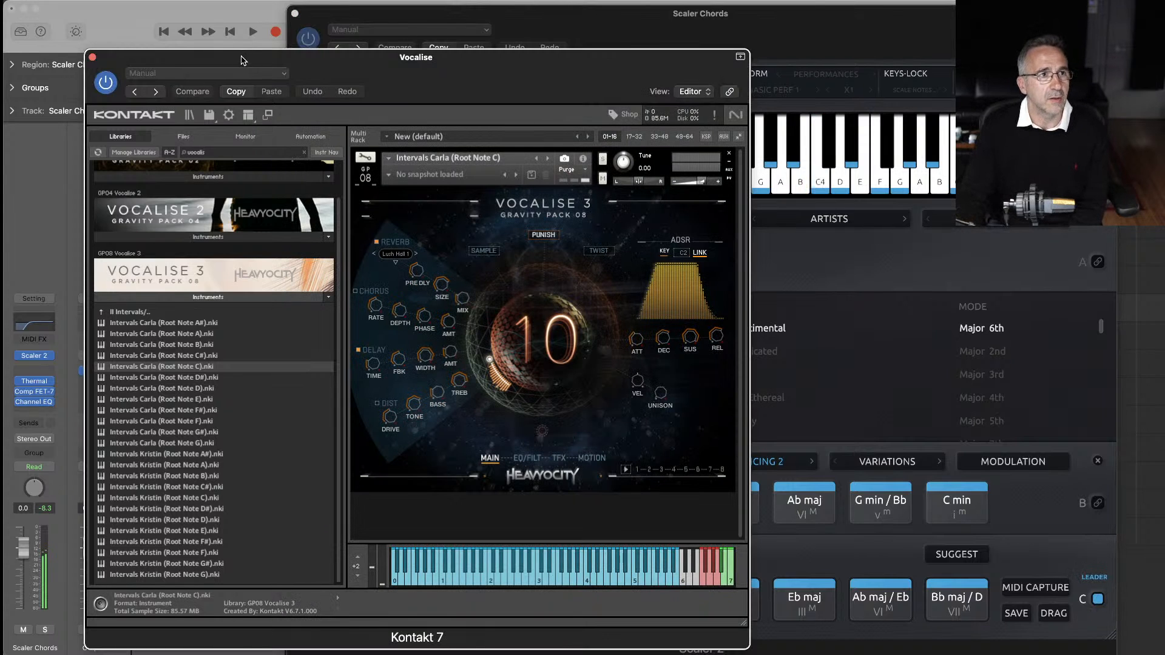
drag(148, 59, 240, 52)
click(213, 202)
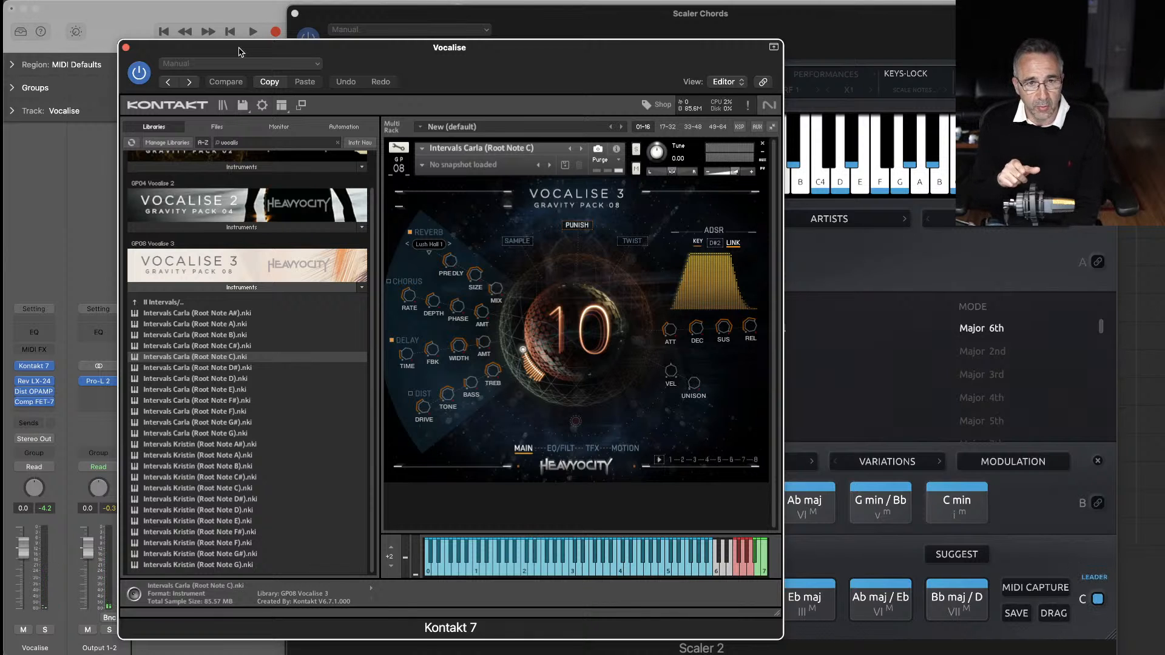
click(774, 48)
drag(725, 49, 648, 23)
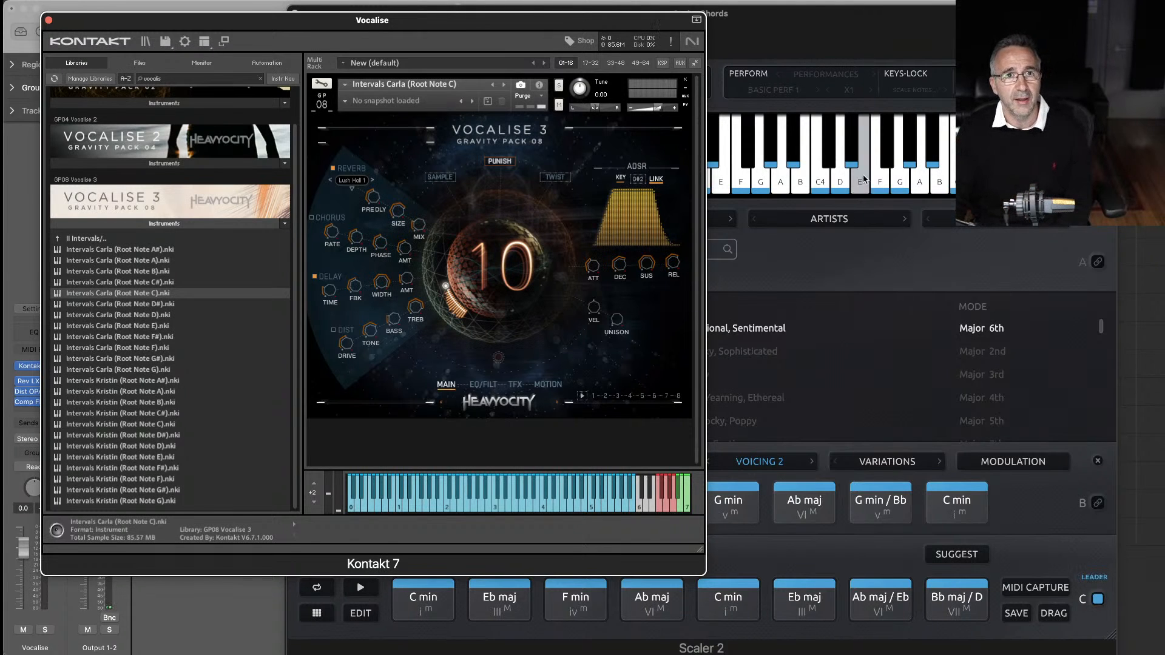
- Check the notes of the C Minor scale in Scaler and audition several of its chords against the Vocalise instrument
click(849, 251)
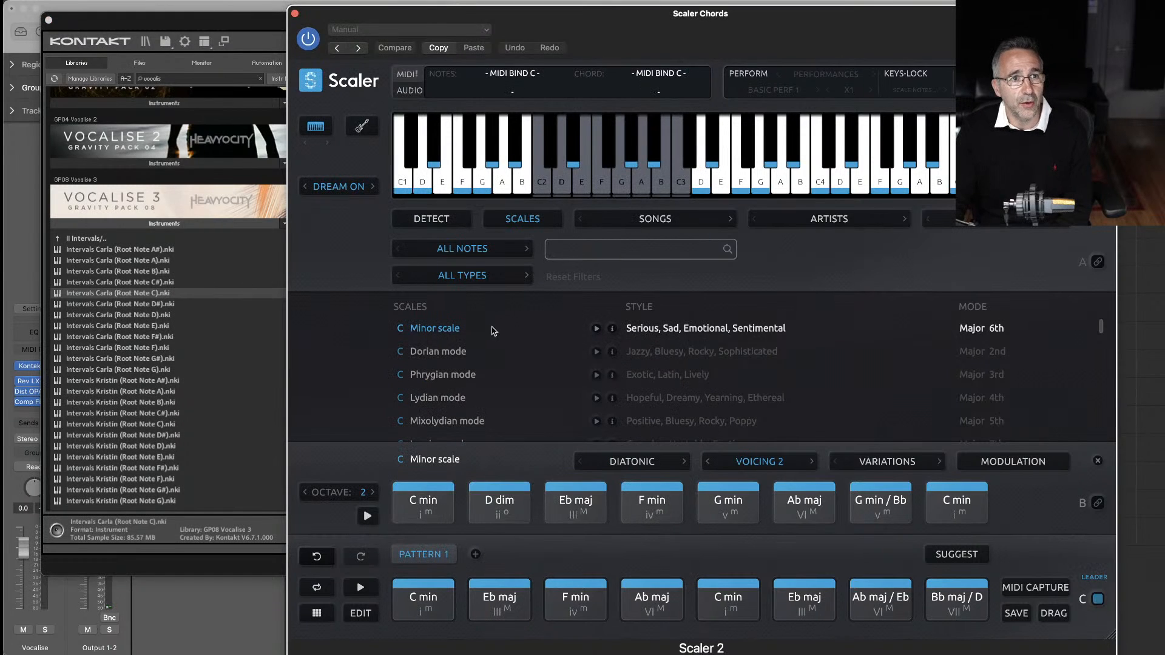
mouse_move(613, 332)
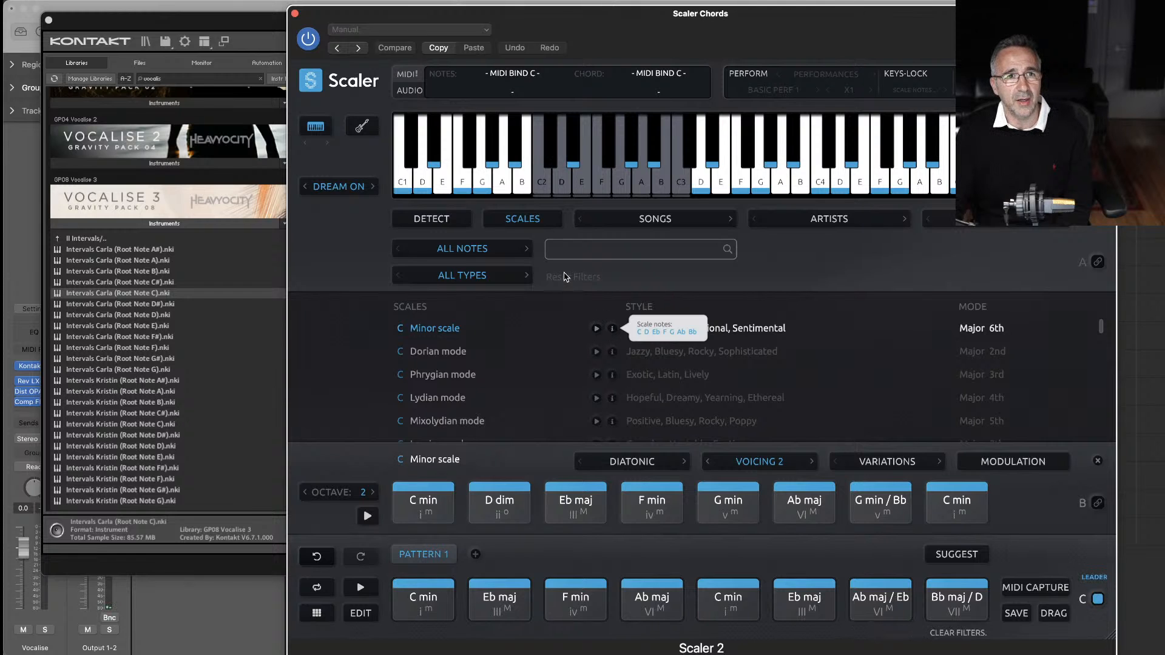
click(488, 507)
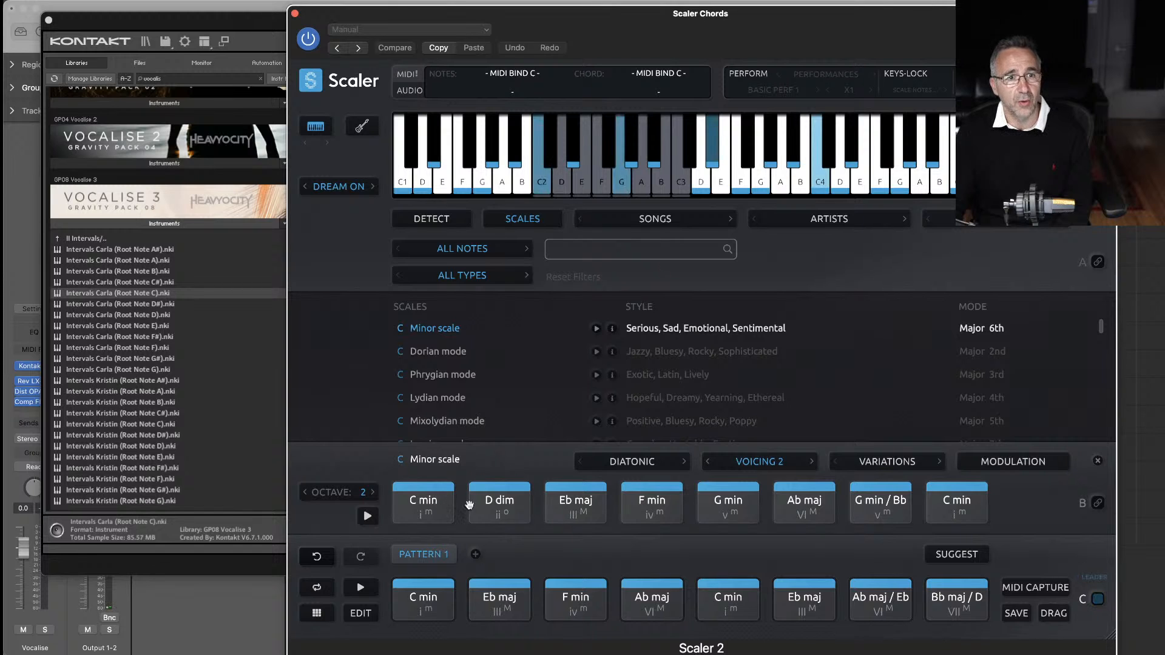
click(565, 508)
click(732, 516)
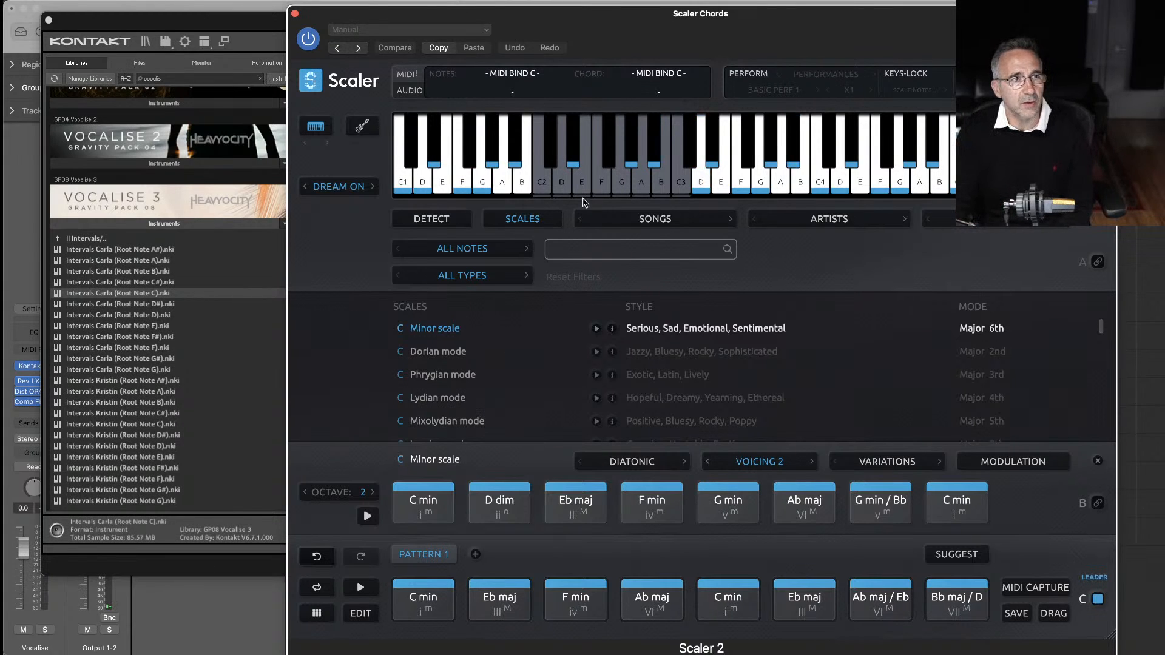
click(239, 27)
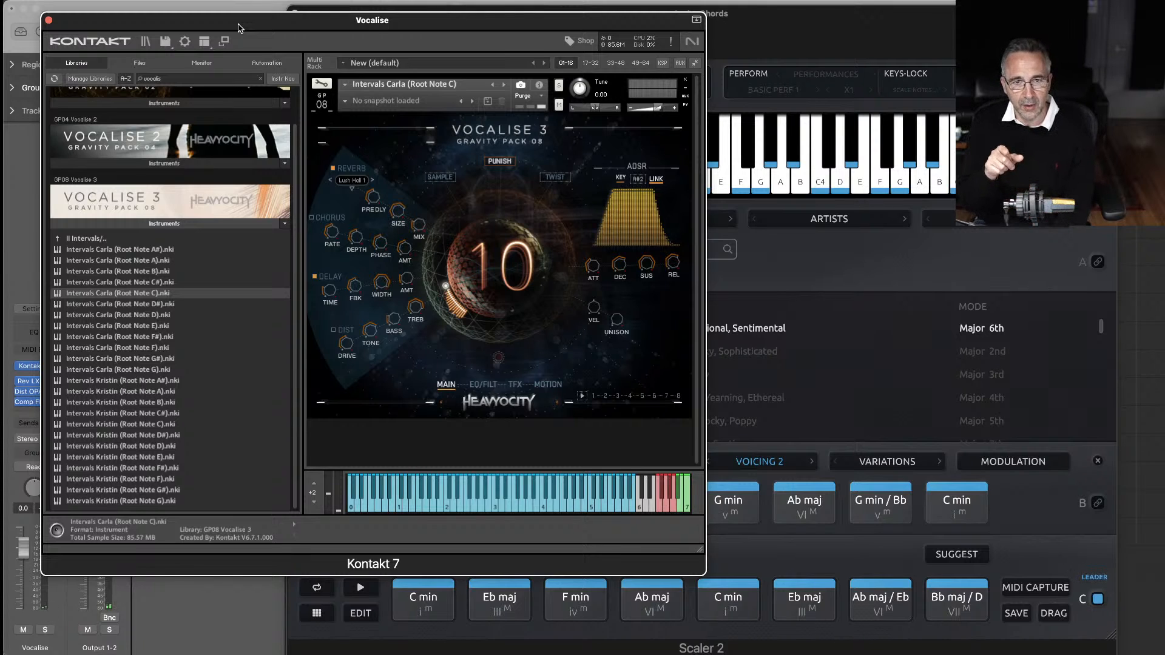
click(948, 597)
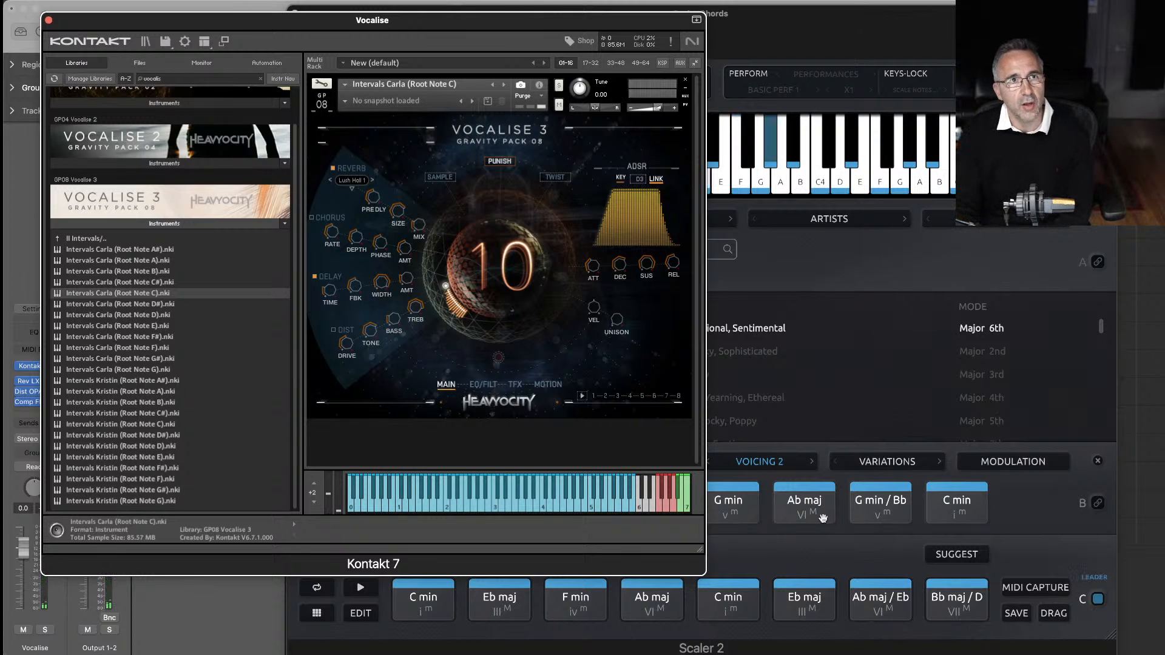
- Record a 16-bar vocal part on the Vocalise track and close both plug-in windows
drag(446, 26, 667, 86)
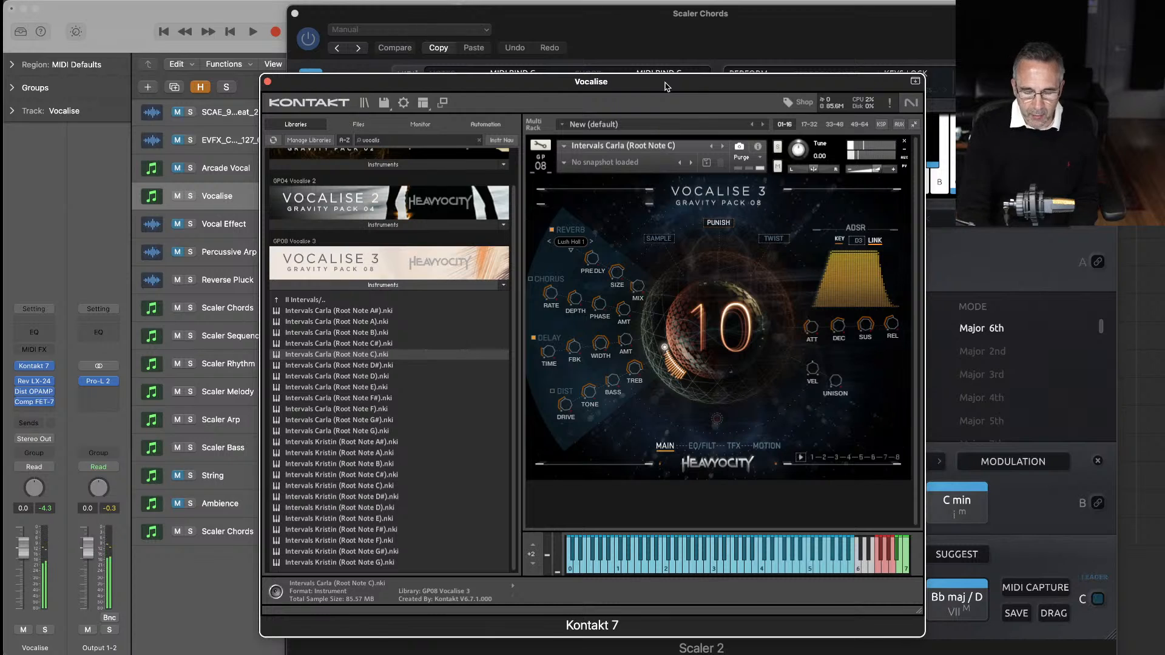
key(space)
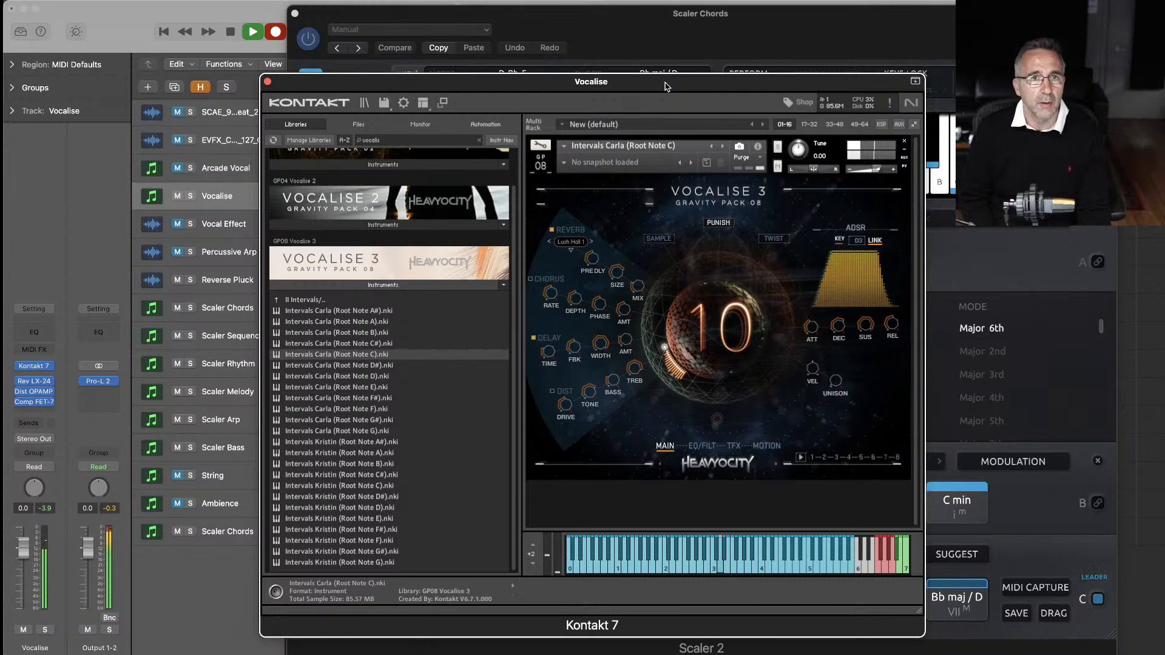
key(space)
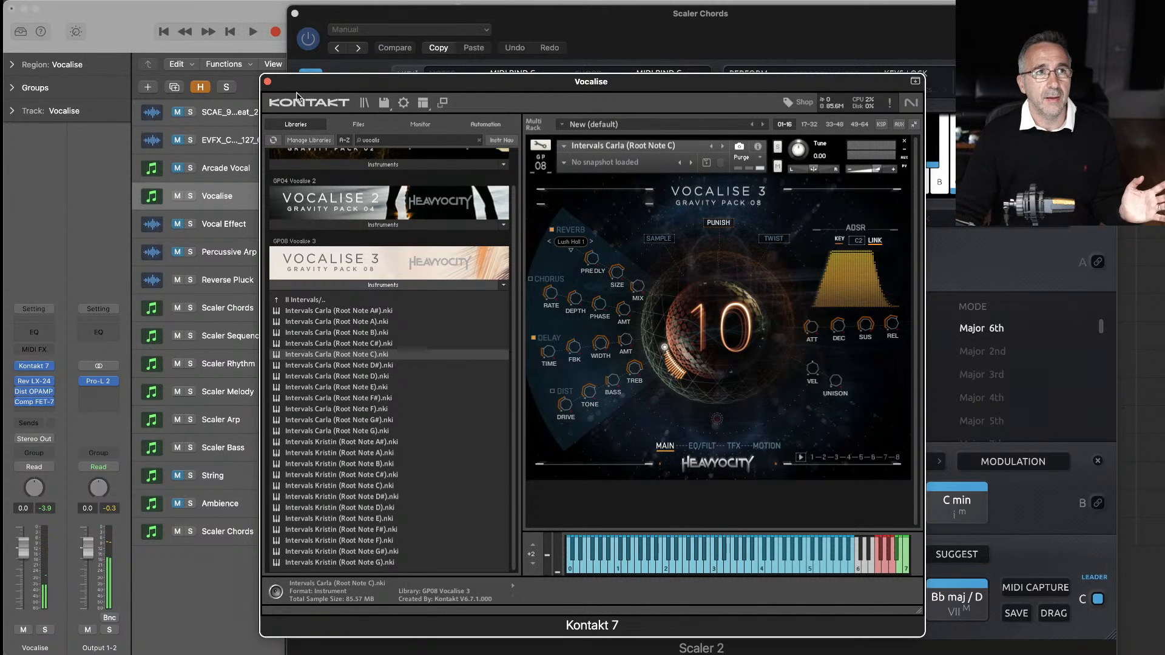
click(267, 82)
click(294, 13)
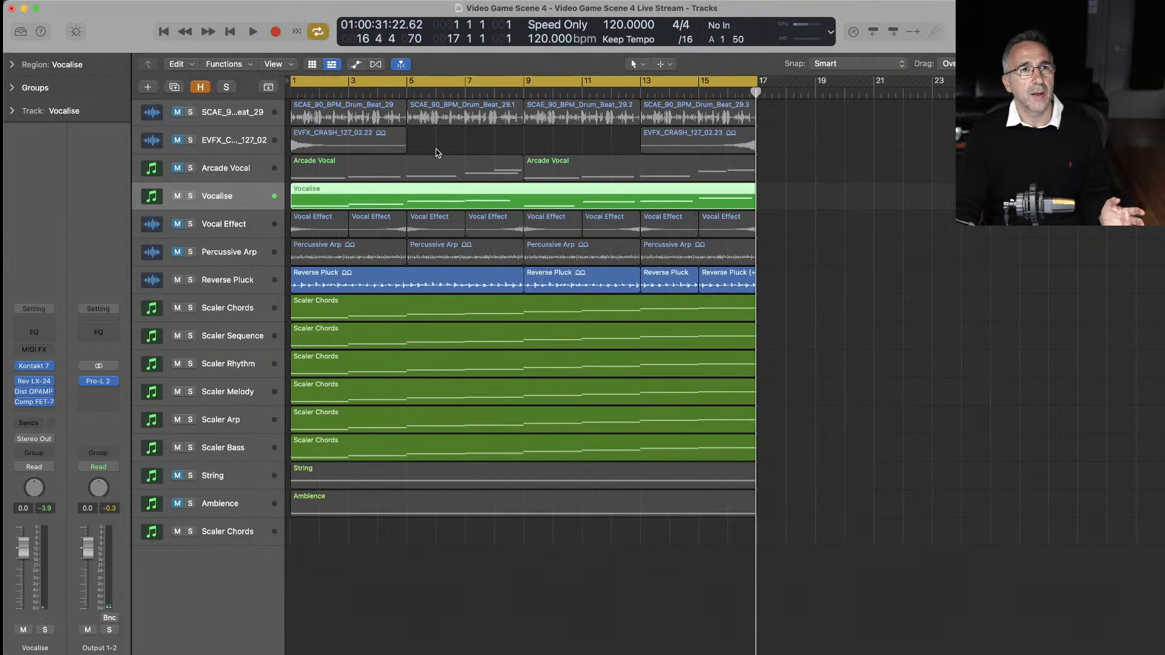
- Open the recorded Vocalise region in an enlarged Piano Roll and quantize all its notes to 1/16 Note
double_click(445, 199)
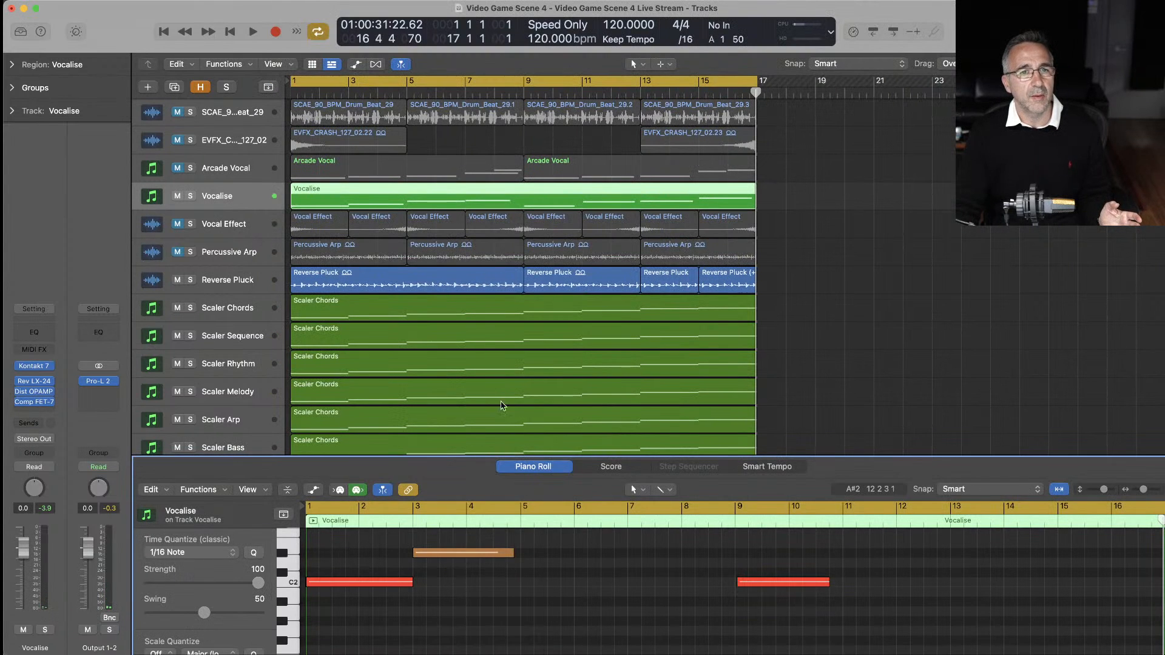
scroll(548, 552, up, 4)
scroll(548, 556, up, 1)
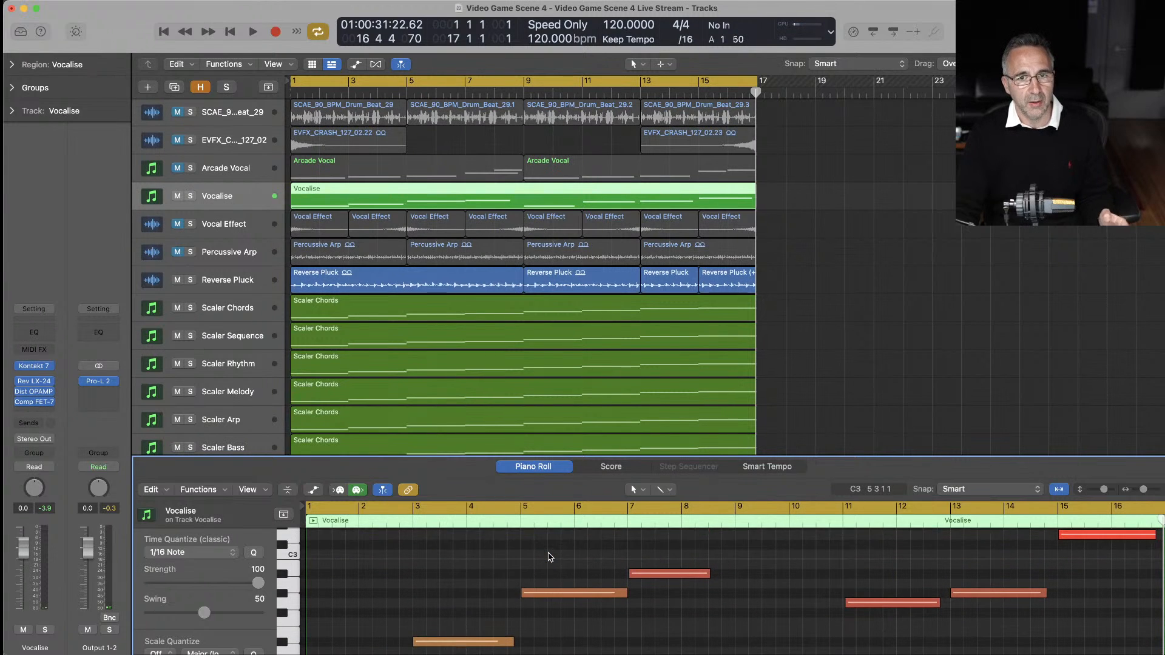
scroll(551, 546, down, 1)
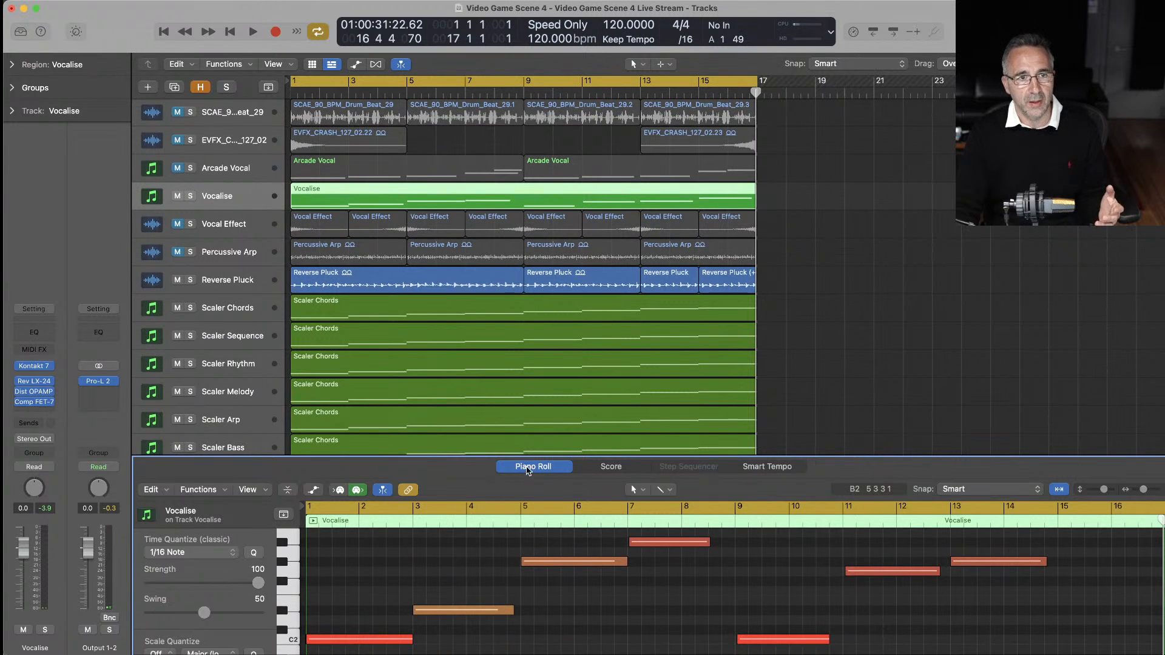
drag(483, 457, 481, 419)
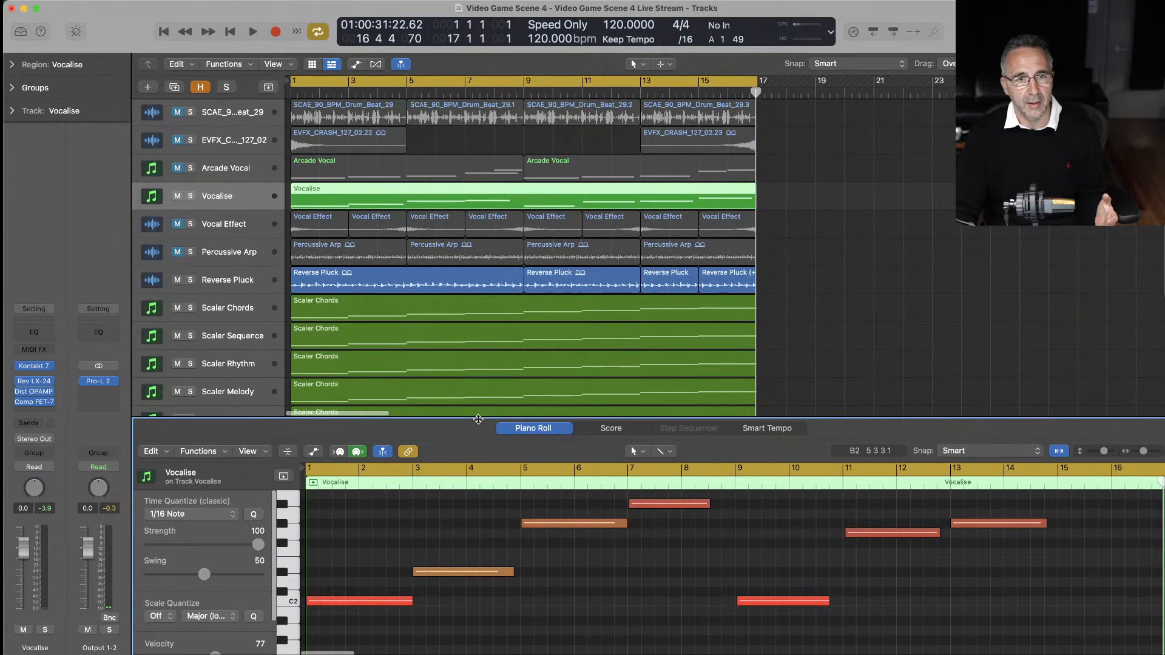
scroll(483, 527, up, 3)
scroll(481, 526, down, 1)
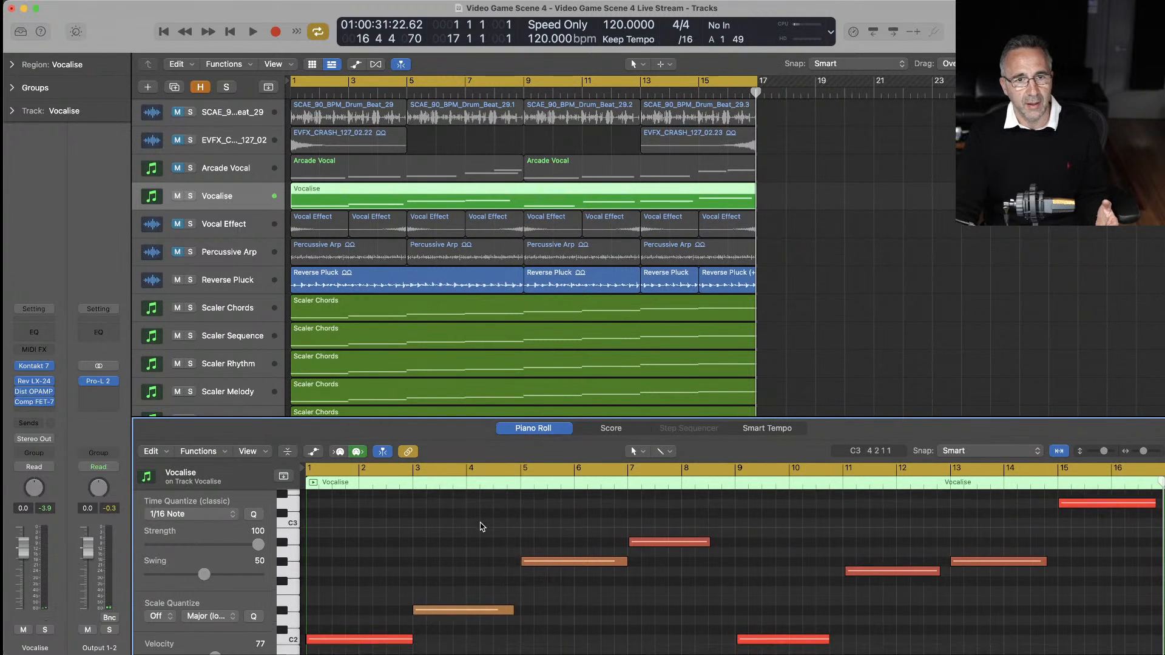
key(super+a)
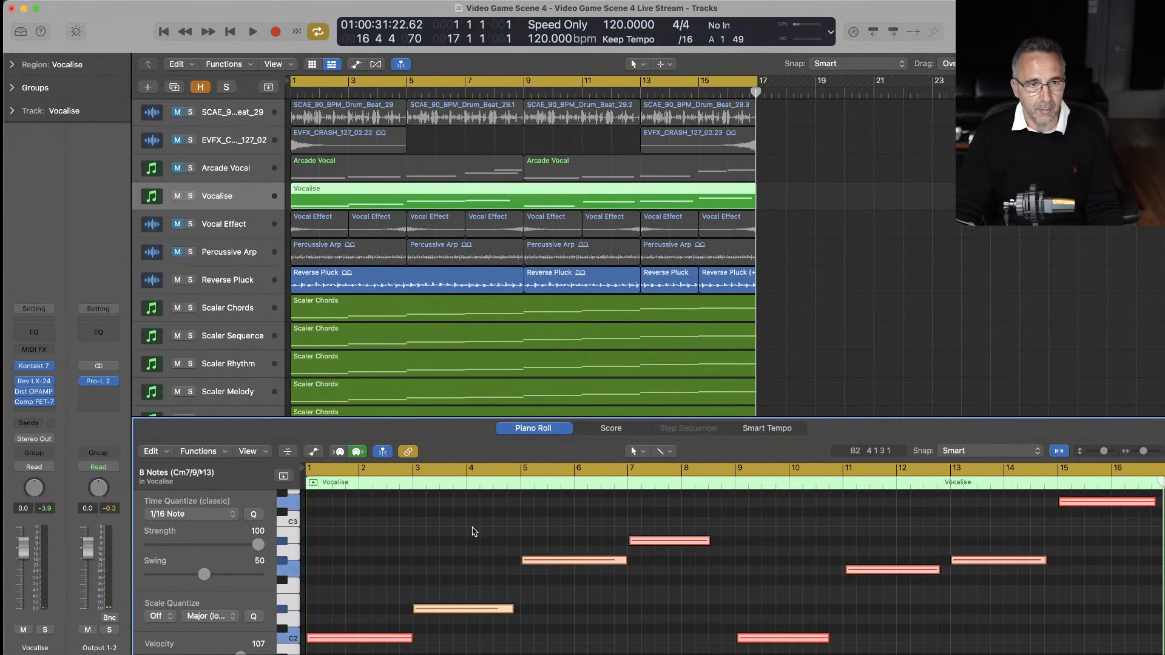
key(q)
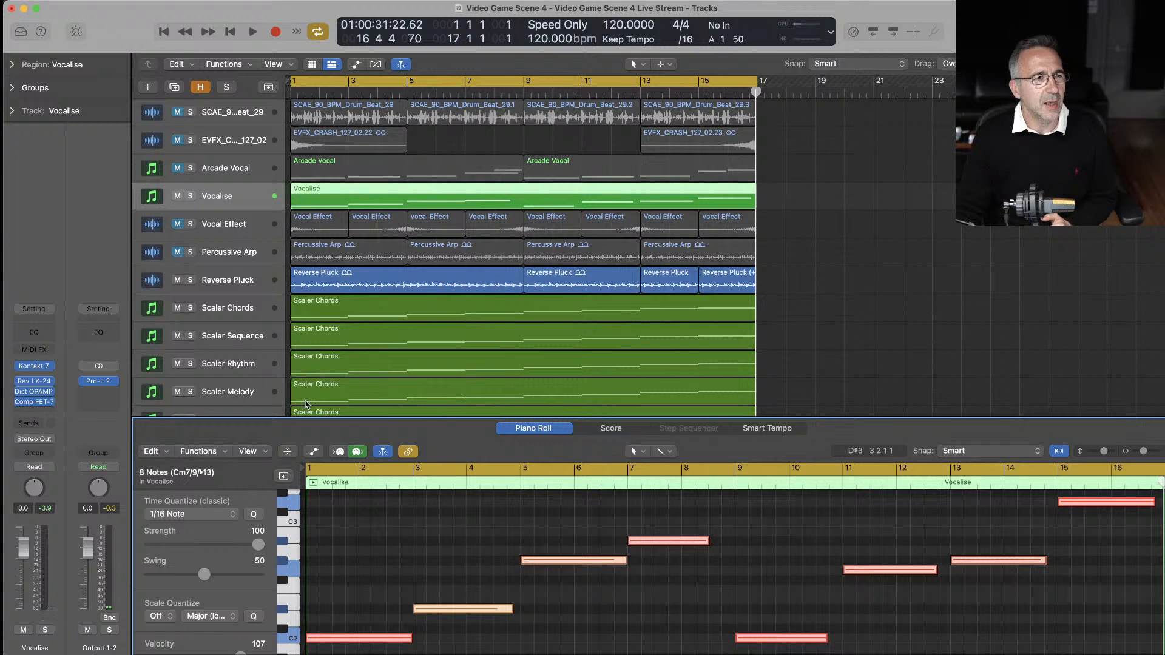
- Mute the Scaler Sequence and Scaler Arp tracks and play the arrangement with the Vocalise part
scroll(307, 404, down, 2)
click(177, 281)
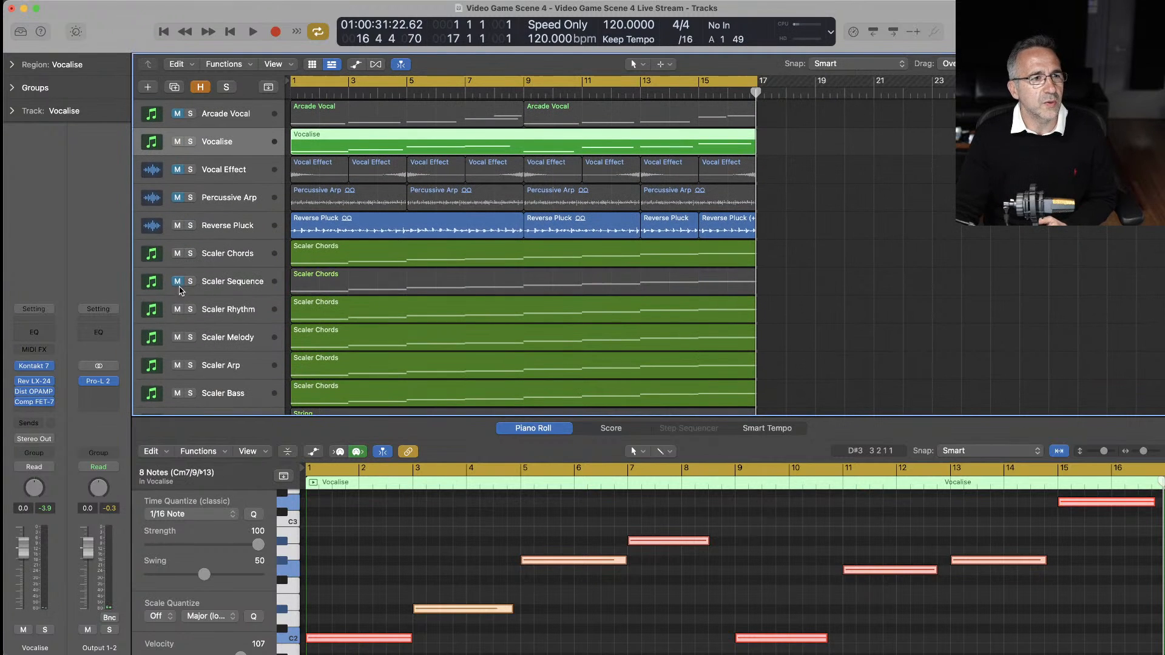
click(177, 365)
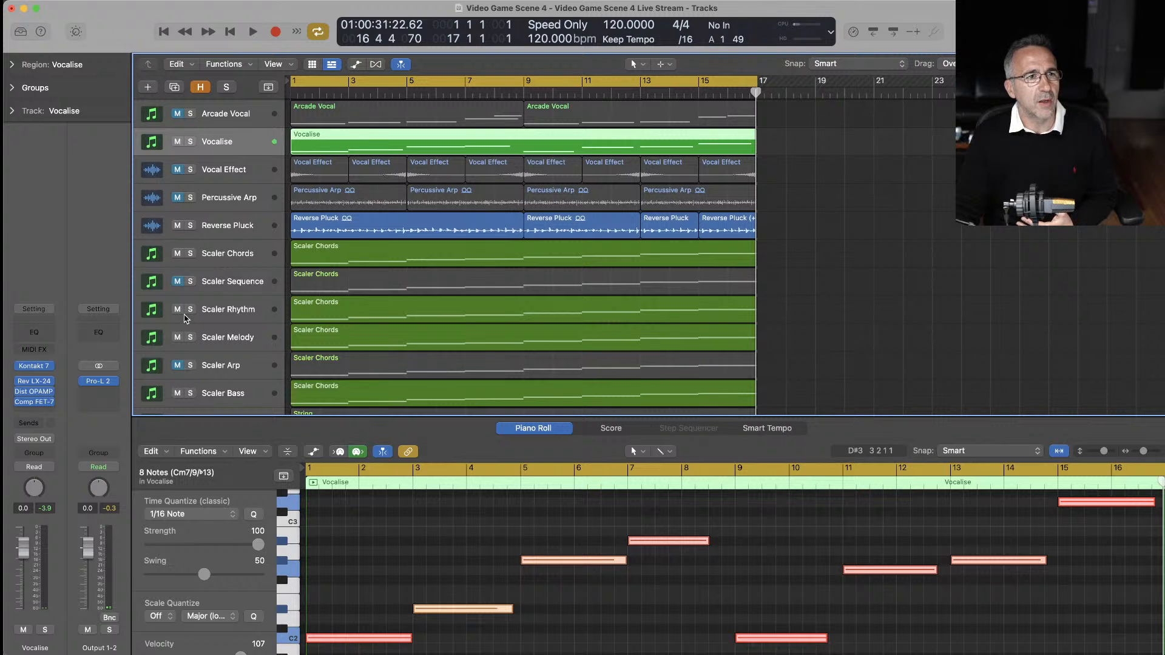
scroll(200, 301, up, 2)
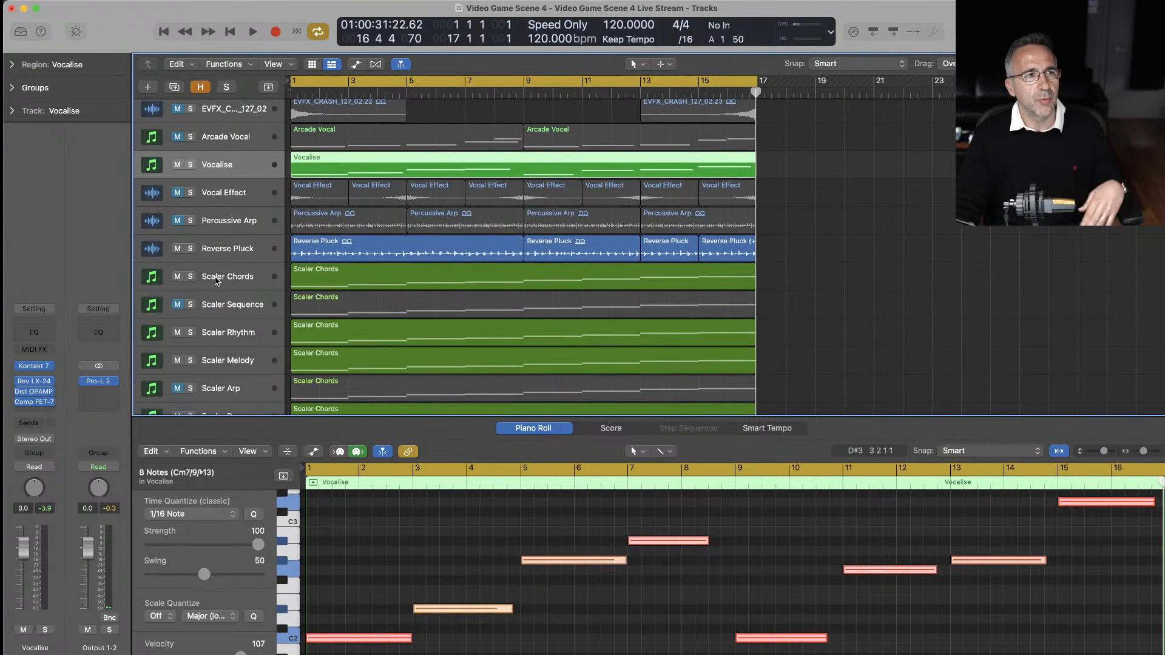
key(space)
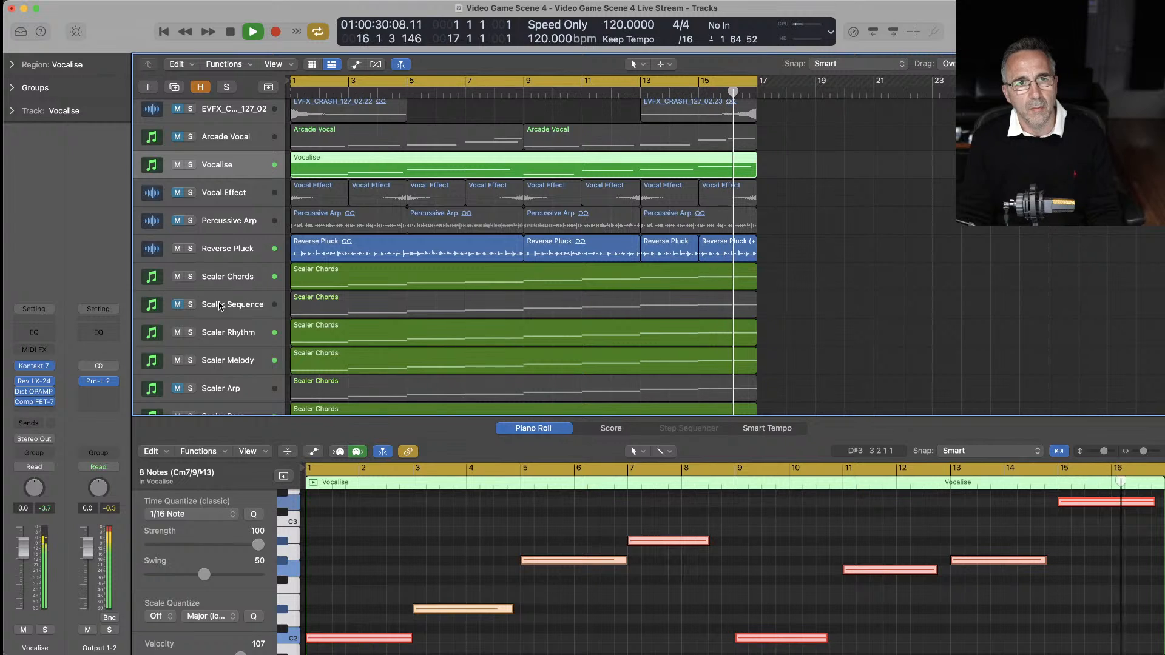
key(space)
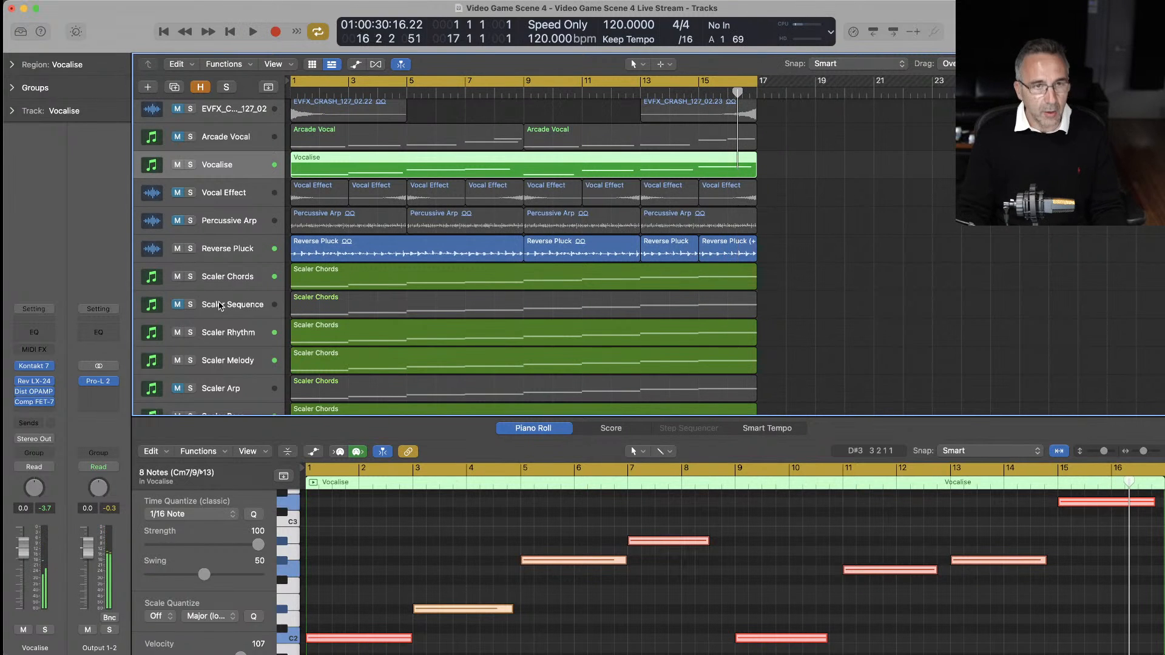
- Close the note editor and duplicate all regions of the 16-bar arrangement so the copies start at bar 17
key(x)
key(x)
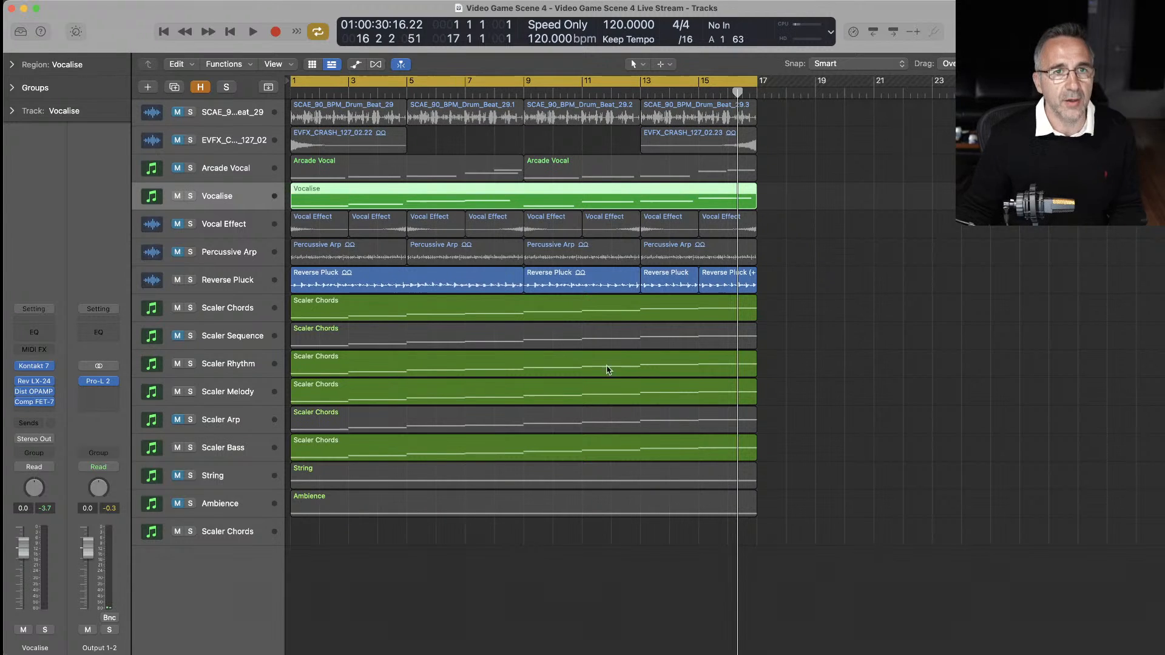
click(808, 489)
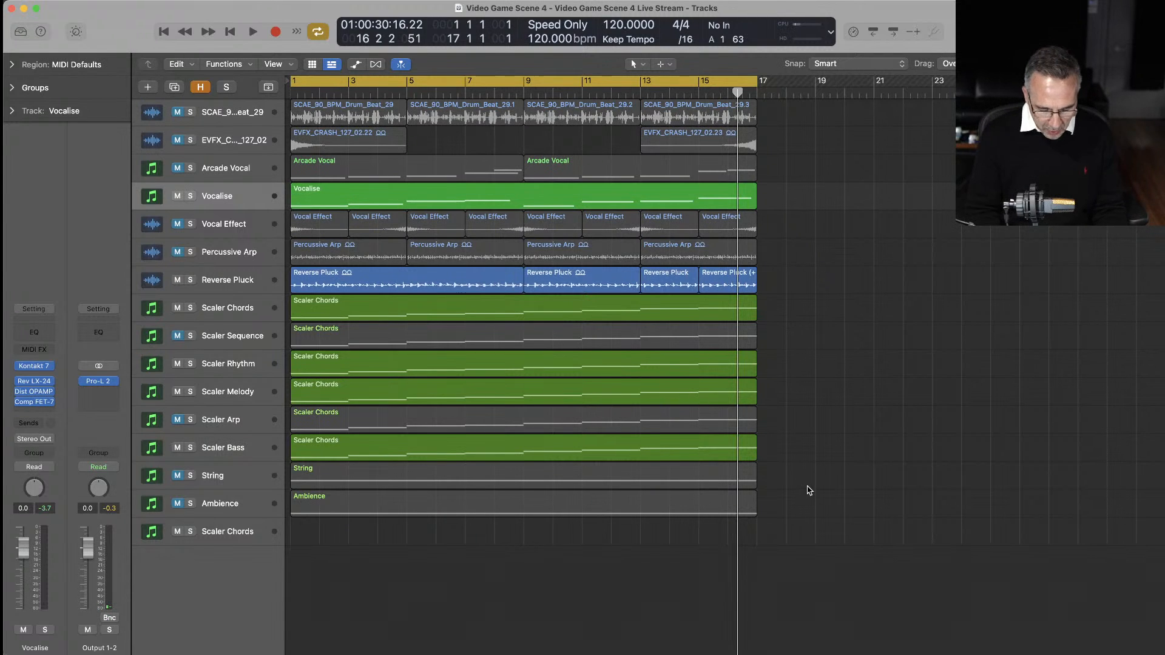
key(super+Left)
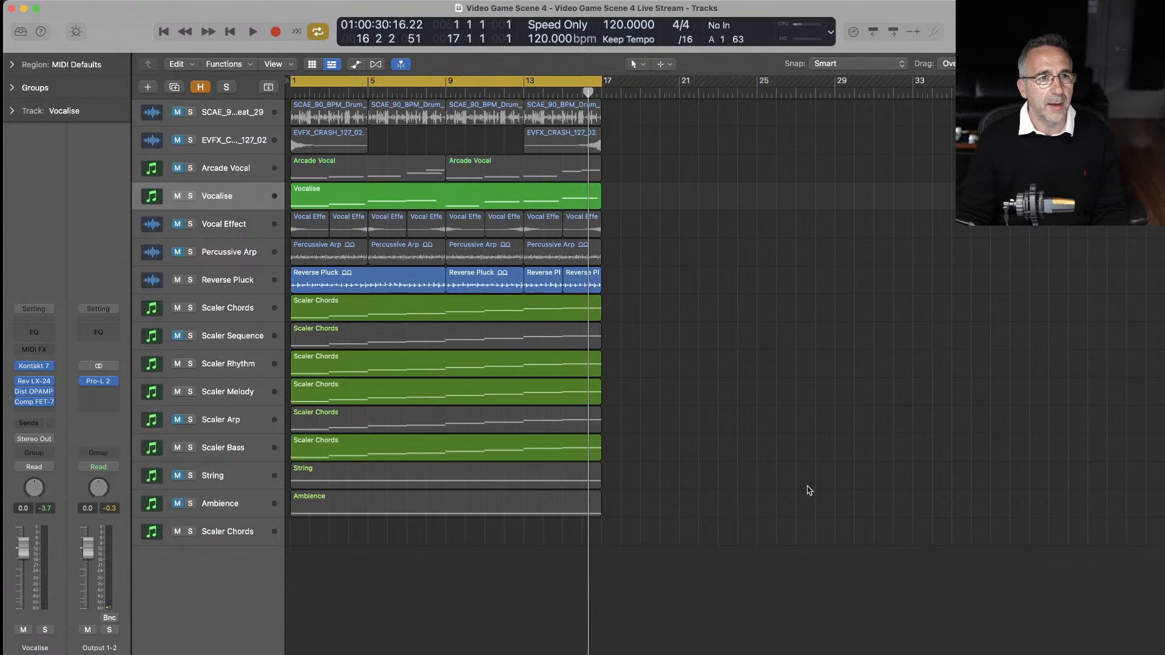
drag(701, 519, 627, 122)
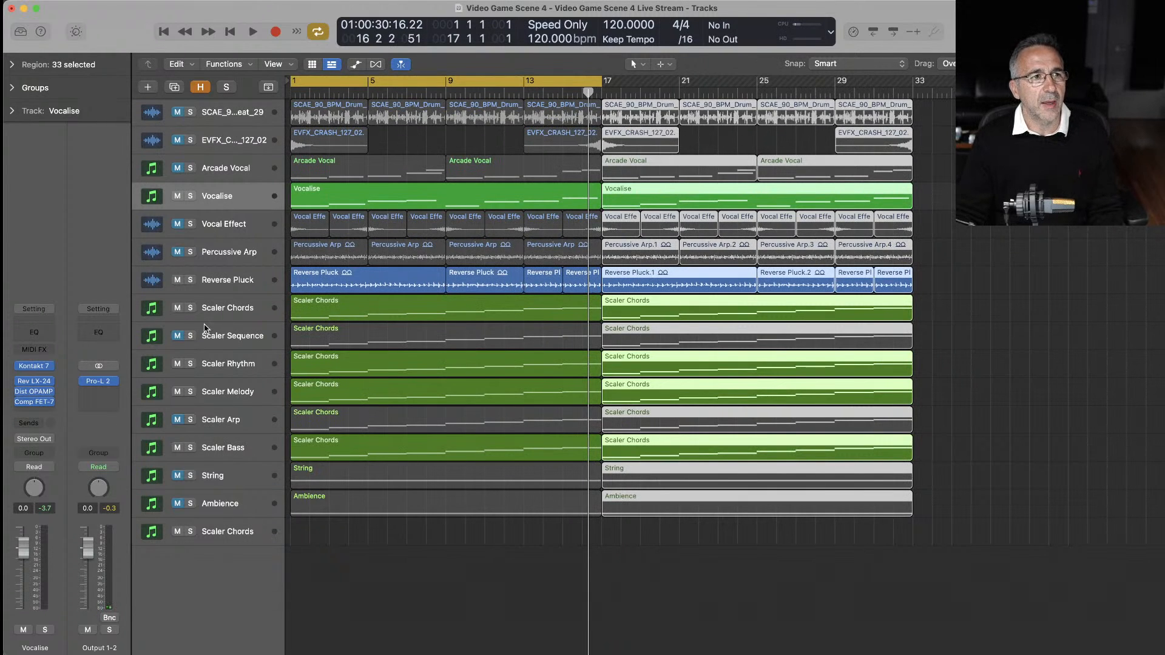
- Unmute the Scaler Sequence and Scaler Arp tracks
click(182, 336)
click(177, 420)
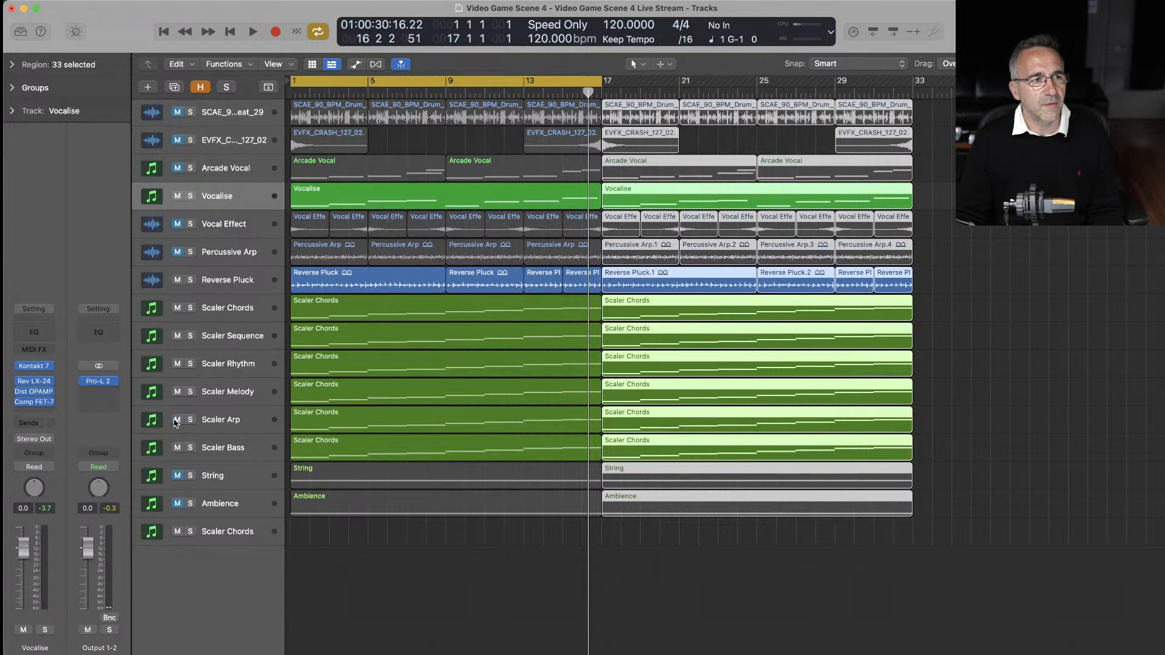
- Unmute the String and Ambience tracks and extend the cycle range to bar 33
click(178, 475)
click(178, 504)
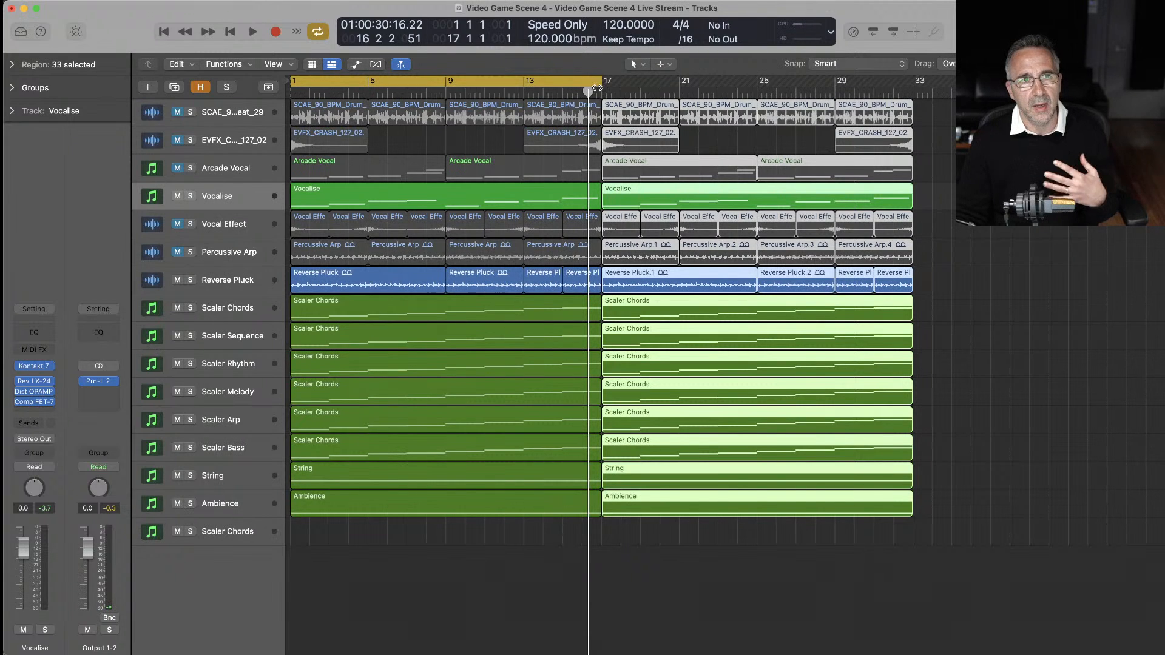
drag(587, 92, 910, 121)
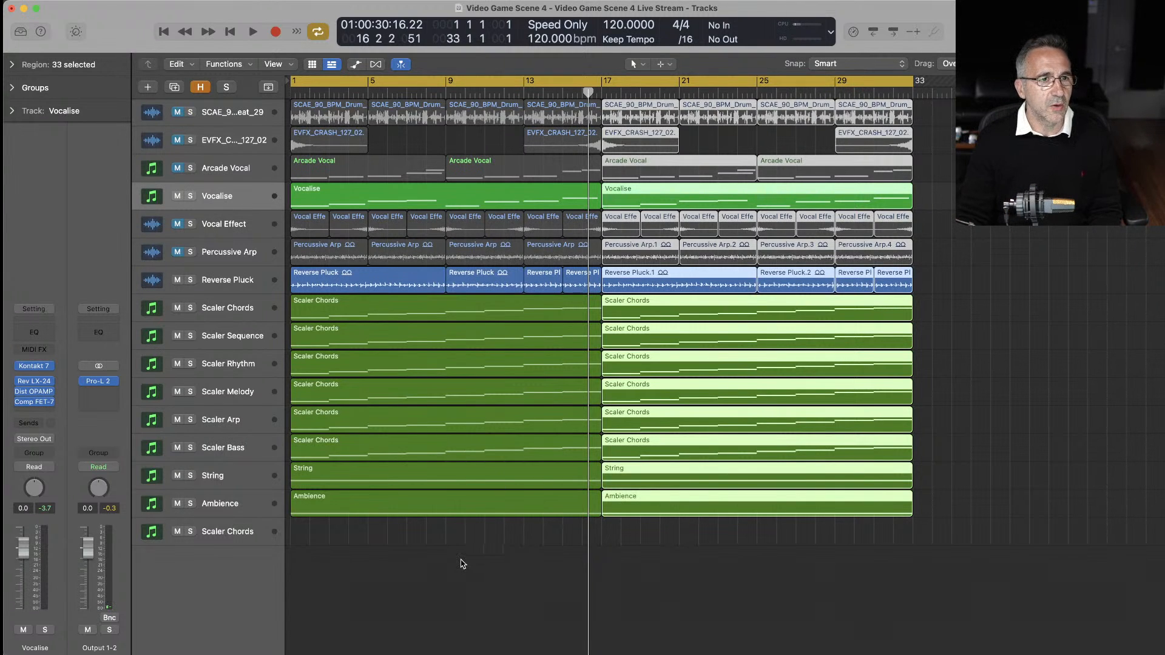
- Delete the Scaler Sequence region starting at bar 17 and the Scaler Melody region in the first 16 bars
click(461, 564)
click(621, 342)
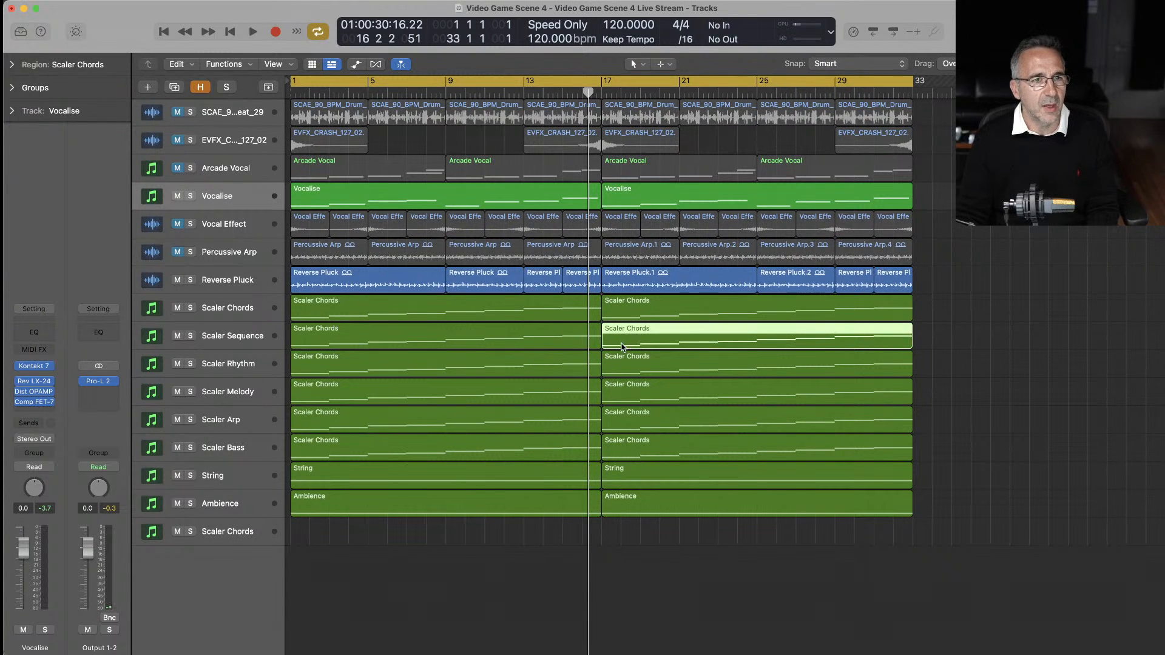
click(969, 341)
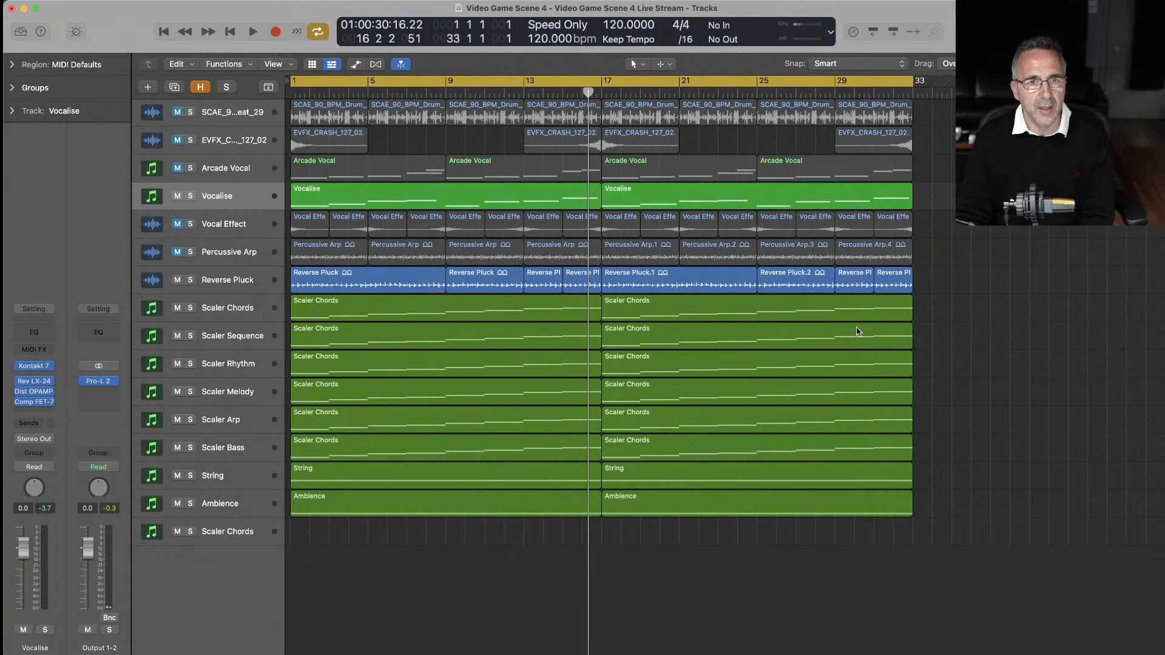
click(847, 331)
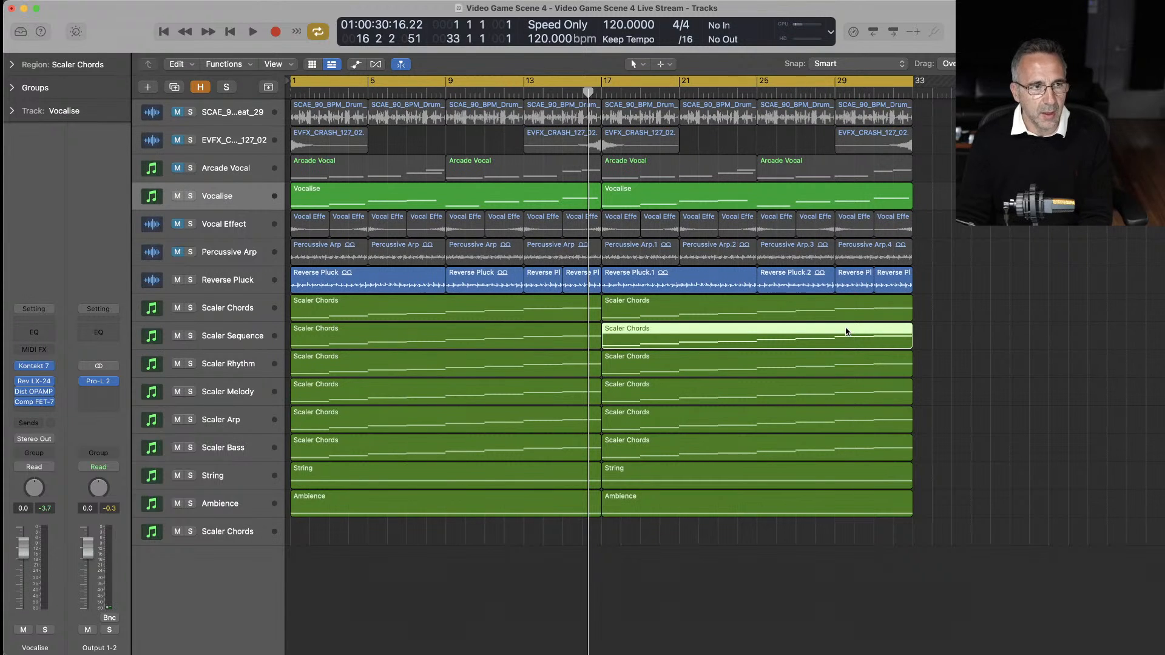
key(Delete)
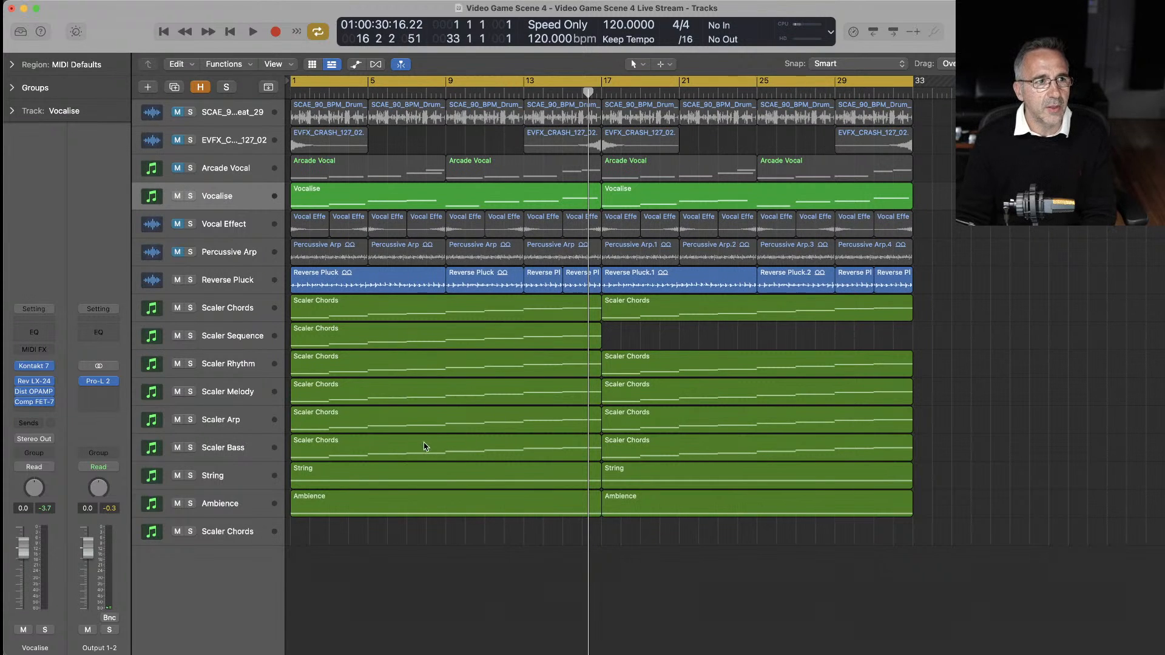
click(399, 395)
key(Delete)
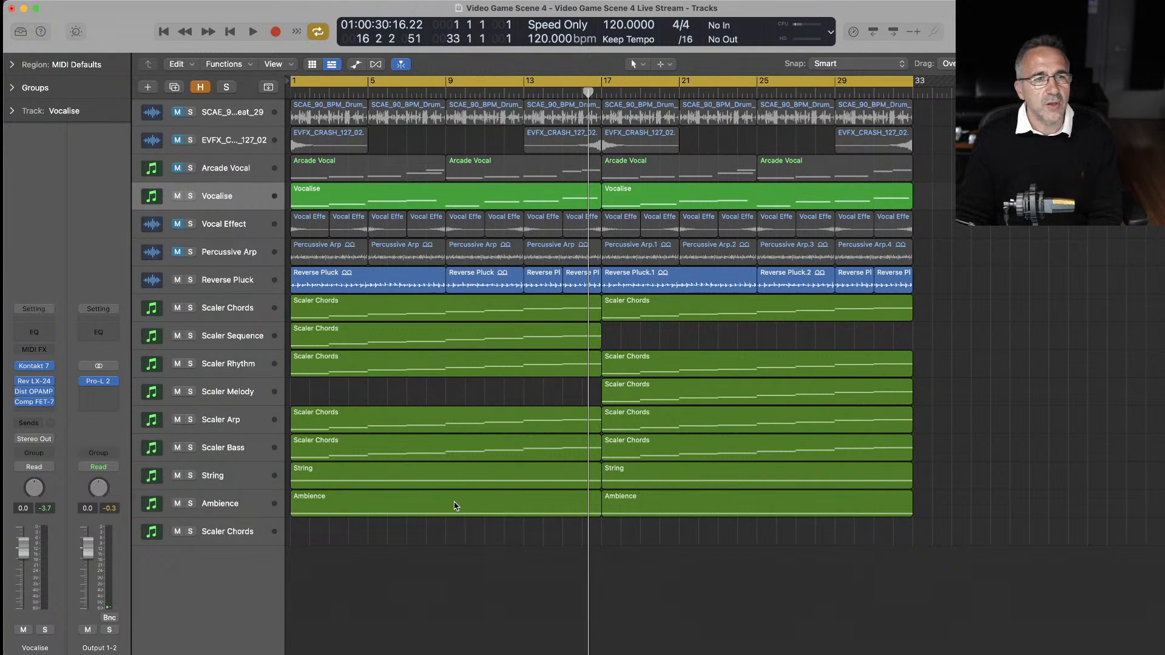
- Delete the Ambience region in the first 16 bars and the String and Scaler Arp regions starting at bar 17
click(465, 508)
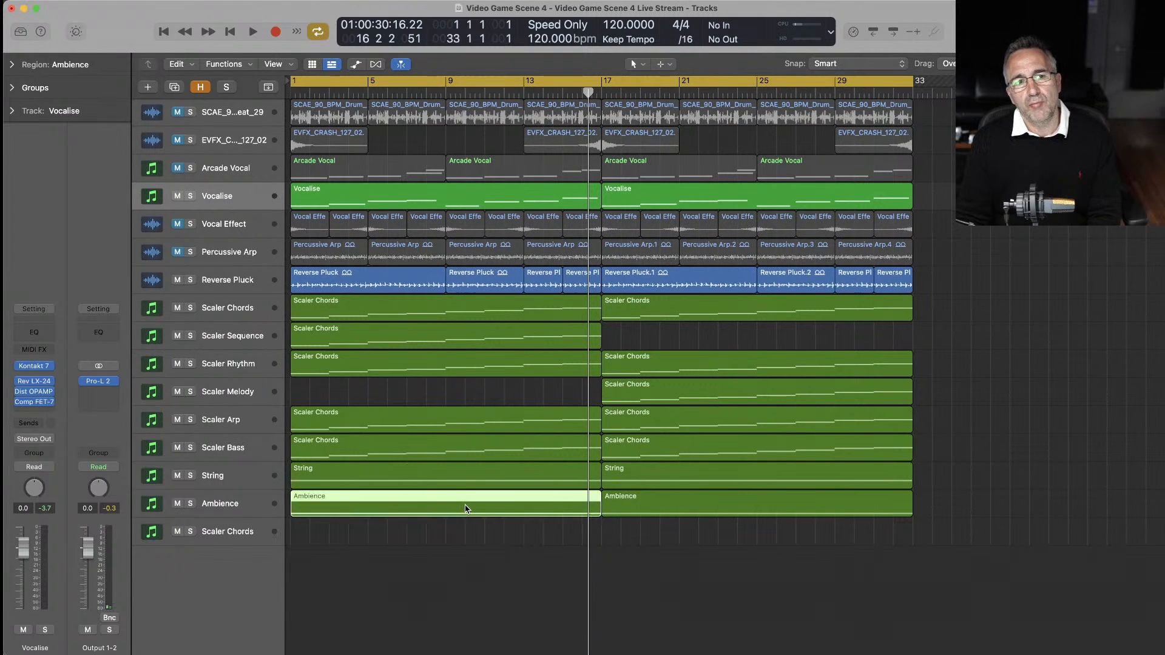
key(Delete)
click(631, 476)
key(Delete)
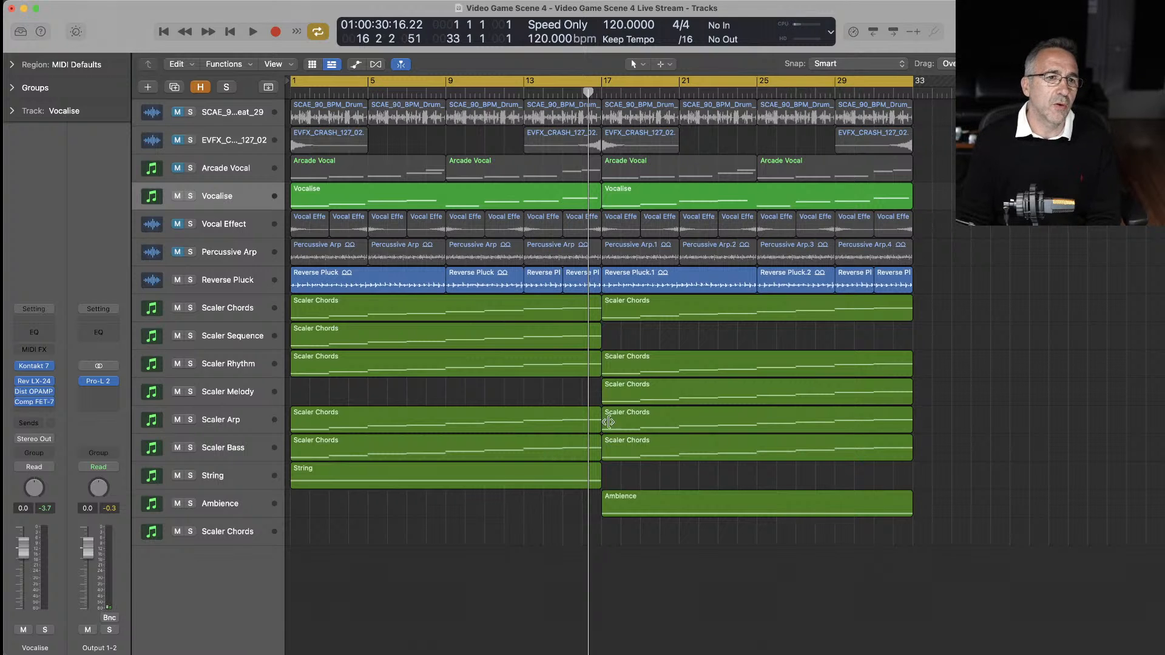
click(647, 426)
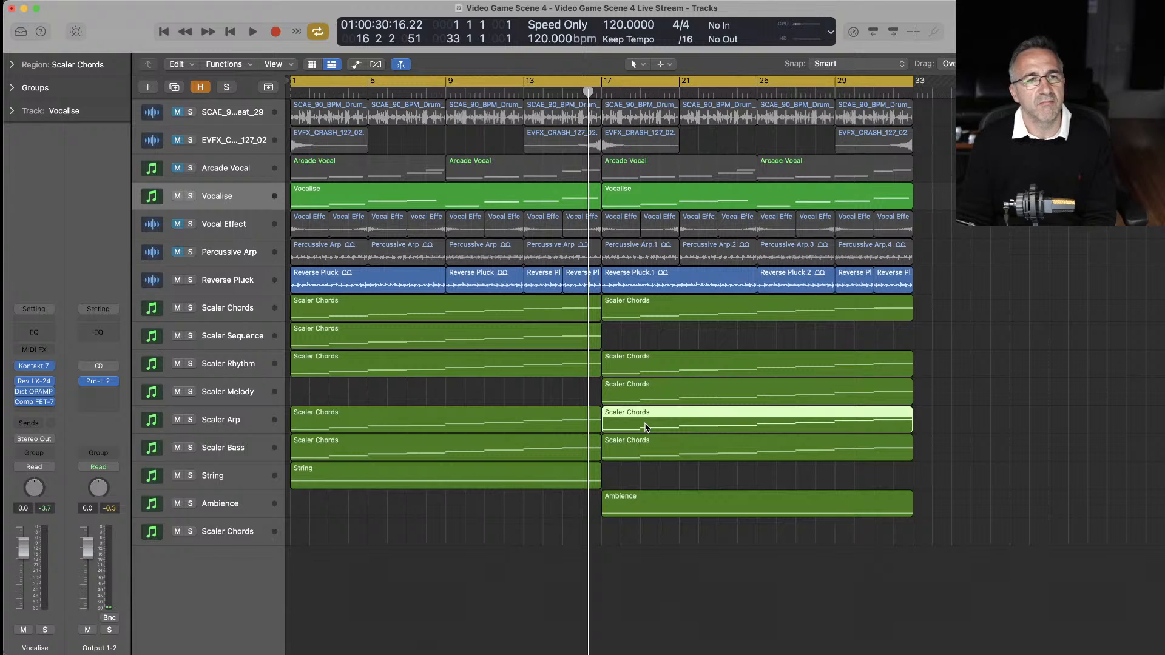
key(Delete)
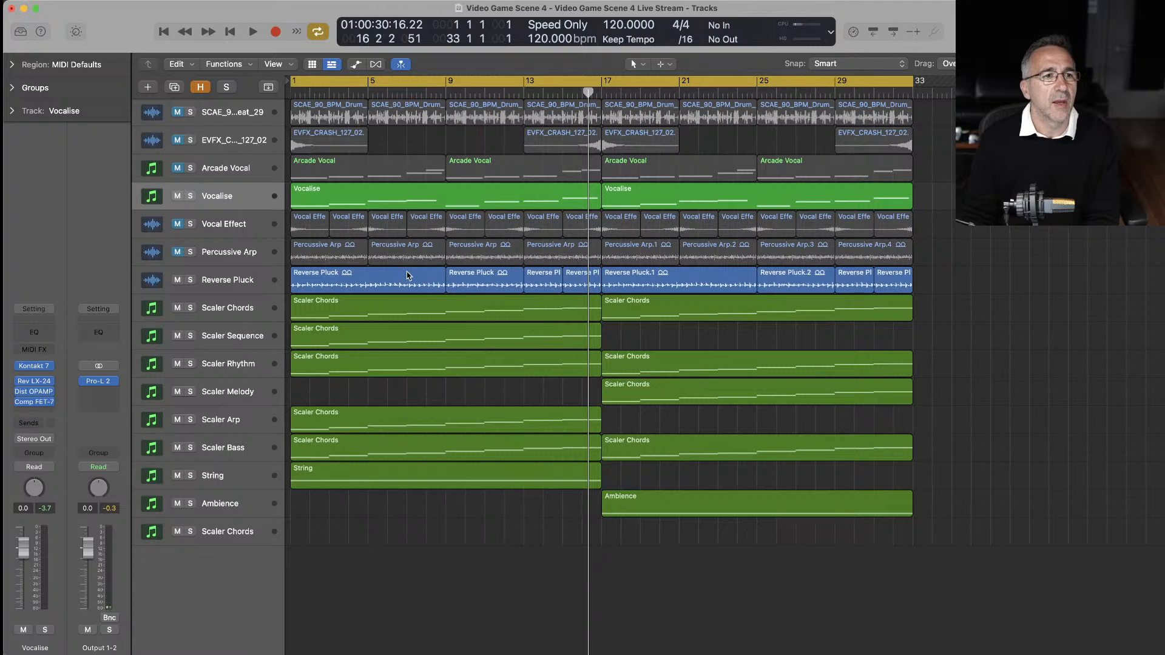
- Delete all Reverse Pluck regions in the first 16 bars
click(390, 285)
key(Delete)
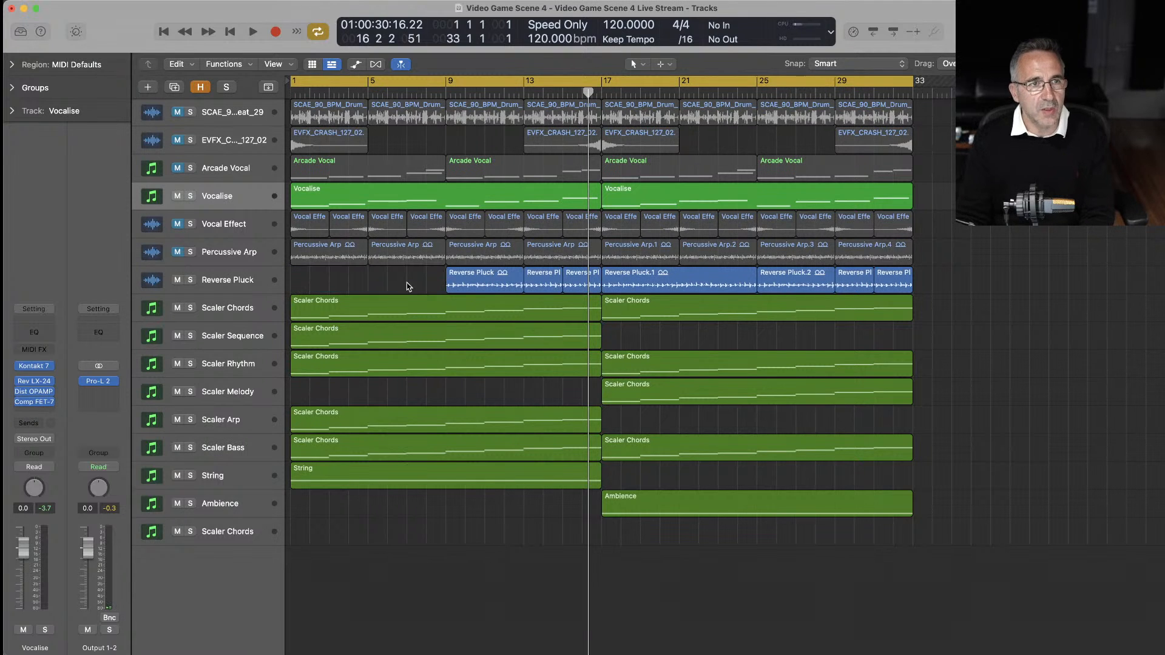
drag(407, 286, 595, 284)
key(Delete)
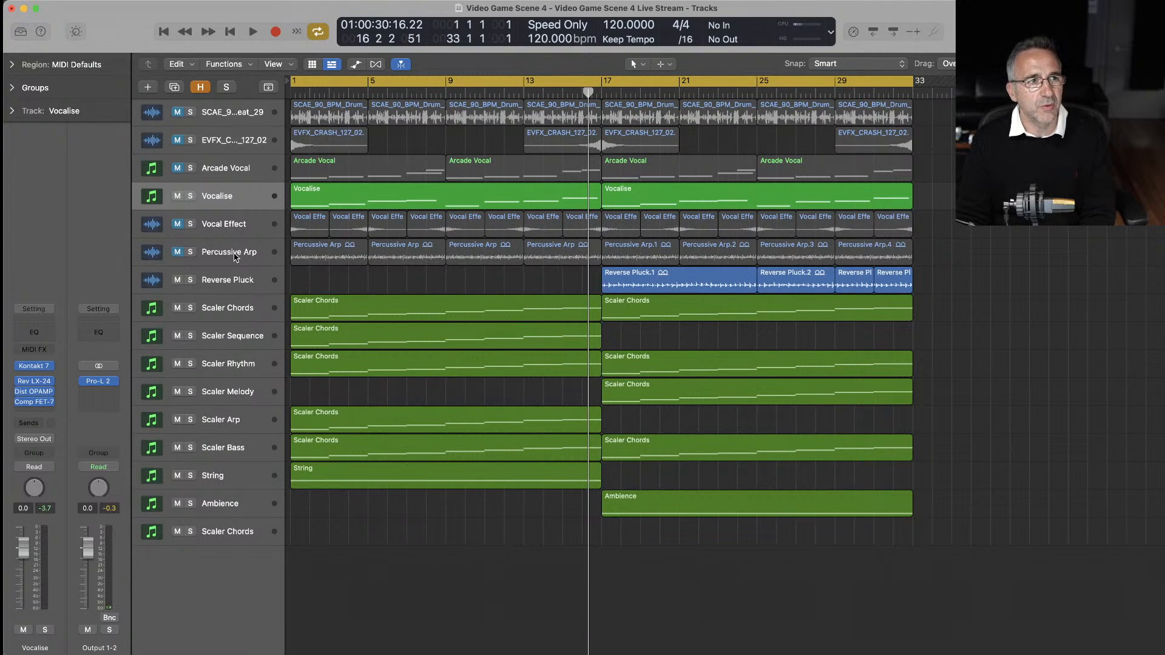
- Unmute the Percussive Arp track and delete its four regions from bar 17 onward
click(170, 256)
drag(302, 272, 552, 247)
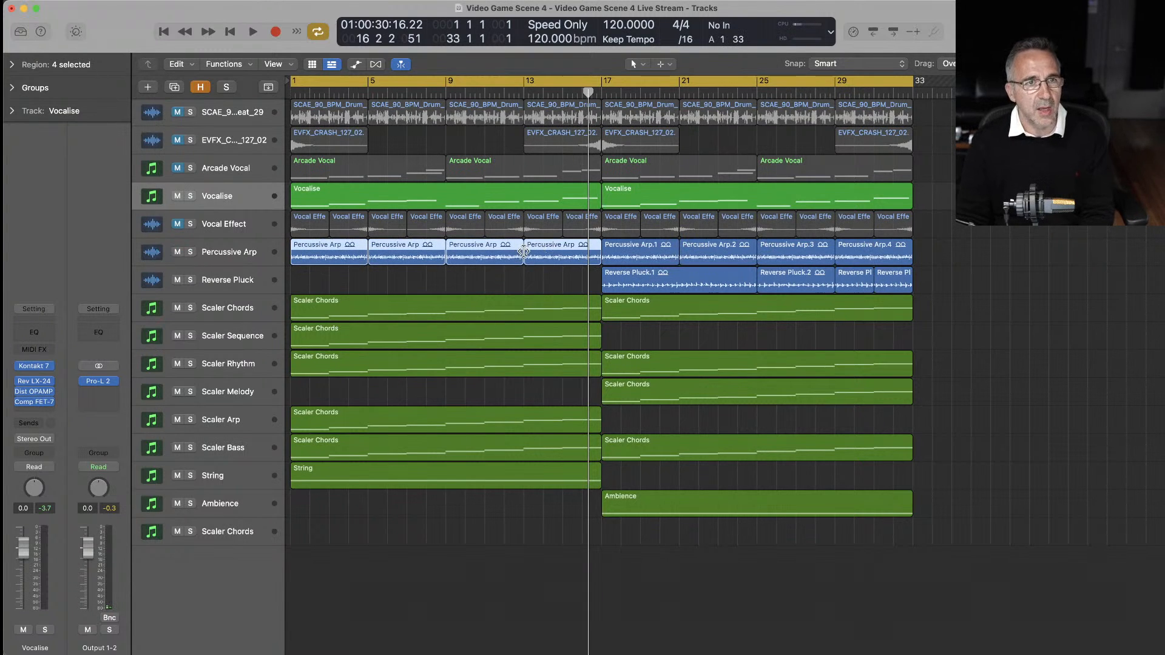
drag(937, 252, 668, 259)
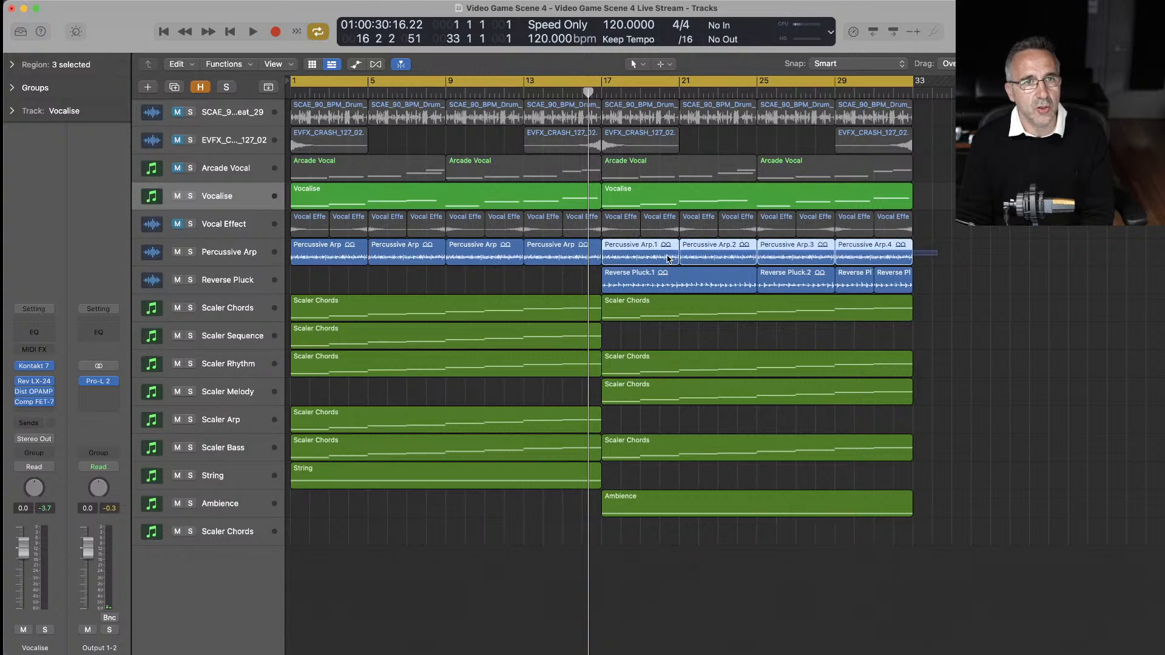
key(Delete)
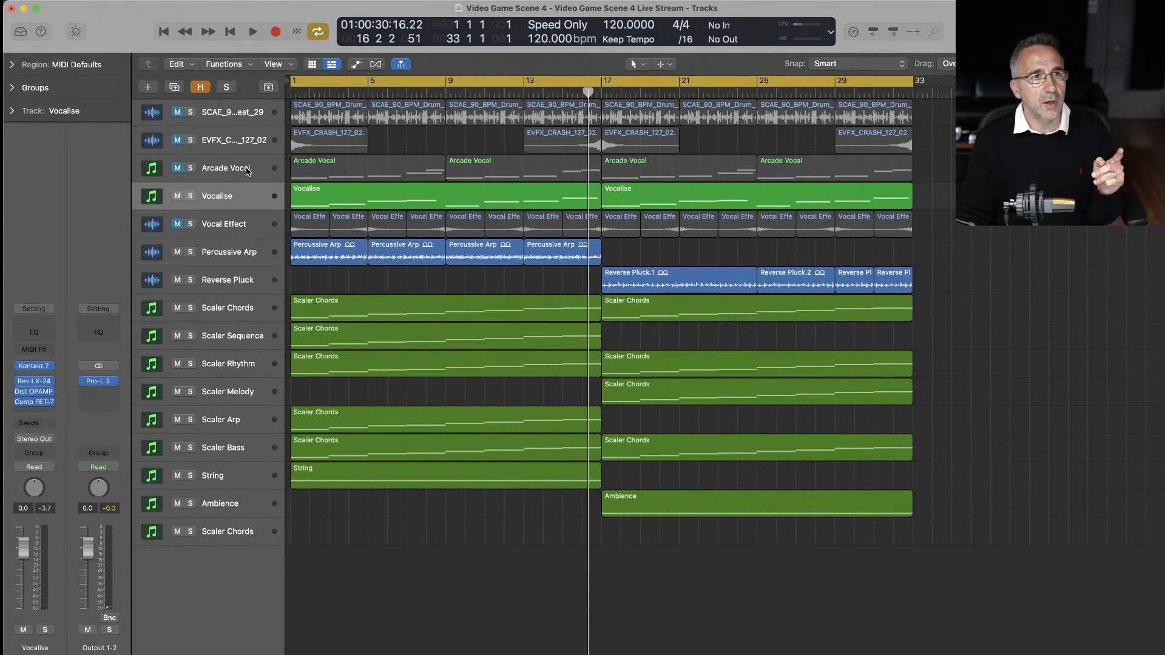
- Open the Arcade instrument on the Arcade Vocal track to examine its loaded kit, and close it
click(247, 172)
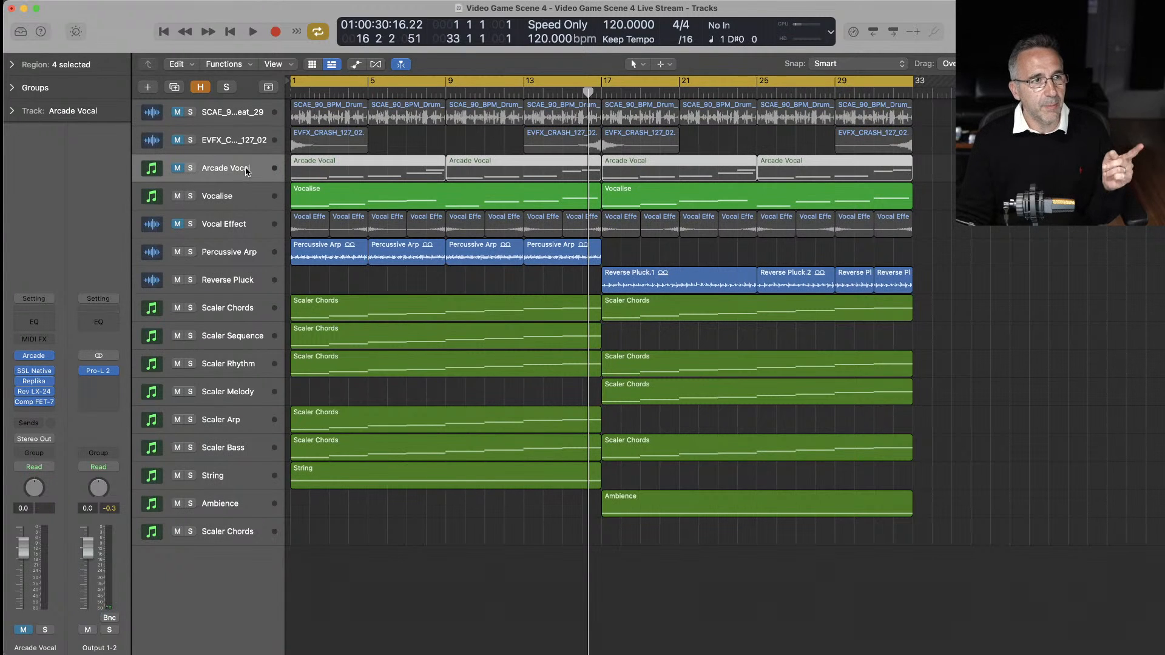
click(33, 360)
drag(855, 124, 179, 104)
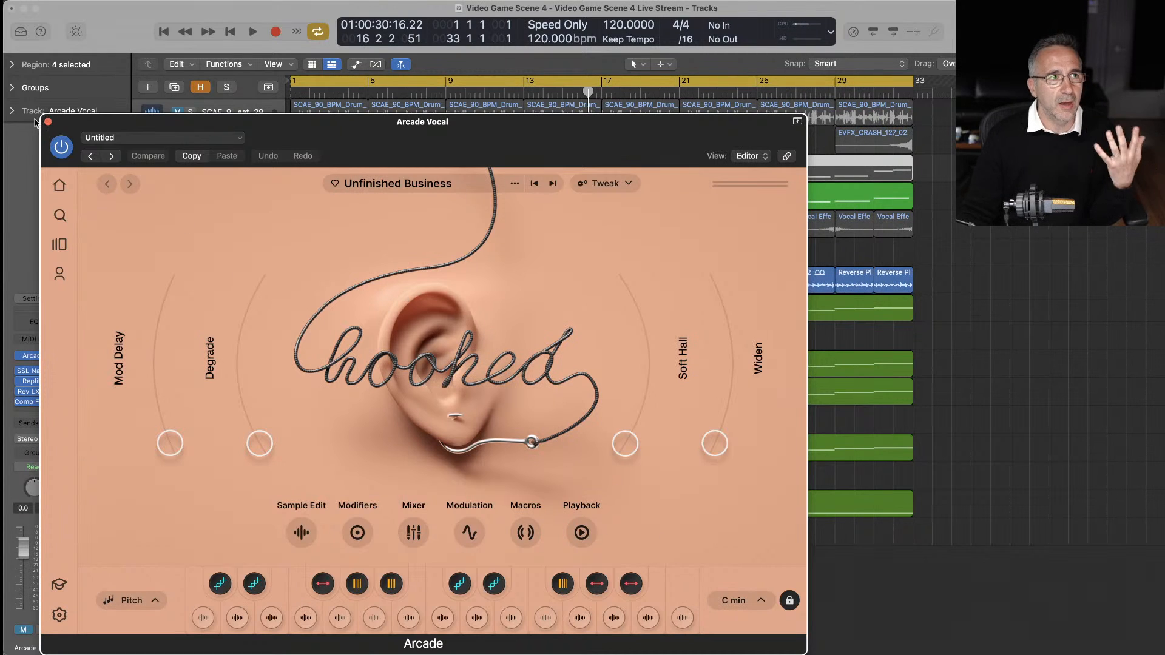
click(47, 123)
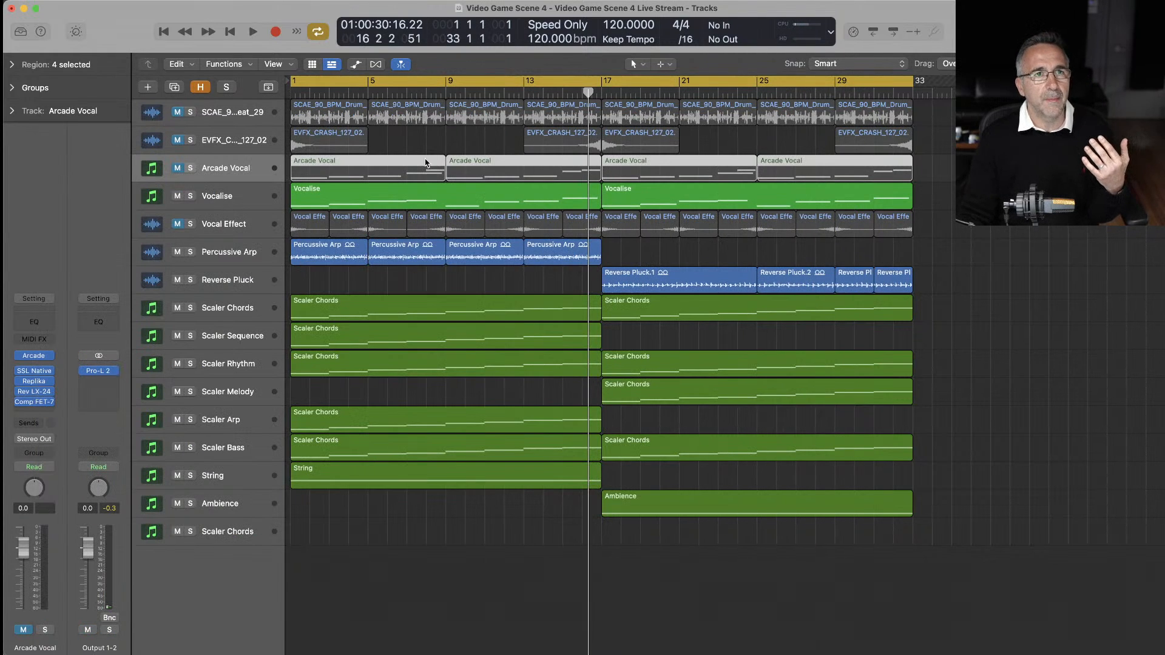
- Audition the Arcade Vocal track in solo from the start, and unsolo it to hear it unmuted with the full arrangement
click(188, 168)
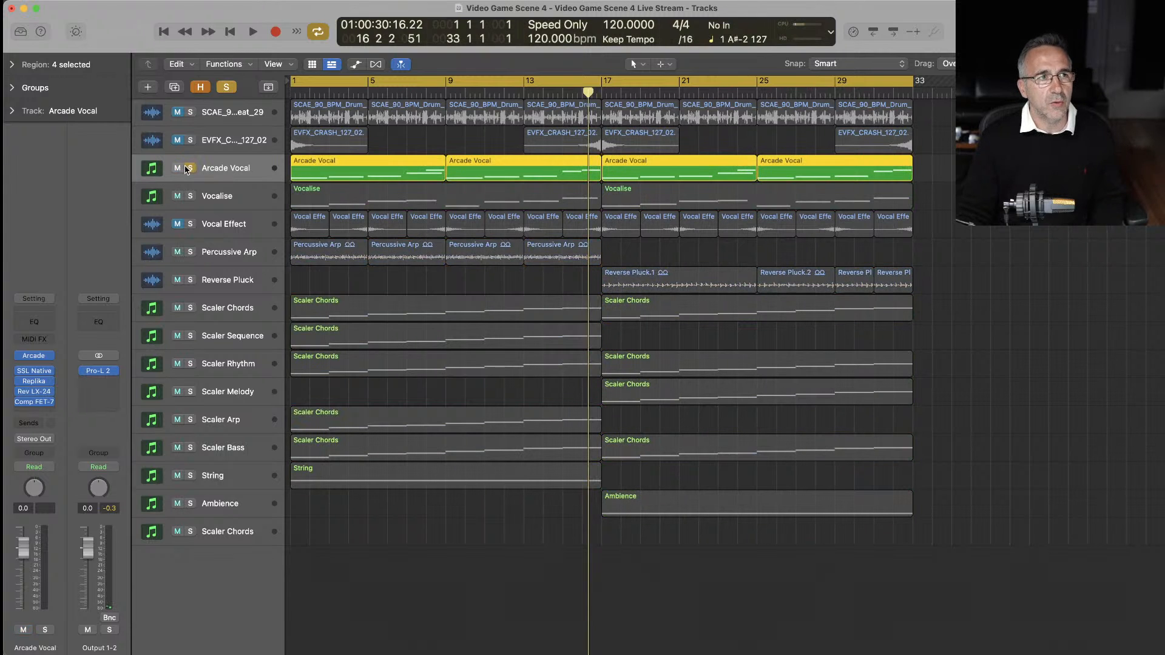
key(Return)
key(space)
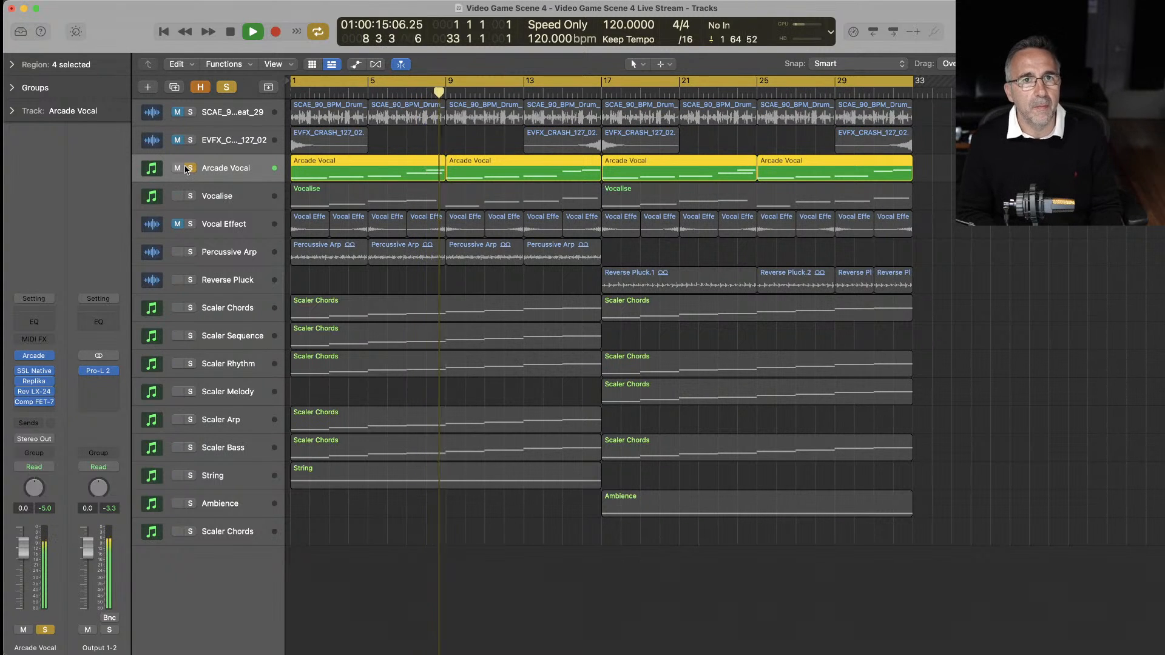
key(space)
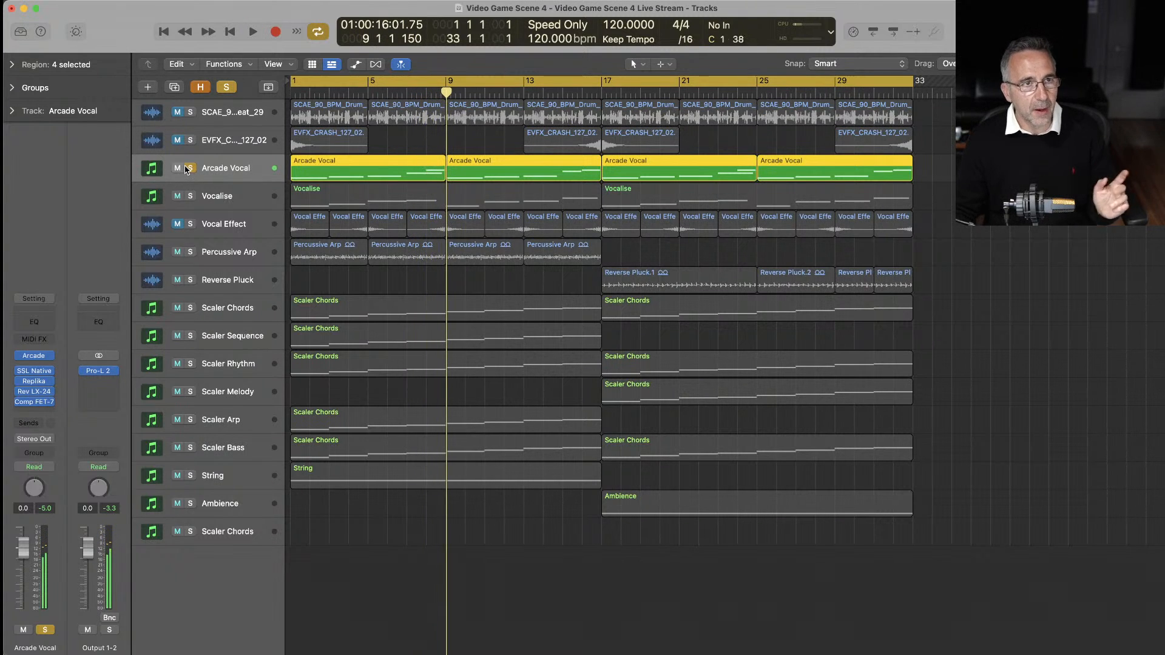
click(191, 169)
key(space)
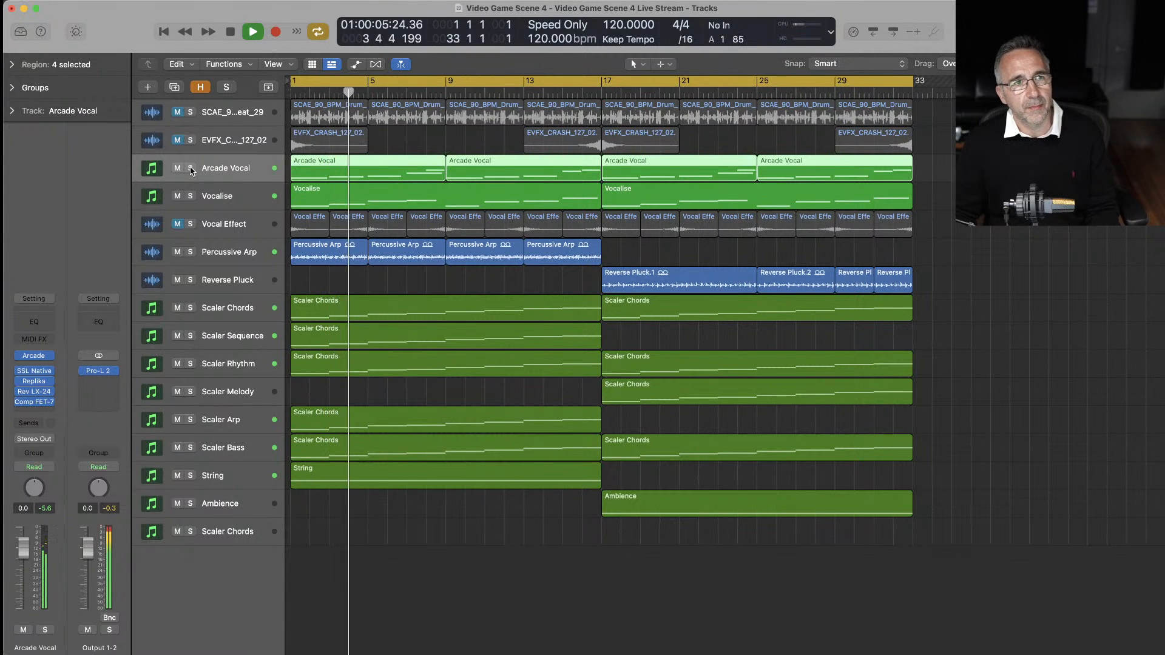
key(space)
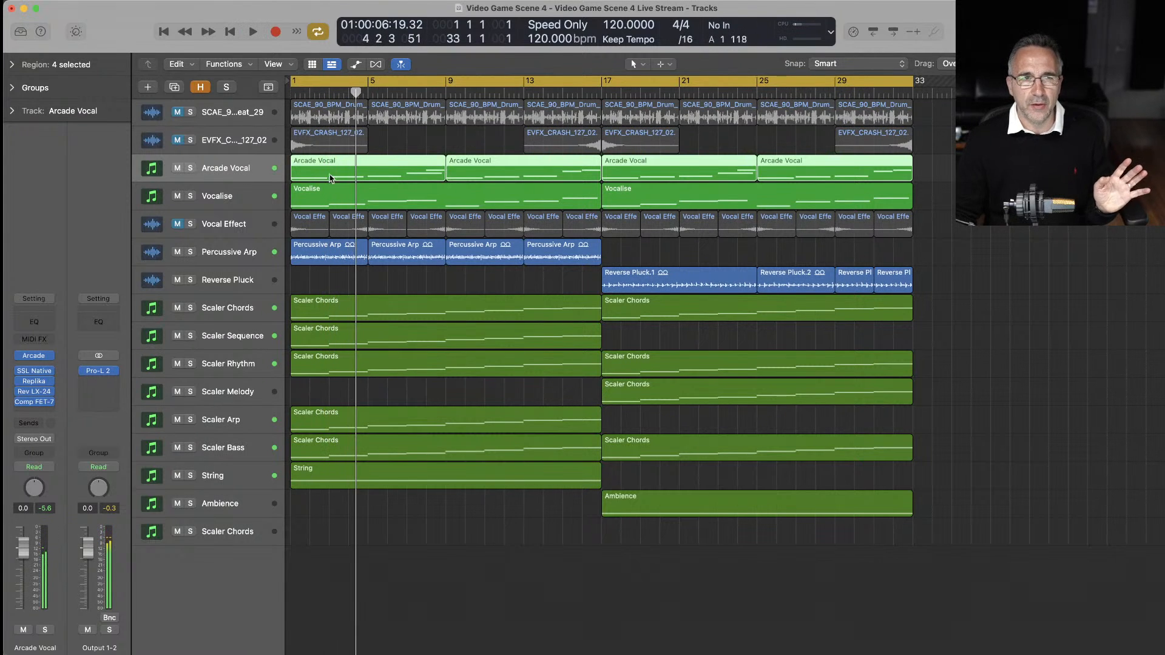
- Delete the two Arcade Vocal regions in the first 16 bars and the Vocalise region starting at bar 17
drag(423, 135, 479, 174)
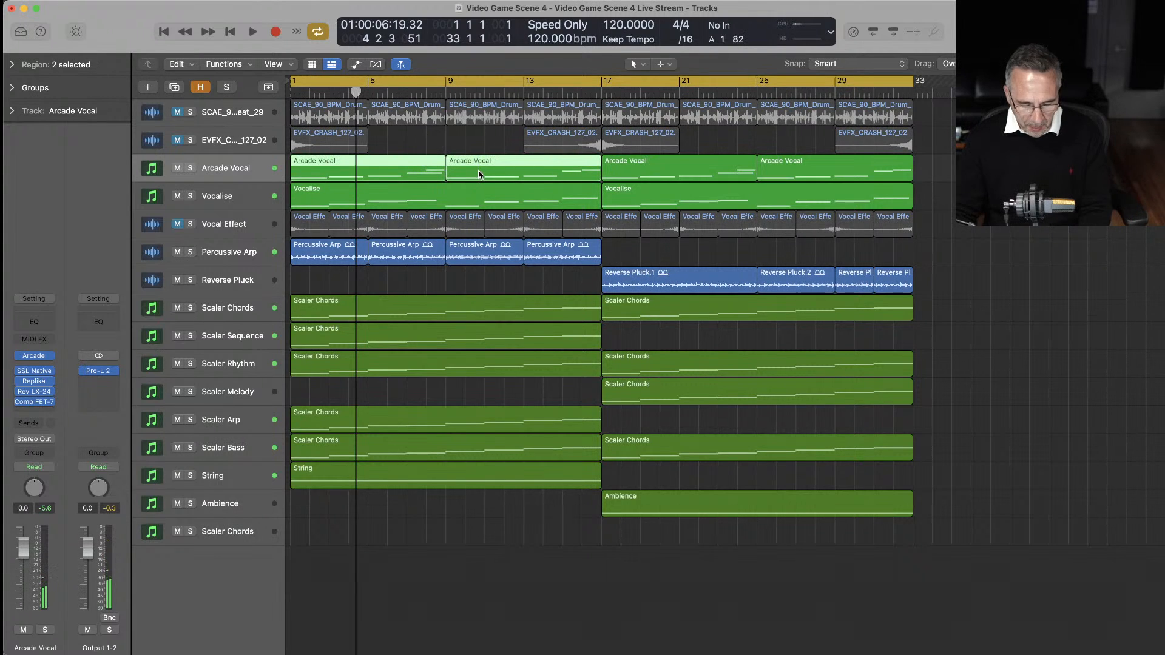
key(Delete)
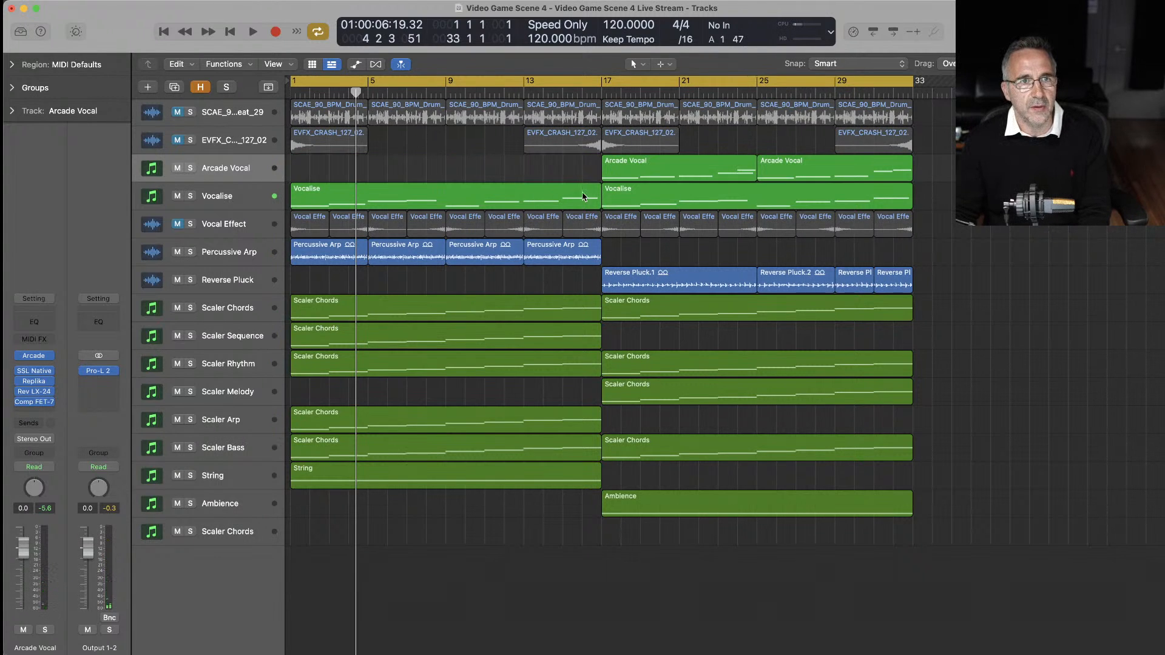
click(646, 197)
key(Delete)
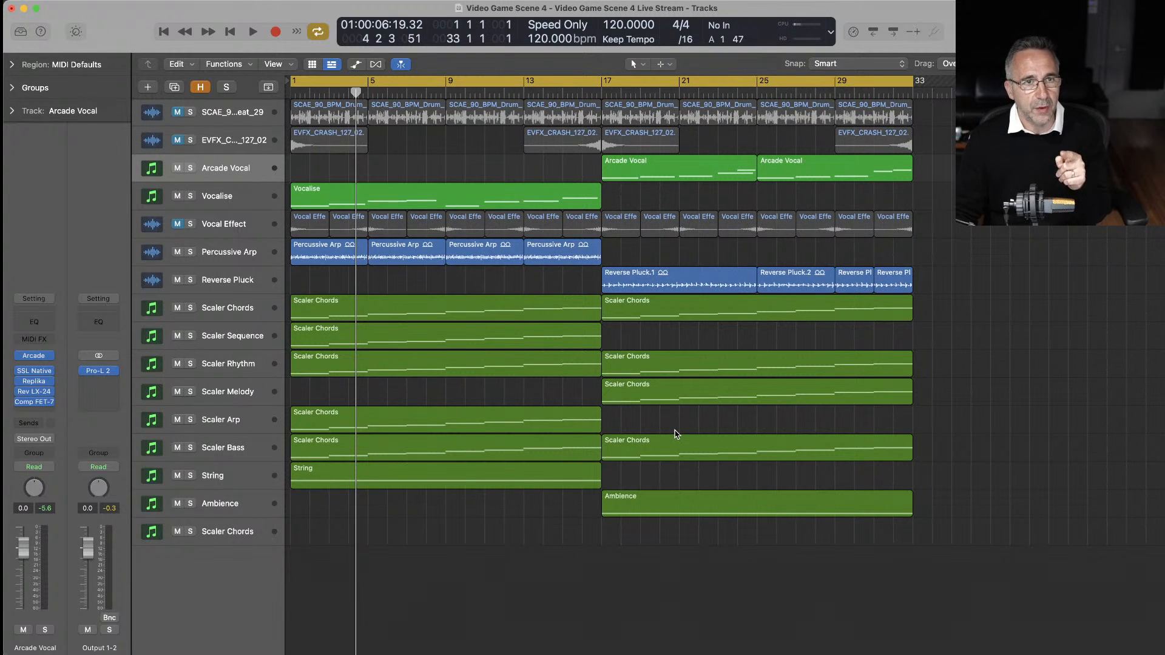
- Audition the Vocal Effect track in solo from the start, and unsolo it while leaving it unmuted
click(190, 225)
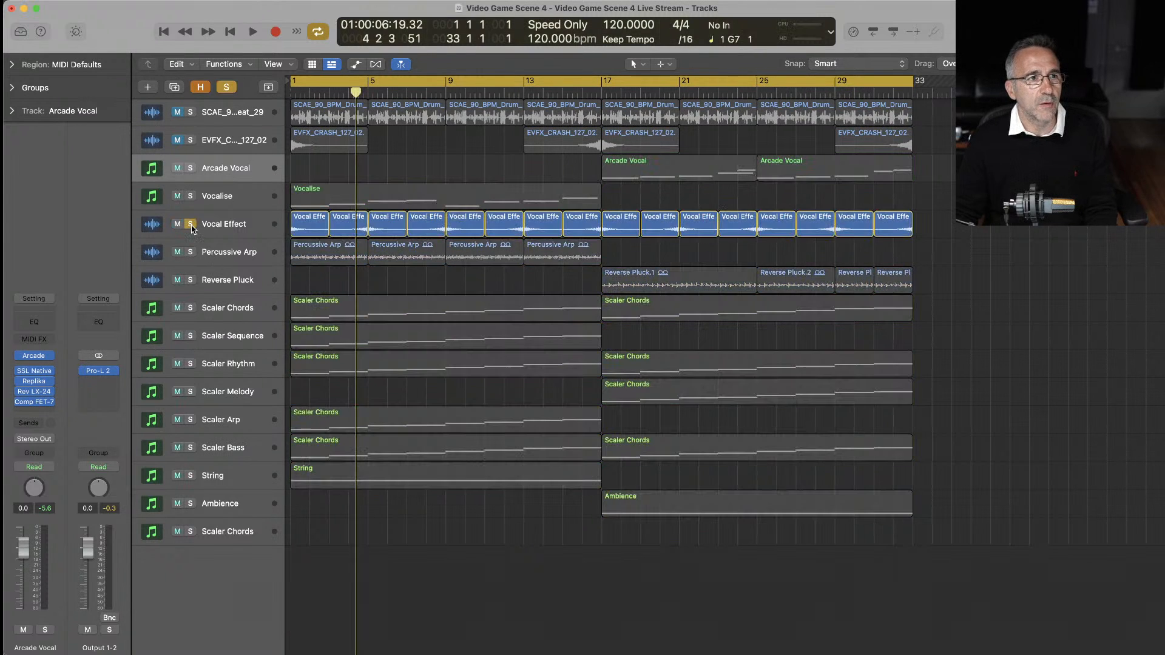
key(Return)
key(space)
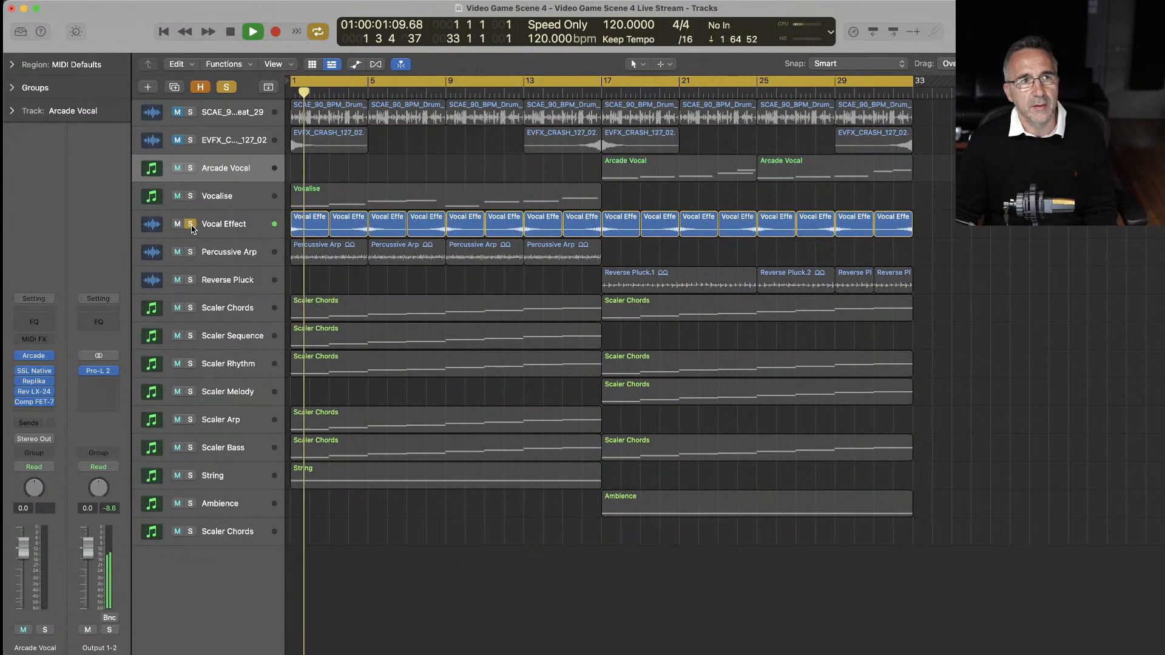
click(190, 225)
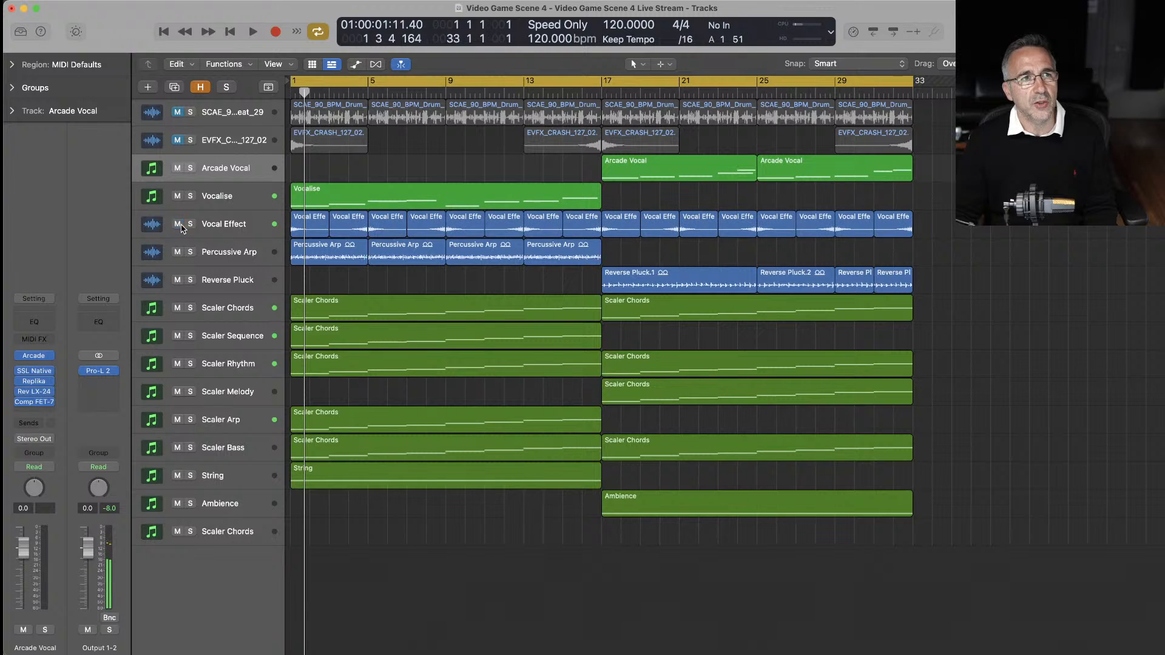
- Unmute the EVFX crash track and play the 32-bar arrangement from the start
click(177, 141)
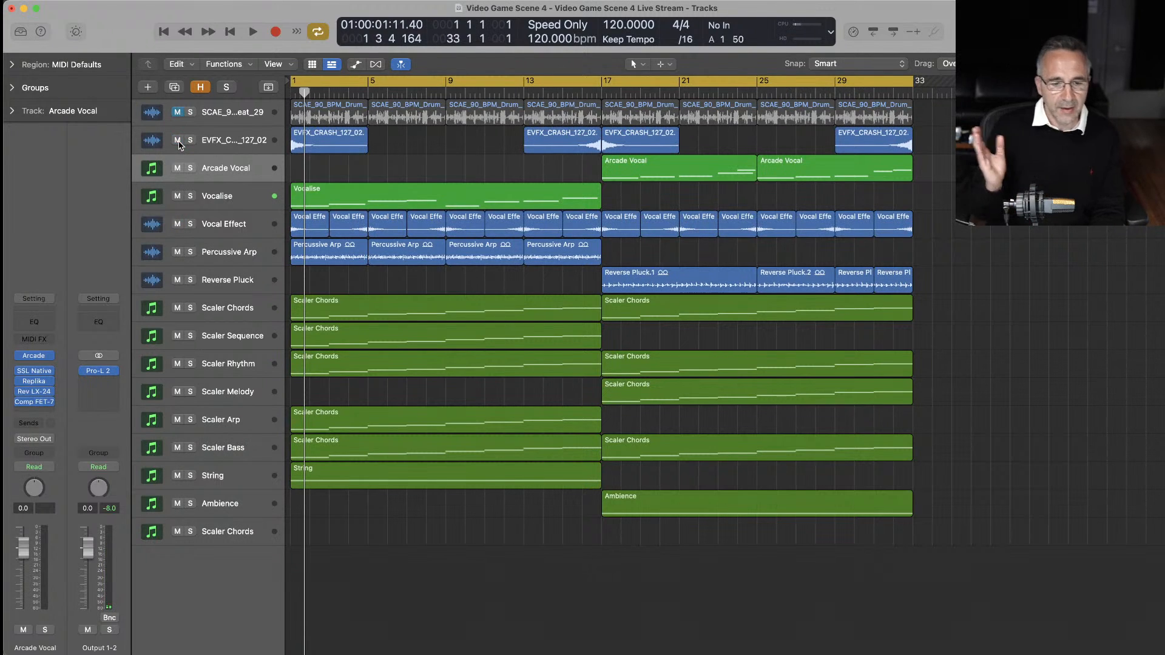
key(Return)
key(space)
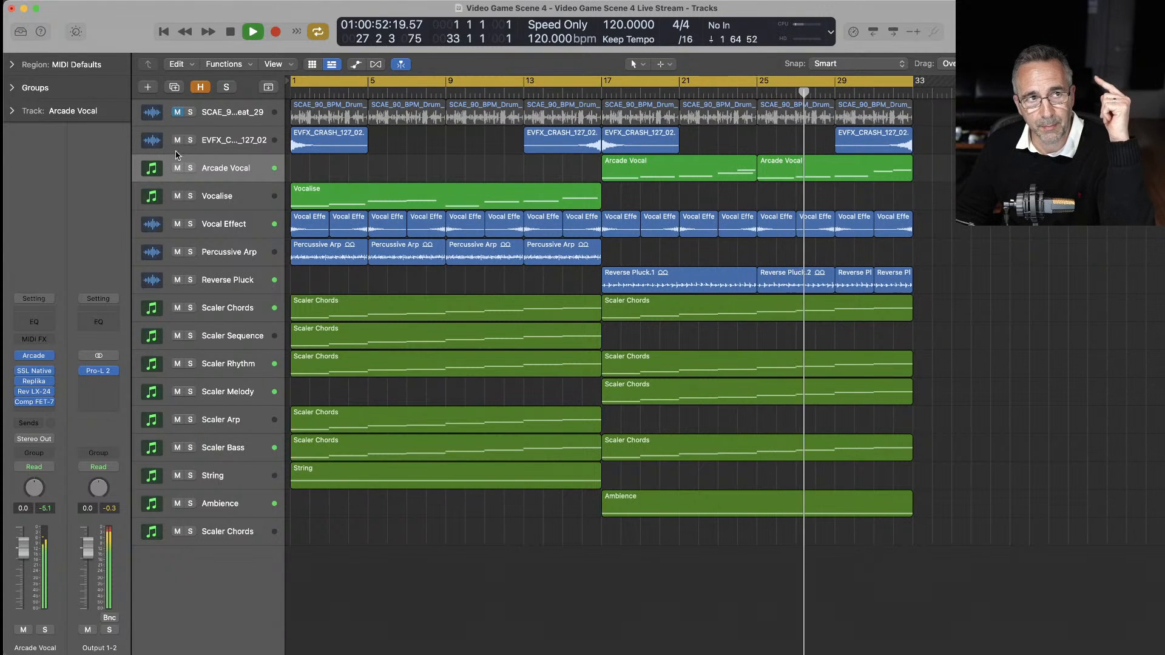
- Mute the Vocalise track and unmute the SCAE drum beat track during playback
click(177, 196)
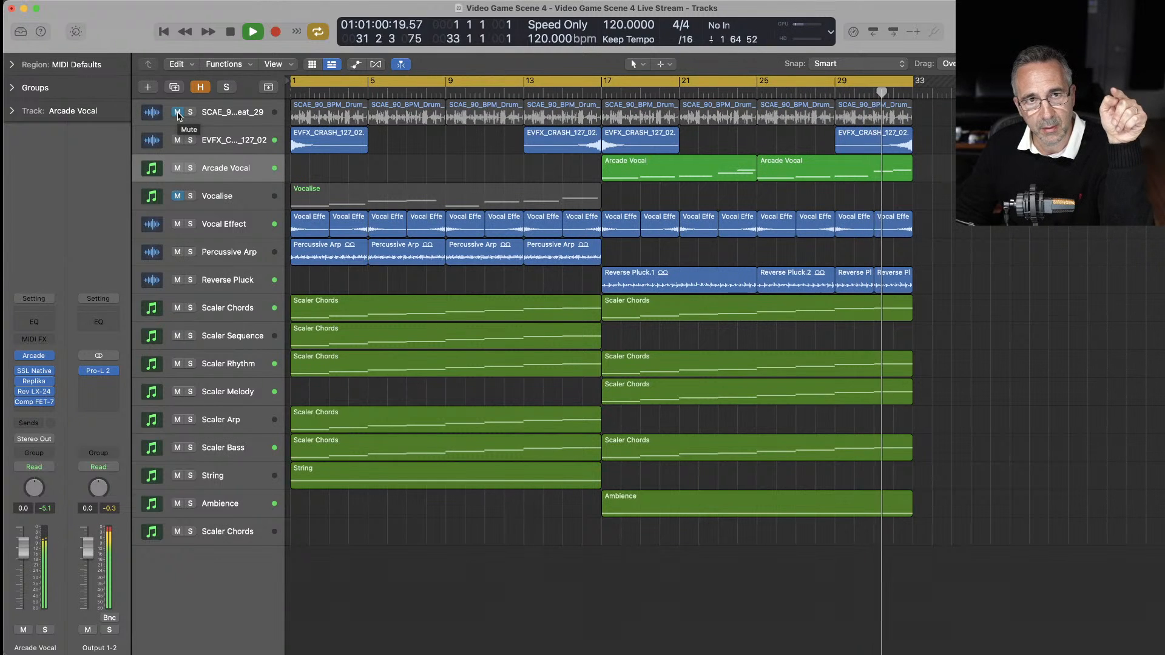
click(178, 113)
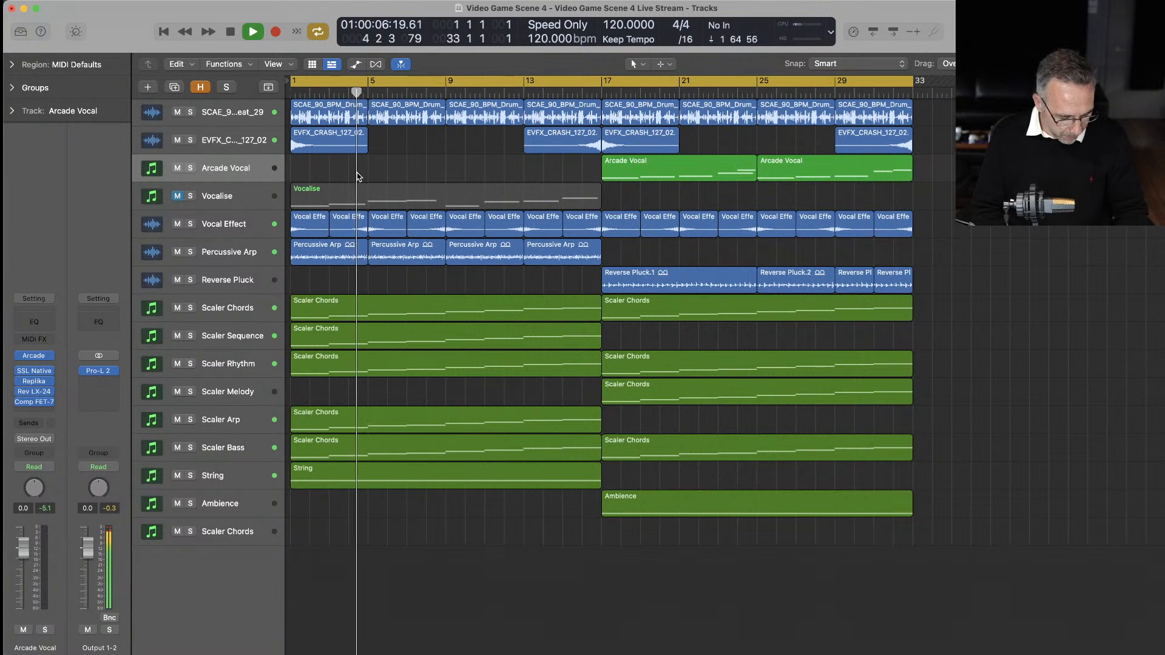
key(super+Left)
key(super+Left)
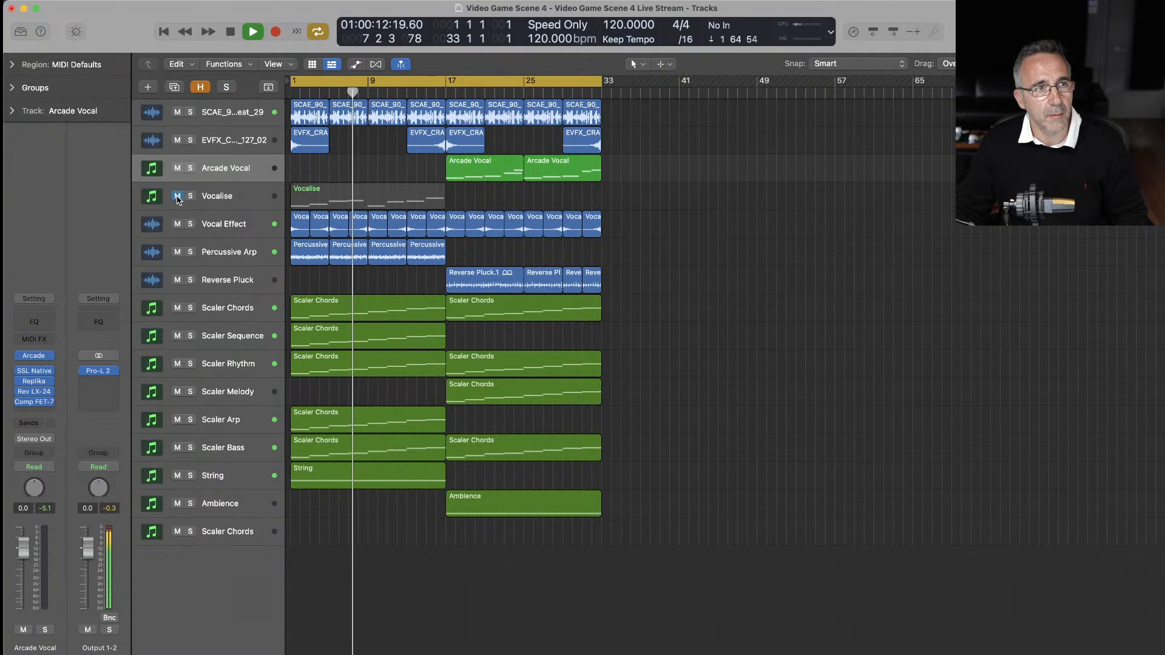
- Stop playback, unmute the Vocalise track, and copy the whole 32-bar arrangement to bar 33
key(space)
click(178, 196)
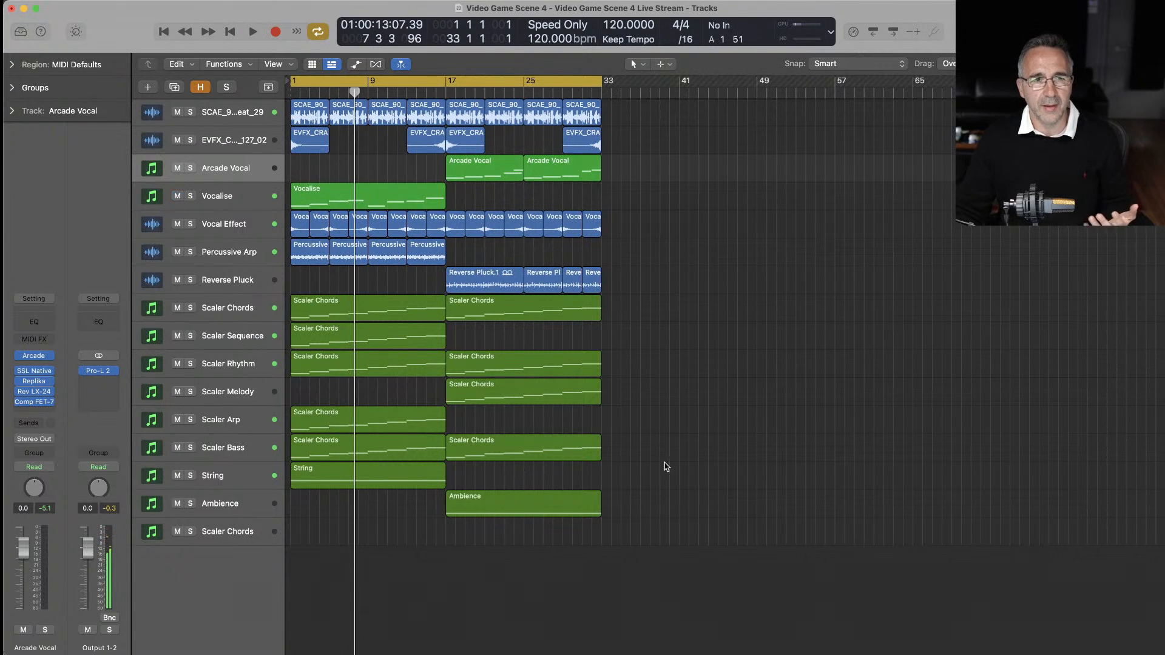
drag(645, 541, 616, 114)
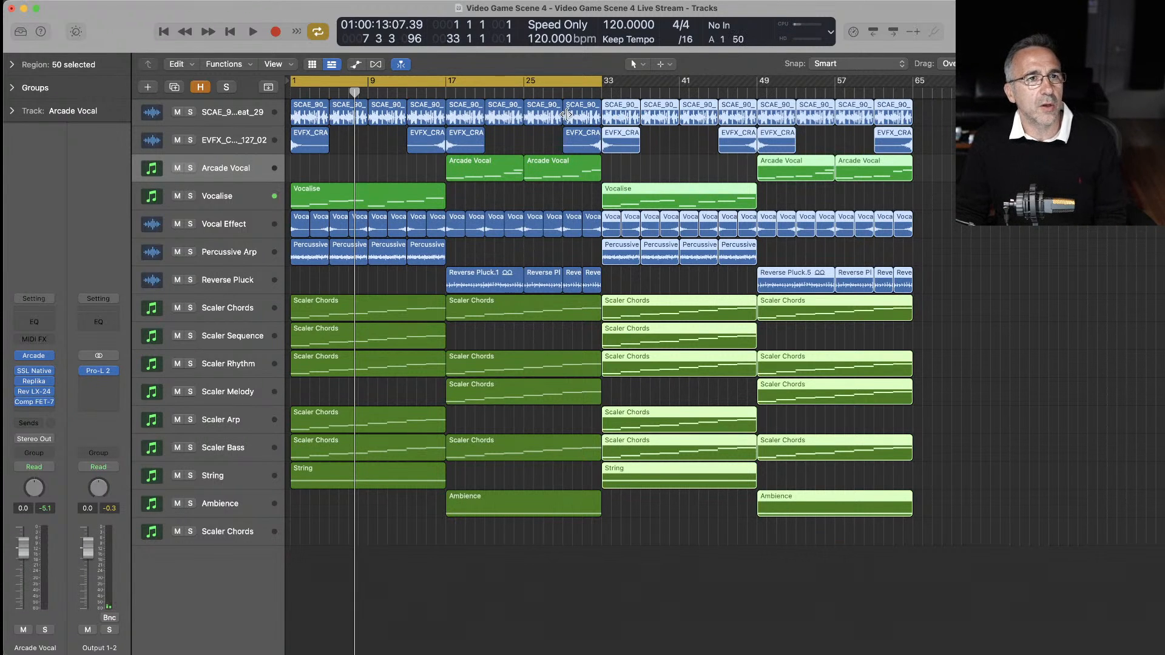
- Delete all SCAE drum beat regions in the first 32 bars
click(567, 114)
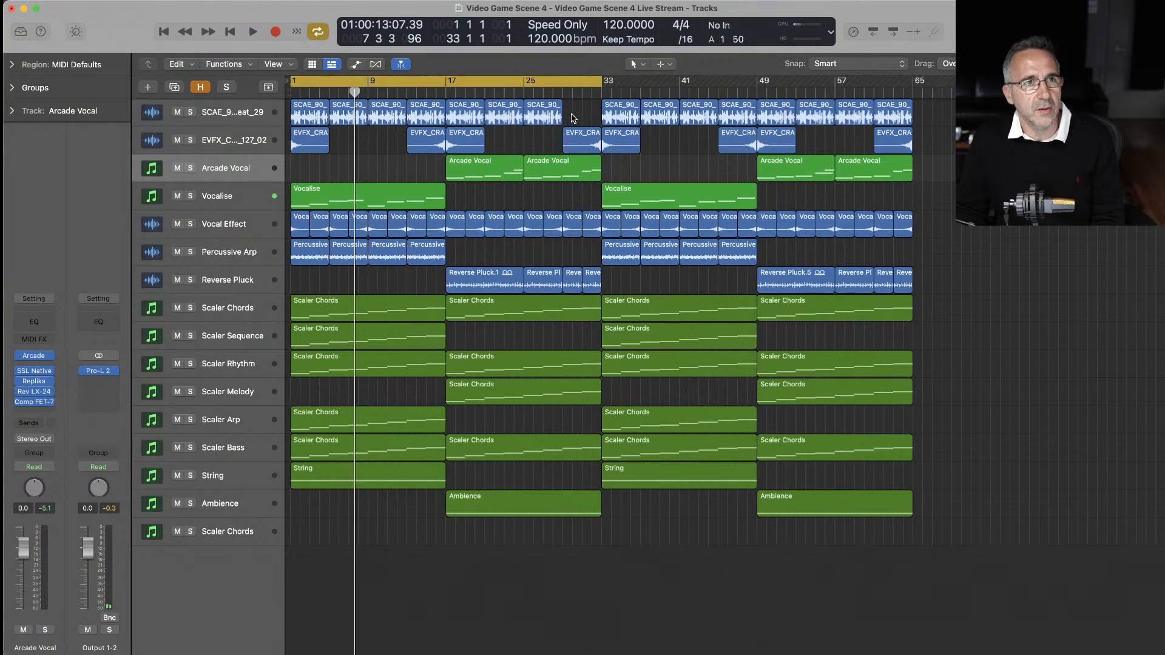
drag(573, 118, 364, 116)
key(Delete)
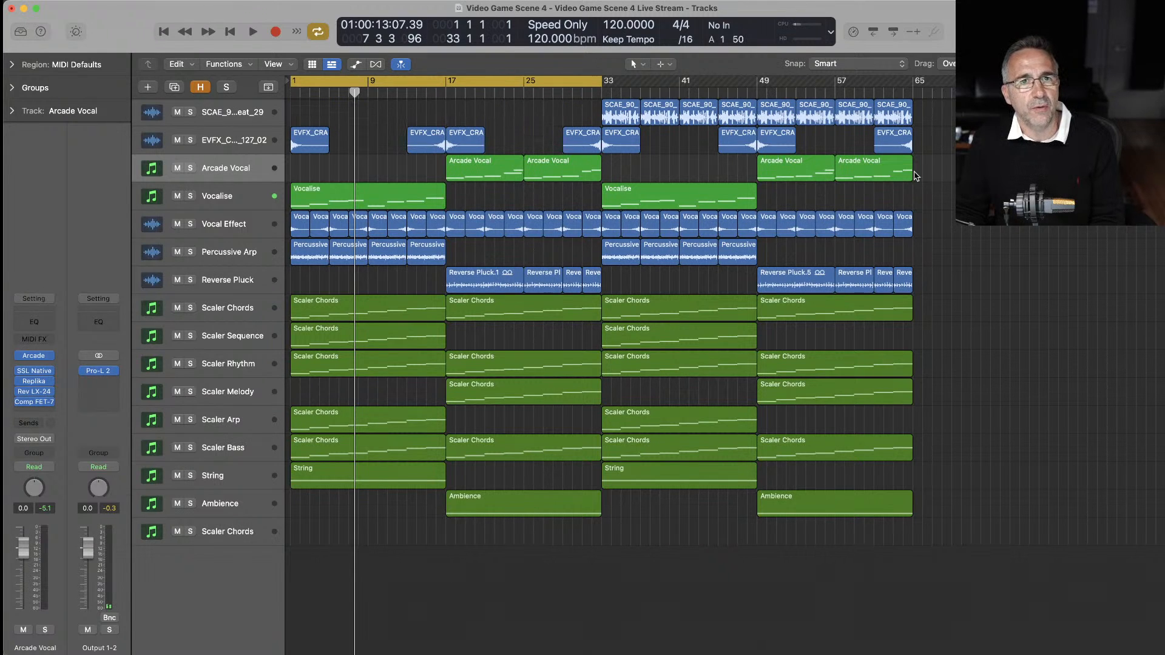
- Delete the copied Vocalise and Arcade Vocal regions from bar 33 onward, and extend the cycle range to bar 65
drag(916, 176, 700, 198)
key(Delete)
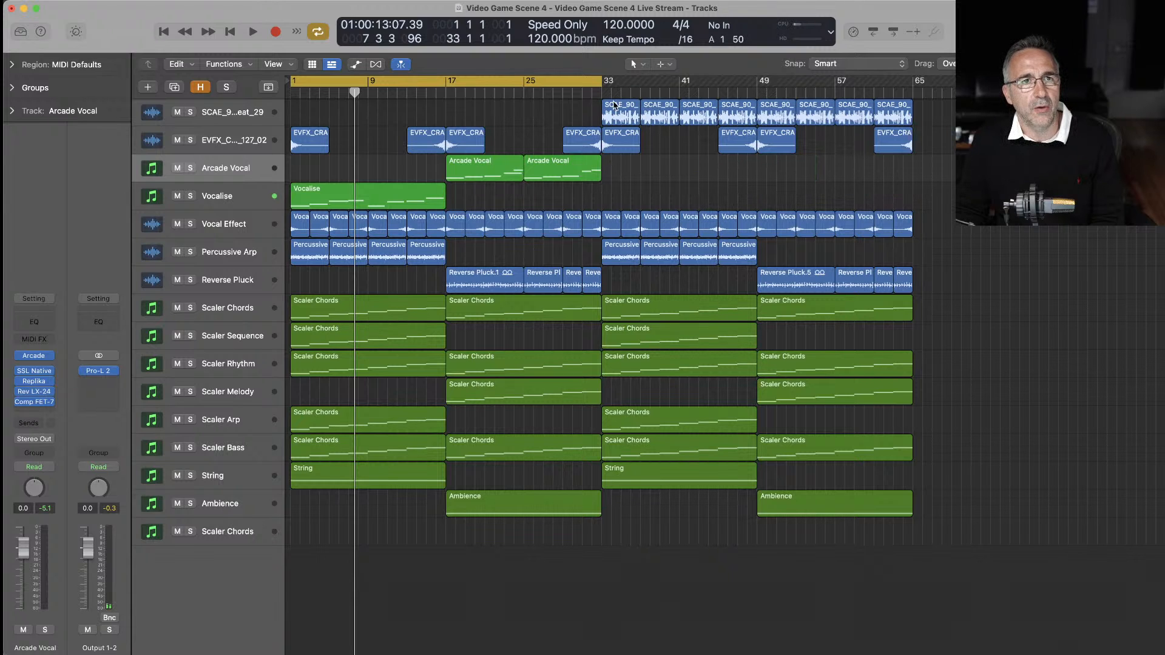
drag(603, 85, 915, 124)
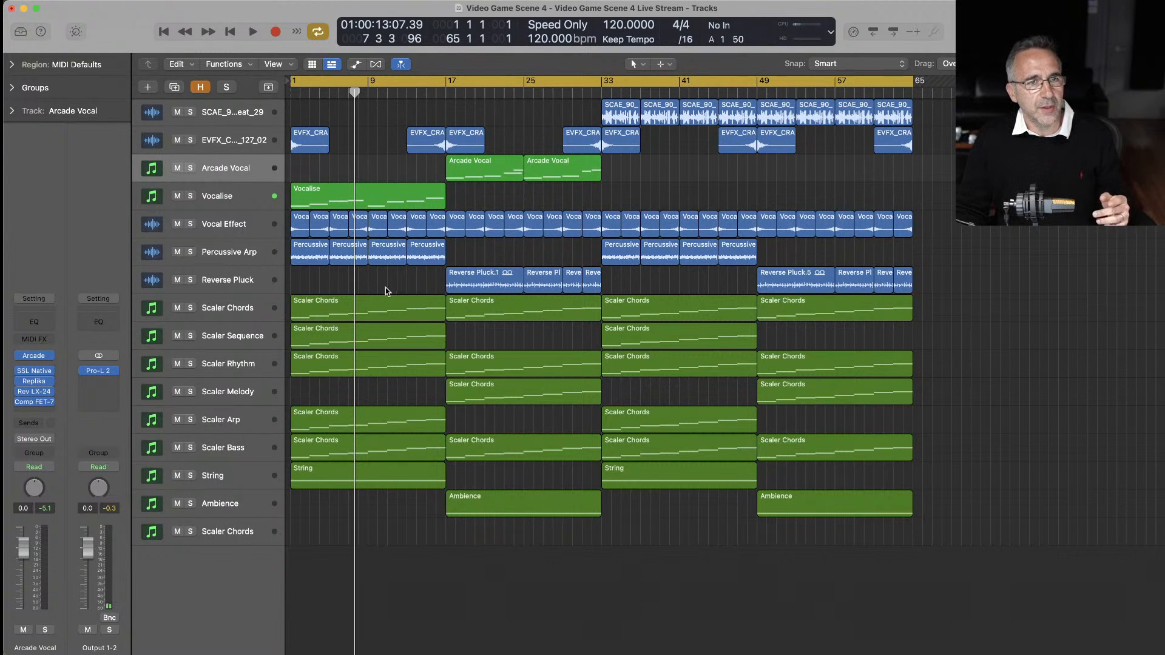
- Duplicate the upper Scaler Chords track and move its regions starting at bars 1 and 33 onto the new track
click(246, 314)
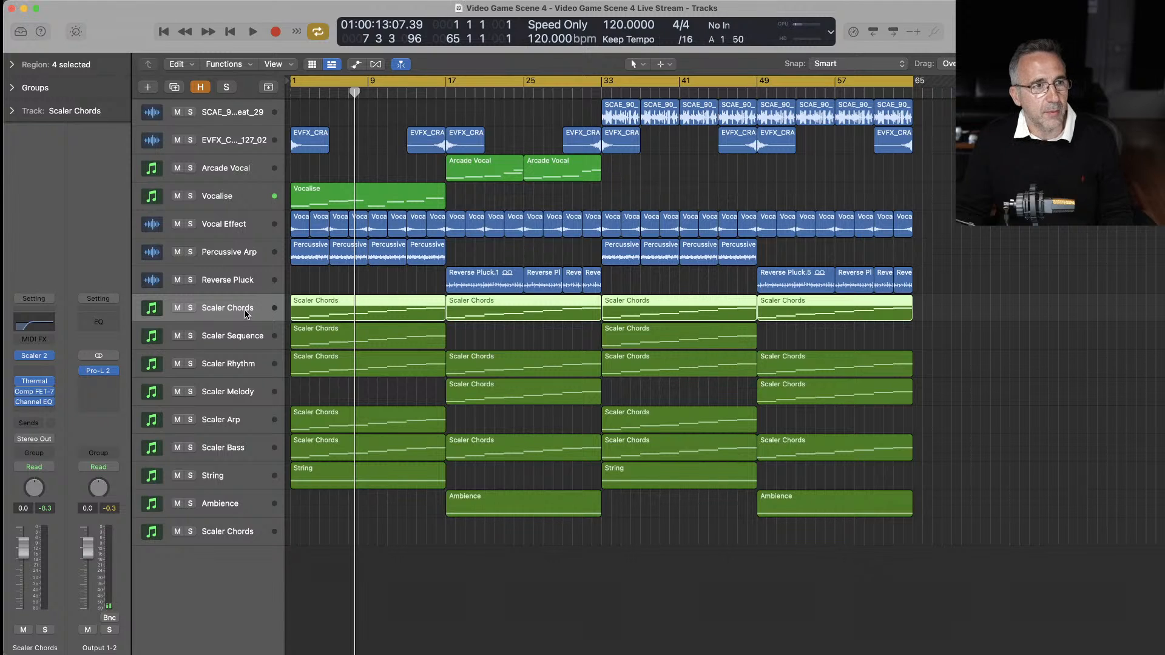
key(super+d)
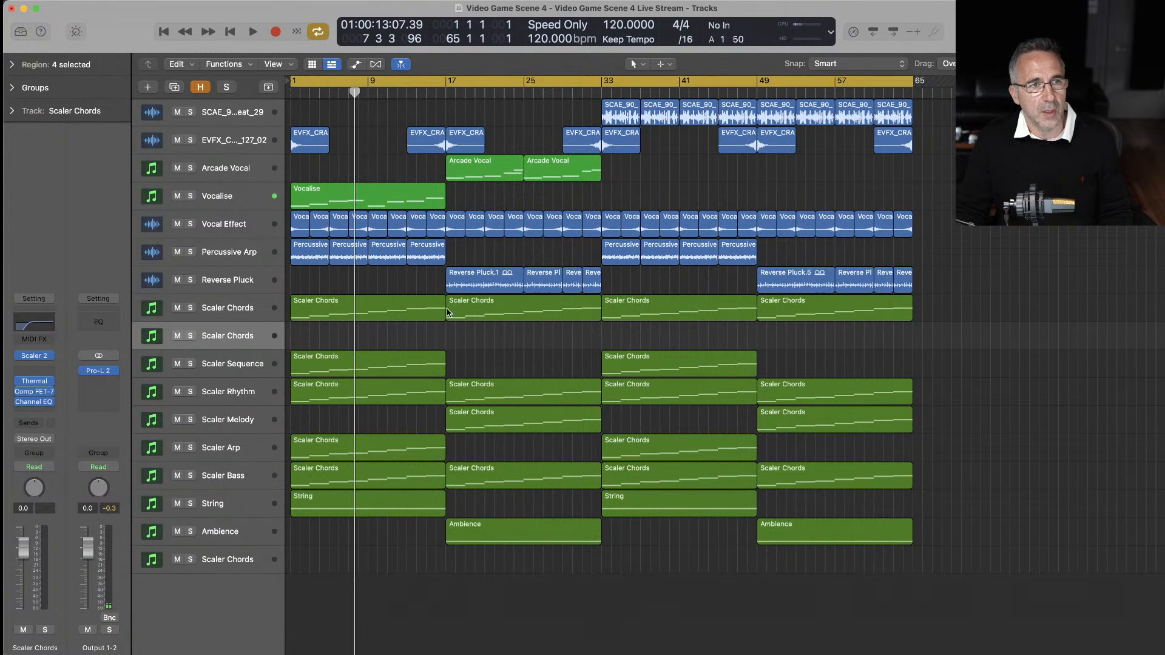
drag(378, 309, 383, 335)
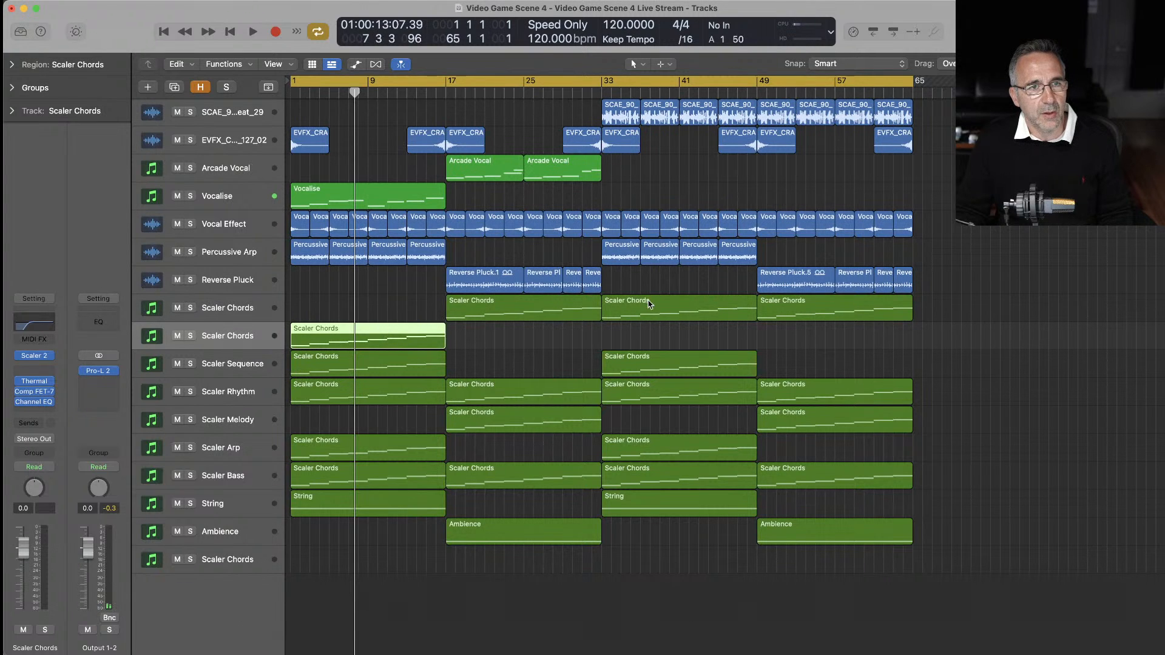
drag(648, 303, 650, 330)
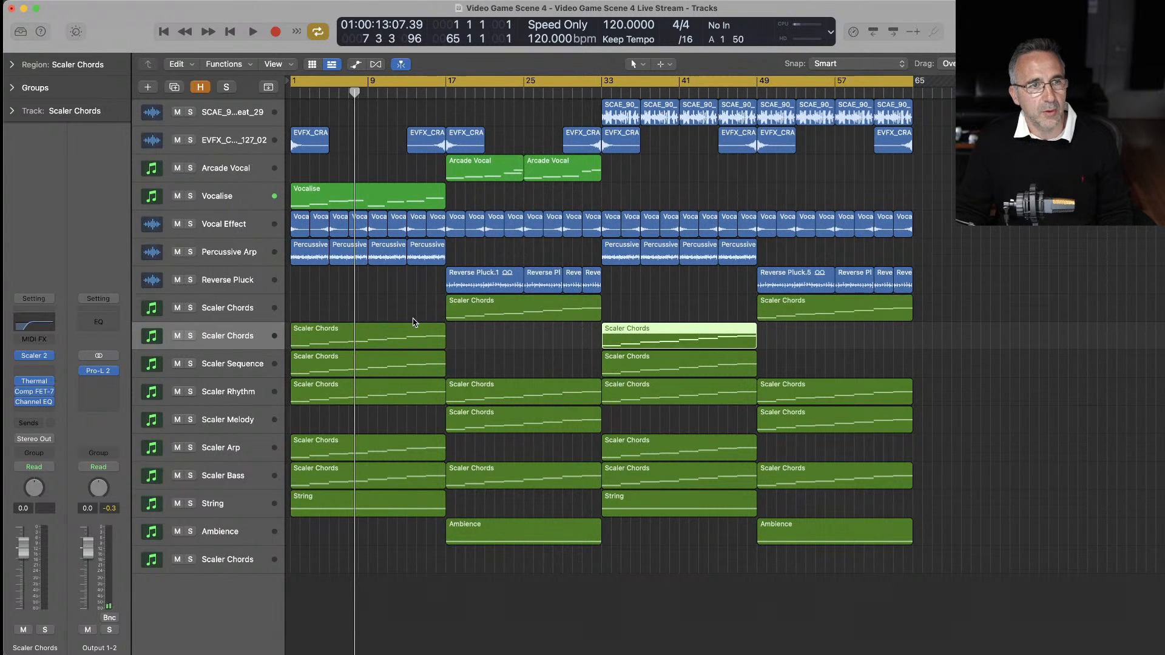
- Solo the duplicated Scaler Chords track and audition it from the start
click(190, 336)
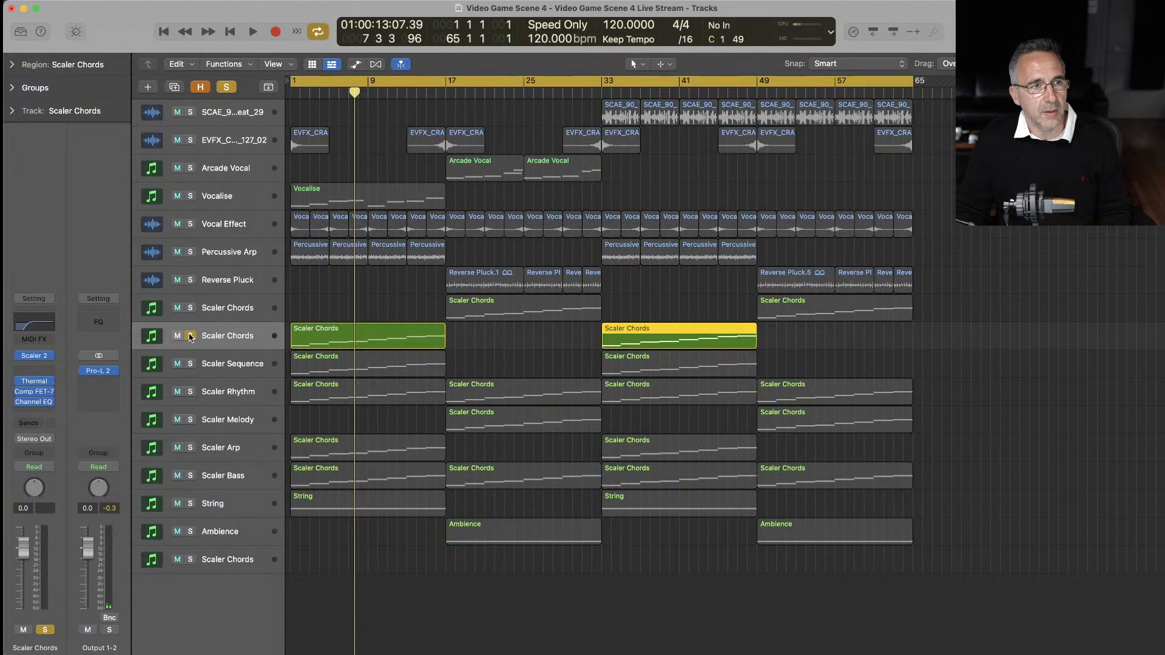
key(space)
key(space)
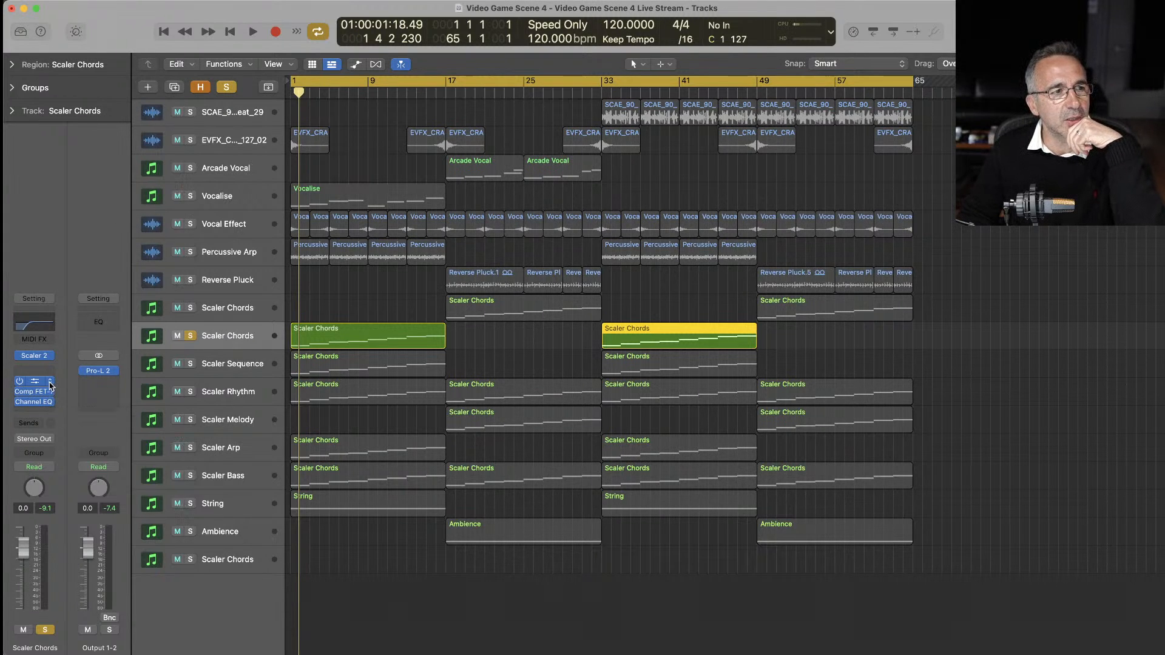
- Replace the Thermal effect on the duplicated Scaler Chords track with a stereo Transit and move its window clear of the track list
click(50, 386)
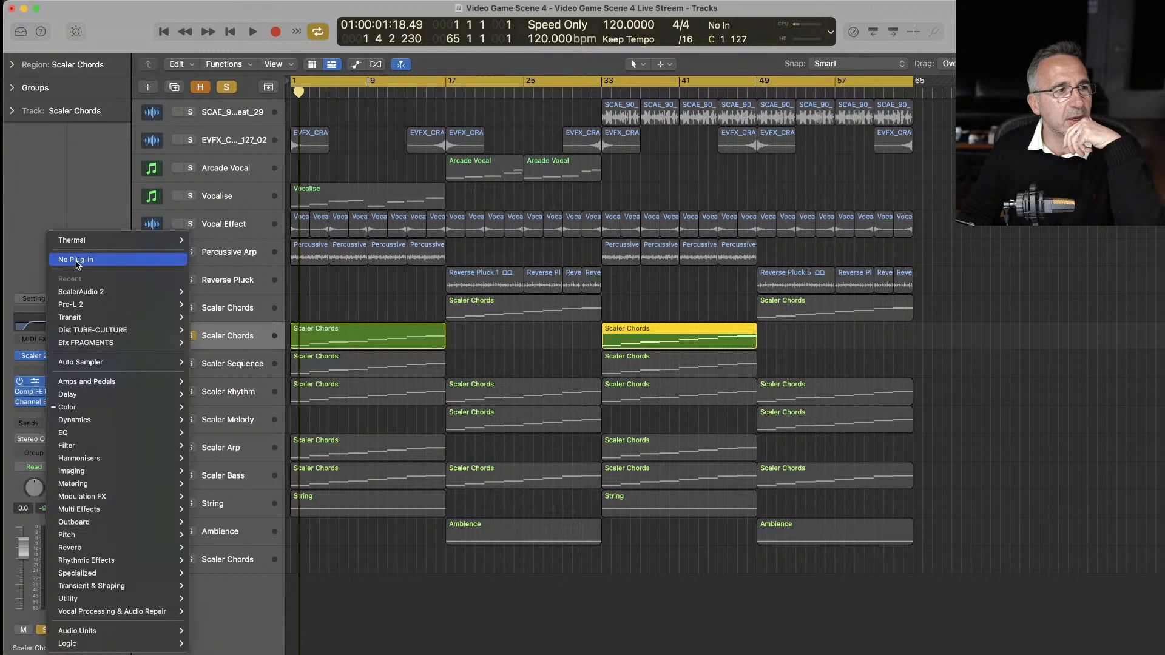
mouse_move(93, 318)
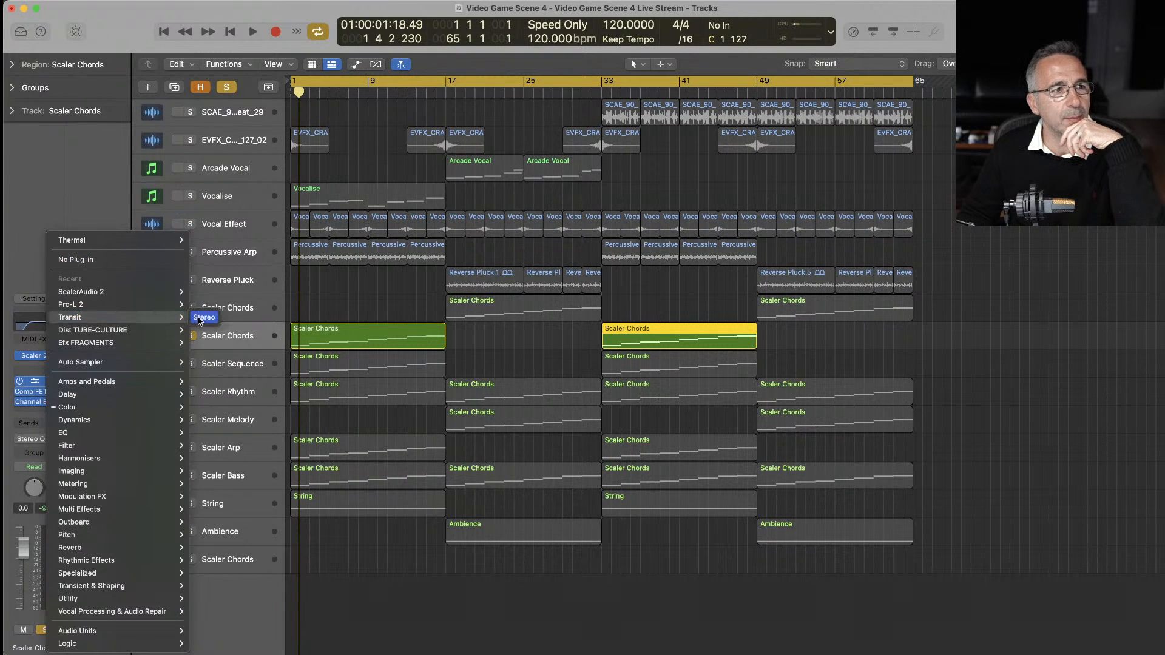
click(203, 318)
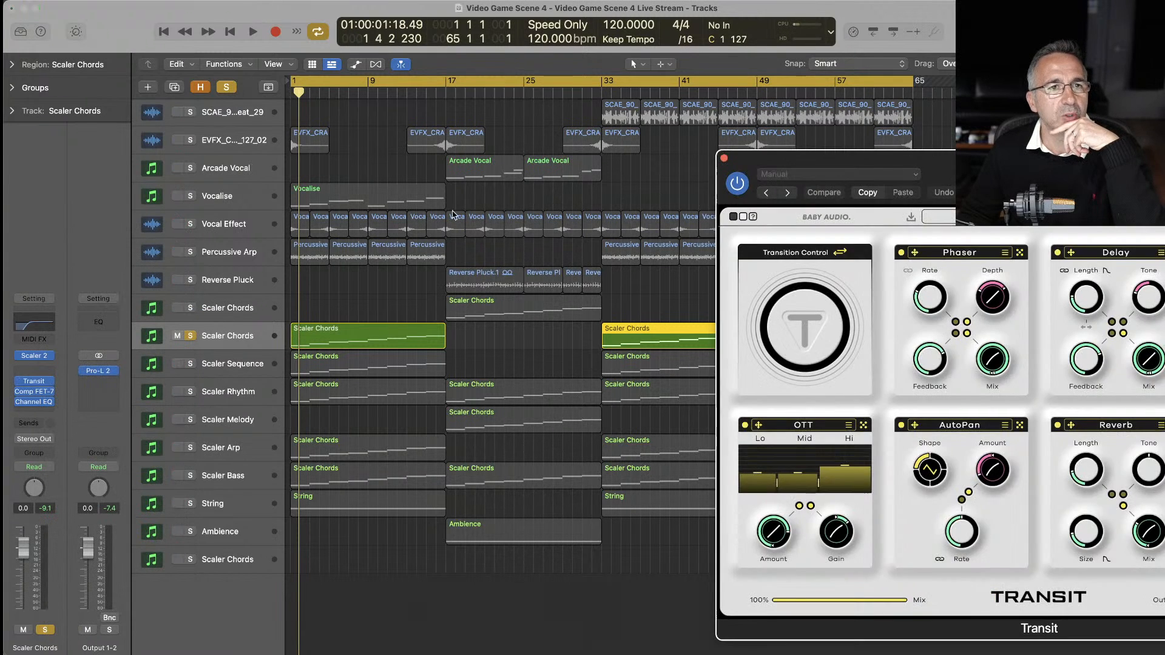
drag(829, 165, 523, 89)
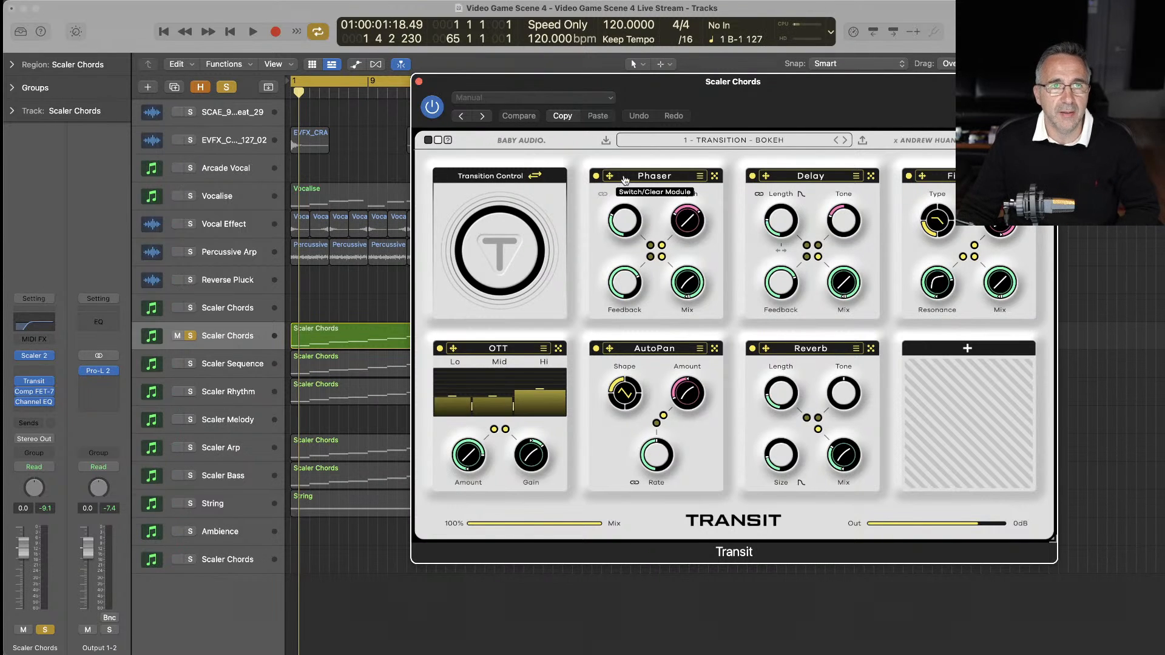
- Load the Transit preset "1 - Transition - The Classic" and sweep the Transition Control during playback
click(706, 141)
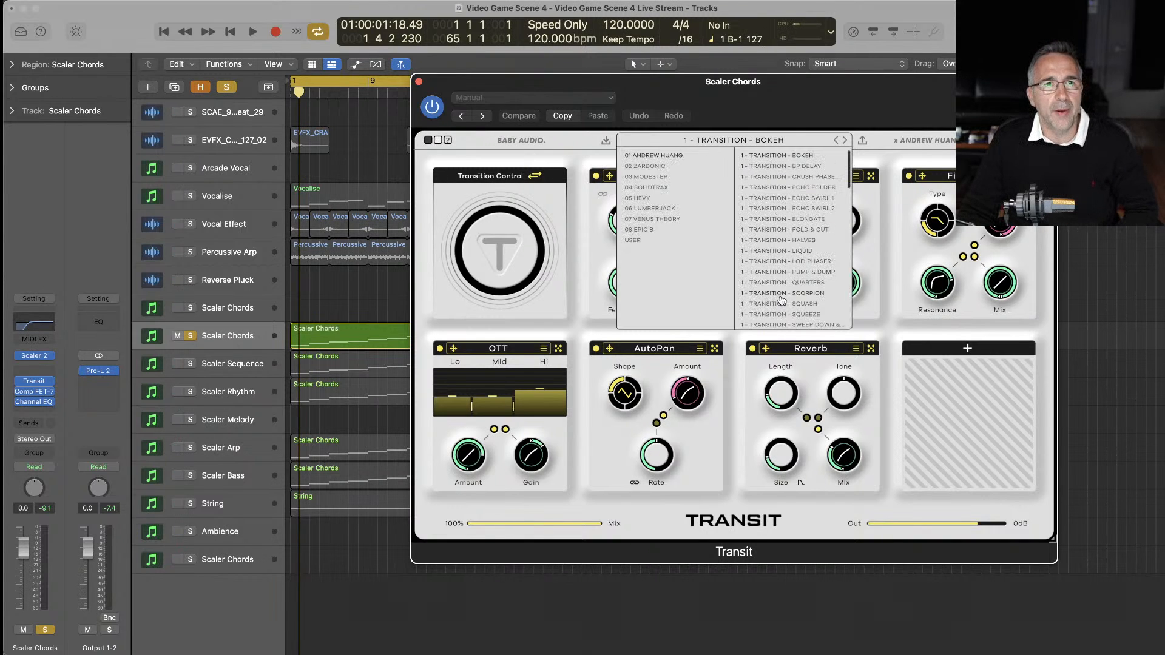
scroll(782, 301, down, 5)
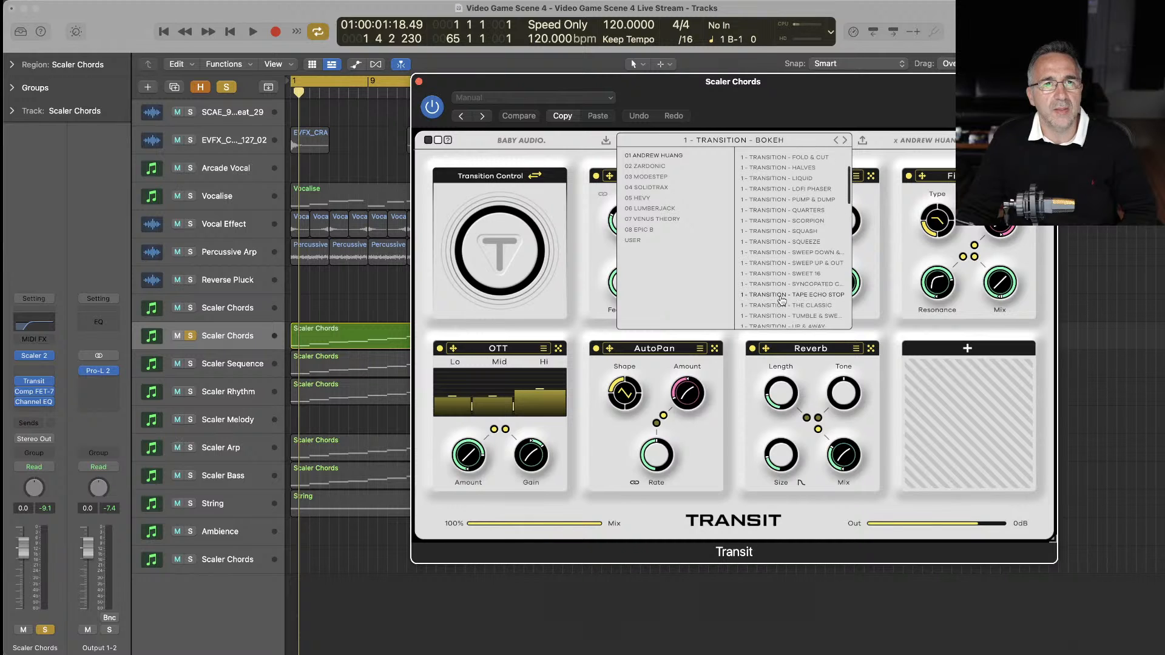
click(782, 305)
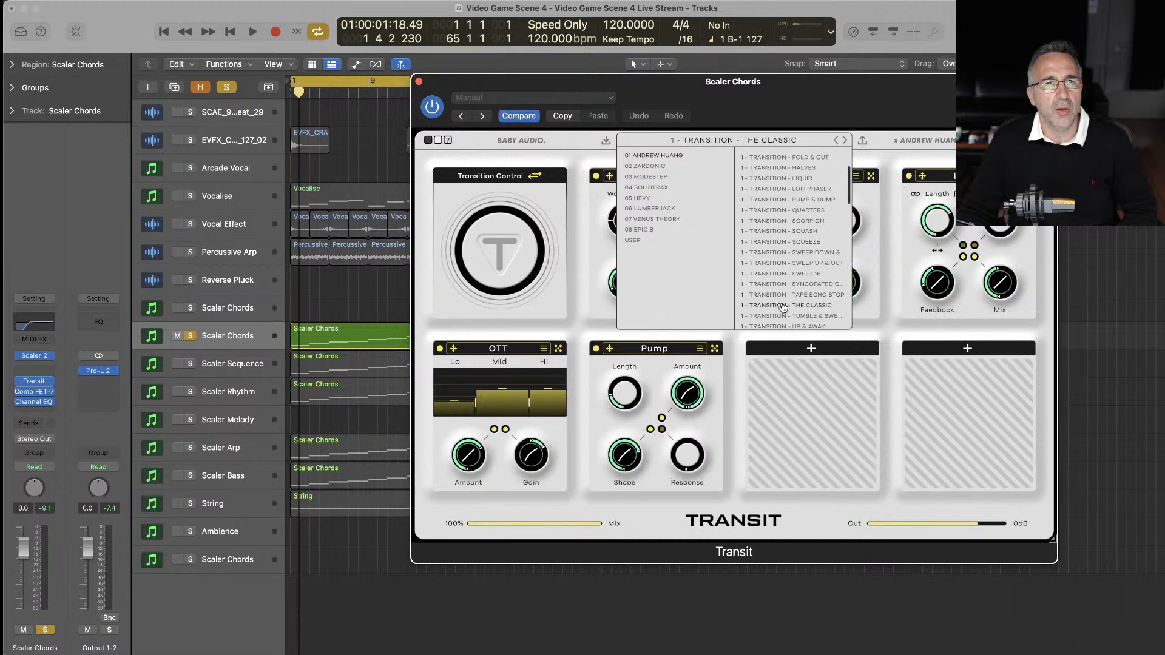
click(527, 265)
key(space)
drag(513, 268, 509, 190)
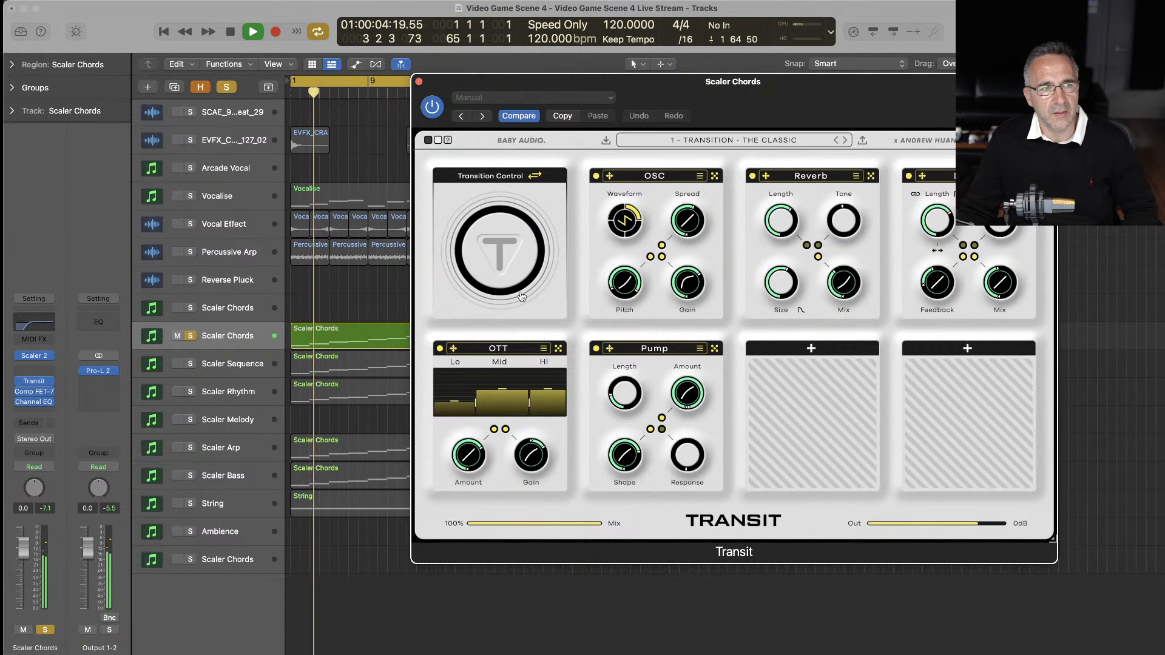
- Set the Transit mix to 50% and audition the Transition Control sweep again from the start
key(space)
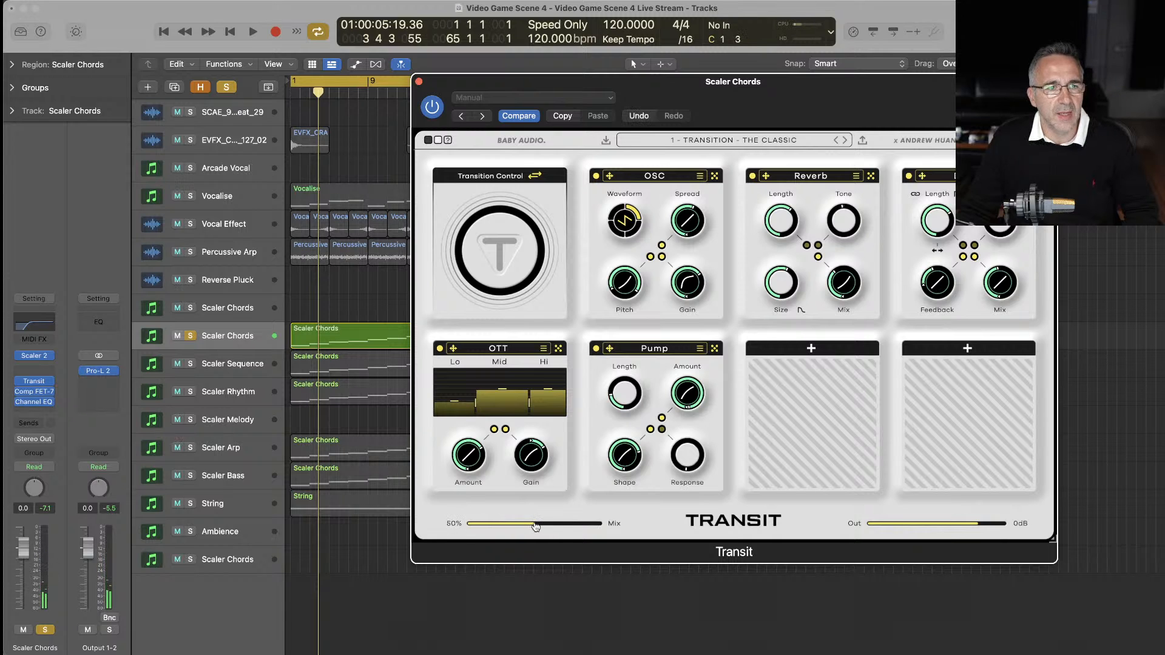
key(space)
drag(496, 287, 504, 212)
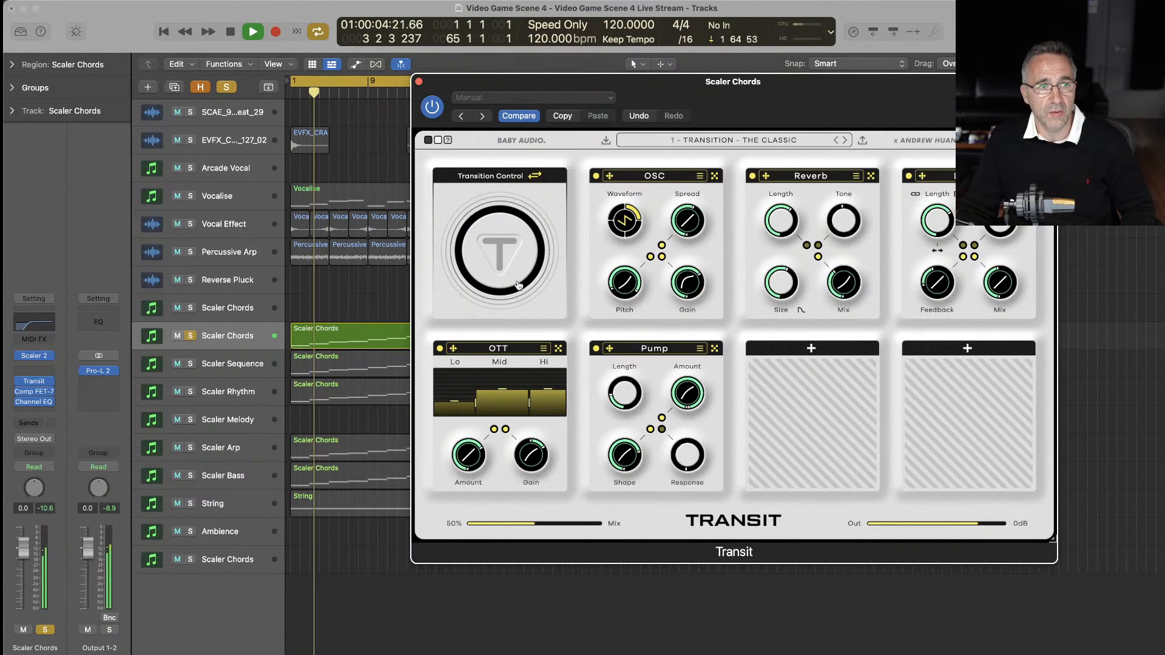
key(space)
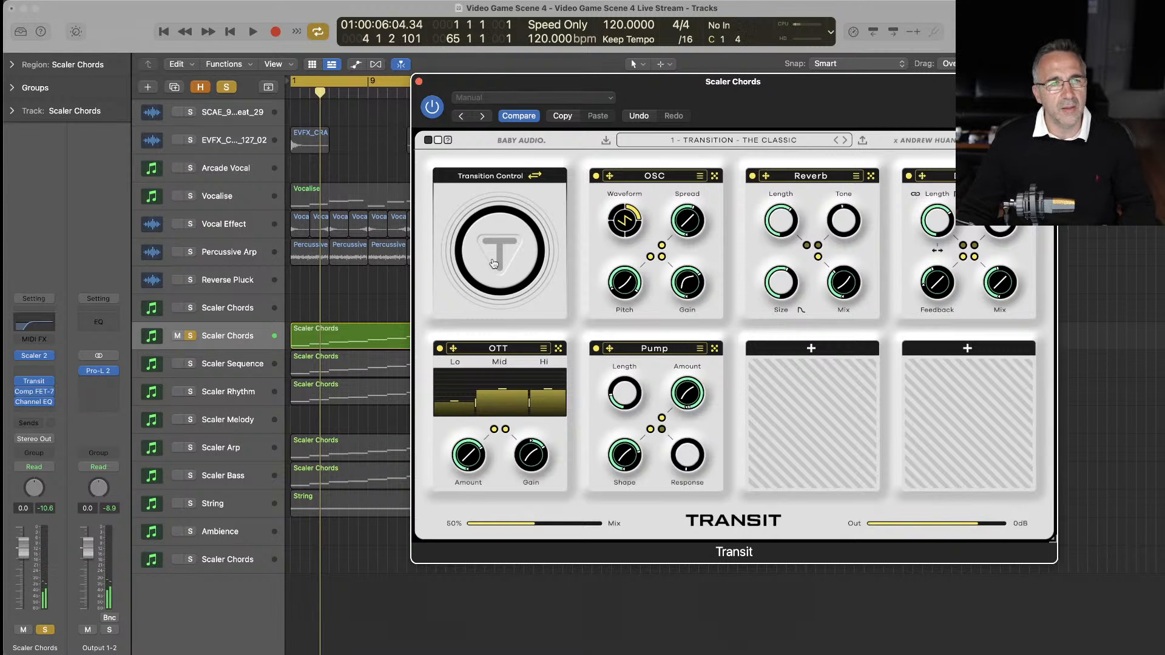
- Switch Transit's Transition Control to its automatic motion mode, activate it, and set Bars to 16
click(538, 176)
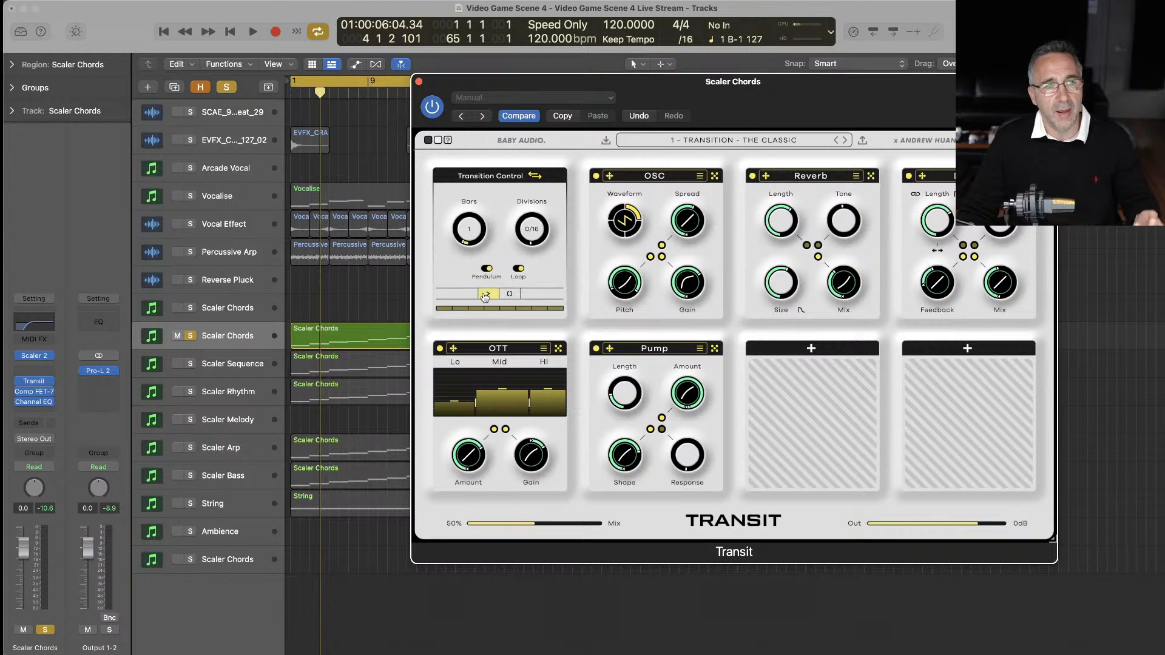
click(486, 295)
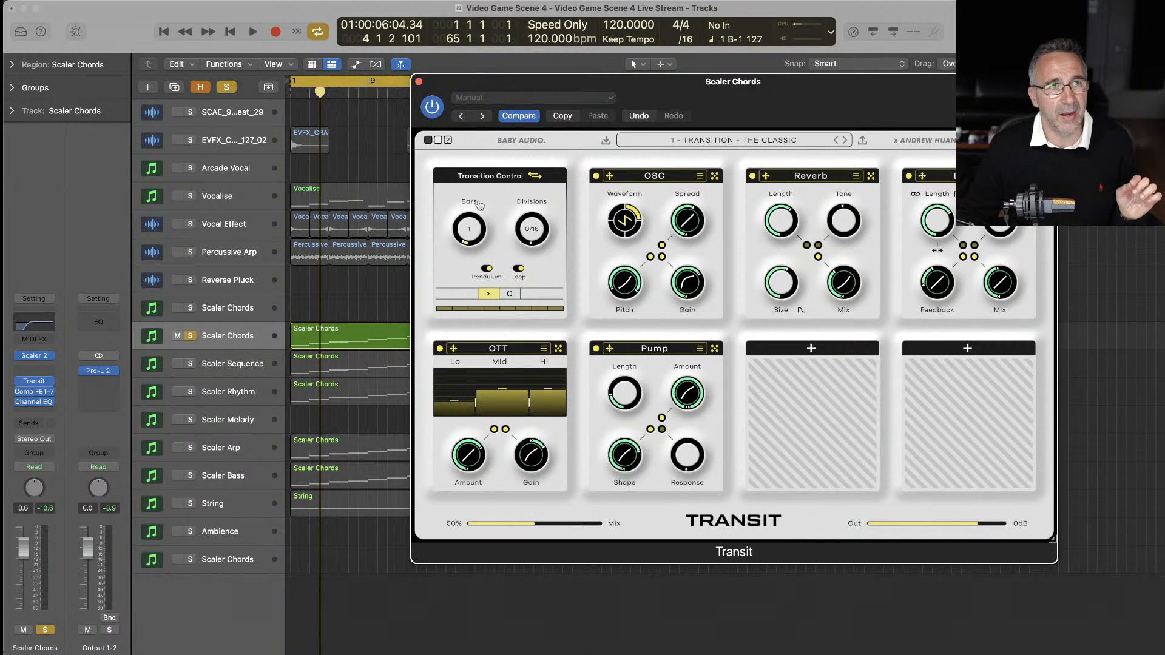
drag(501, 89, 496, 119)
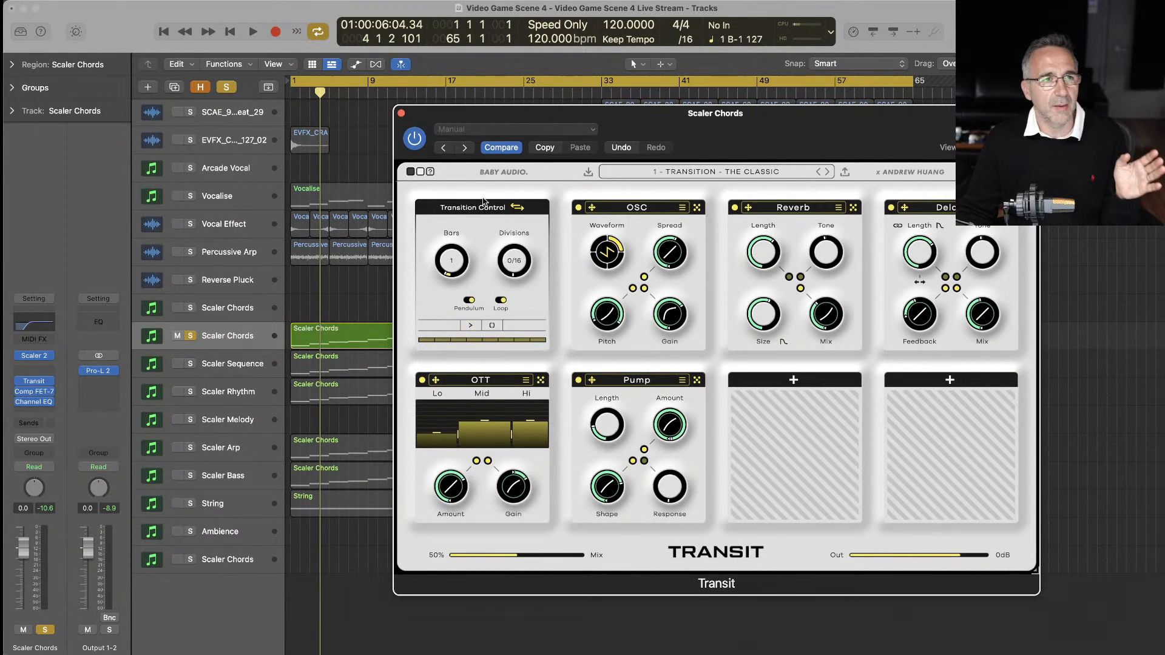
drag(452, 260, 459, 231)
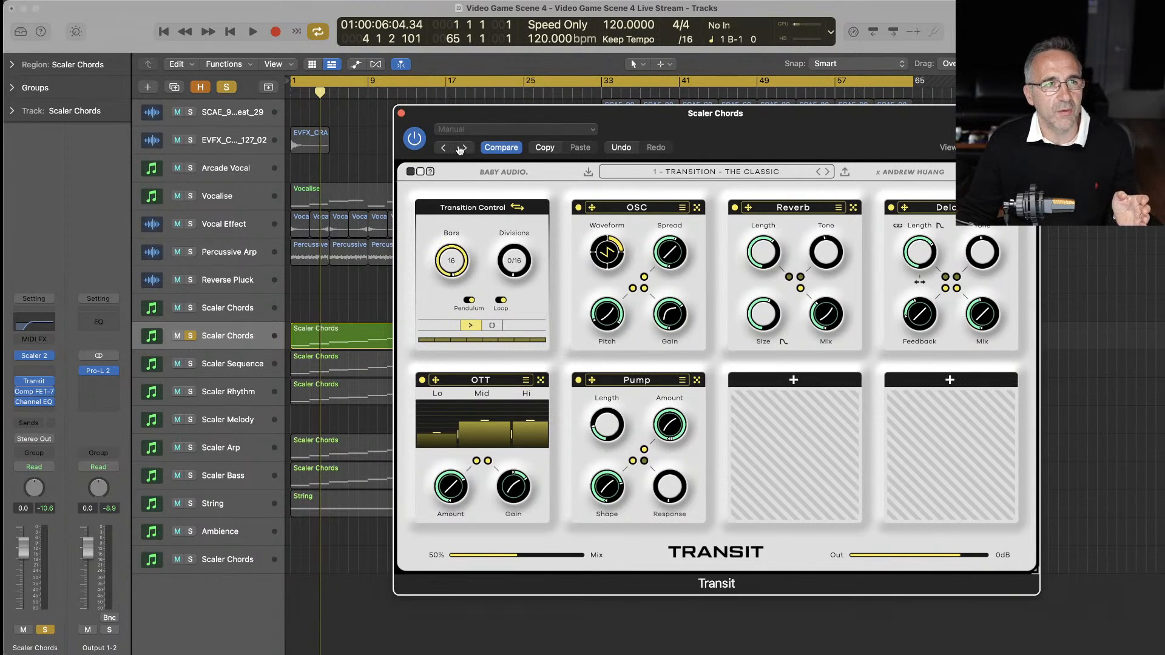
- Audition the 16-bar Transit transition on the soloed chords from the start, and close the plug-in window
key(space)
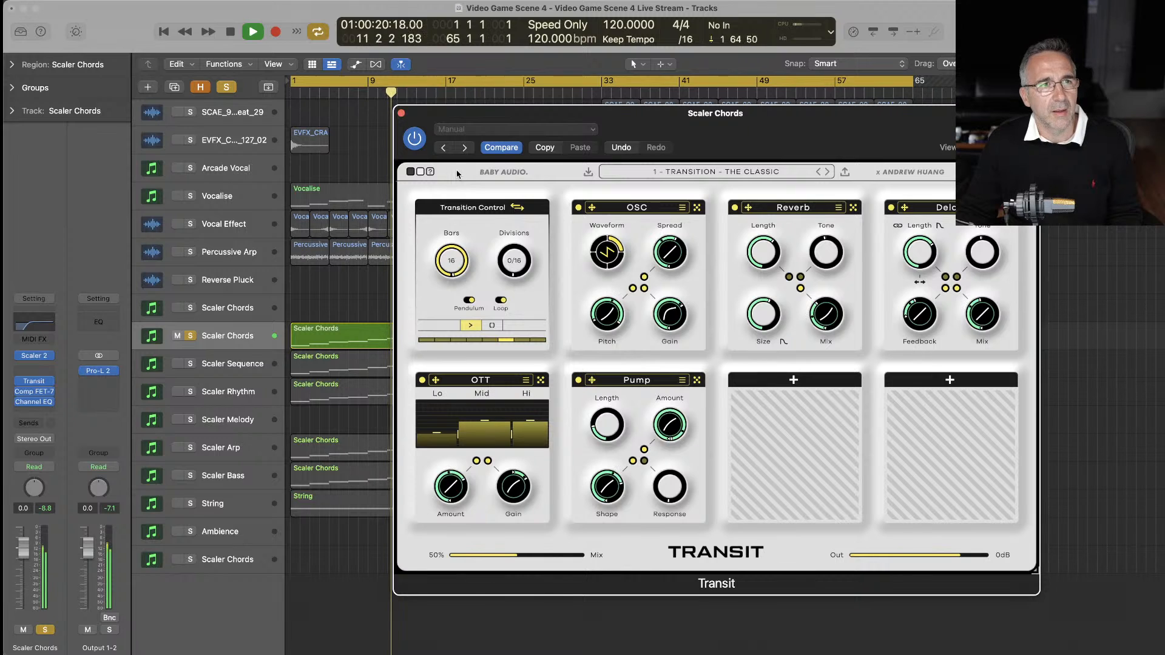
key(space)
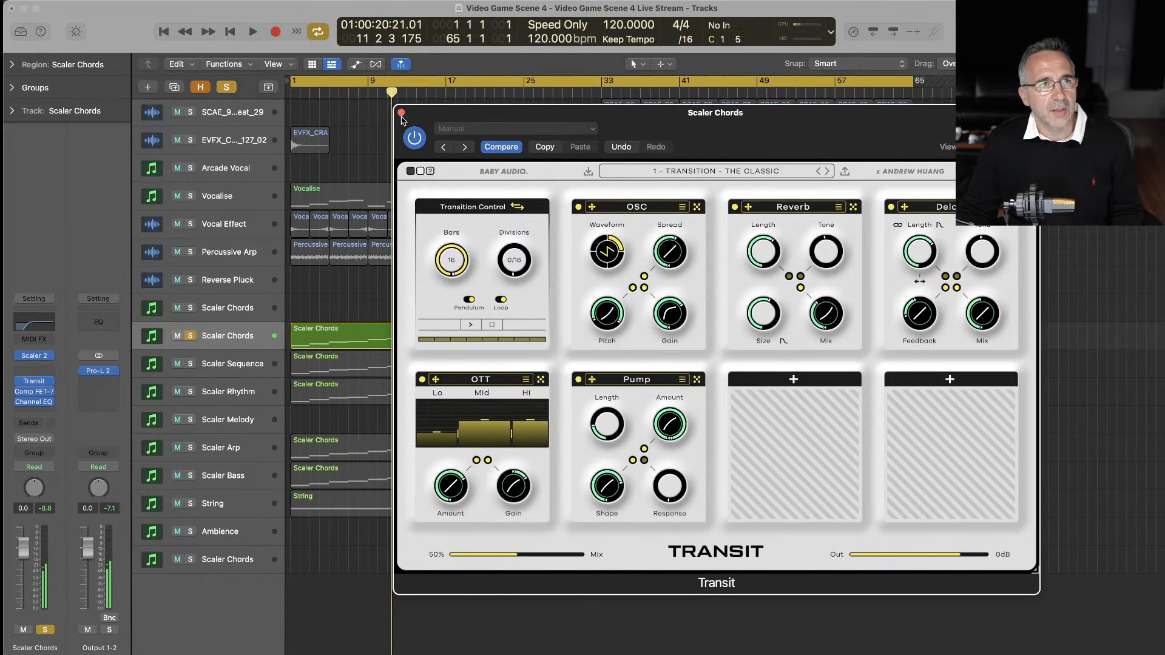
click(401, 114)
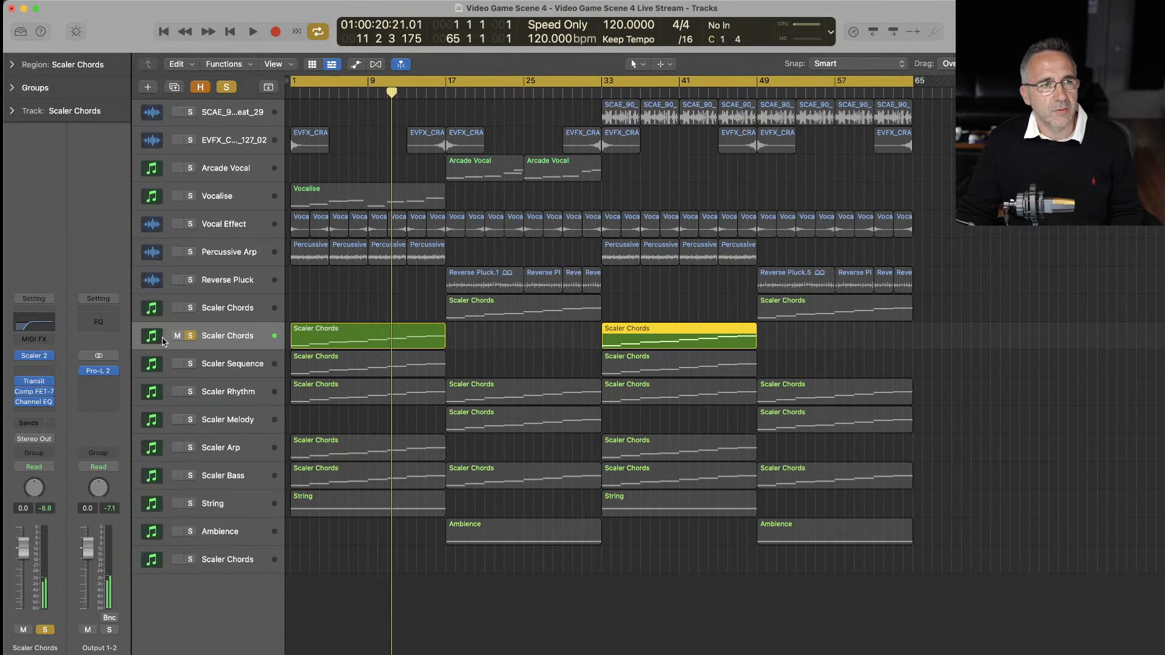
- Unsolo the duplicated Scaler Chords track and play the full arrangement from the start
click(188, 337)
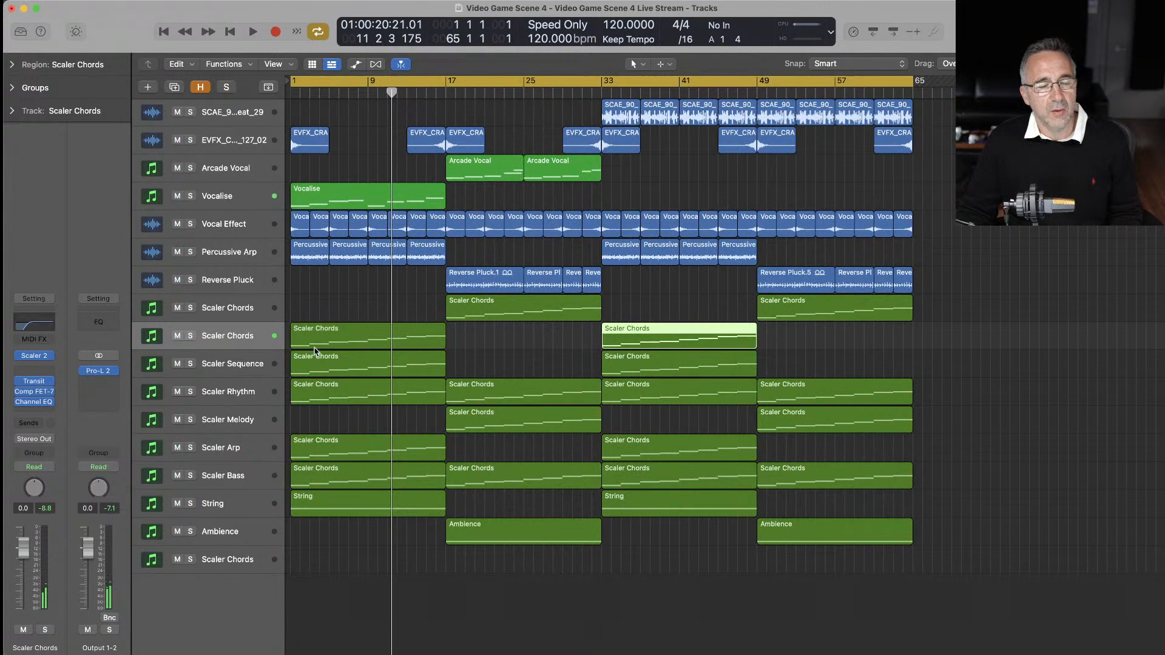
key(space)
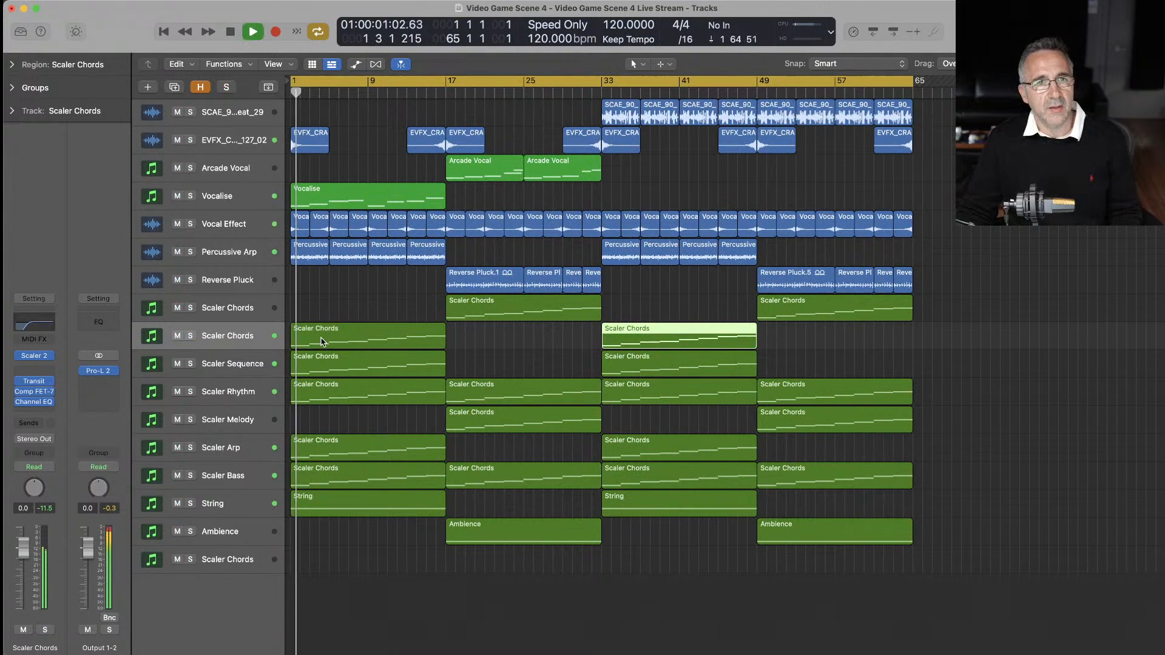
key(space)
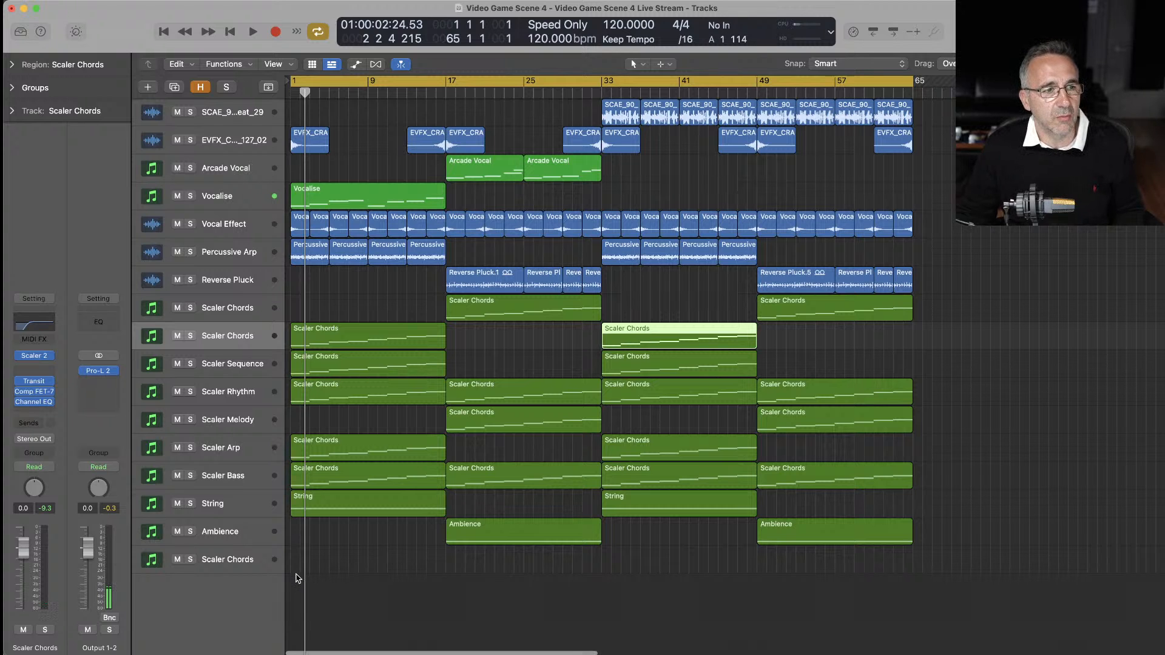
- Copy all regions of the first 32 bars to bar 65
drag(297, 578, 590, 97)
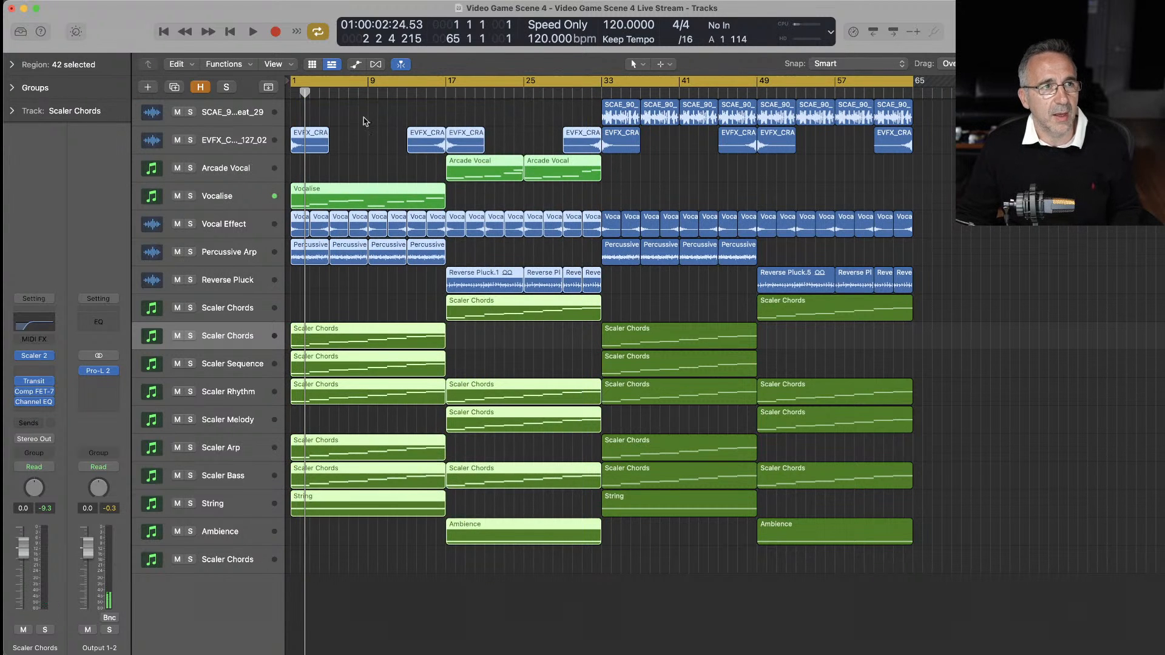
drag(307, 138, 928, 137)
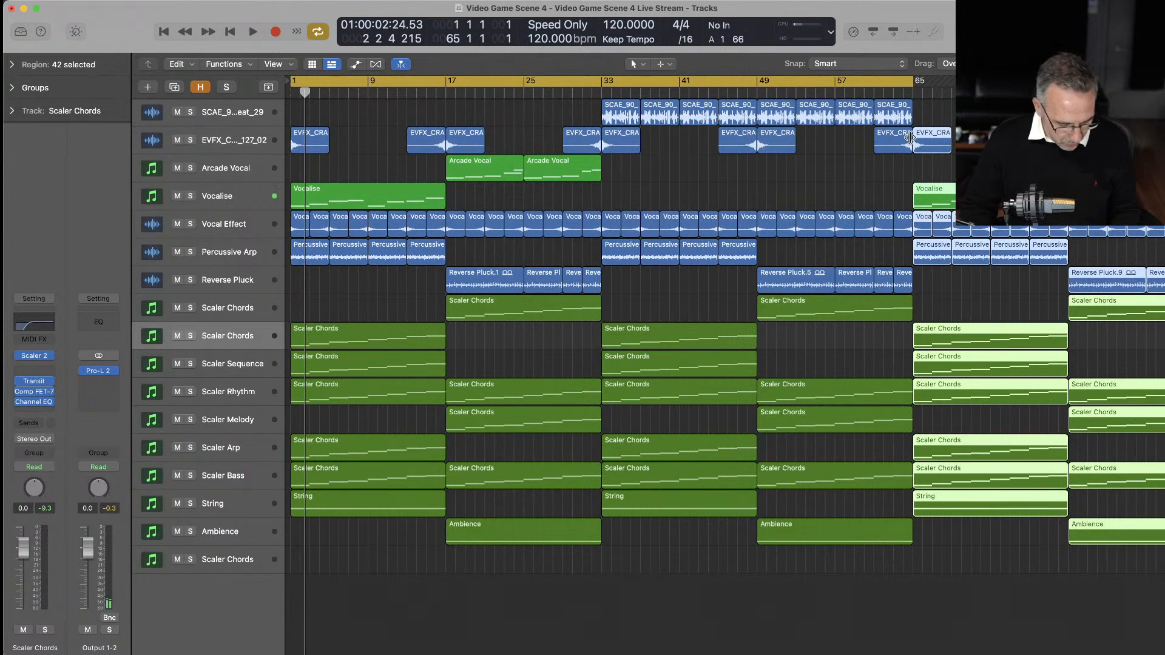
- Delete the copied Vocal Effect regions from bar 65 onwards
key(super+Left)
key(super+Left)
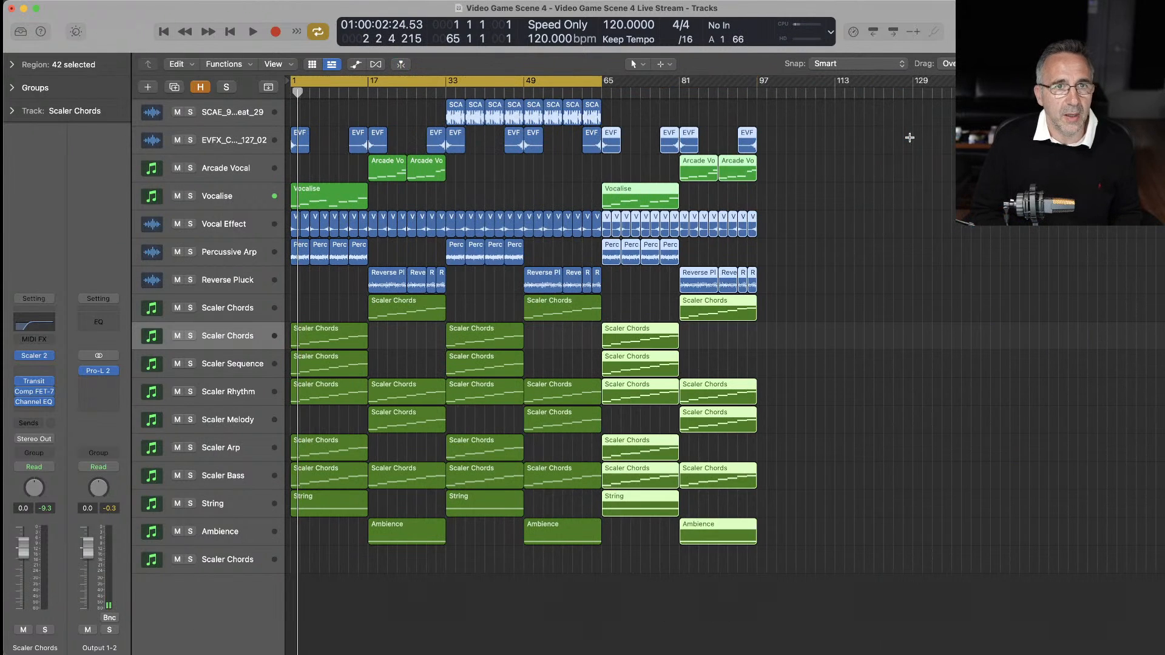
click(790, 404)
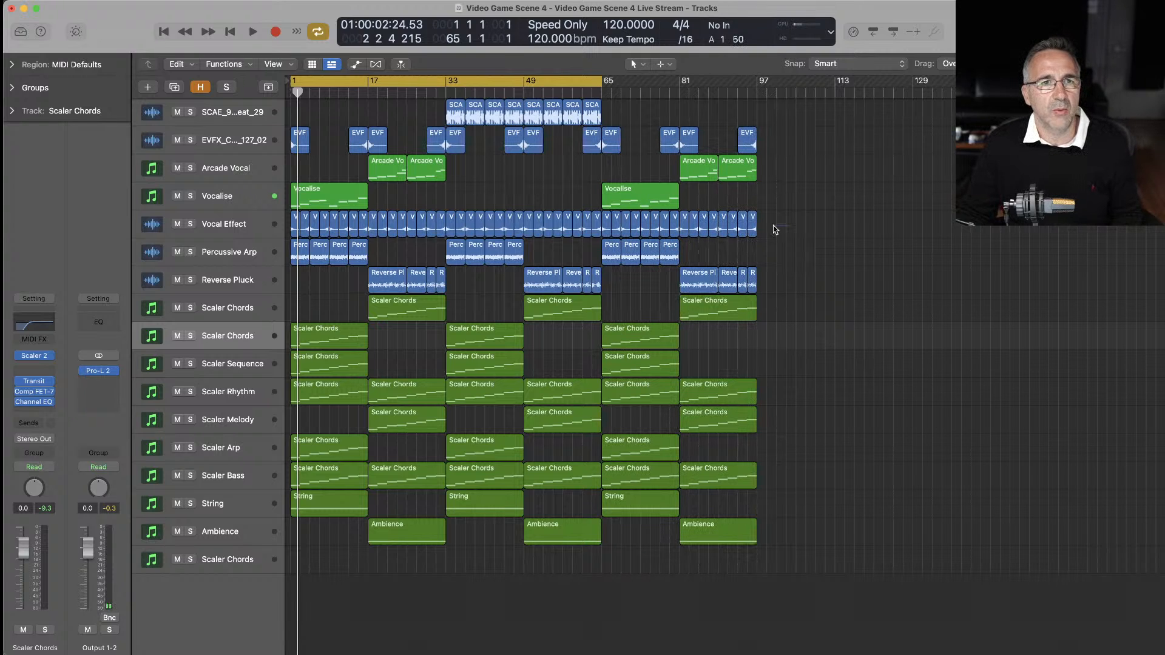
drag(775, 229, 627, 224)
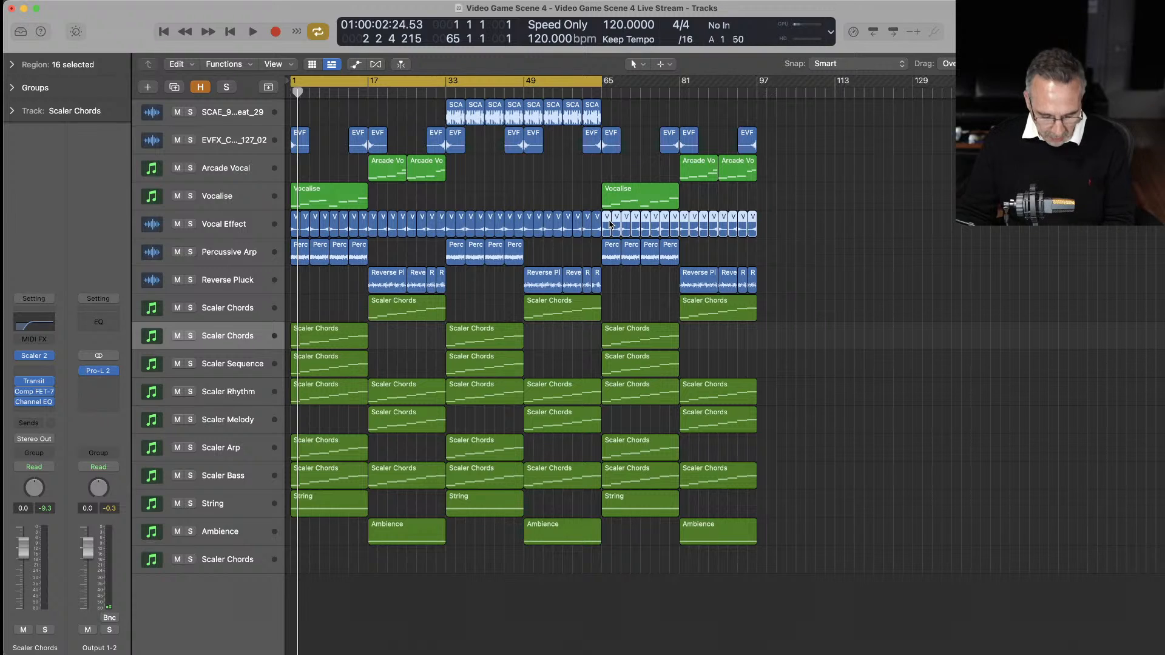
key(Delete)
- Delete the copied Scaler Sequence, Scaler Bass and Scaler Arp regions from bar 65 onwards
click(643, 369)
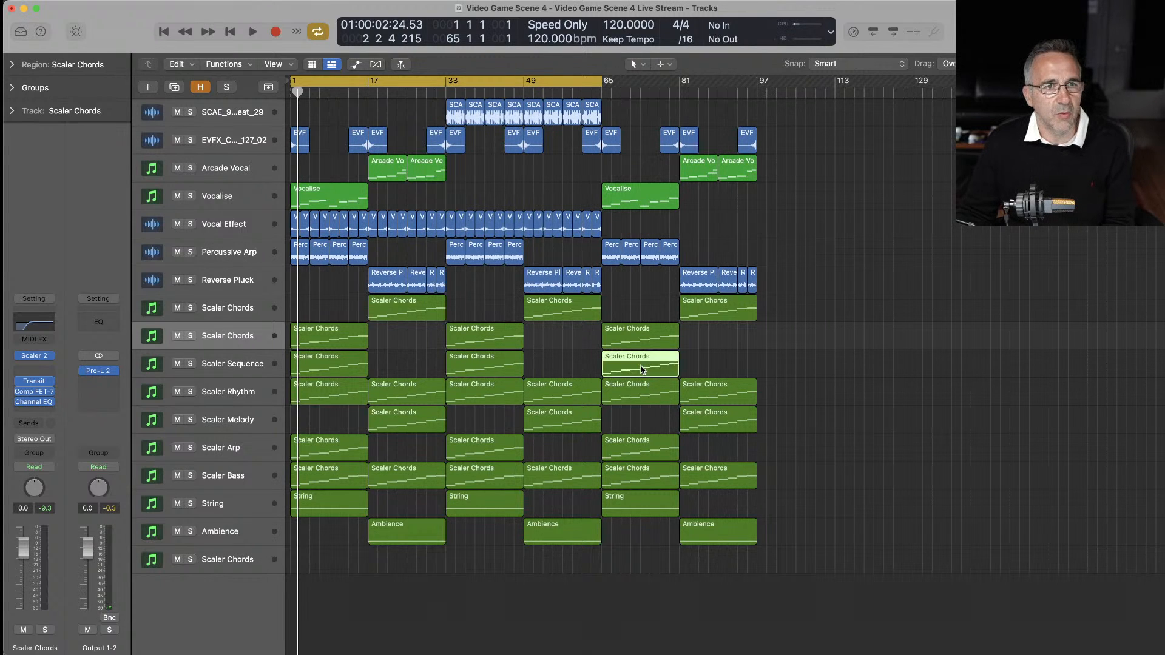
key(Delete)
drag(773, 481, 657, 471)
key(Delete)
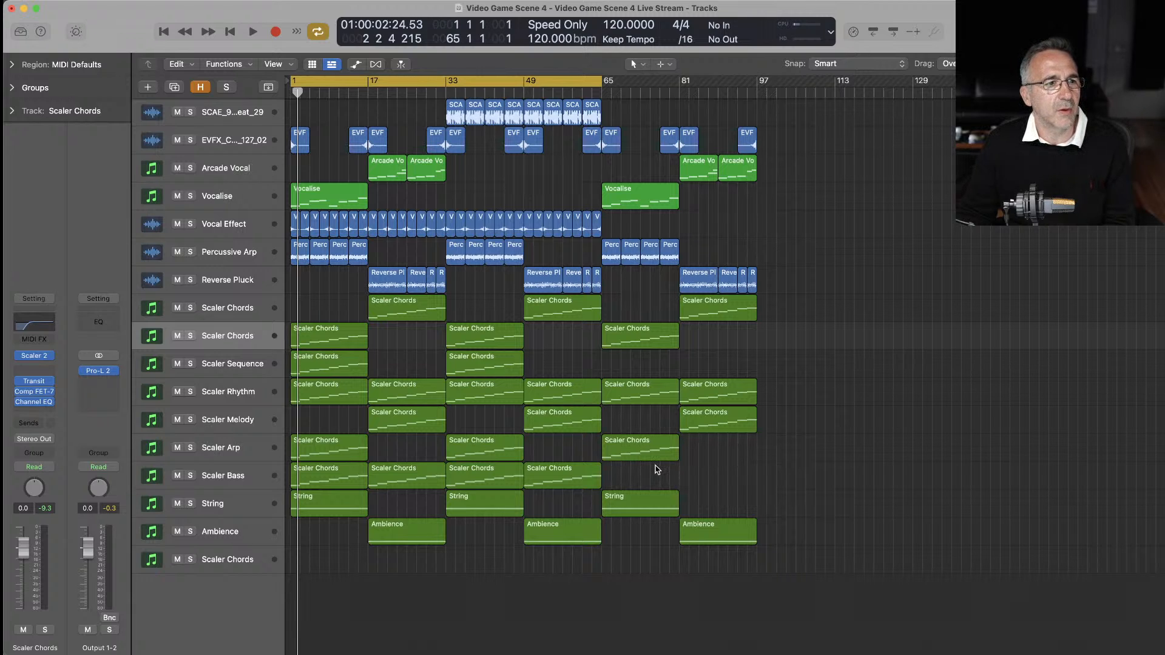
click(651, 457)
key(Delete)
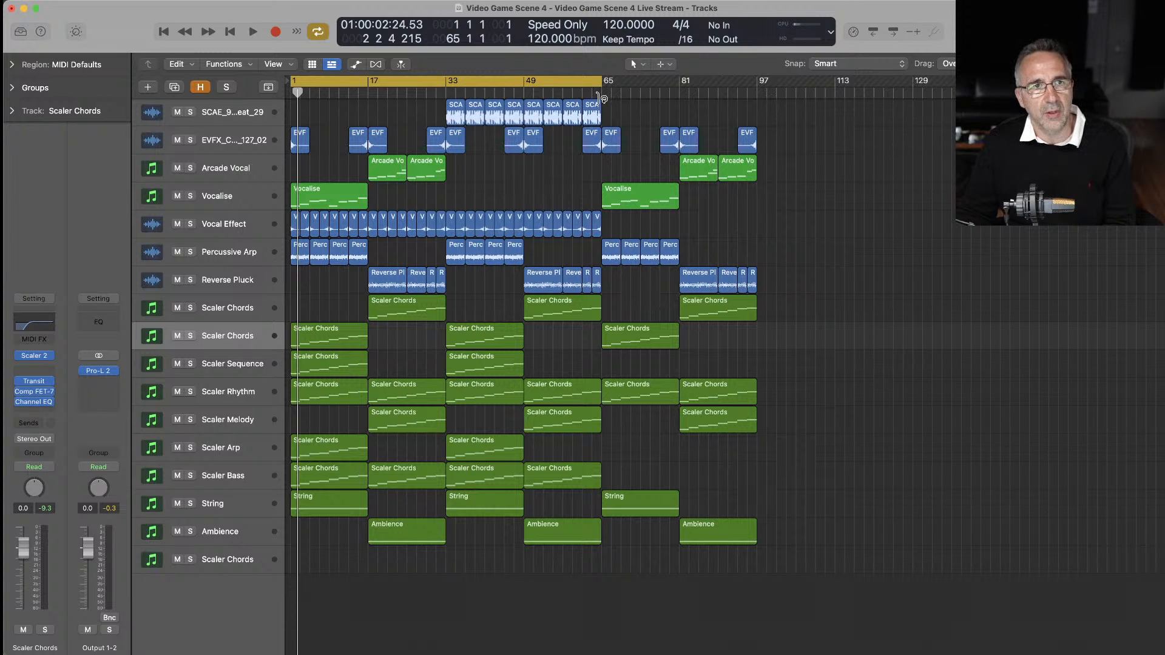
- Extend the cycle range to bar 100 and play the arrangement from the start with the lower Scaler Chords track muted
drag(598, 84, 757, 98)
click(756, 91)
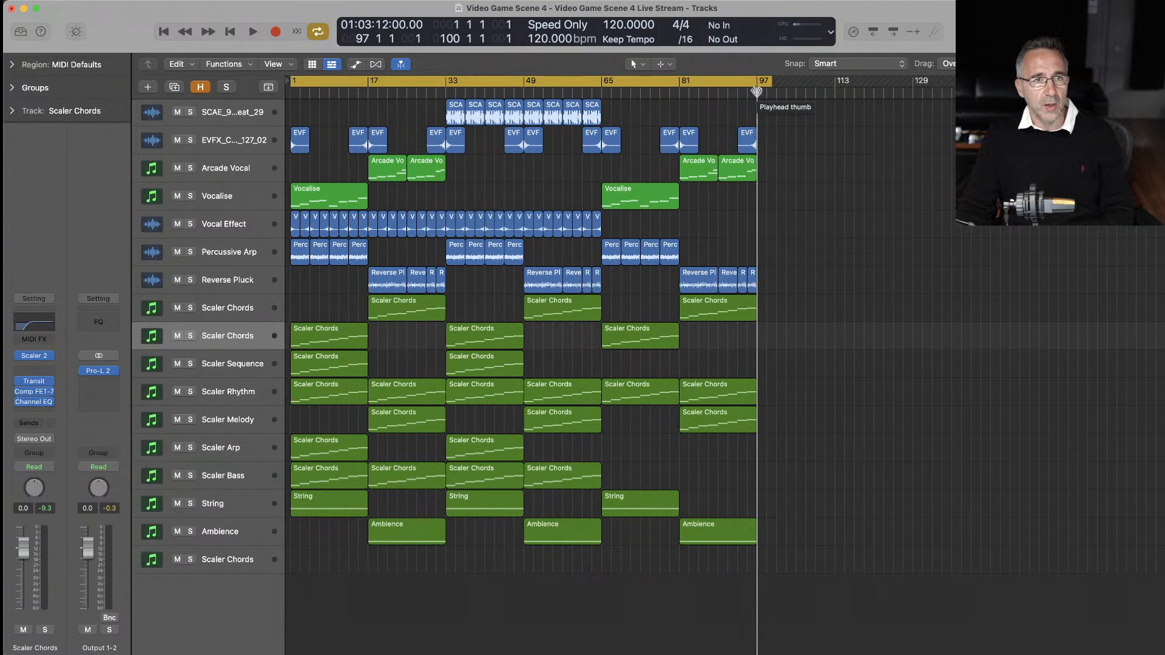
key(space)
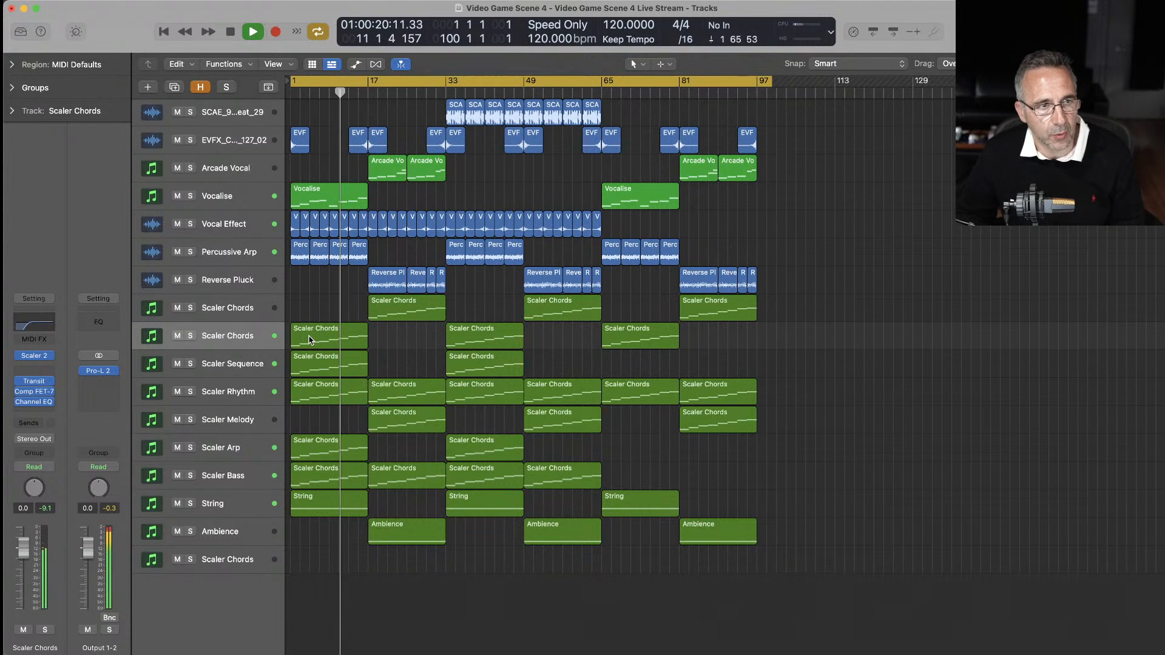
click(177, 337)
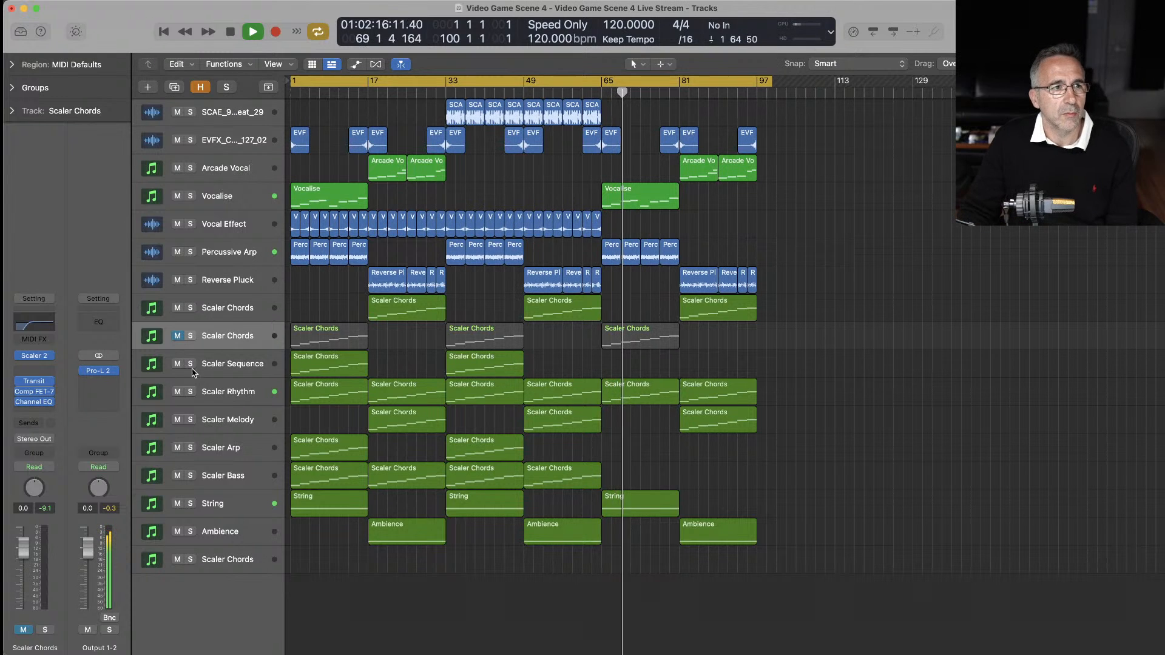
- During playback, adjust the filter envelope amount in Scaler Rhythm's Carbon Electra and set its filter cutoff to about 22 Hz
click(214, 395)
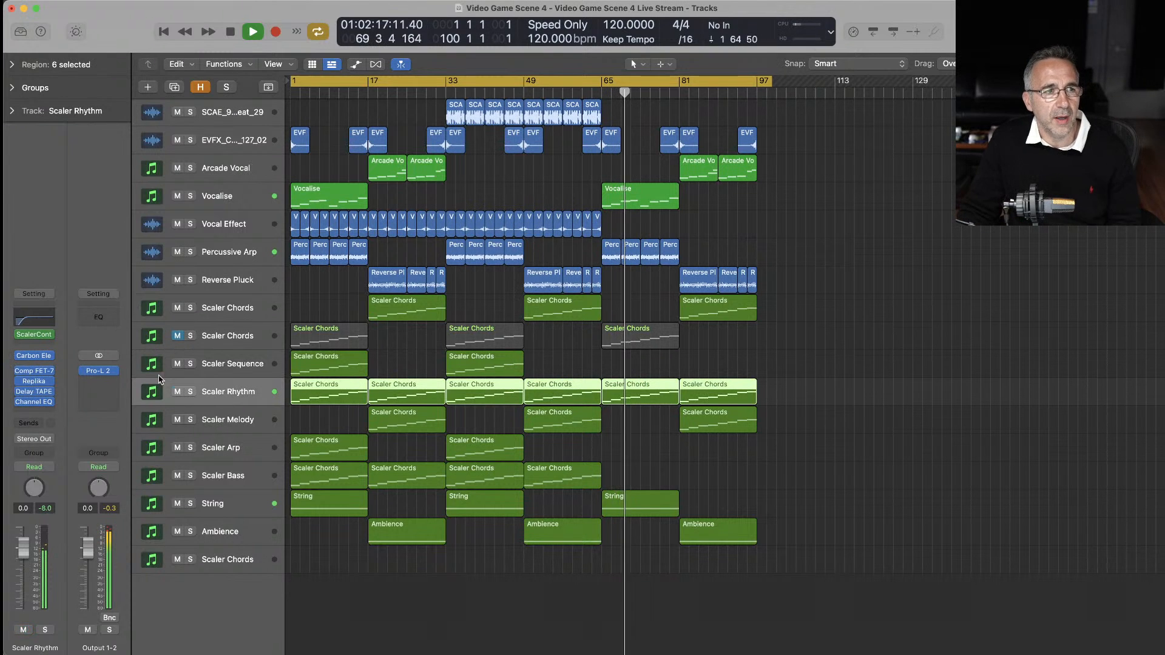
click(35, 357)
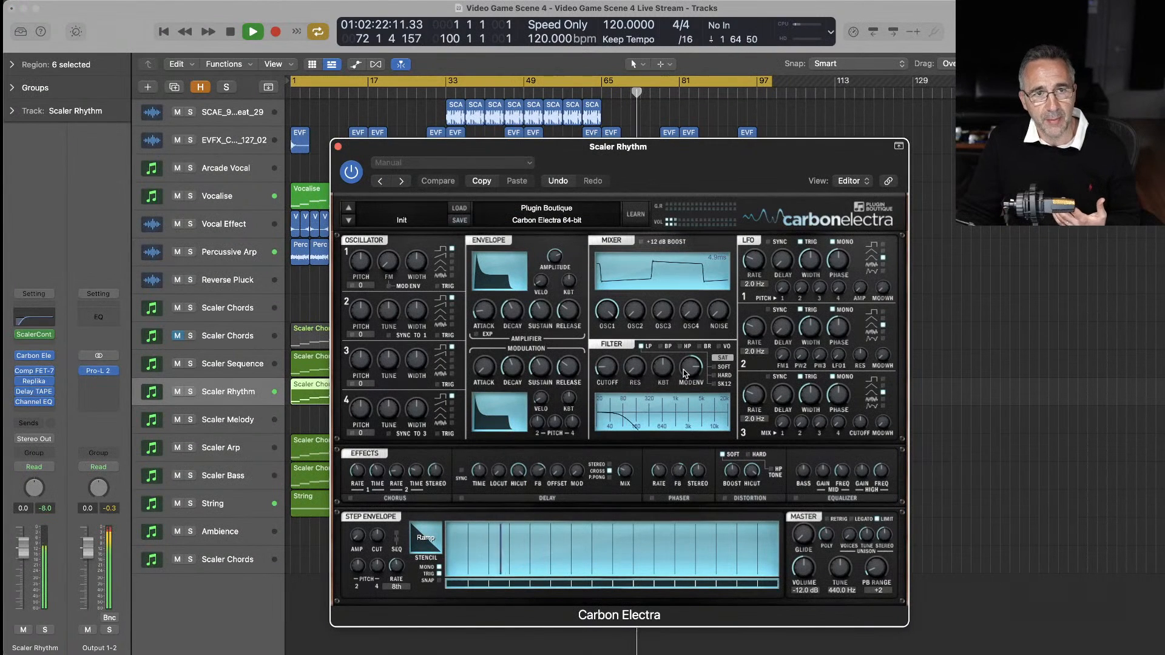
drag(684, 373, 684, 357)
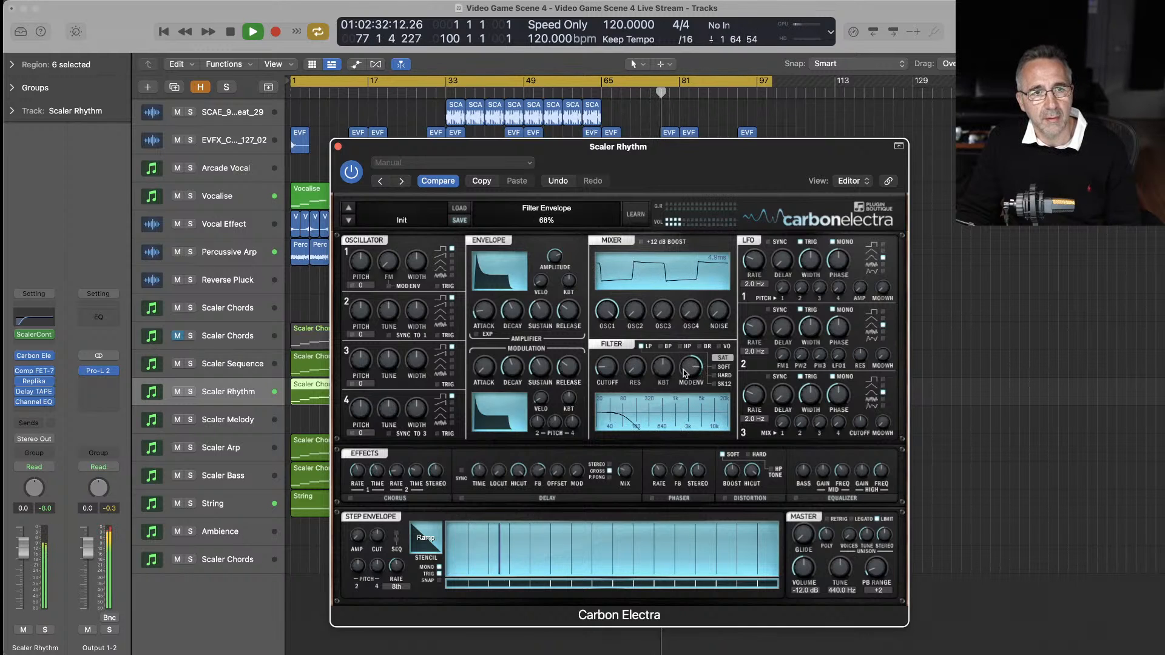
drag(684, 374, 648, 375)
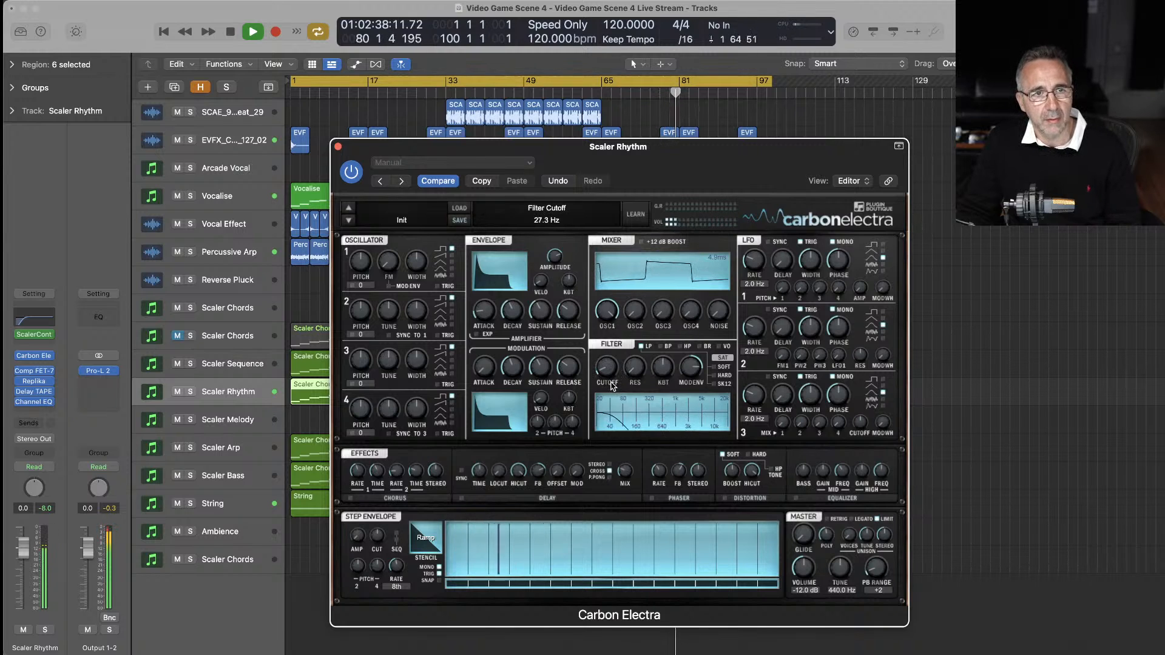
scroll(611, 386, down, 2)
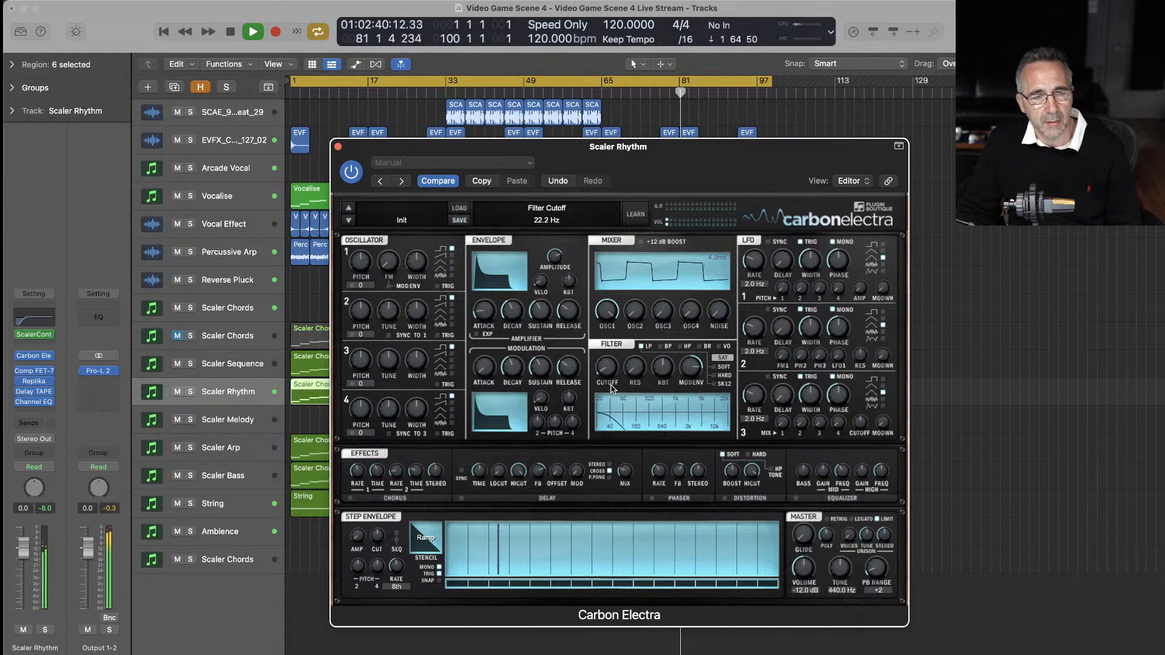
key(super+w)
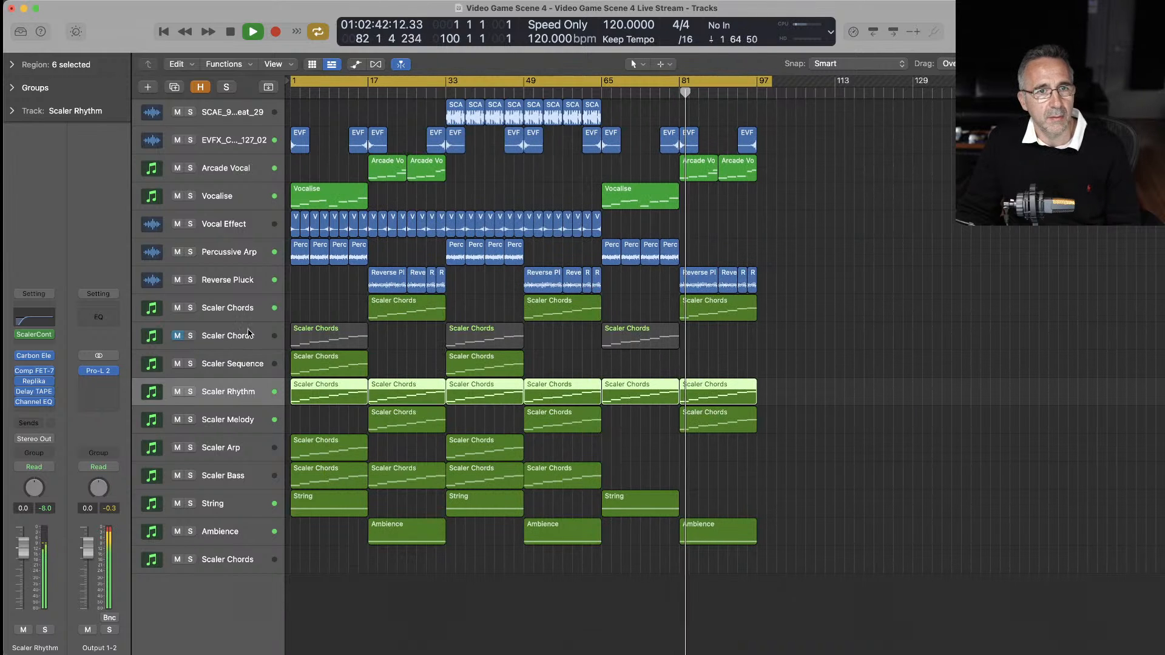
- Set the VCF ENV-1 amount in Scaler Melody's JUNO-106 to 24, close the synth, and let the arrangement play to its end
click(228, 419)
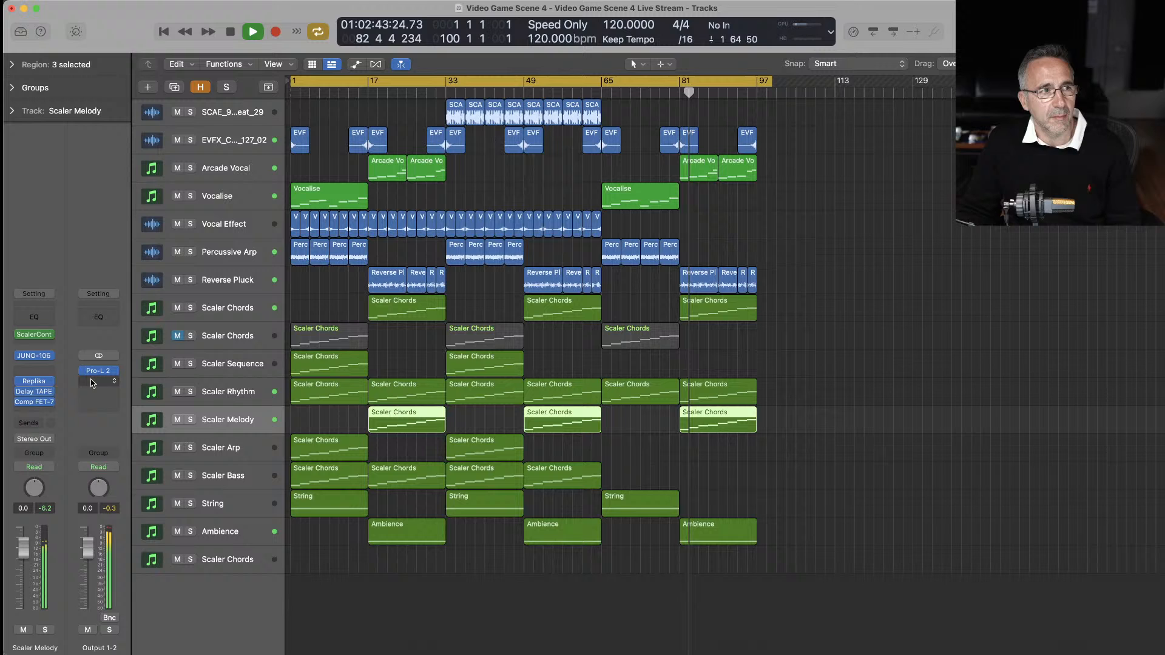
click(34, 357)
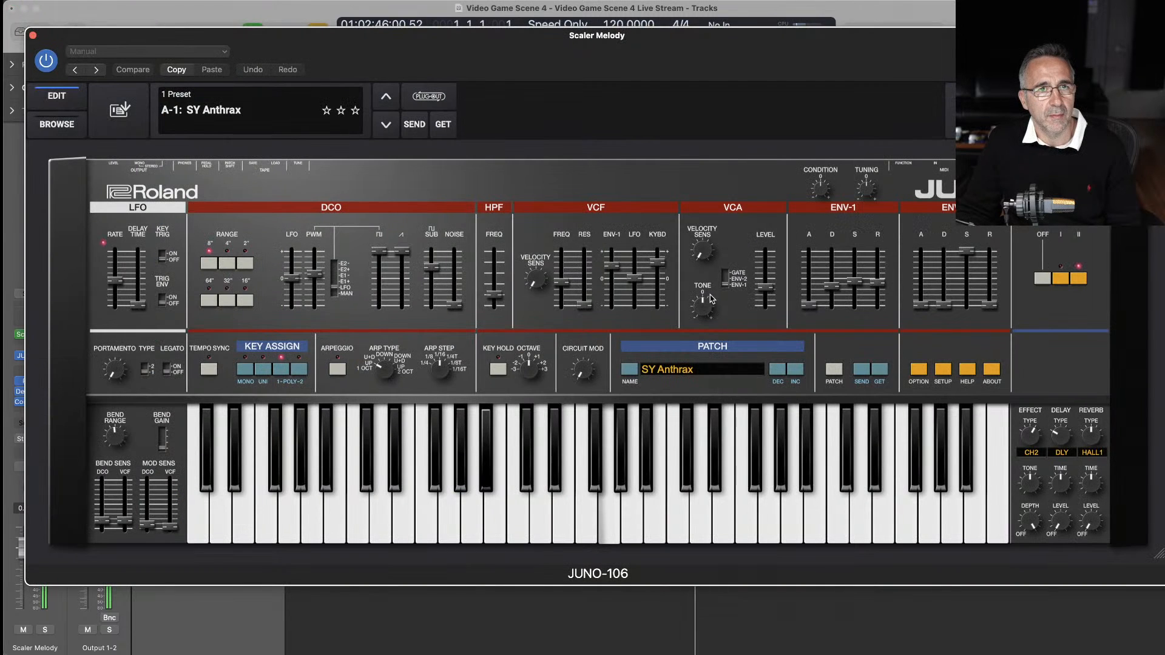
drag(608, 276, 608, 281)
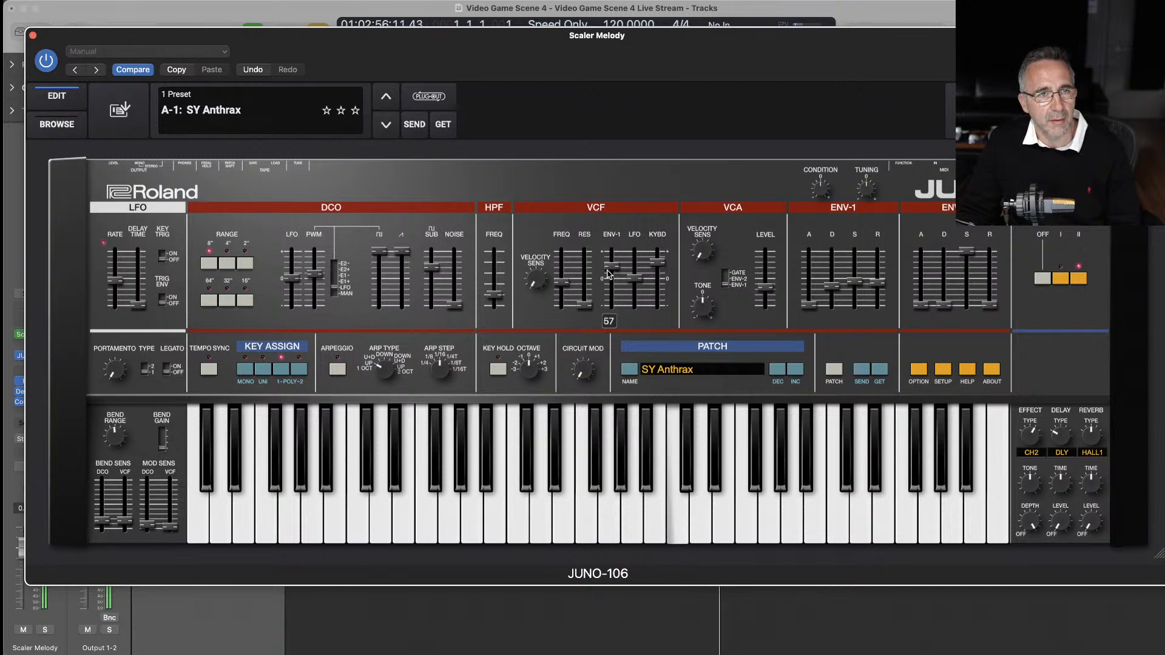
drag(609, 274, 609, 281)
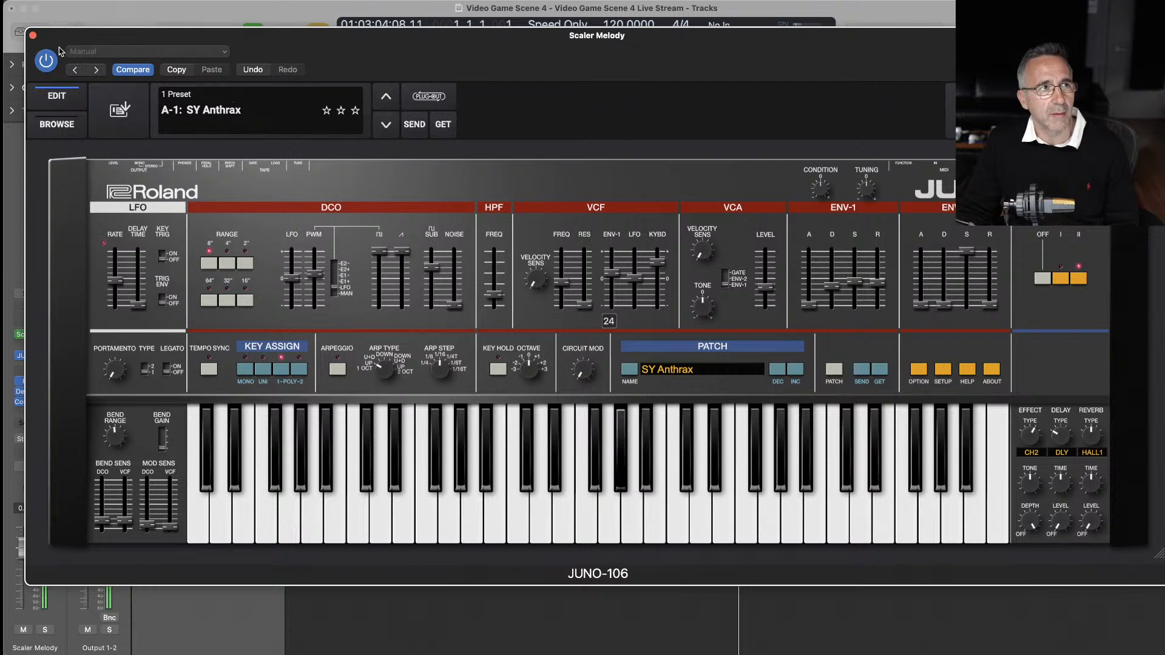
click(33, 36)
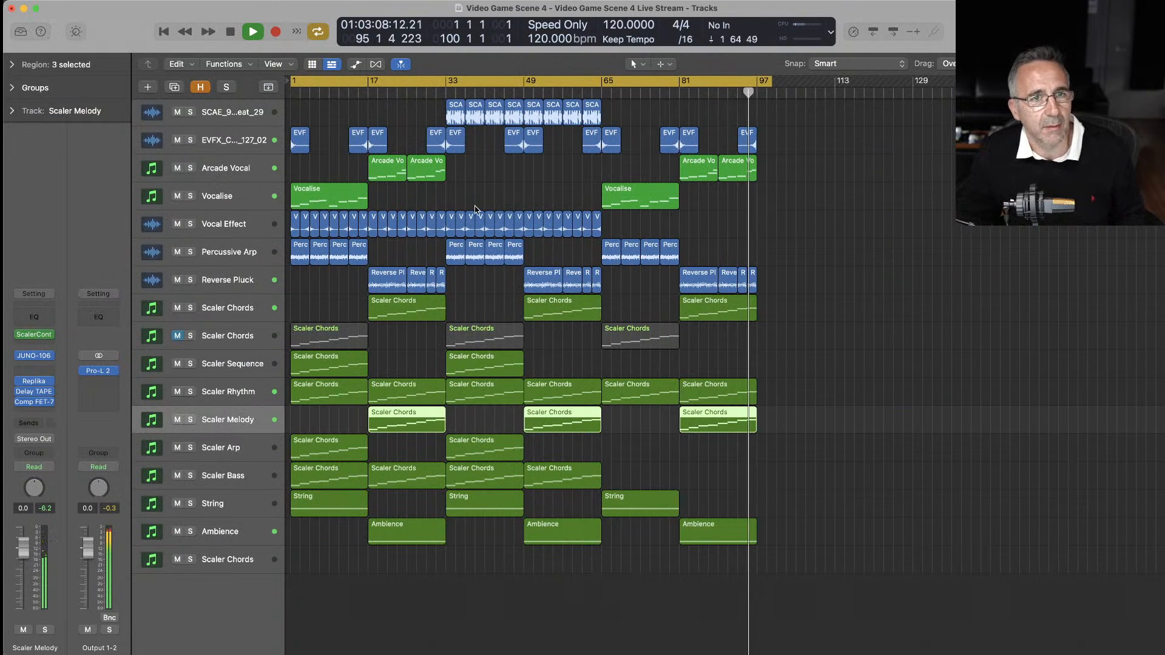
click(820, 293)
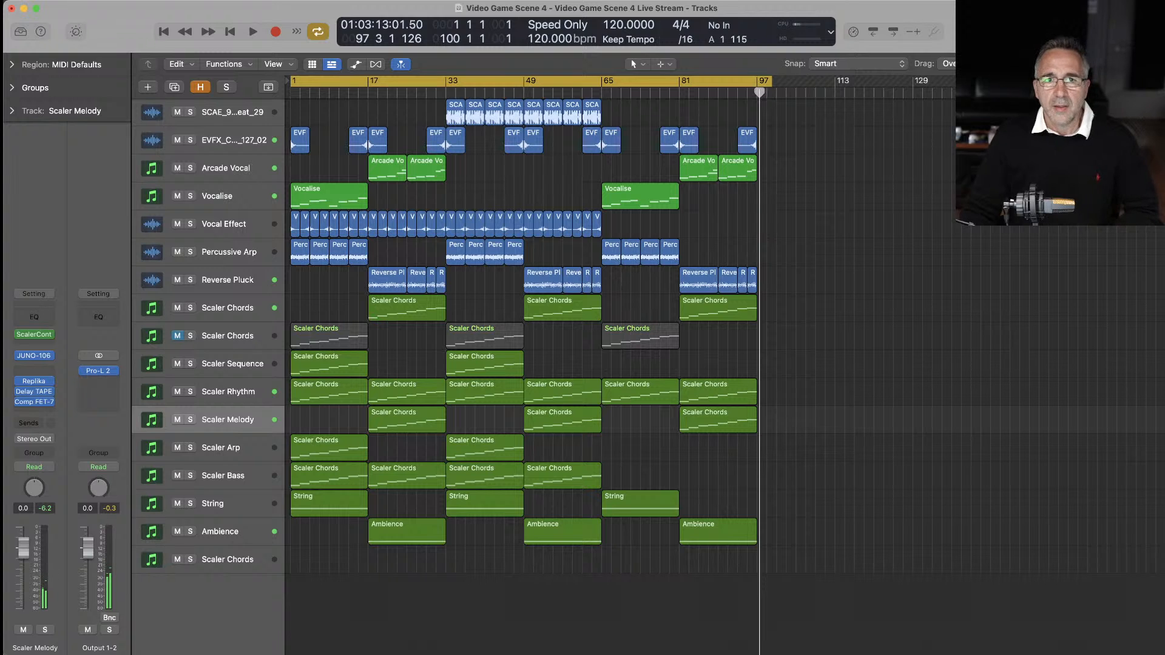
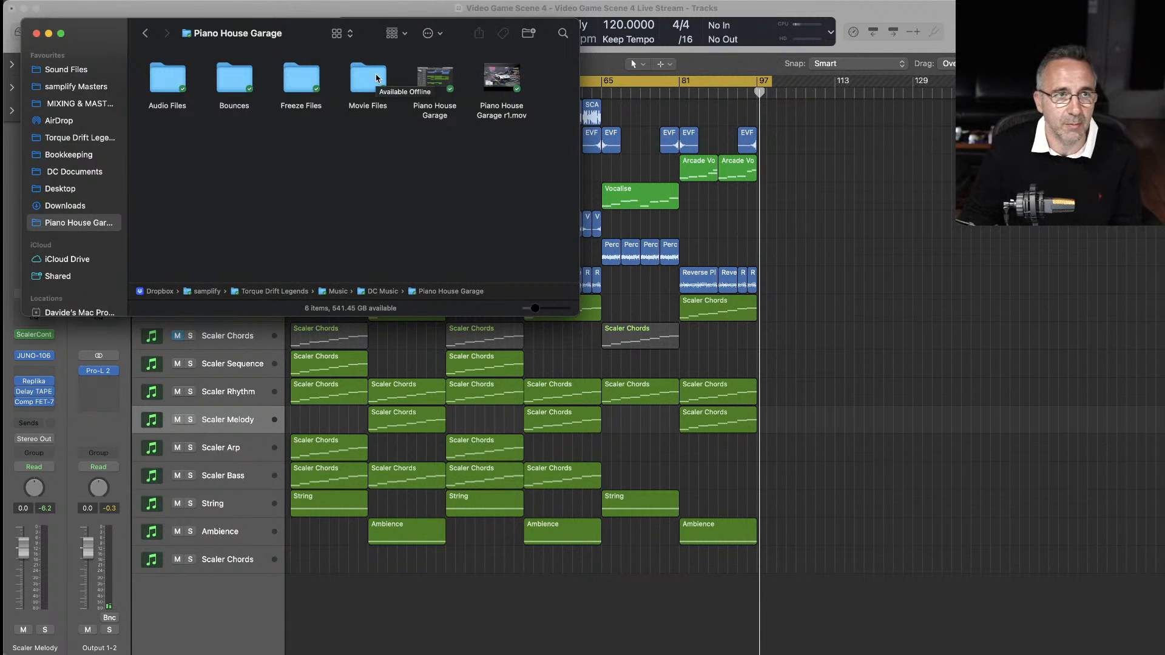
- Open the Piano House Garage project and save the changes to the current project
click(436, 82)
double_click(436, 81)
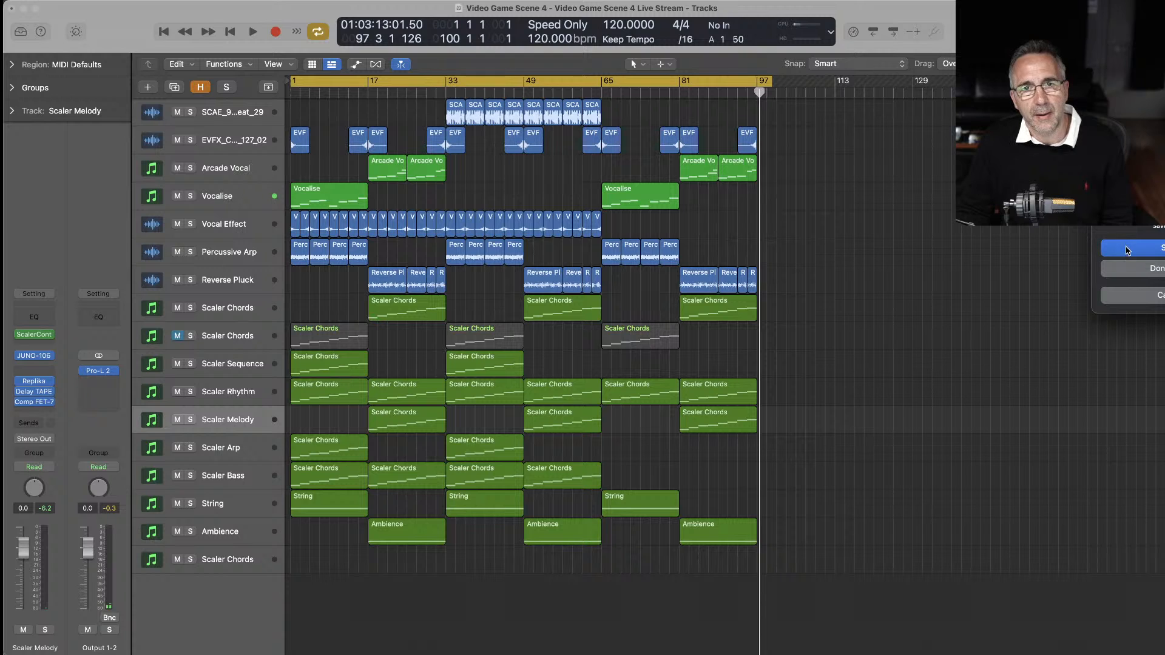
click(1127, 251)
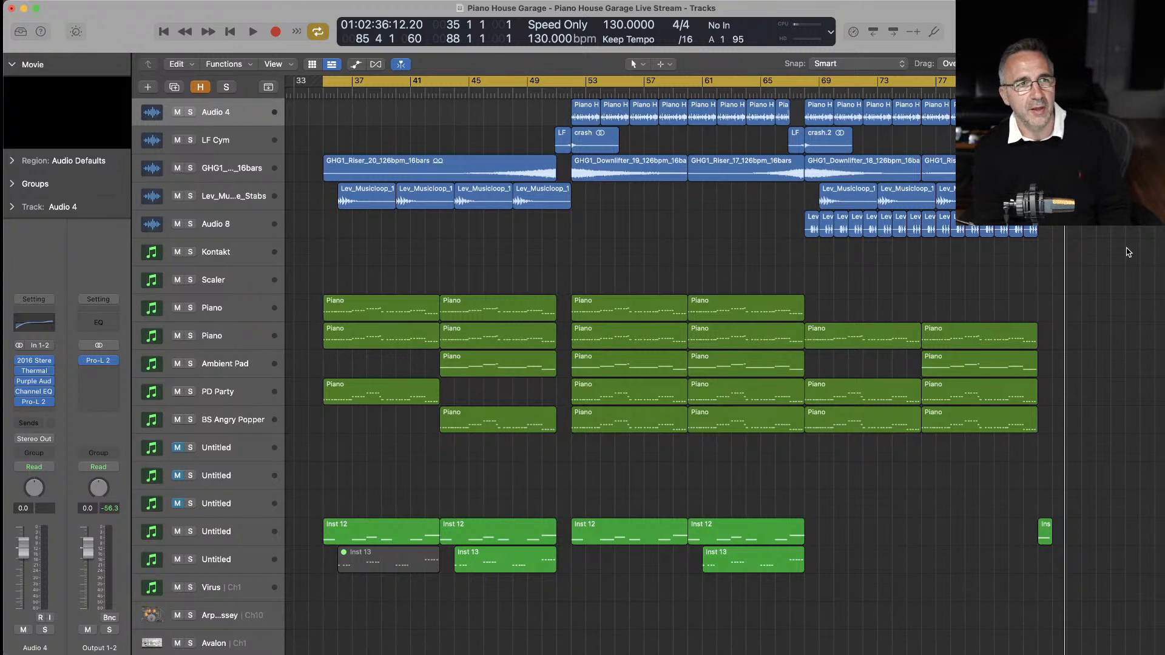
- Play the Piano House Garage arrangement against its garage walkthrough movie in a separate window, and close the movie window at the end
key(space)
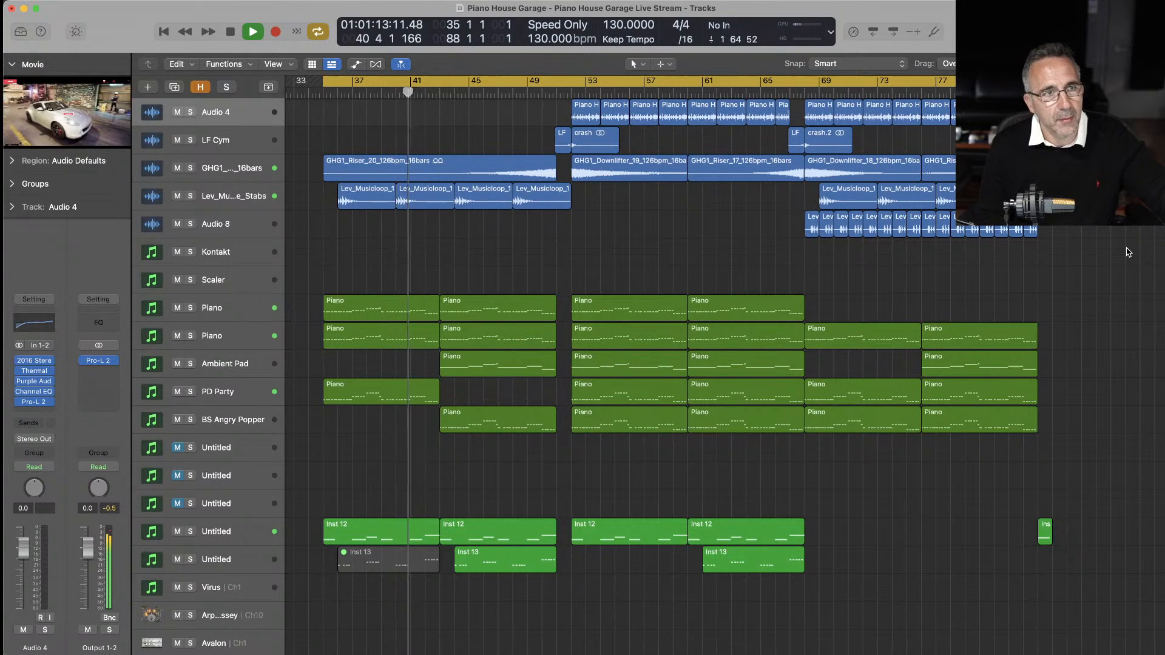
click(108, 116)
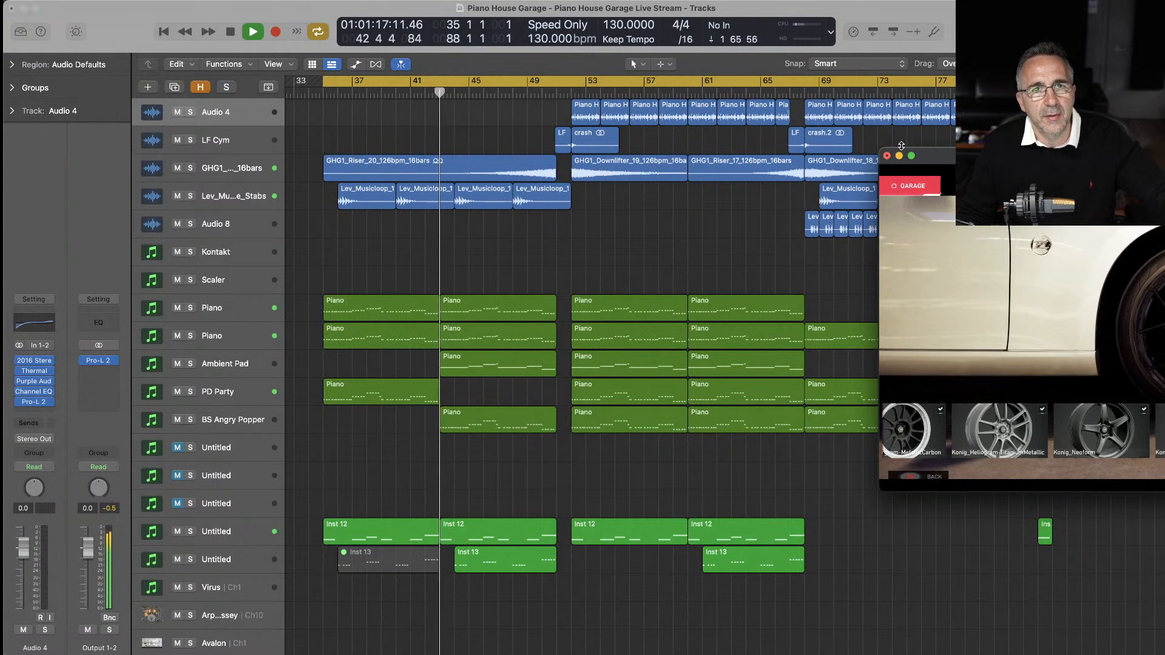
drag(948, 159, 380, 213)
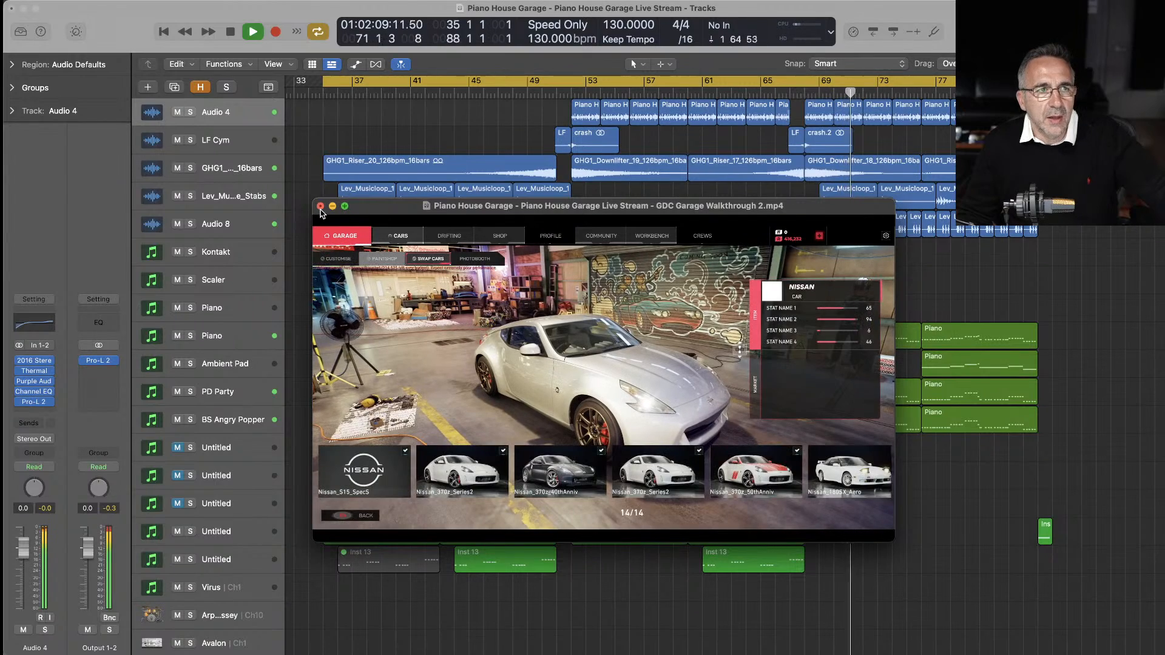
drag(376, 211, 208, 89)
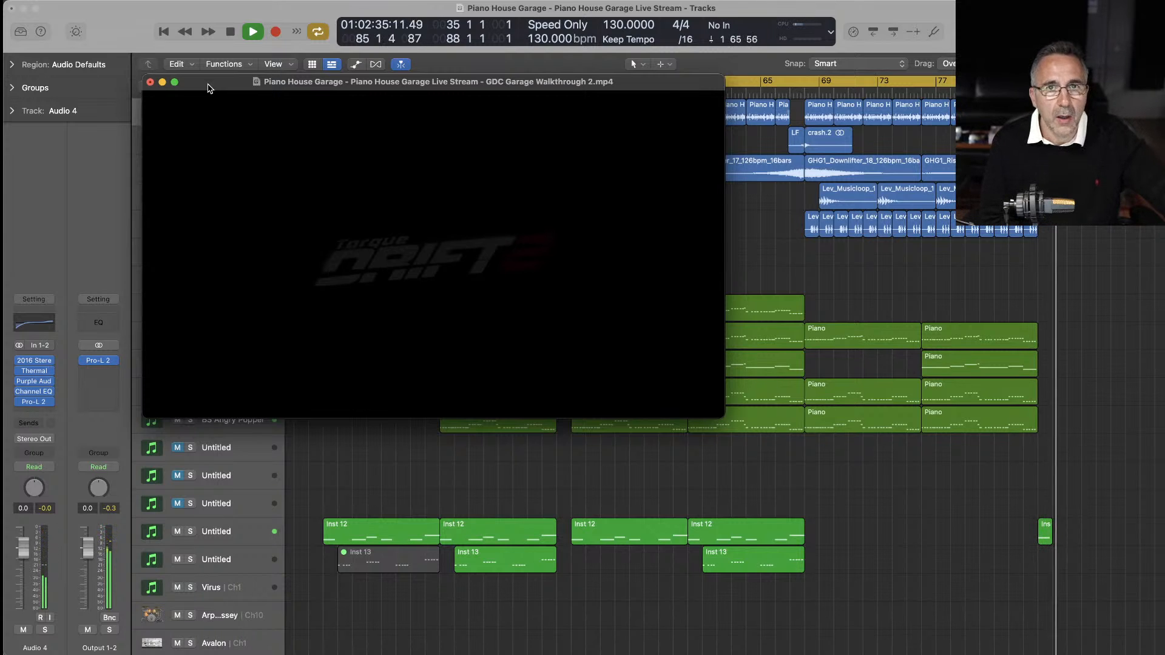
key(space)
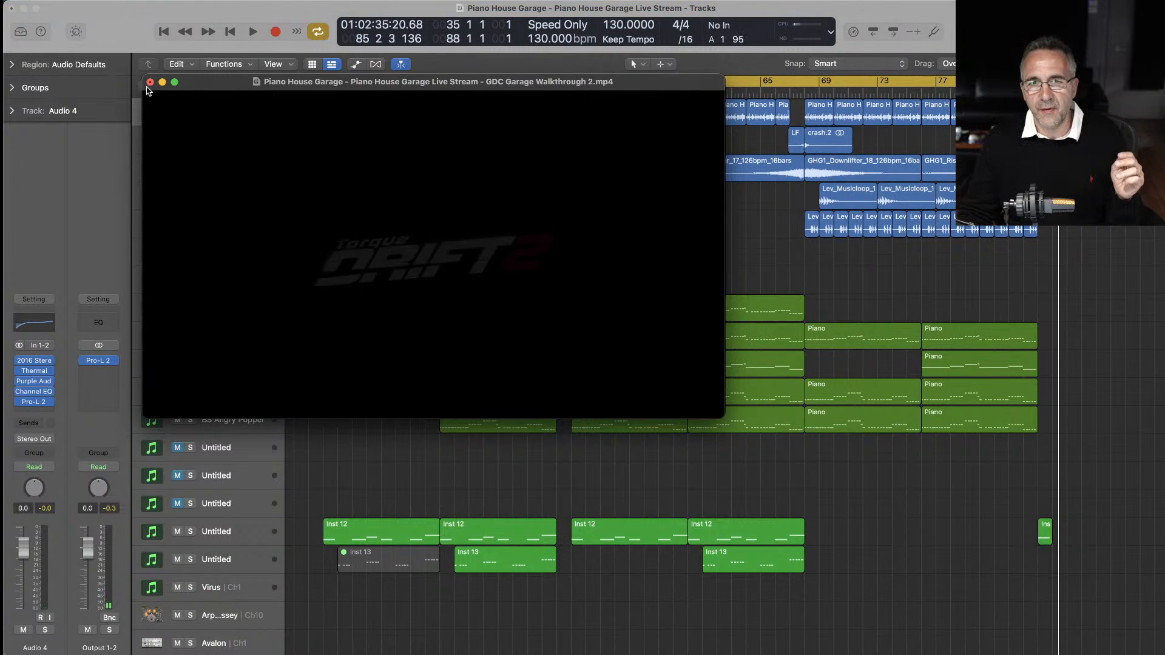
click(151, 84)
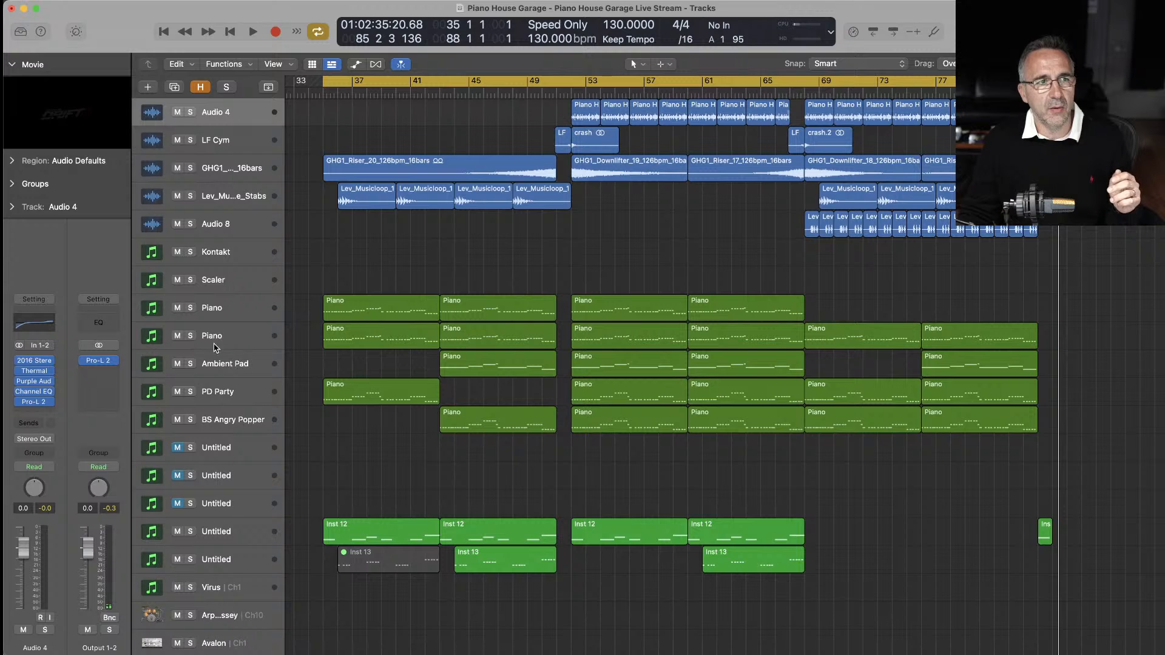
- Examine the detected scales and chord pattern in Scaler Control on the upper Piano track, and close the plug-in
click(212, 312)
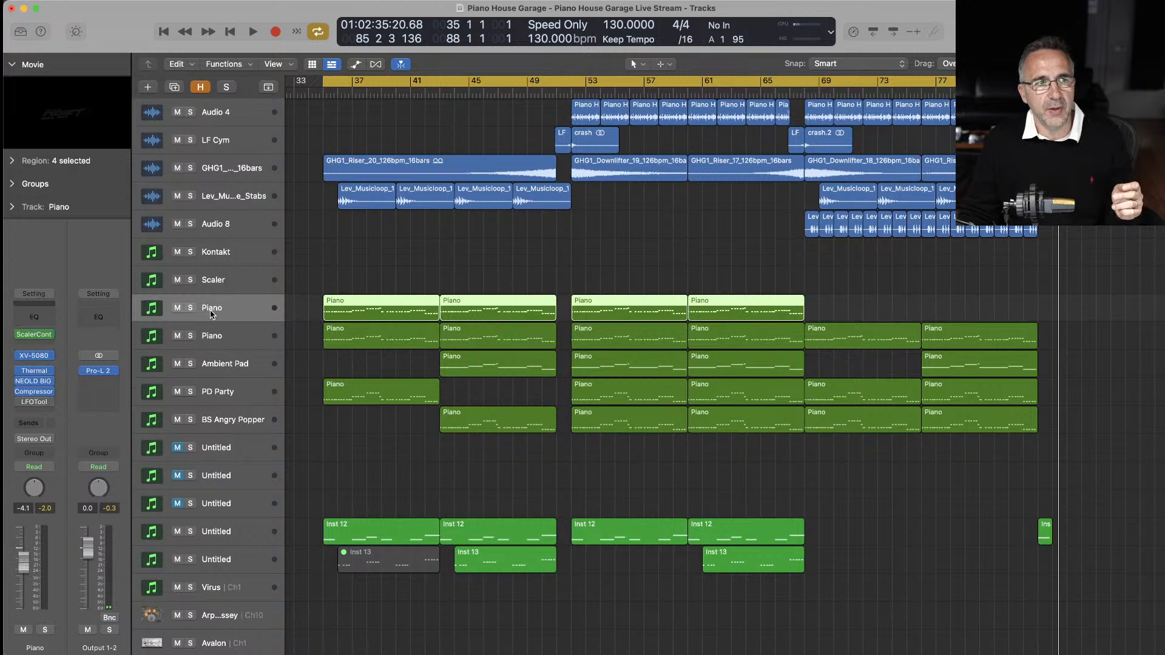
click(33, 337)
drag(1075, 45, 392, 55)
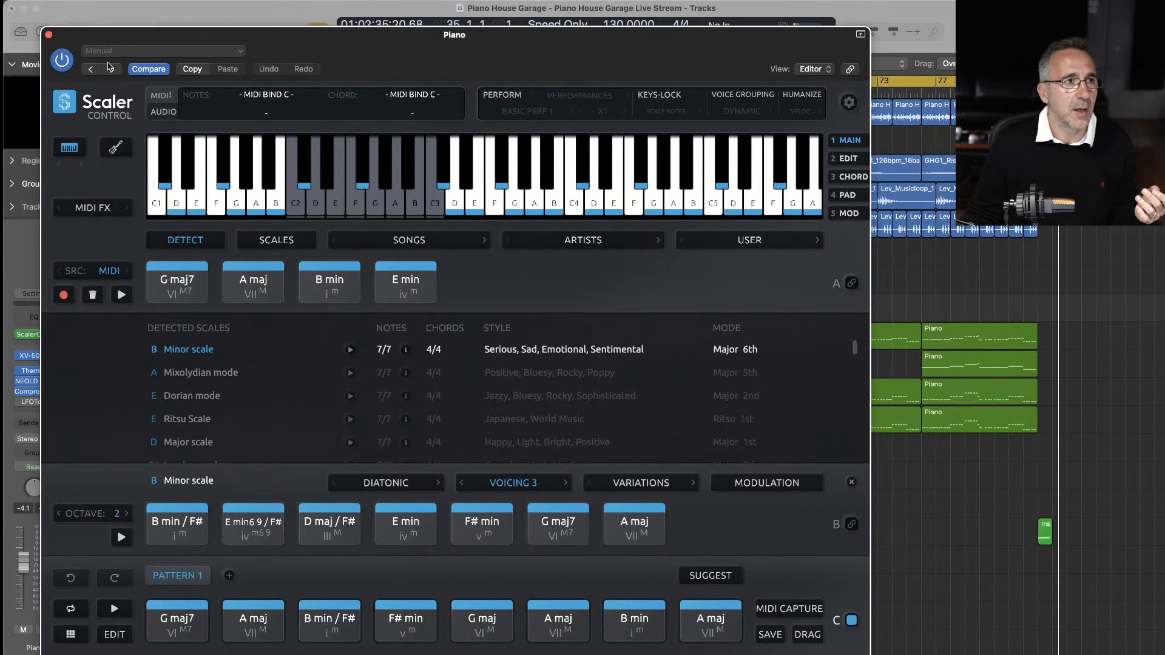
click(49, 35)
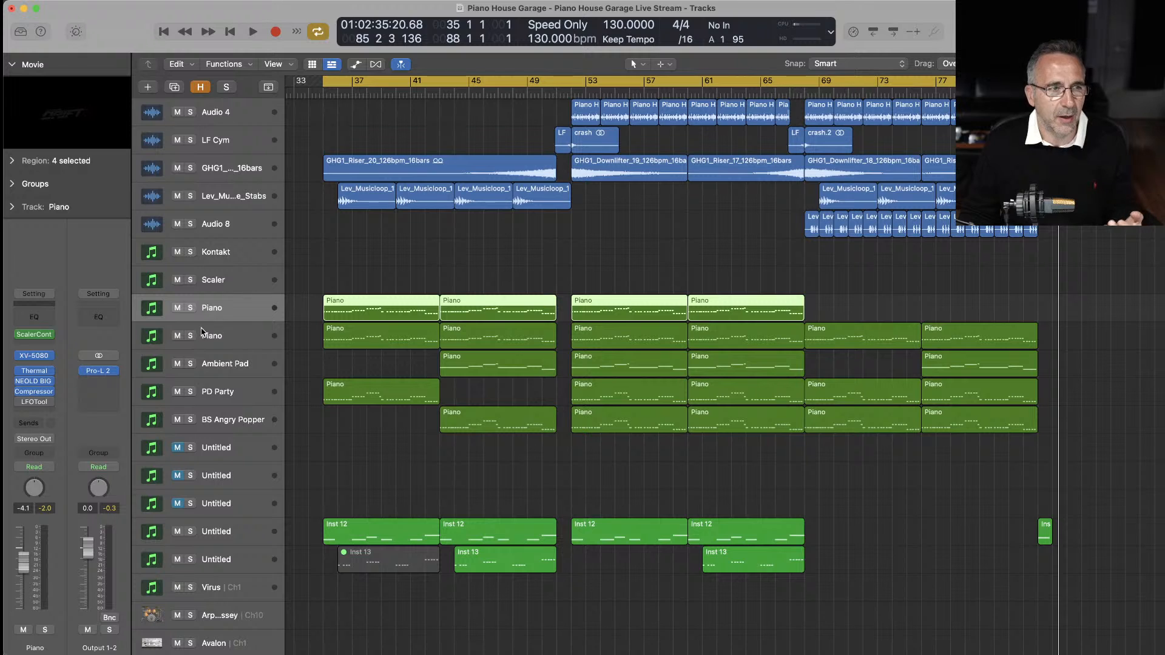
- Solo the lower Piano track, play it from bar 35, and select it to show its channel strip
click(189, 336)
key(space)
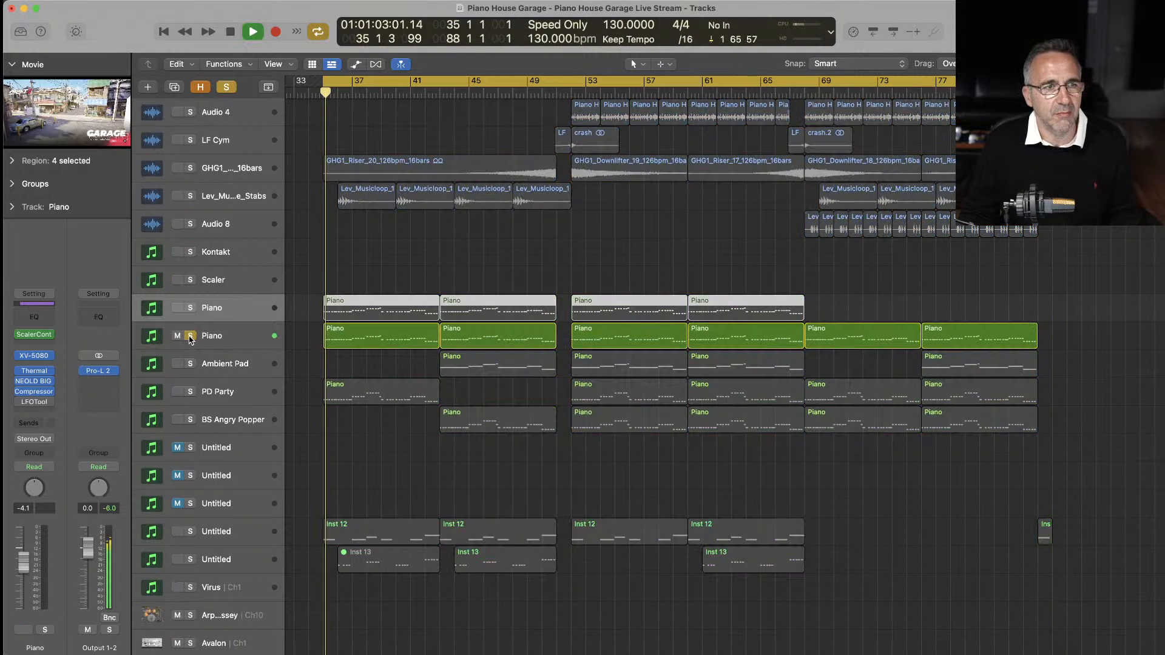
click(213, 337)
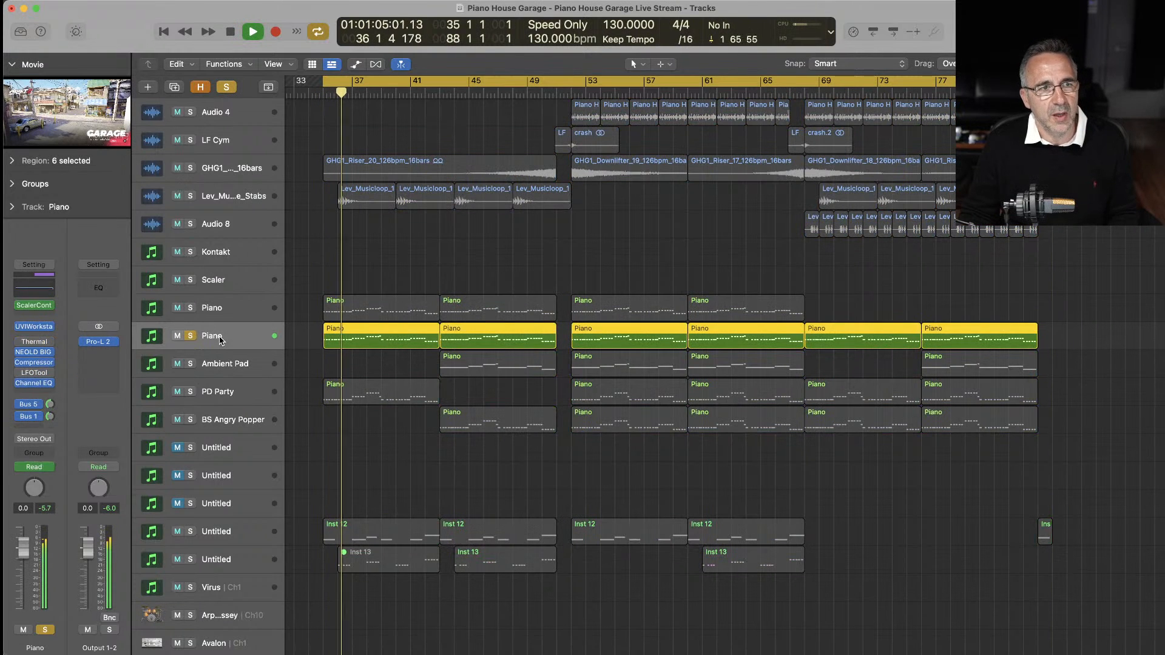
- Stop playback, browse the song chord set categories in Scaler Control on the lower Piano track, and close the plug-in
key(space)
click(33, 309)
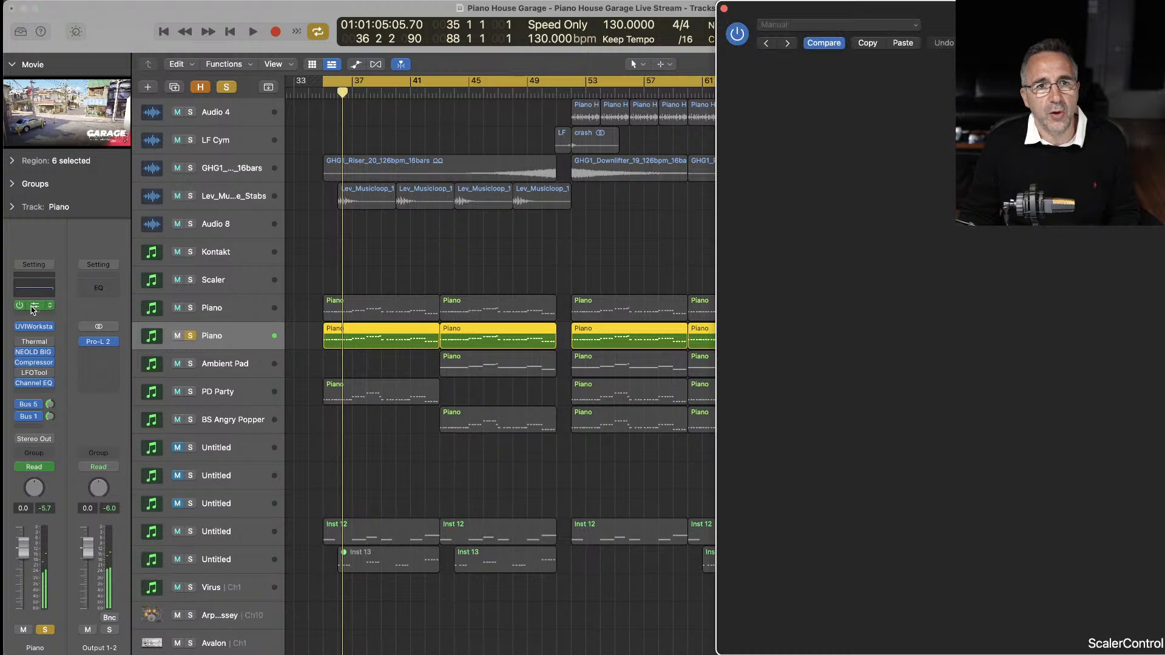
drag(1029, 8, 489, 13)
drag(489, 78, 487, 75)
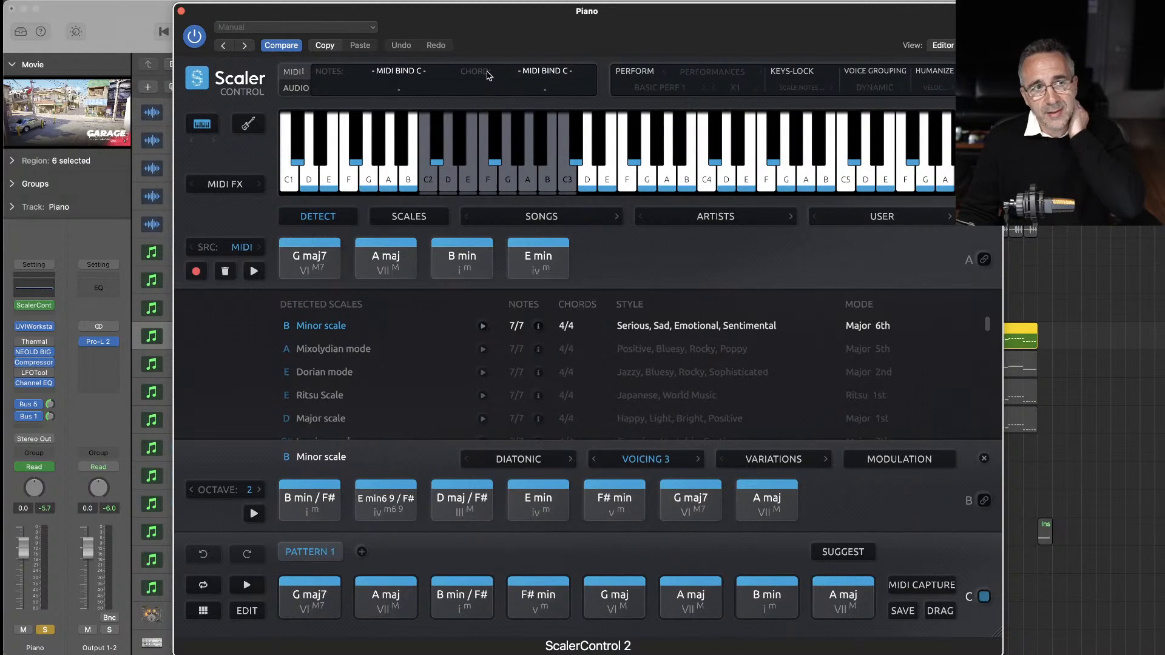
click(500, 215)
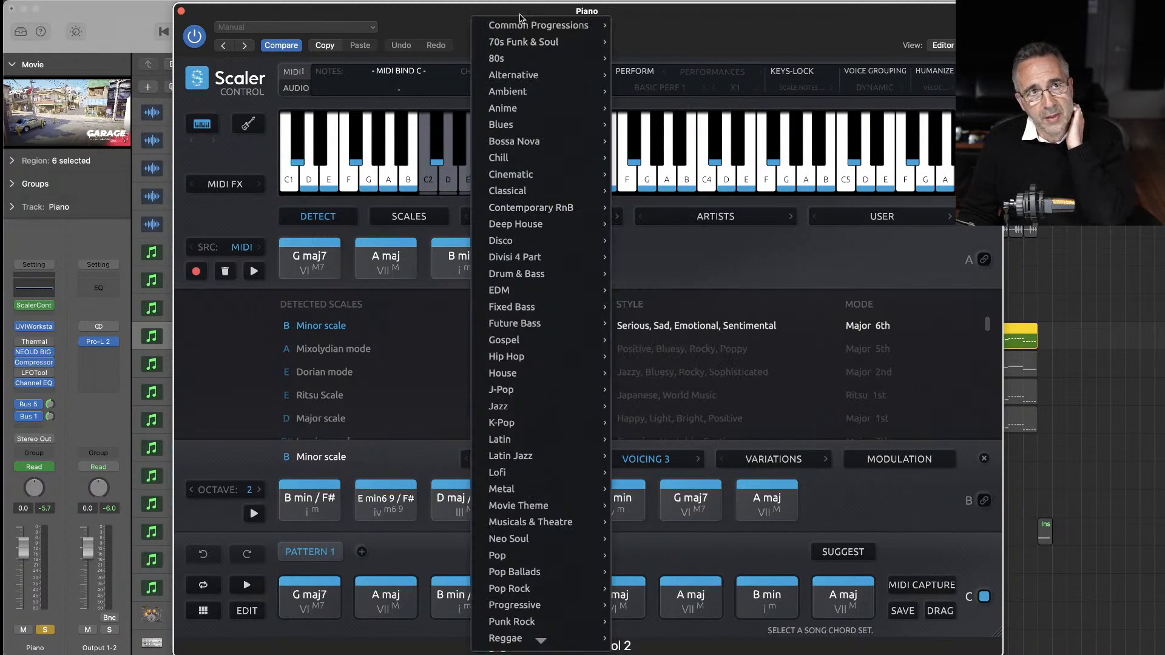
mouse_move(547, 24)
mouse_move(646, 25)
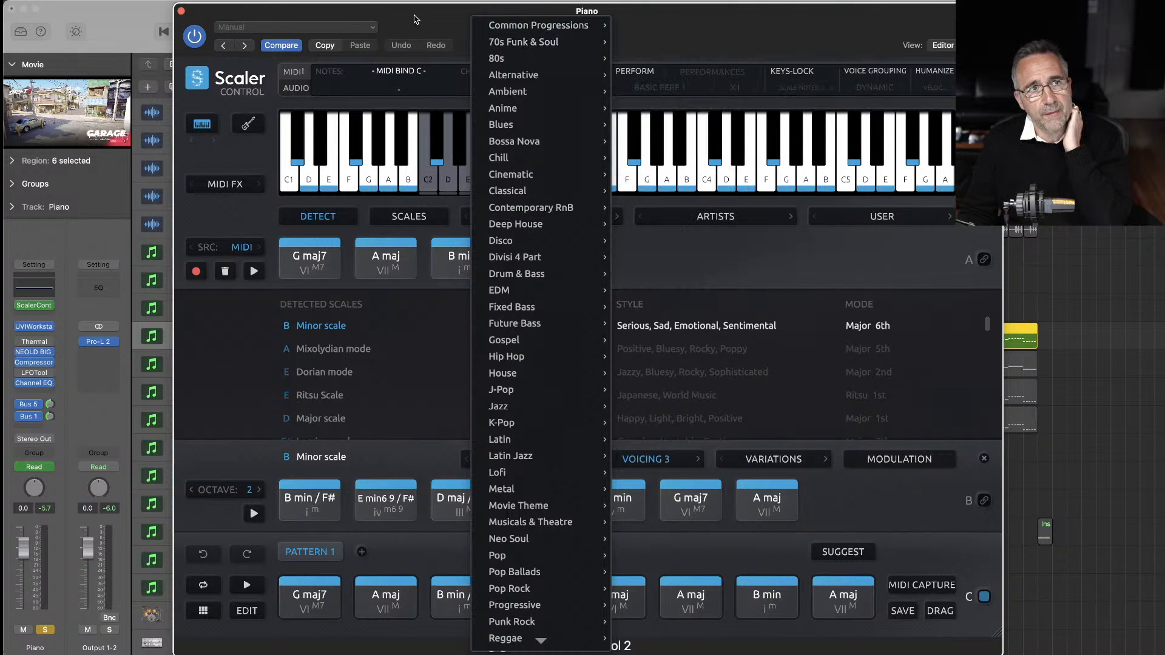
click(181, 11)
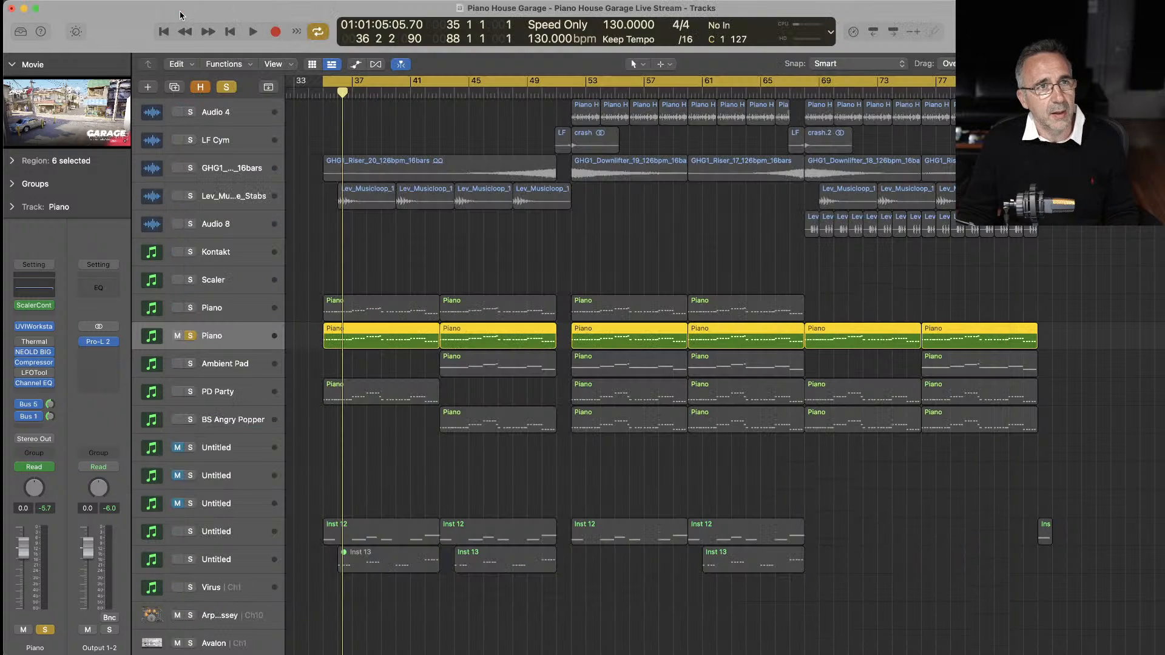
- Reopen Scaler Control on the lower Piano track and audition the D maj / F# scale chord and the pattern's G maj chord
click(35, 307)
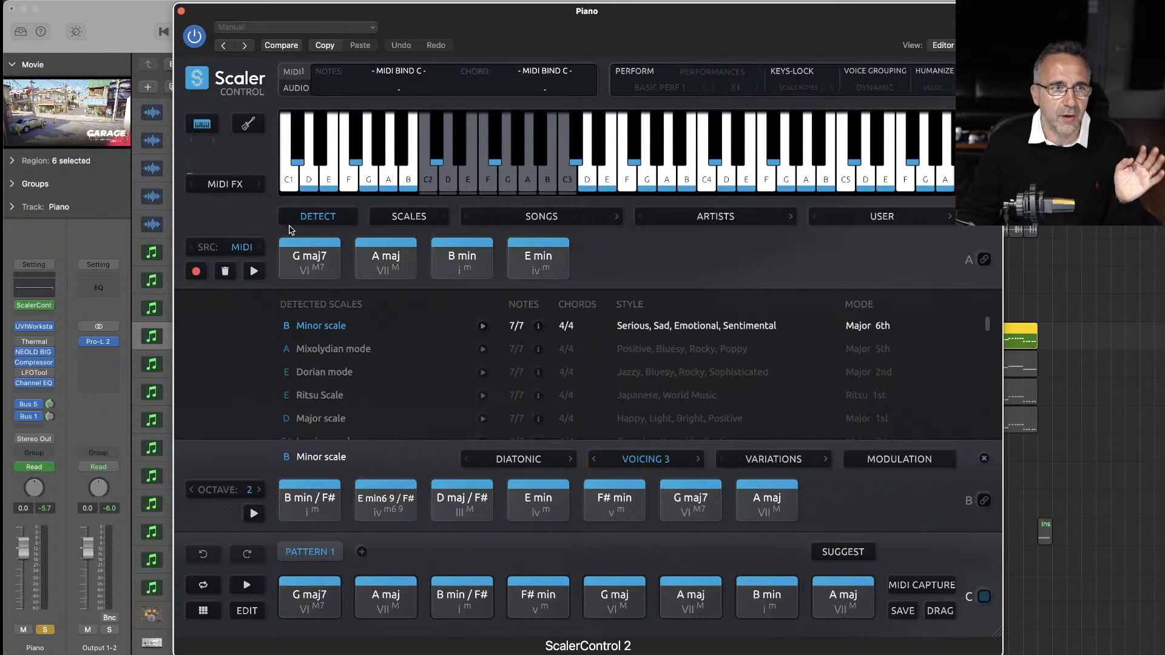
click(488, 498)
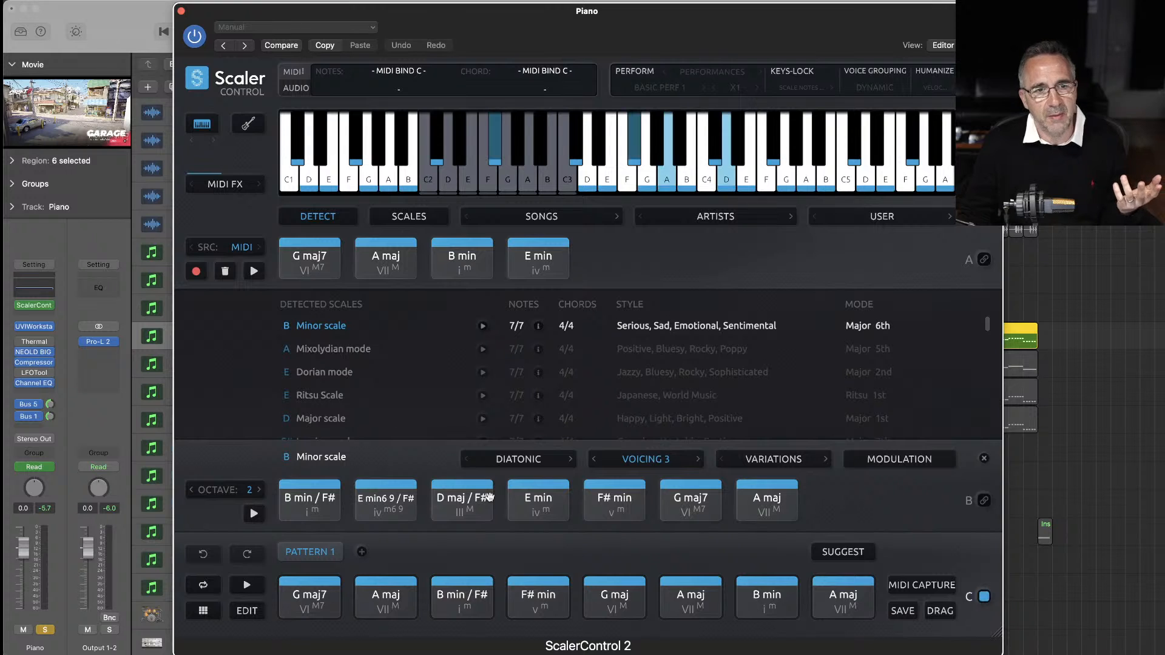
click(604, 591)
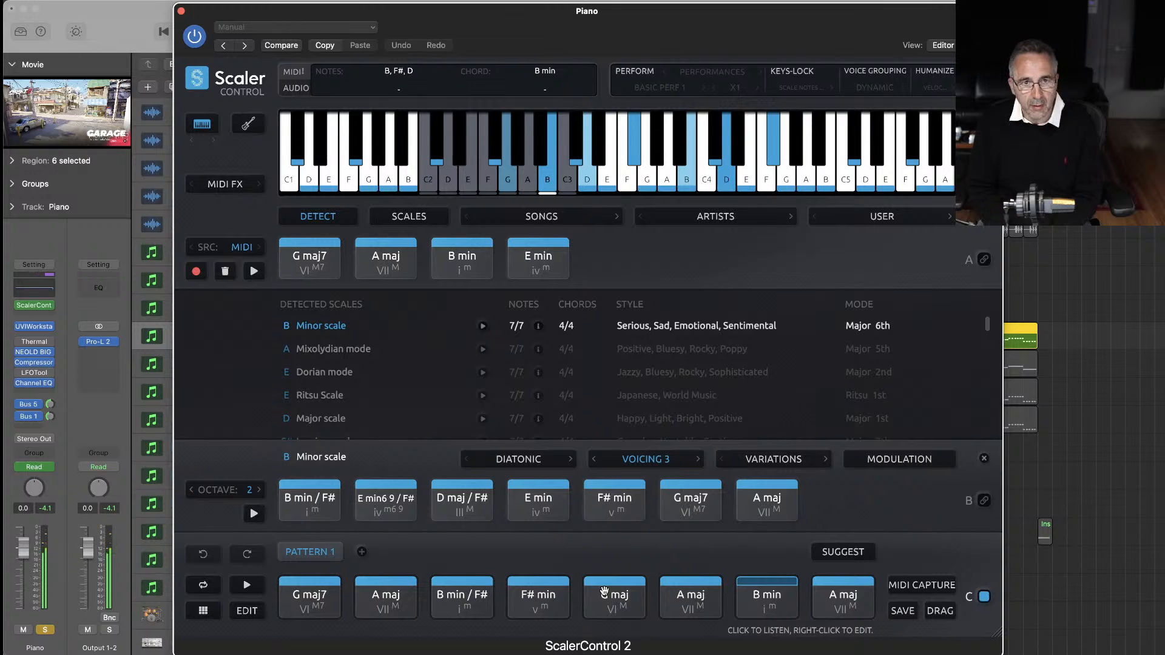
click(605, 592)
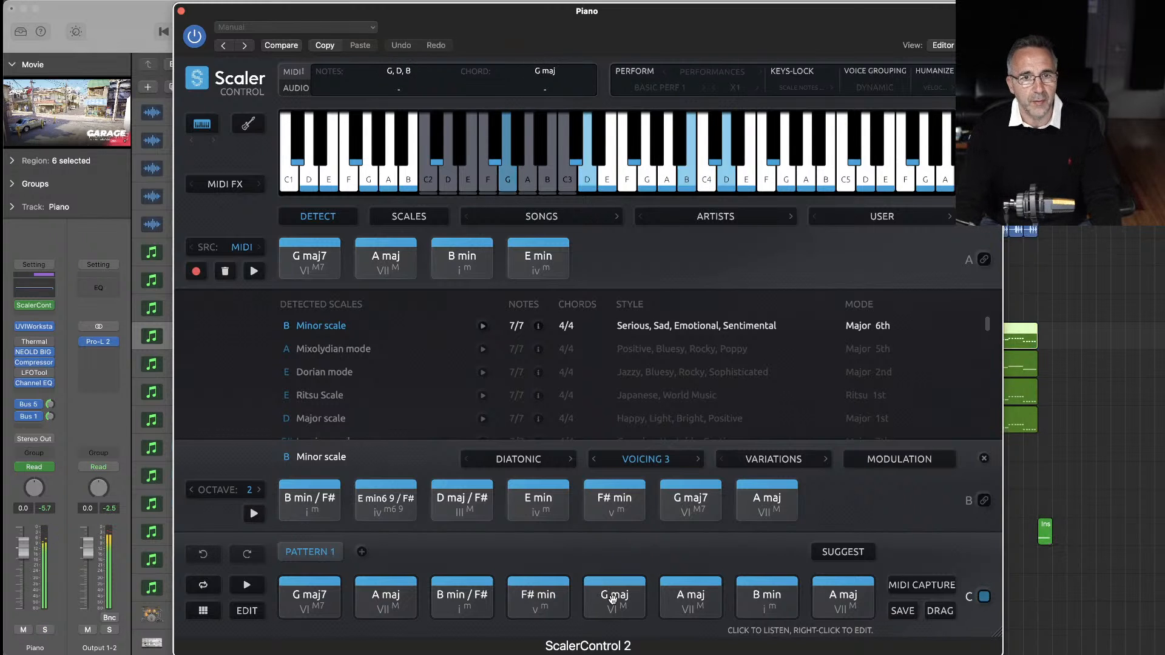
- Shrink the Scaler Control window and move it clear of the track headers, and stop playback
drag(994, 631, 601, 396)
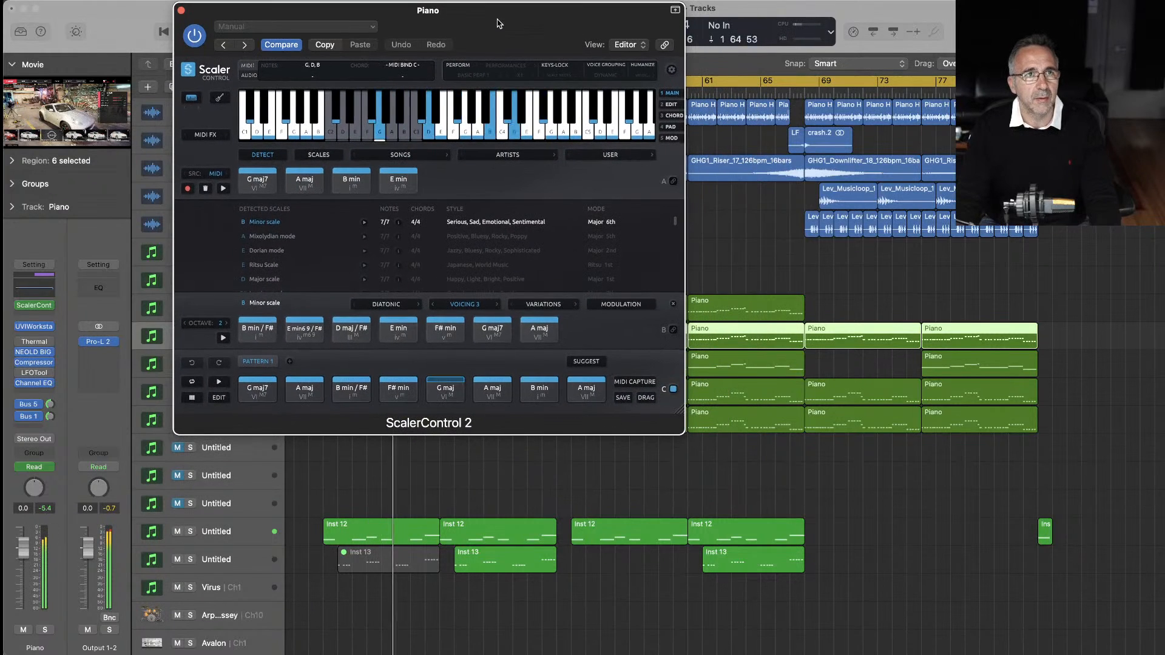
drag(496, 24, 875, 169)
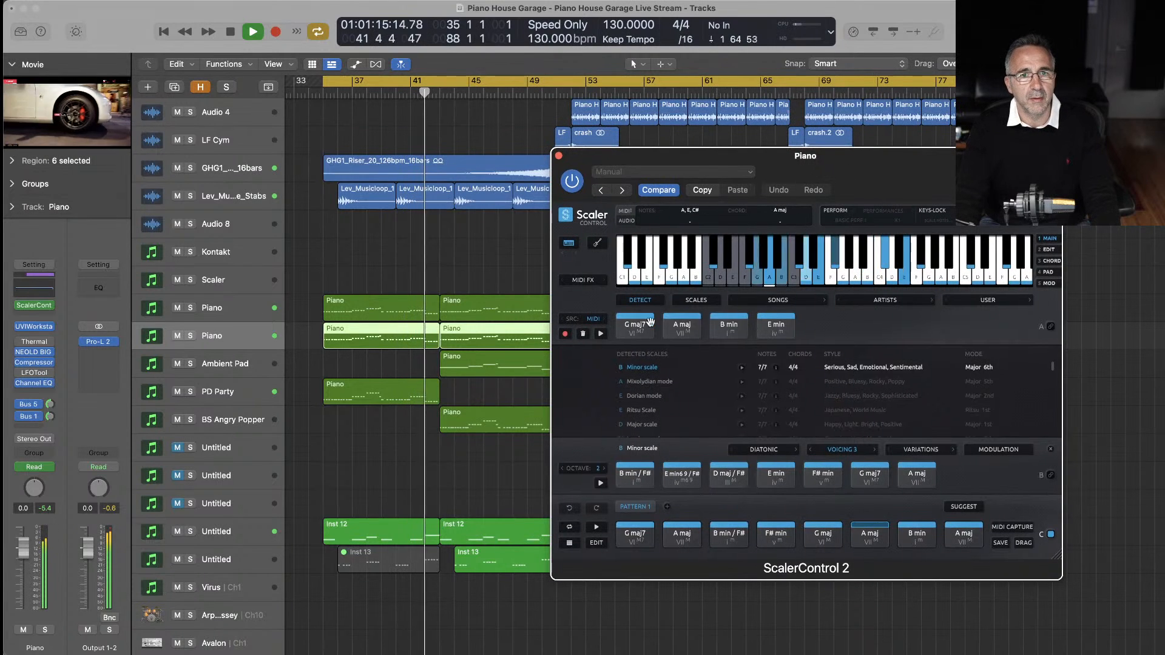
key(space)
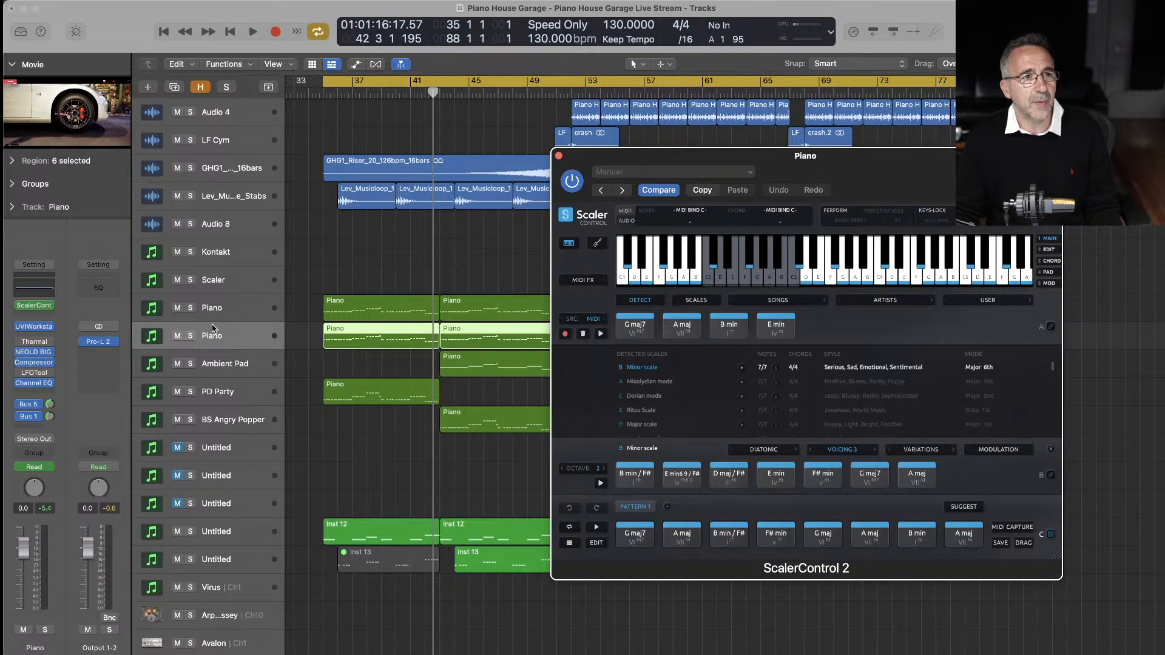
- Select the lower Piano track's first region, solo the track, and play it cycled over bars 35 to 43
click(356, 334)
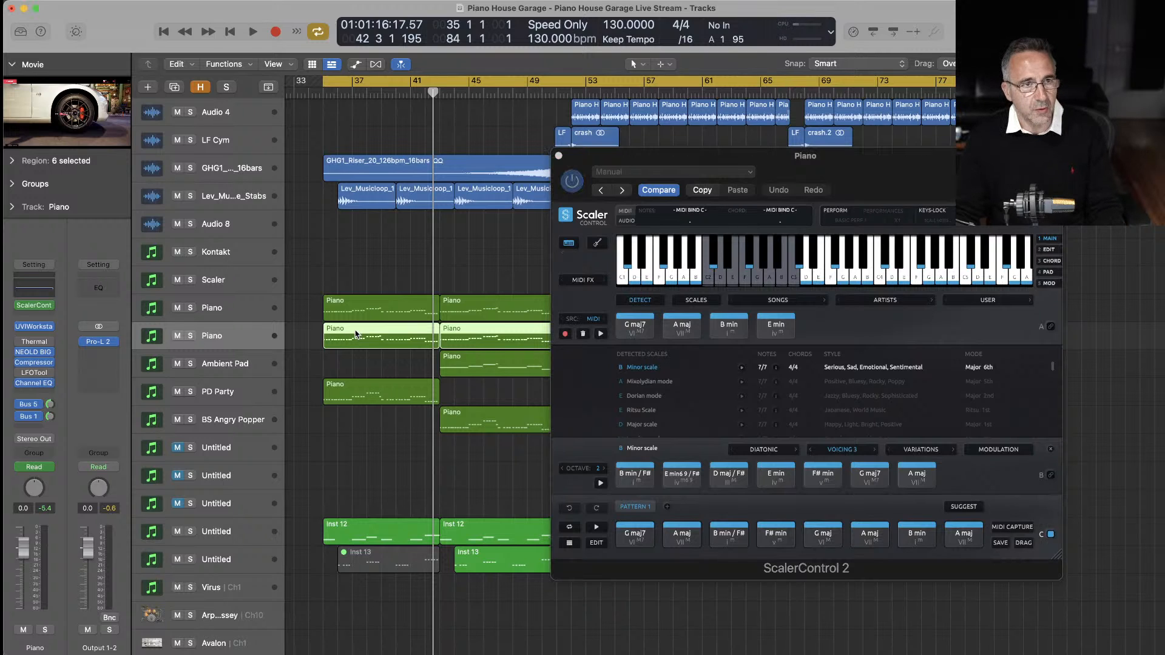
click(306, 354)
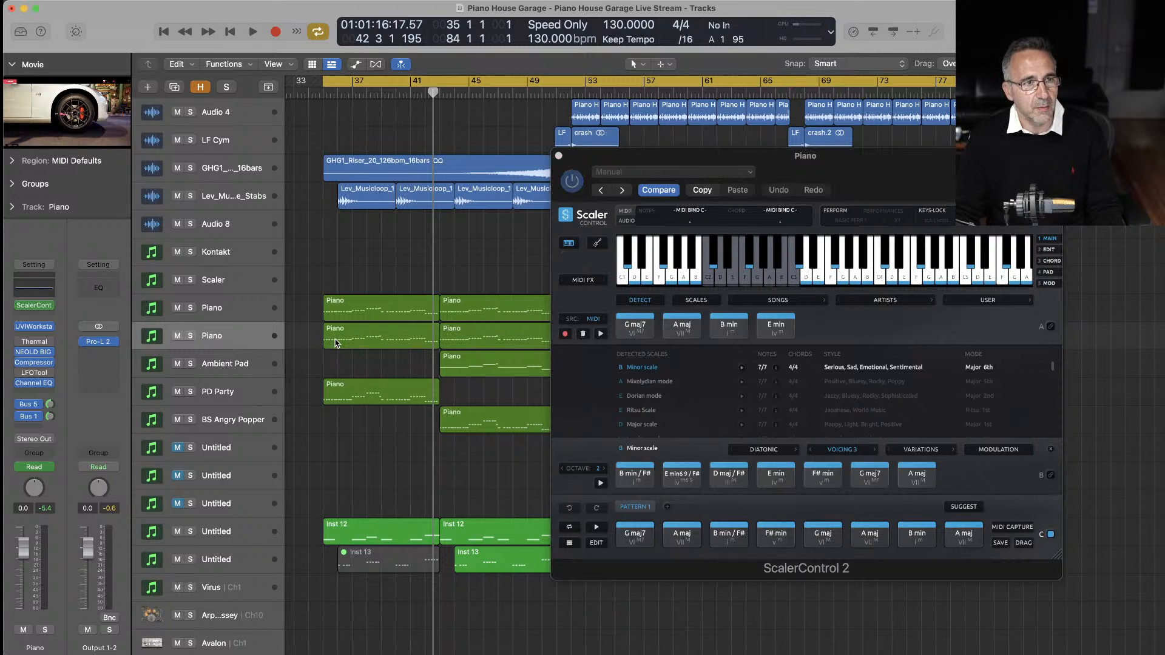
click(336, 342)
click(191, 336)
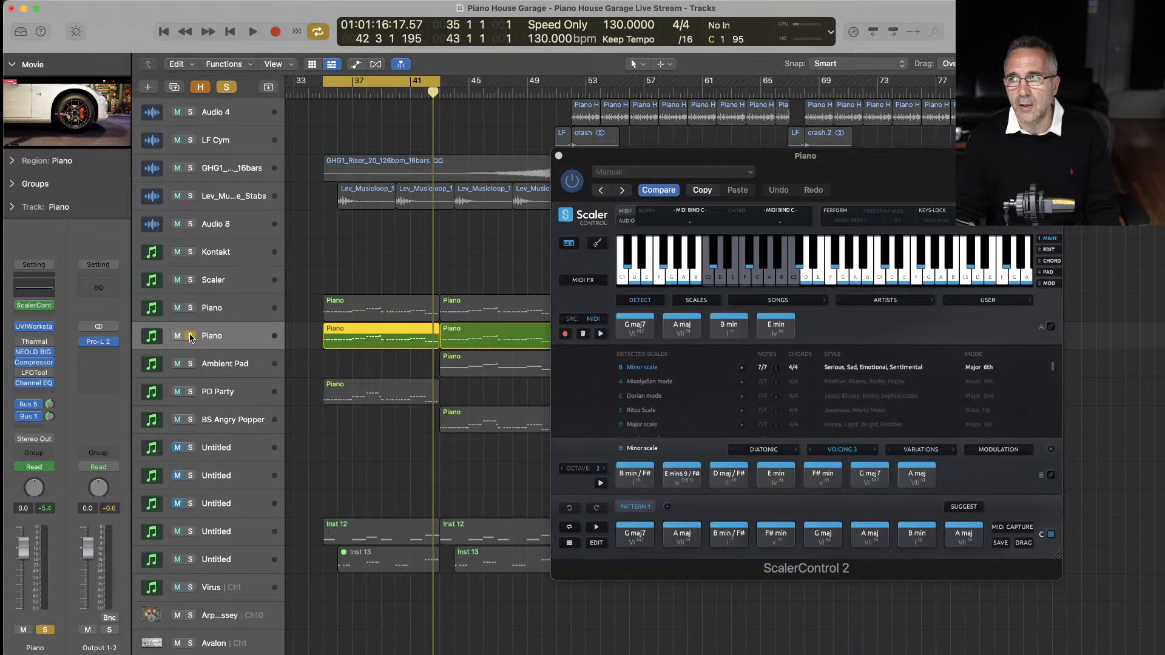
key(space)
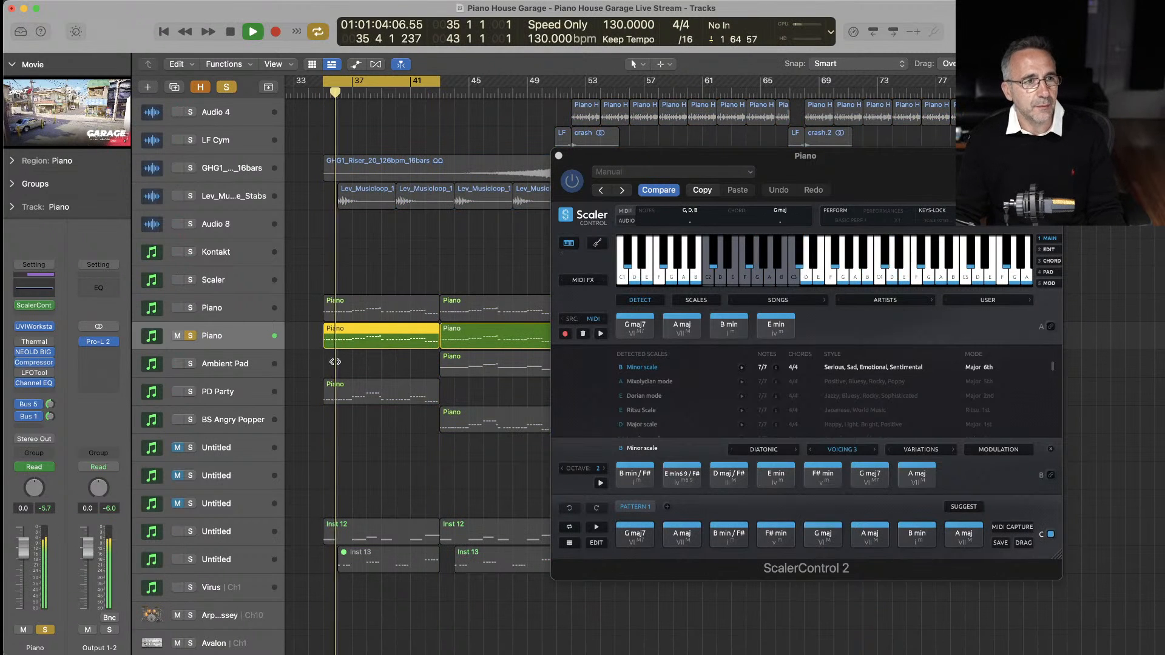
- Solo the BS Angry Popper track and copy the lower Piano track's first region onto it at bar 35
click(248, 423)
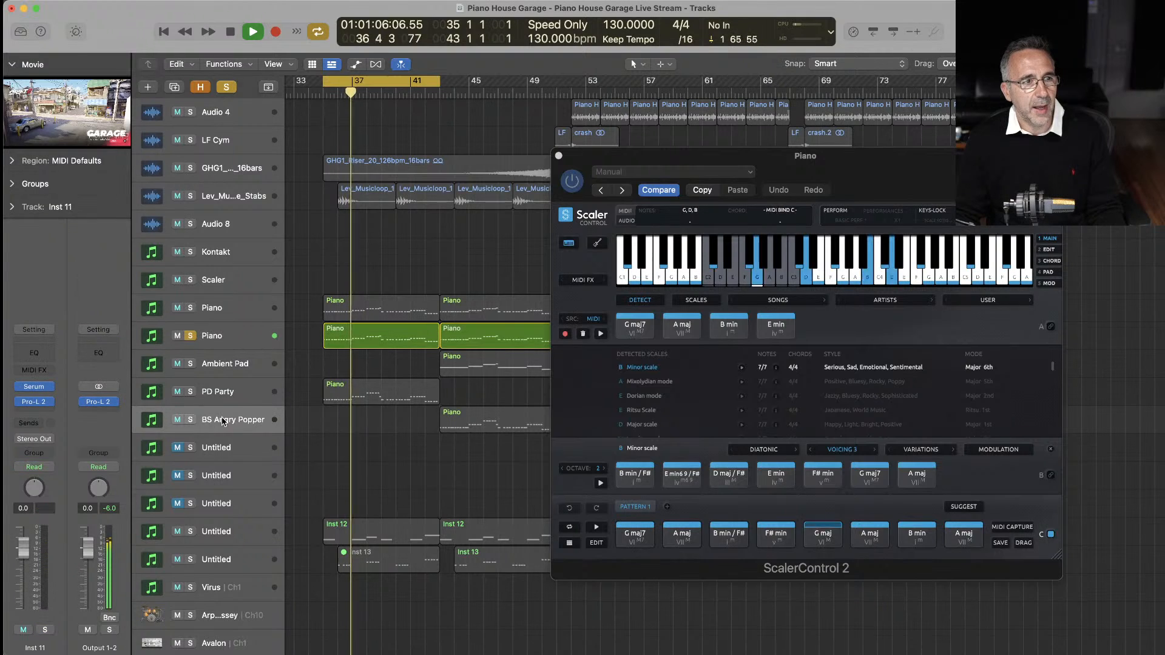
key(s)
key(space)
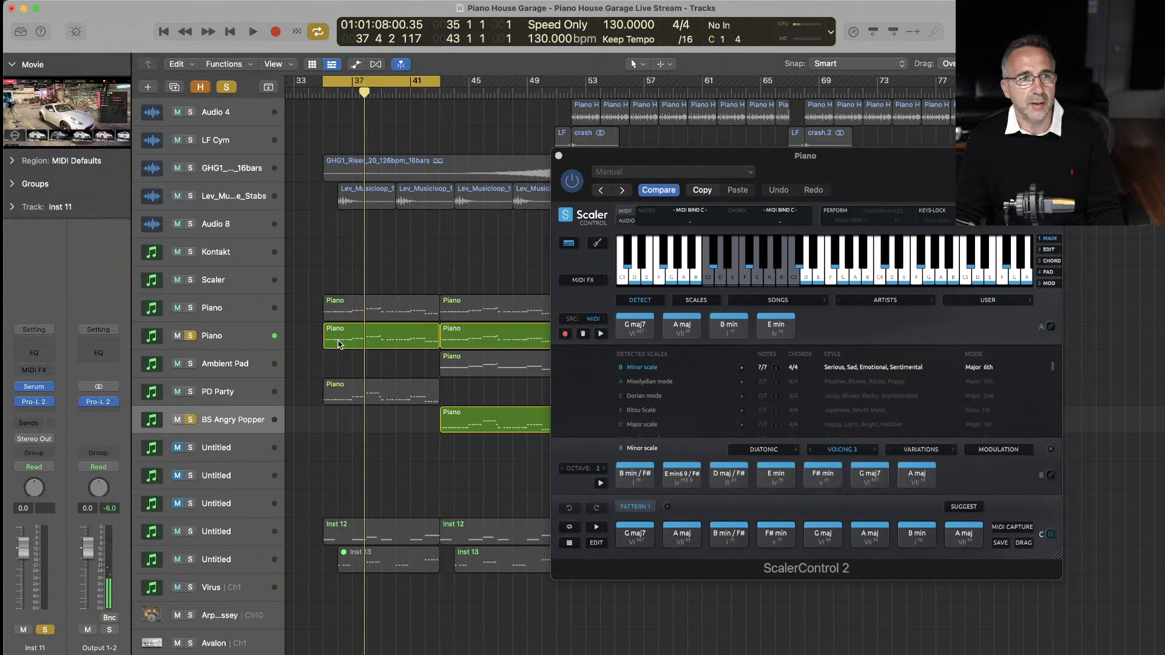
click(345, 344)
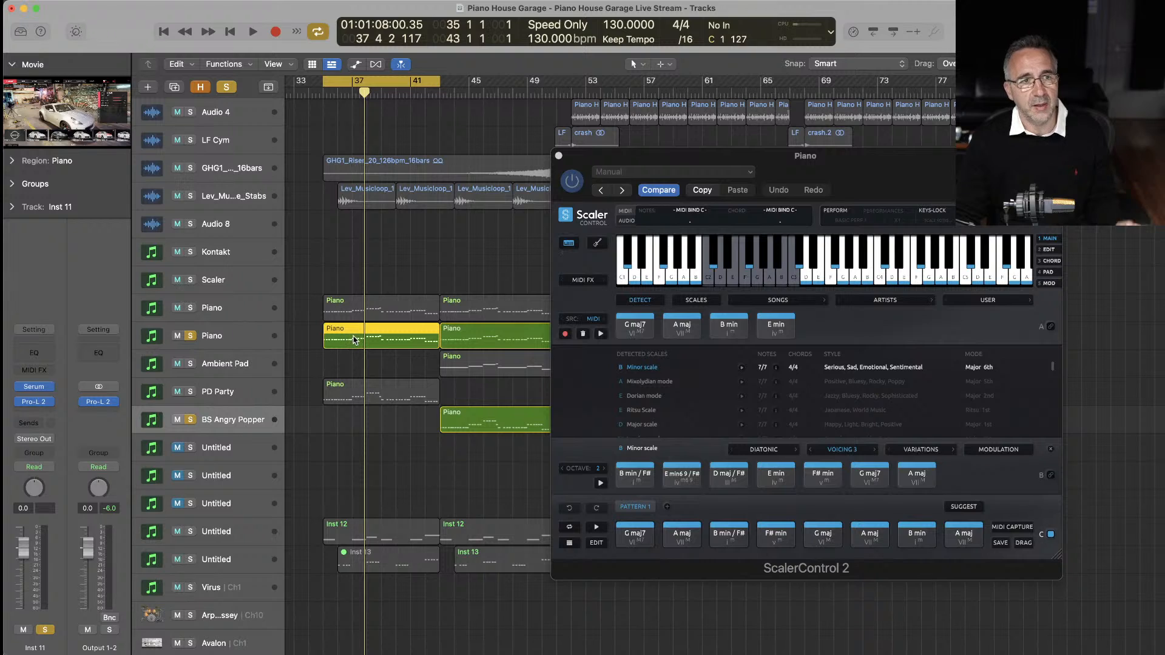
drag(355, 339, 355, 411)
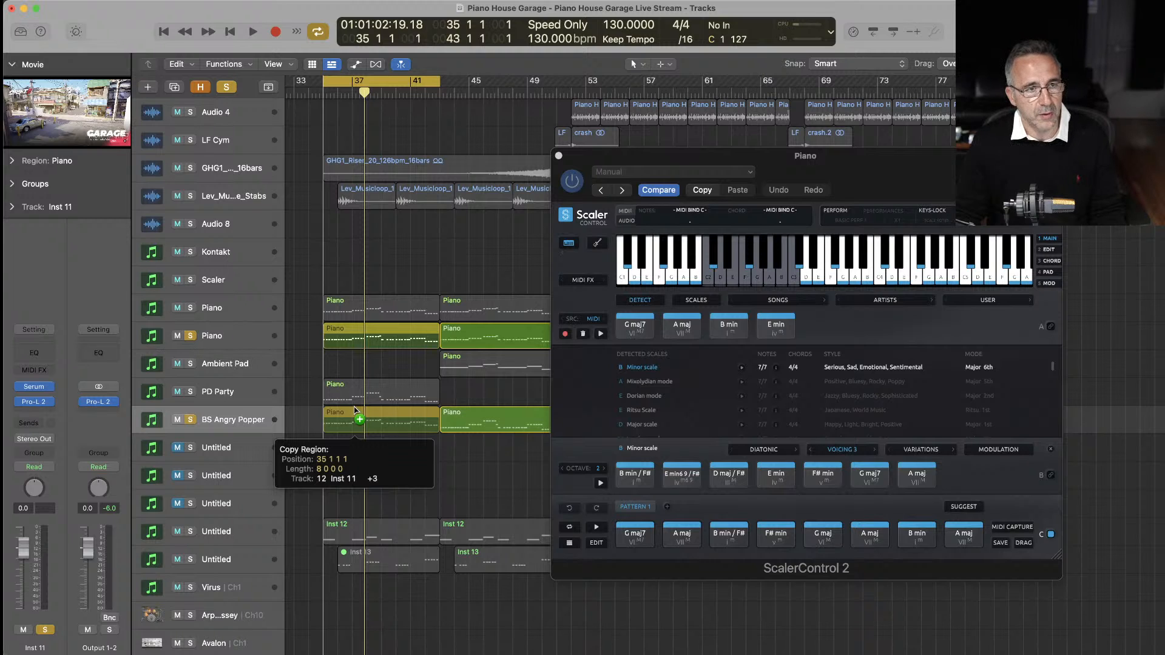
drag(355, 411, 352, 423)
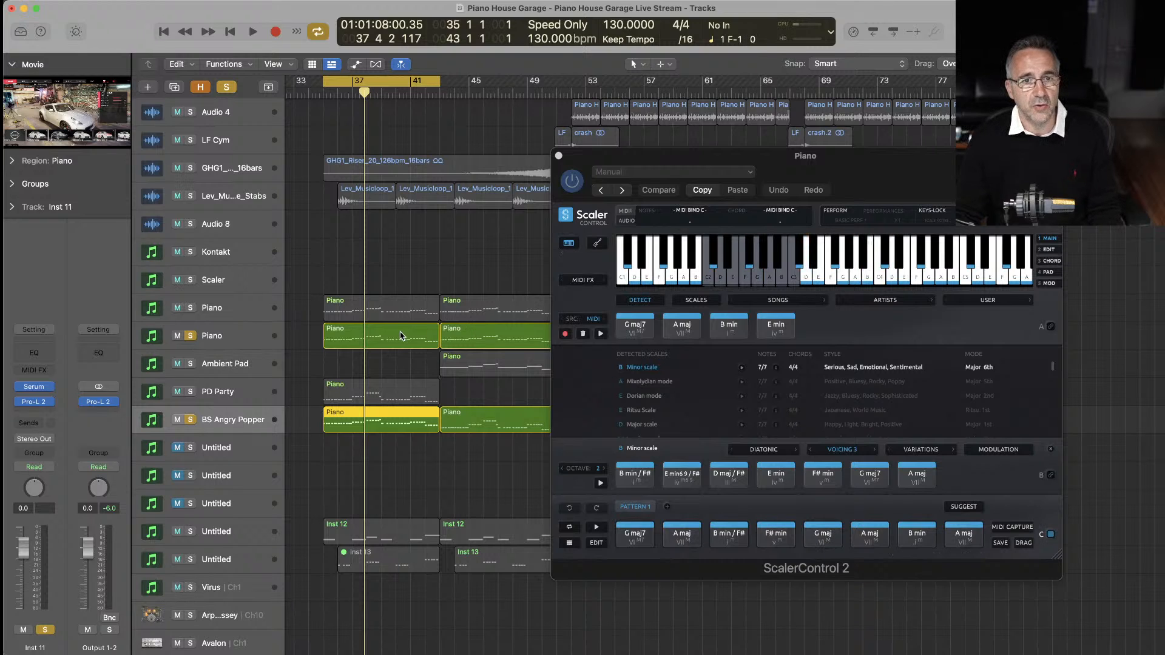
- Audition the A maj, B min and G maj chords of Pattern 1 and the trigger keys in Scaler's bound keyboard octave
click(862, 523)
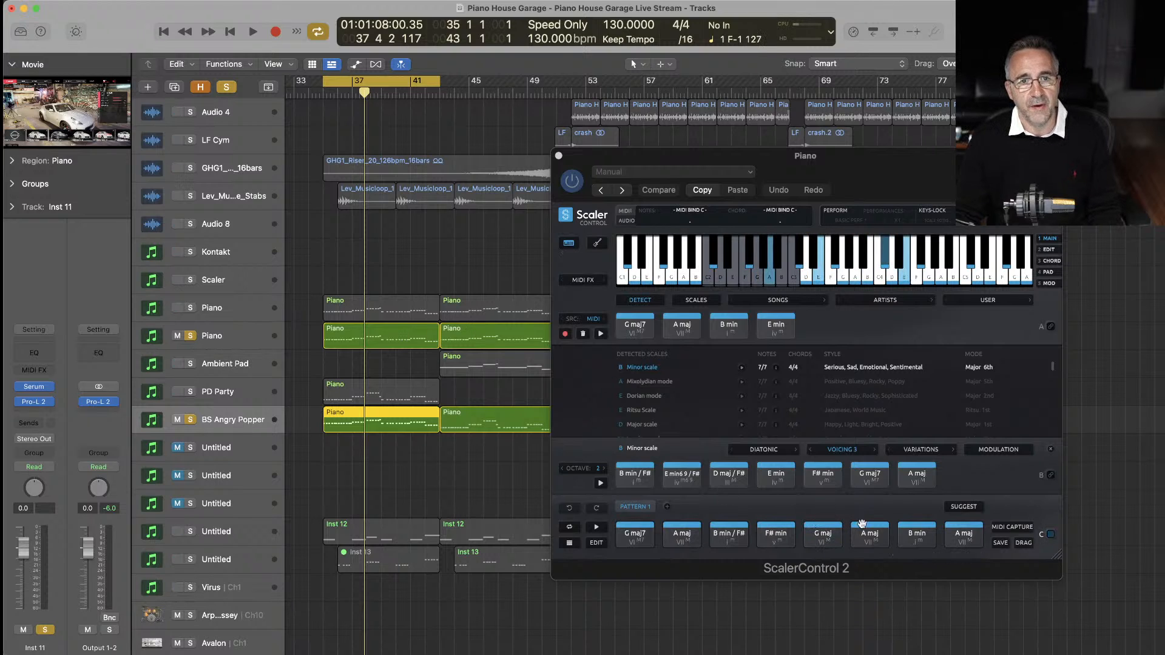
click(910, 529)
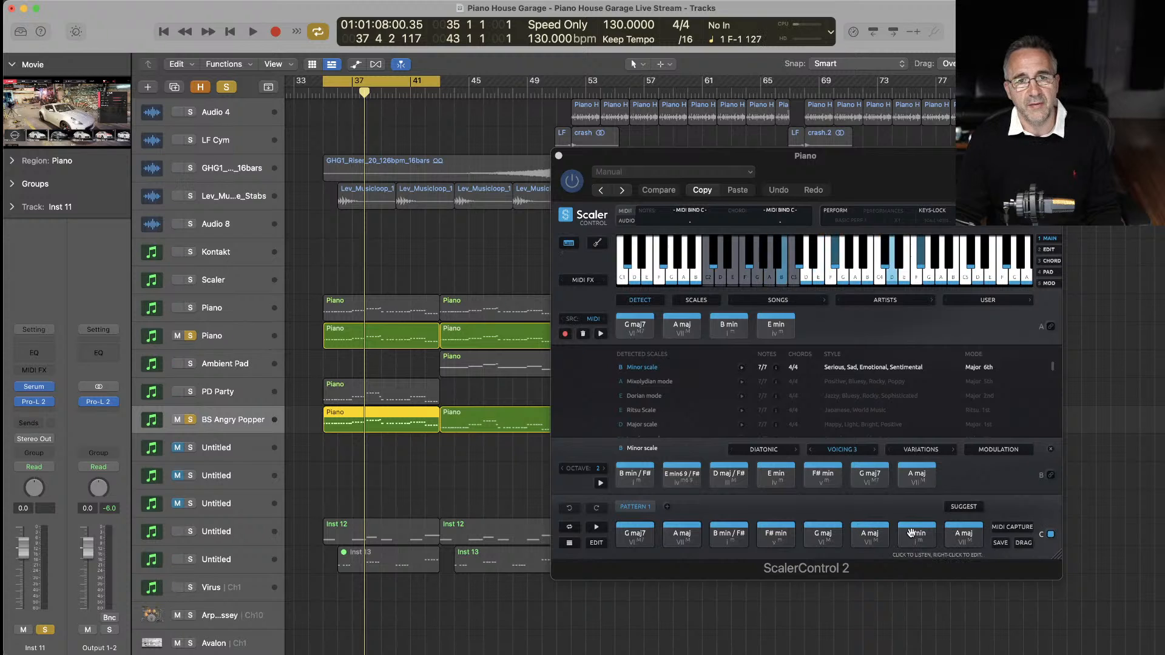
click(827, 537)
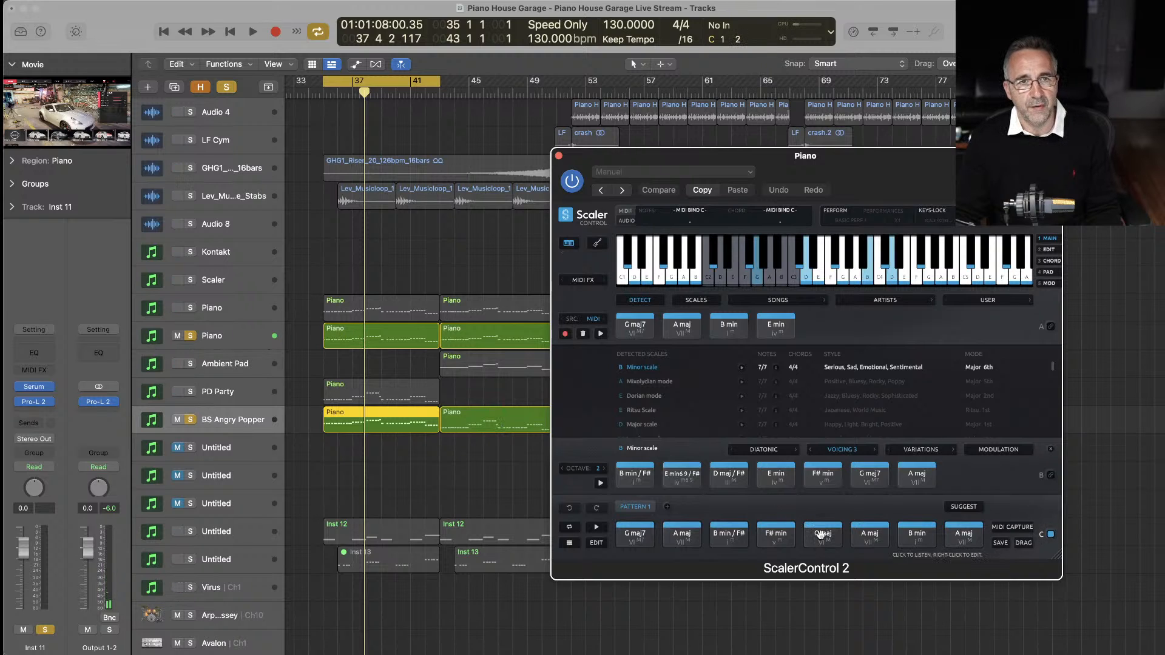
click(755, 282)
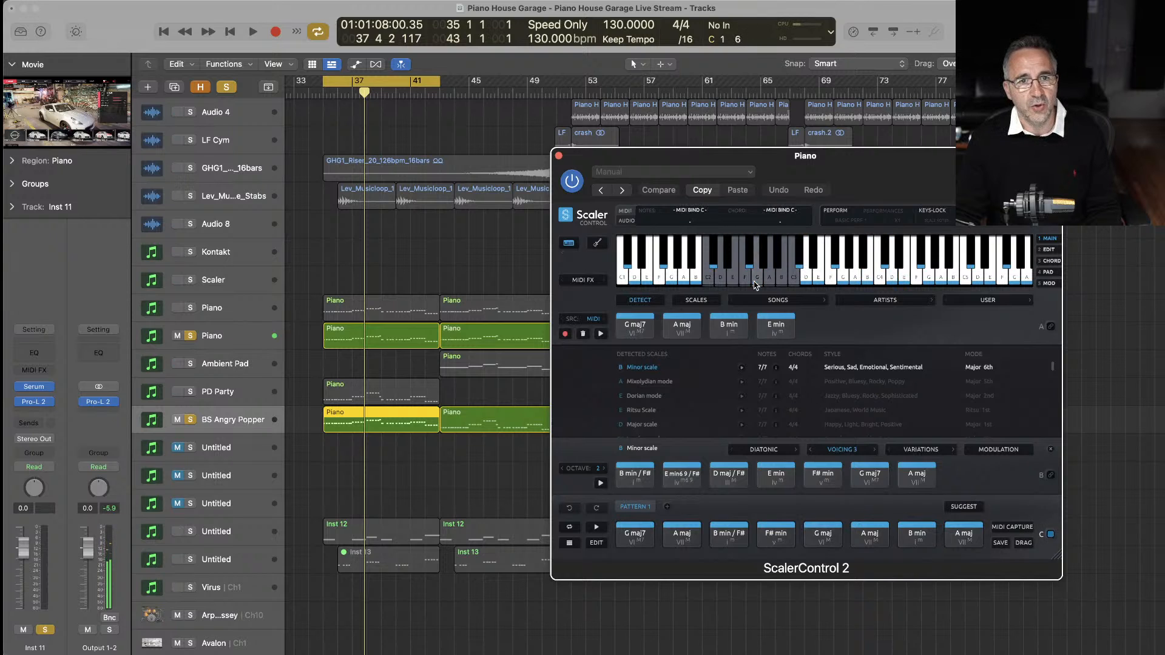
click(767, 284)
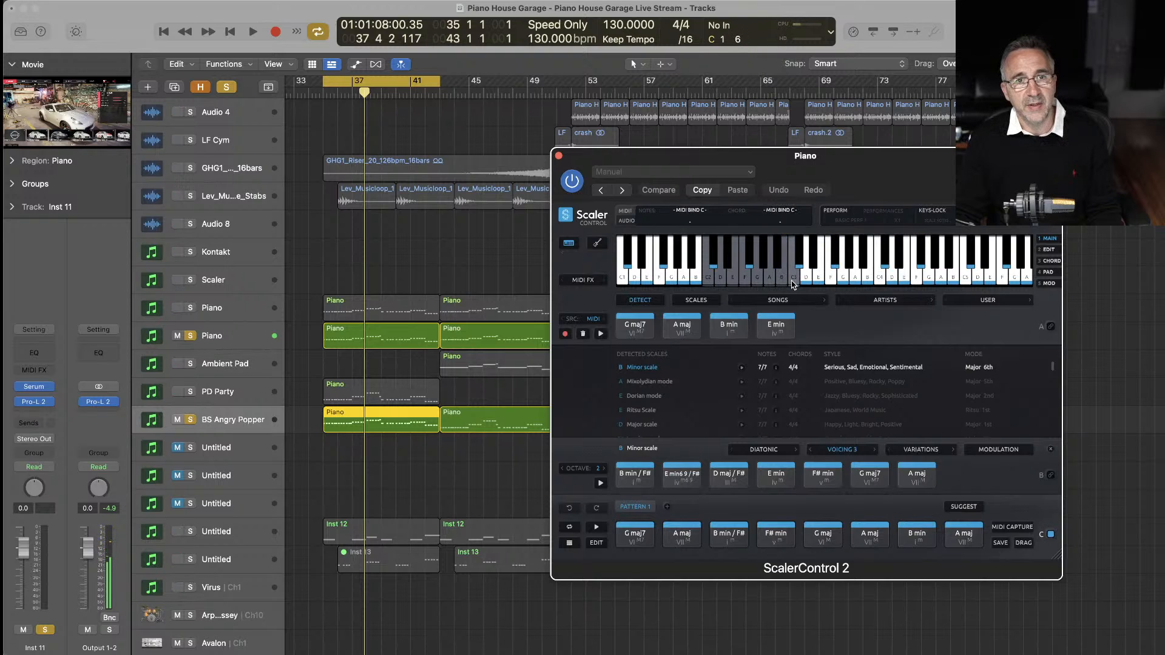
click(792, 284)
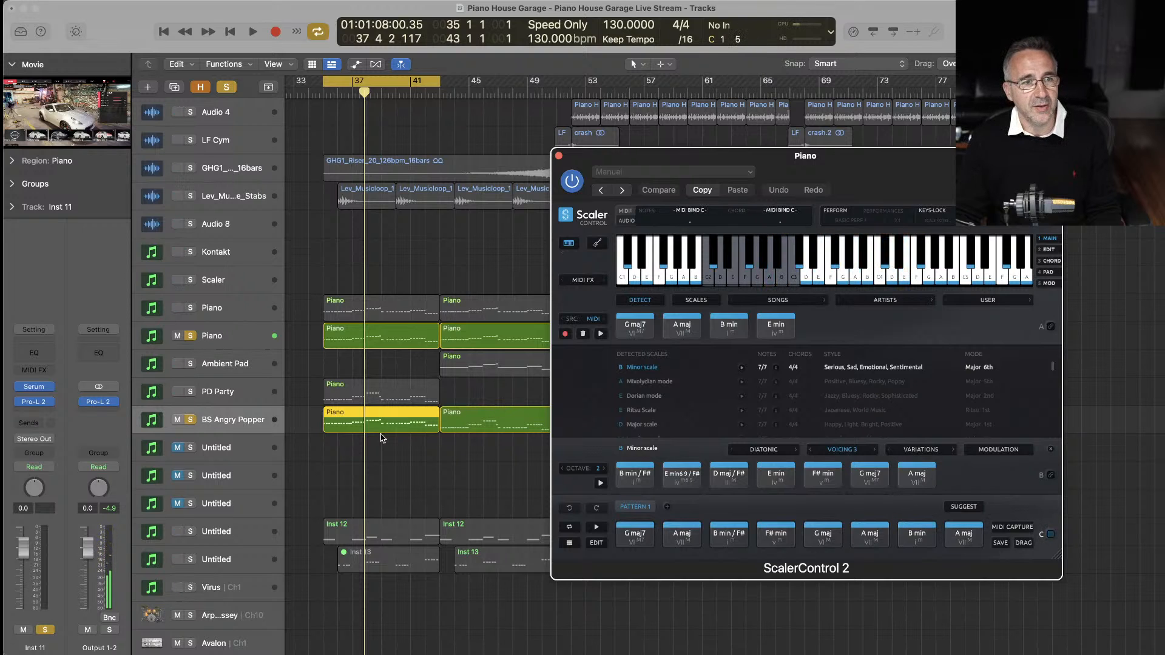
- Open the copied BS Angry Popper region in the Piano Roll and move the Scaler Control window off its notes
click(325, 452)
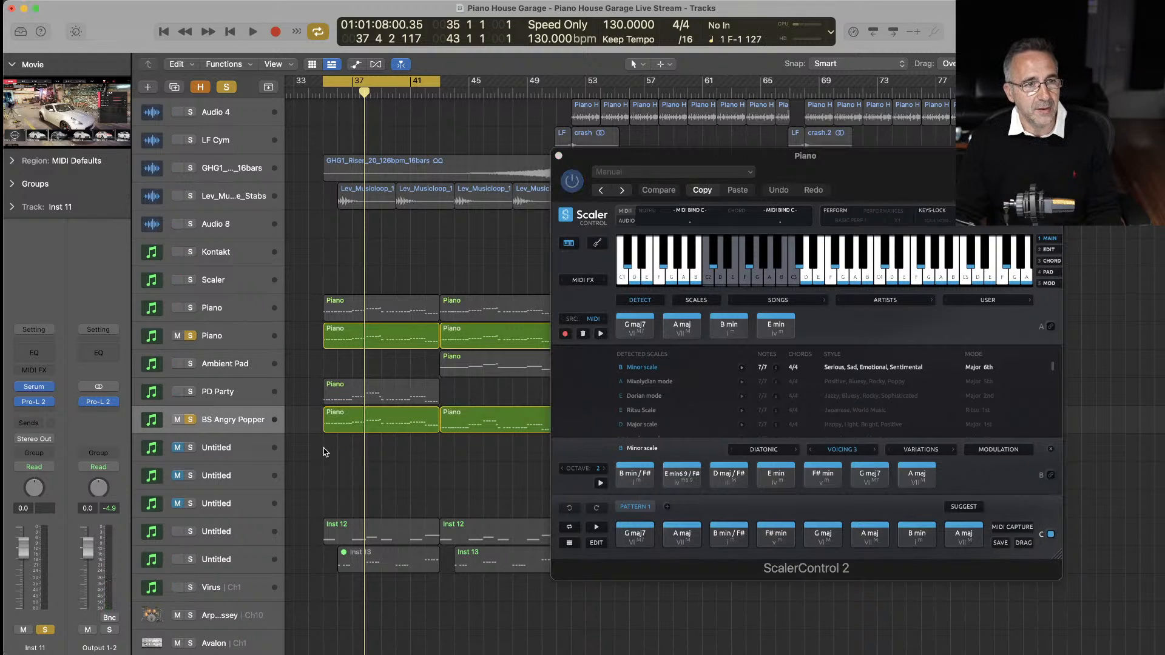
double_click(342, 423)
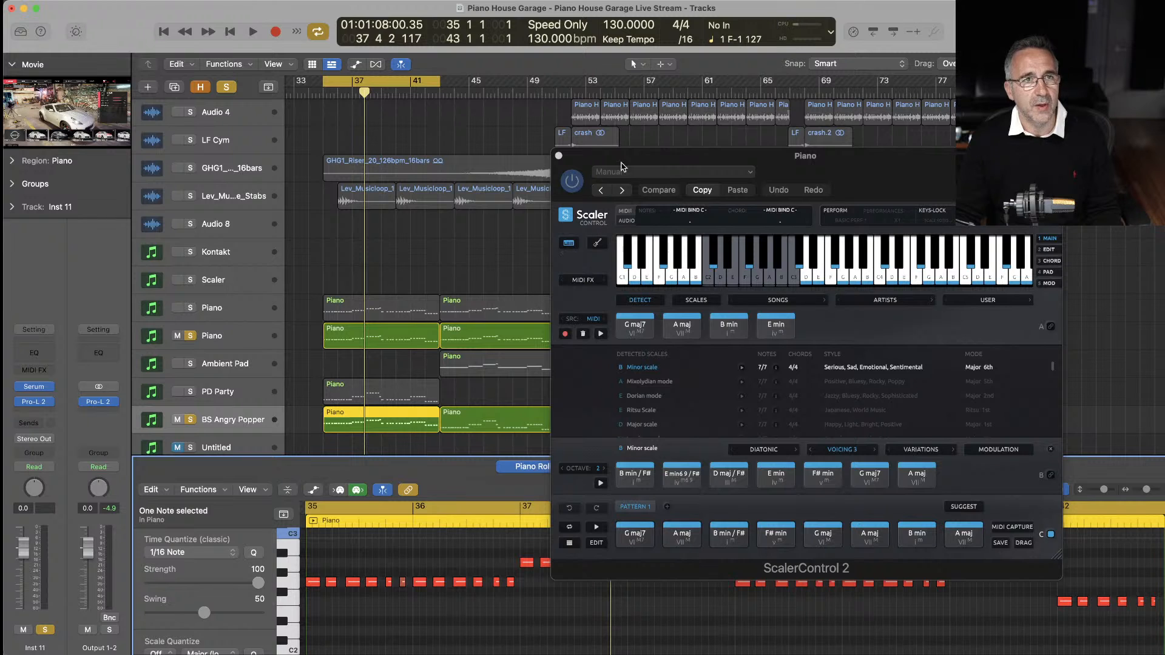
drag(632, 158, 609, 65)
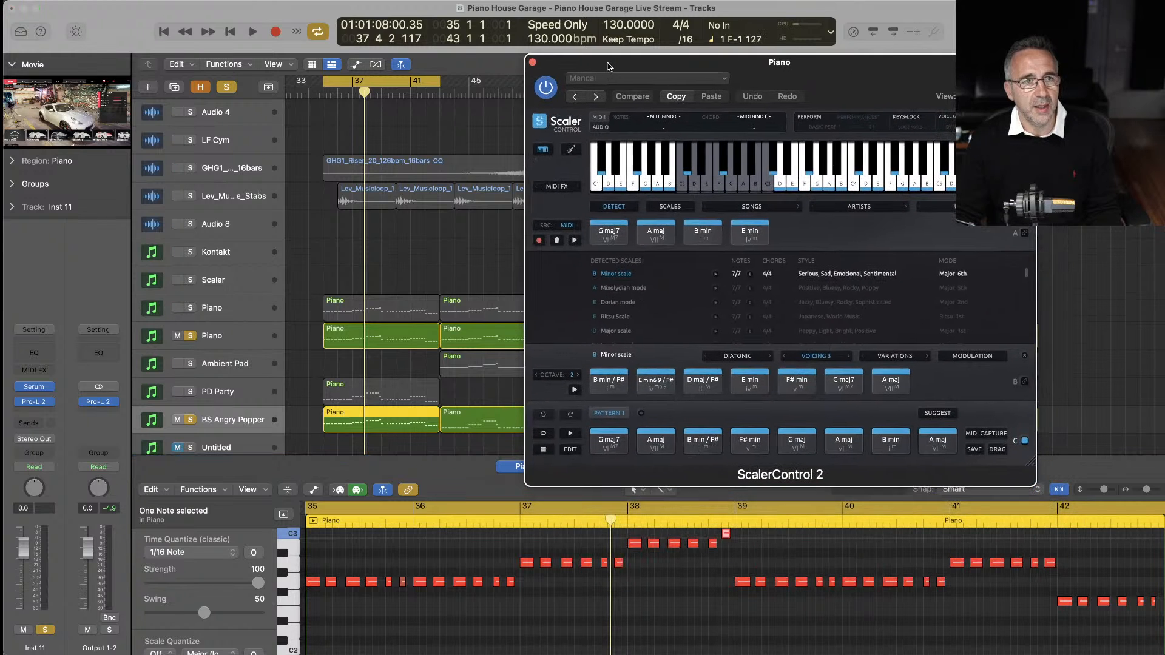
- Unsolo the lower Piano track and play the BS Angry Popper track alone, stopping after a short listen
click(190, 338)
key(space)
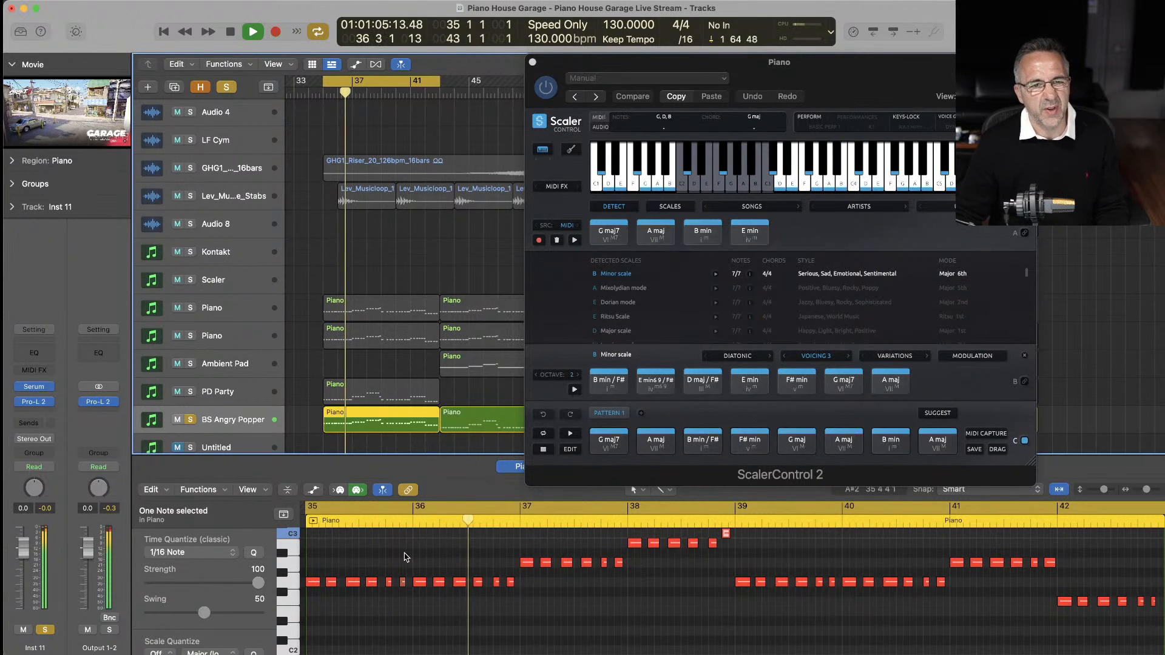
click(372, 447)
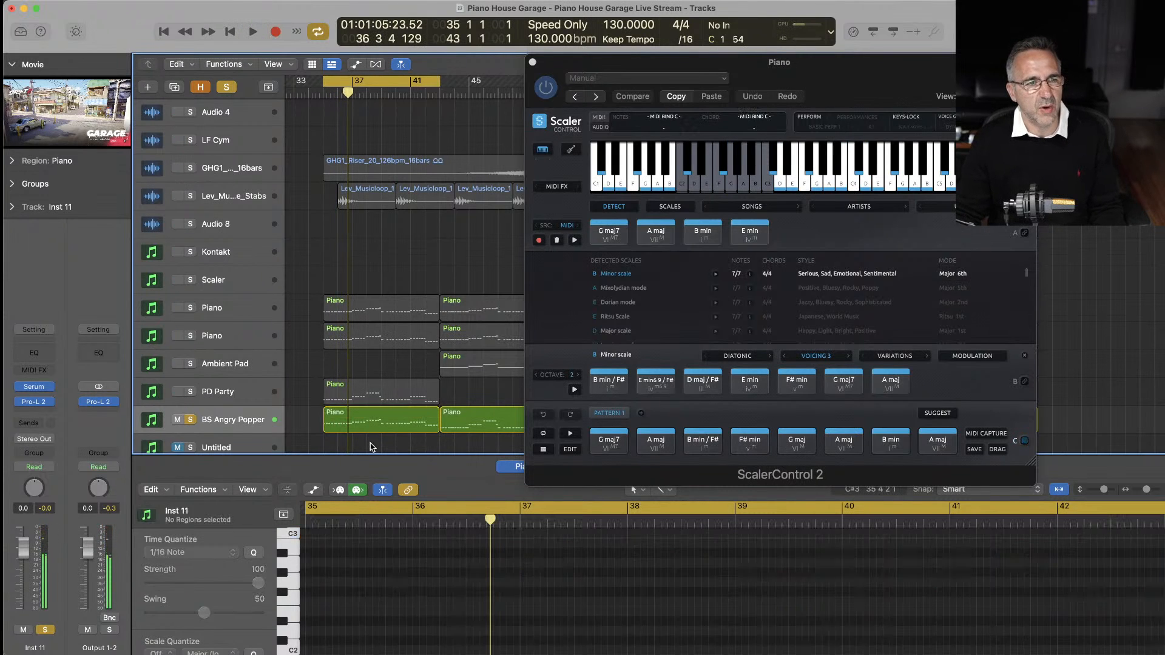
- Play the copied BS Angry Popper region again and transpose it down 12 semitones
click(372, 418)
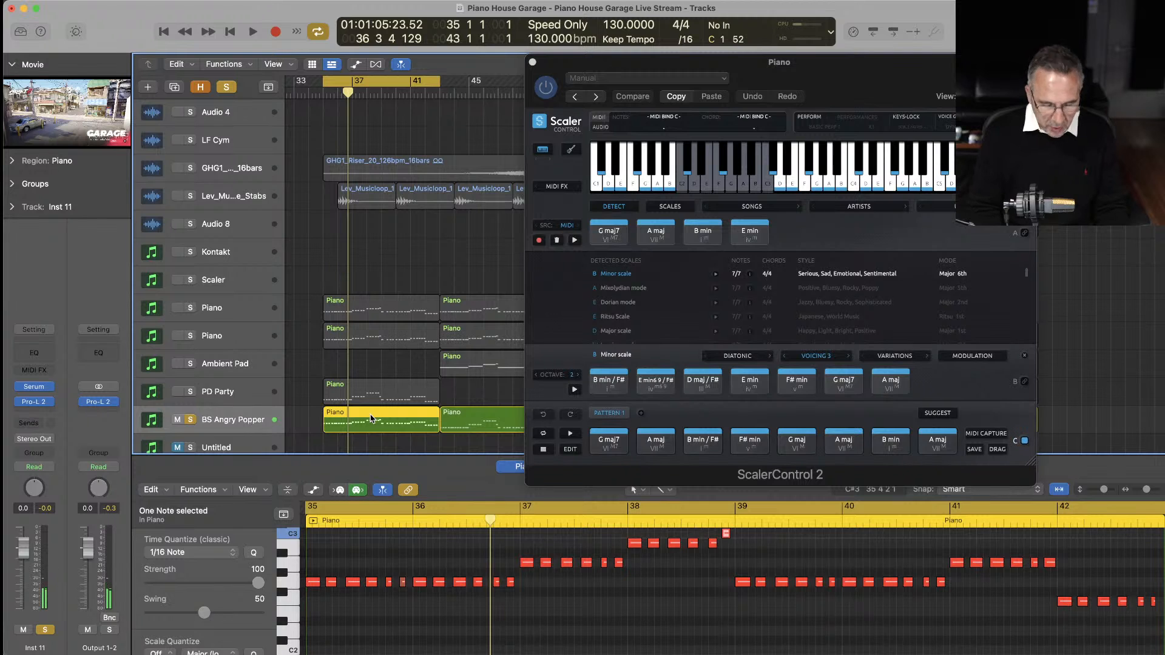
key(space)
key(shift+alt+Down)
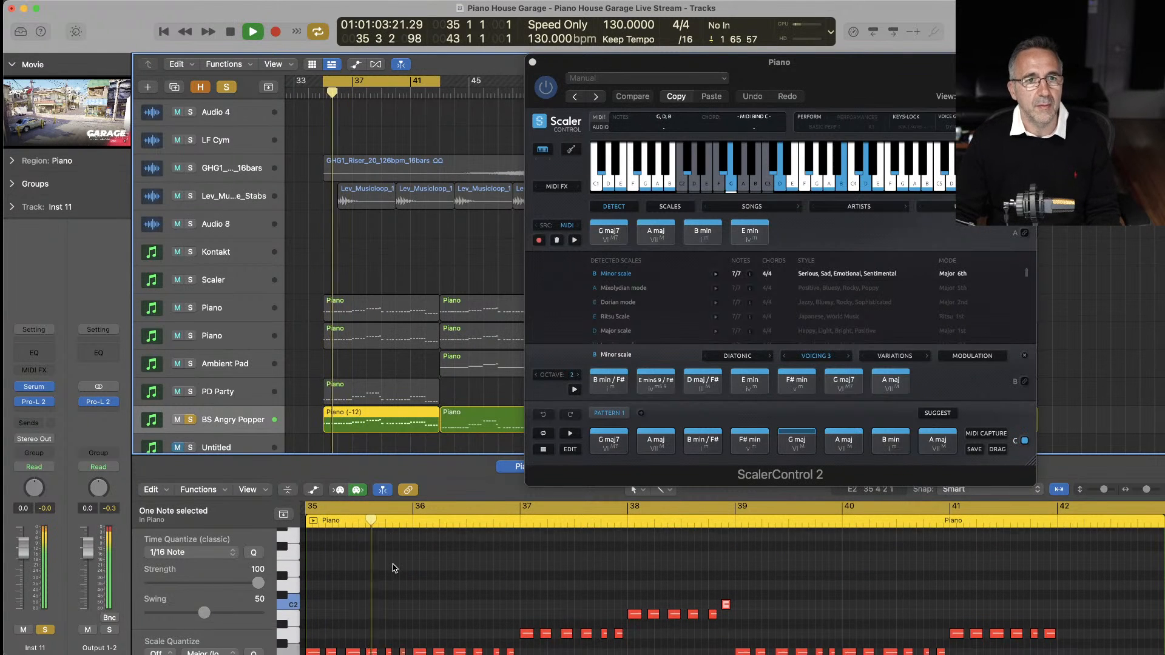
scroll(395, 568, down, 2)
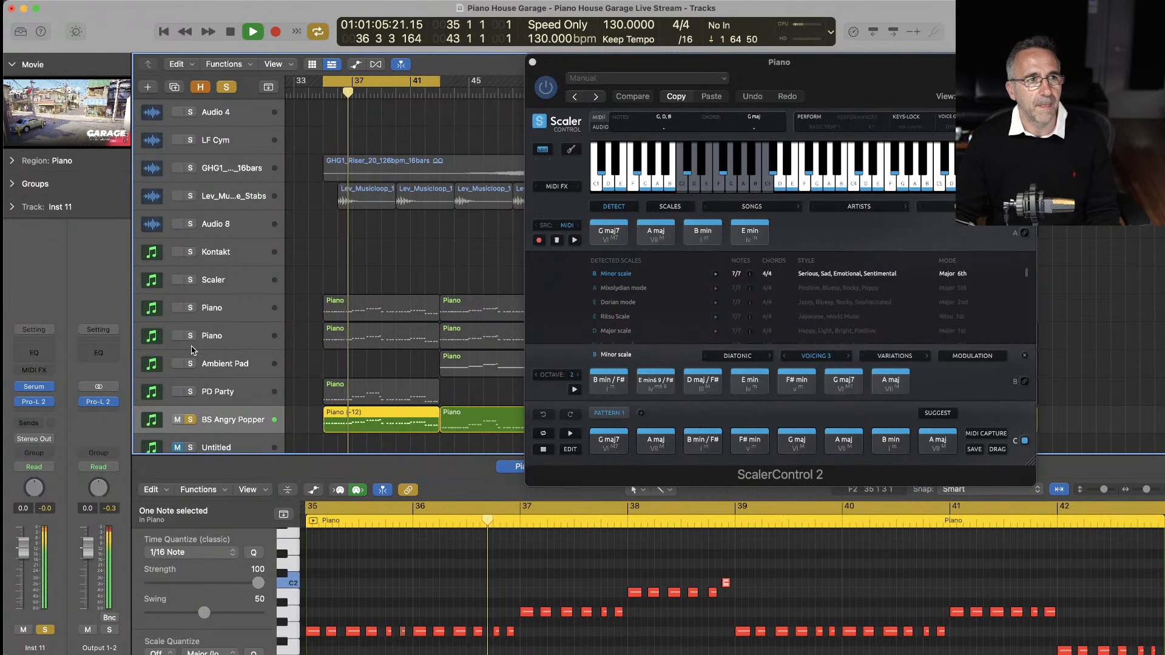
- Solo the lower Piano track with the playing bass, stop, and move the single bass note just before bar 39 down to A1
shift+click(191, 340)
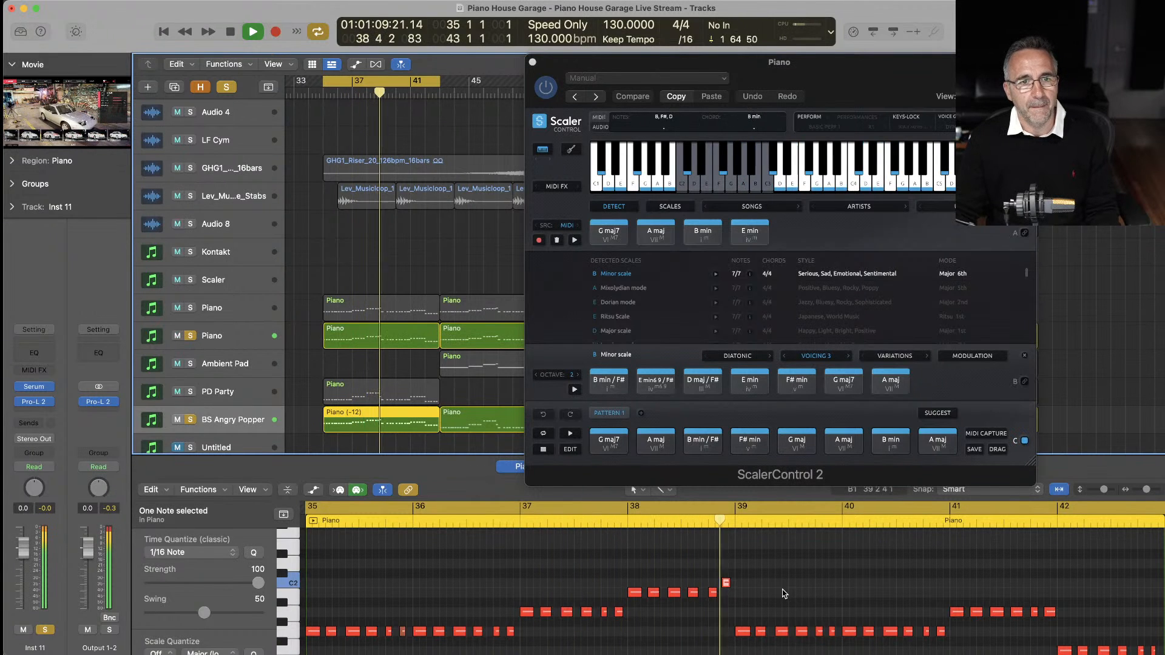
key(space)
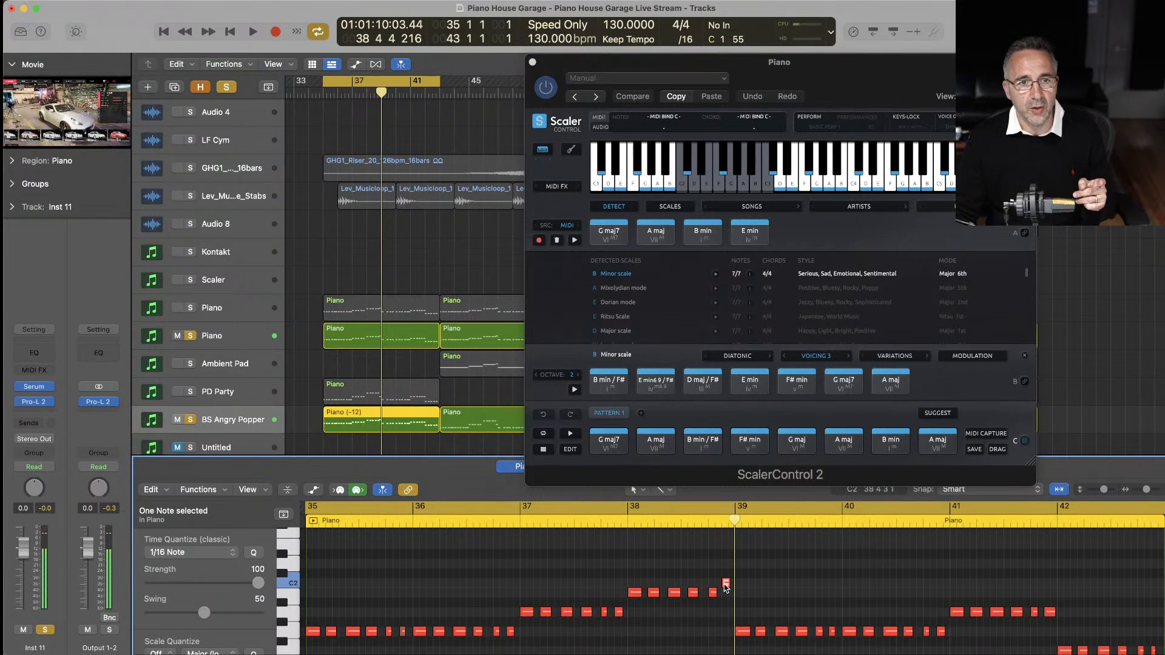
click(923, 452)
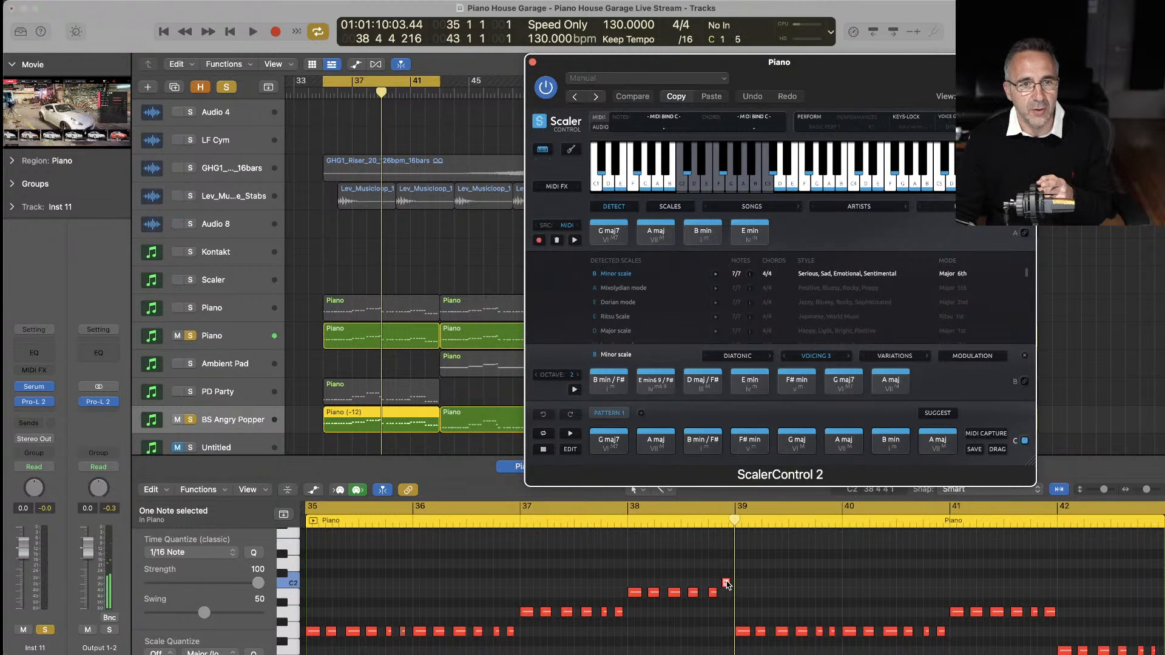
drag(727, 585, 727, 611)
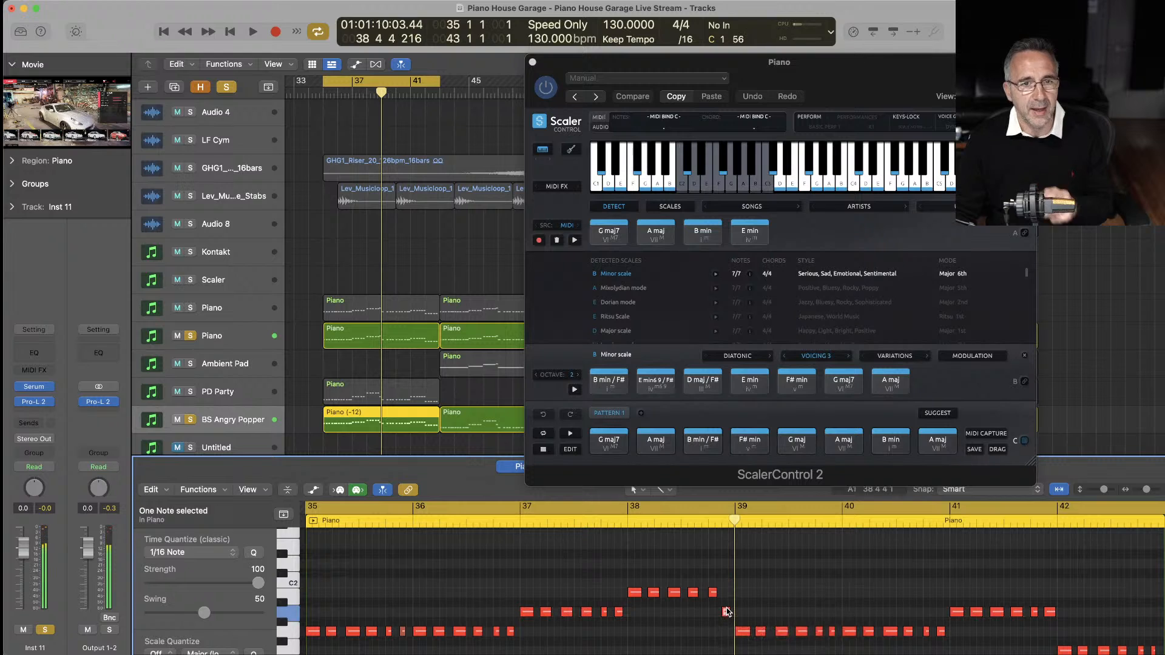
- Audition the F# min chord in Pattern 1 and raise the six bass notes in bar 42 to F#1
scroll(862, 612, down, 1)
scroll(862, 613, right, 2)
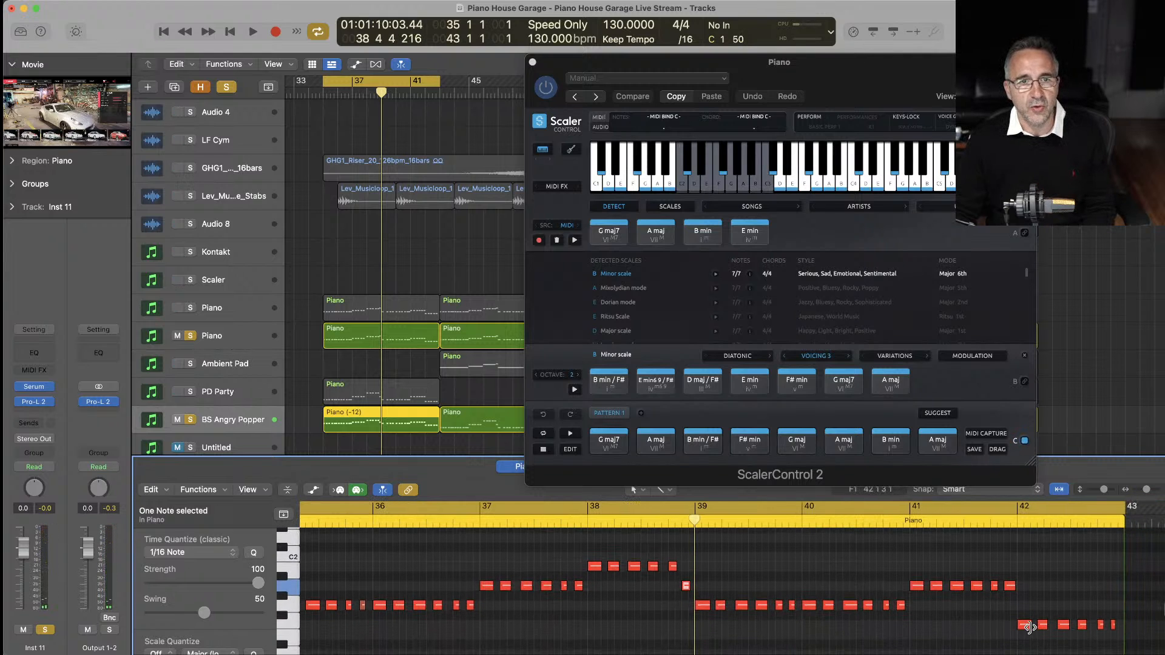
click(750, 443)
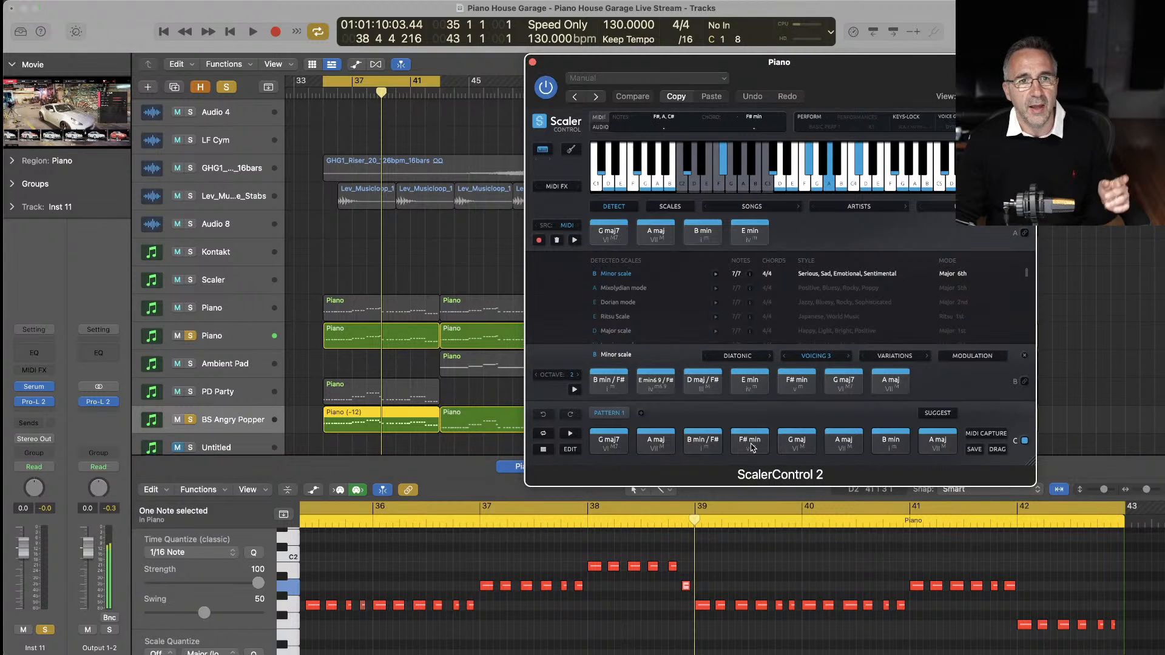
click(751, 443)
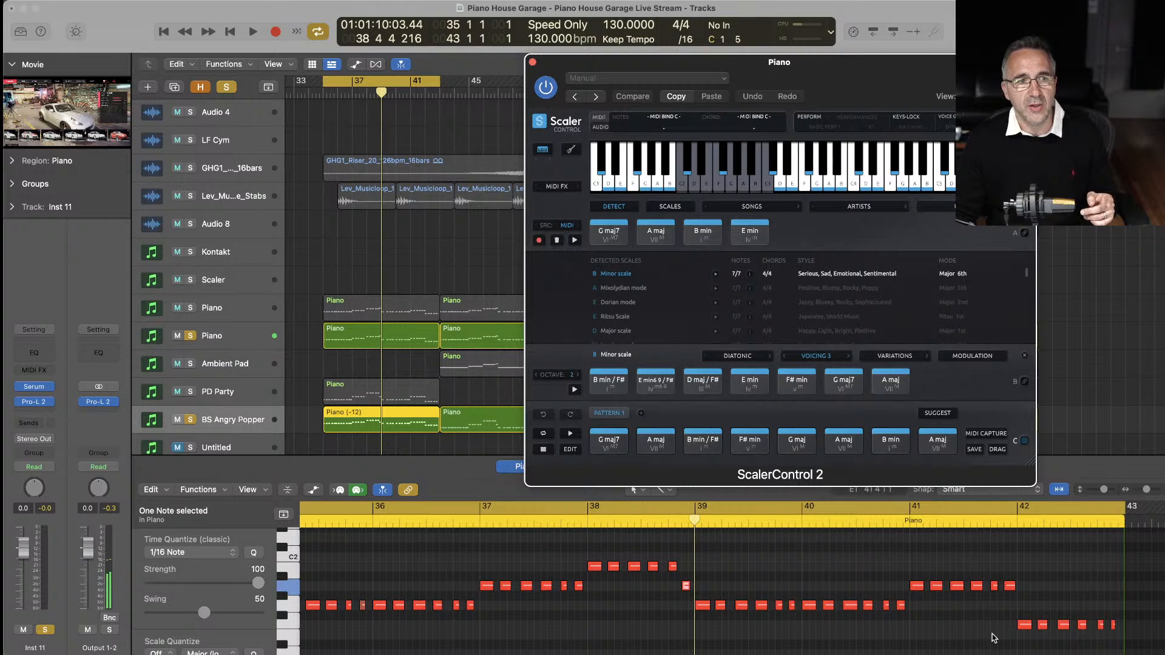
drag(1006, 645, 1120, 553)
scroll(1119, 553, up, 3)
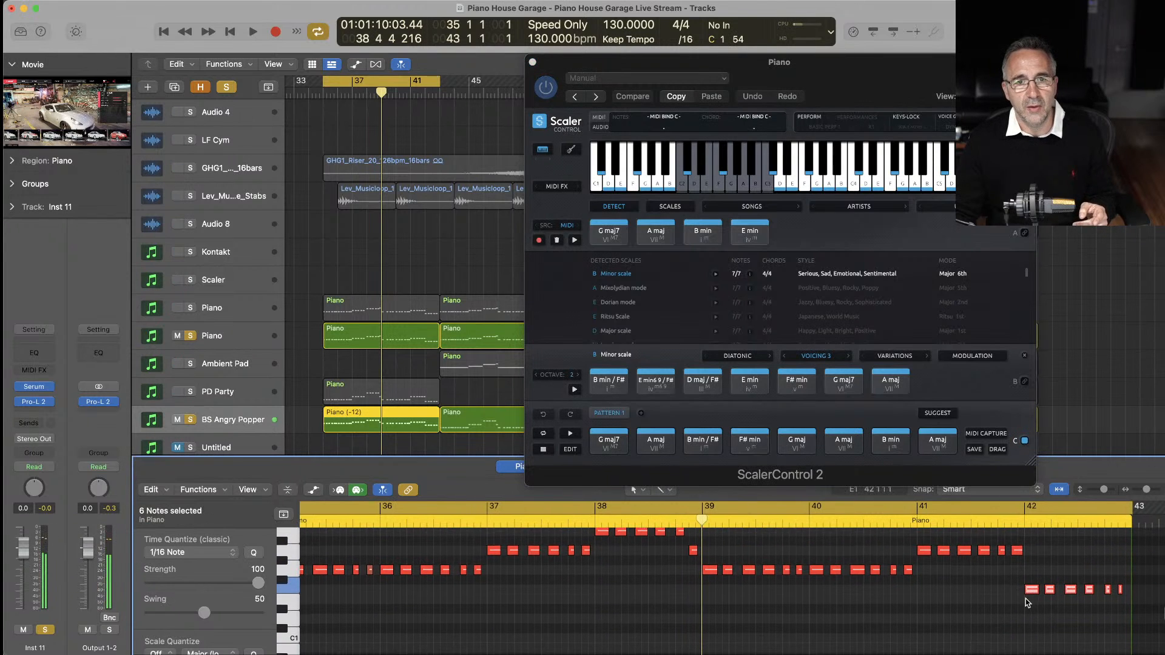
click(1032, 591)
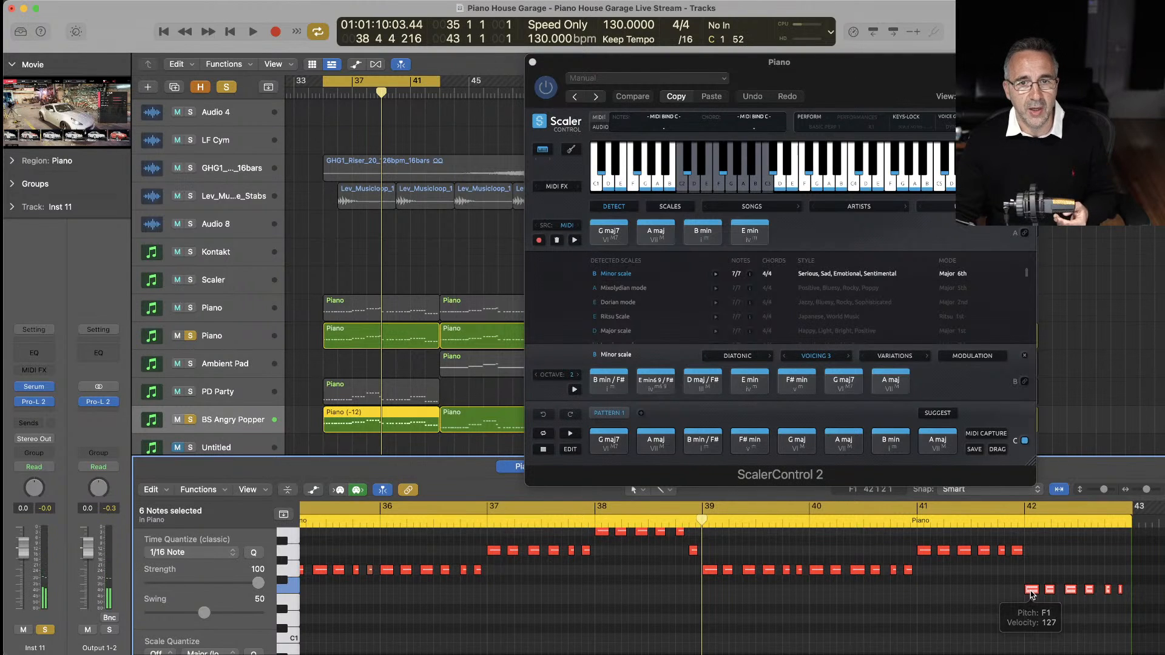
drag(1031, 595, 1031, 584)
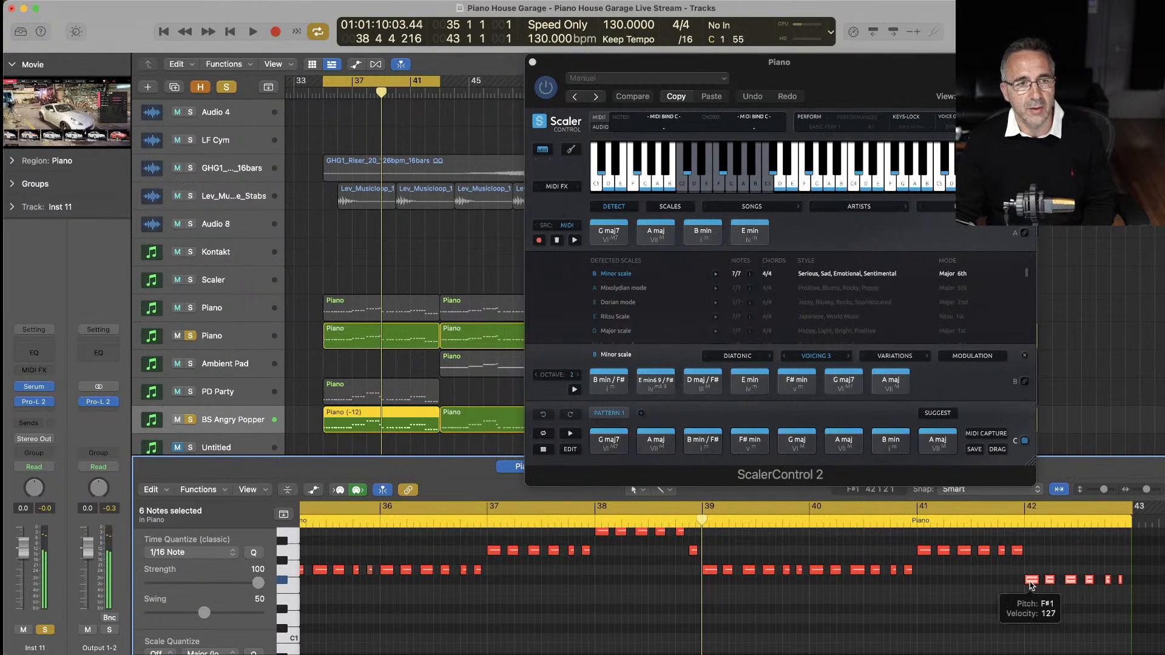
- Play the edited bass with the piano, and turn off all solos and cycle mode during playback
key(space)
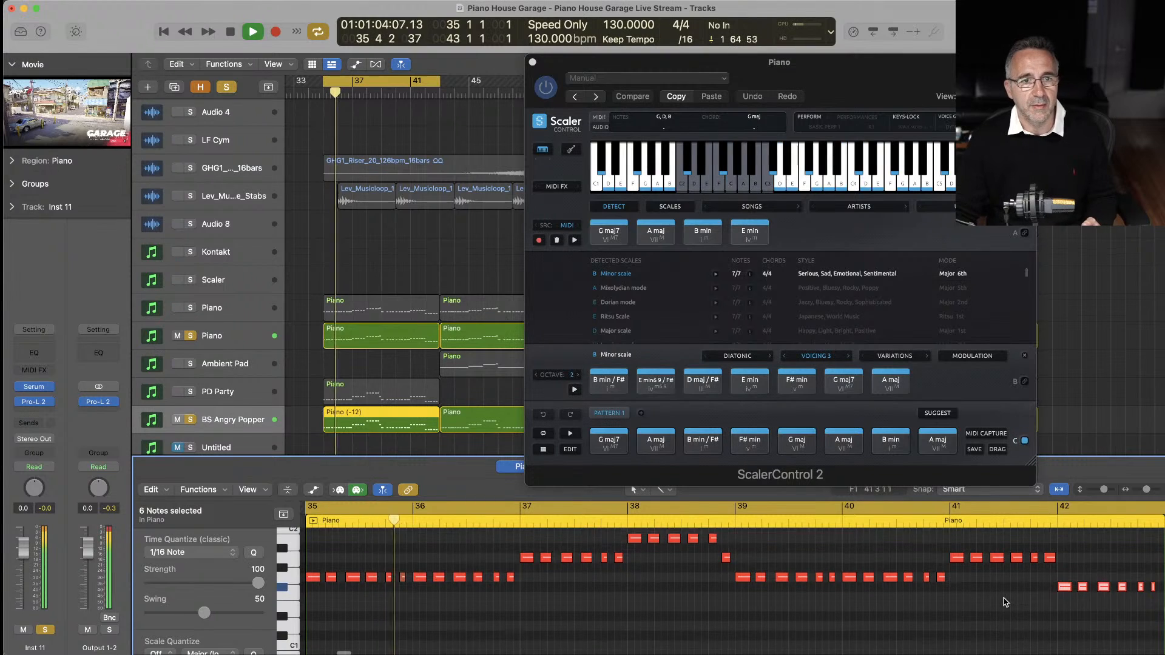
scroll(1004, 601, up, 2)
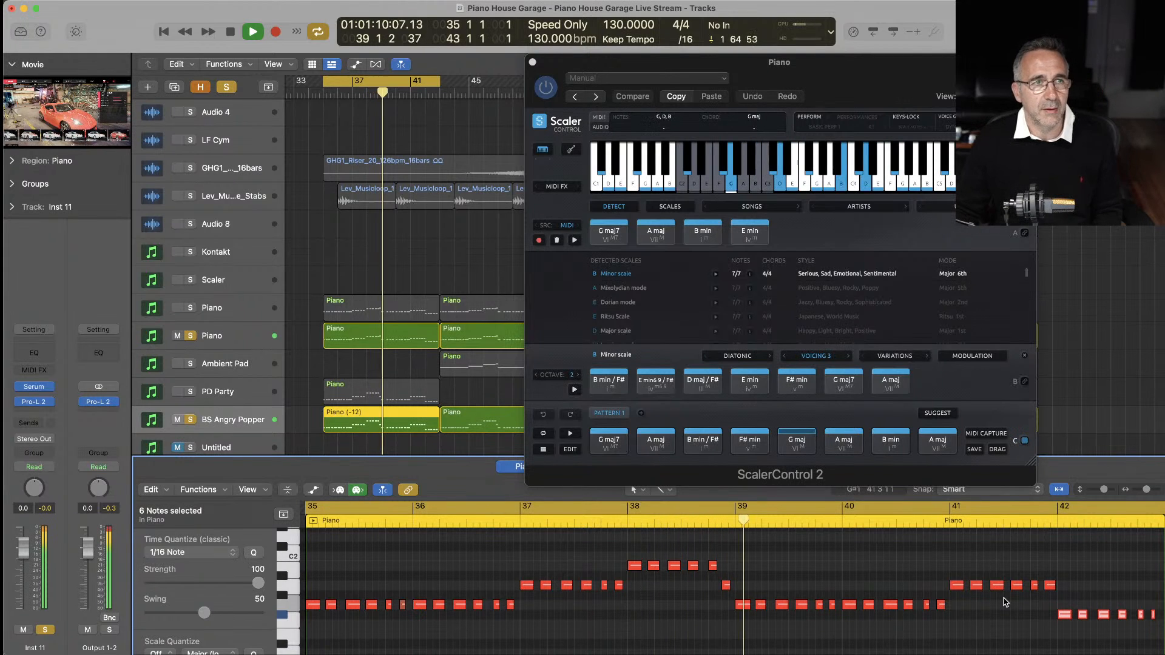
click(227, 87)
click(435, 82)
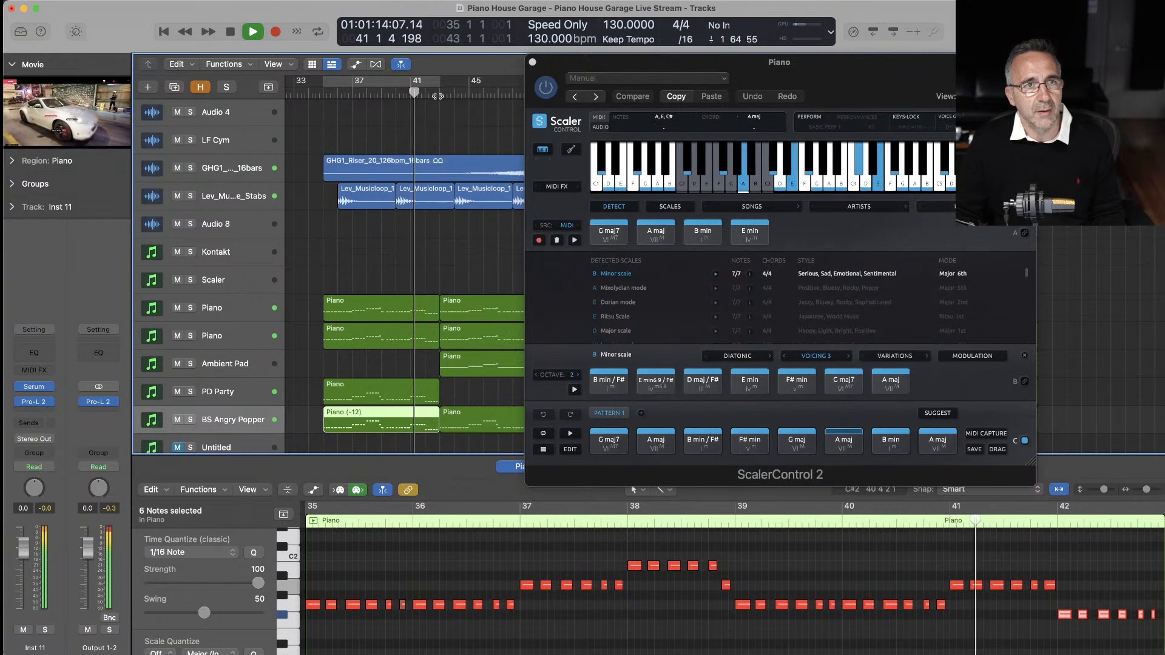
- Close the Scaler Control window and listen to the full arrangement with the Ambient Pad track selected, stopping playback at about bar 63
click(532, 63)
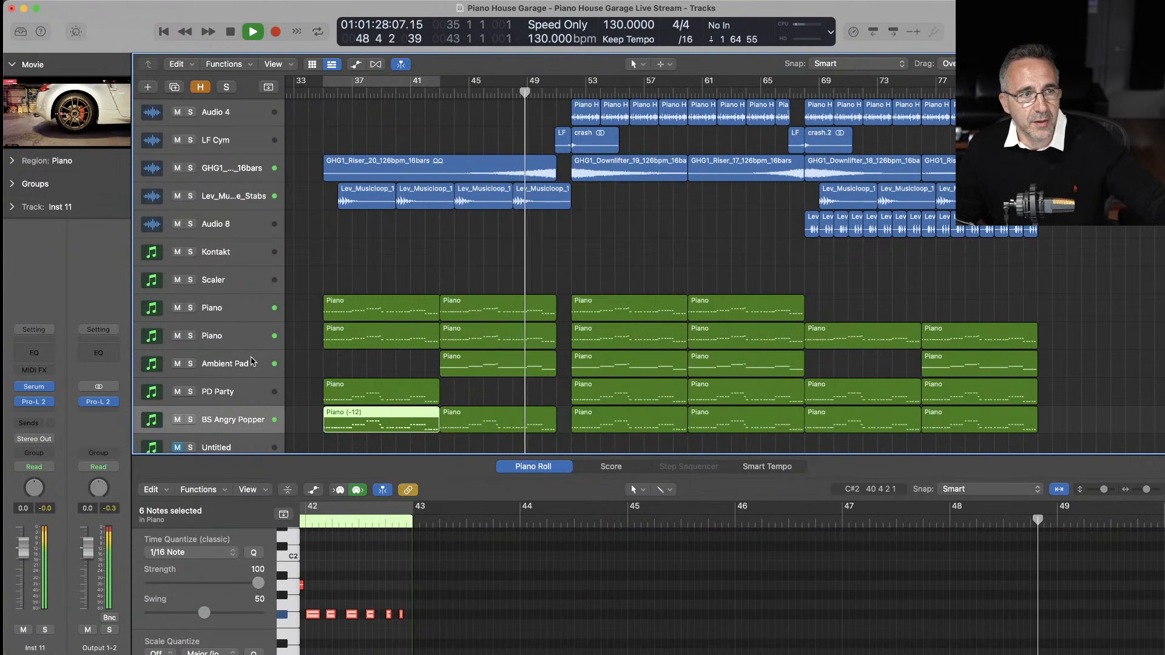
click(252, 362)
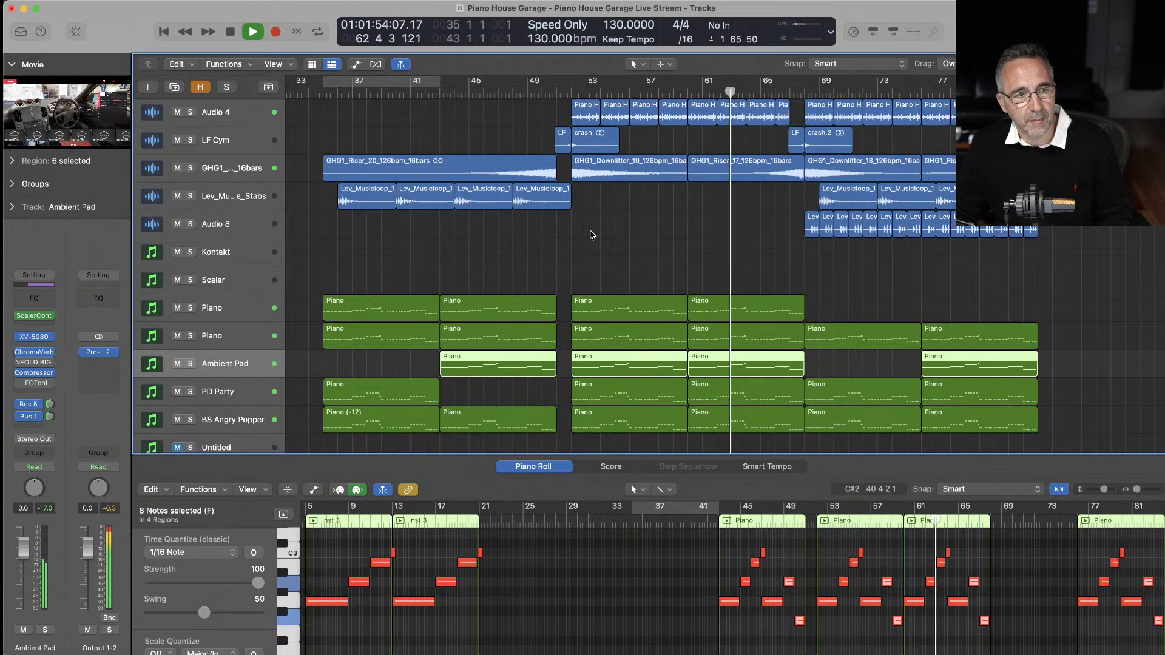
click(592, 235)
key(space)
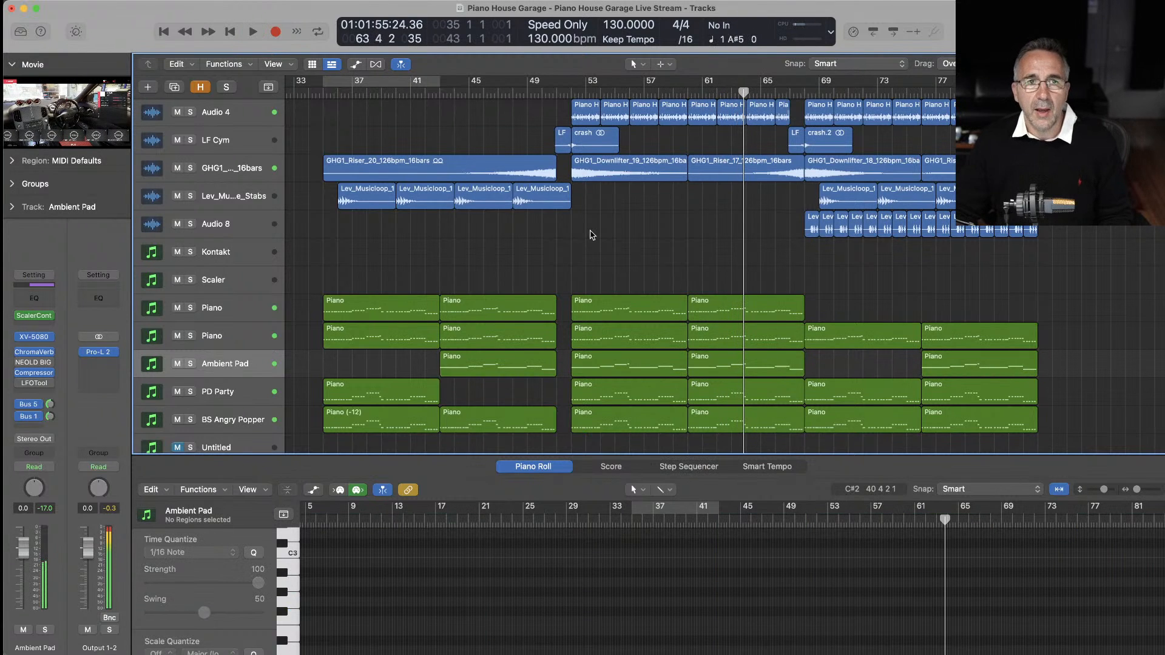
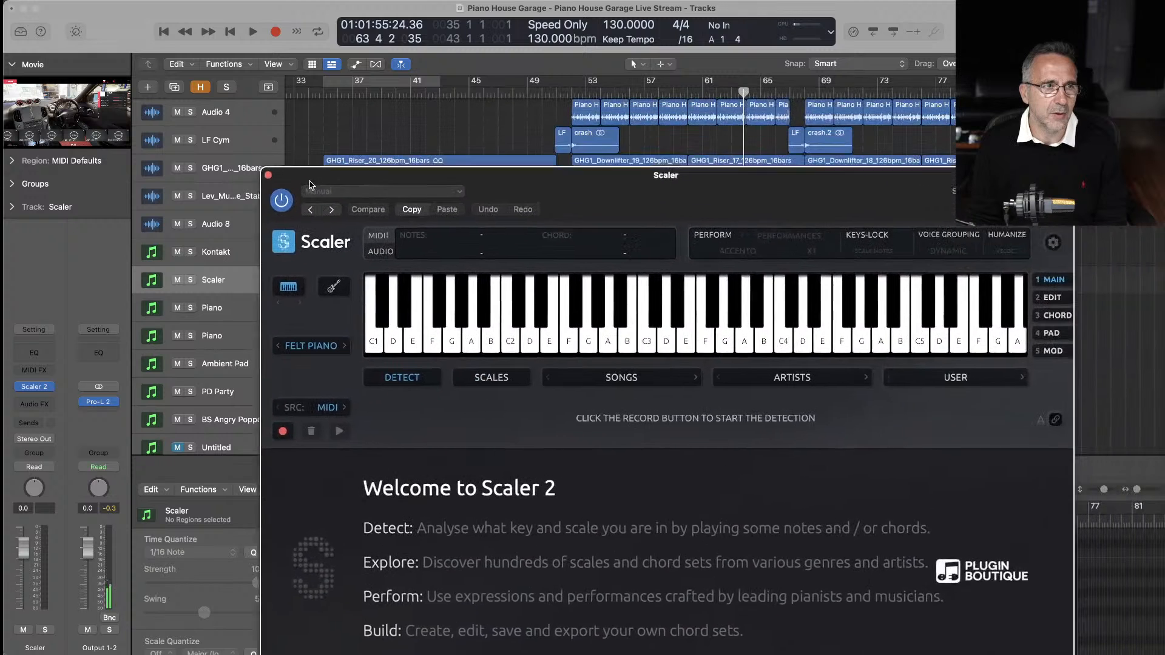
- Add the Record Enable component to the track headers
click(225, 334)
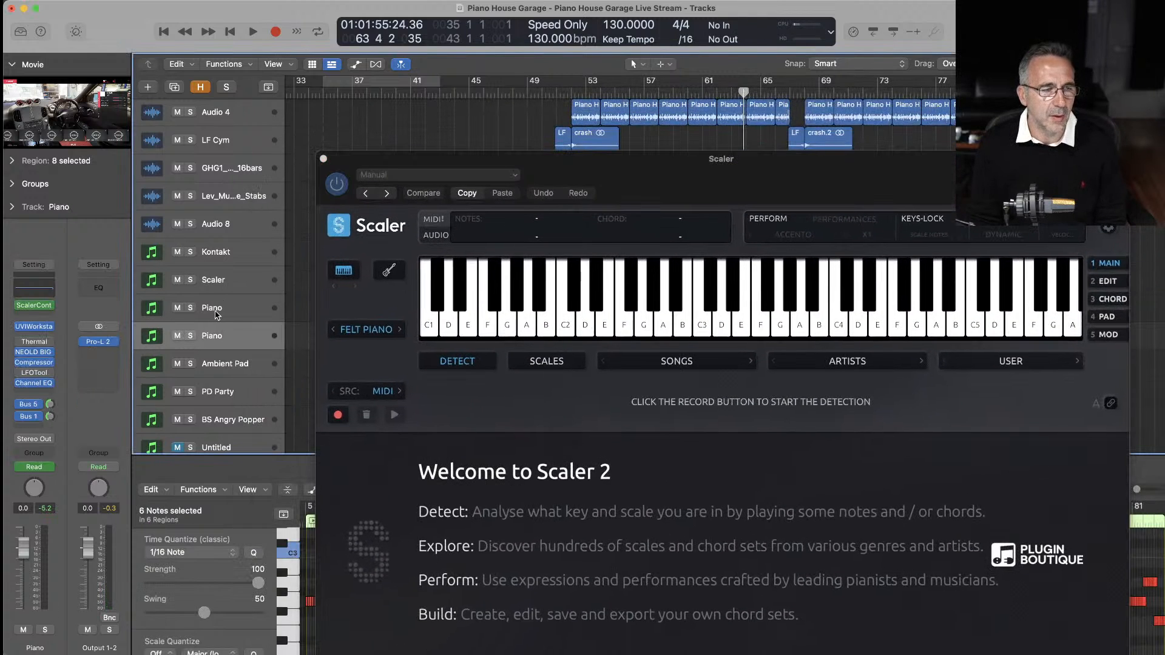
click(216, 312)
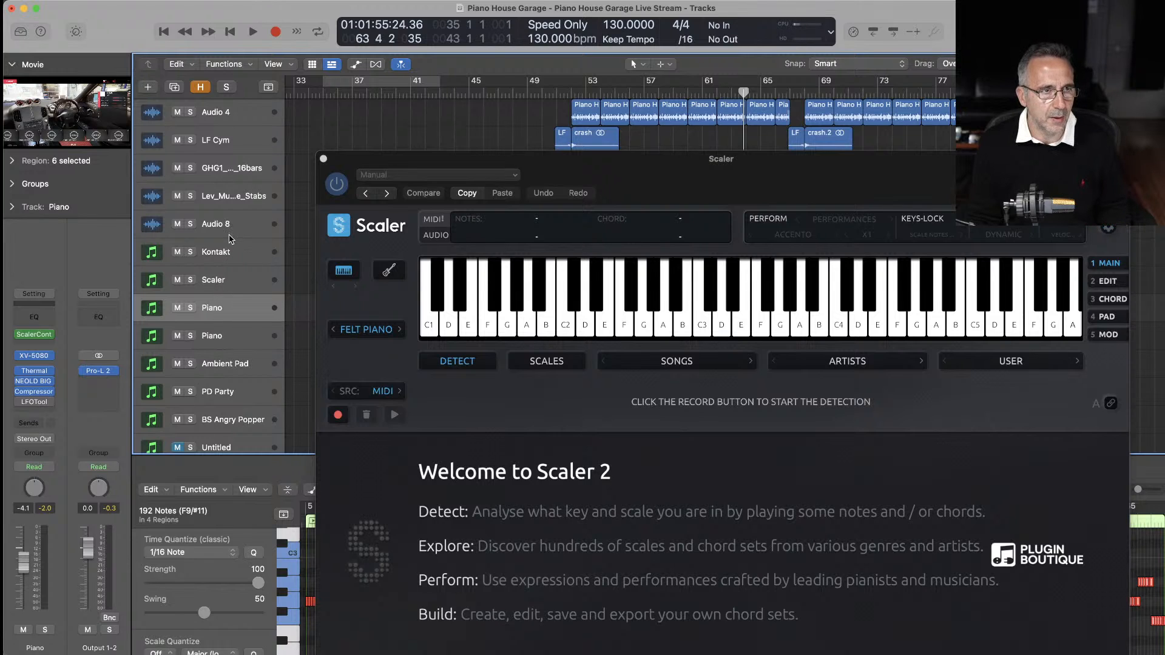
right_click(224, 308)
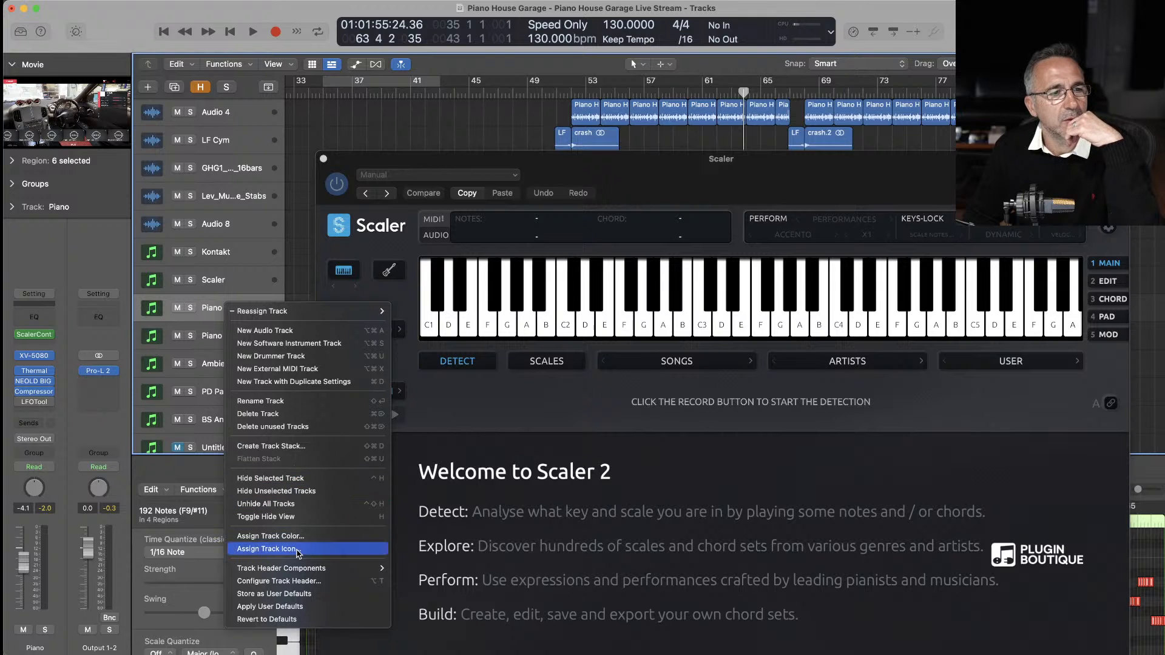
mouse_move(298, 568)
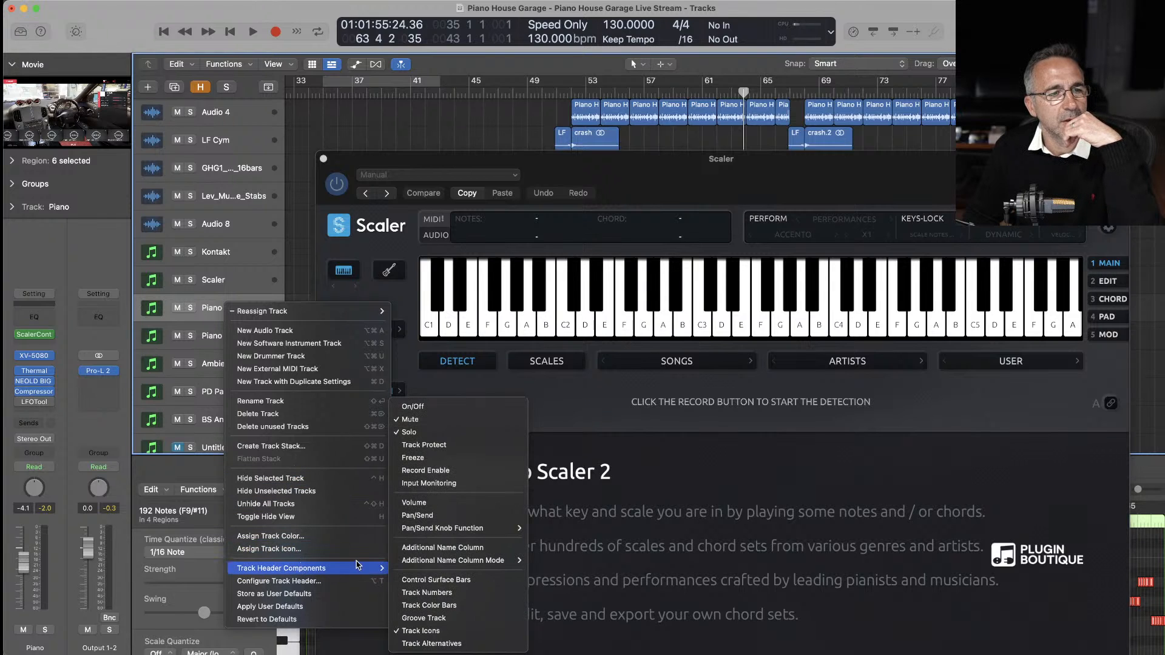
mouse_move(424, 560)
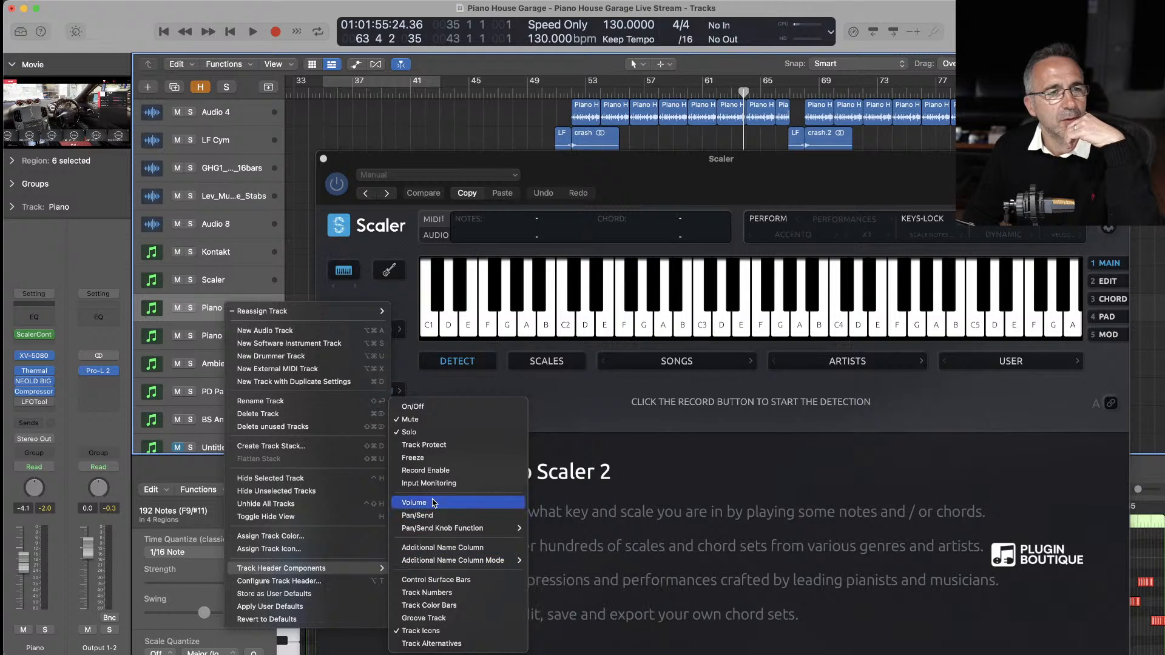
click(431, 471)
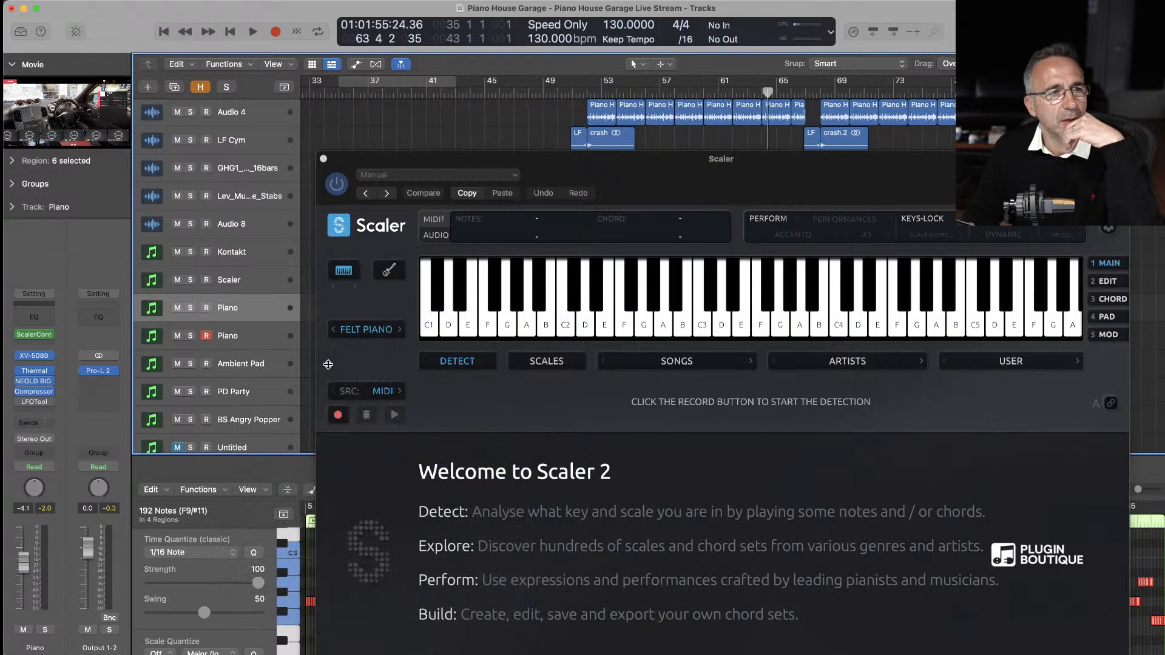
- Record-enable the Scaler track and disarm the lower Piano track
click(243, 283)
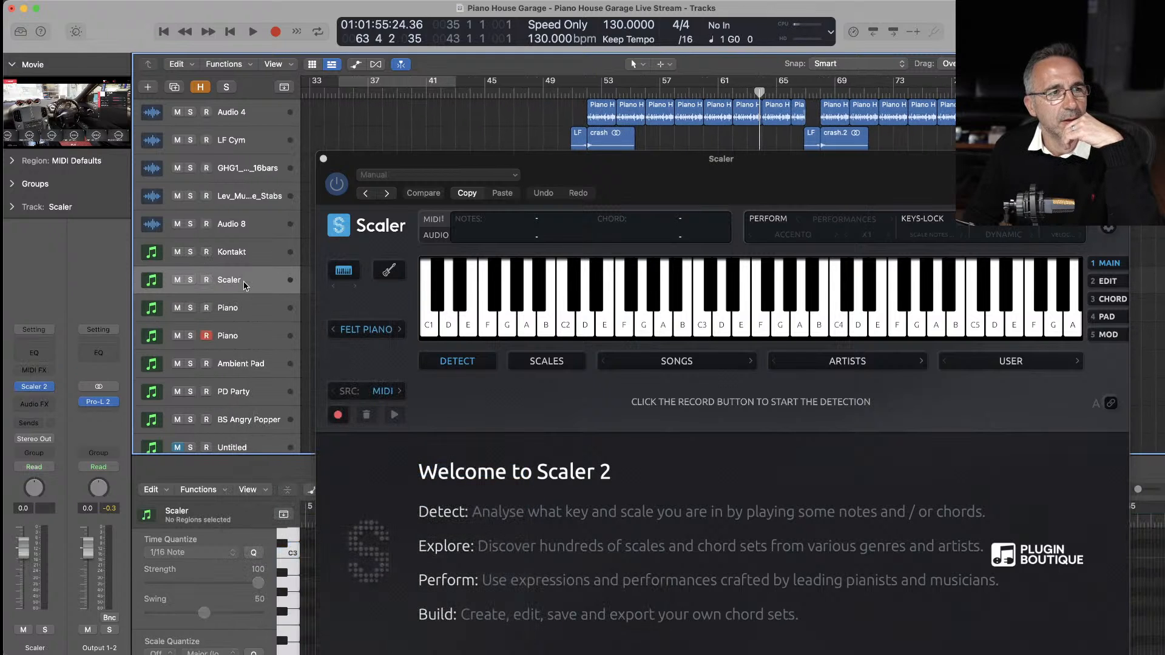
click(207, 280)
click(206, 336)
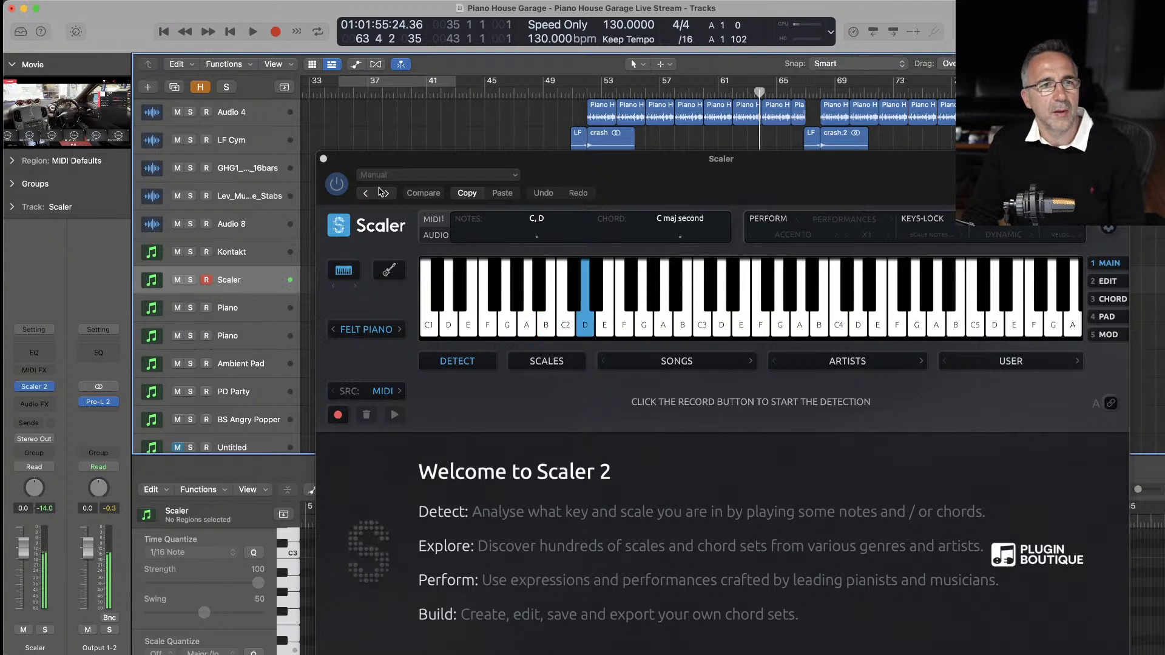
- Move the Scaler window clear and set its internal sound to the Orchestra String Ensemble
drag(455, 166, 304, 71)
click(212, 233)
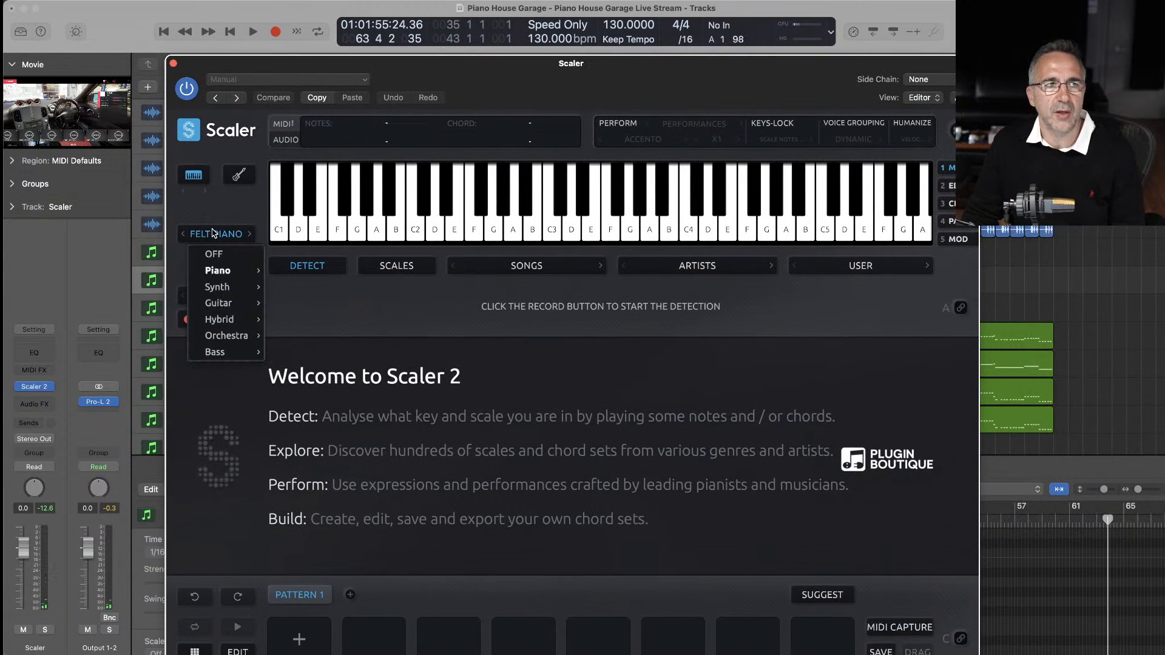
mouse_move(231, 336)
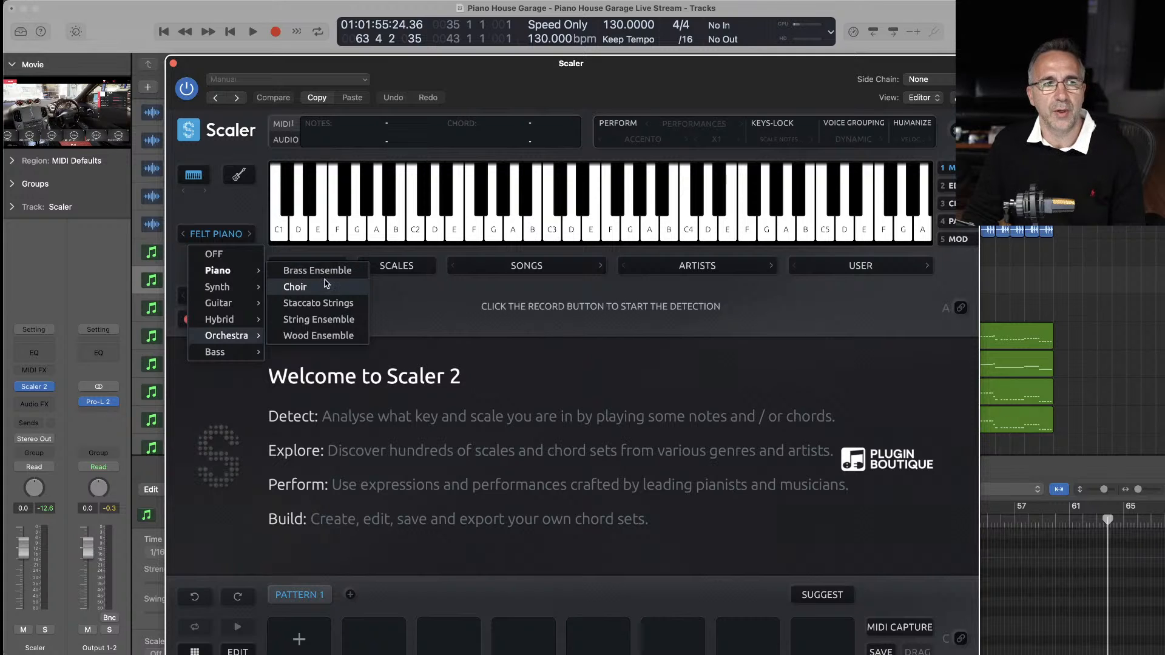
click(325, 320)
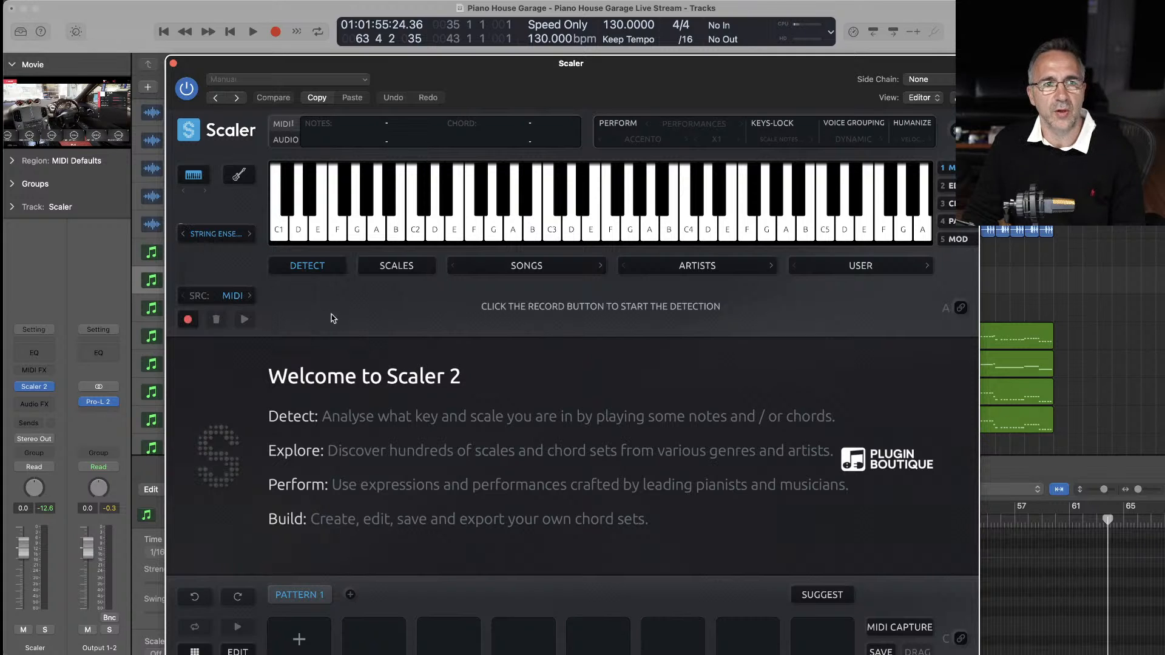
- Load the Cinematic song chord set Ode to Hans and bind section A to the MIDI keyboard
click(486, 267)
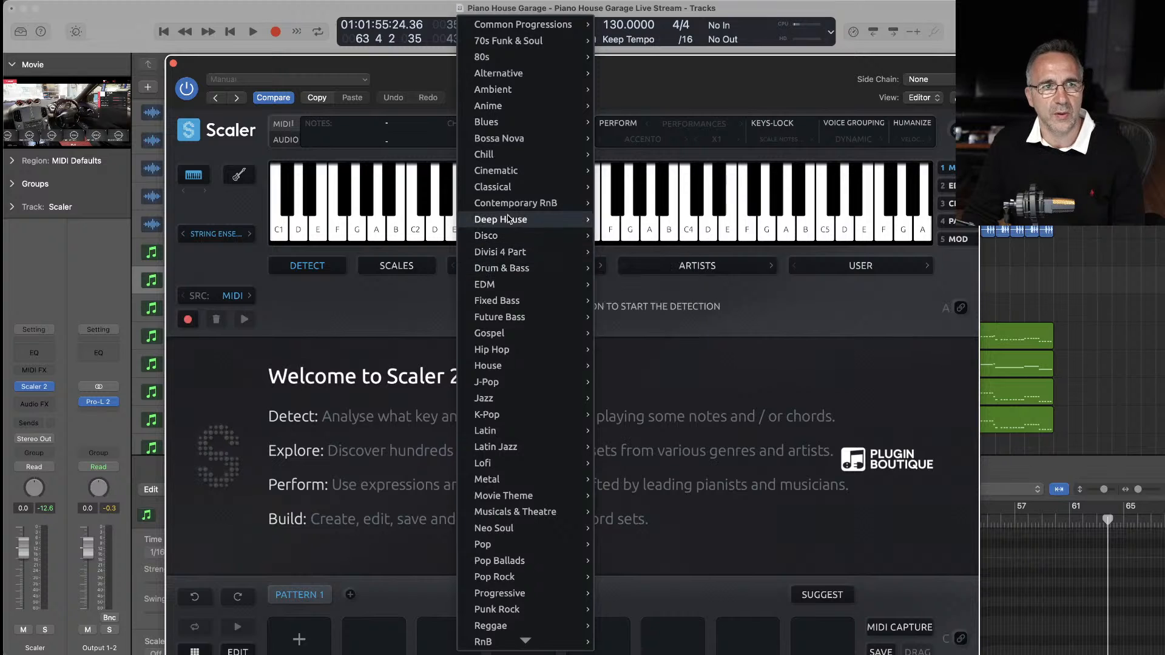
mouse_move(509, 172)
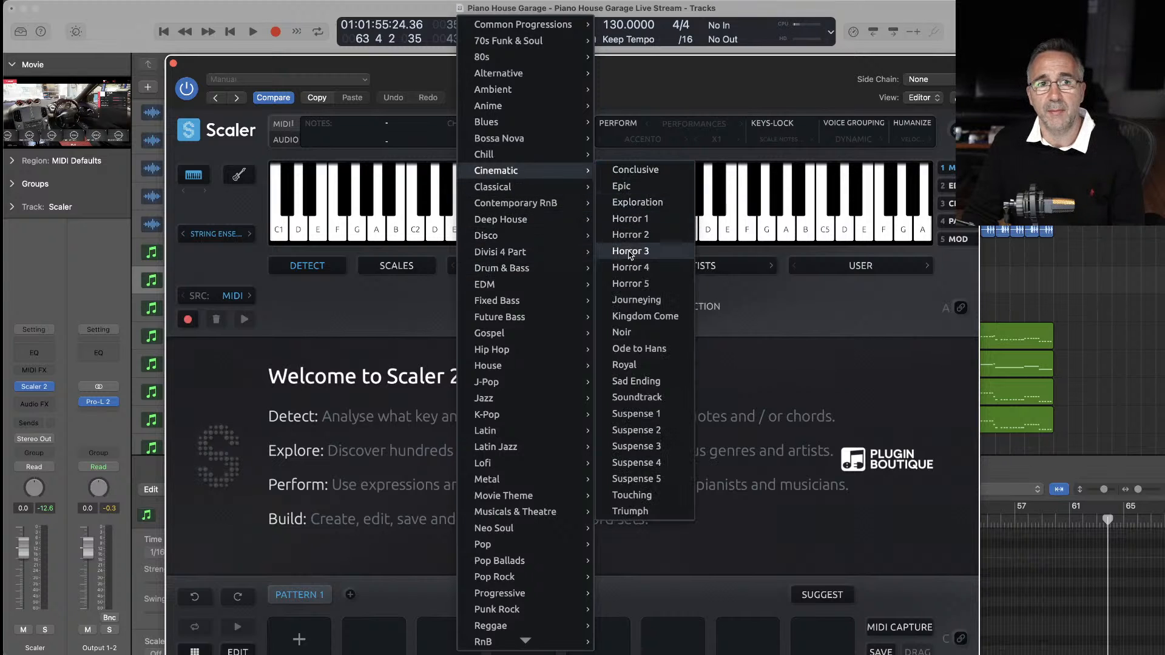
click(644, 350)
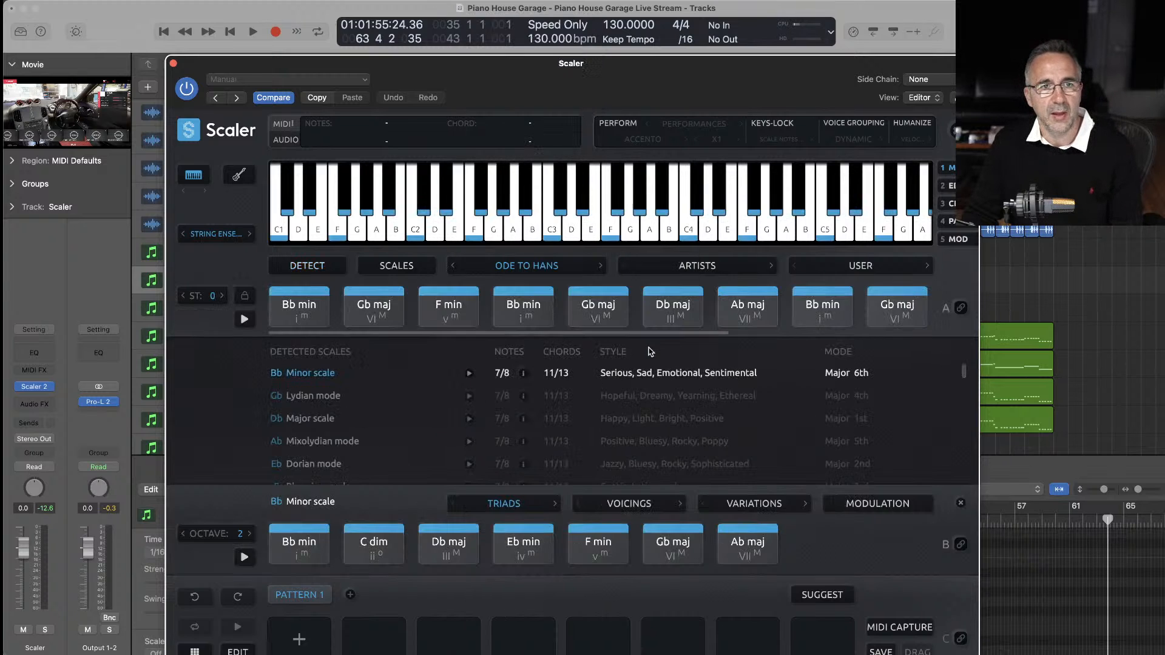
click(957, 309)
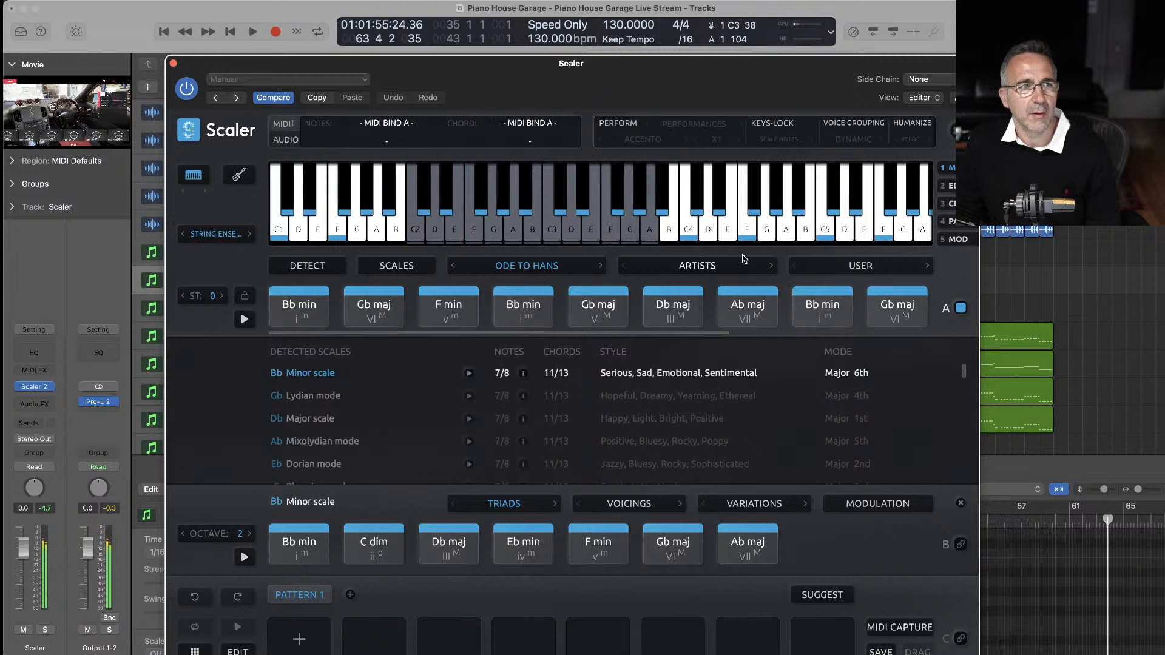
- Change Scaler's internal sound to the Vintage Keys piano
click(218, 234)
mouse_move(219, 271)
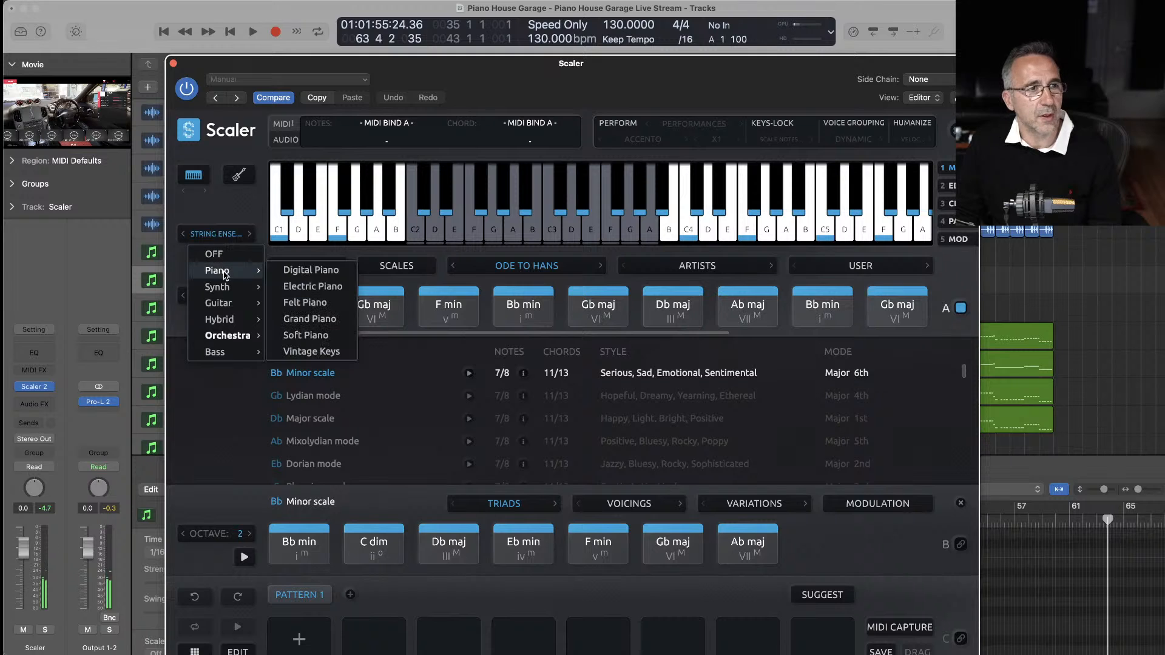
click(318, 351)
- Load the Lofi 1 song chord set into section A of Scaler
click(519, 269)
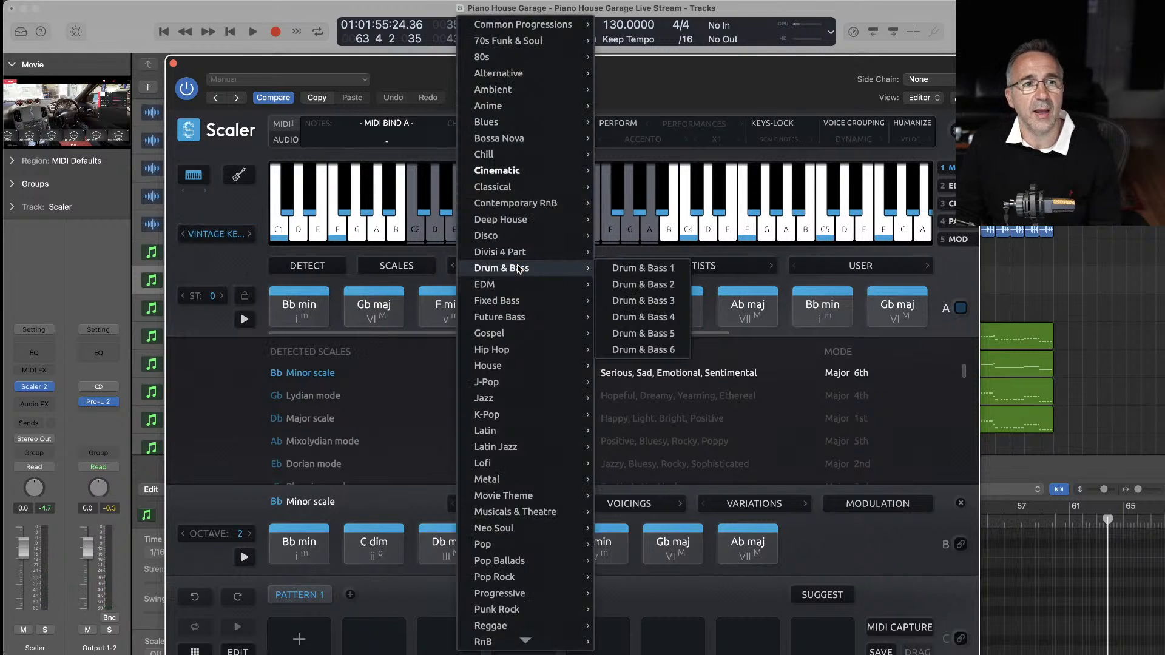
scroll(522, 567, down, 5)
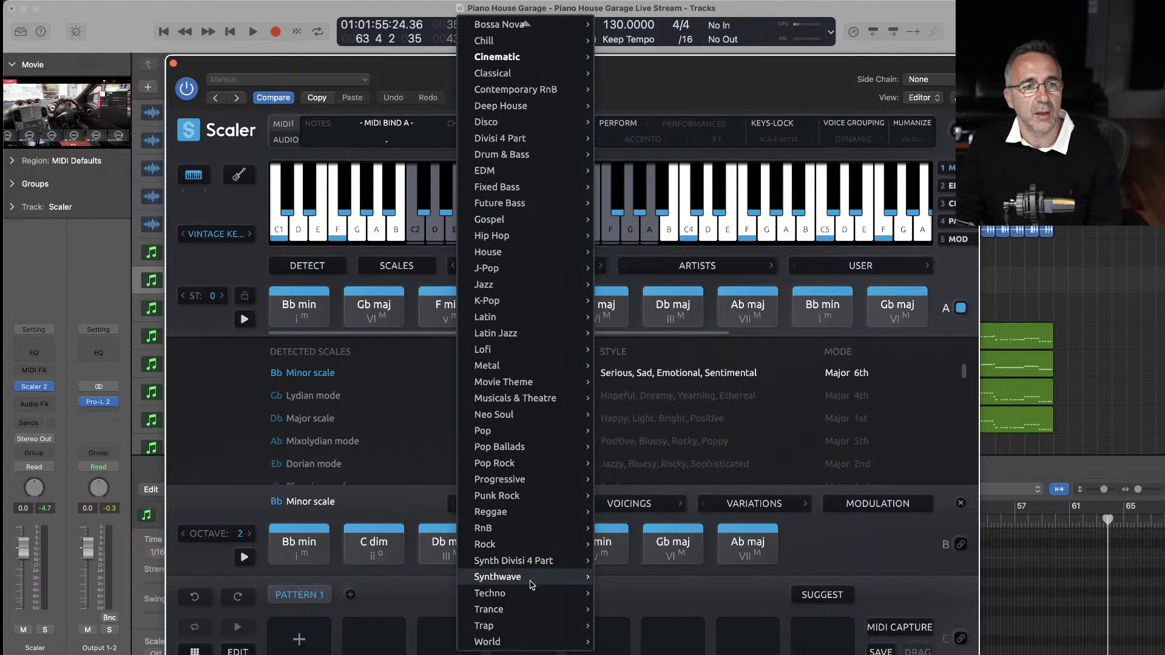
mouse_move(520, 626)
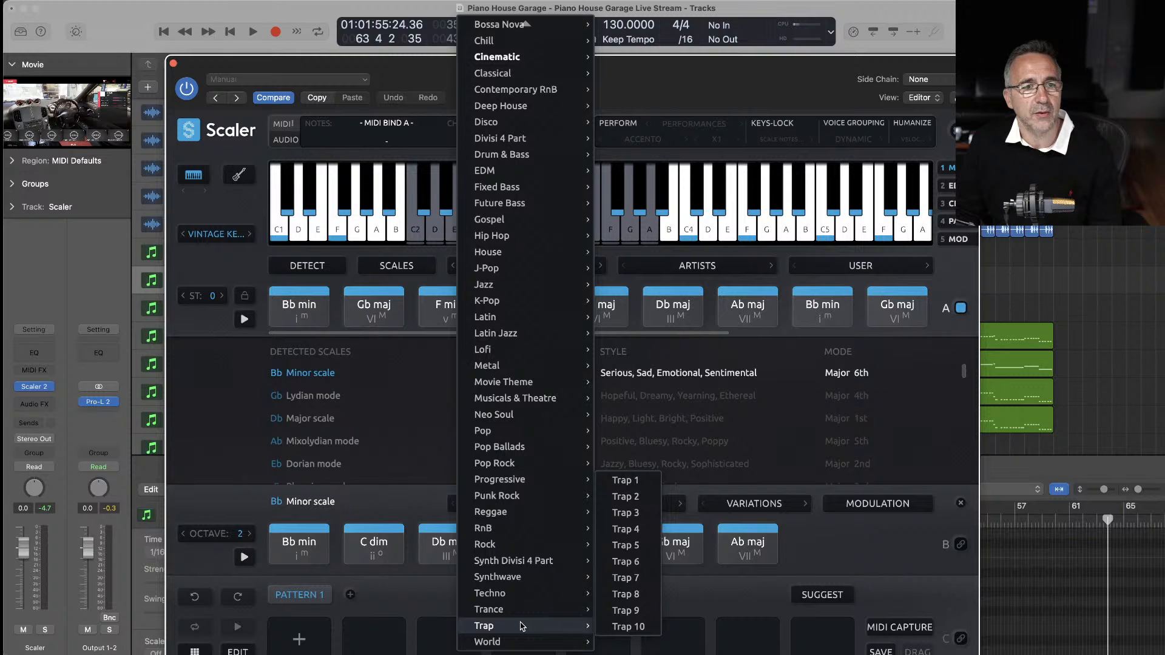
mouse_move(534, 350)
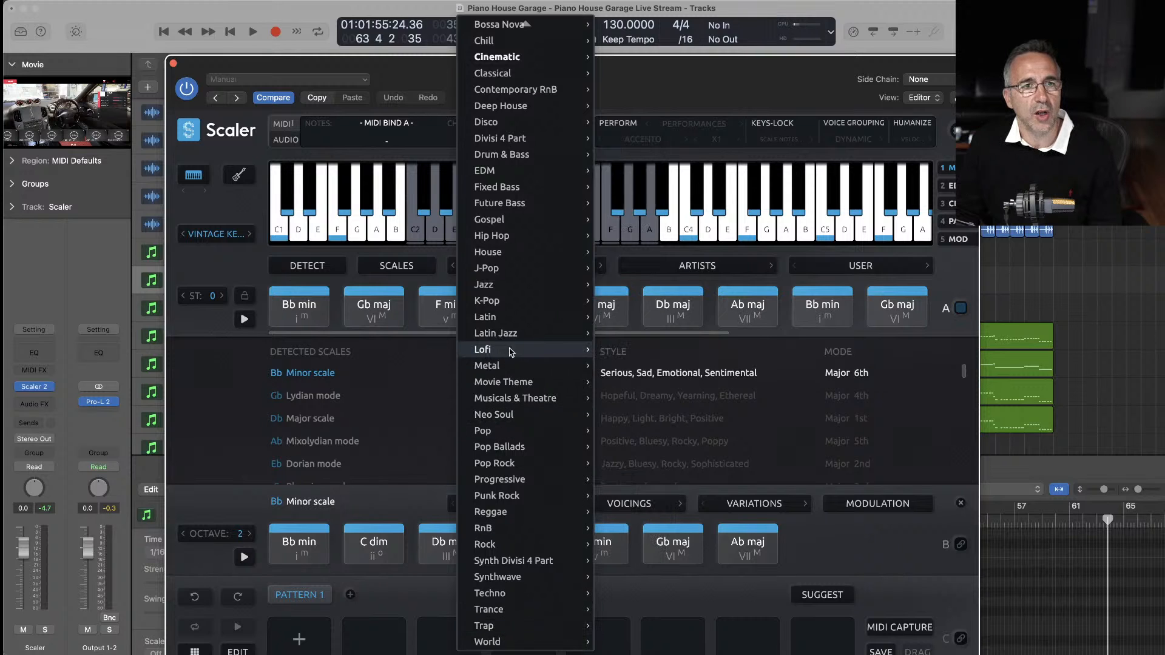
click(621, 138)
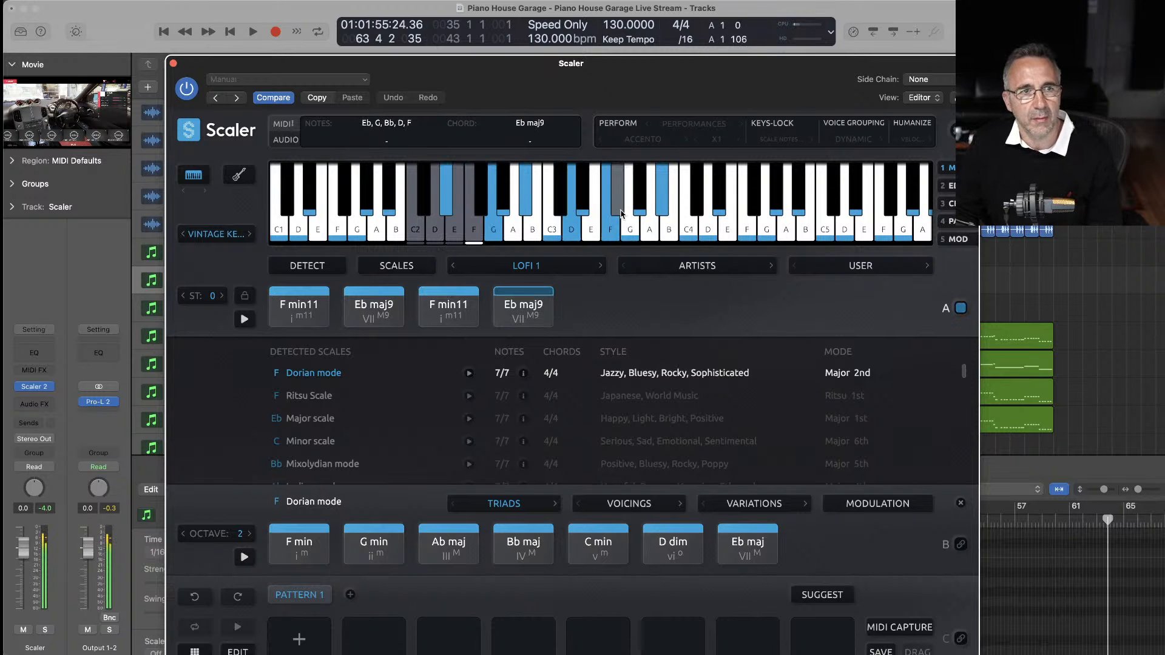
click(655, 276)
mouse_move(667, 301)
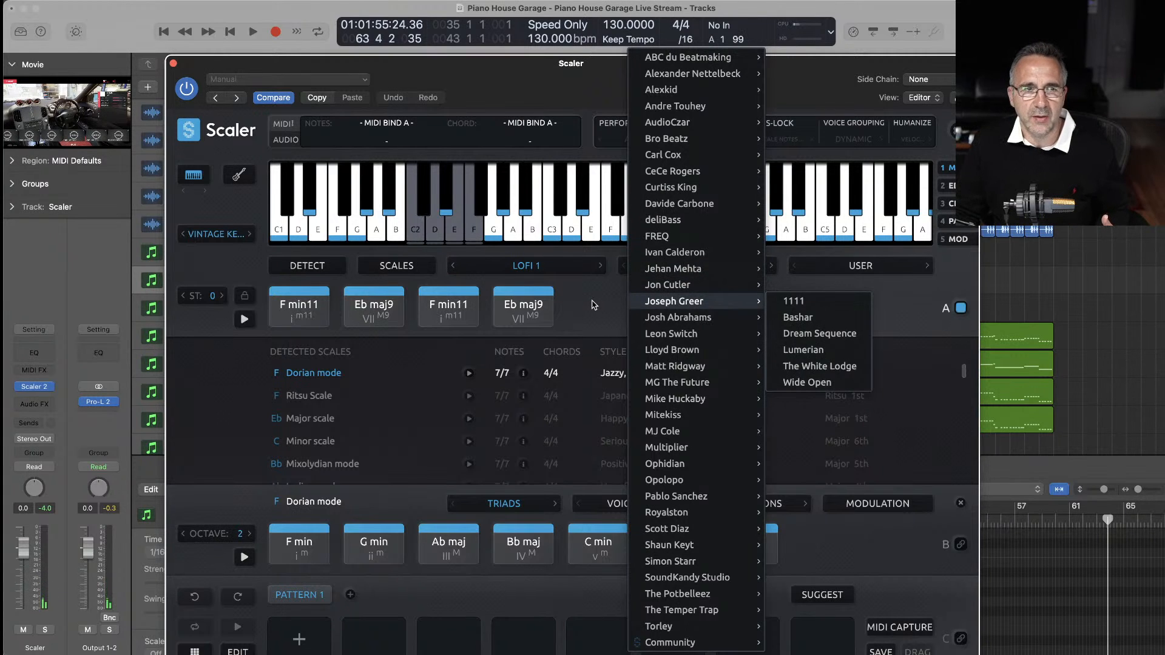
click(593, 305)
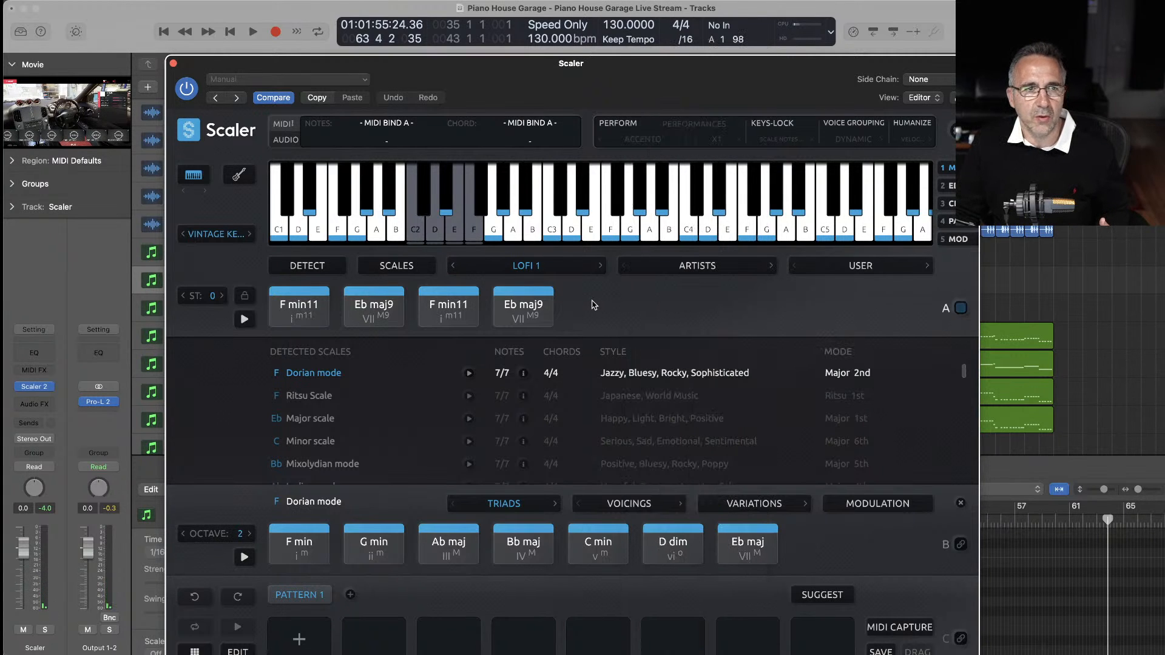
click(497, 264)
mouse_move(509, 380)
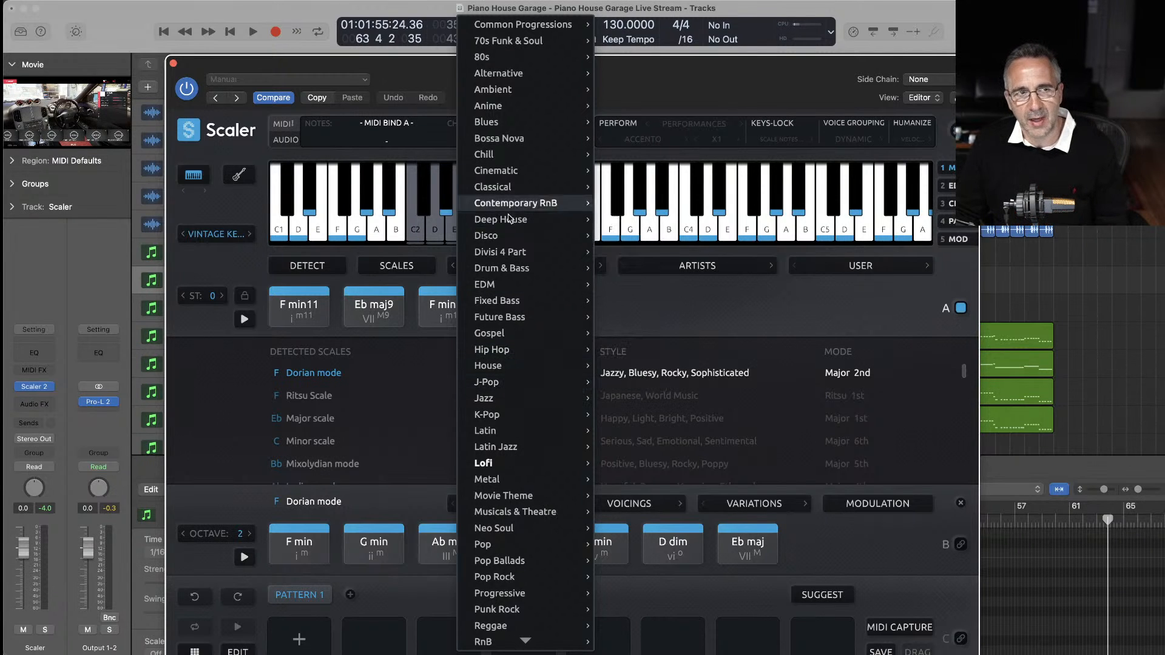
click(723, 300)
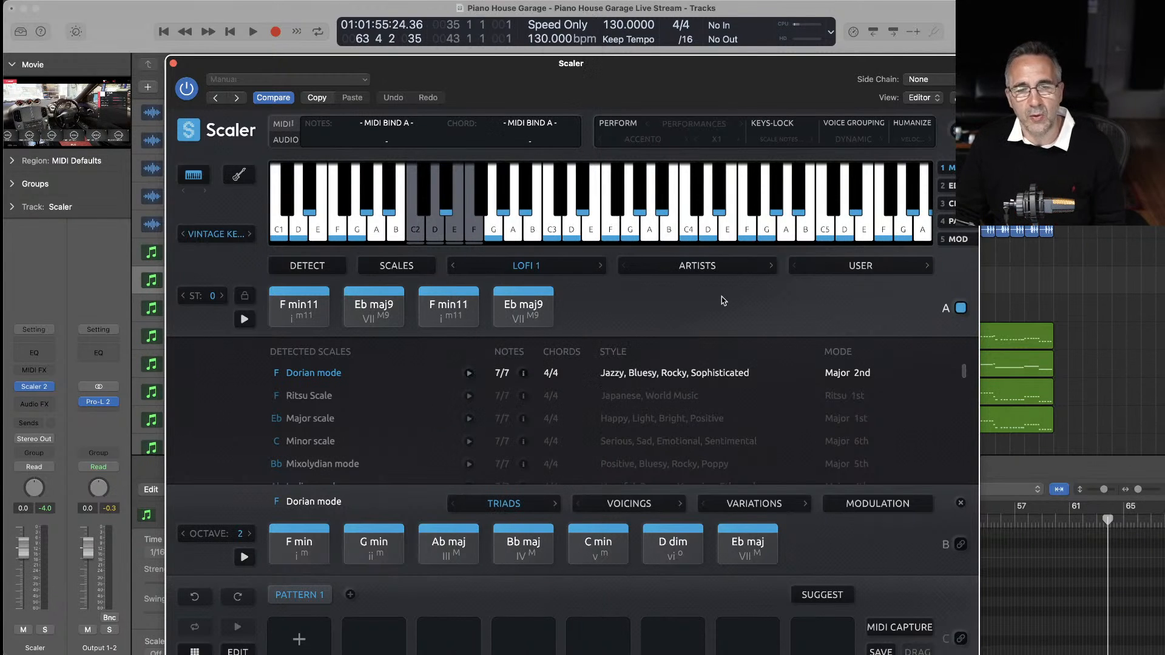